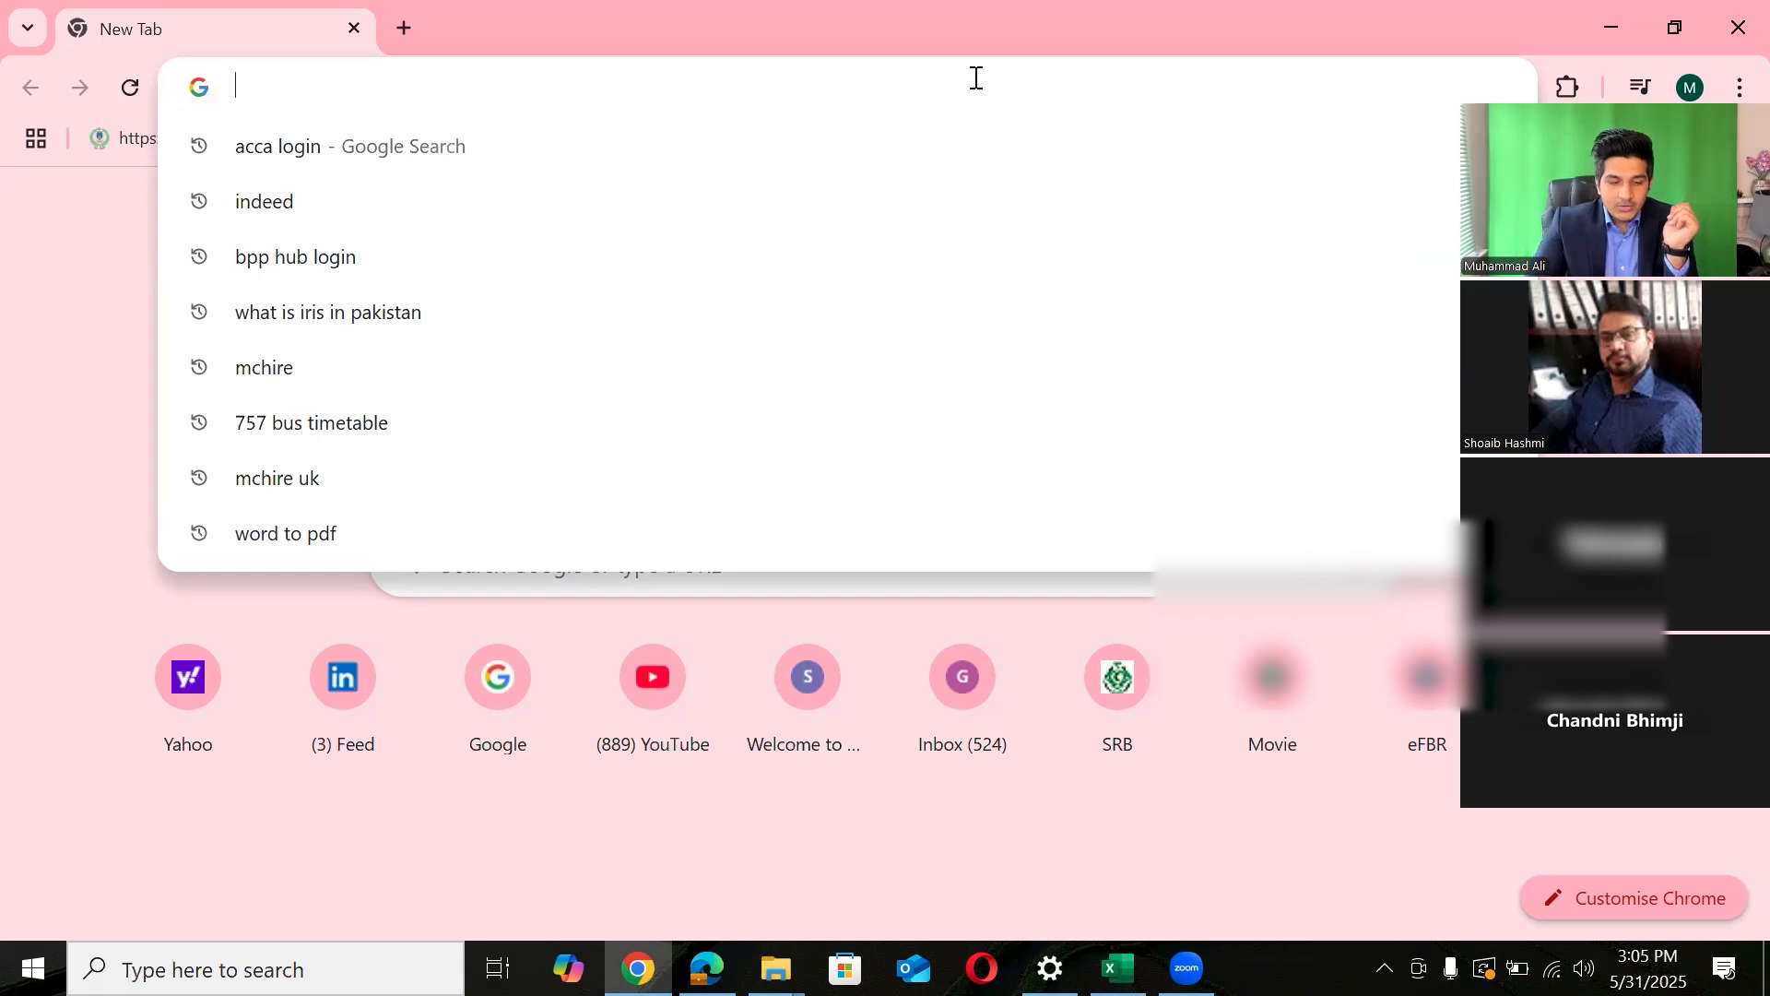
# - Go to iris.fbr.gov.pk/dashboard using the 'iri' address-bar autocompletion
pyautogui.write('iris.fbr.gov.pk/dashboard')
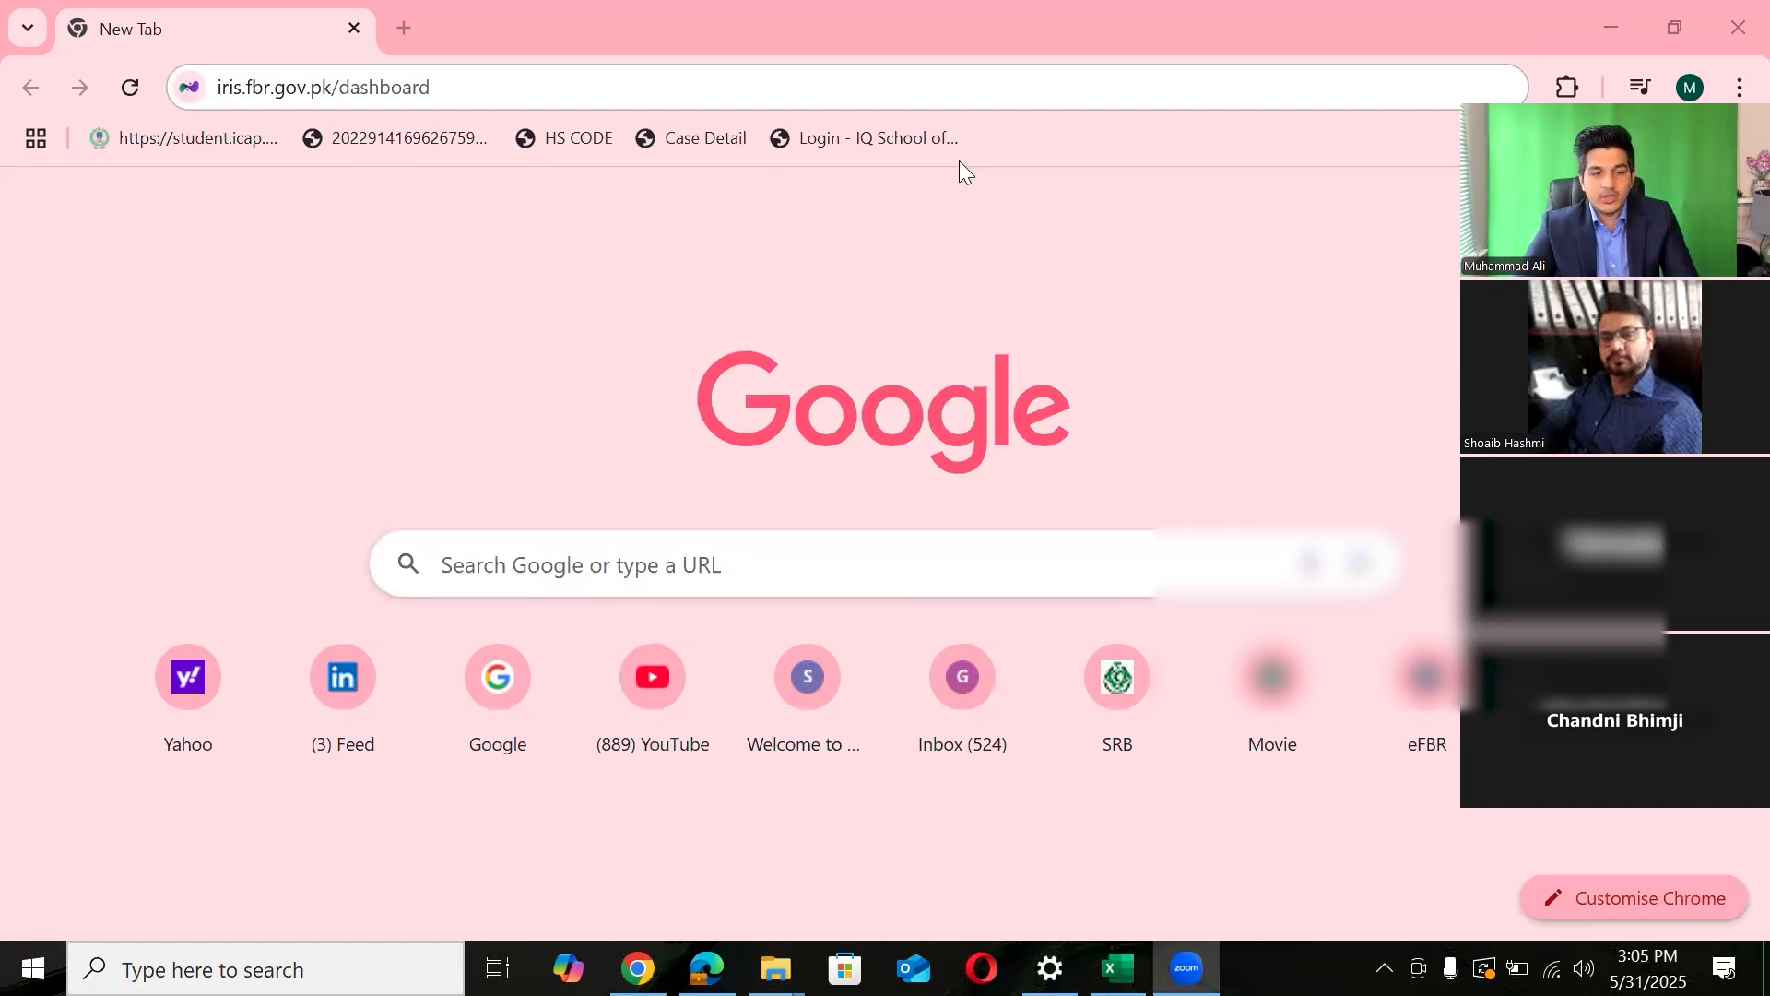
pyautogui.click(553, 94)
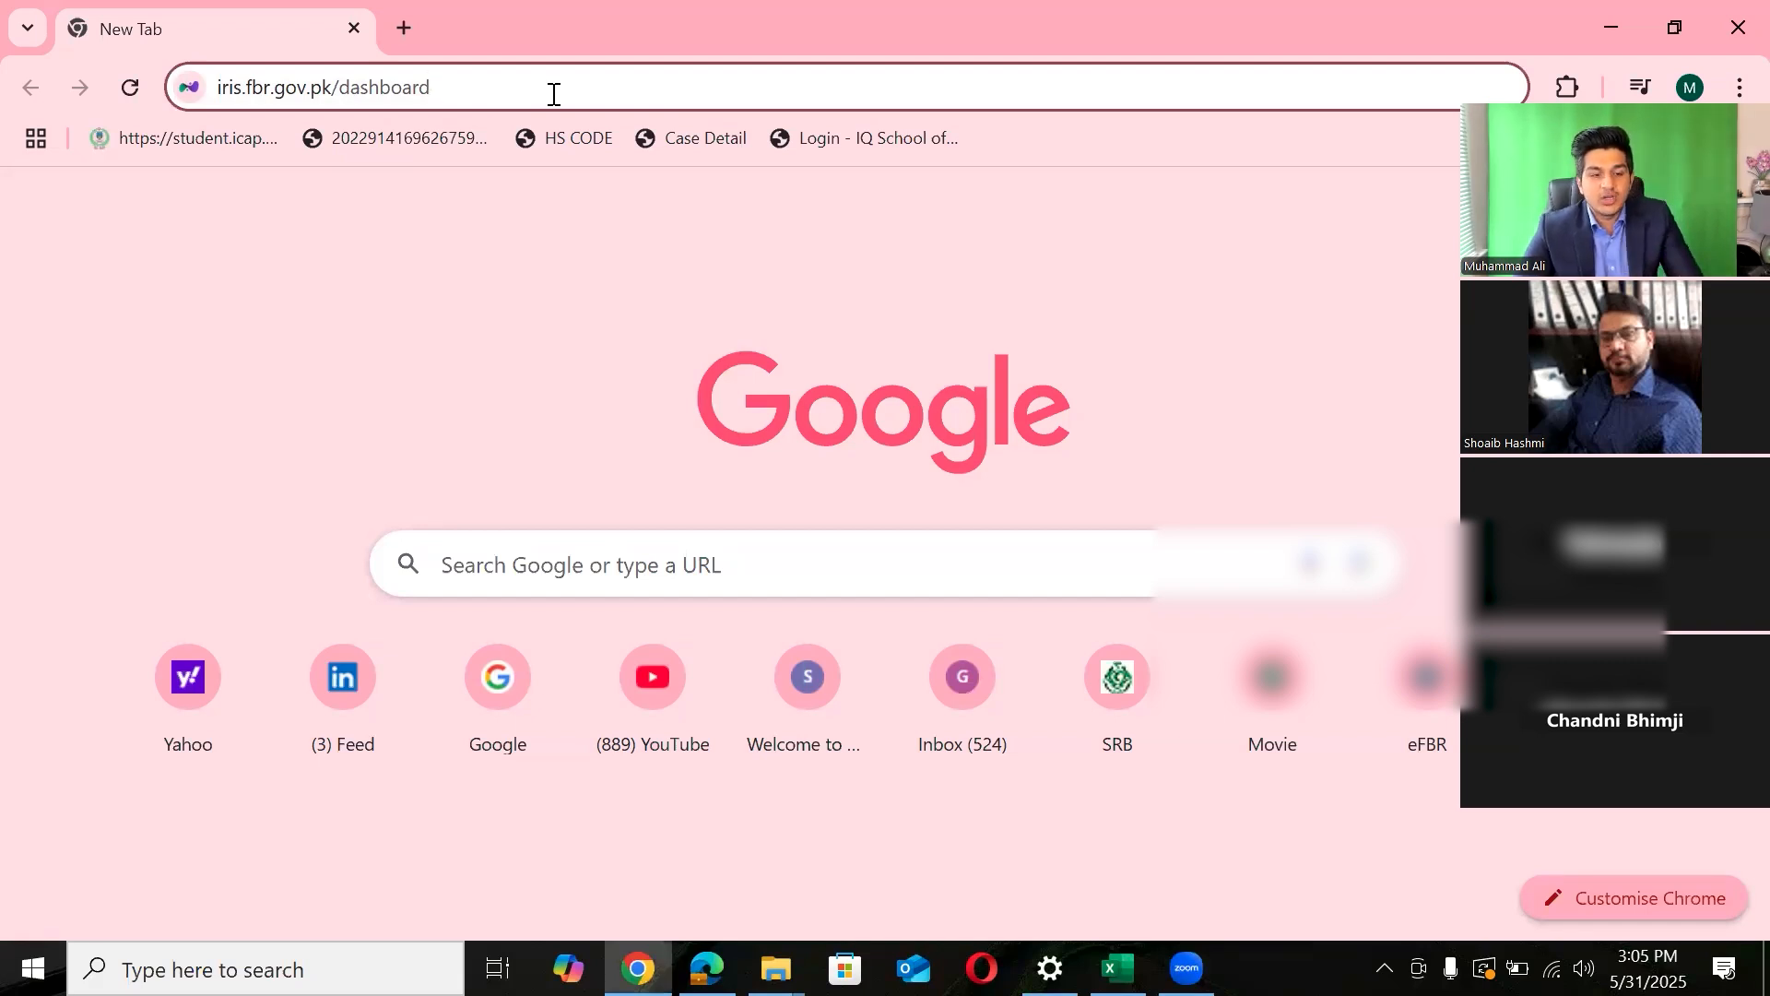
pyautogui.tripleClick(553, 94)
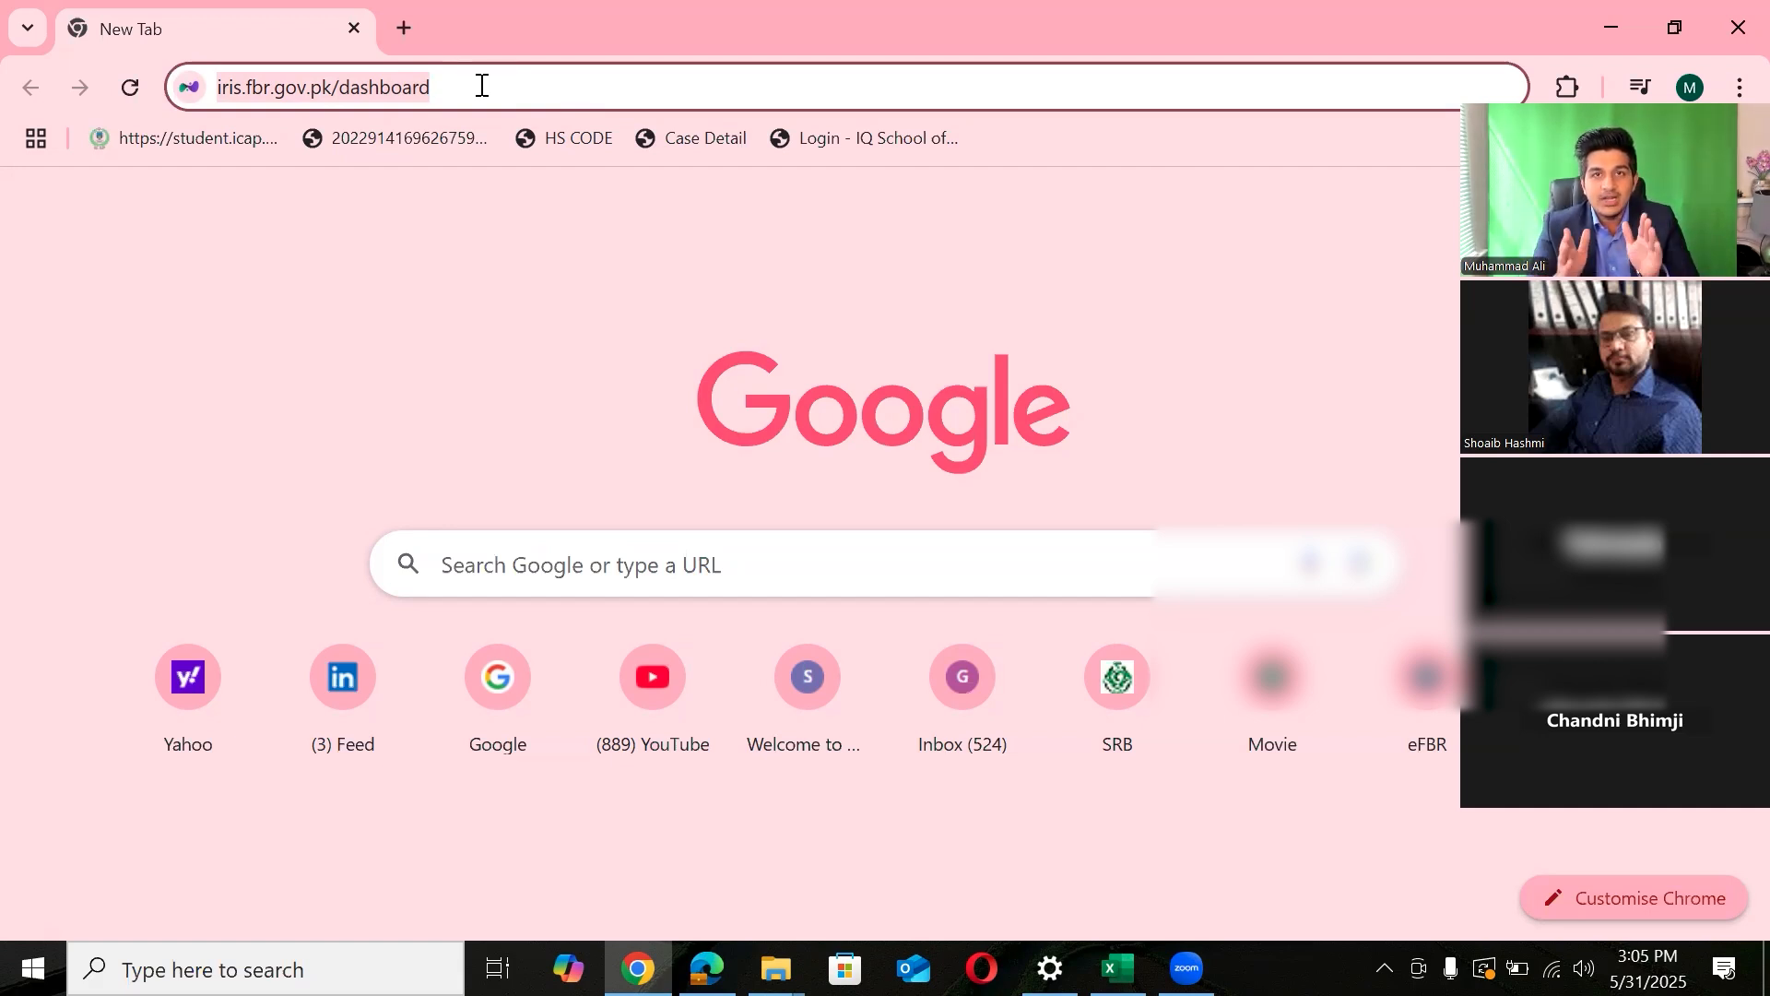
pyautogui.press('Return')
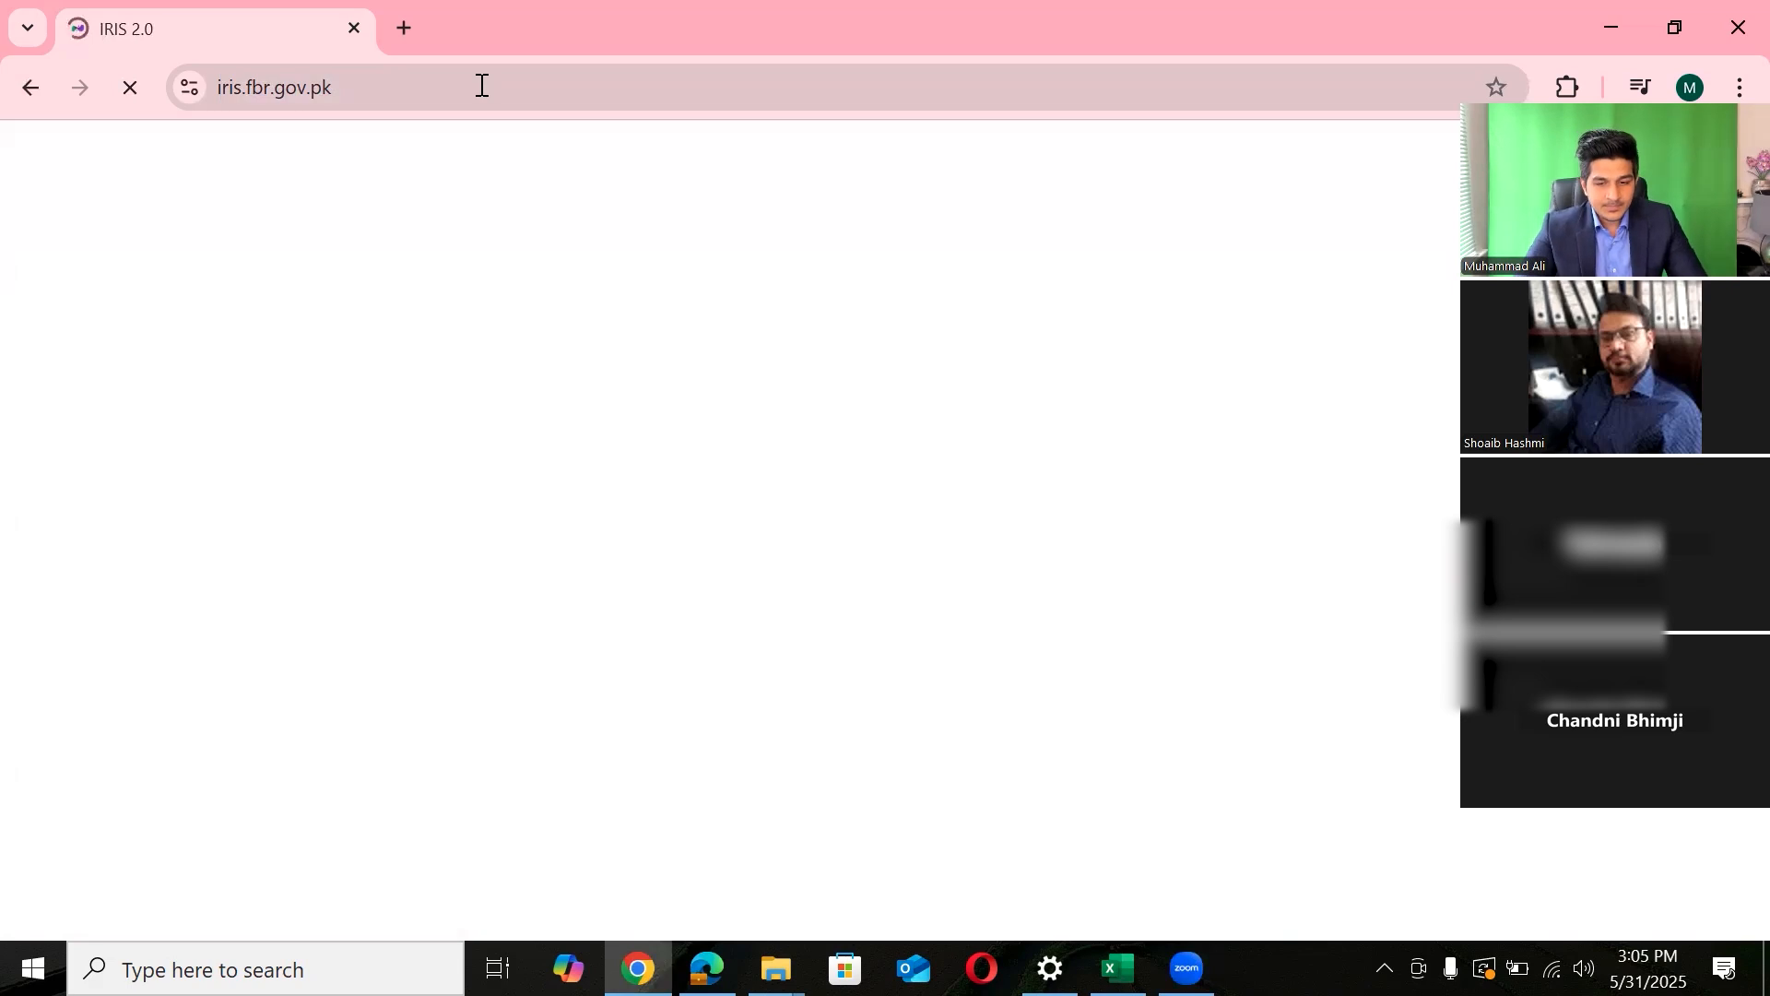
# - Close the site Extensions list and the IRIS Login Authentication notice
pyautogui.click(1571, 90)
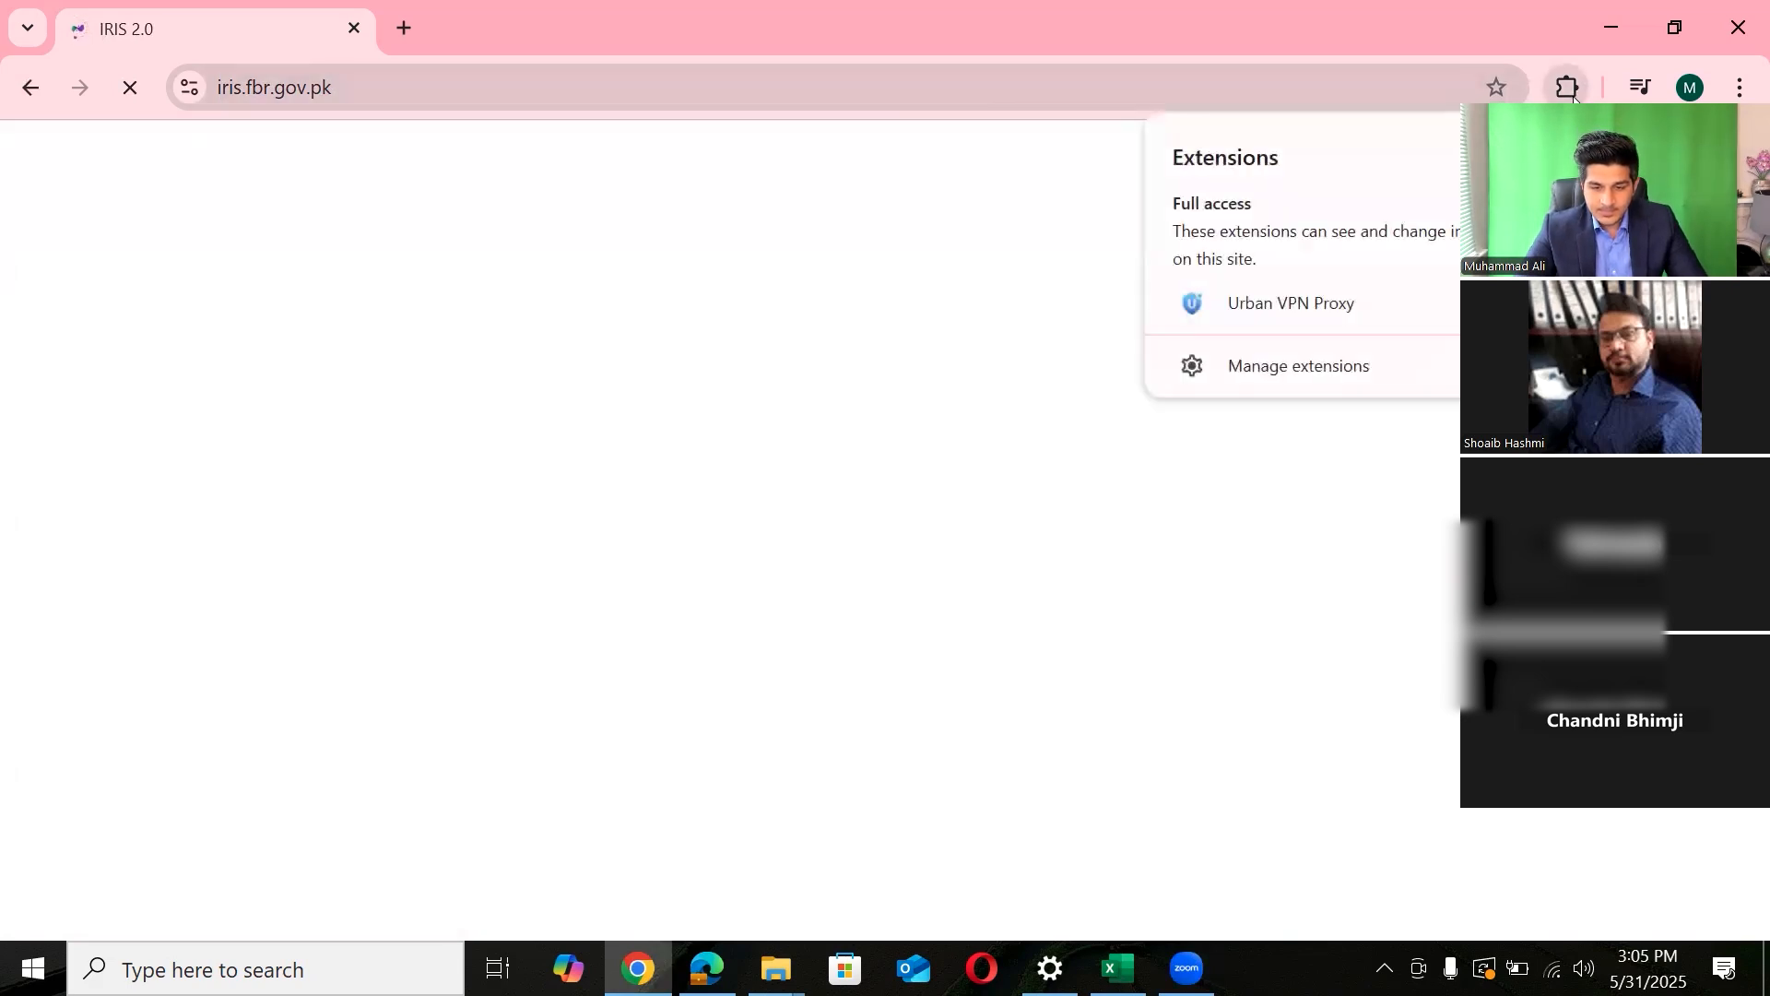
pyautogui.click(1058, 216)
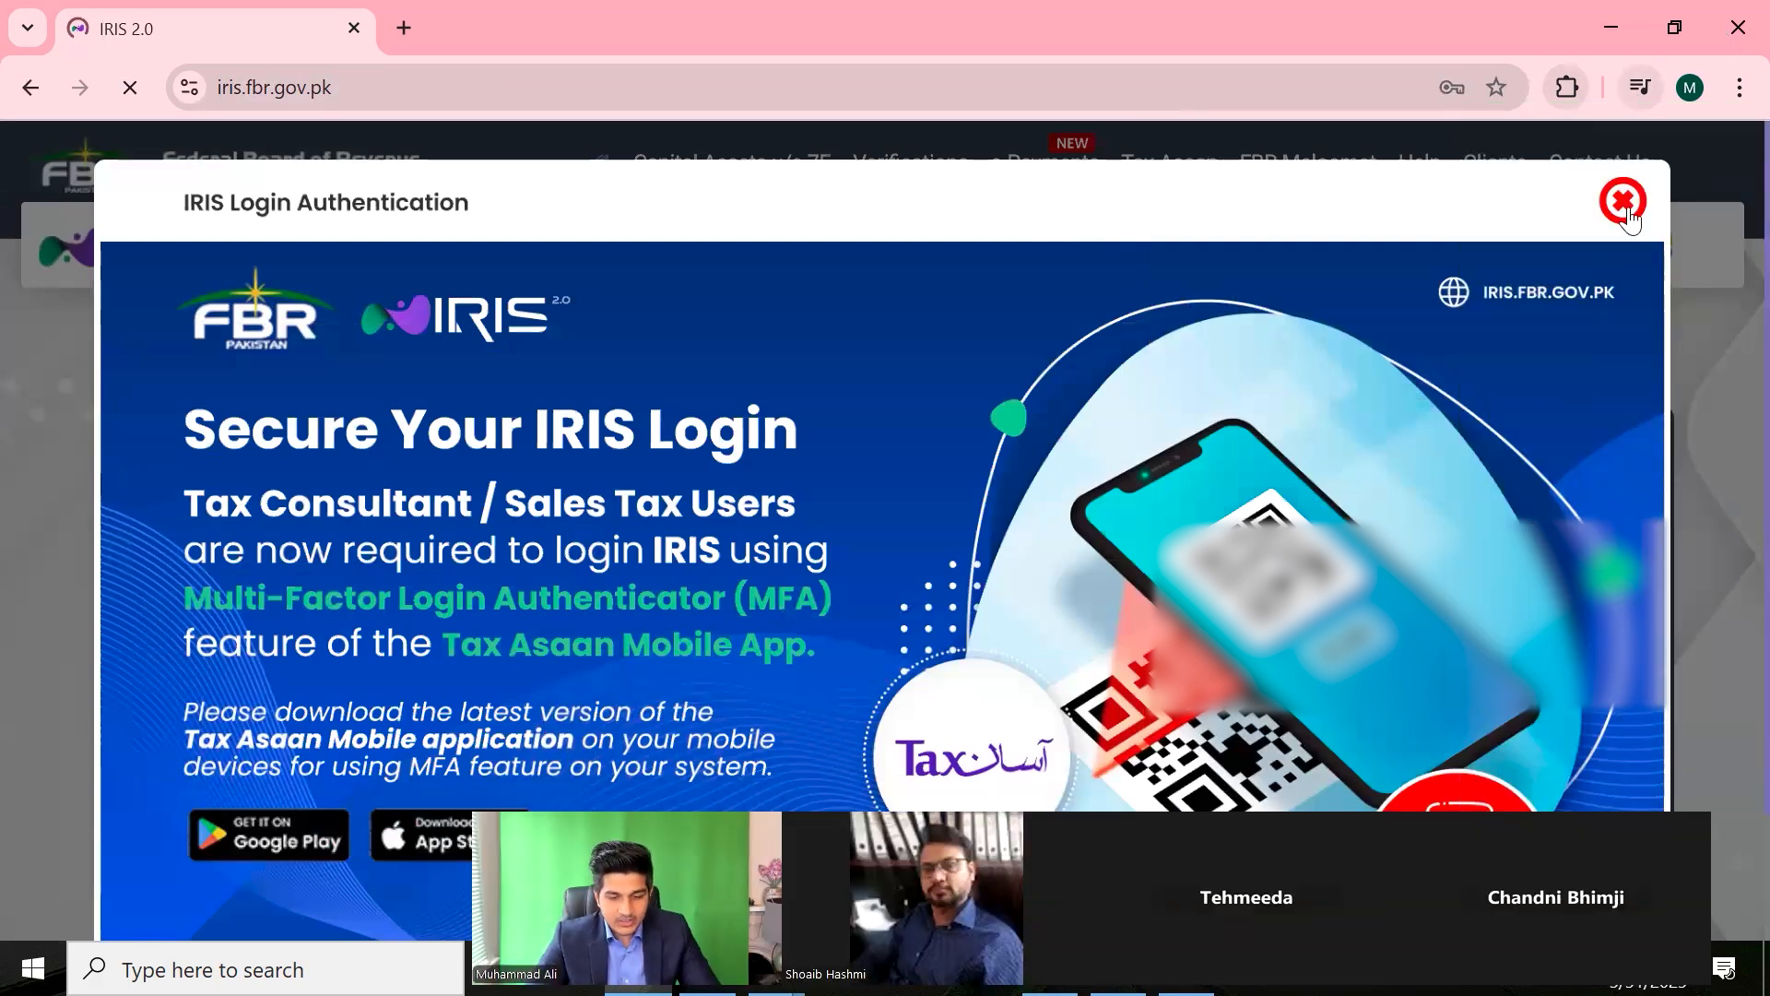
pyautogui.click(1624, 202)
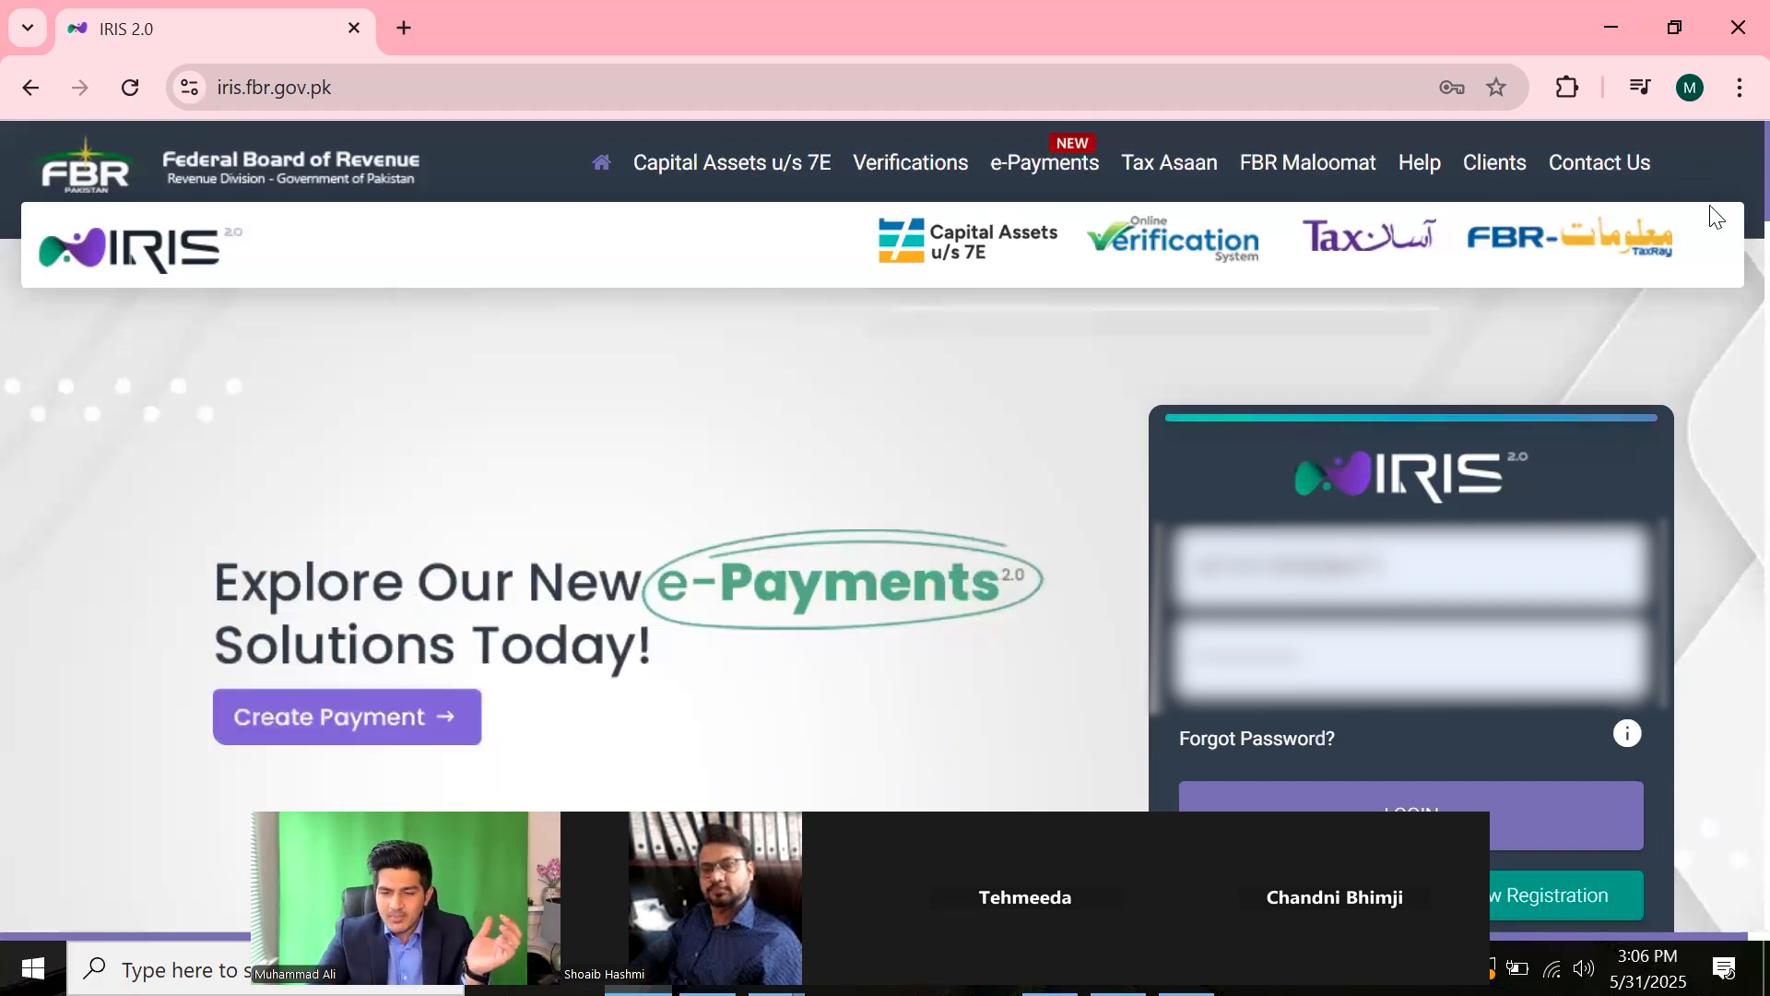
pyautogui.scroll(-10, 1728, 316)
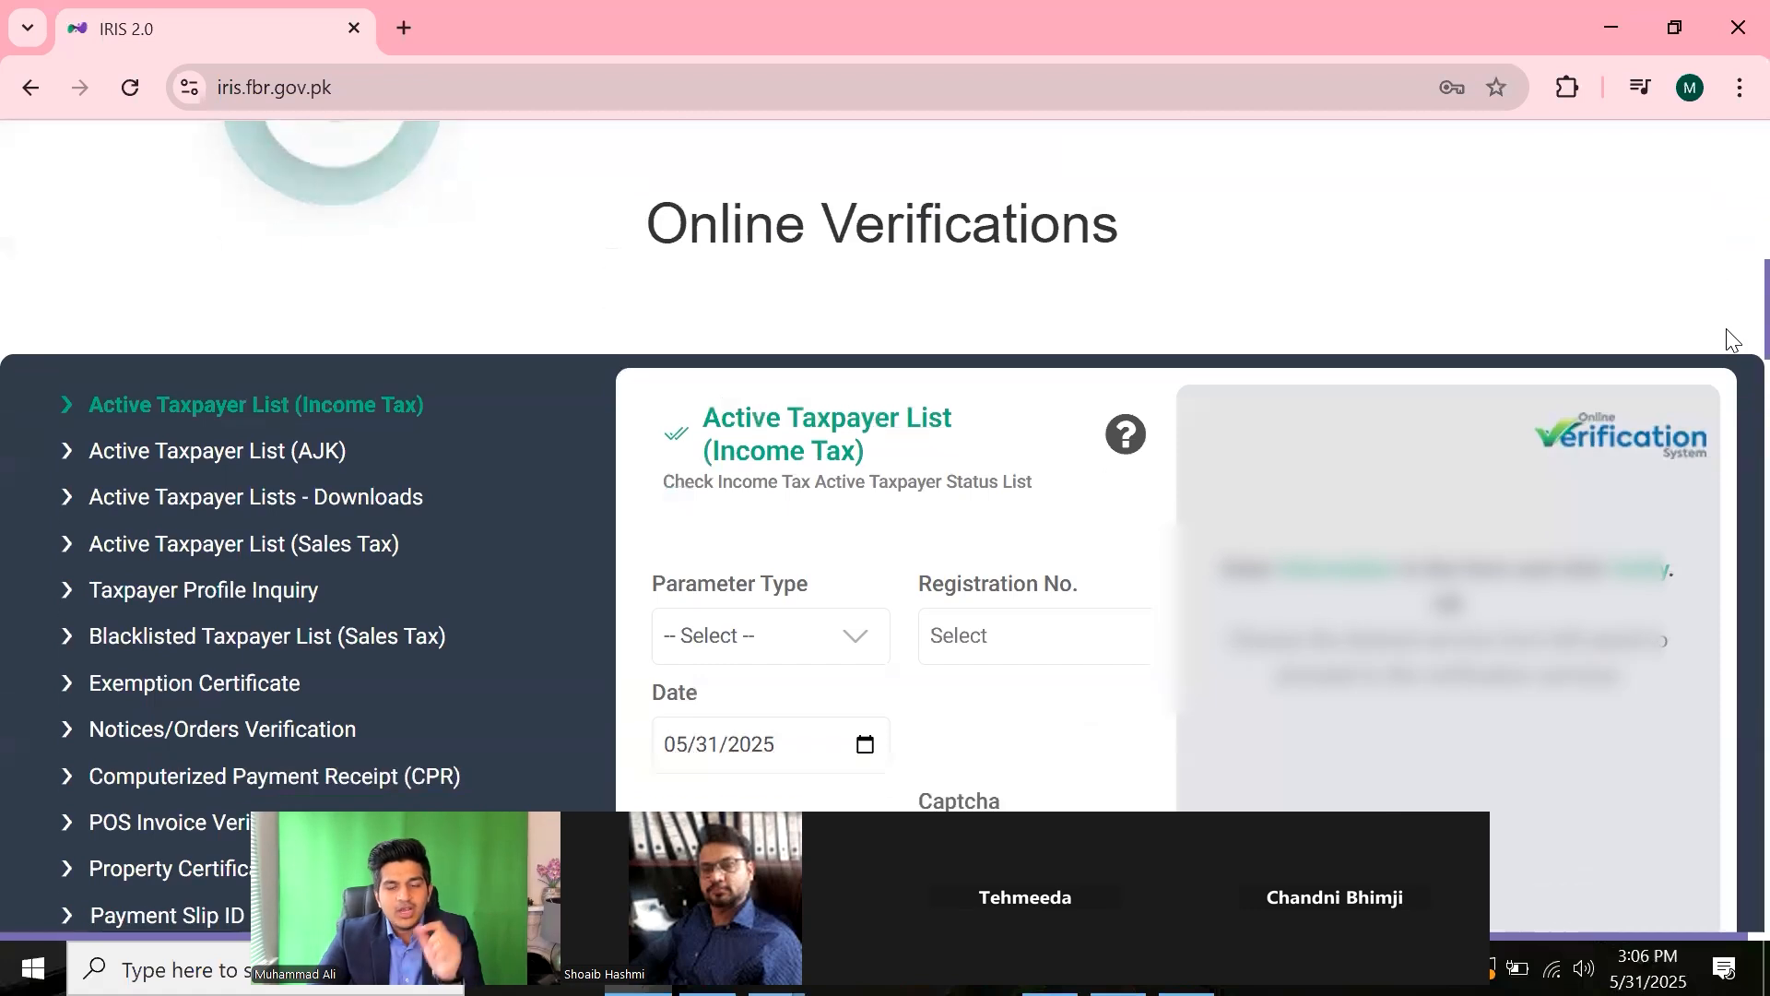
pyautogui.scroll(-15, 1729, 339)
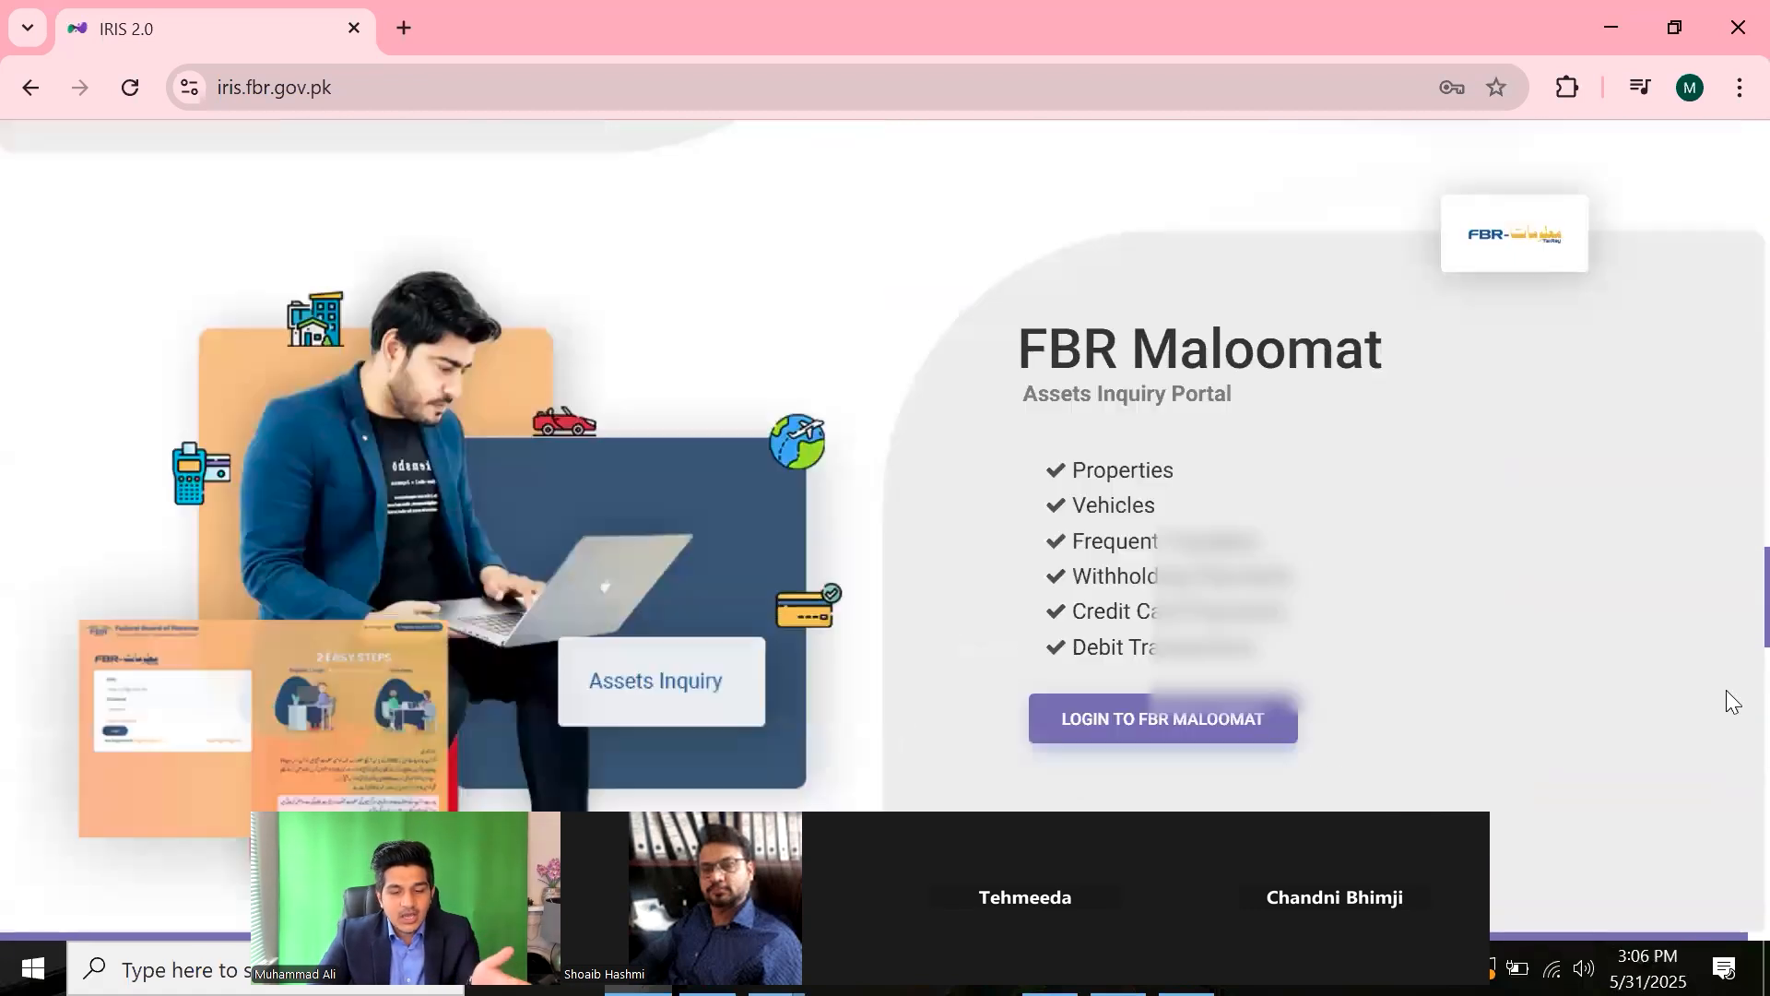
pyautogui.scroll(-5, 1730, 769)
pyautogui.scroll(15, 1726, 645)
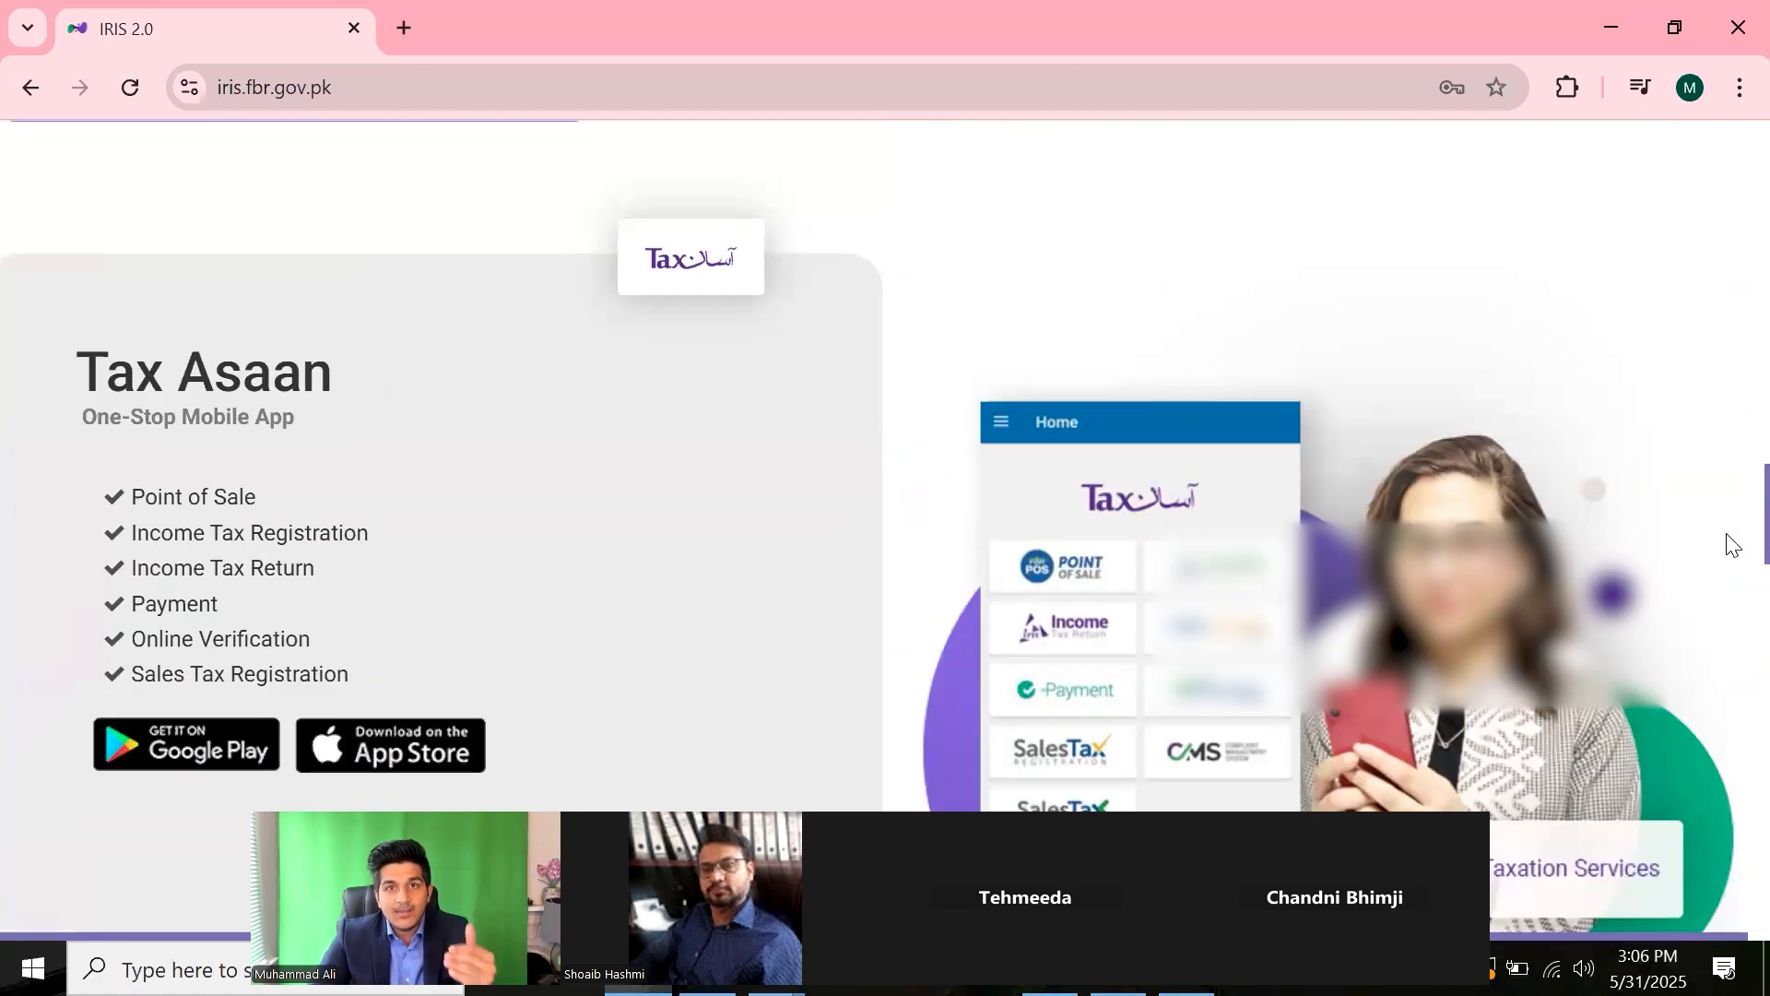
pyautogui.scroll(5, 1729, 406)
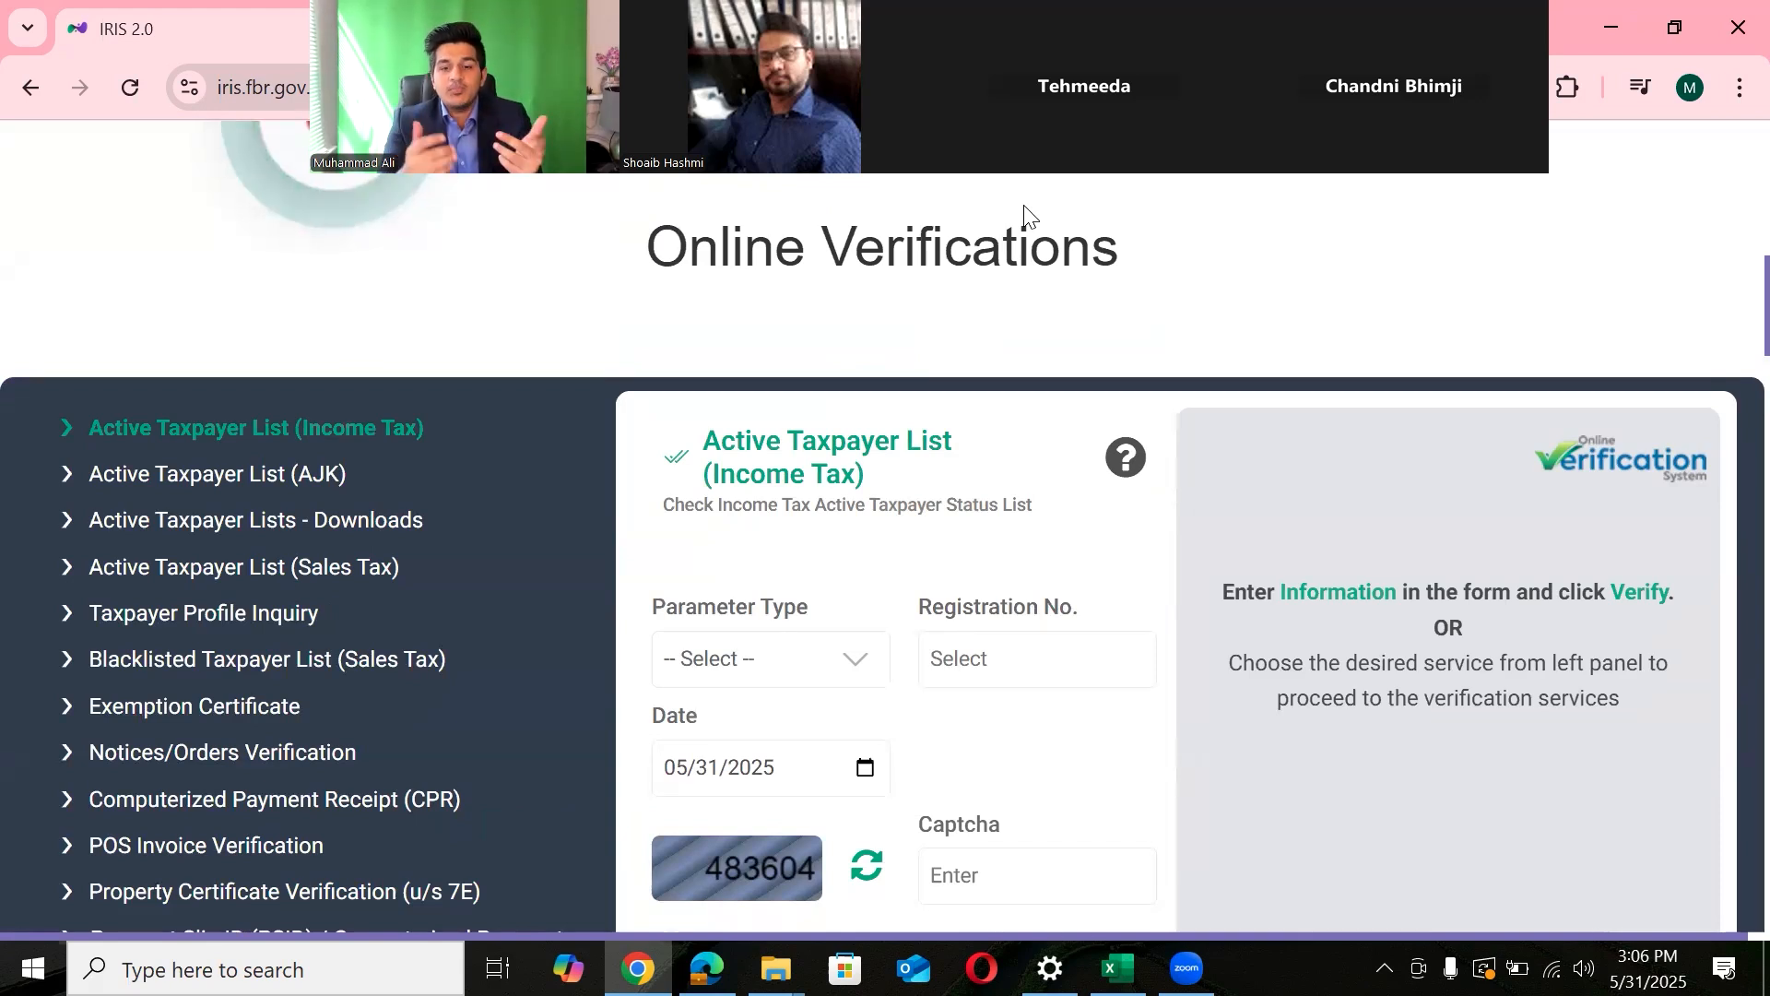
pyautogui.scroll(15, 1728, 293)
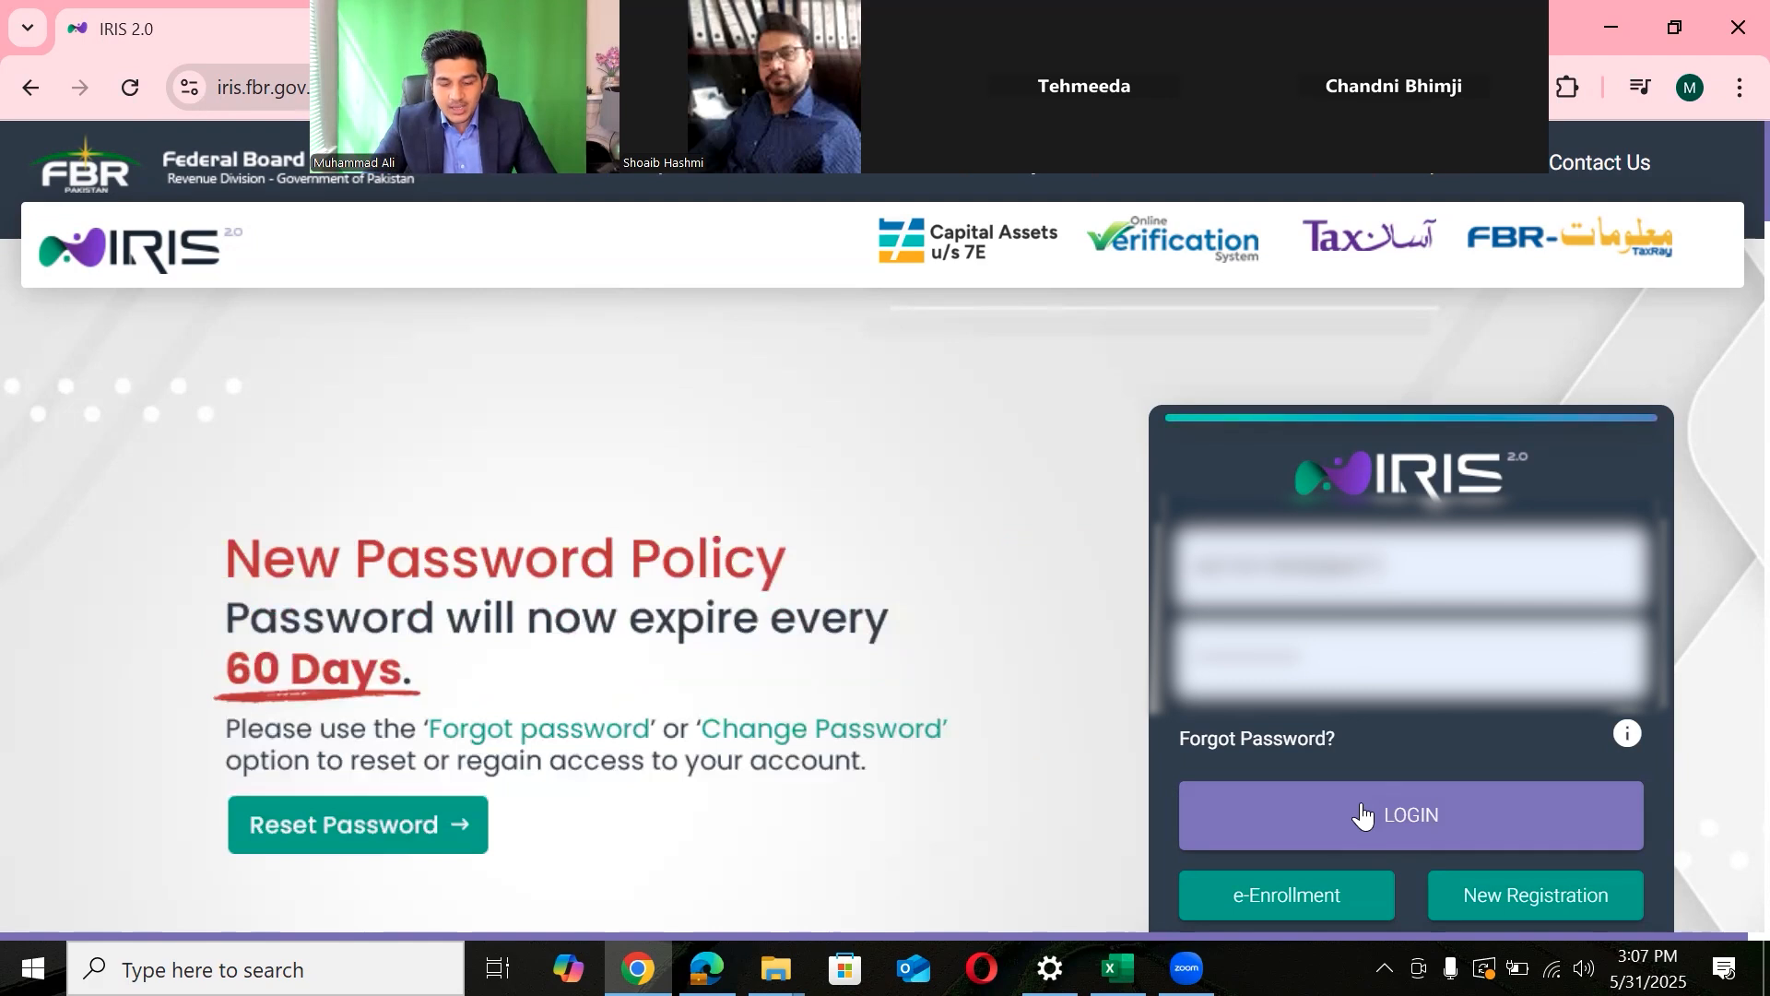
# - Sign in to IRIS with the browser's saved autofill credentials
pyautogui.click(1280, 590)
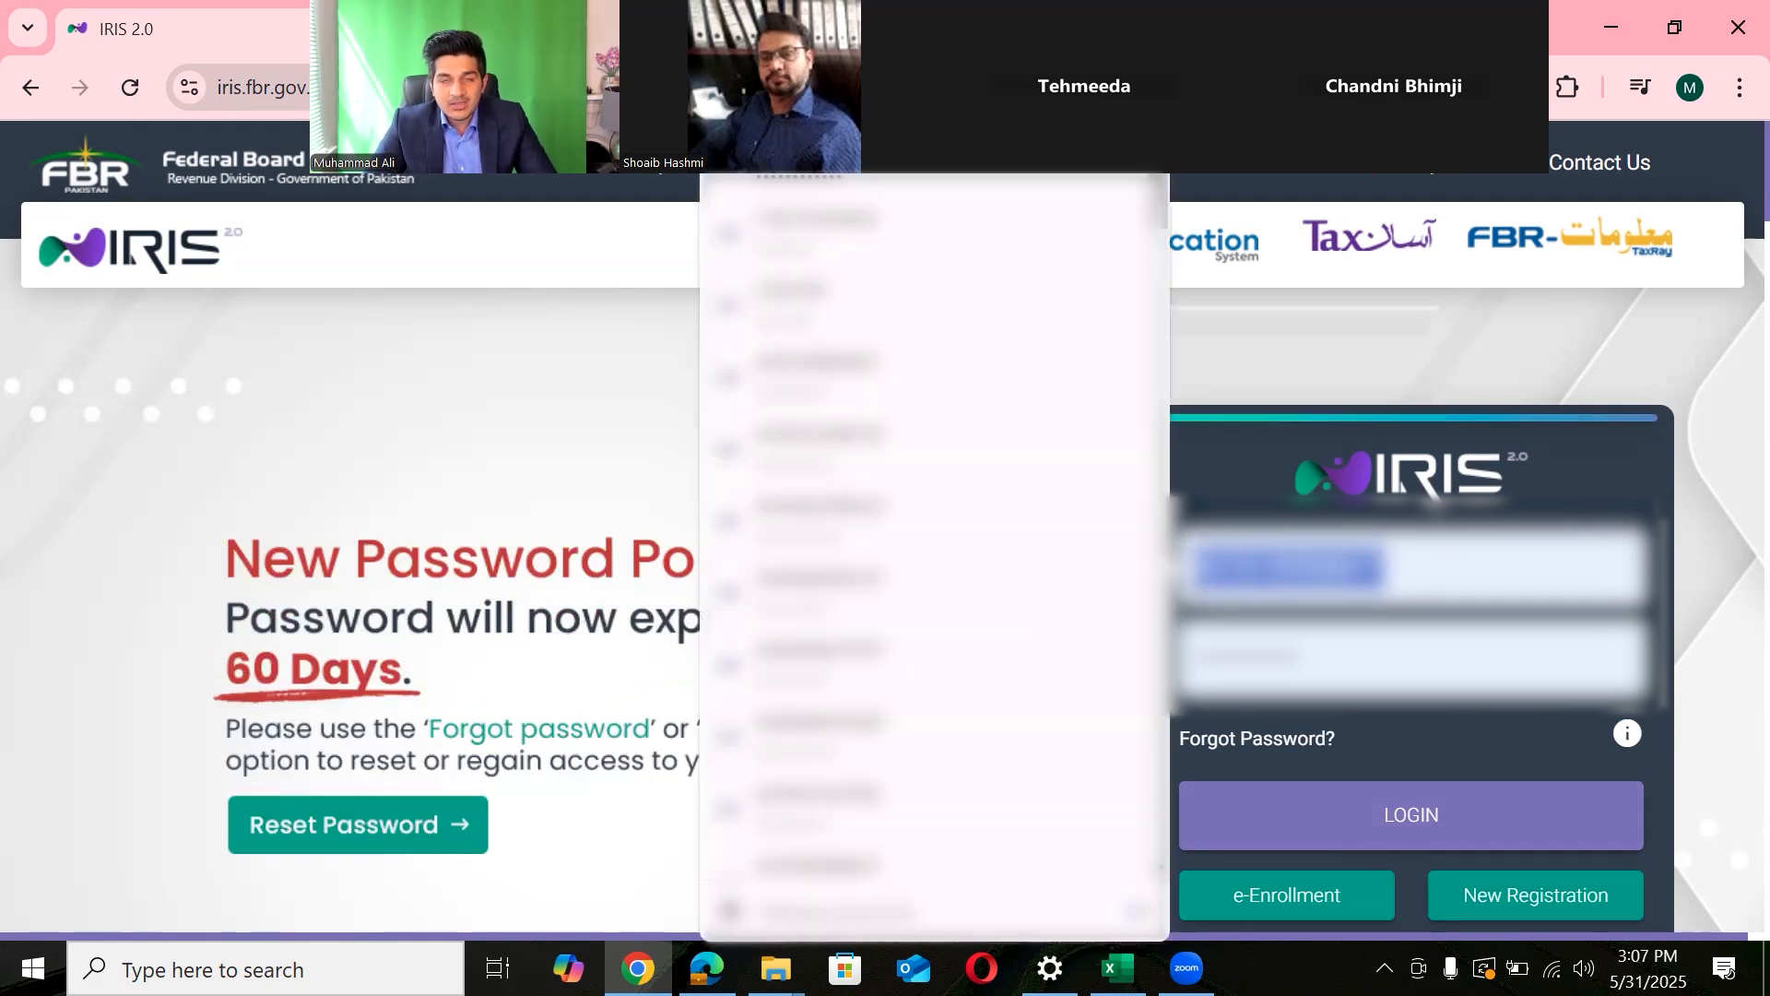
pyautogui.moveTo(1358, 680); pyautogui.dragTo(1182, 696)
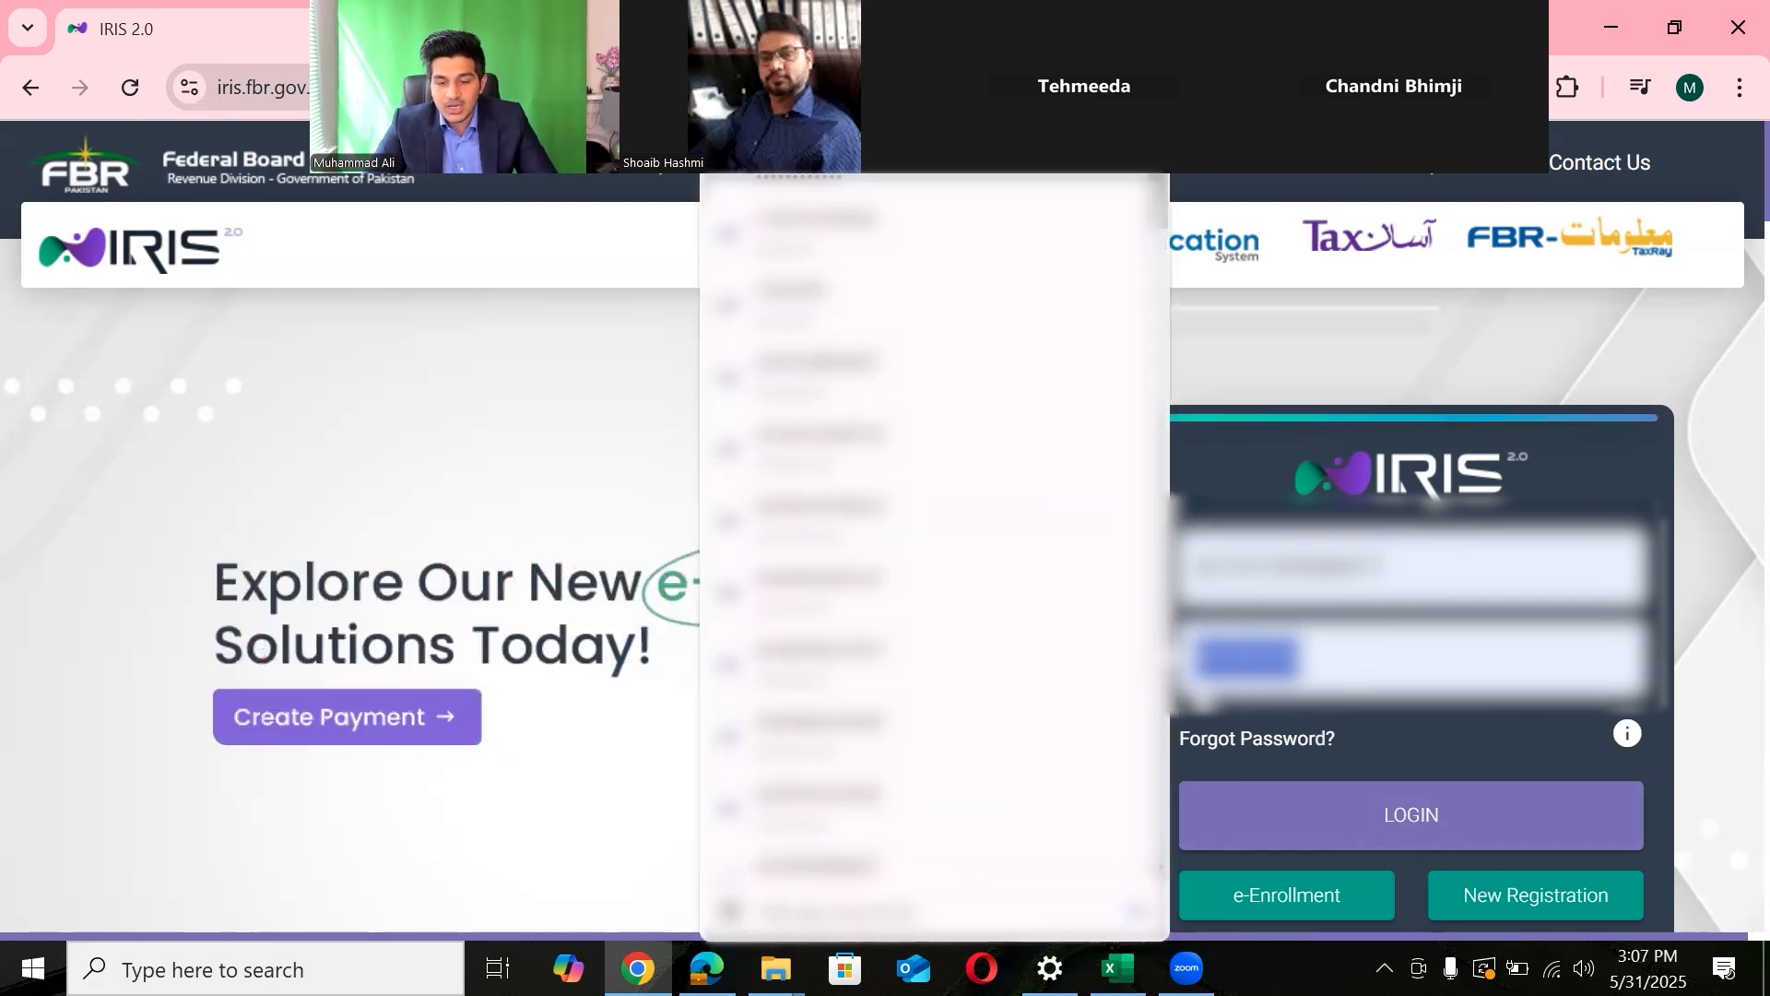
pyautogui.click(1392, 816)
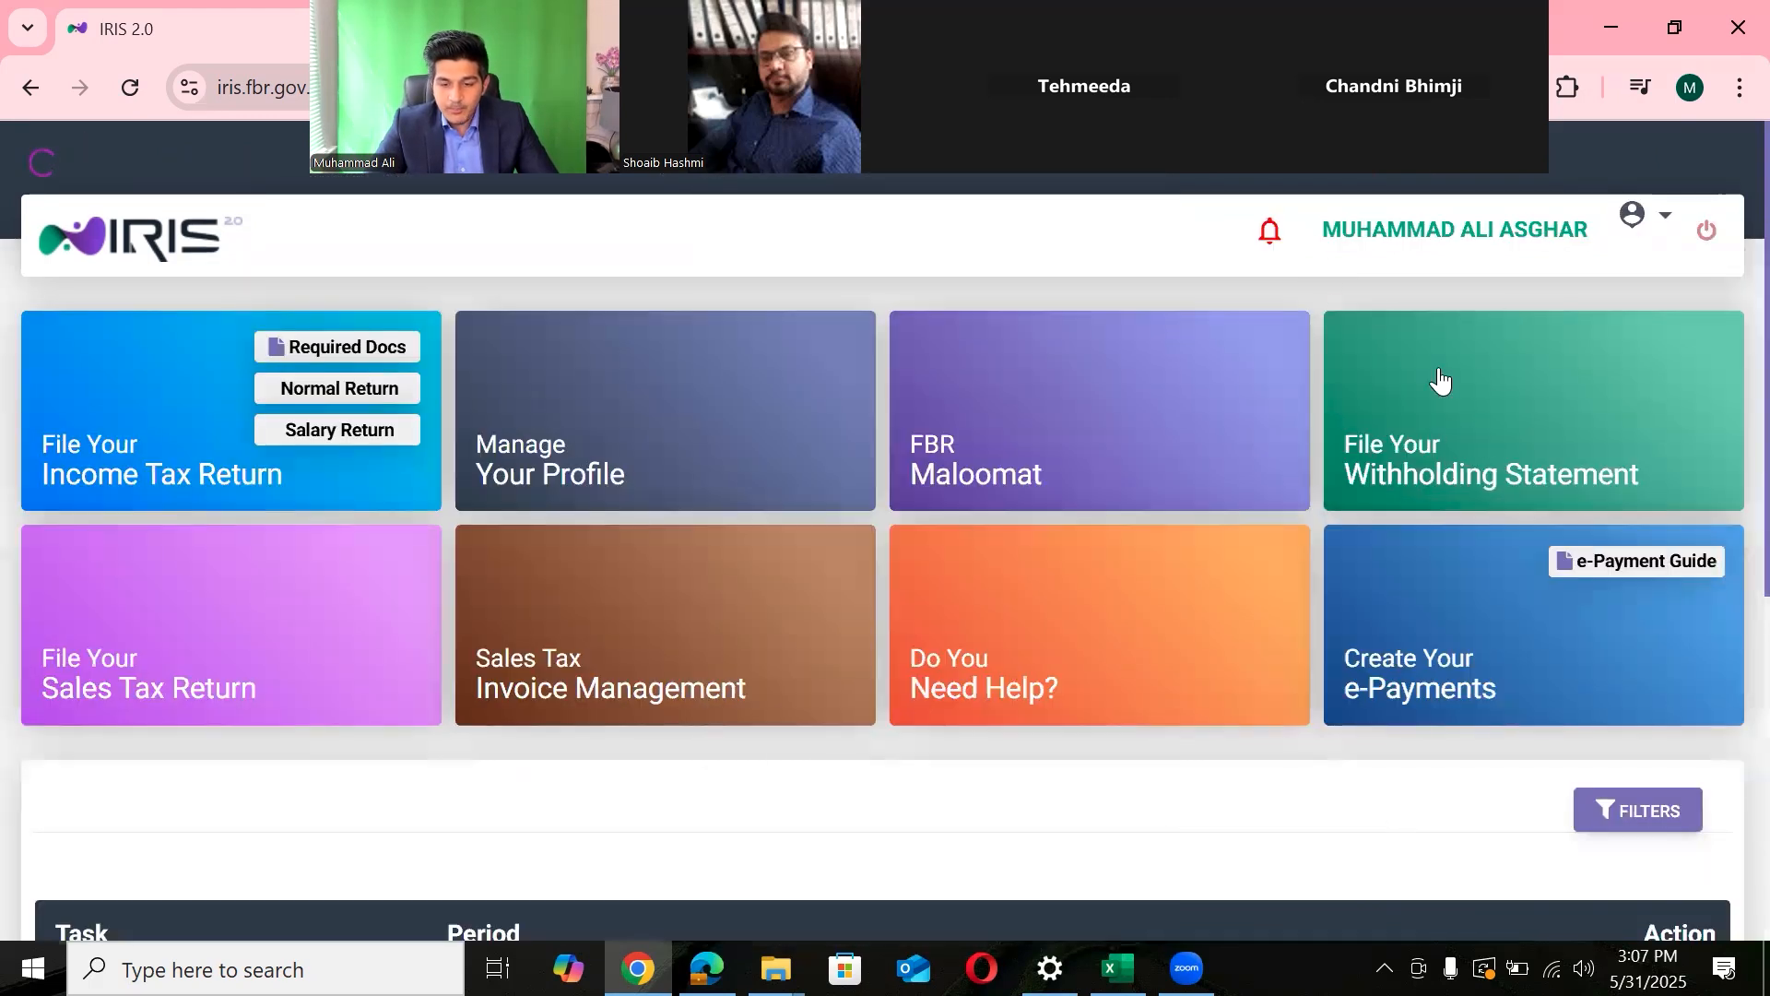
pyautogui.tripleClick(1593, 227)
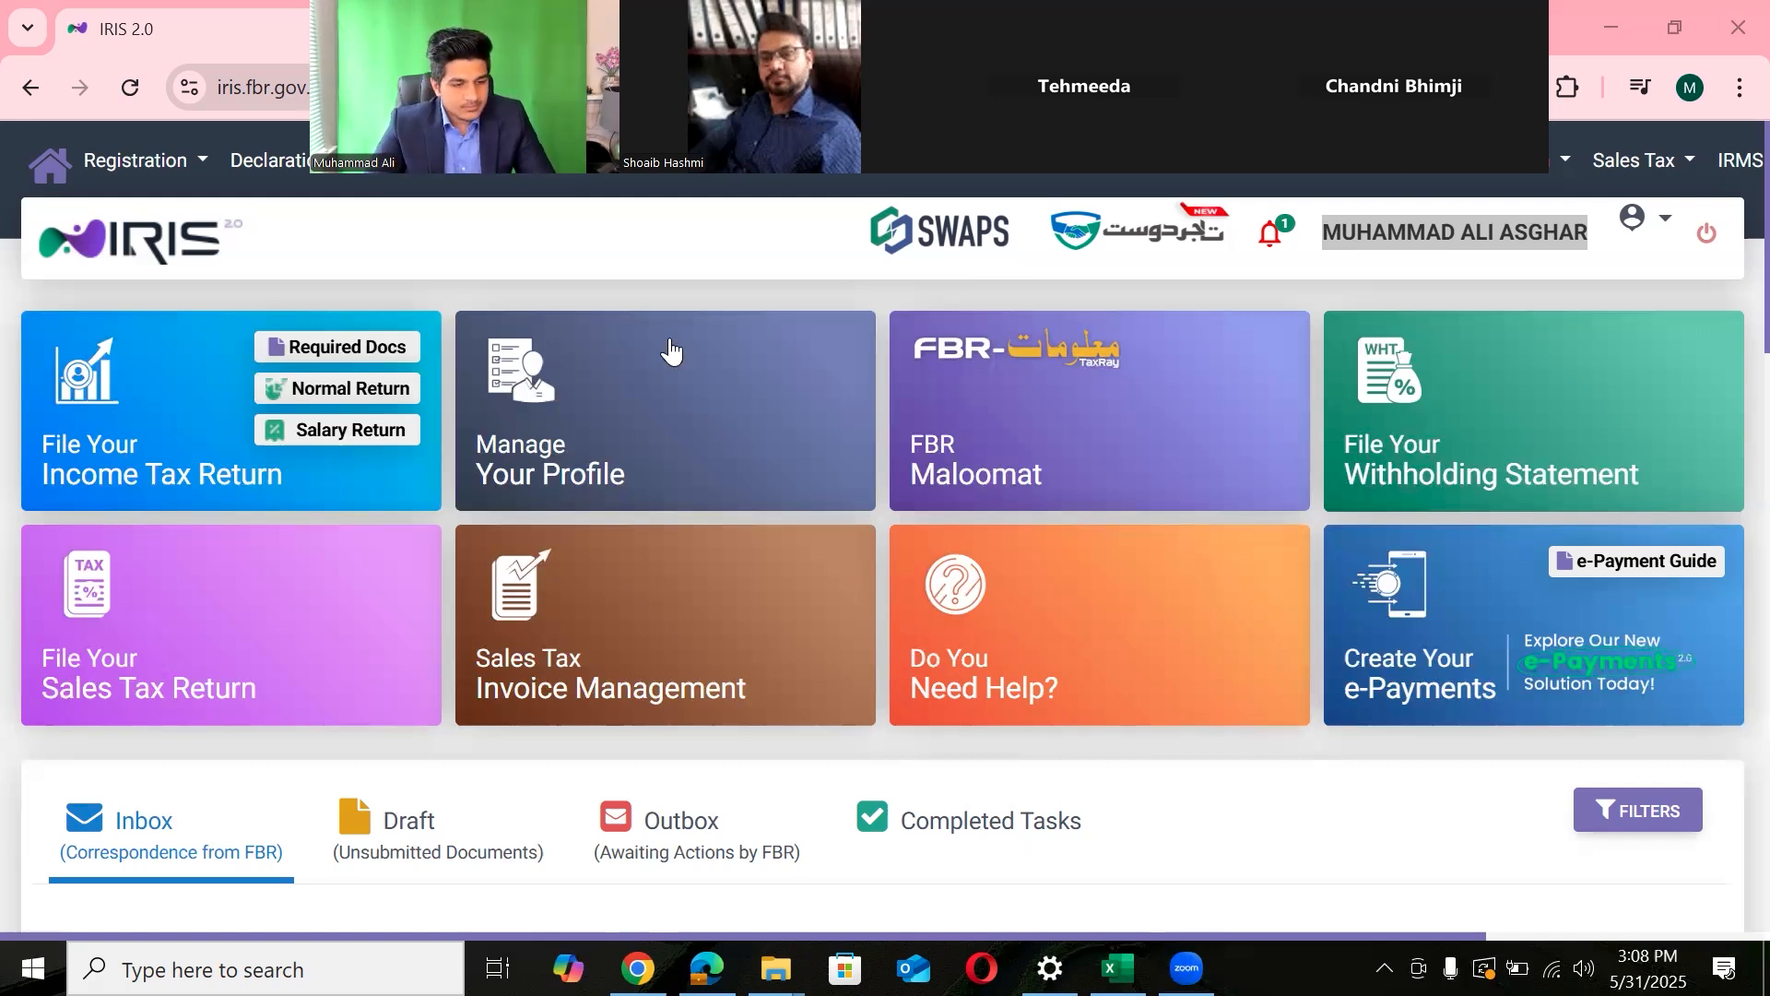
pyautogui.doubleClick(110, 264)
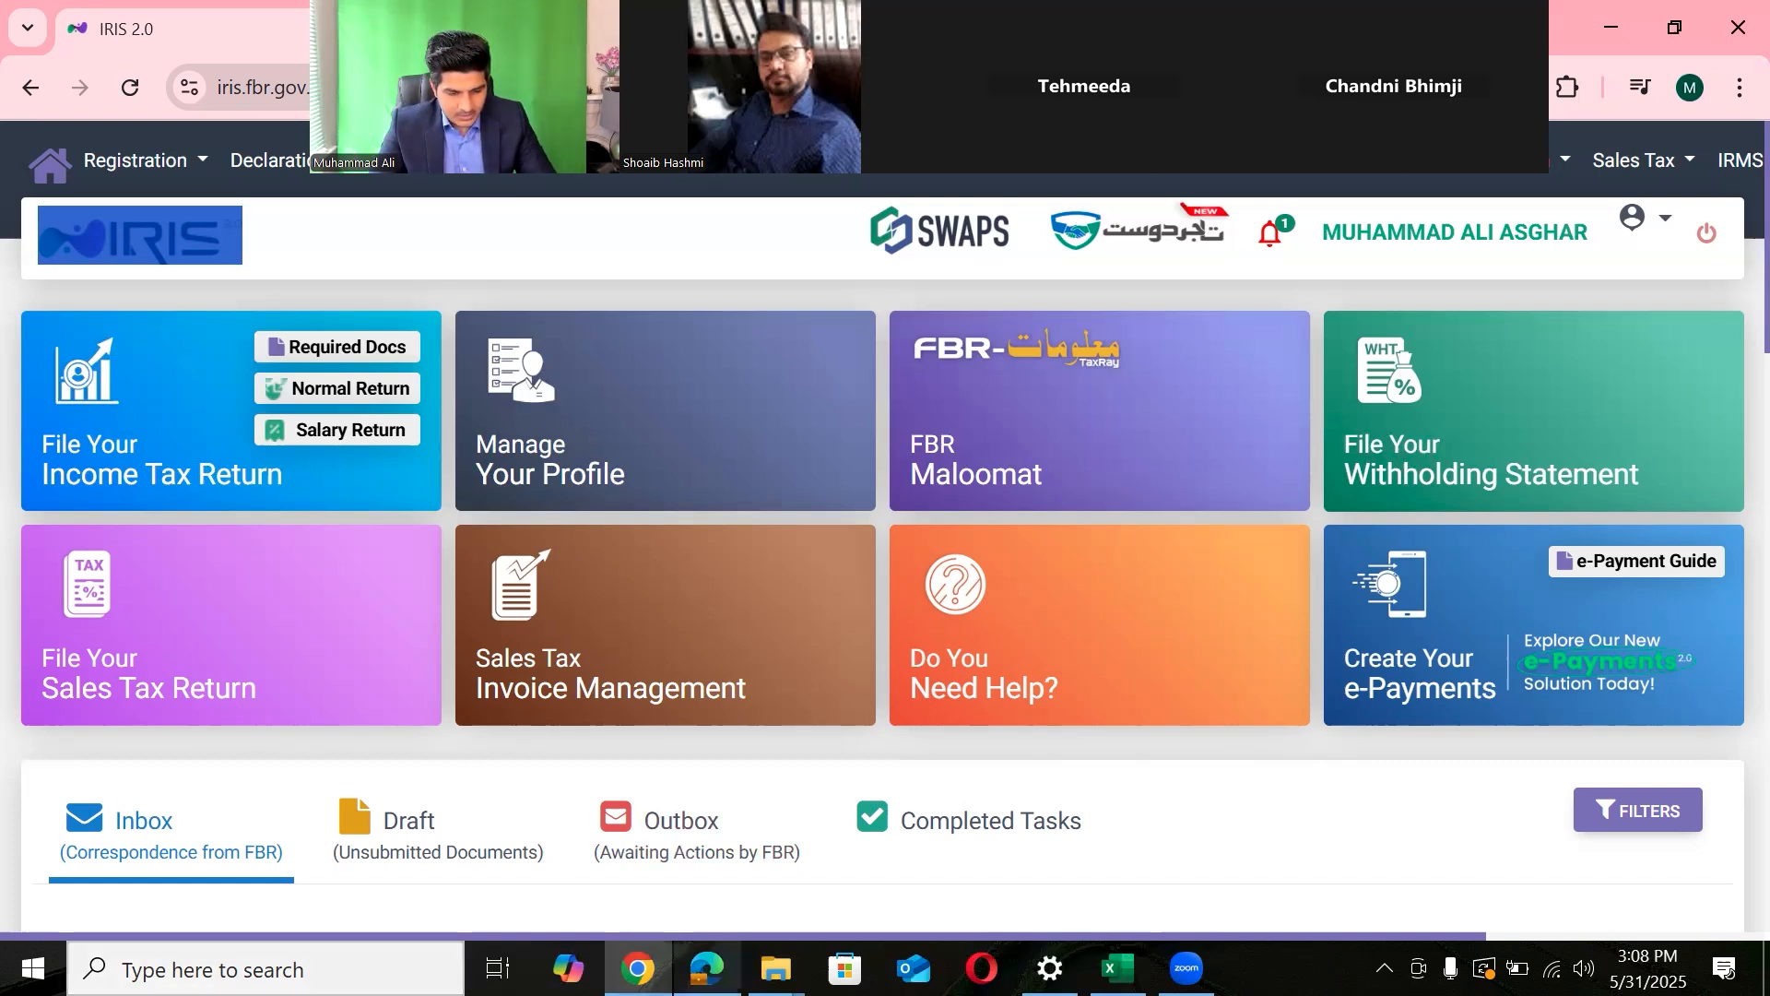
pyautogui.click(1187, 968)
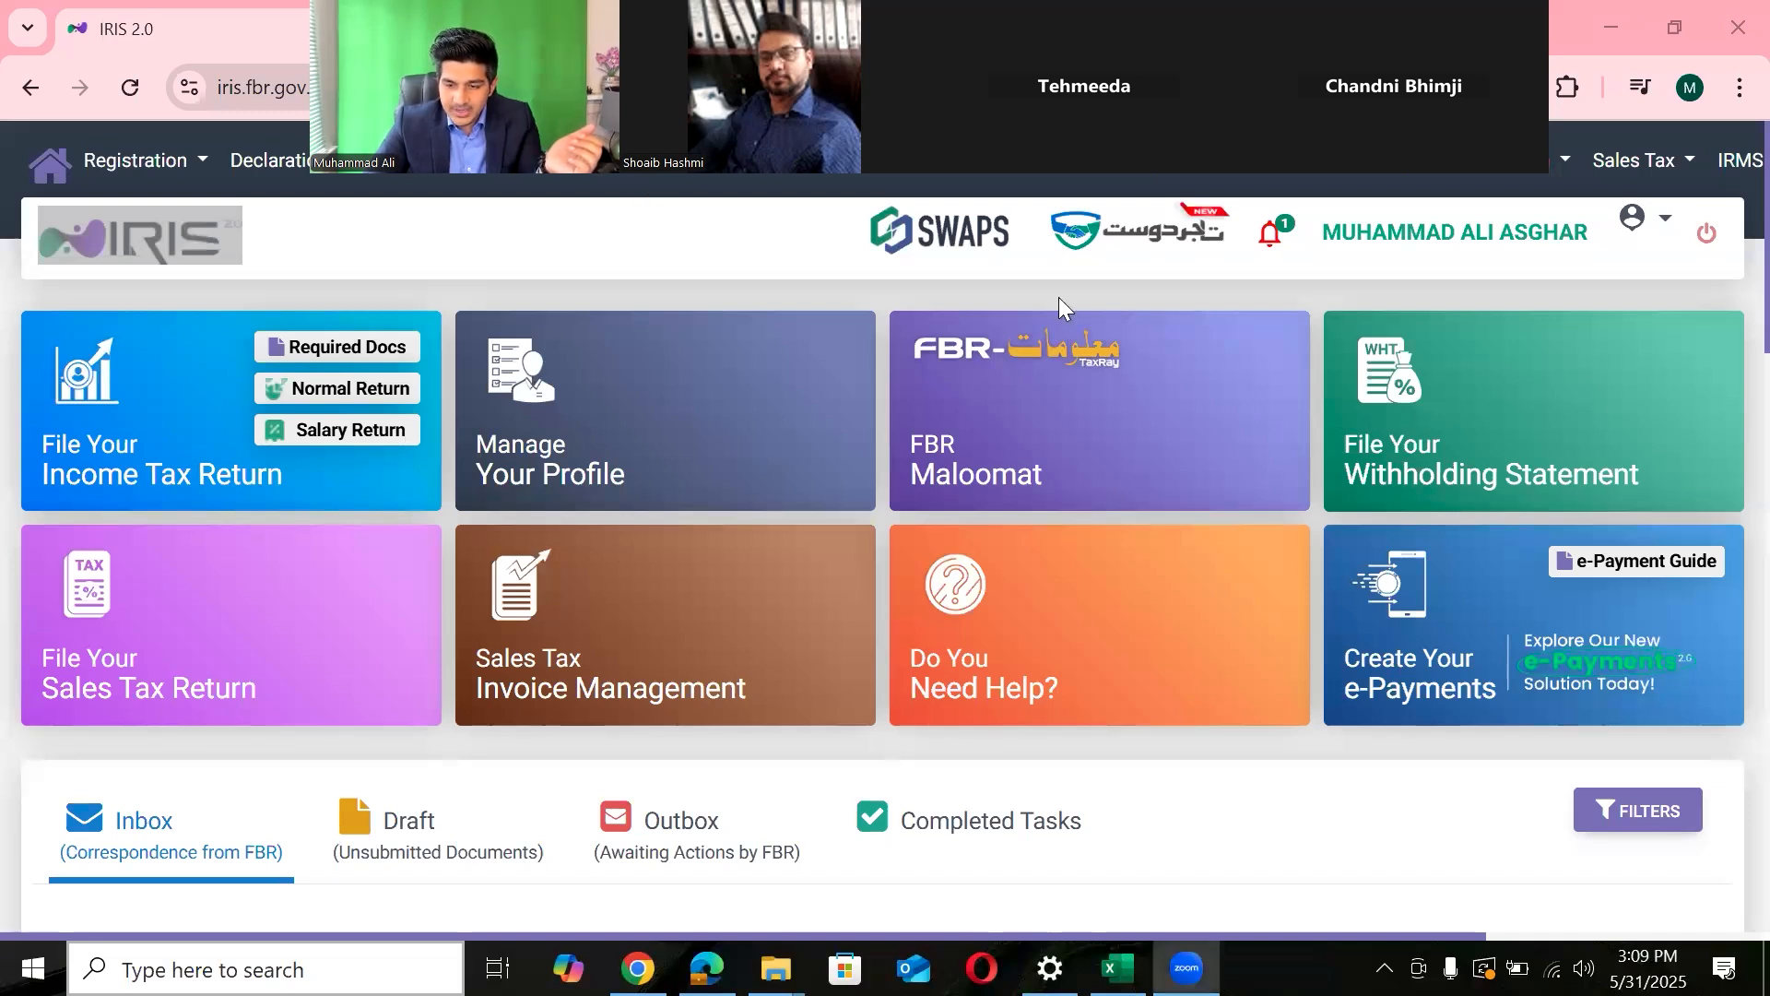
# - Log out with the power icon and close the Login Authentication notice
pyautogui.click(1707, 256)
pyautogui.click(1707, 255)
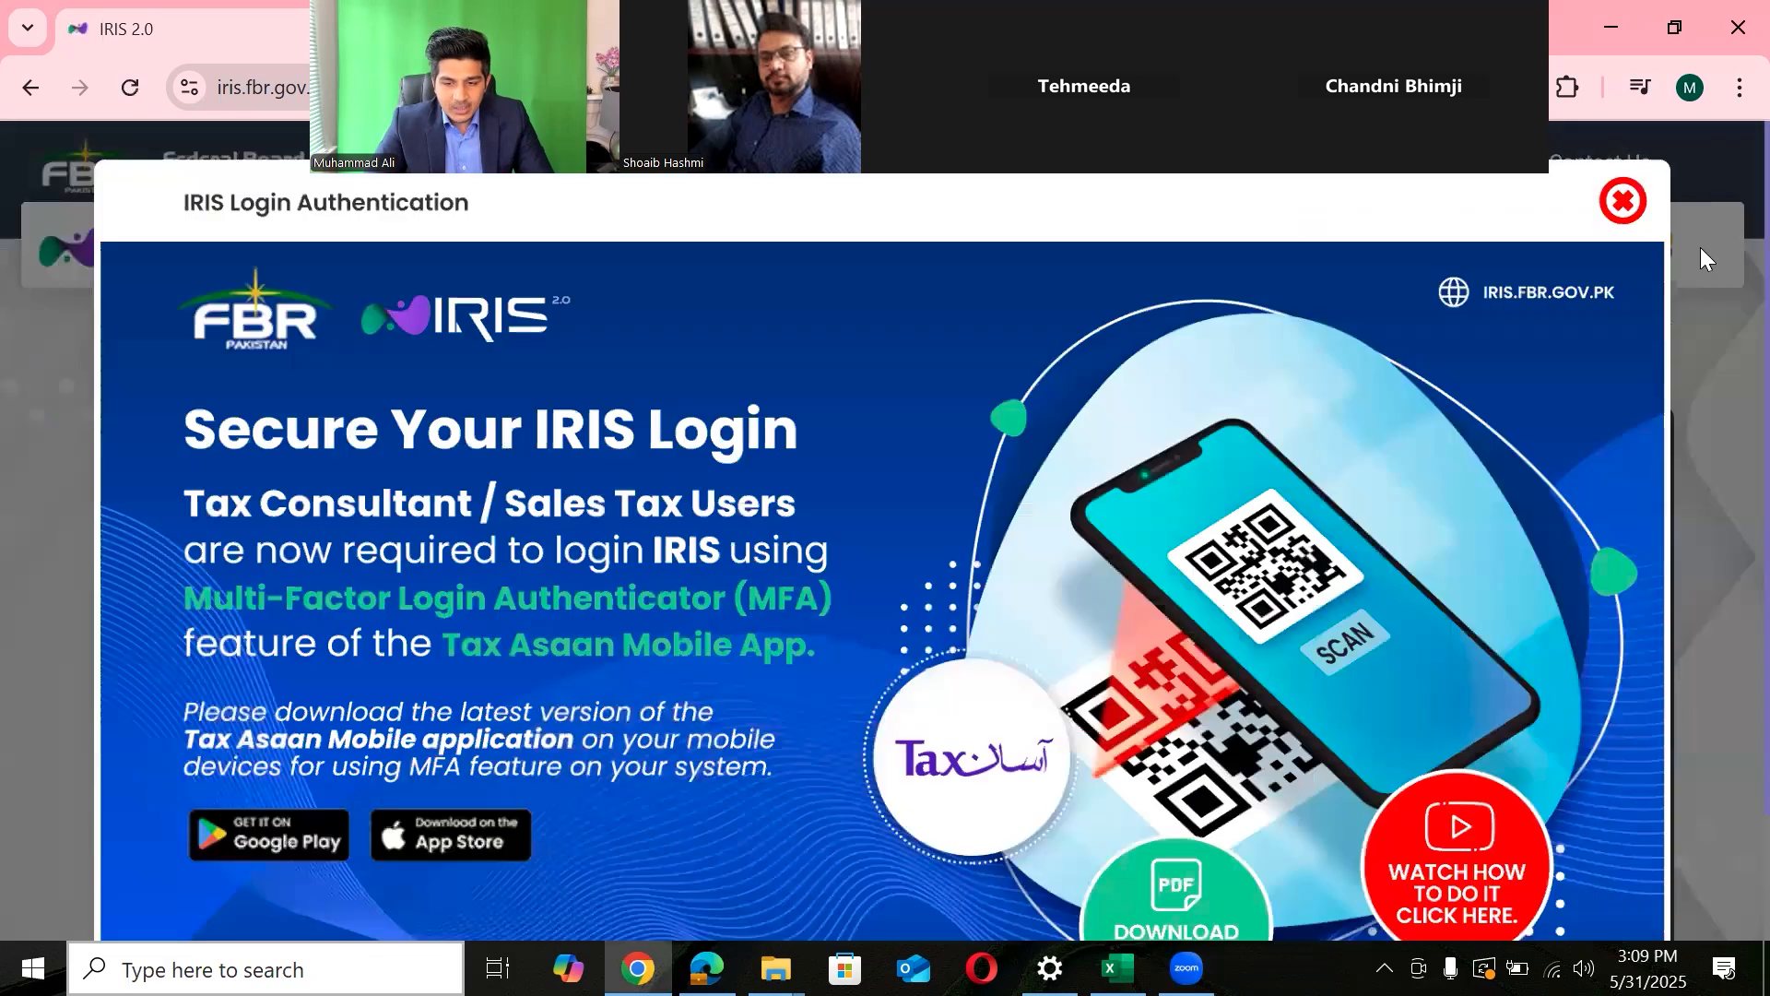
pyautogui.click(1621, 212)
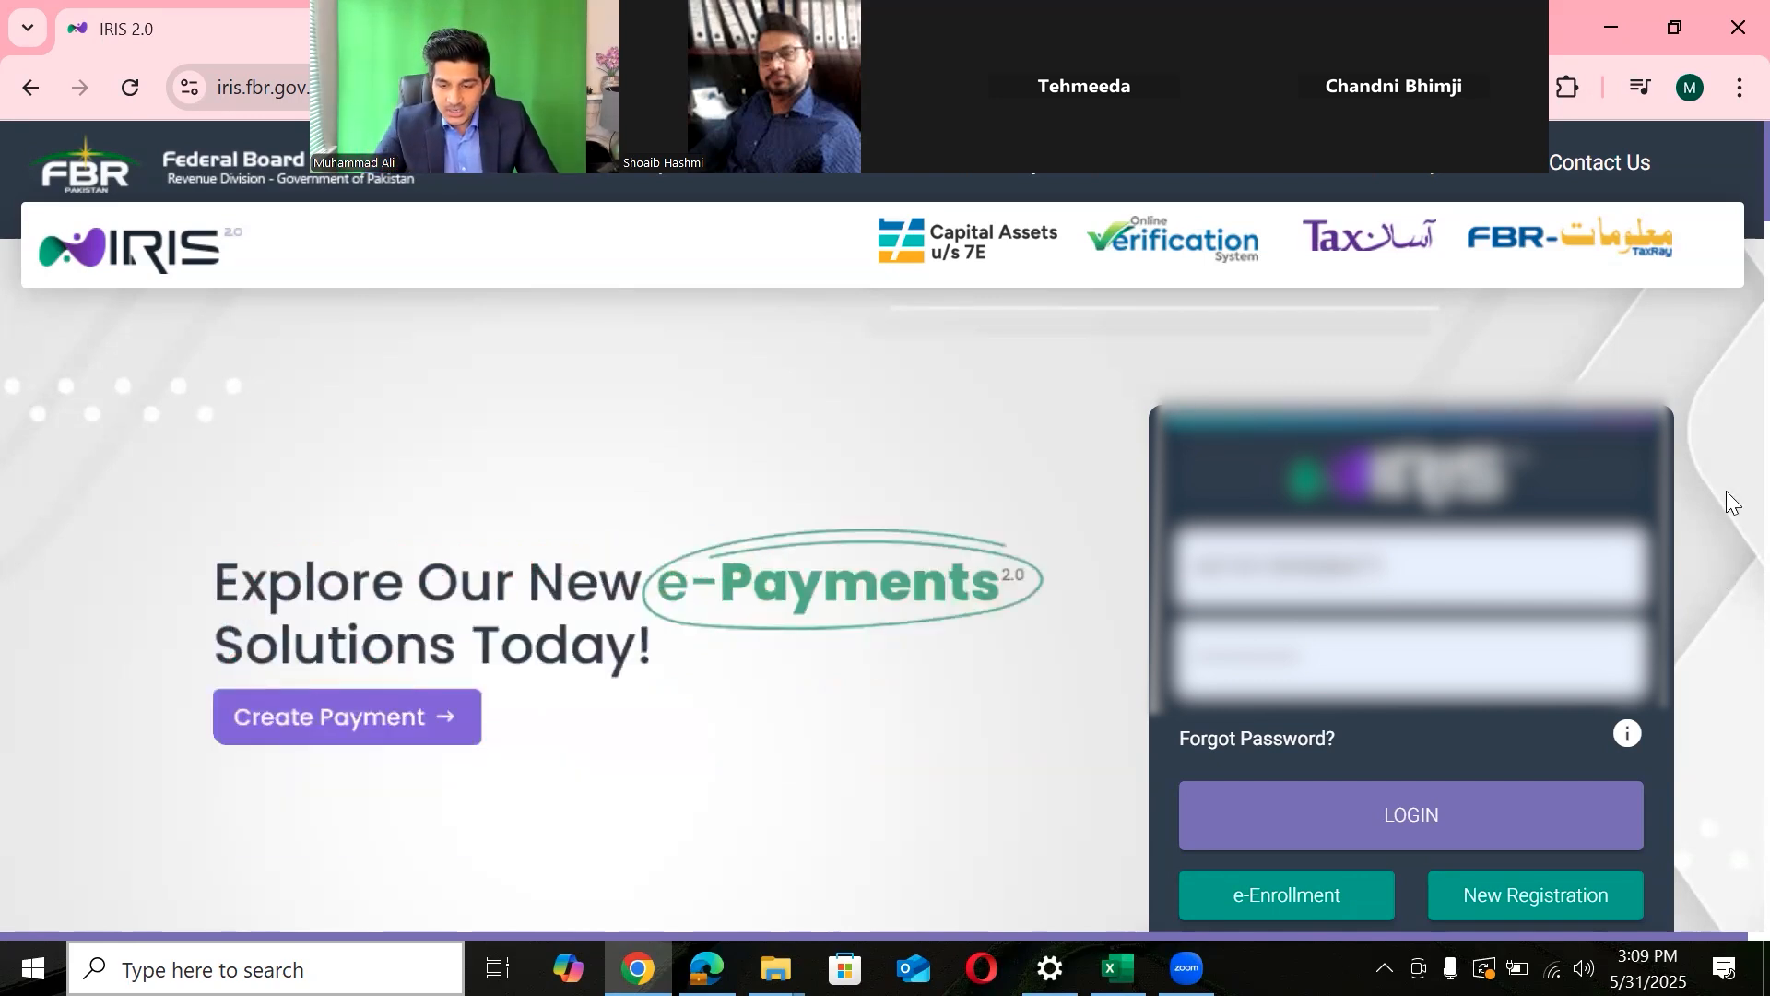
pyautogui.scroll(-1, 1730, 226)
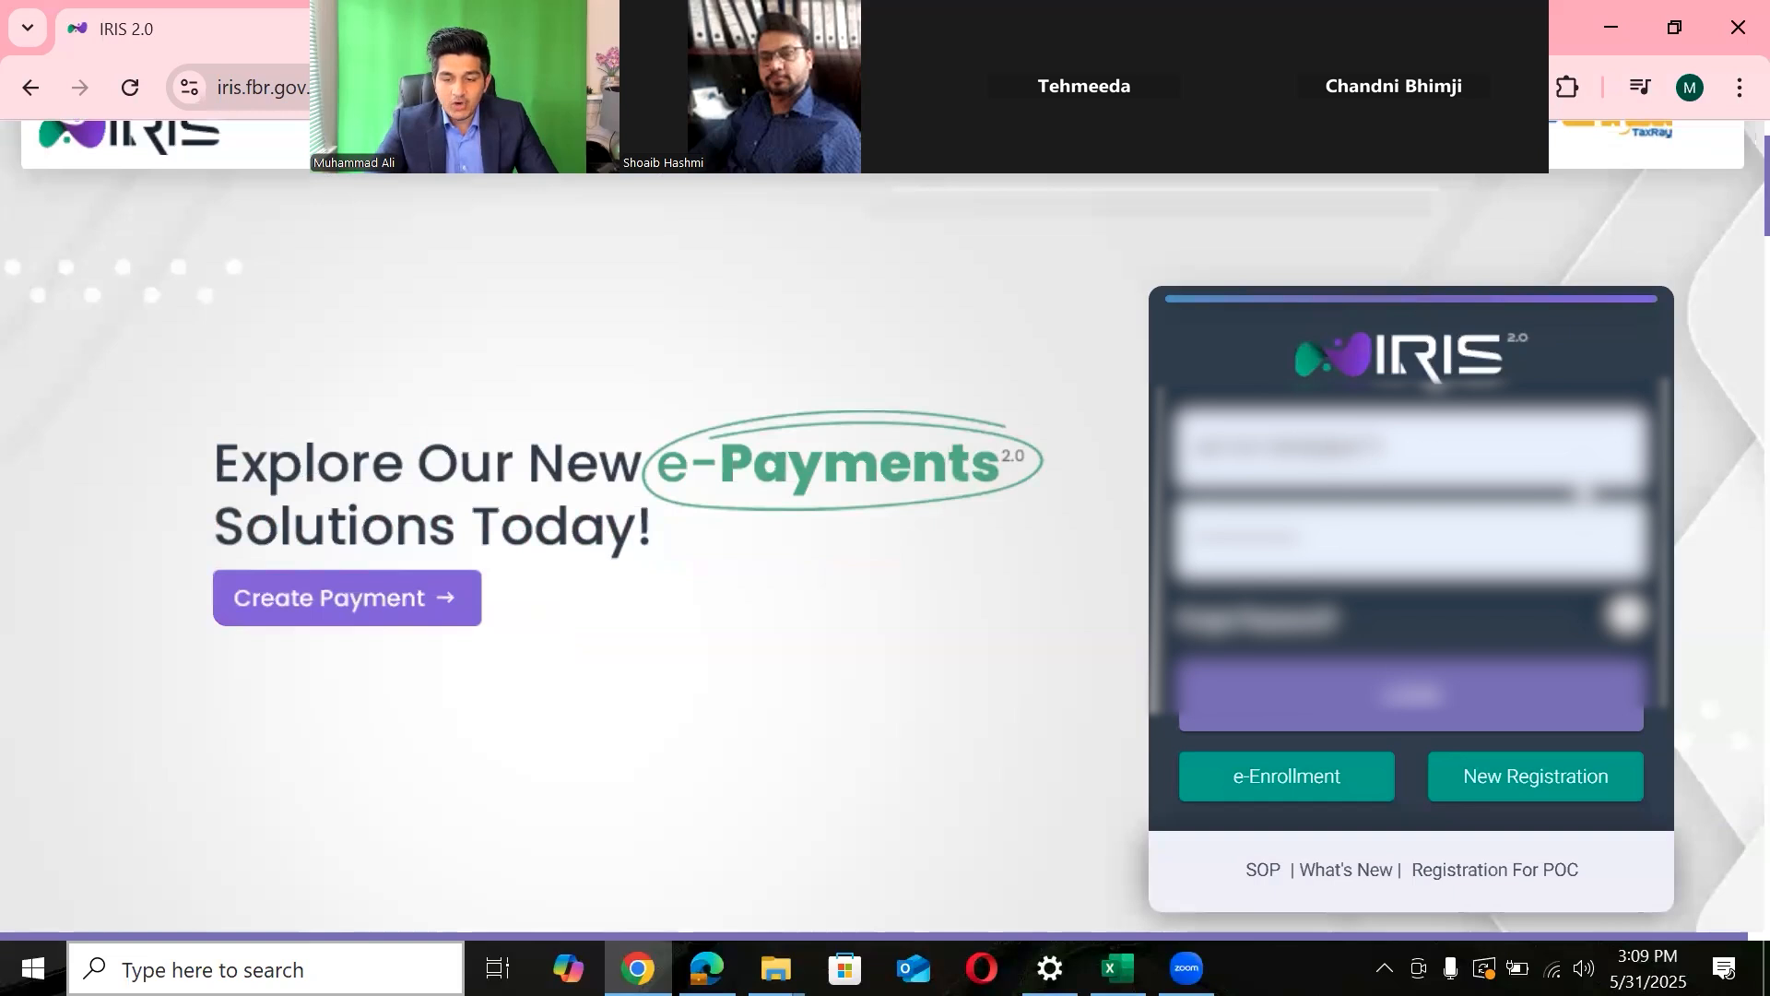
pyautogui.hotkey('alt', 'Tab')
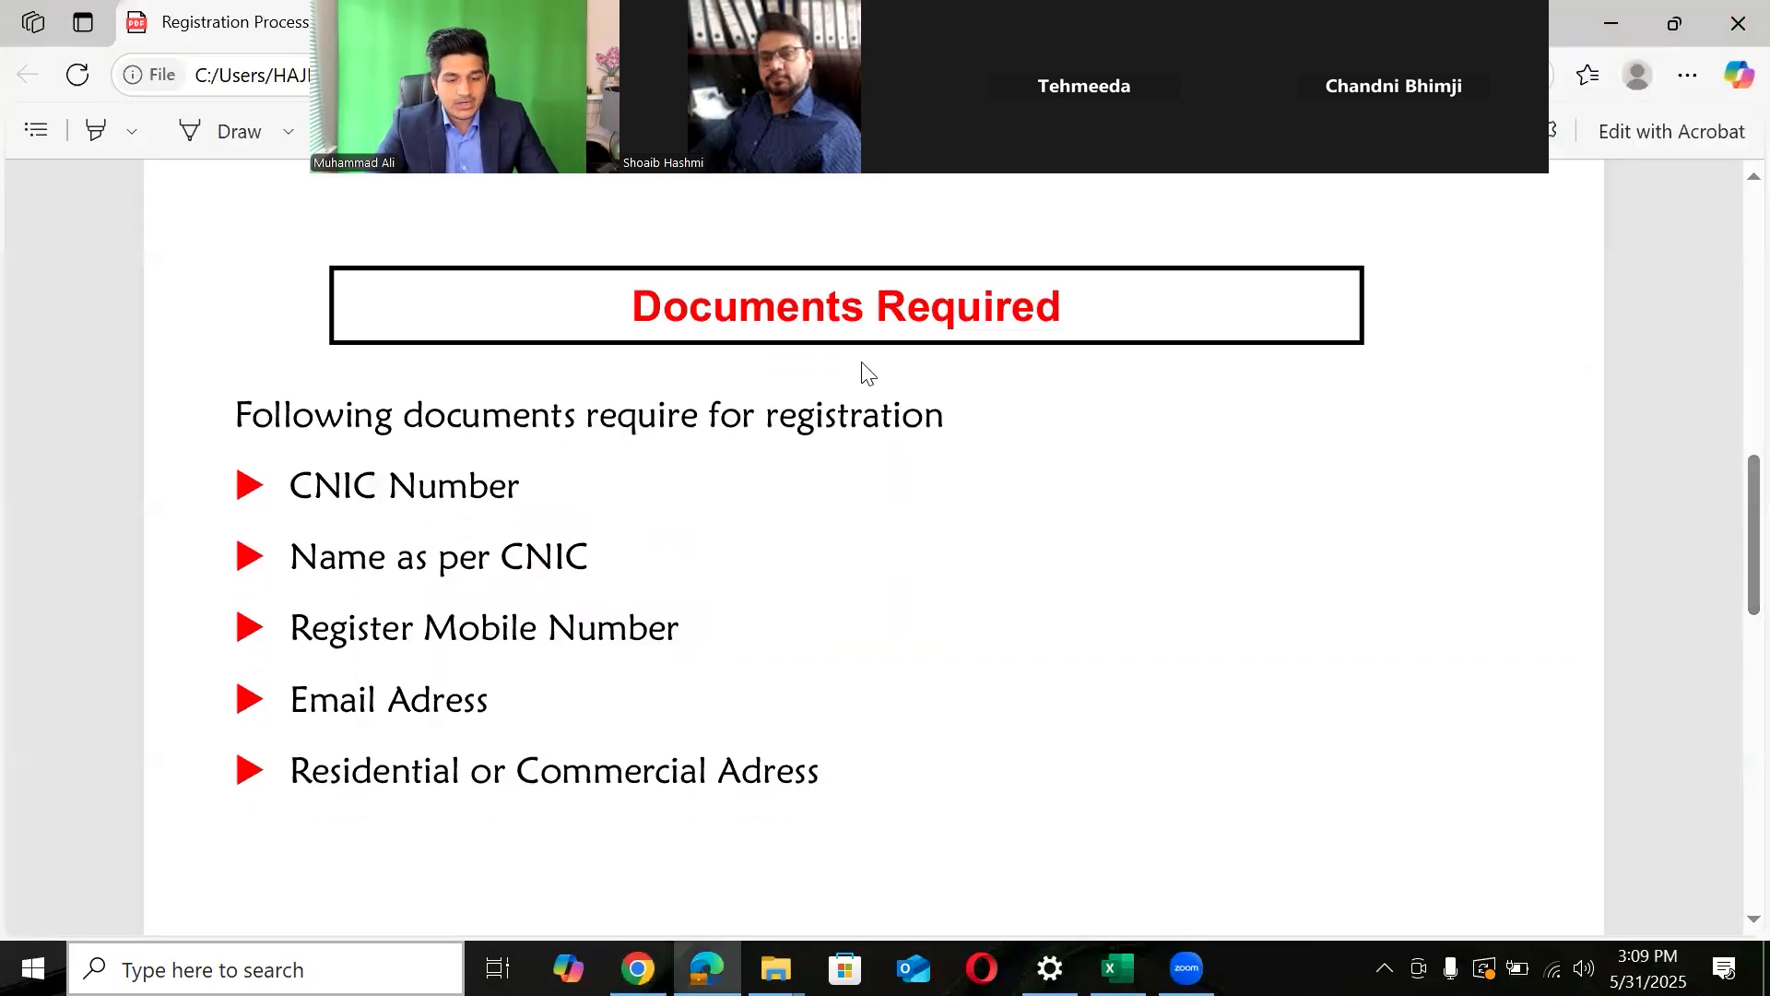
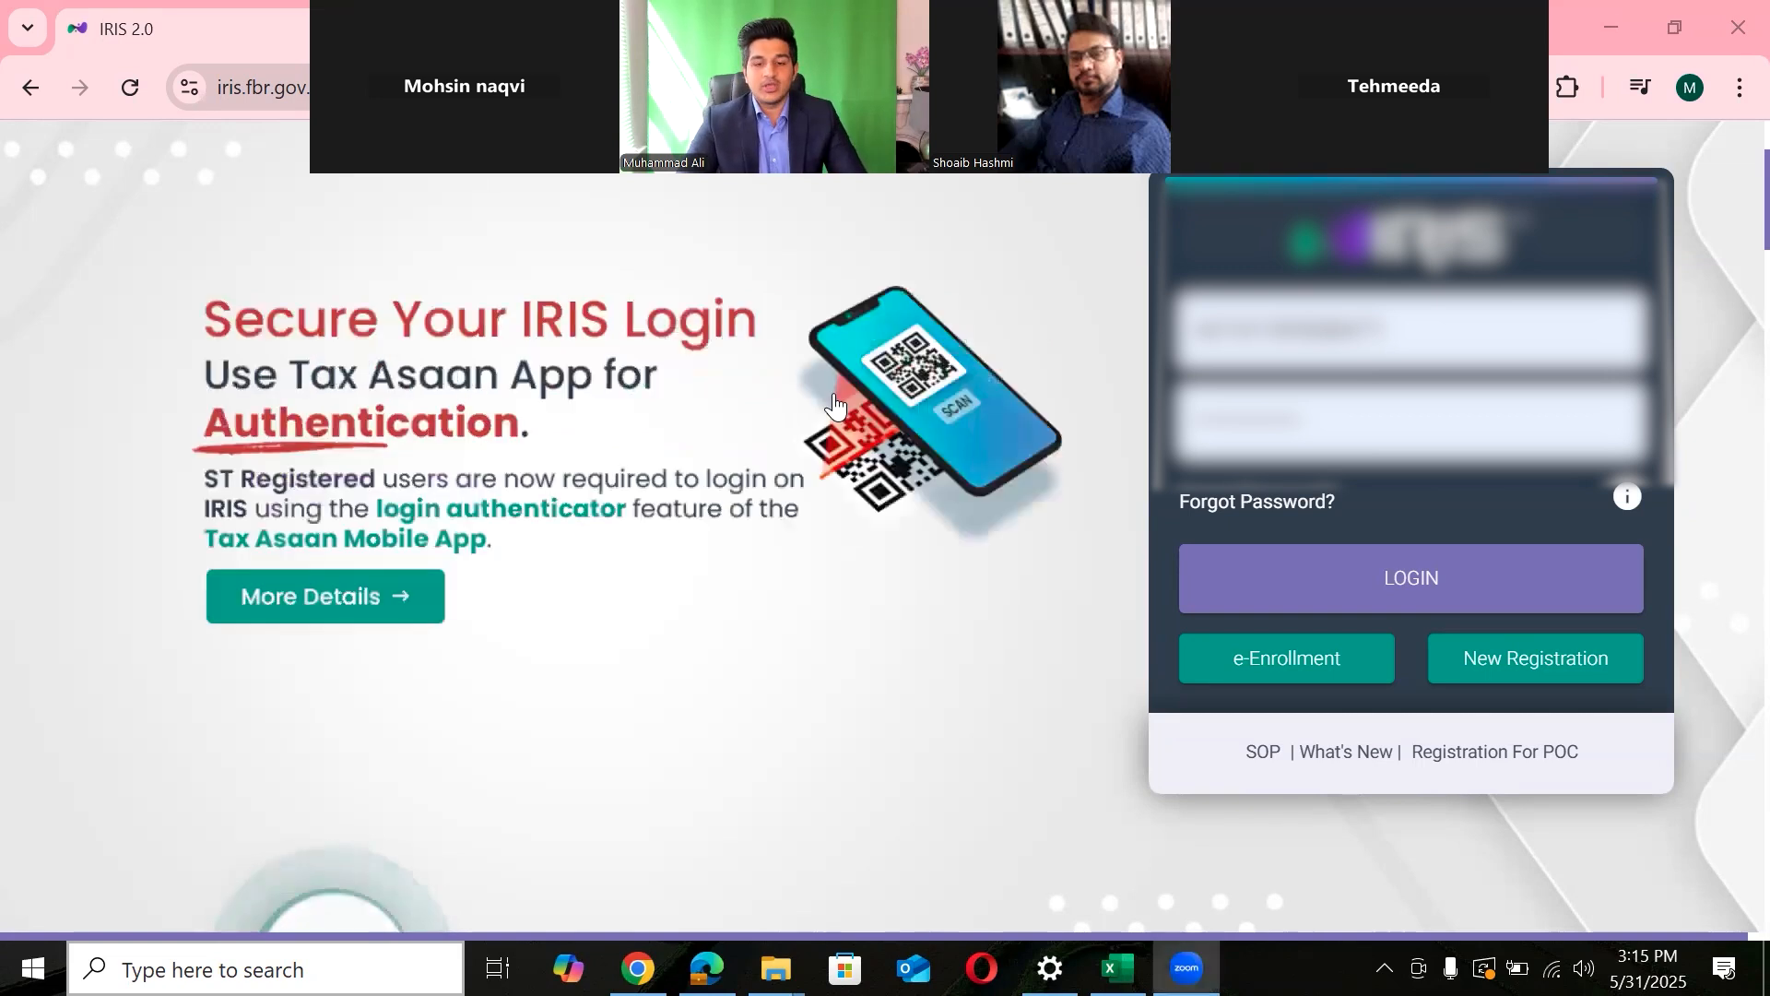
# - Open the blank New Registration form and compare its Basic Information section with the registration PDF
pyautogui.click(1480, 662)
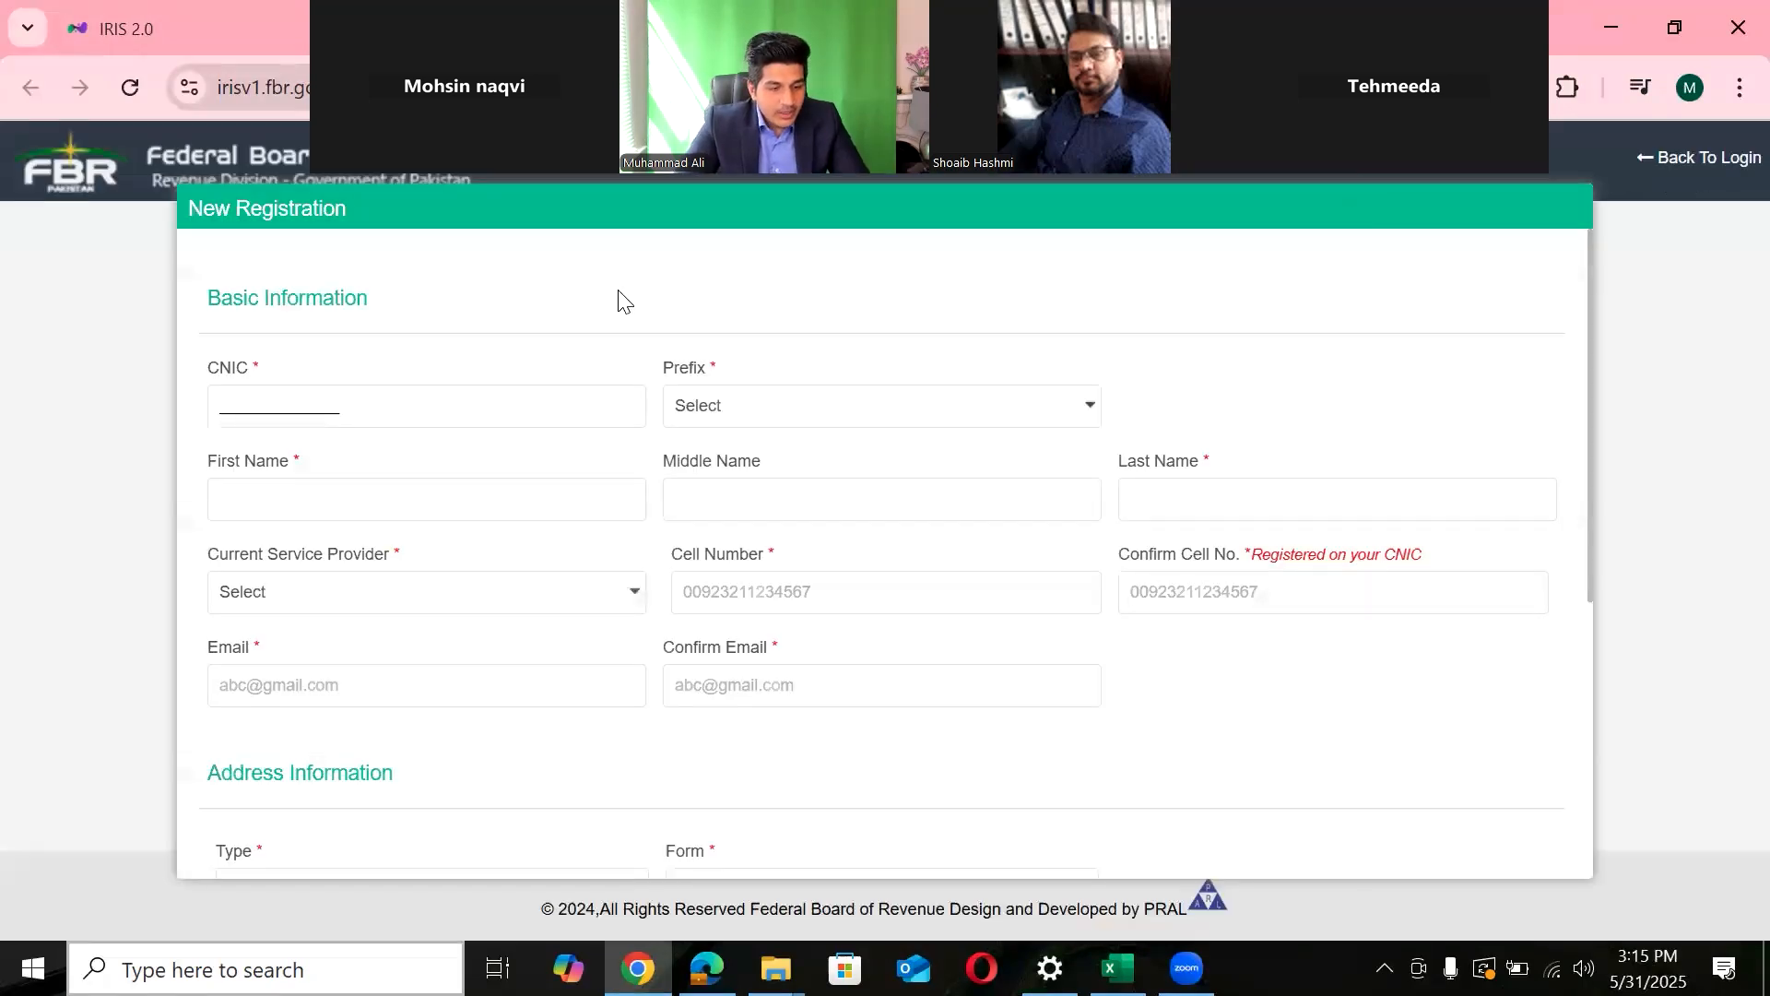
pyautogui.moveTo(203, 297); pyautogui.dragTo(378, 302)
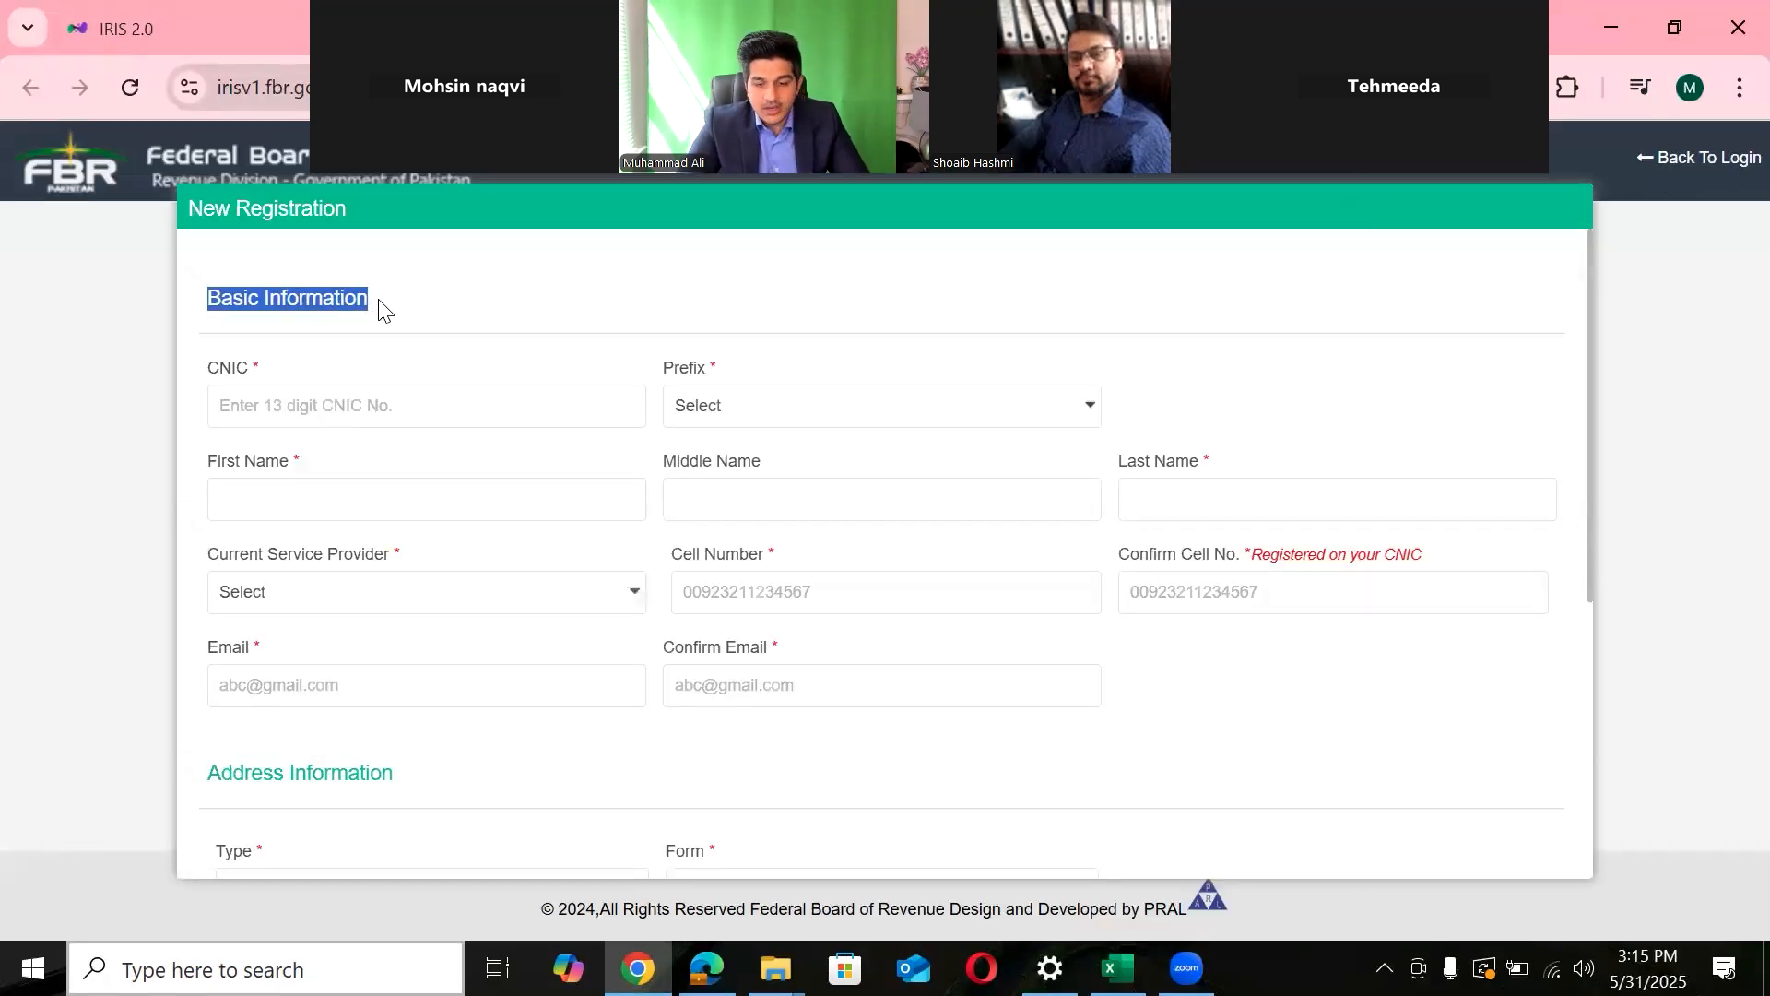
pyautogui.moveTo(1587, 380)
pyautogui.mouseDown()
pyautogui.moveTo(1591, 671)
pyautogui.moveTo(1596, 376)
pyautogui.mouseUp()
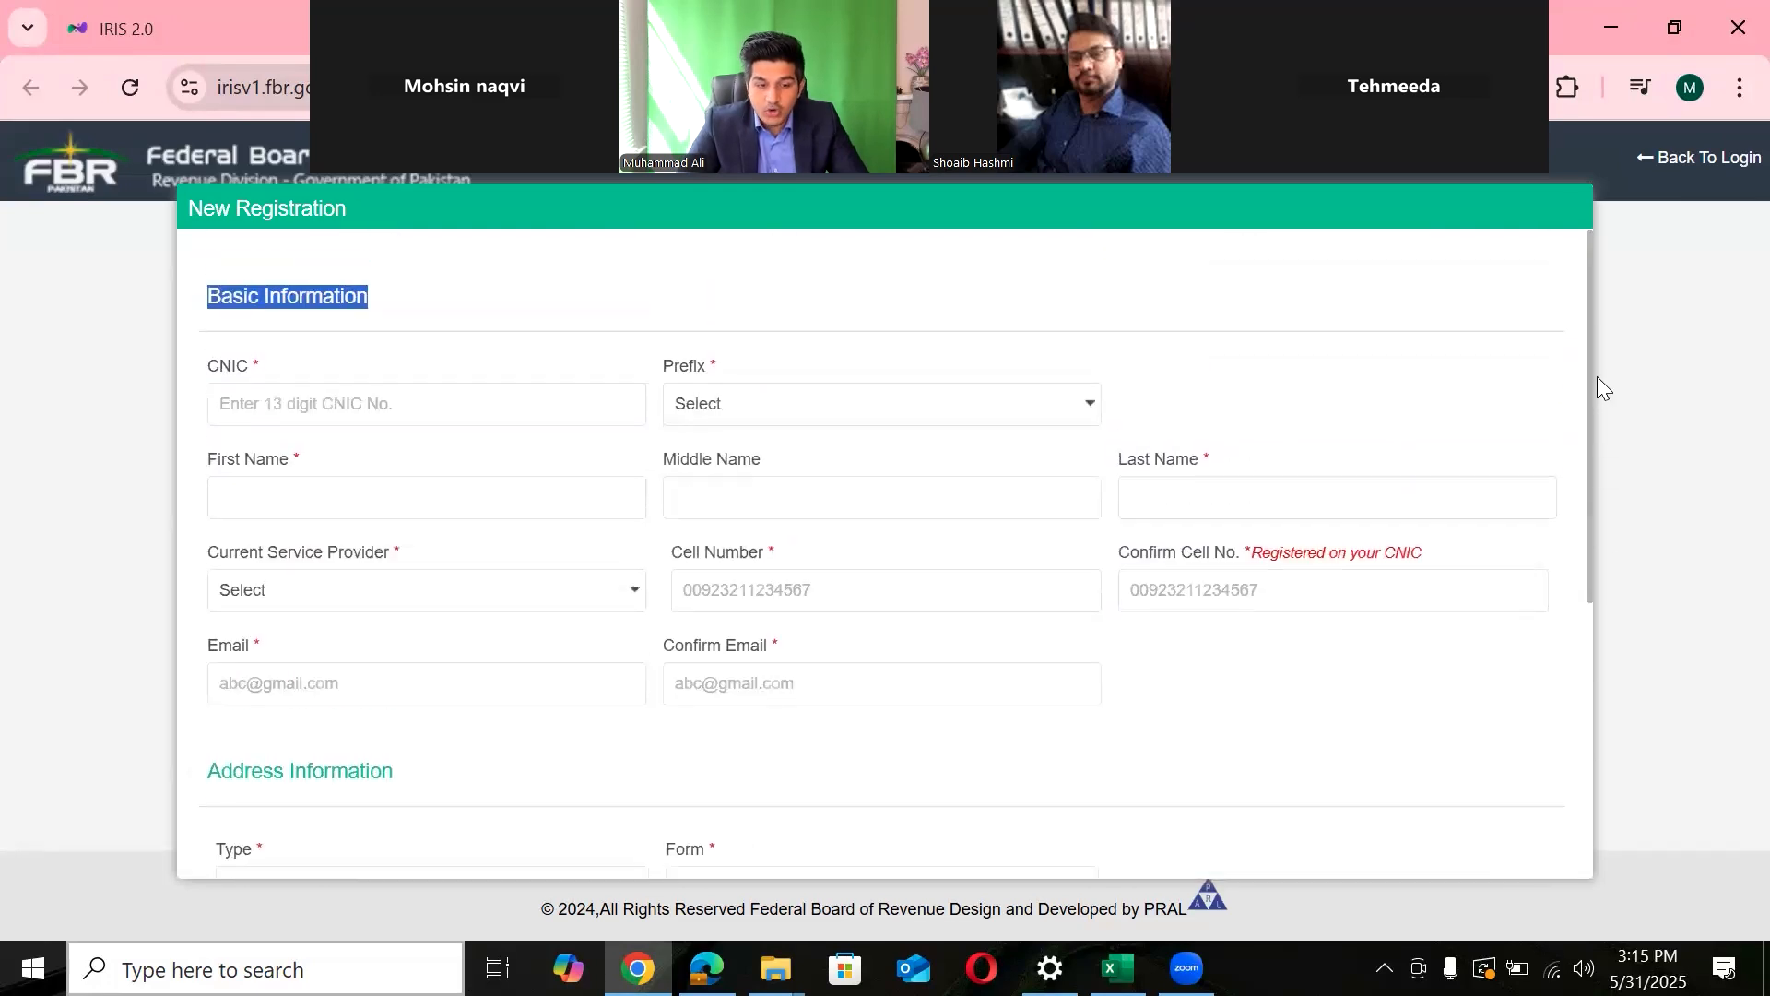
pyautogui.hotkey('alt', 'Tab')
pyautogui.hotkey('alt', 'Tab')
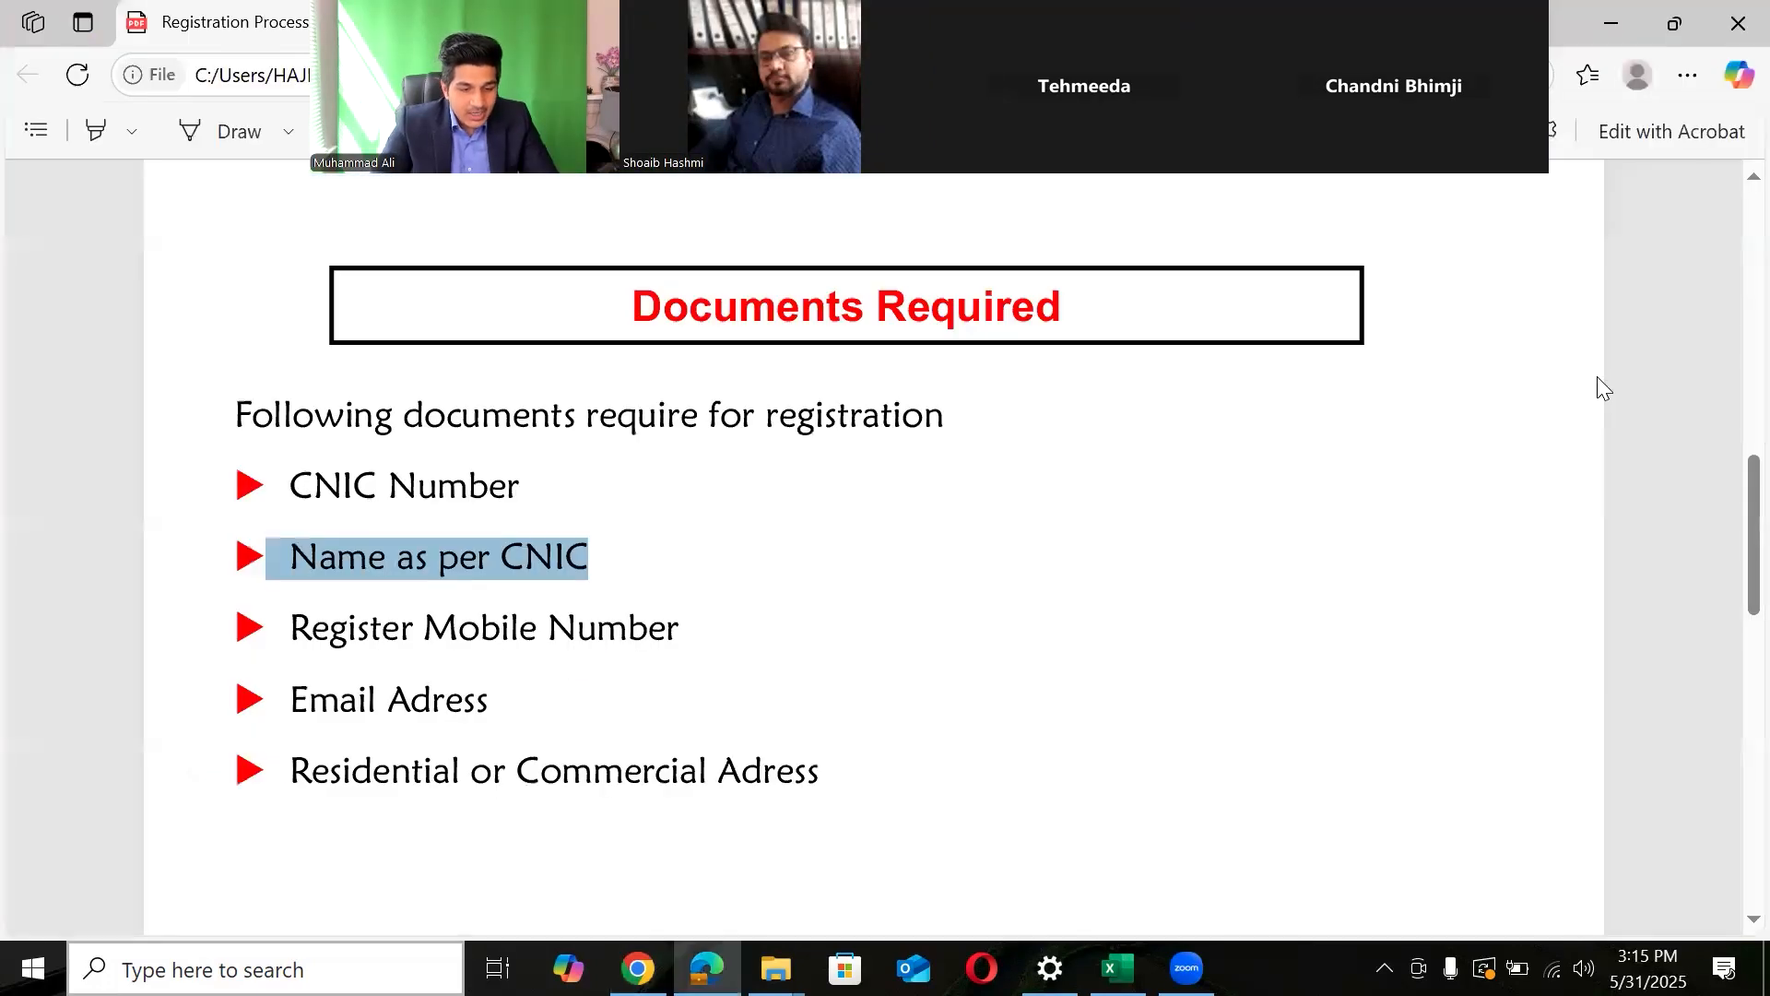
pyautogui.hotkey('alt', 'Tab')
# - Review the CNIC, Prefix and name fields, then bookmark the page as 'Login-Tax Payer'
pyautogui.click(206, 378)
pyautogui.moveTo(205, 372); pyautogui.dragTo(264, 372)
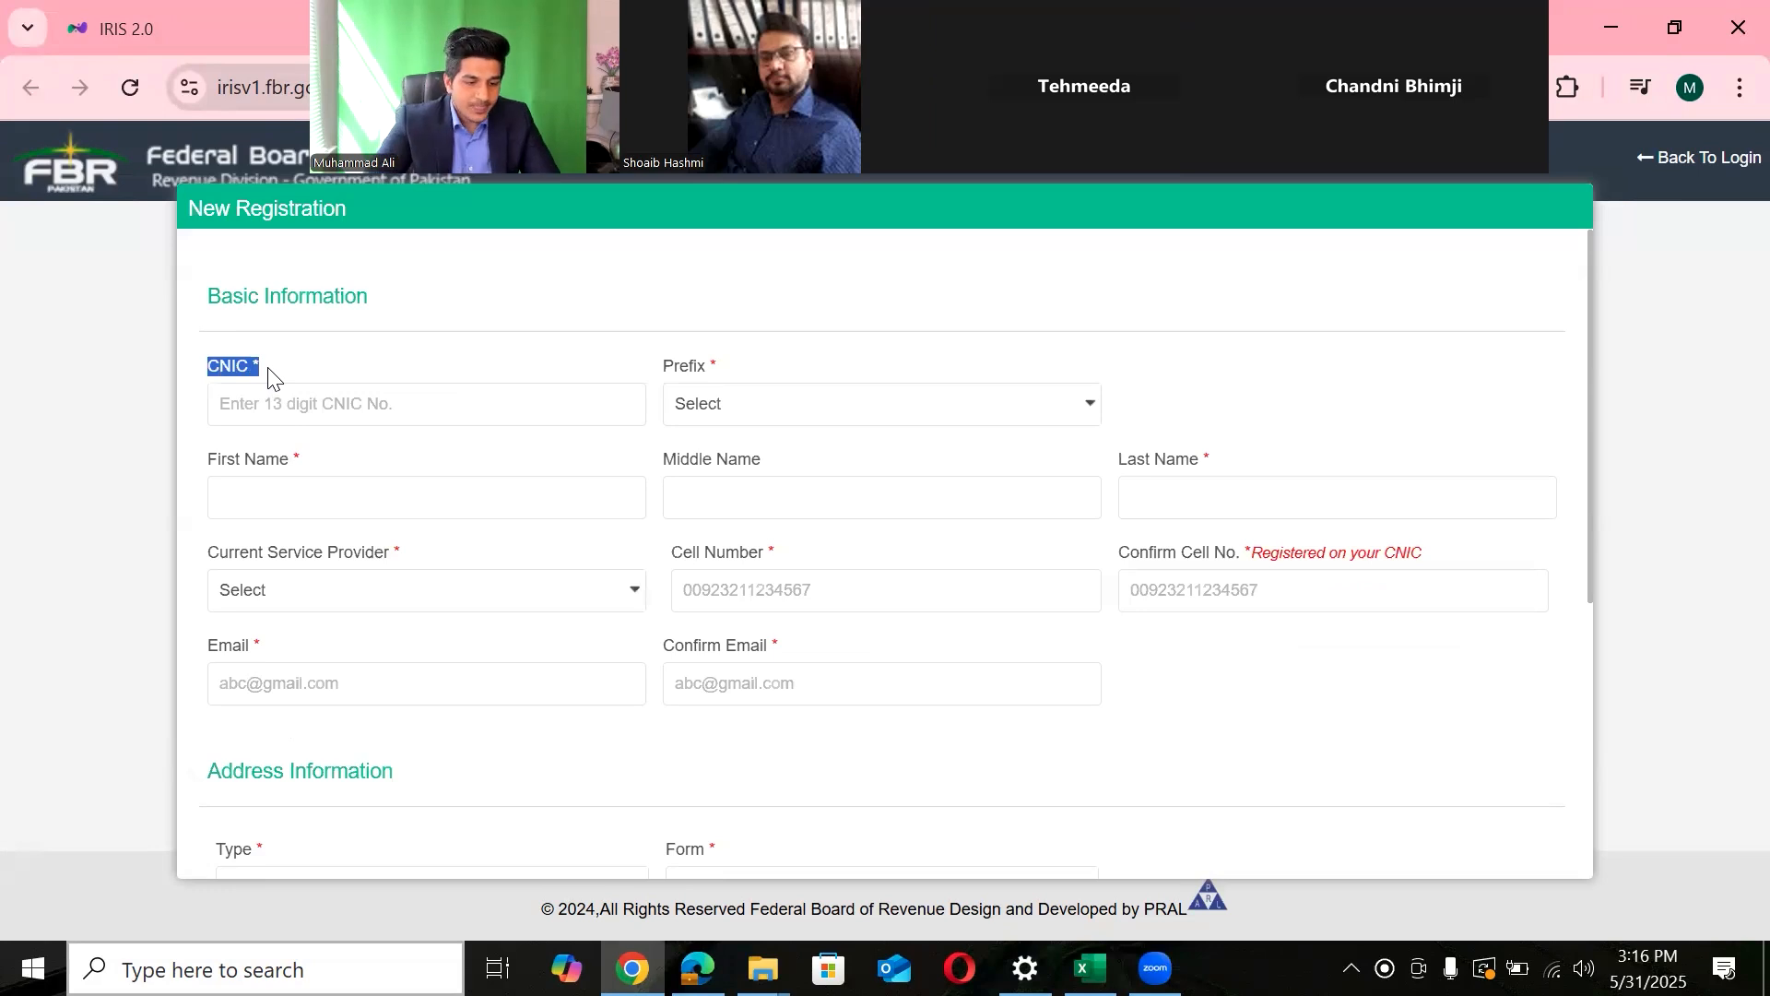
pyautogui.click(223, 408)
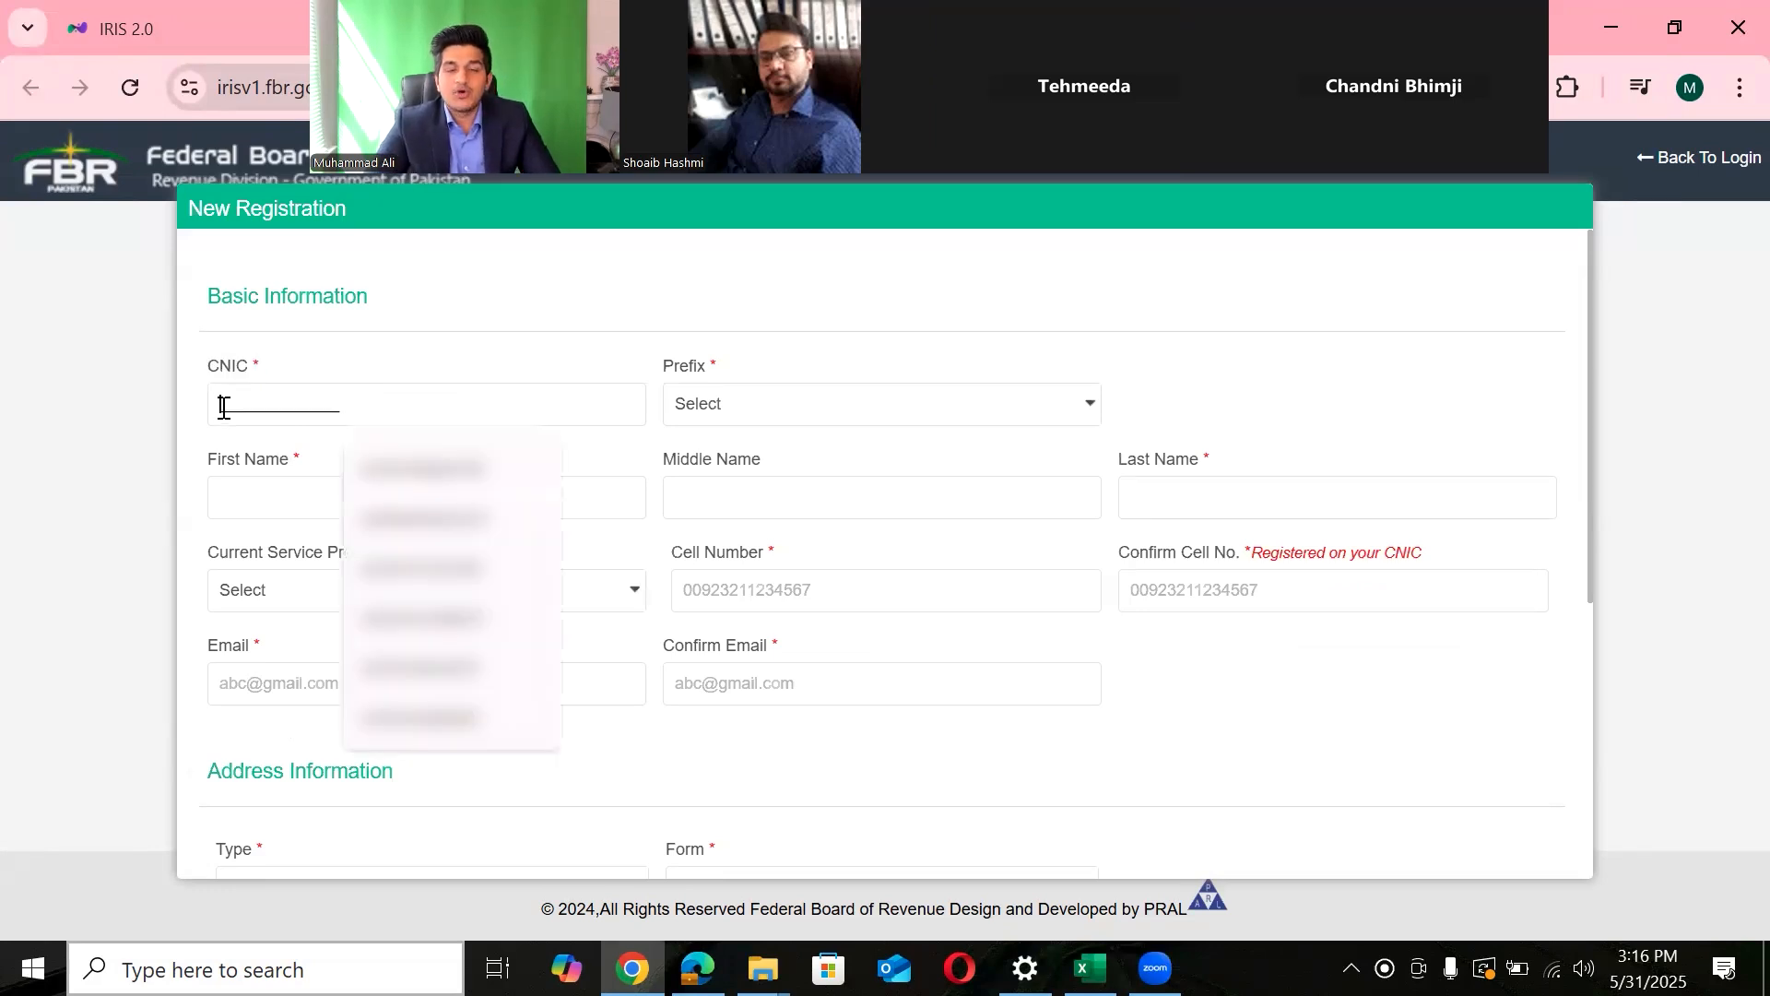
pyautogui.click(723, 415)
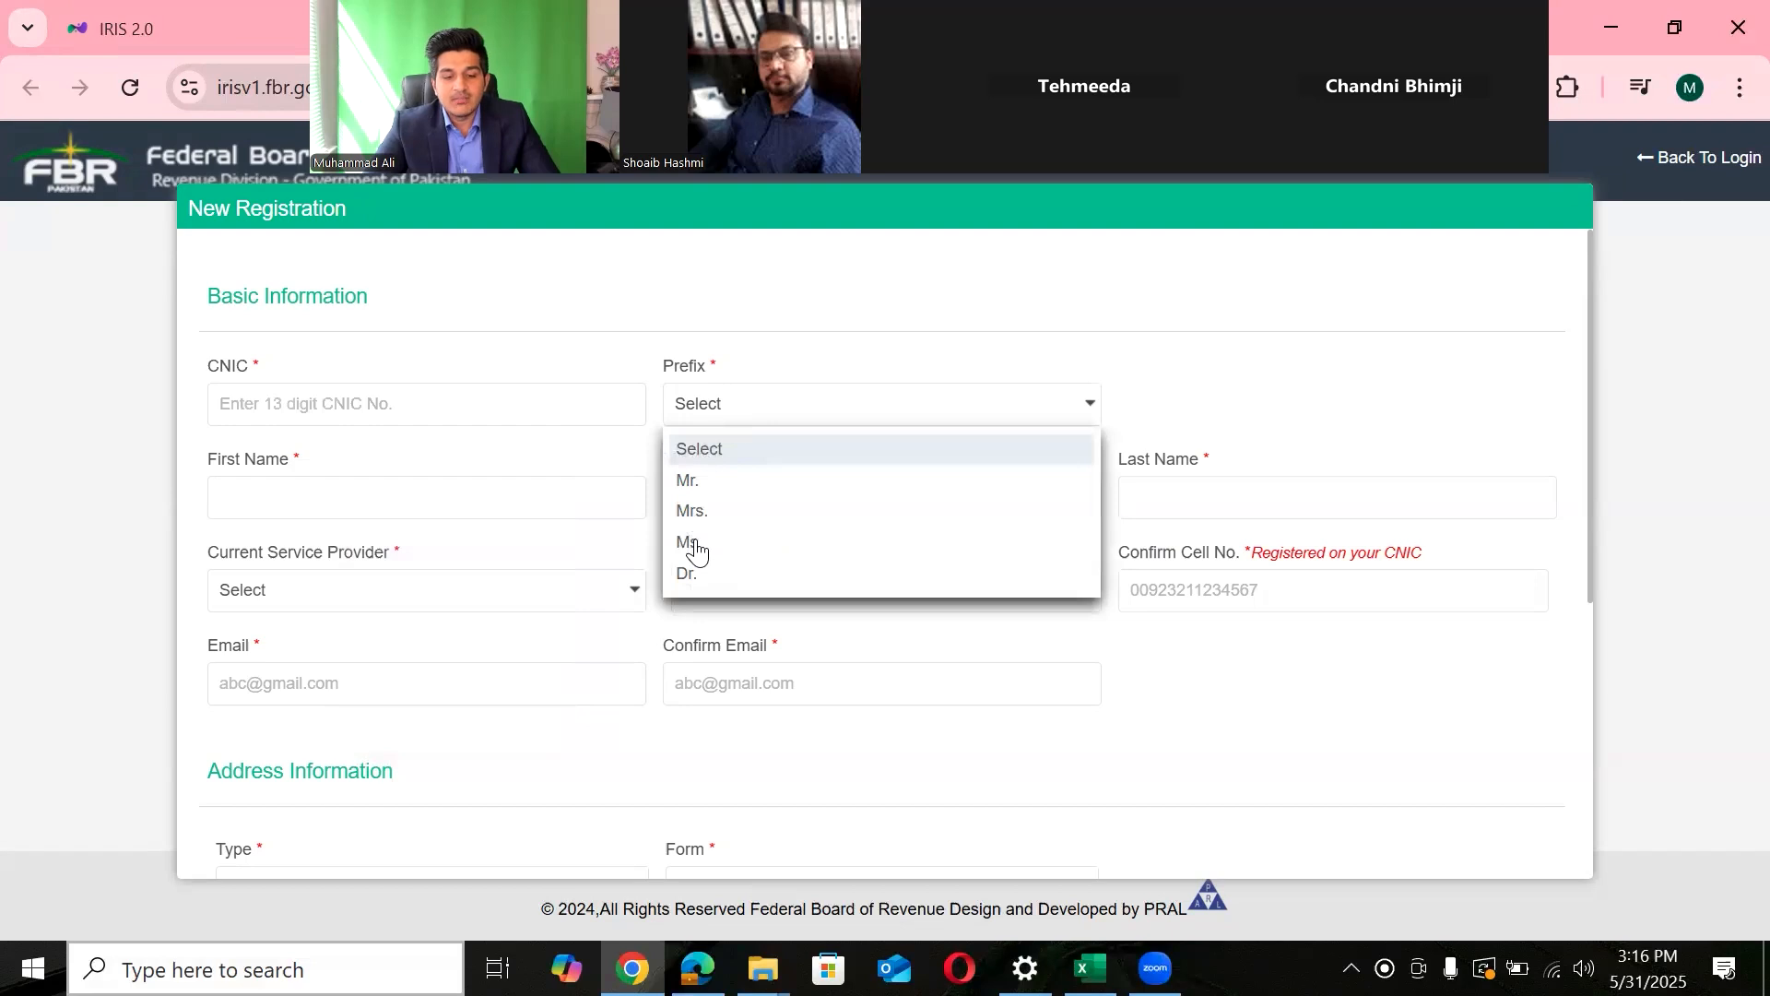
pyautogui.click(808, 374)
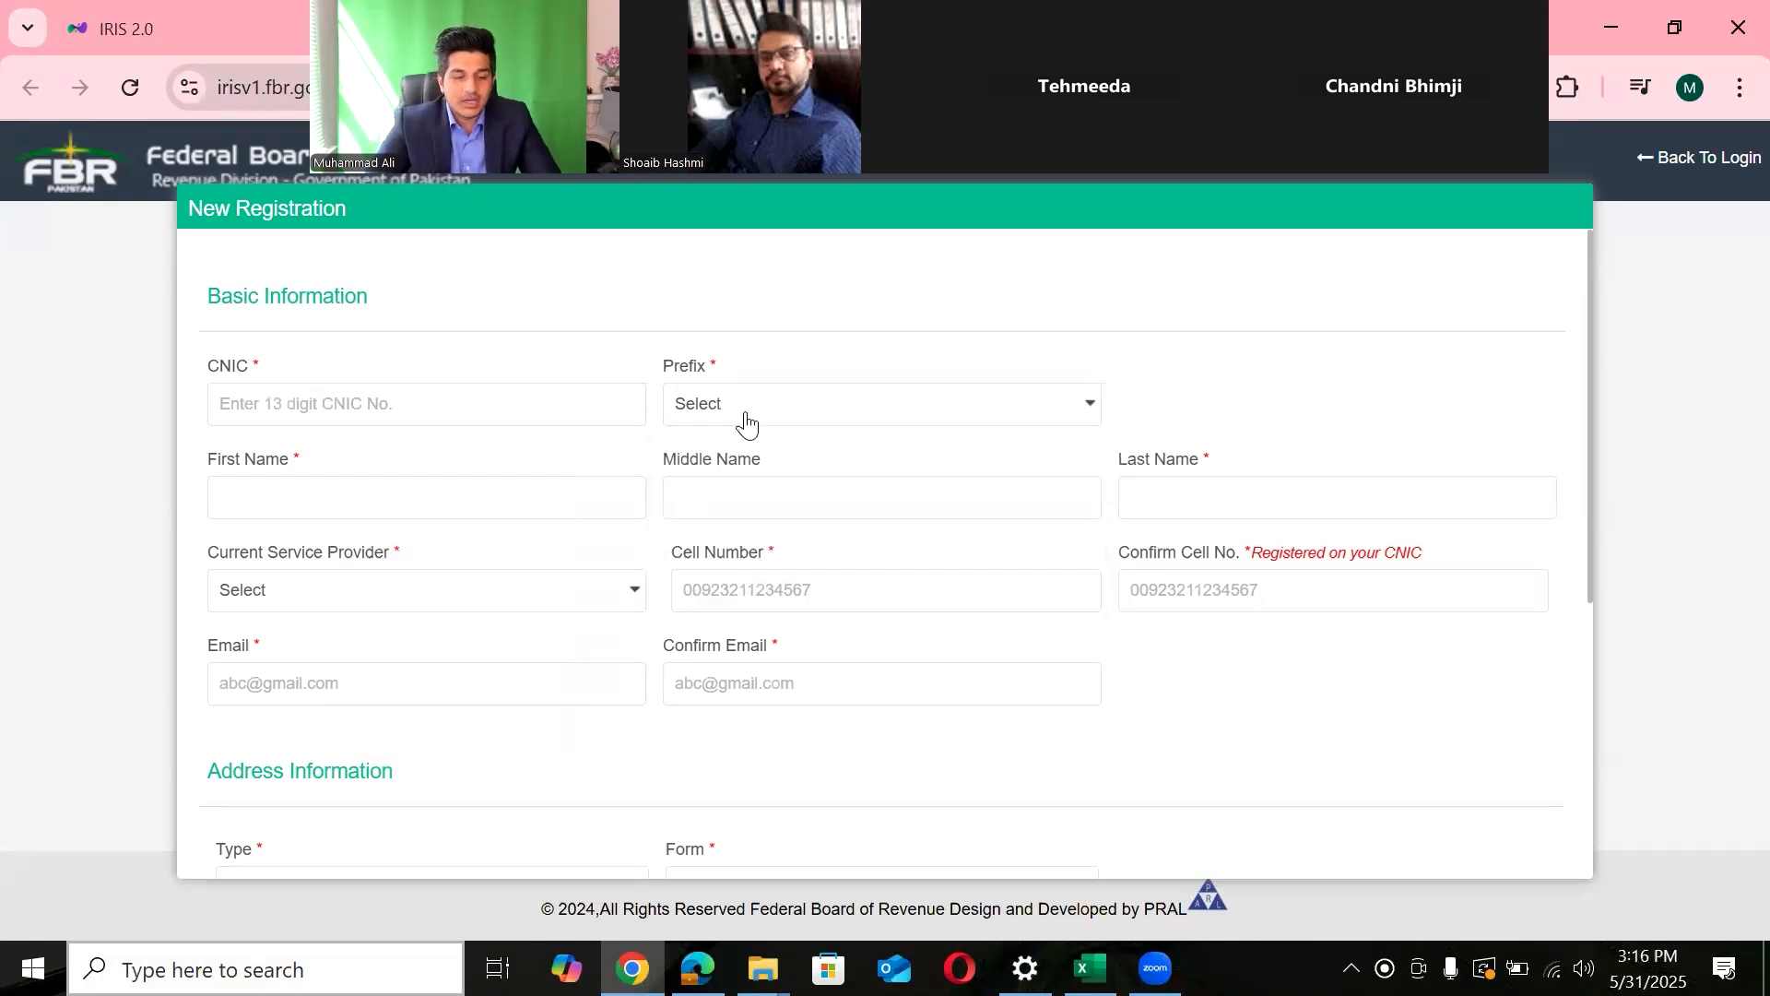
pyautogui.click(473, 511)
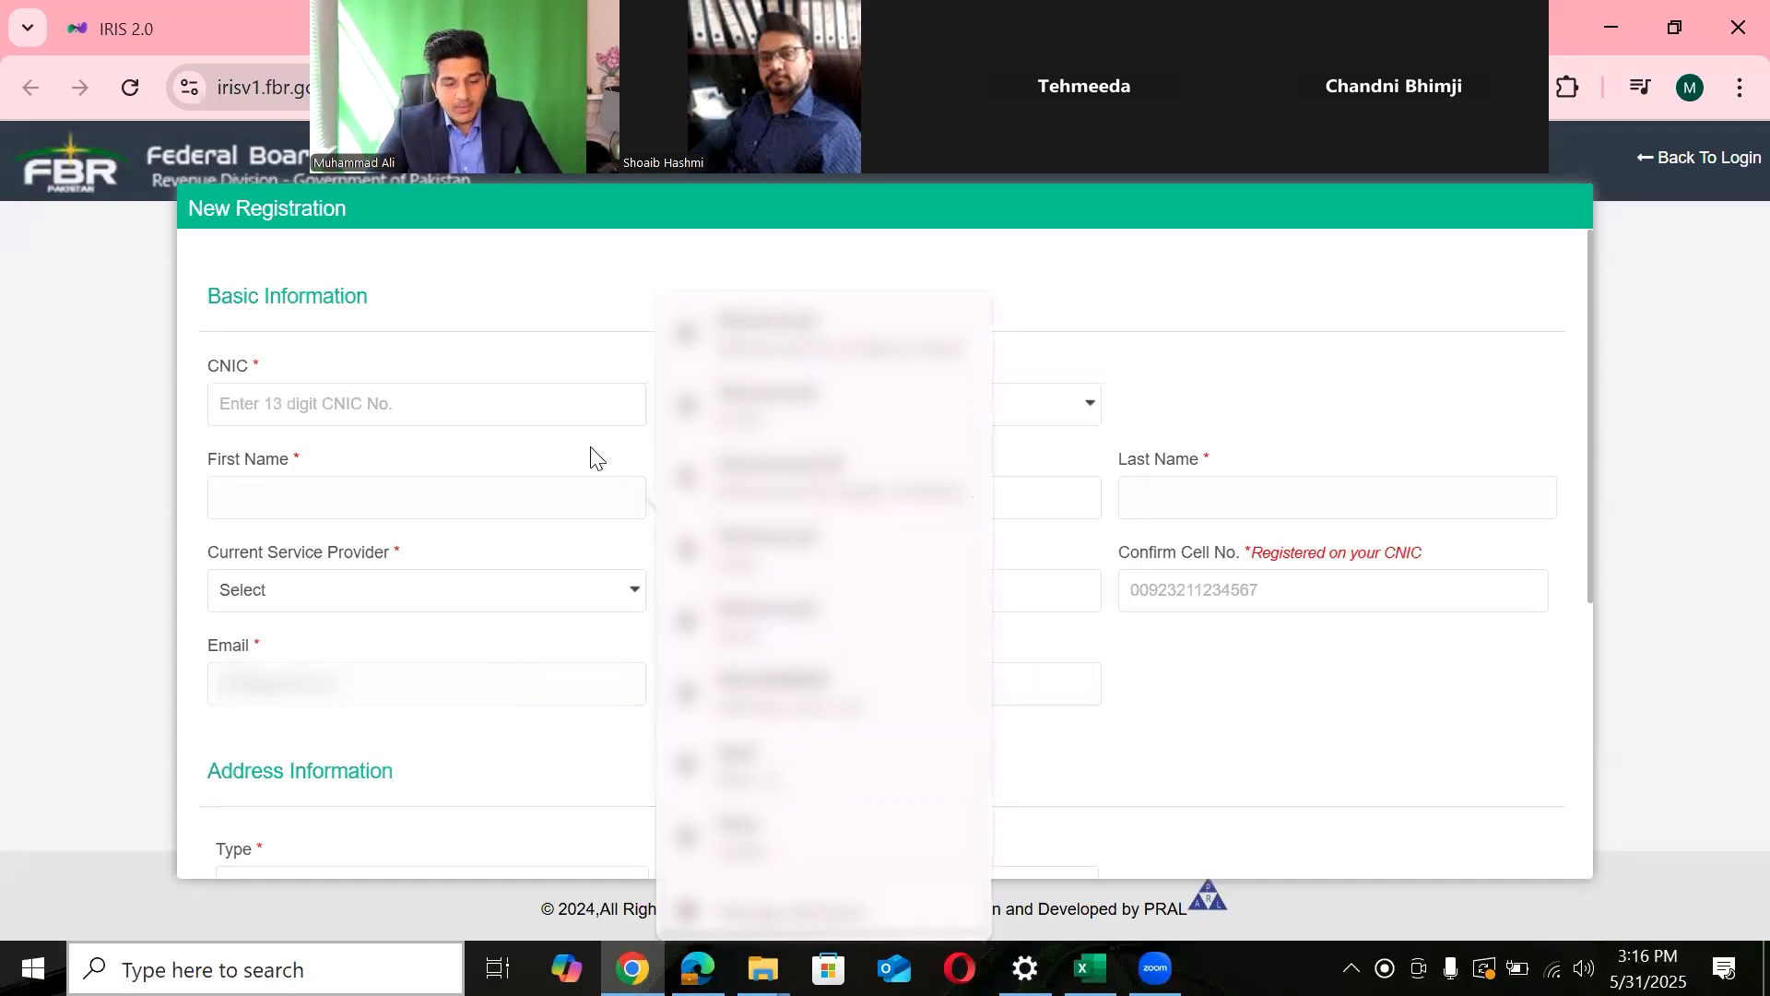
pyautogui.click(791, 498)
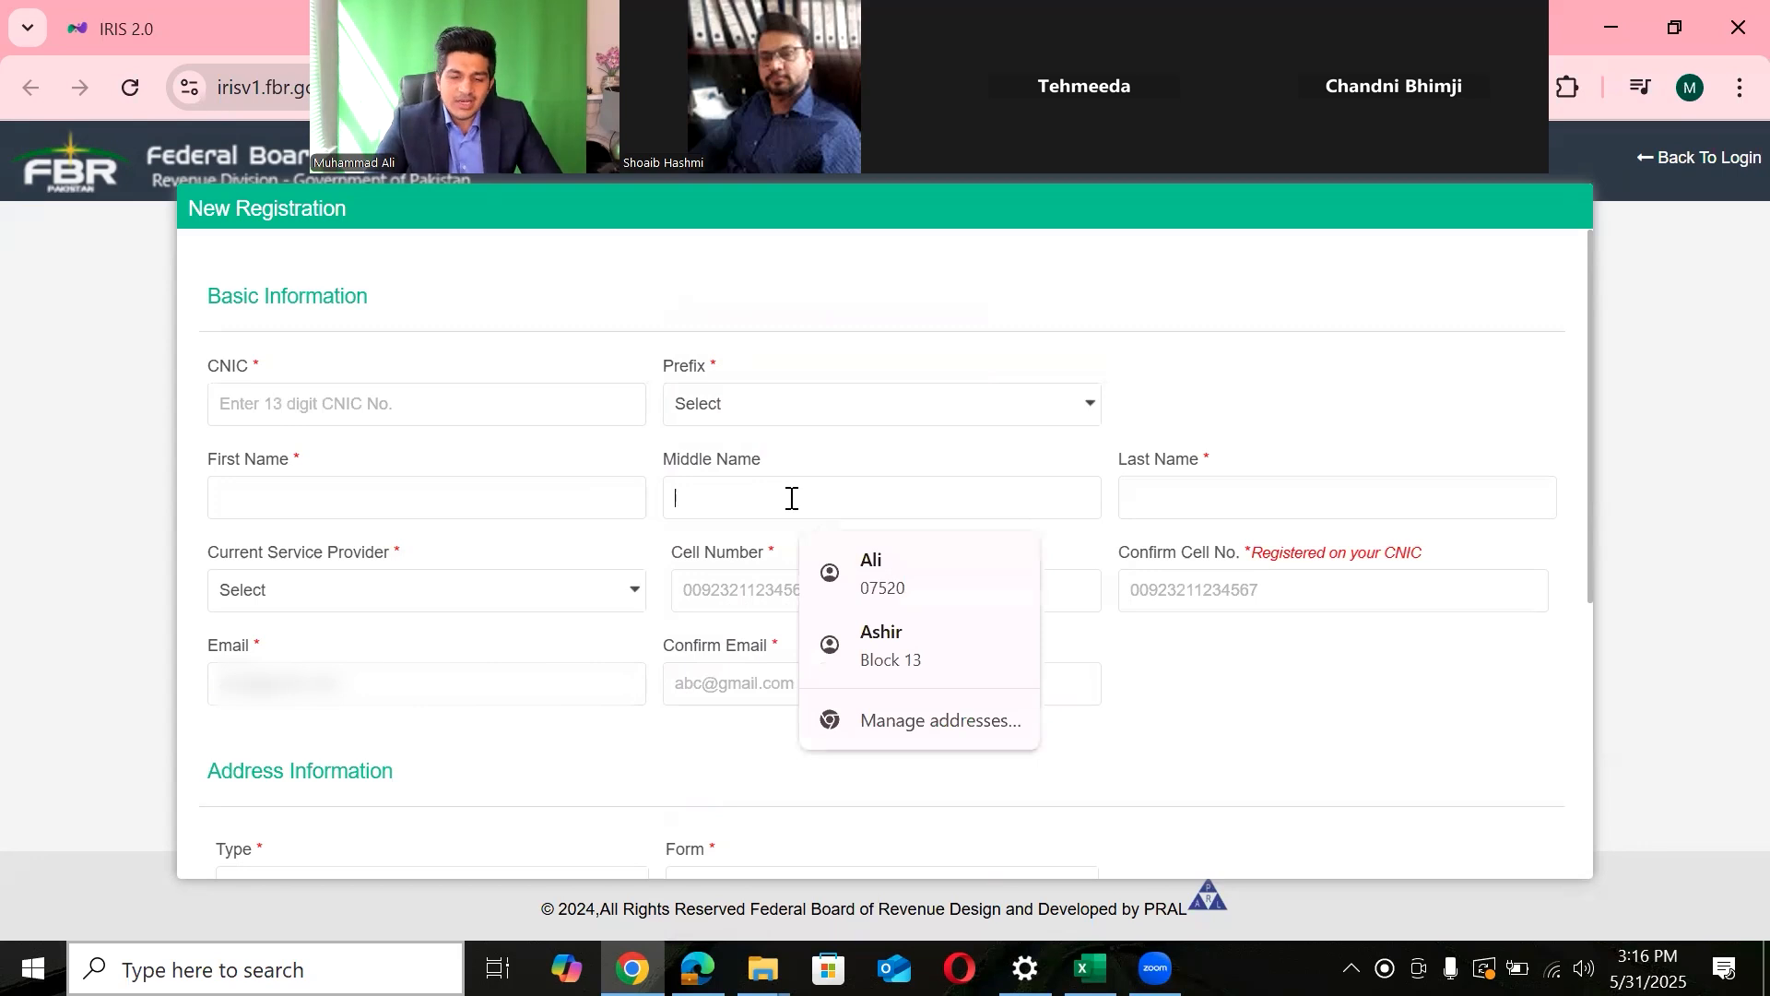
pyautogui.moveTo(302, 459); pyautogui.dragTo(282, 461)
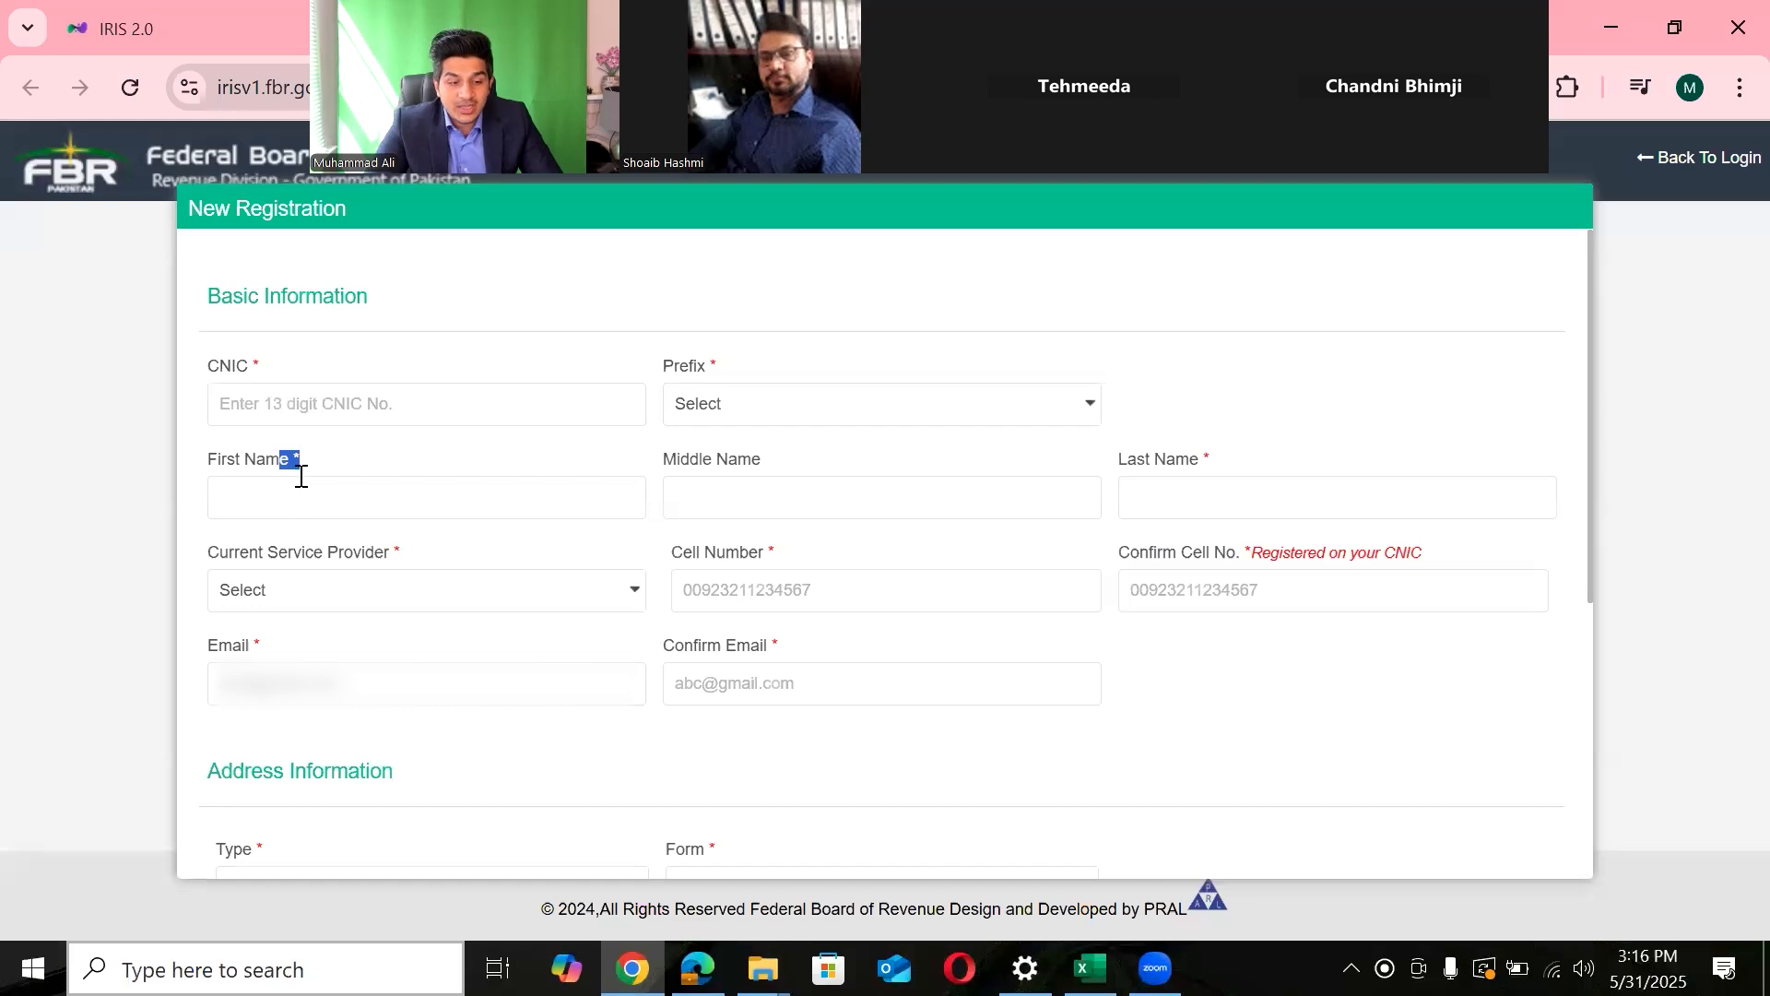
pyautogui.click(261, 366)
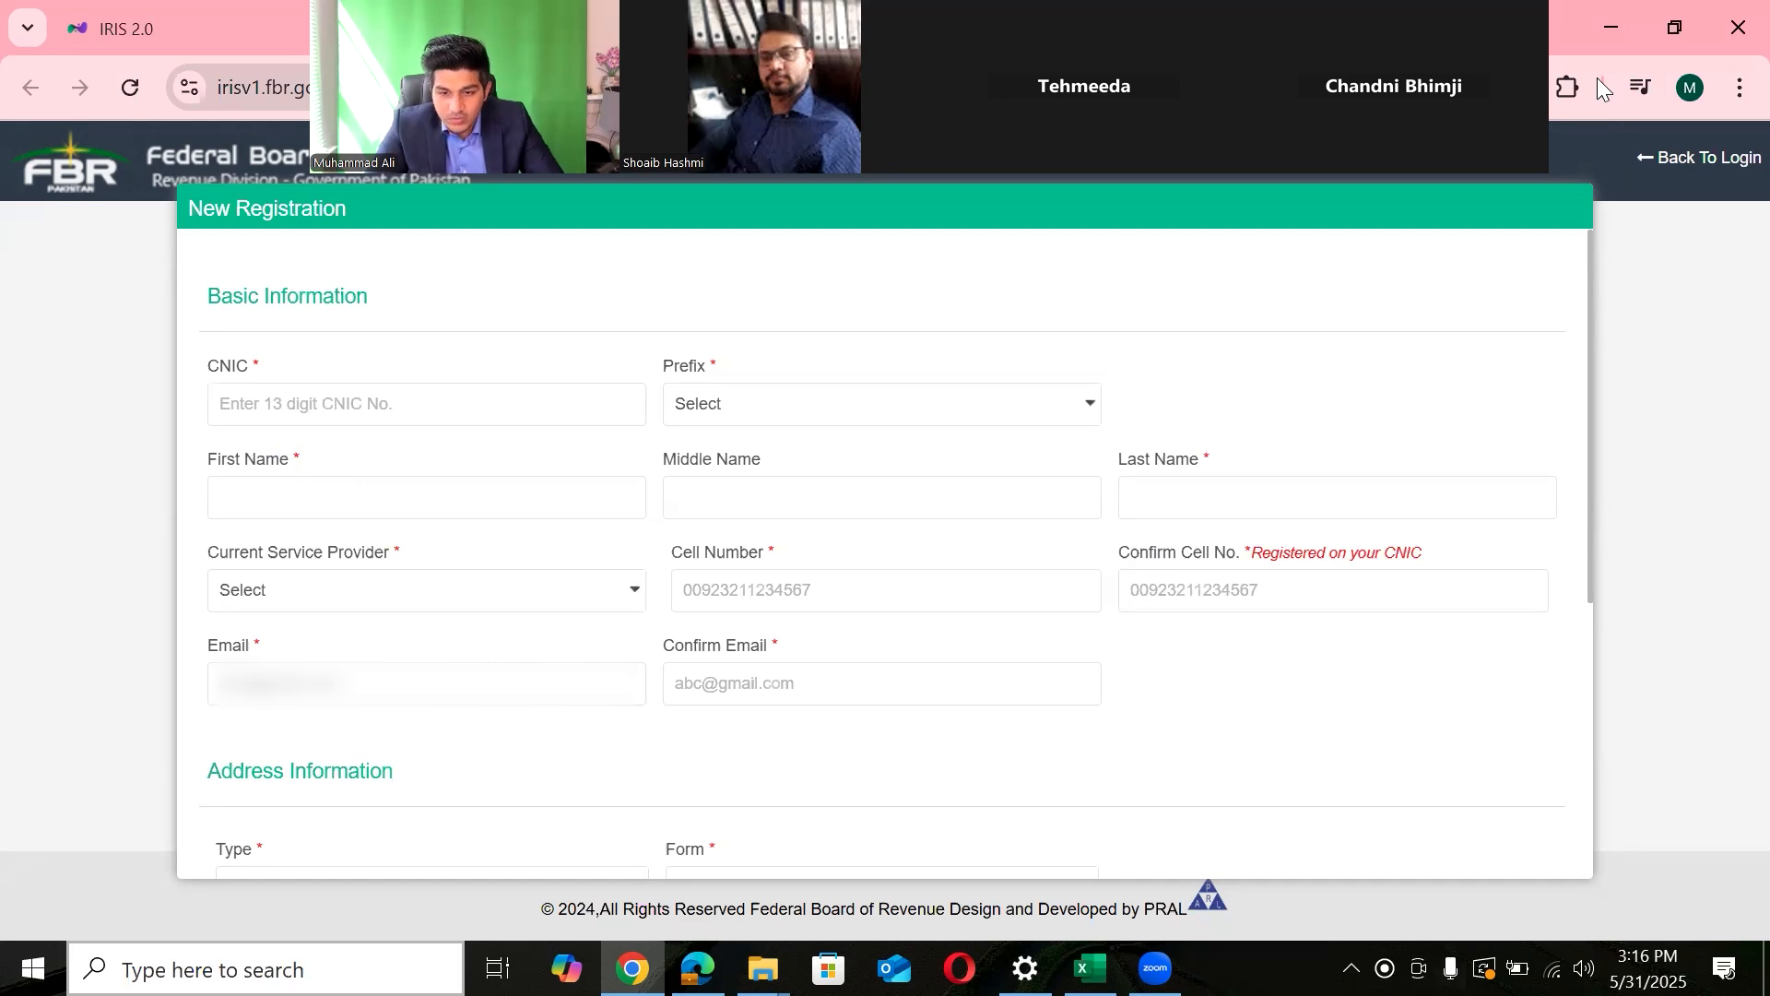
pyautogui.click(1497, 87)
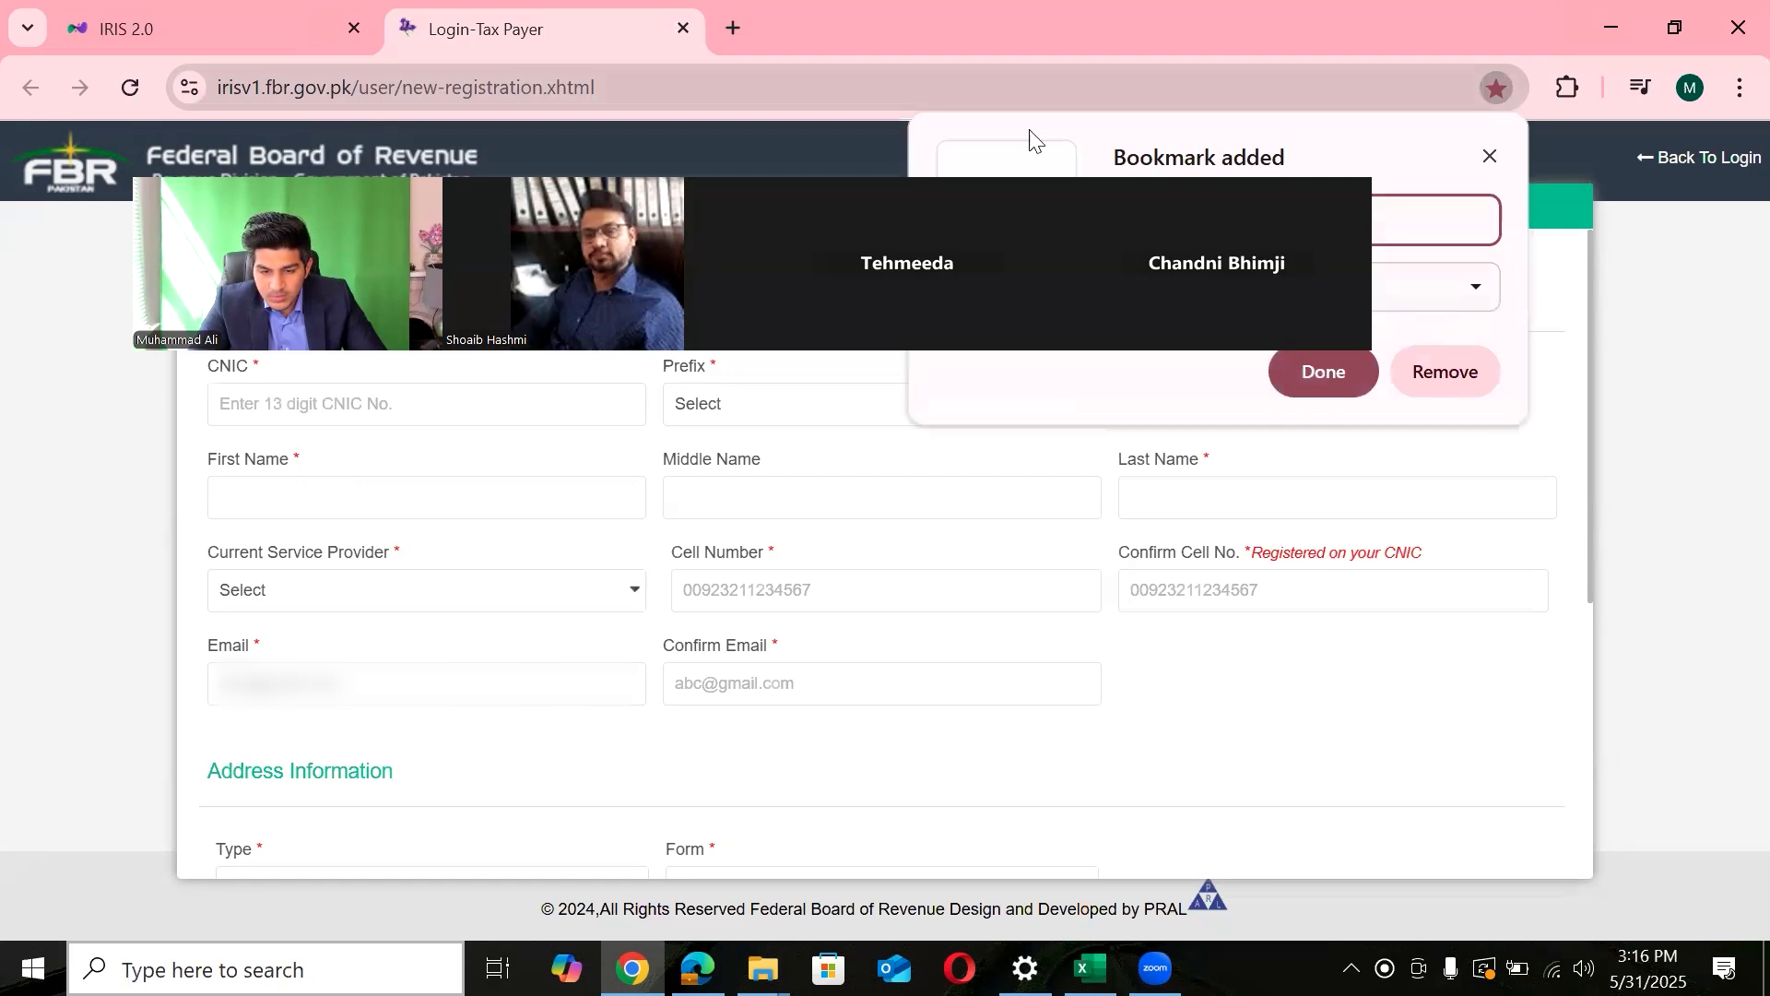
# - Zoom the registration page to 125% from Chrome's menu
pyautogui.click(1738, 90)
pyautogui.click(1664, 704)
pyautogui.click(1664, 704)
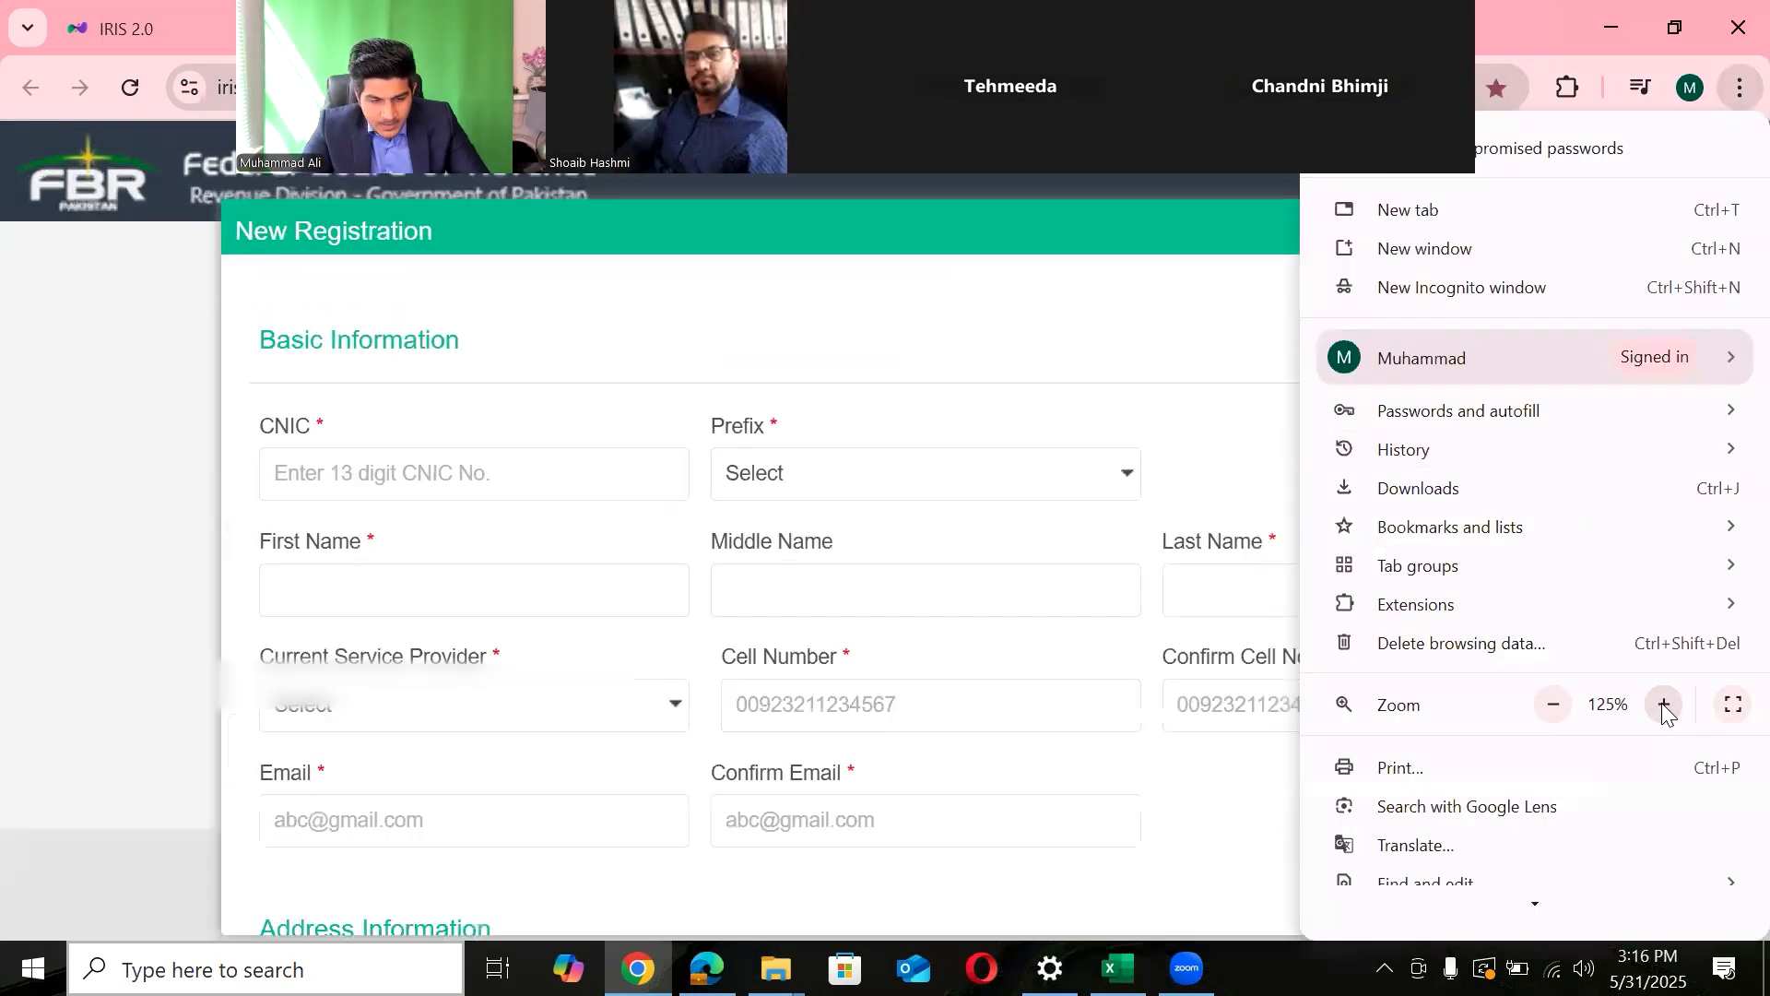
pyautogui.press('Escape')
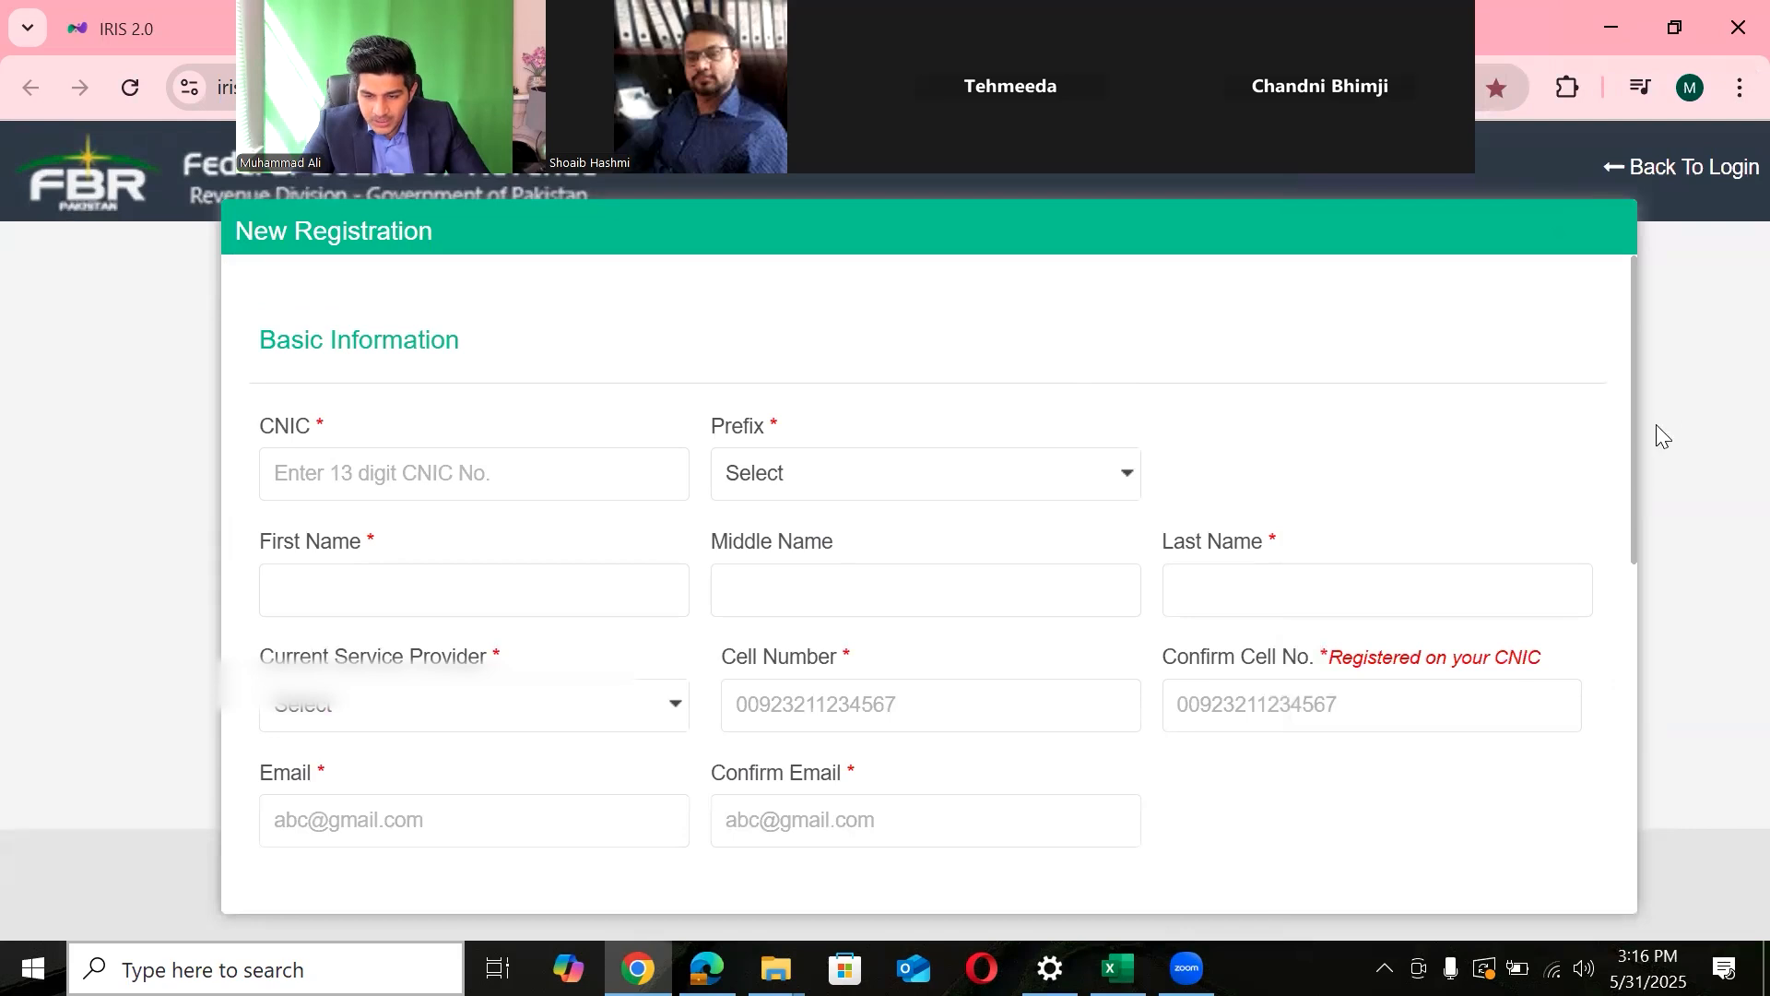
pyautogui.moveTo(1632, 455); pyautogui.dragTo(1634, 492)
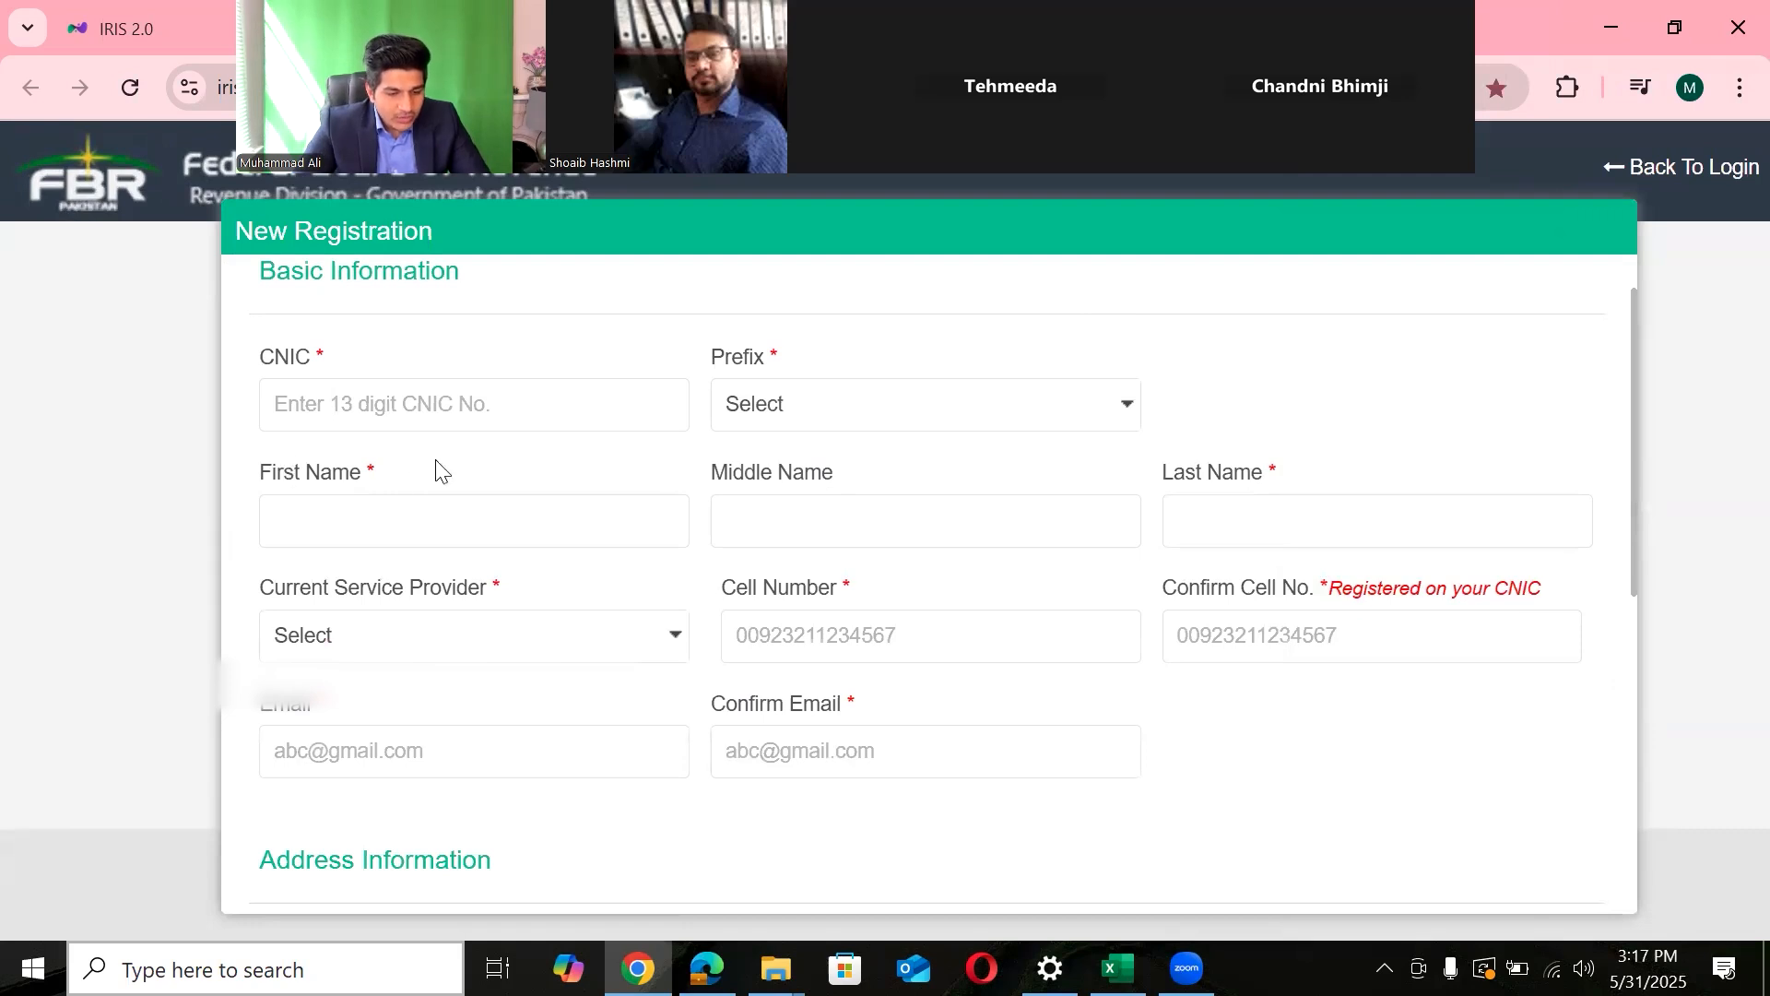
# - Look over the service provider and Cell Number fields without filling them, then show the Documents Required PDF
pyautogui.moveTo(375, 472); pyautogui.dragTo(366, 467)
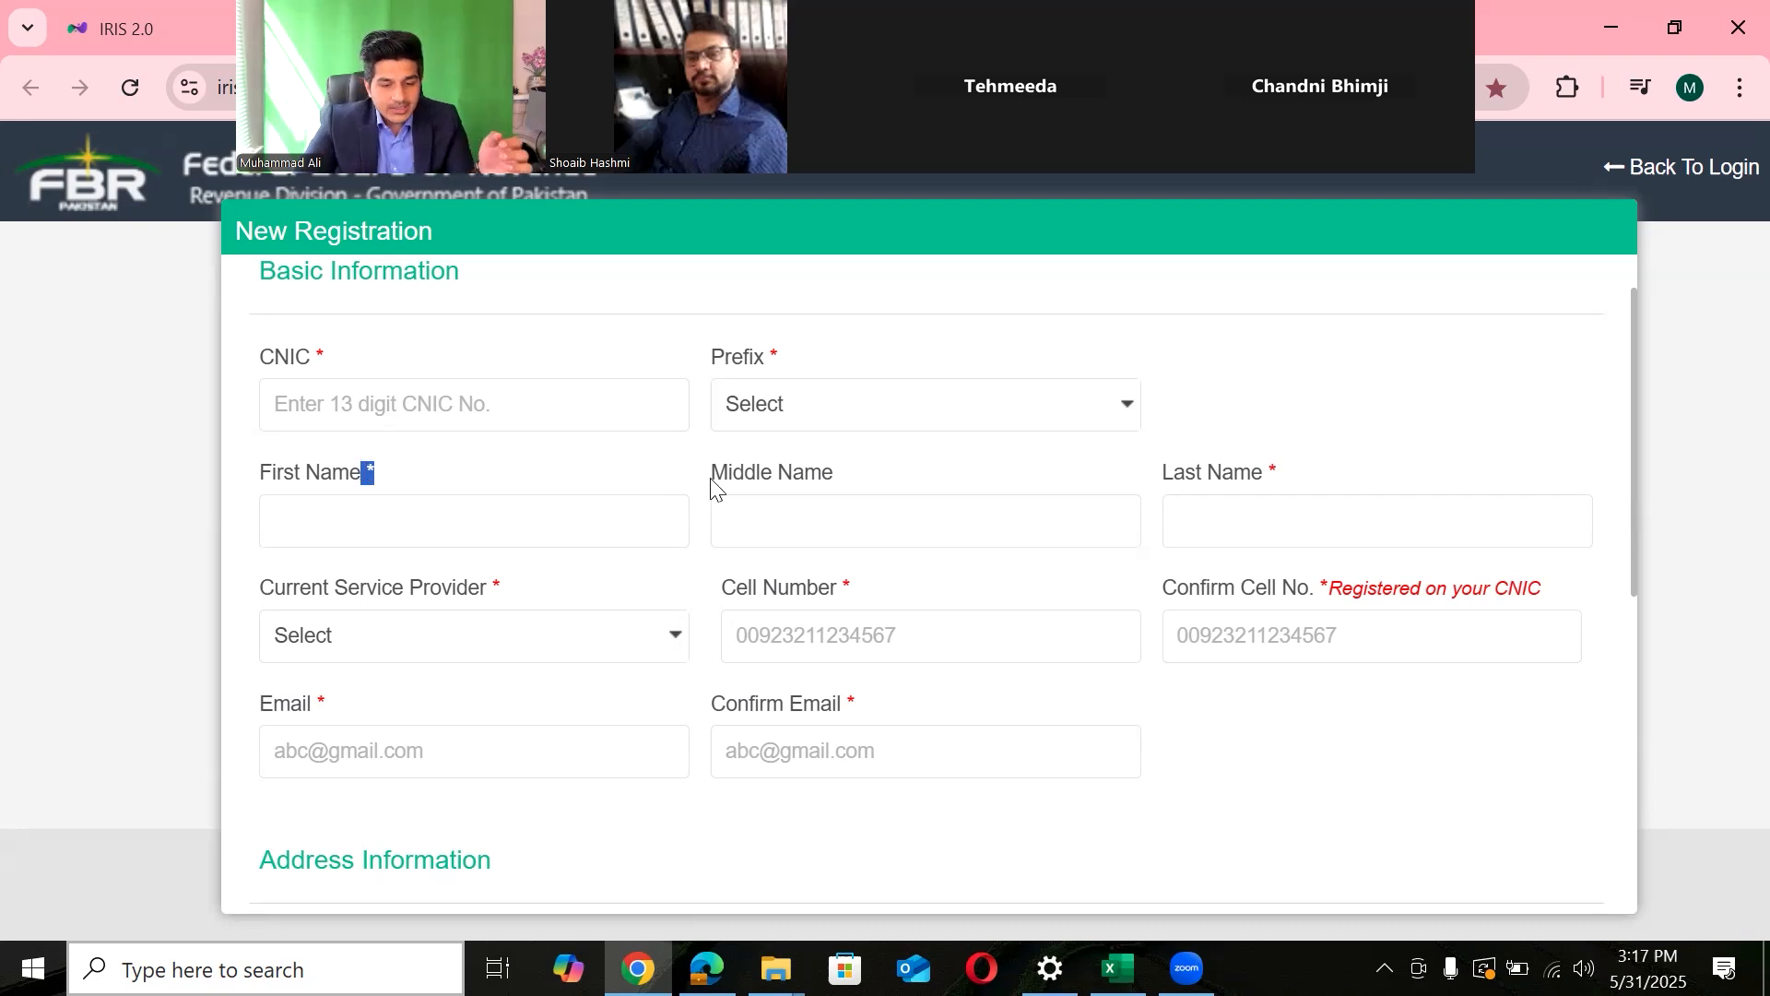
pyautogui.click(449, 657)
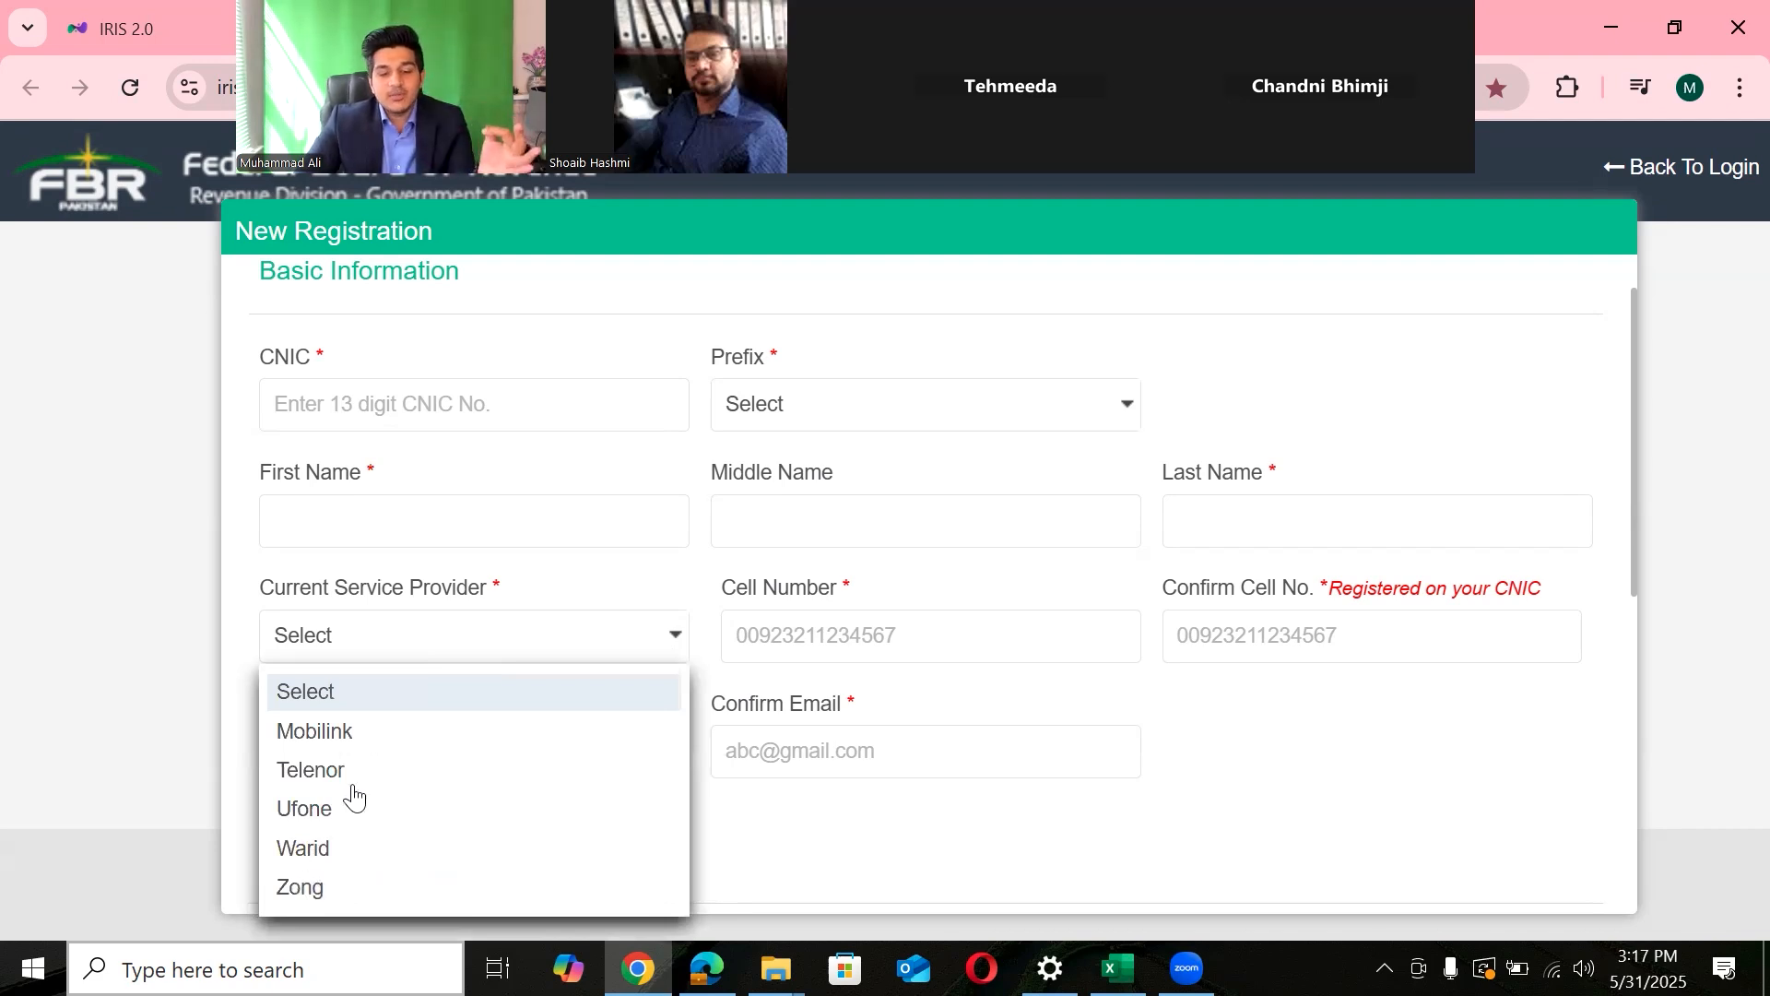
pyautogui.click(924, 696)
pyautogui.click(967, 619)
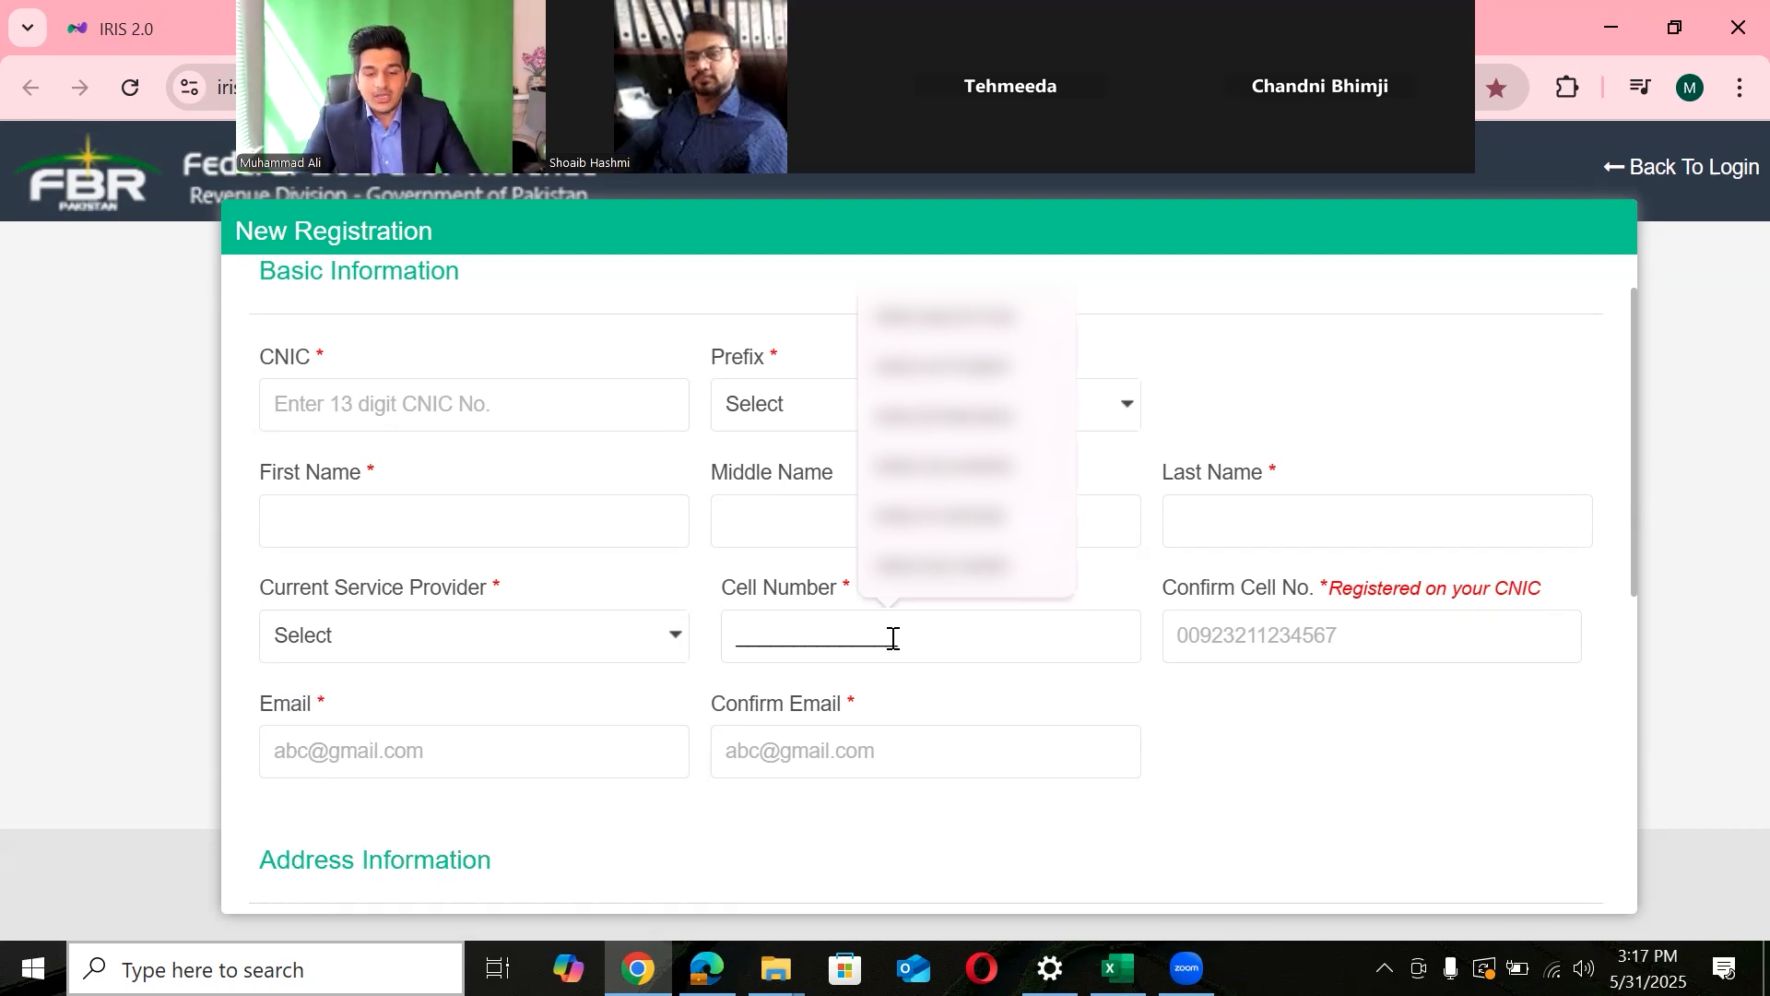
pyautogui.moveTo(1282, 592); pyautogui.dragTo(1324, 593)
pyautogui.click(1288, 611)
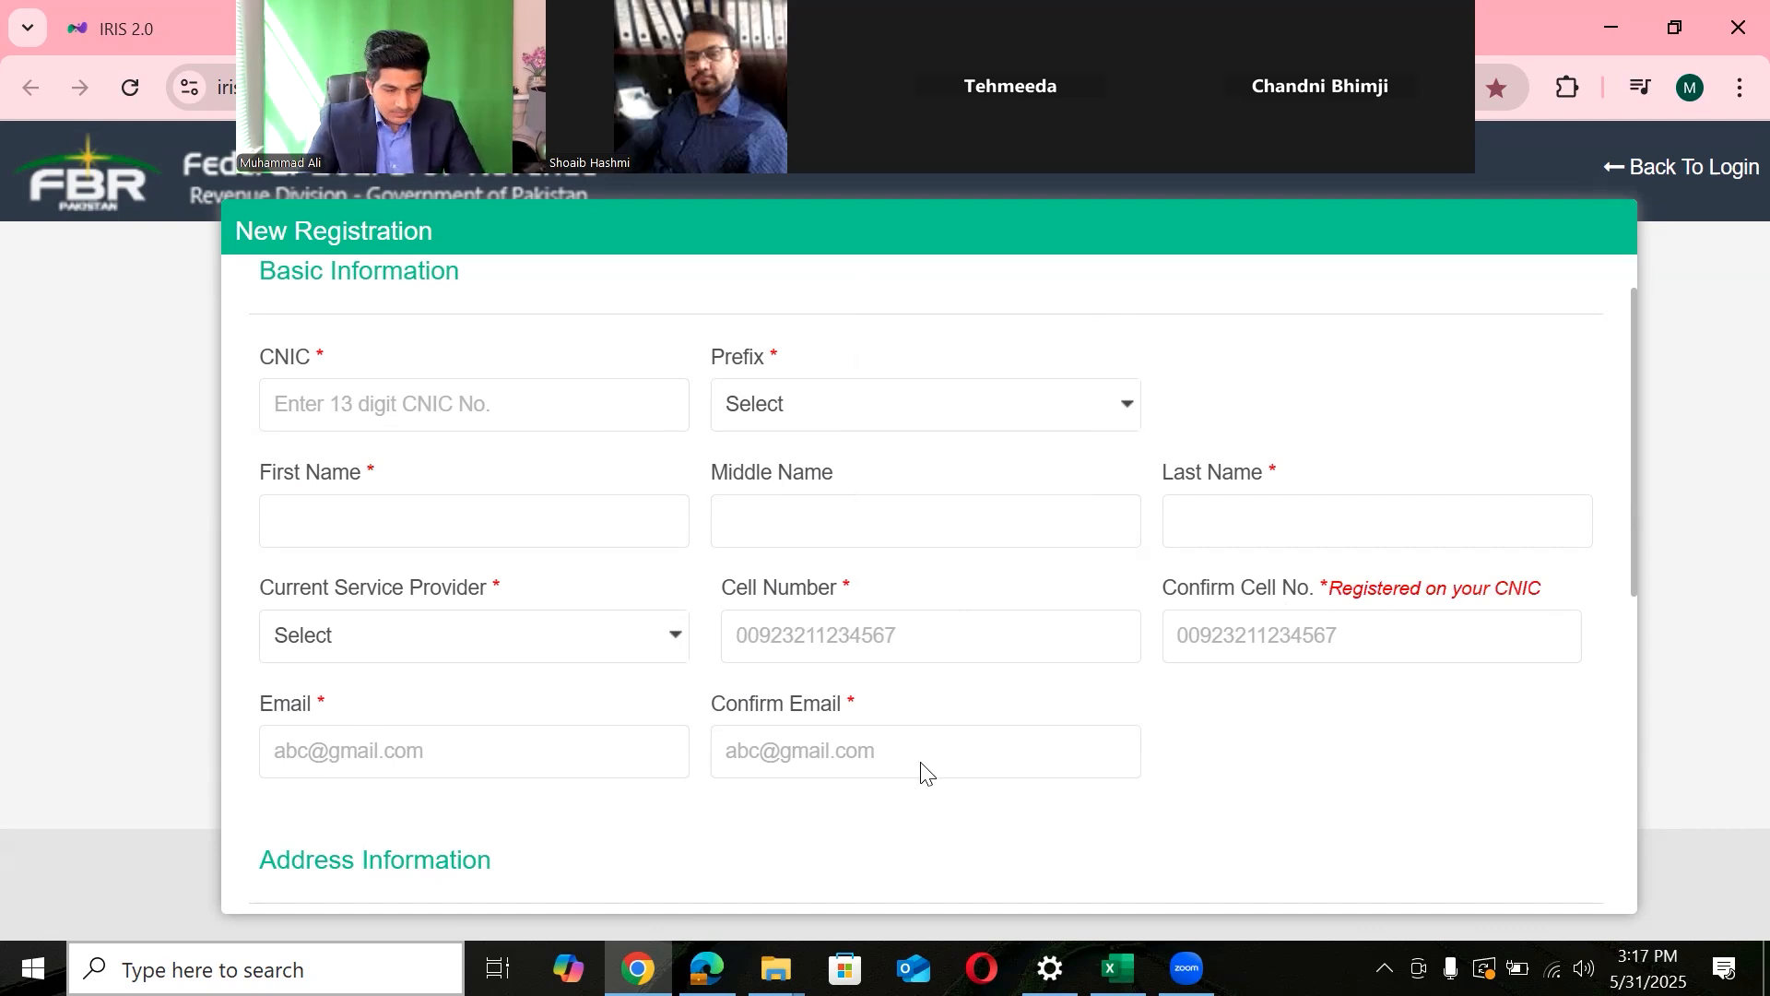
pyautogui.hotkey('alt', 'Tab')
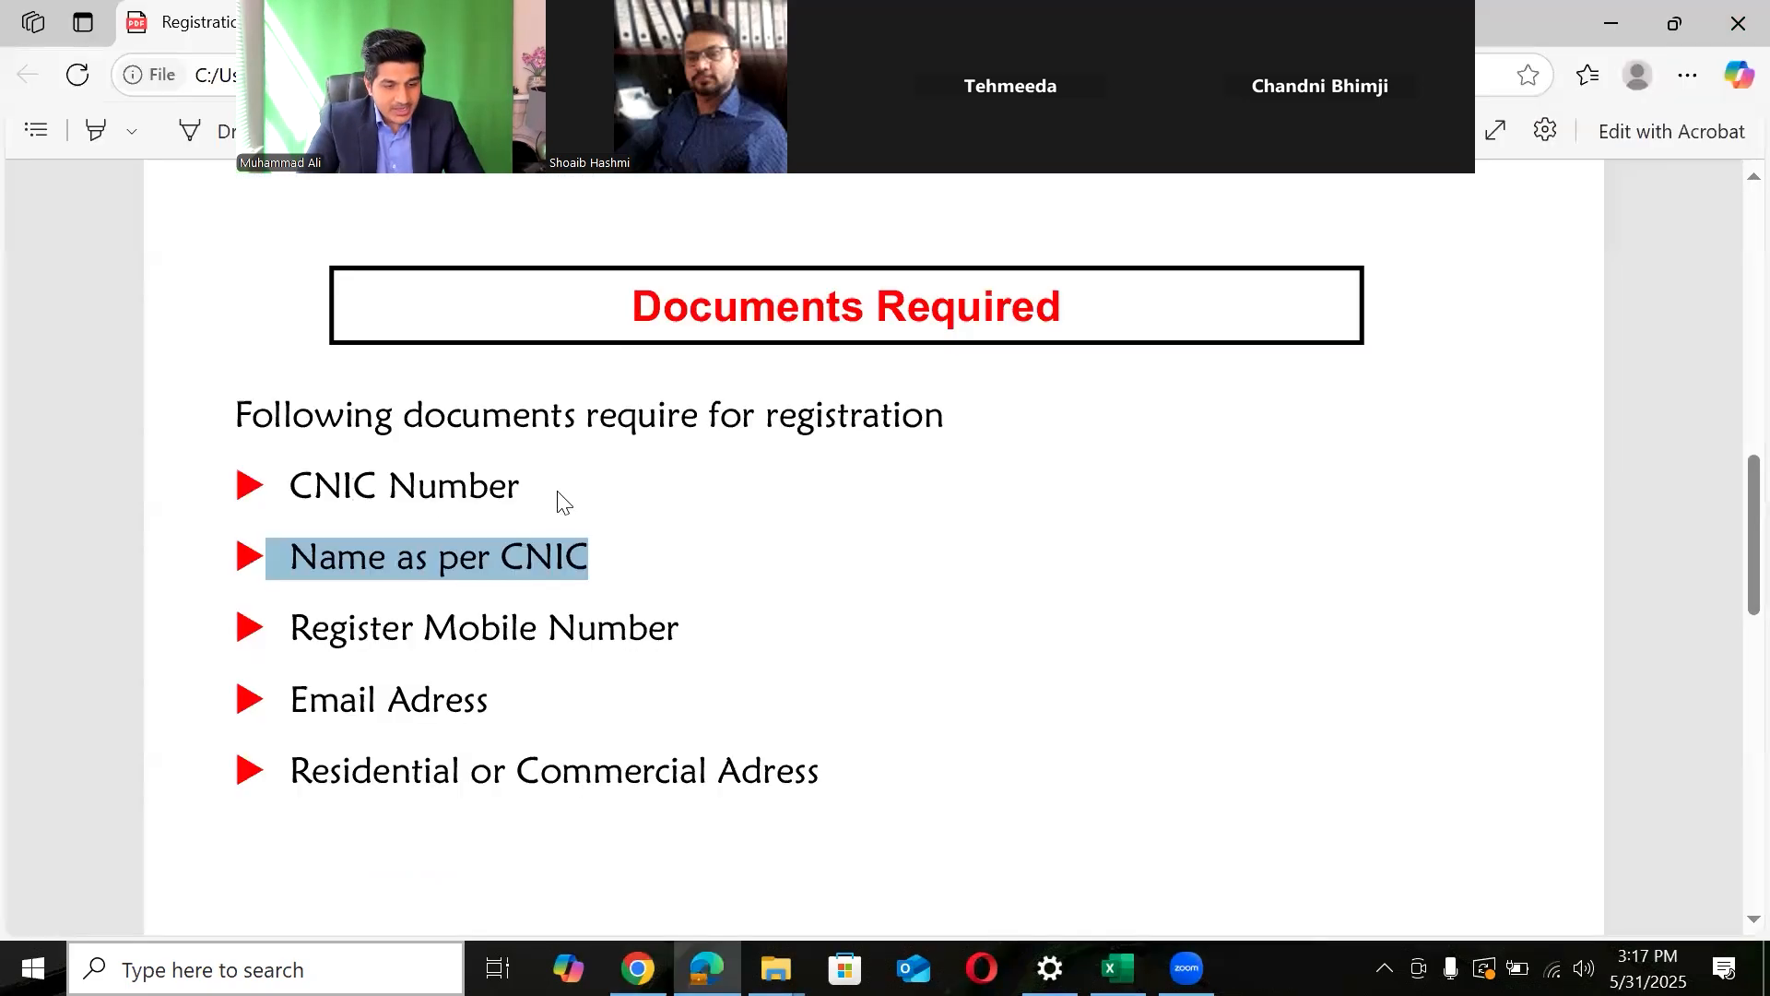
# - Check the PDF's Register Mobile Number requirement against the registration form
pyautogui.click(513, 477)
pyautogui.hotkey('alt', 'Tab')
pyautogui.click(437, 406)
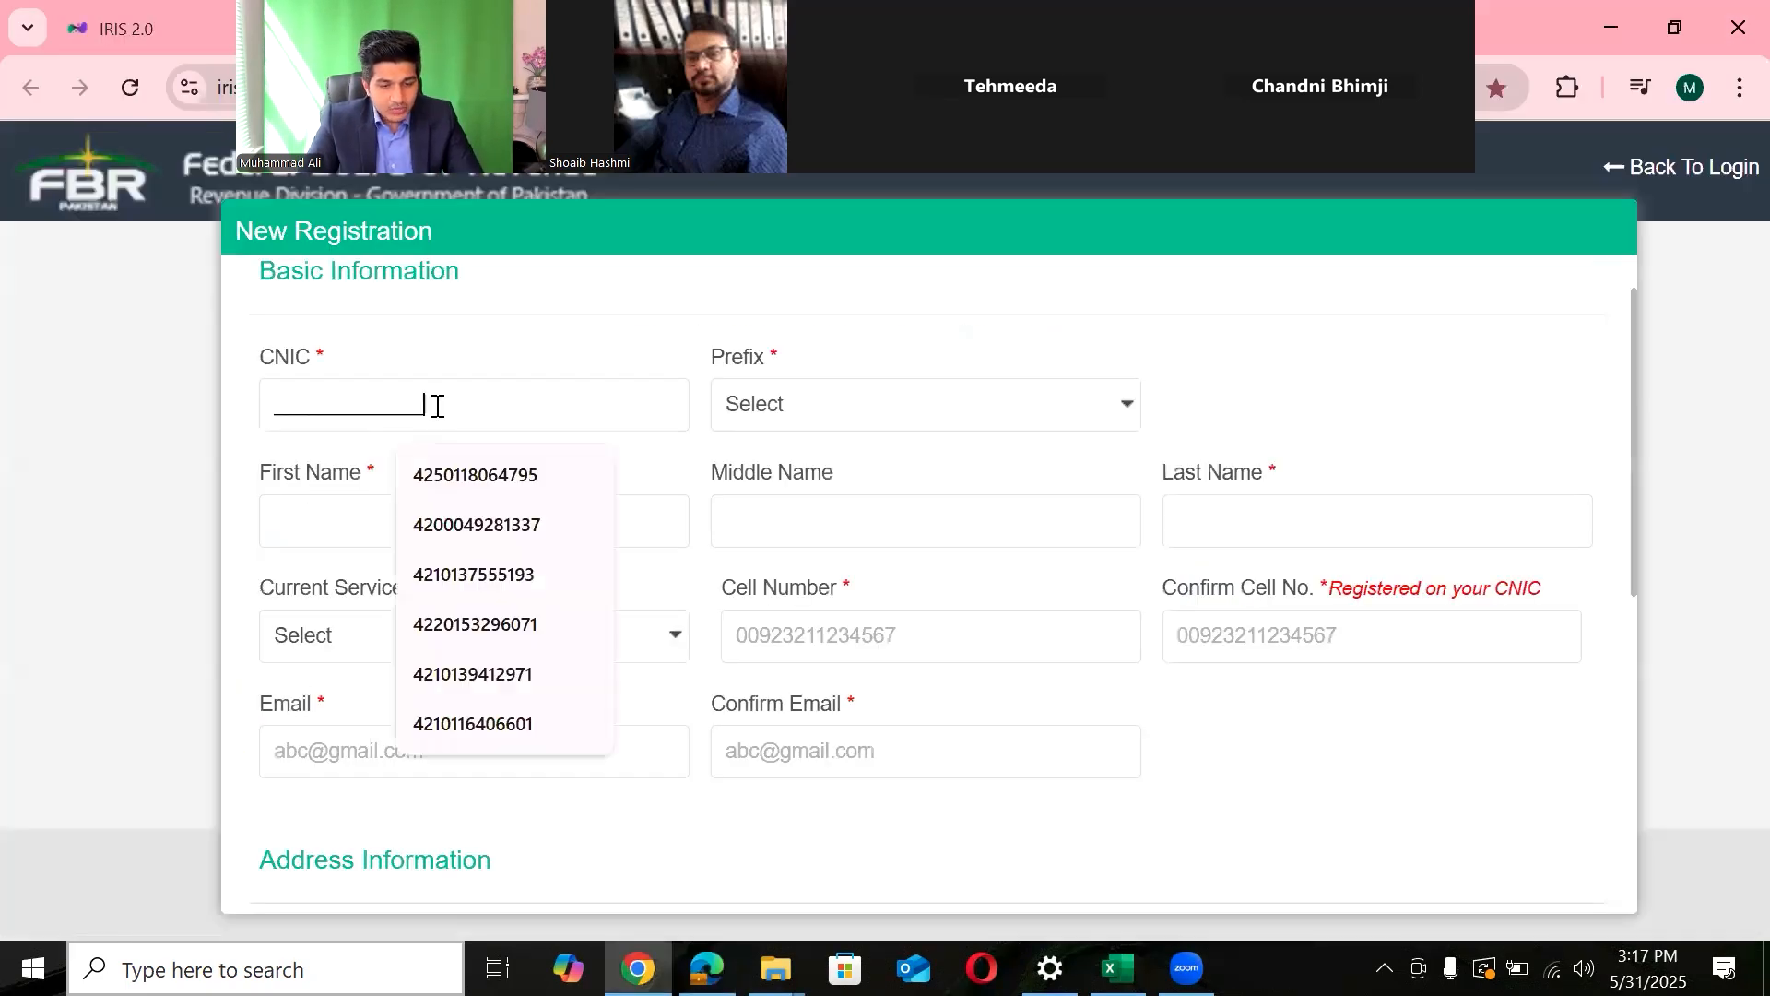
pyautogui.click(571, 551)
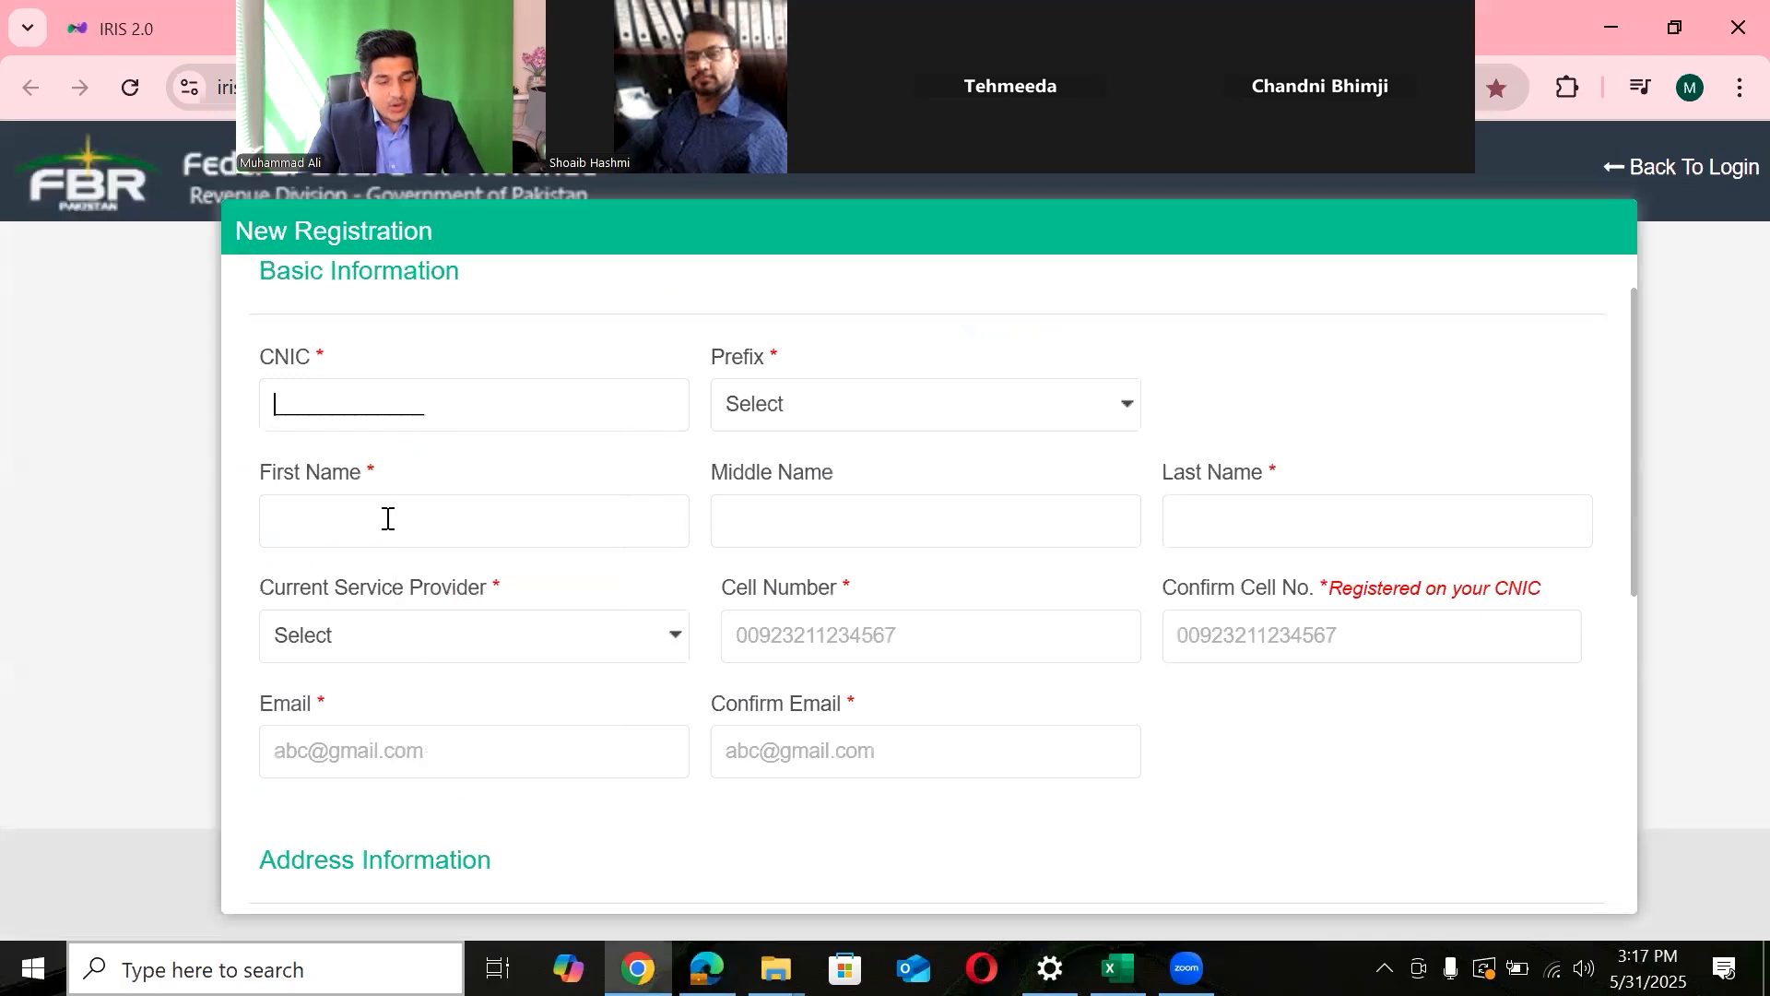
pyautogui.hotkey('alt', 'Tab')
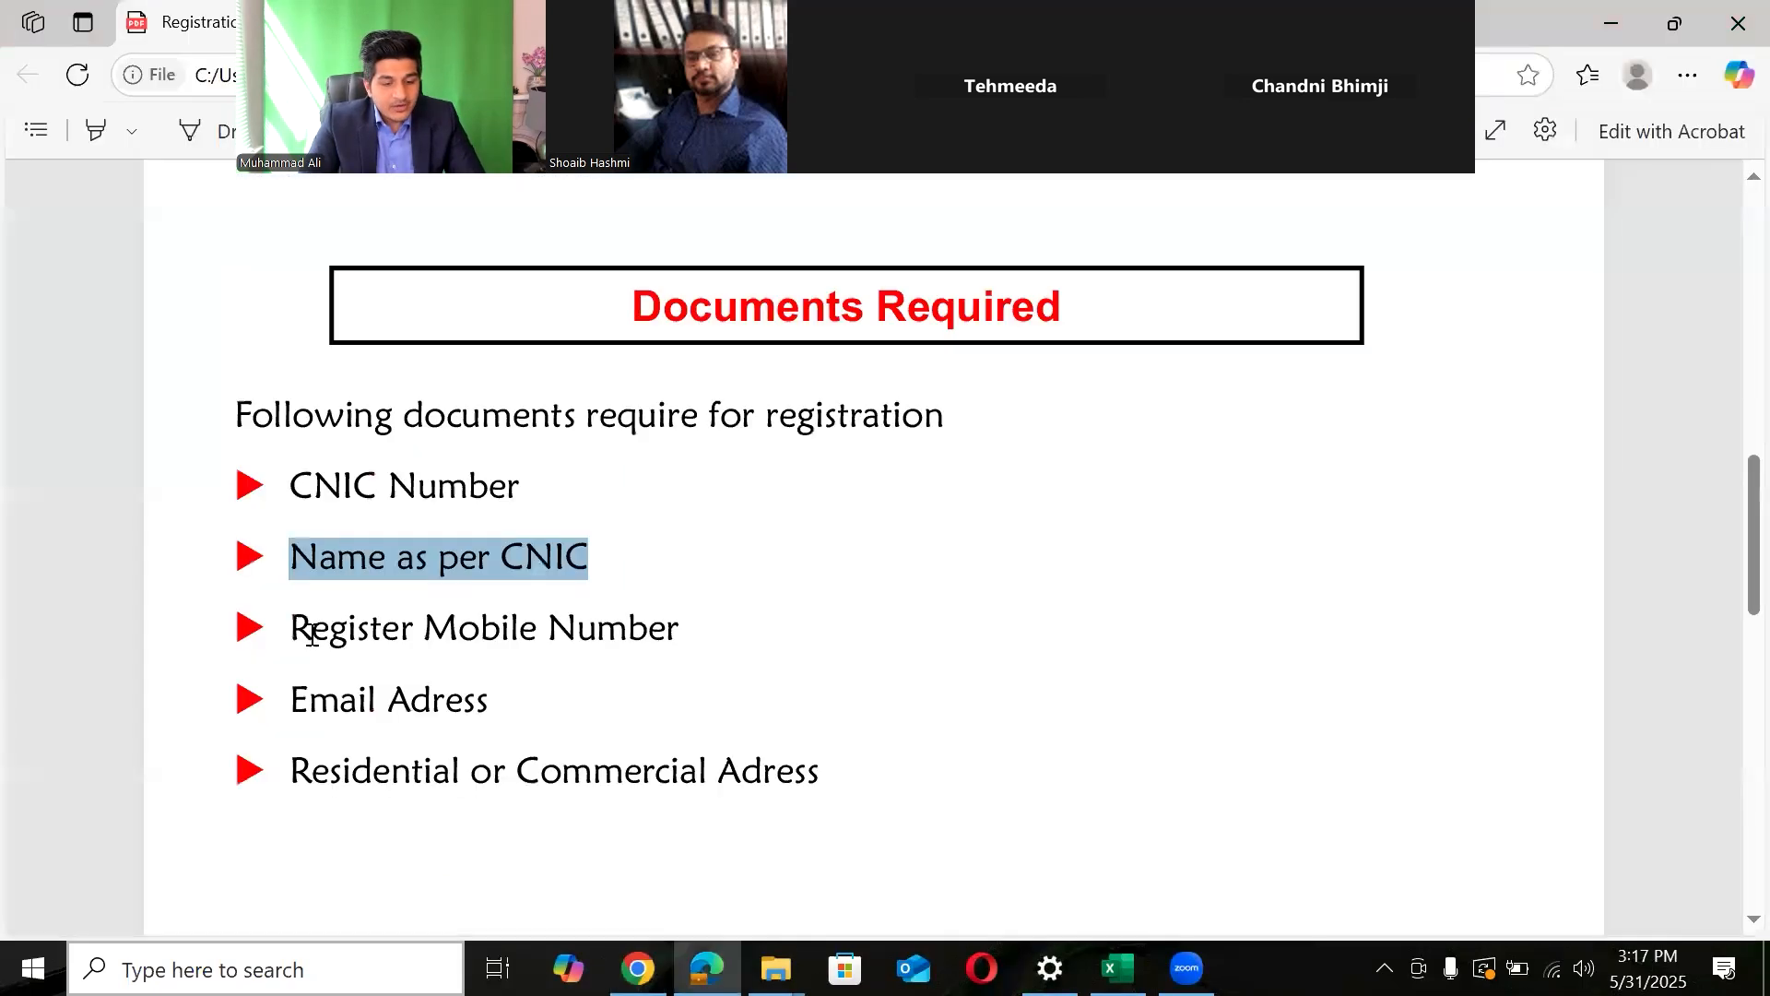
pyautogui.moveTo(293, 627); pyautogui.dragTo(692, 636)
pyautogui.hotkey('alt', 'Tab')
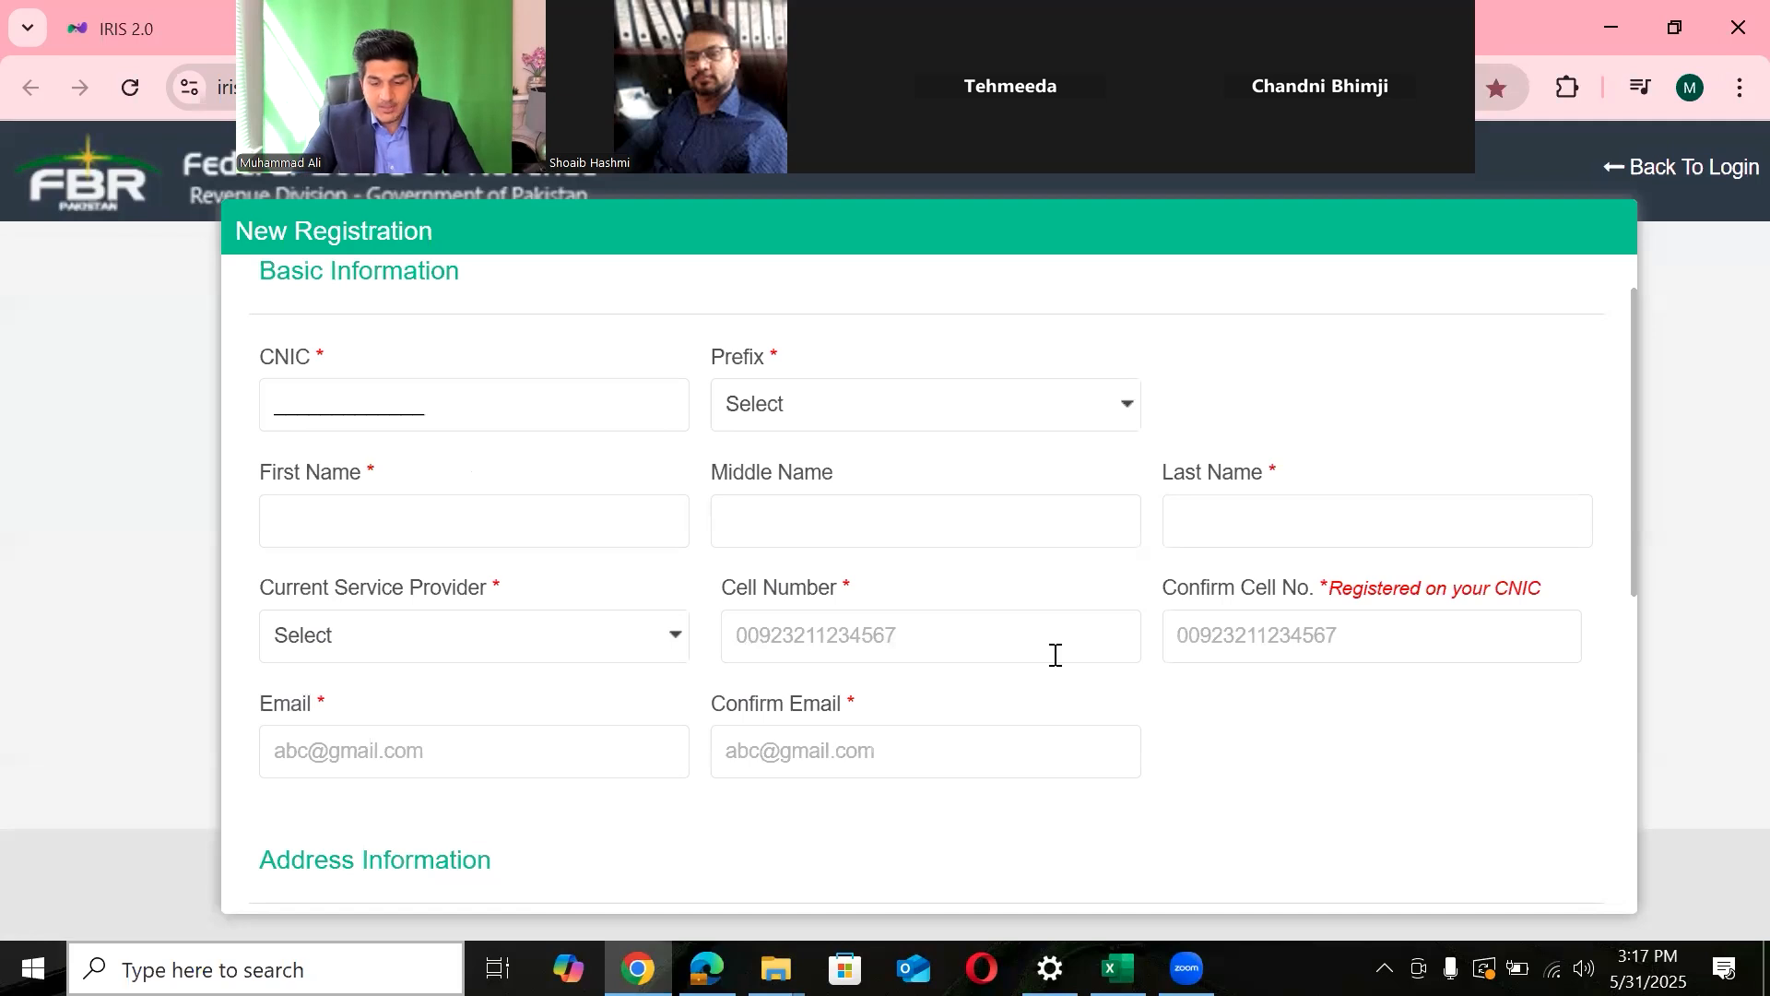
# - Review the Documents Required list from CNIC number to email address
pyautogui.hotkey('alt', 'Tab')
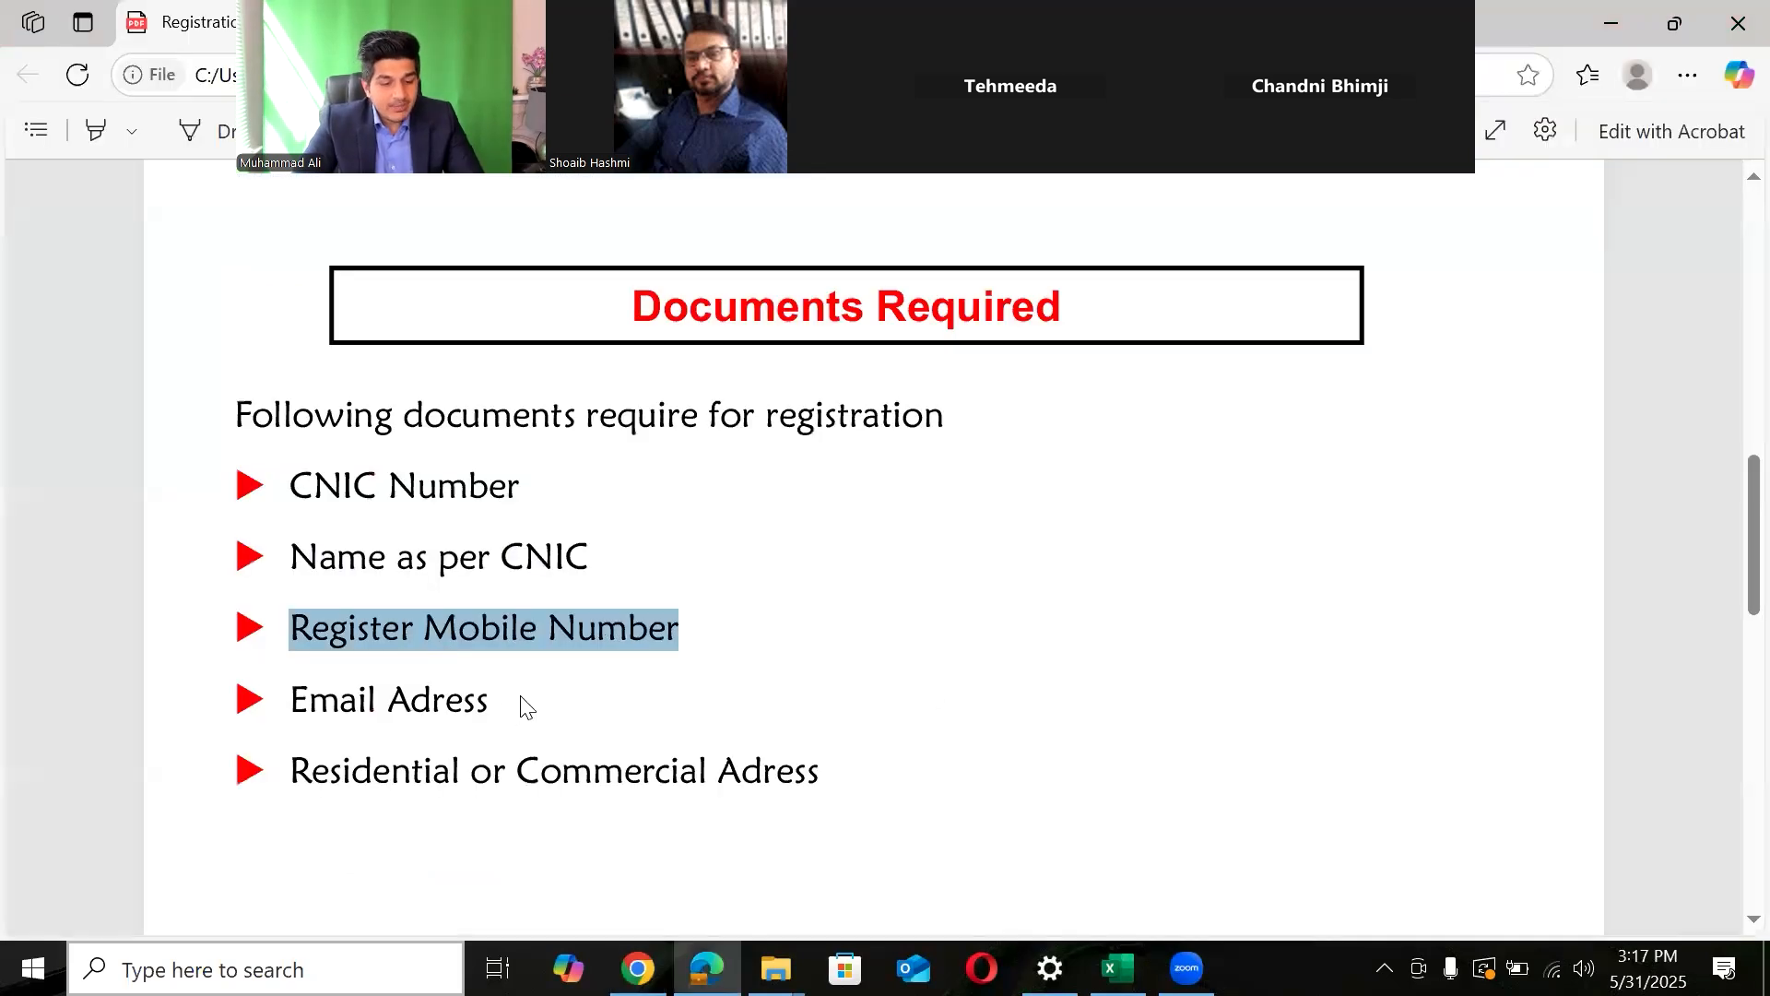
pyautogui.moveTo(297, 701); pyautogui.dragTo(547, 708)
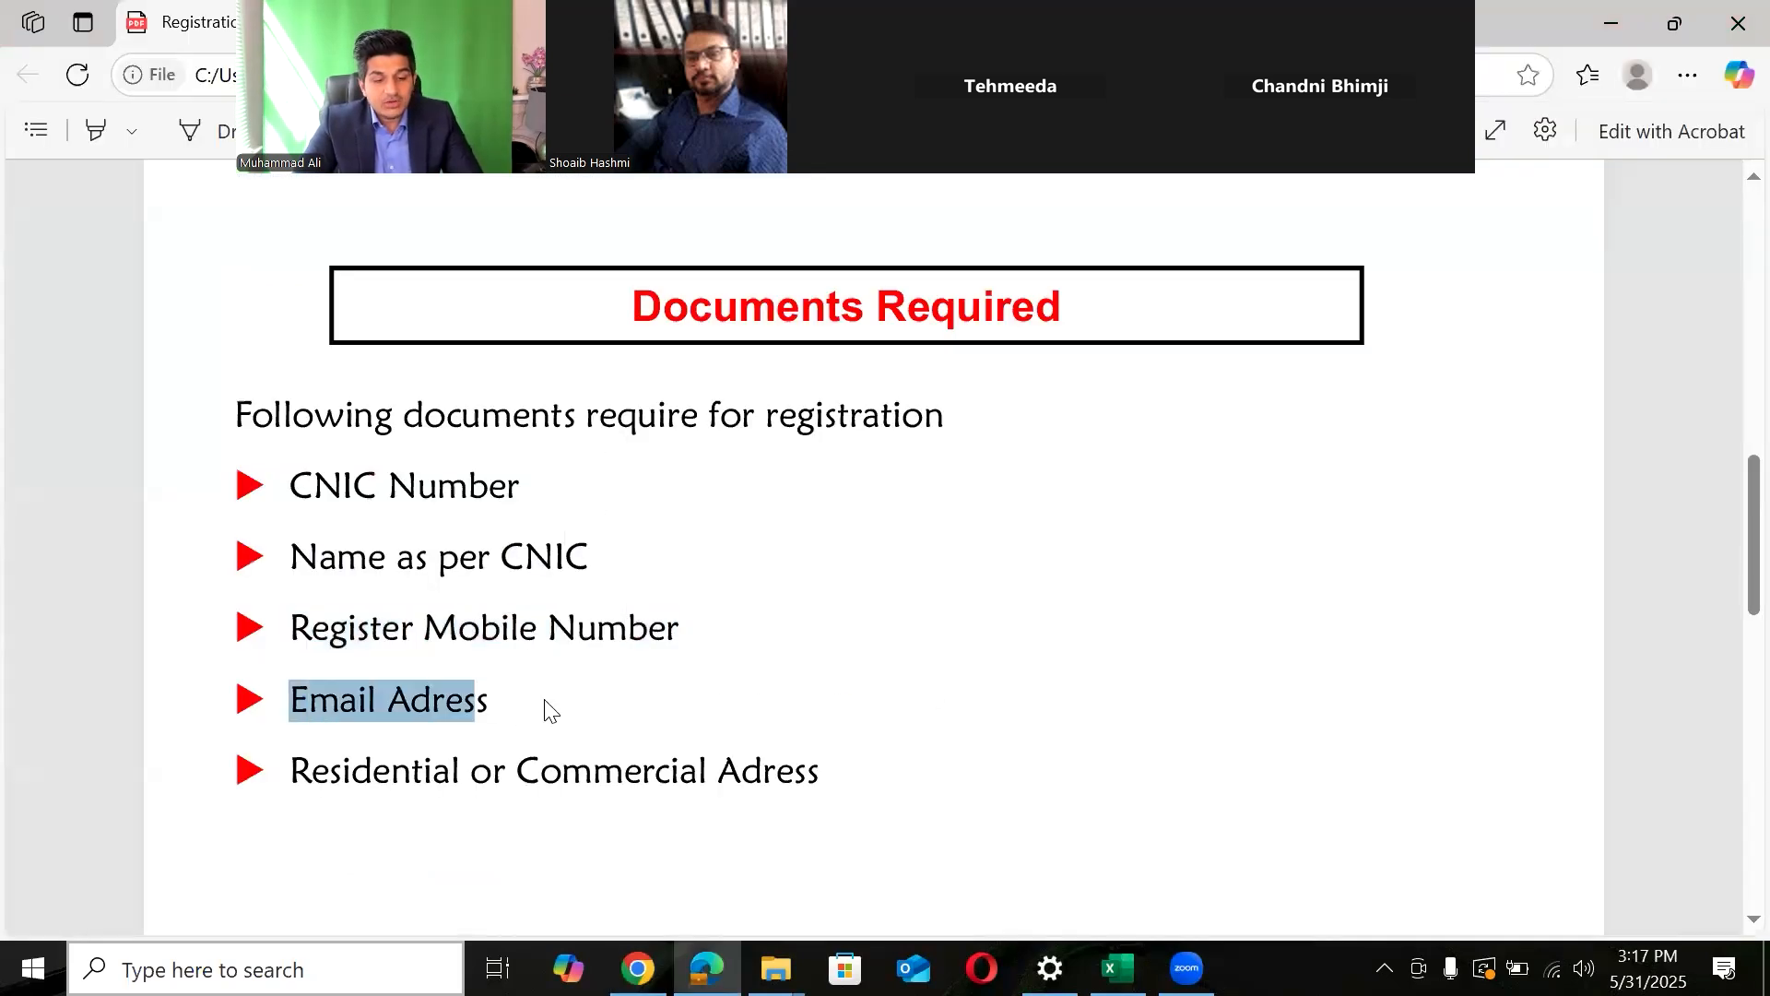
pyautogui.hotkey('alt', 'Tab')
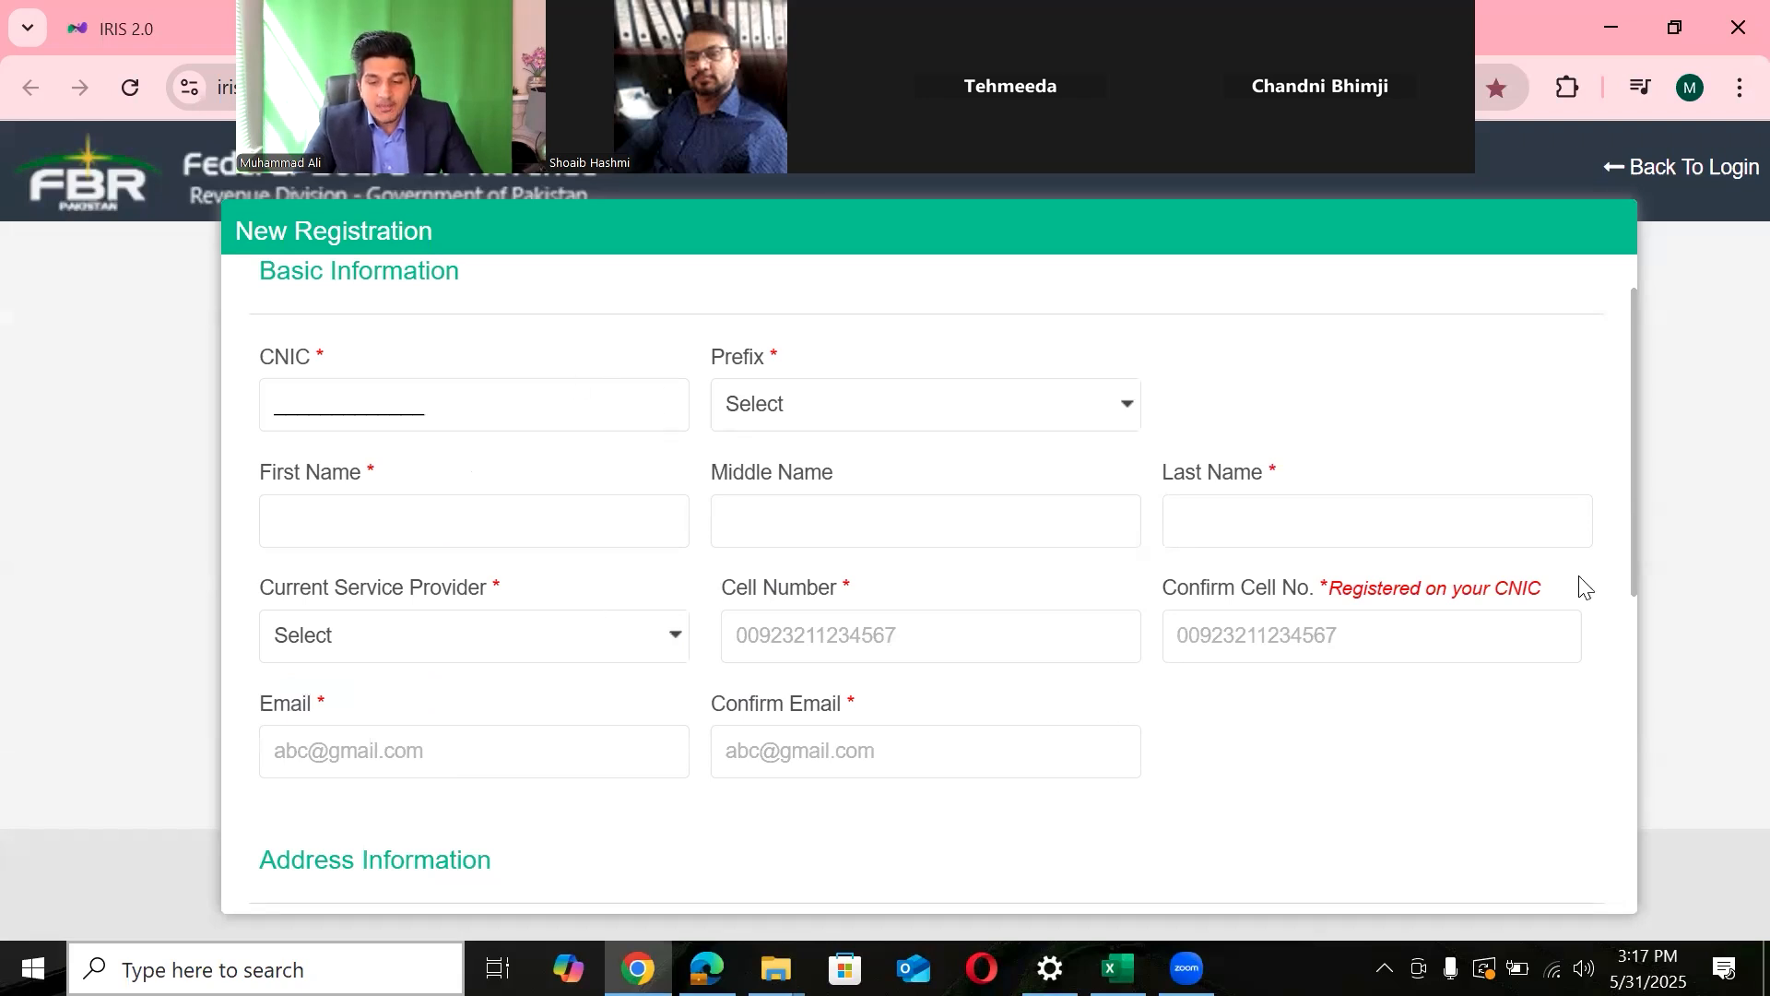
pyautogui.moveTo(1638, 548)
pyautogui.mouseDown()
pyautogui.moveTo(1631, 636)
pyautogui.moveTo(1630, 540)
pyautogui.mouseUp()
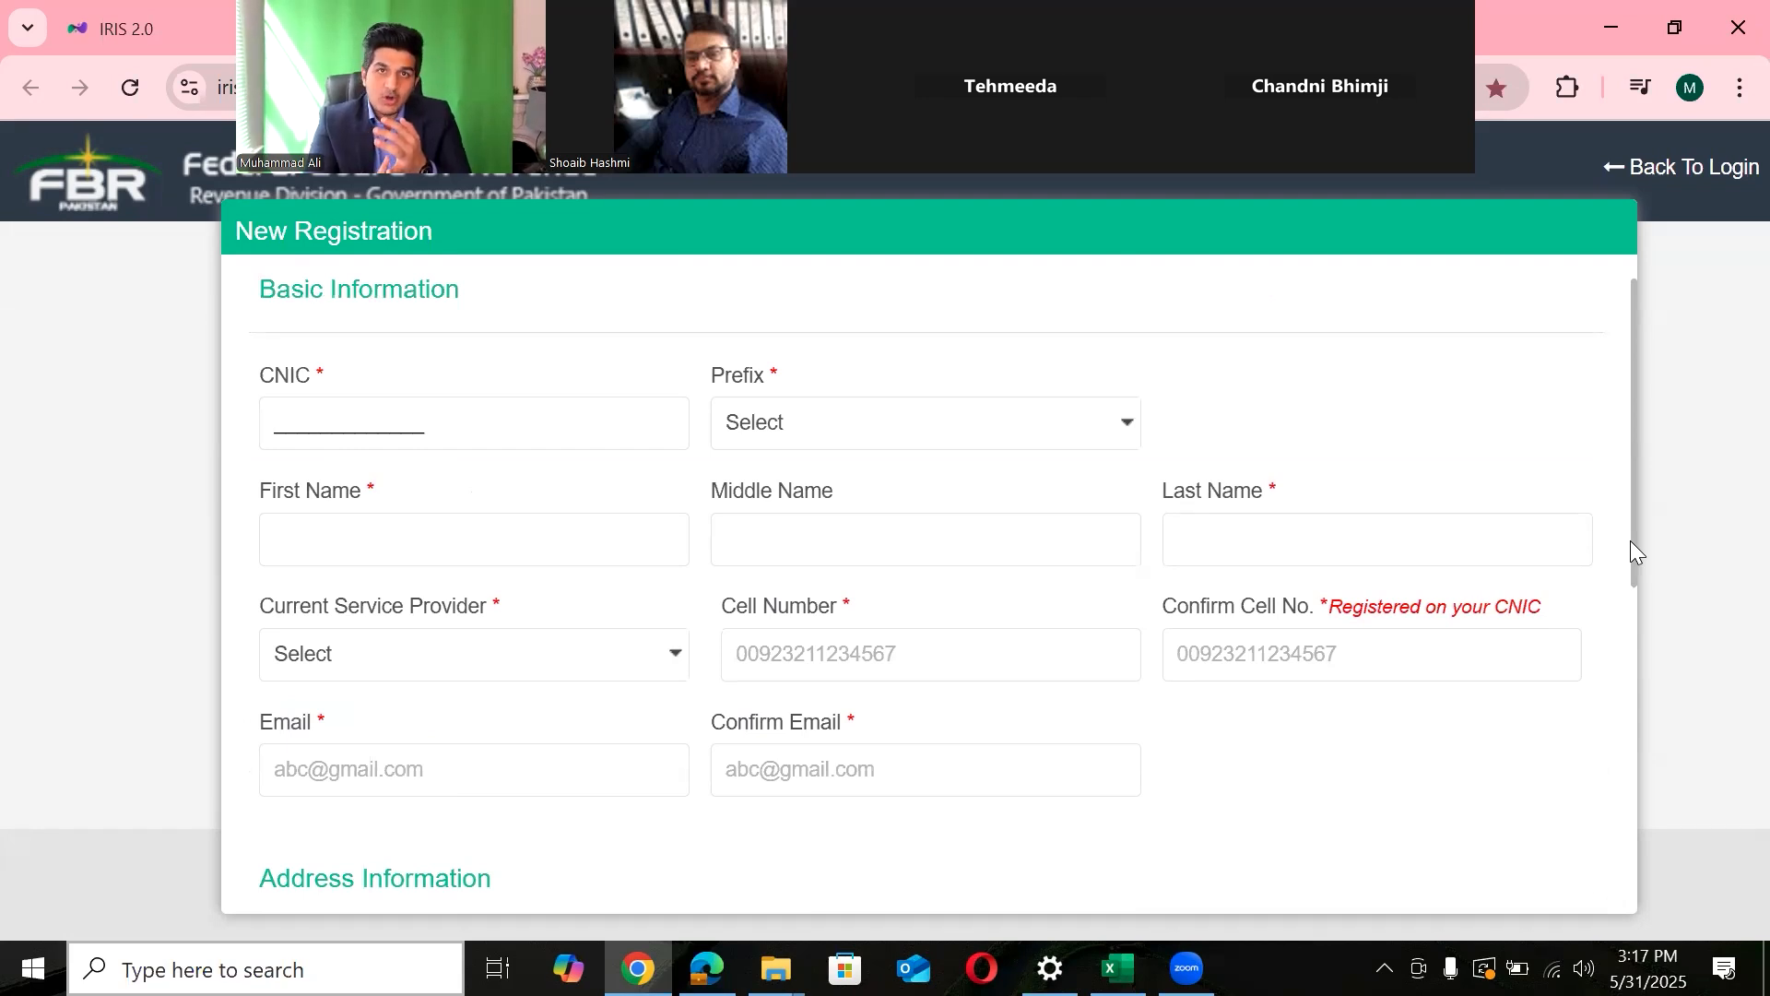
pyautogui.hotkey('alt', 'Tab')
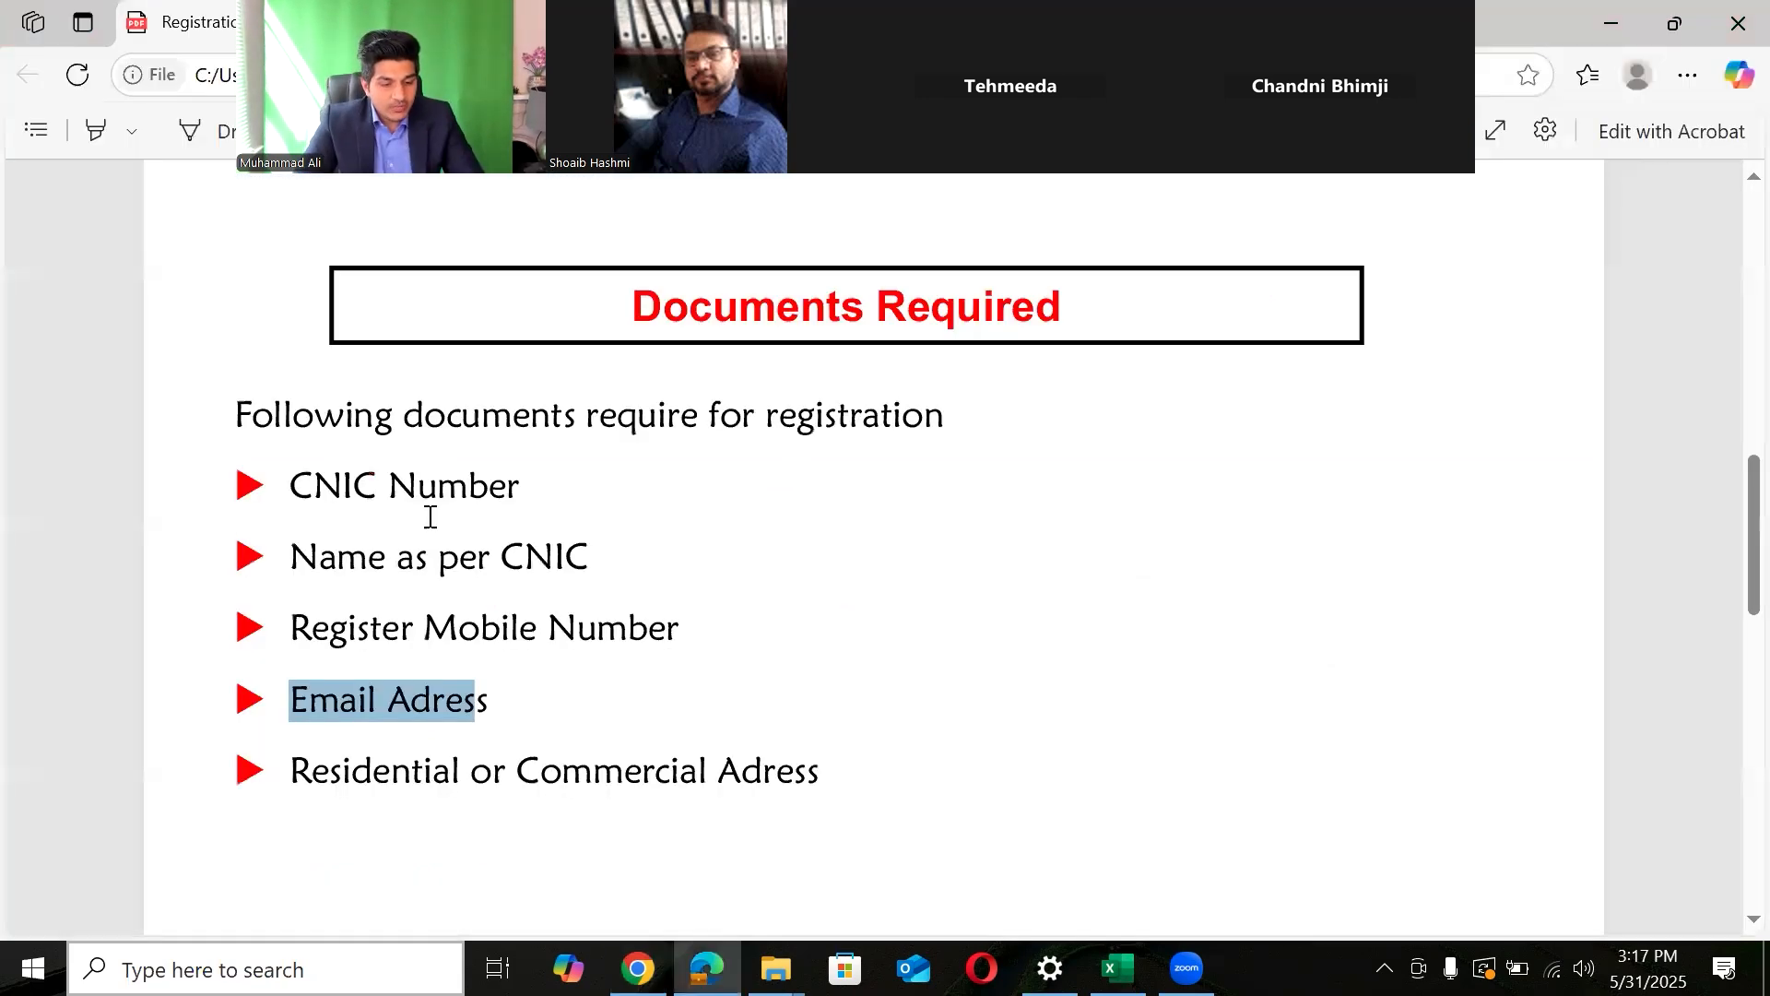
pyautogui.moveTo(277, 494); pyautogui.dragTo(530, 671)
pyautogui.hotkey('alt', 'Tab')
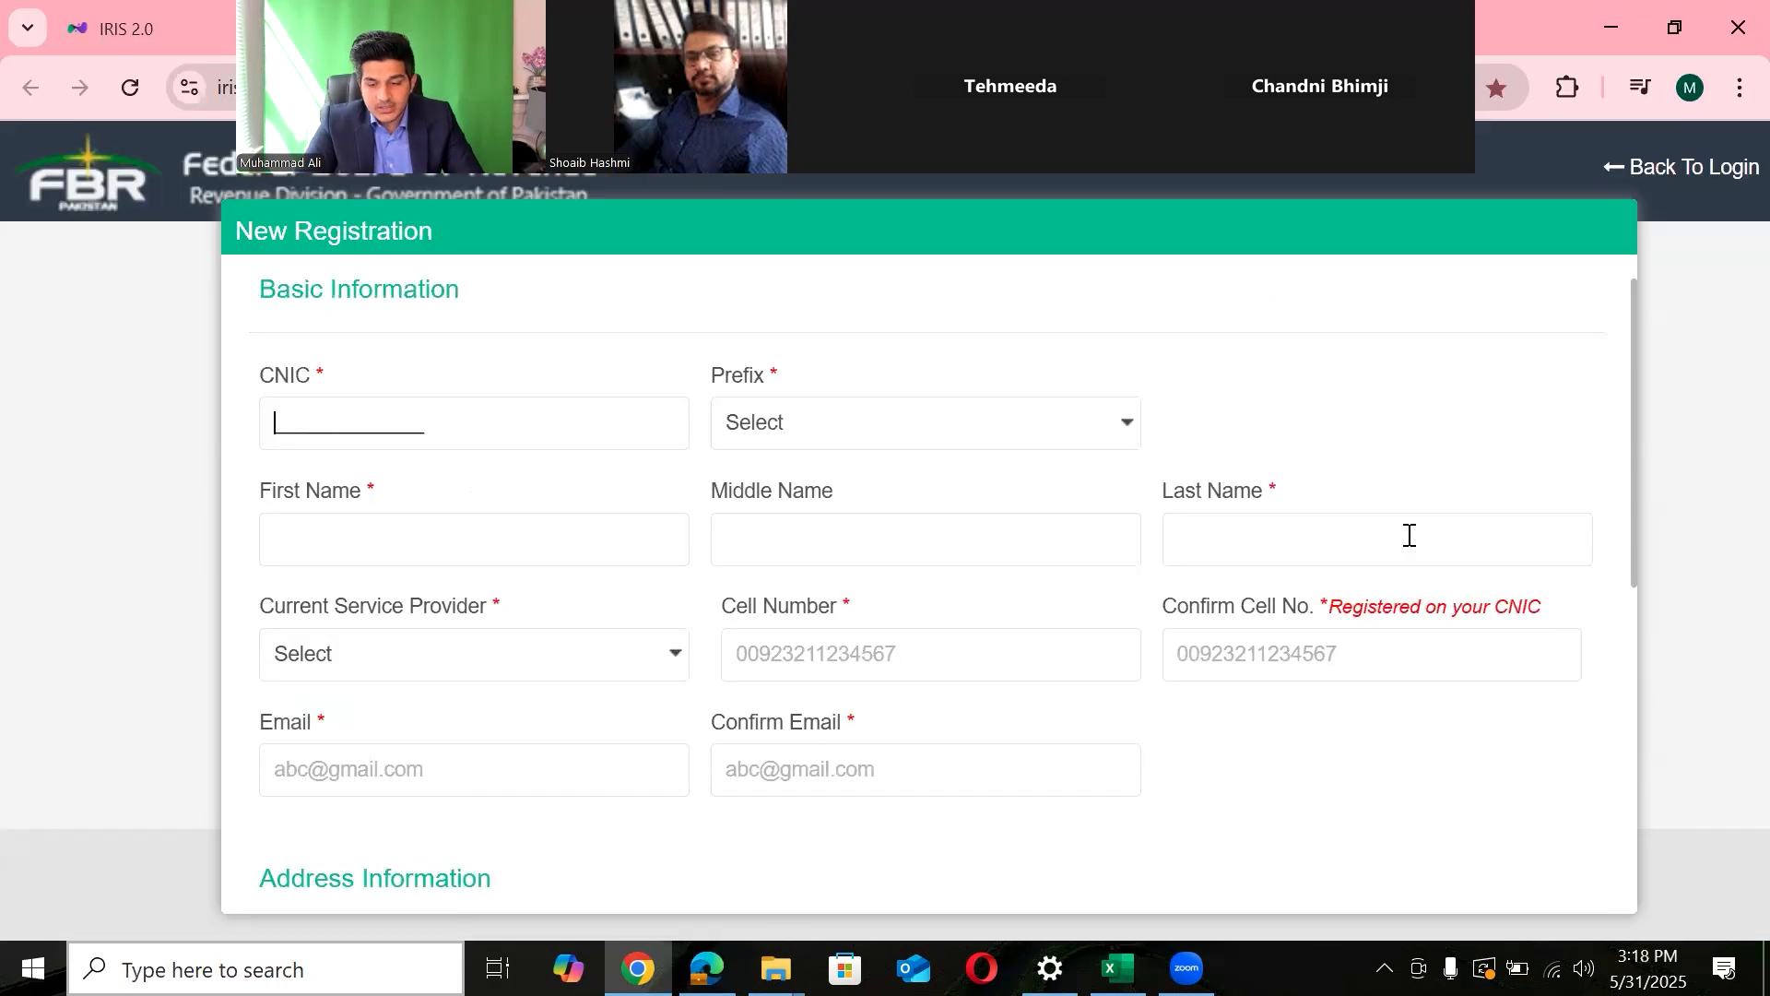
pyautogui.scroll(-1, 1628, 459)
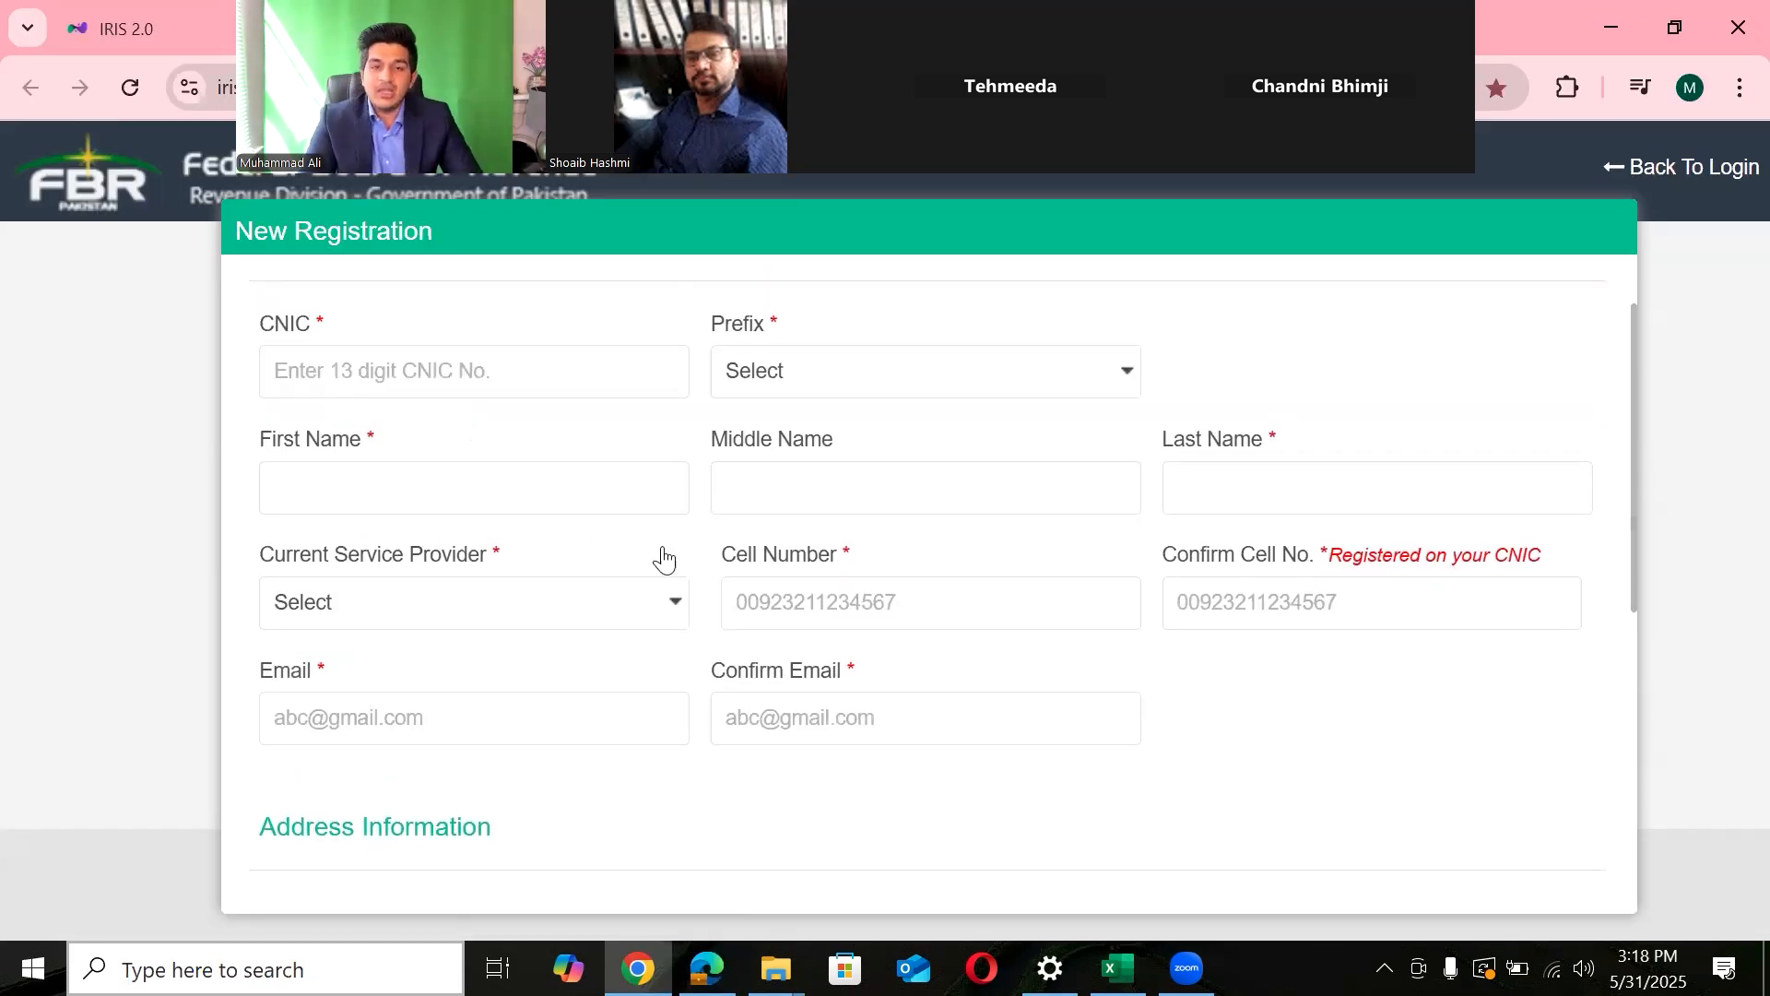
# - Enter the applicant's CNIC number and choose a name prefix
pyautogui.click(565, 383)
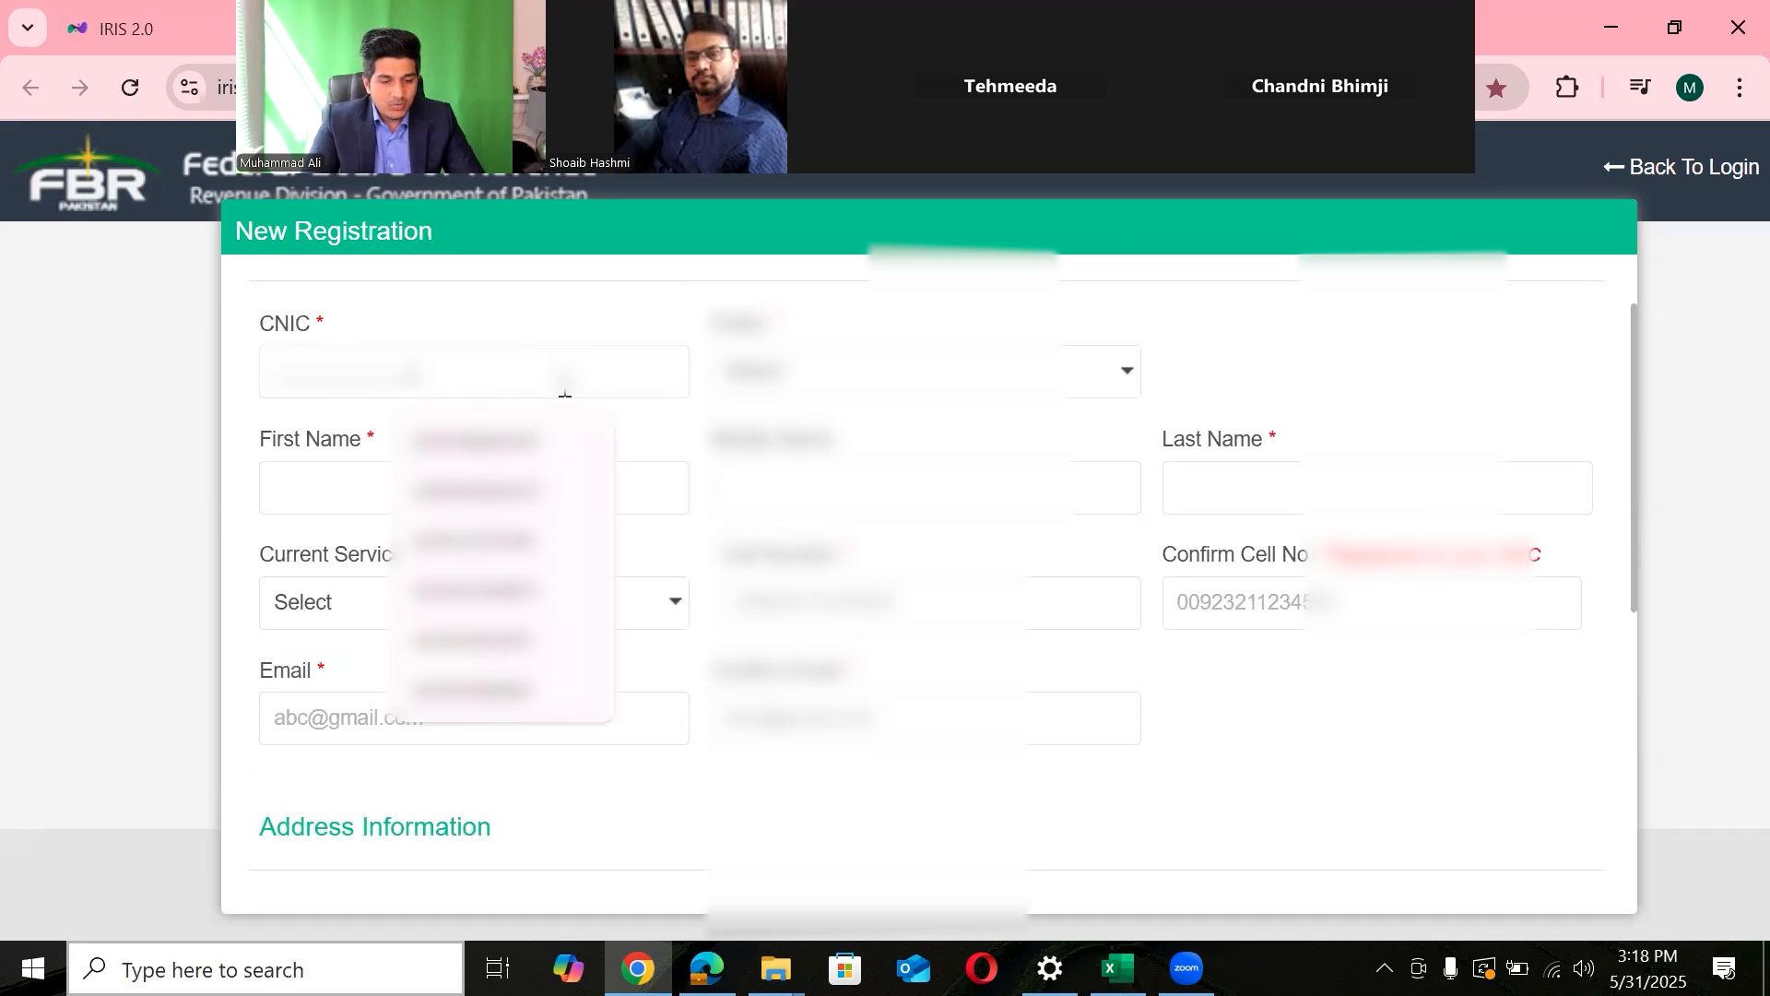
pyautogui.write('42')
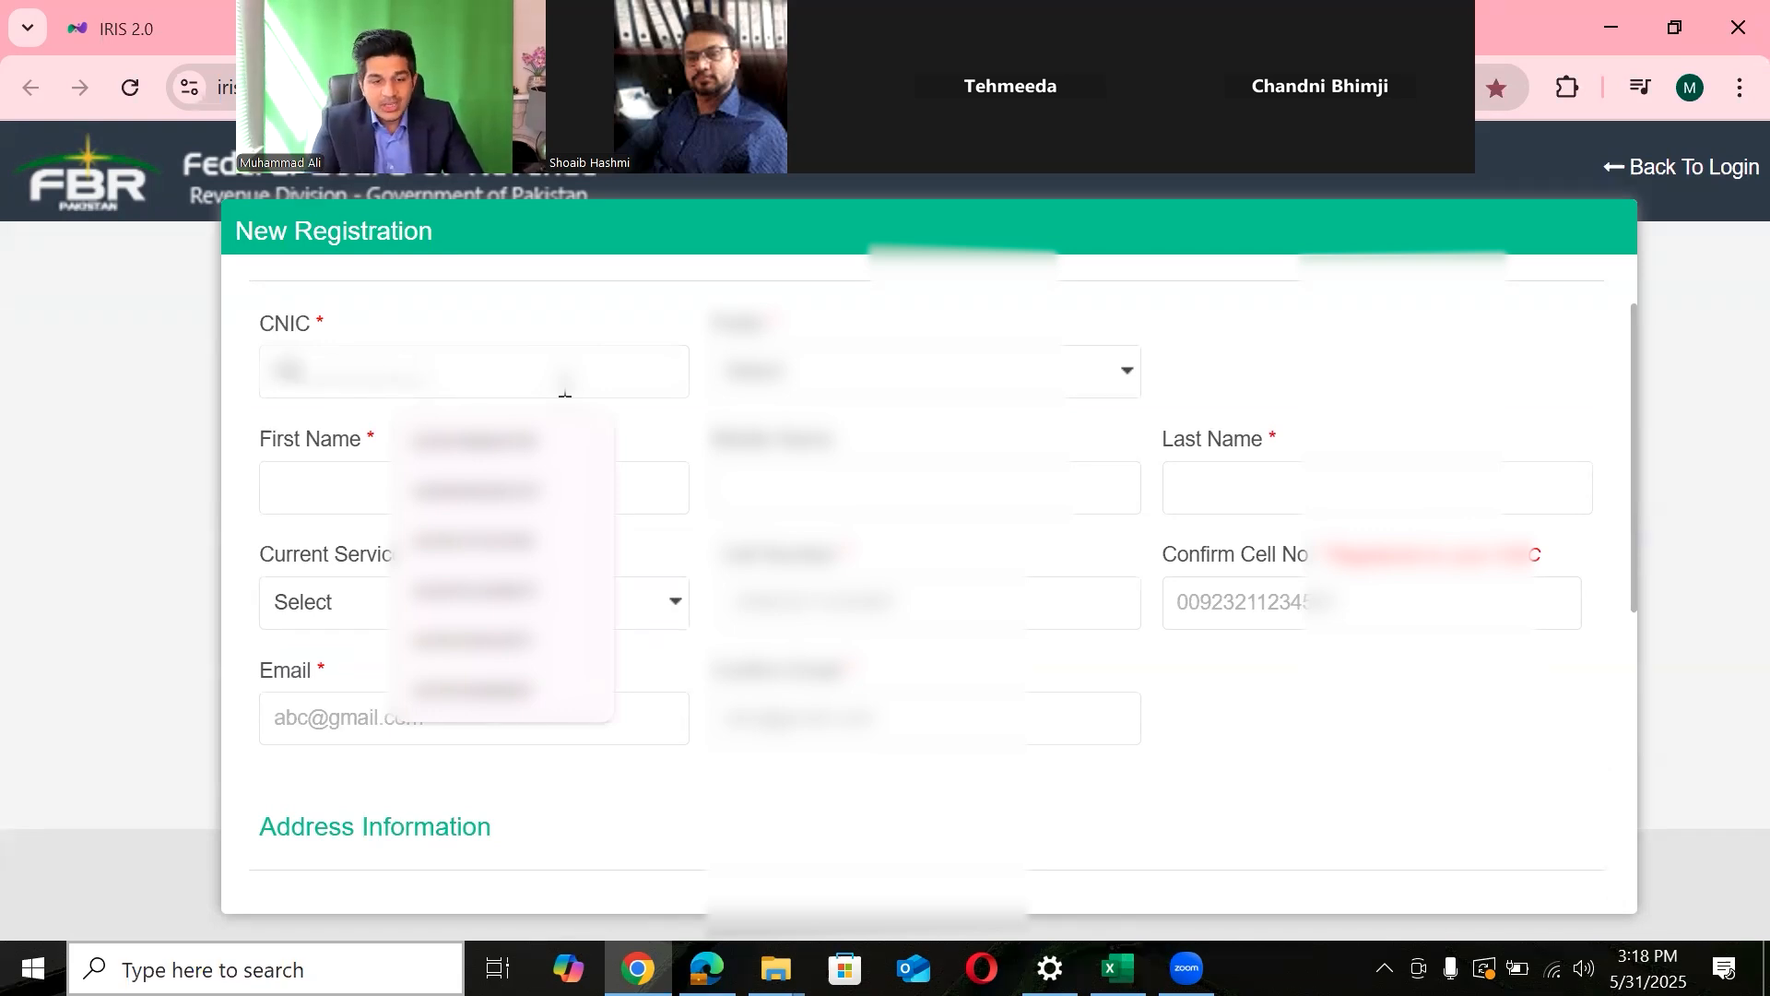
pyautogui.write('1010')
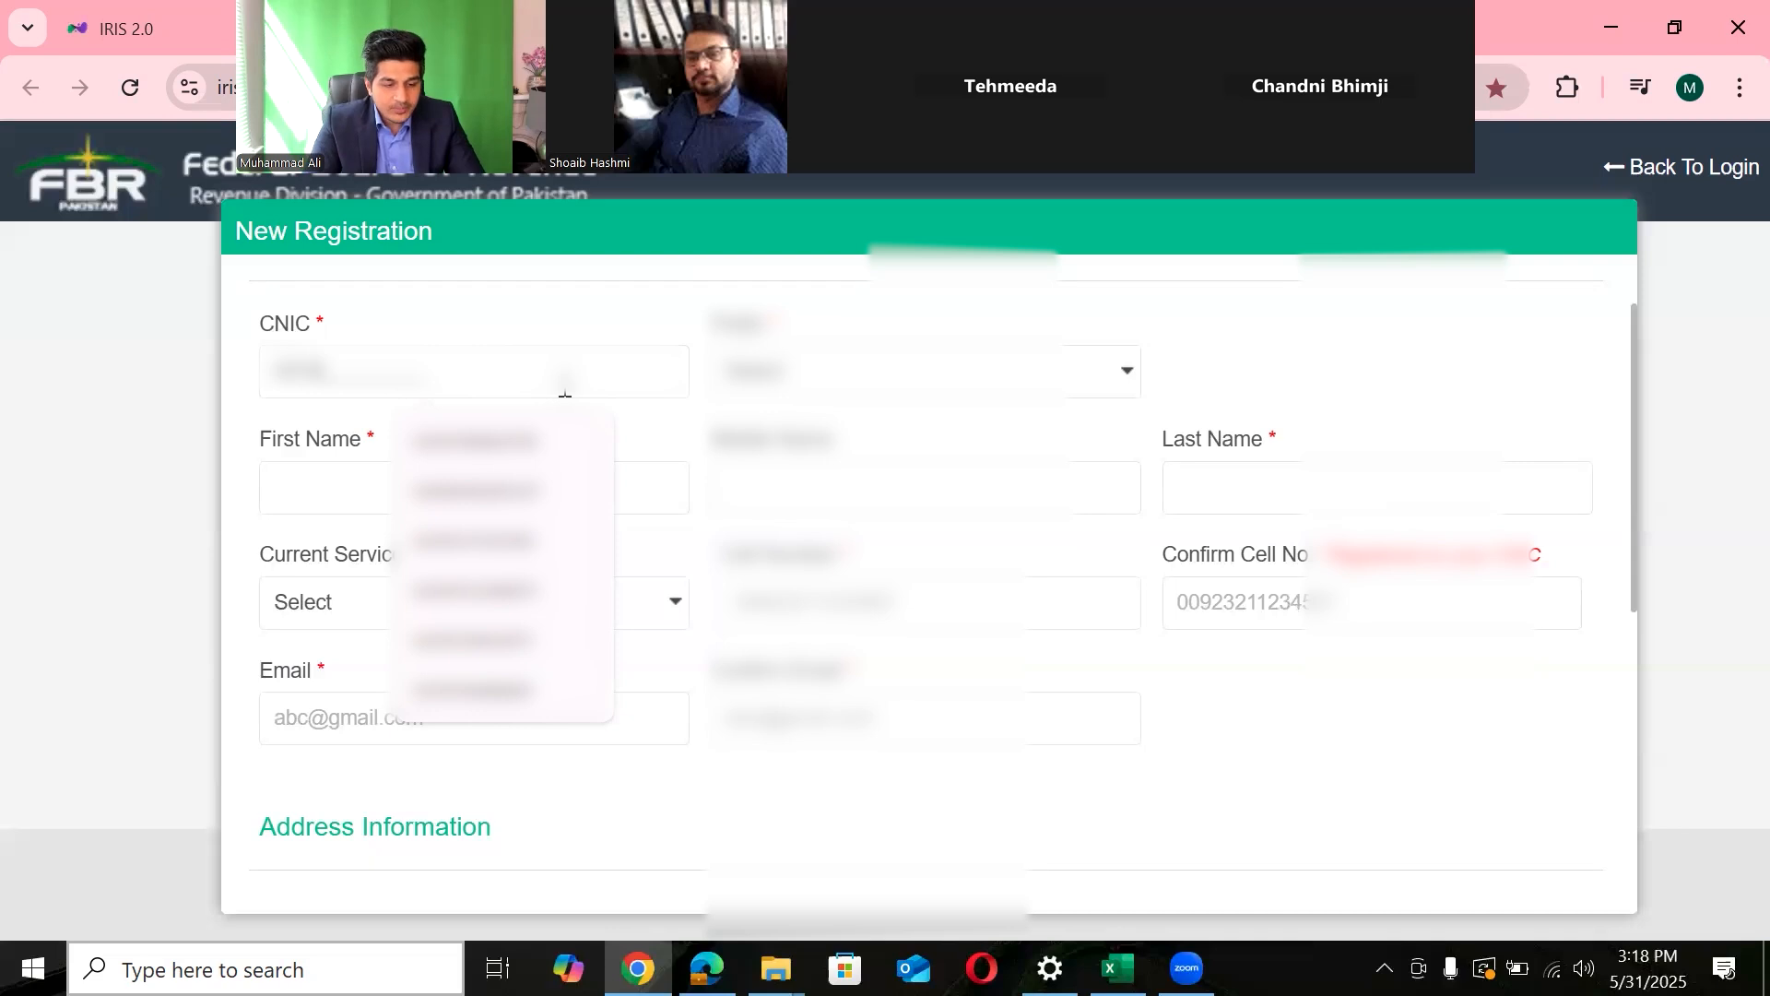
pyautogui.write('0000')
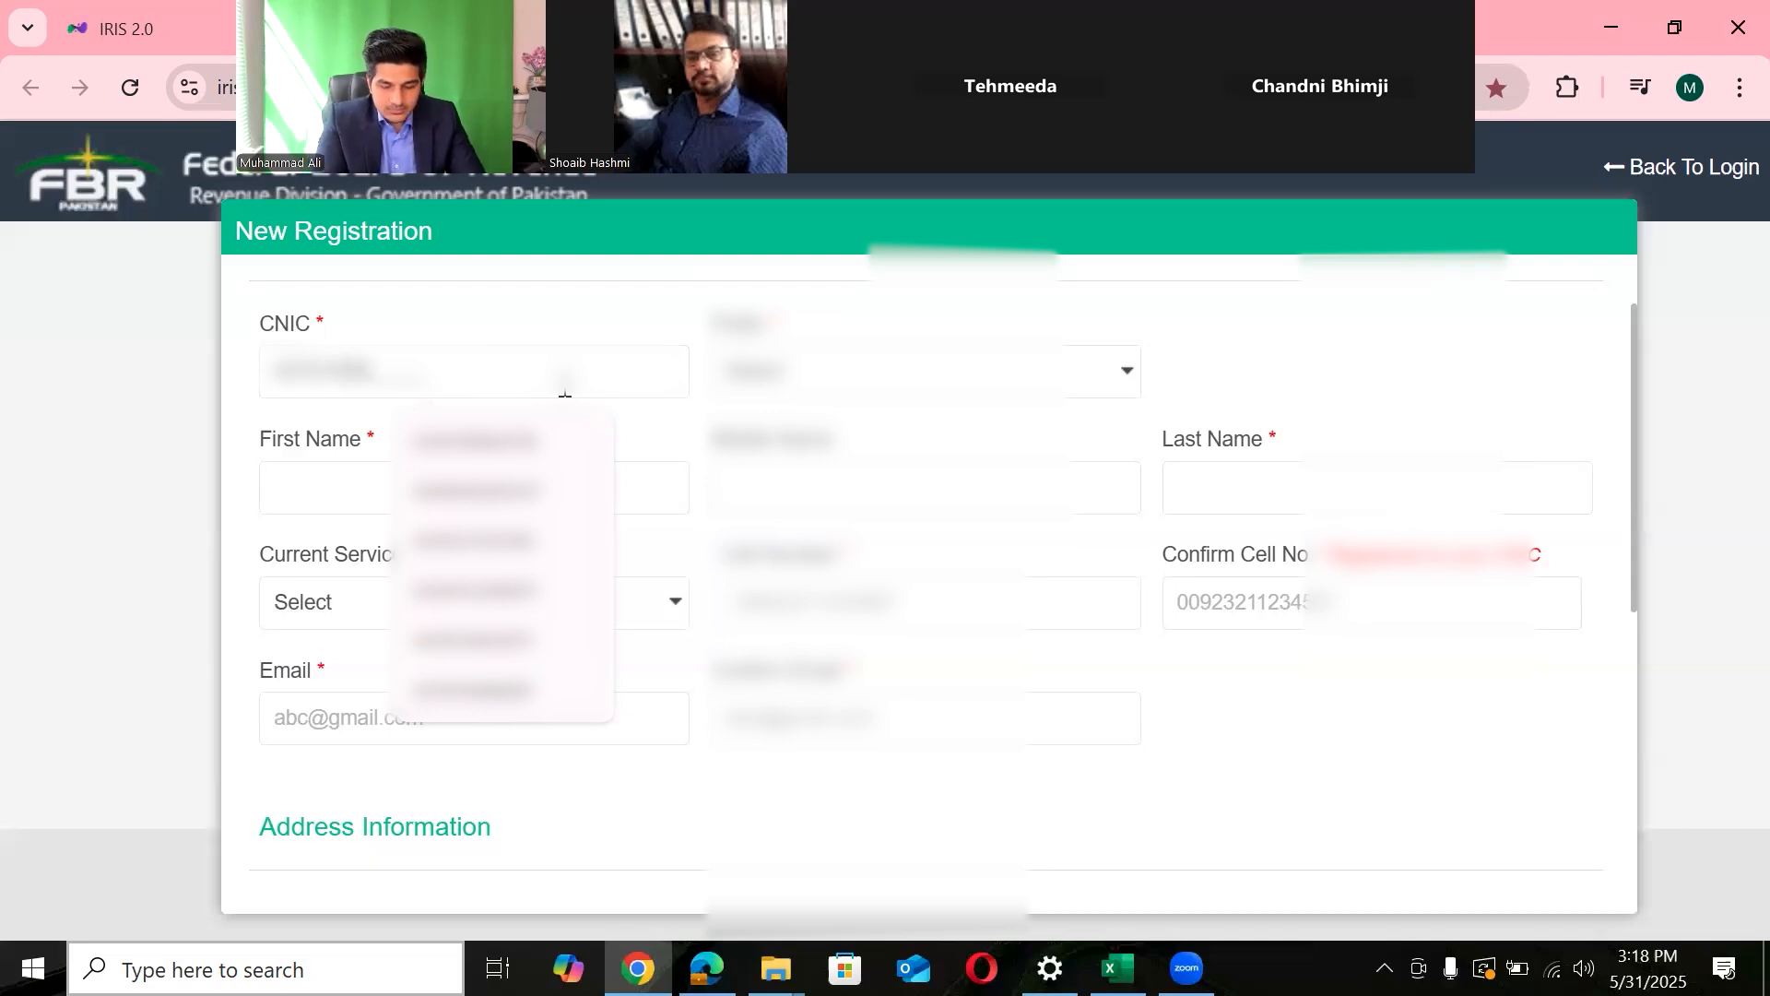
pyautogui.write('000')
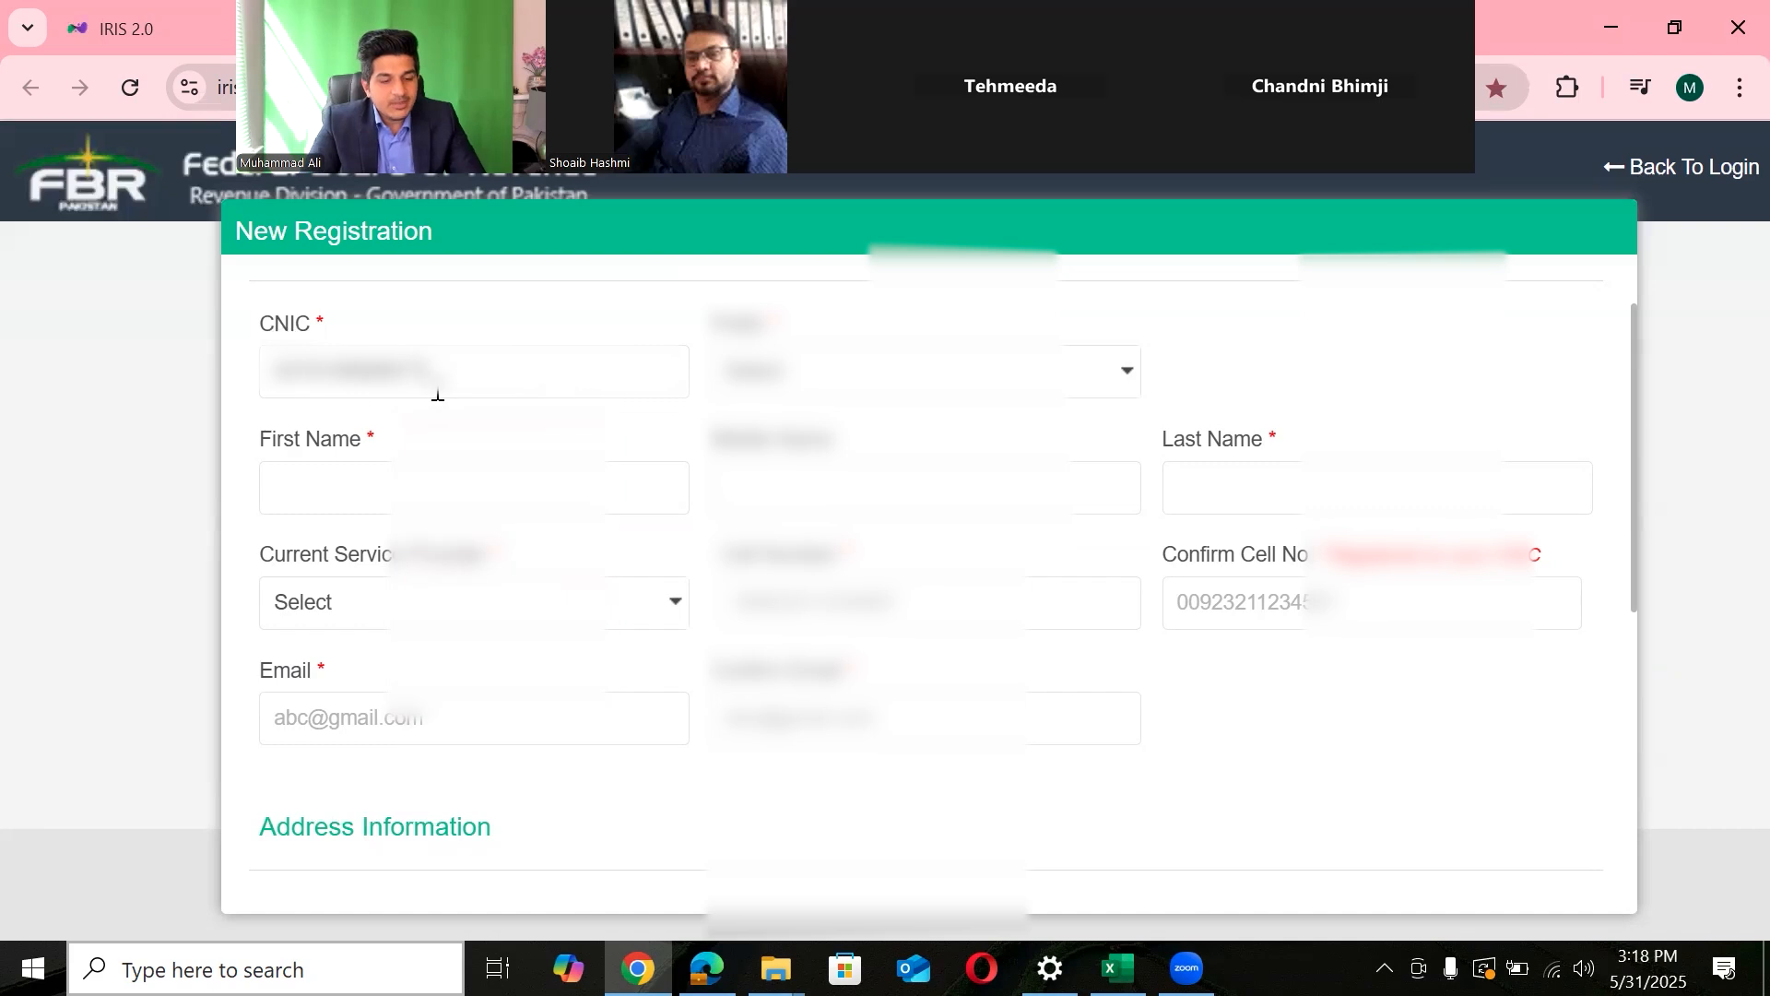
pyautogui.click(896, 381)
pyautogui.click(794, 472)
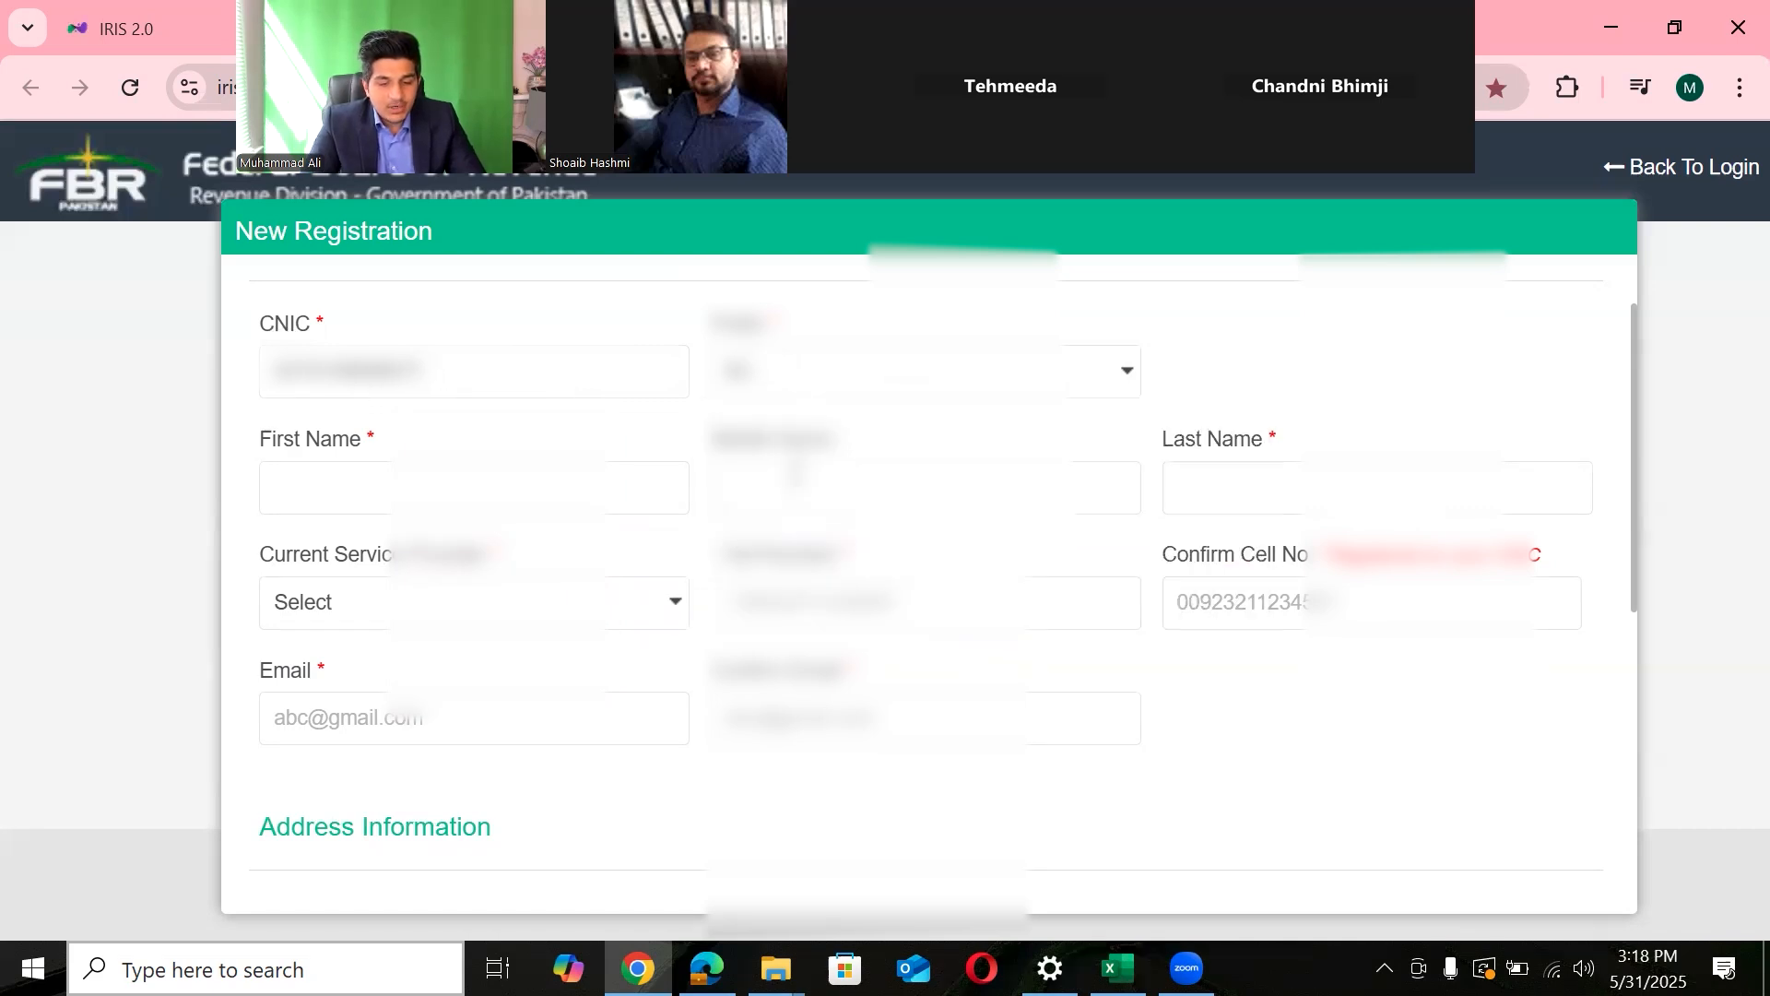
# - Enter the applicant's first, middle and last names, correcting the first name
pyautogui.click(509, 507)
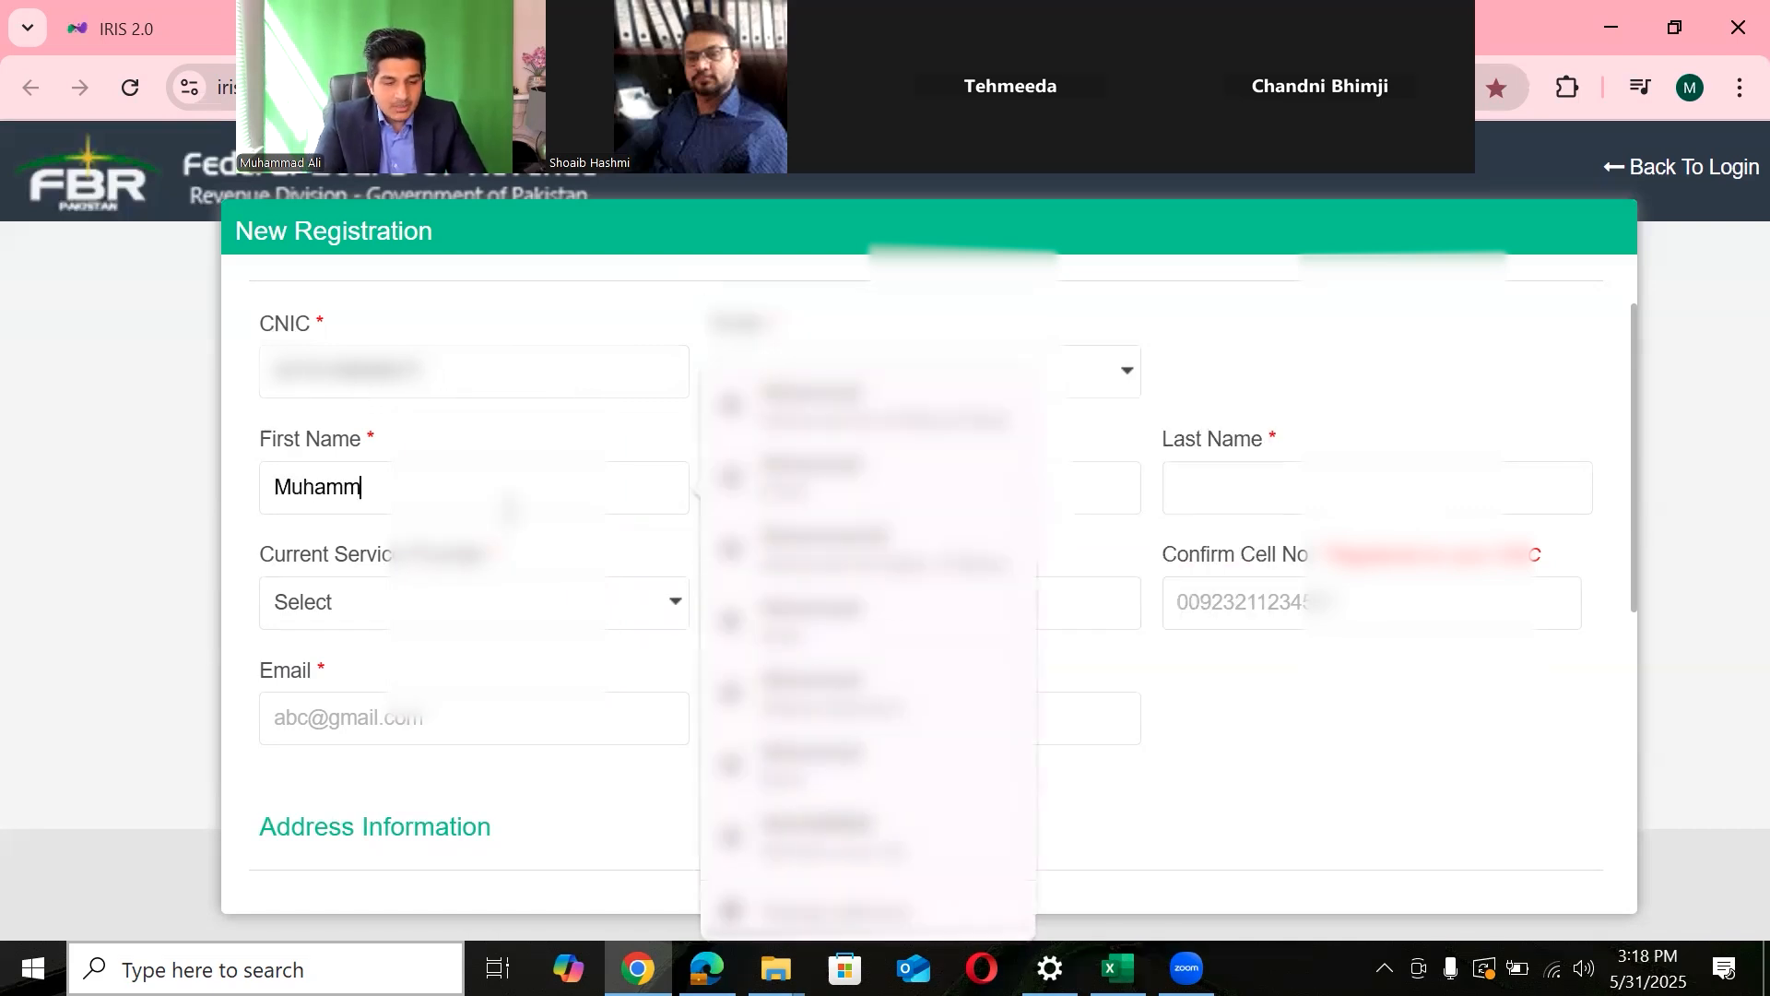
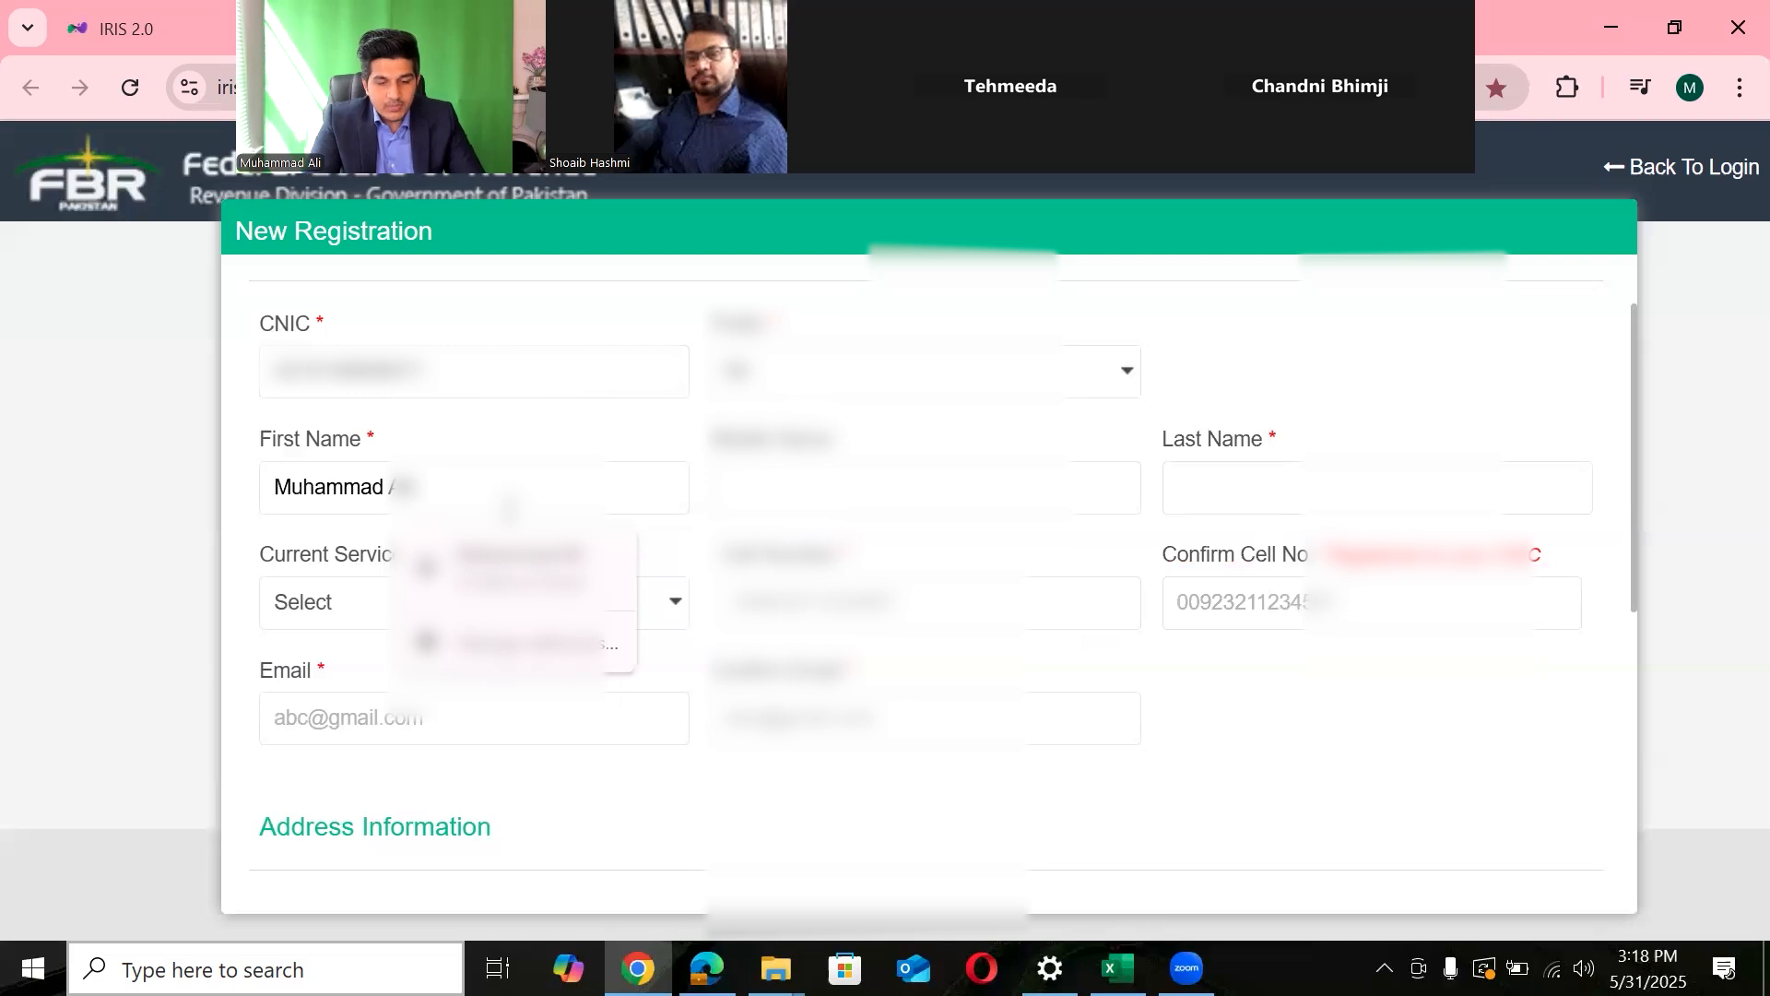
pyautogui.click(1226, 505)
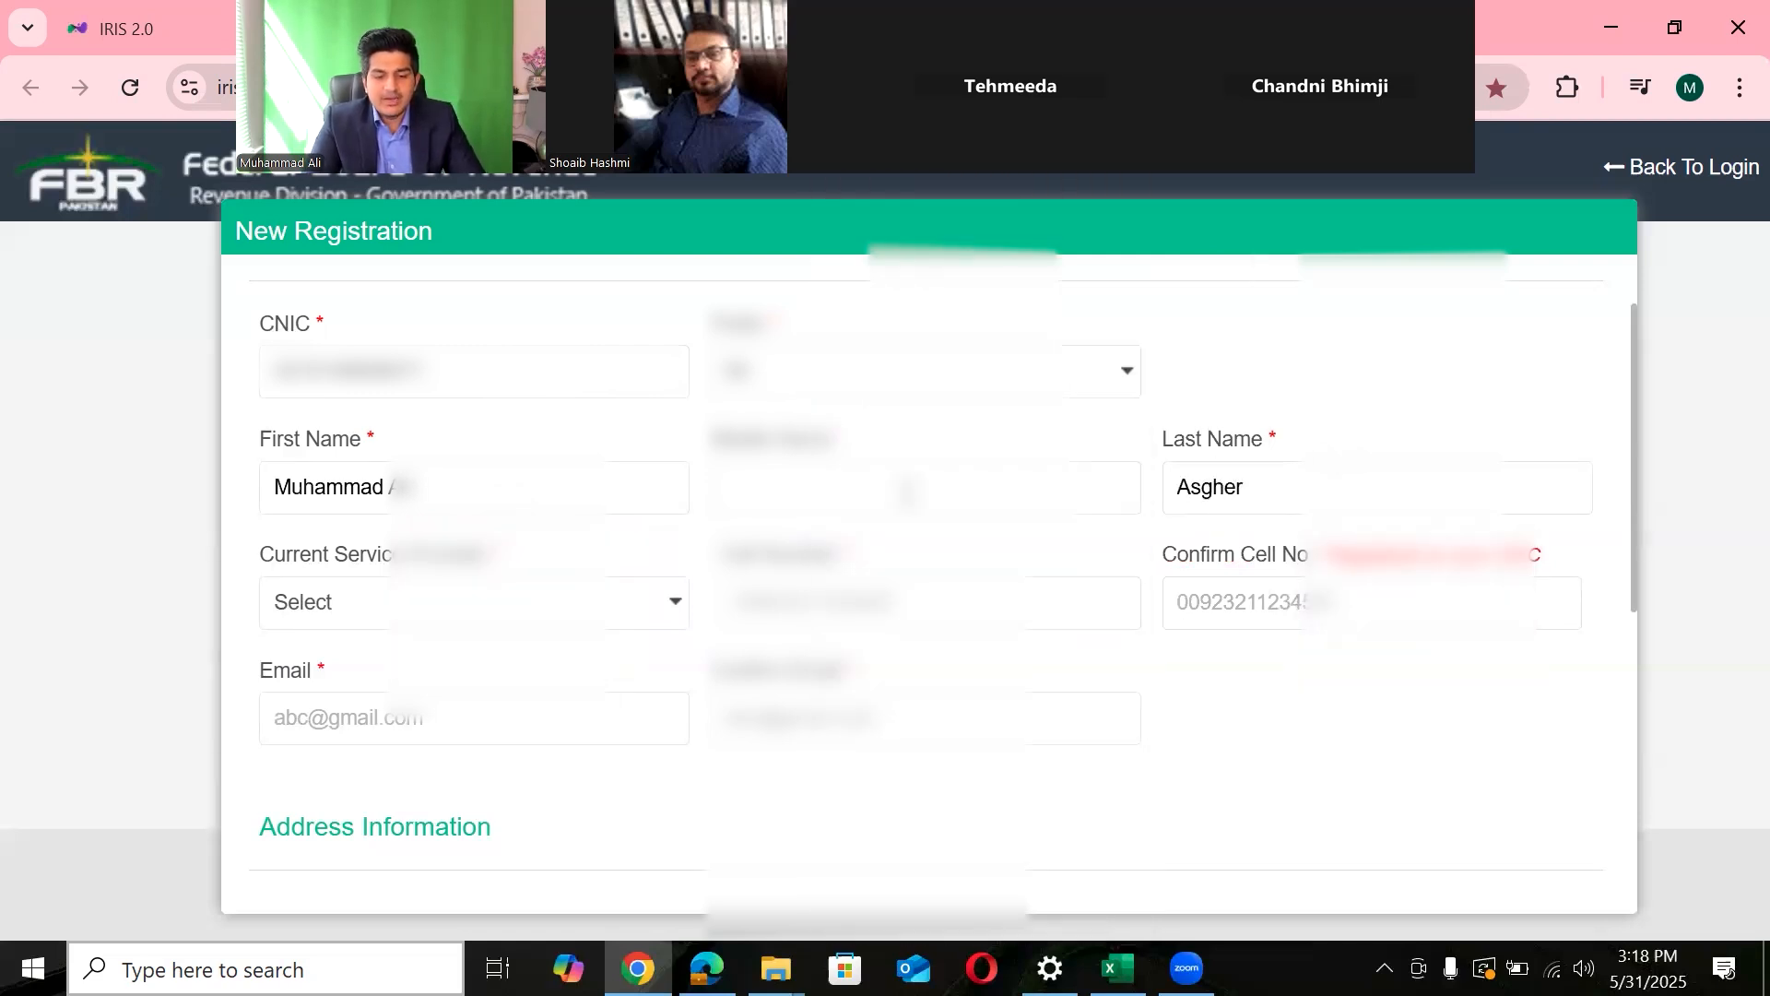
pyautogui.click(435, 493)
pyautogui.press('BackSpace')
pyautogui.press('BackSpace')
pyautogui.press('BackSpace')
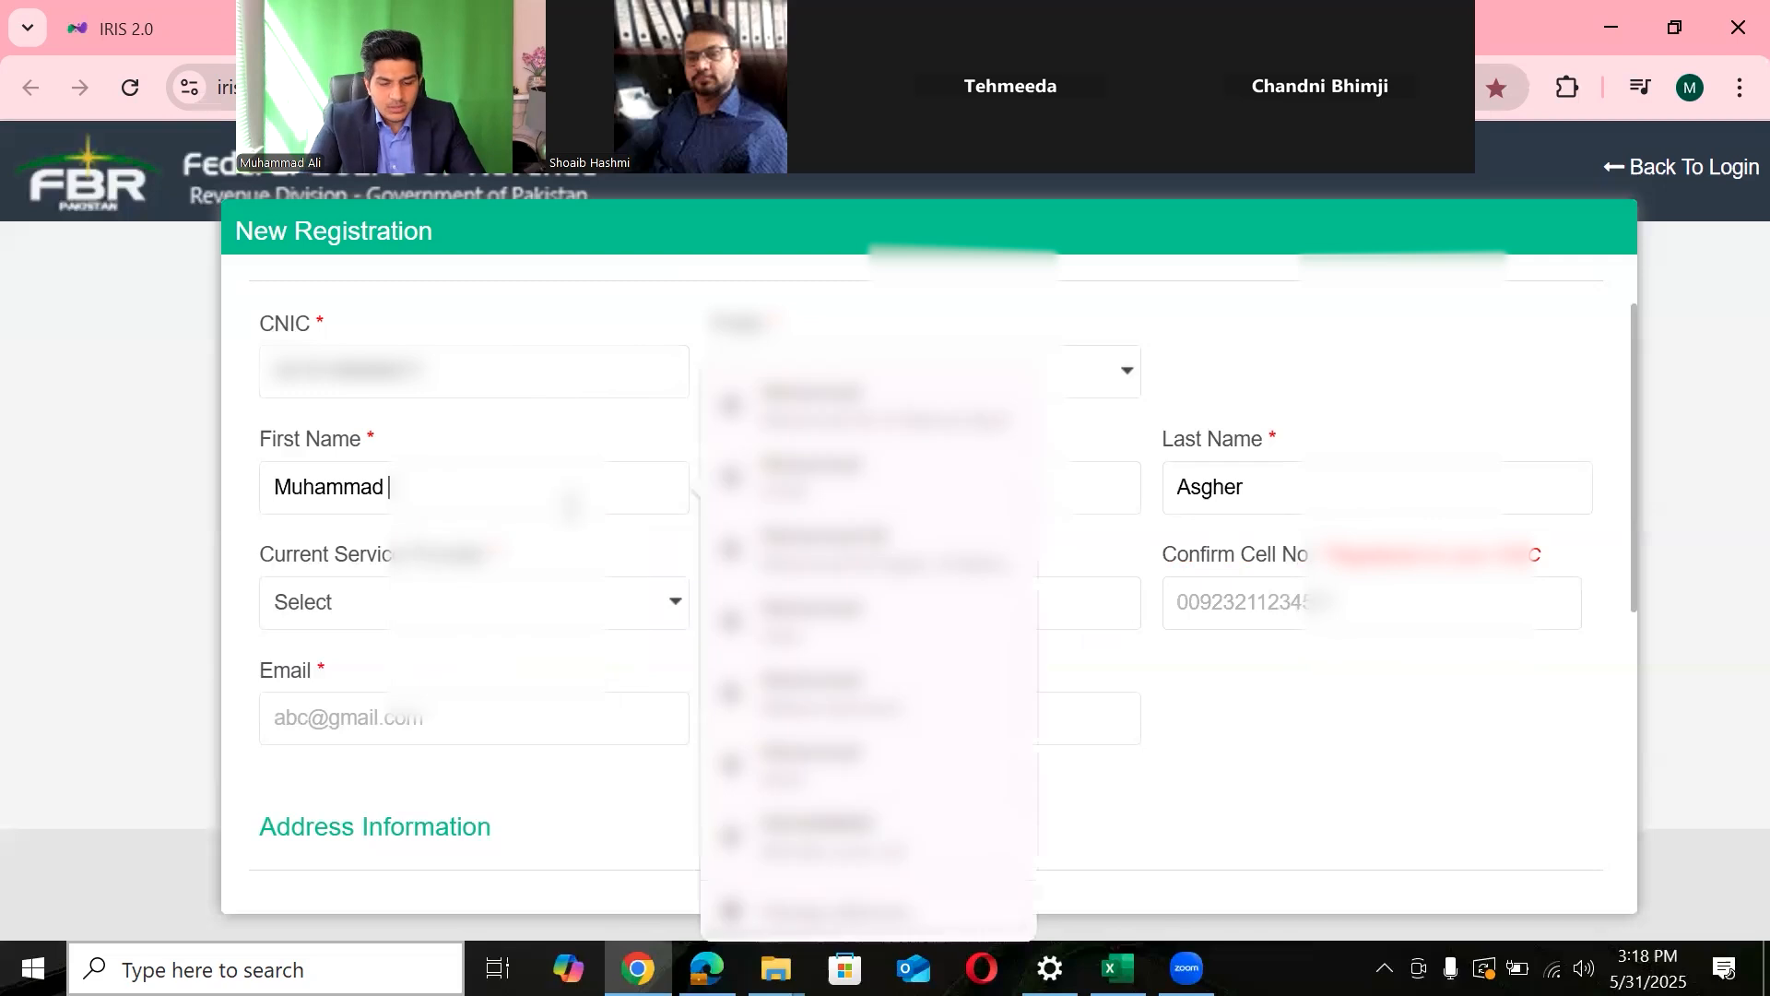
pyautogui.click(982, 507)
pyautogui.write('Ali')
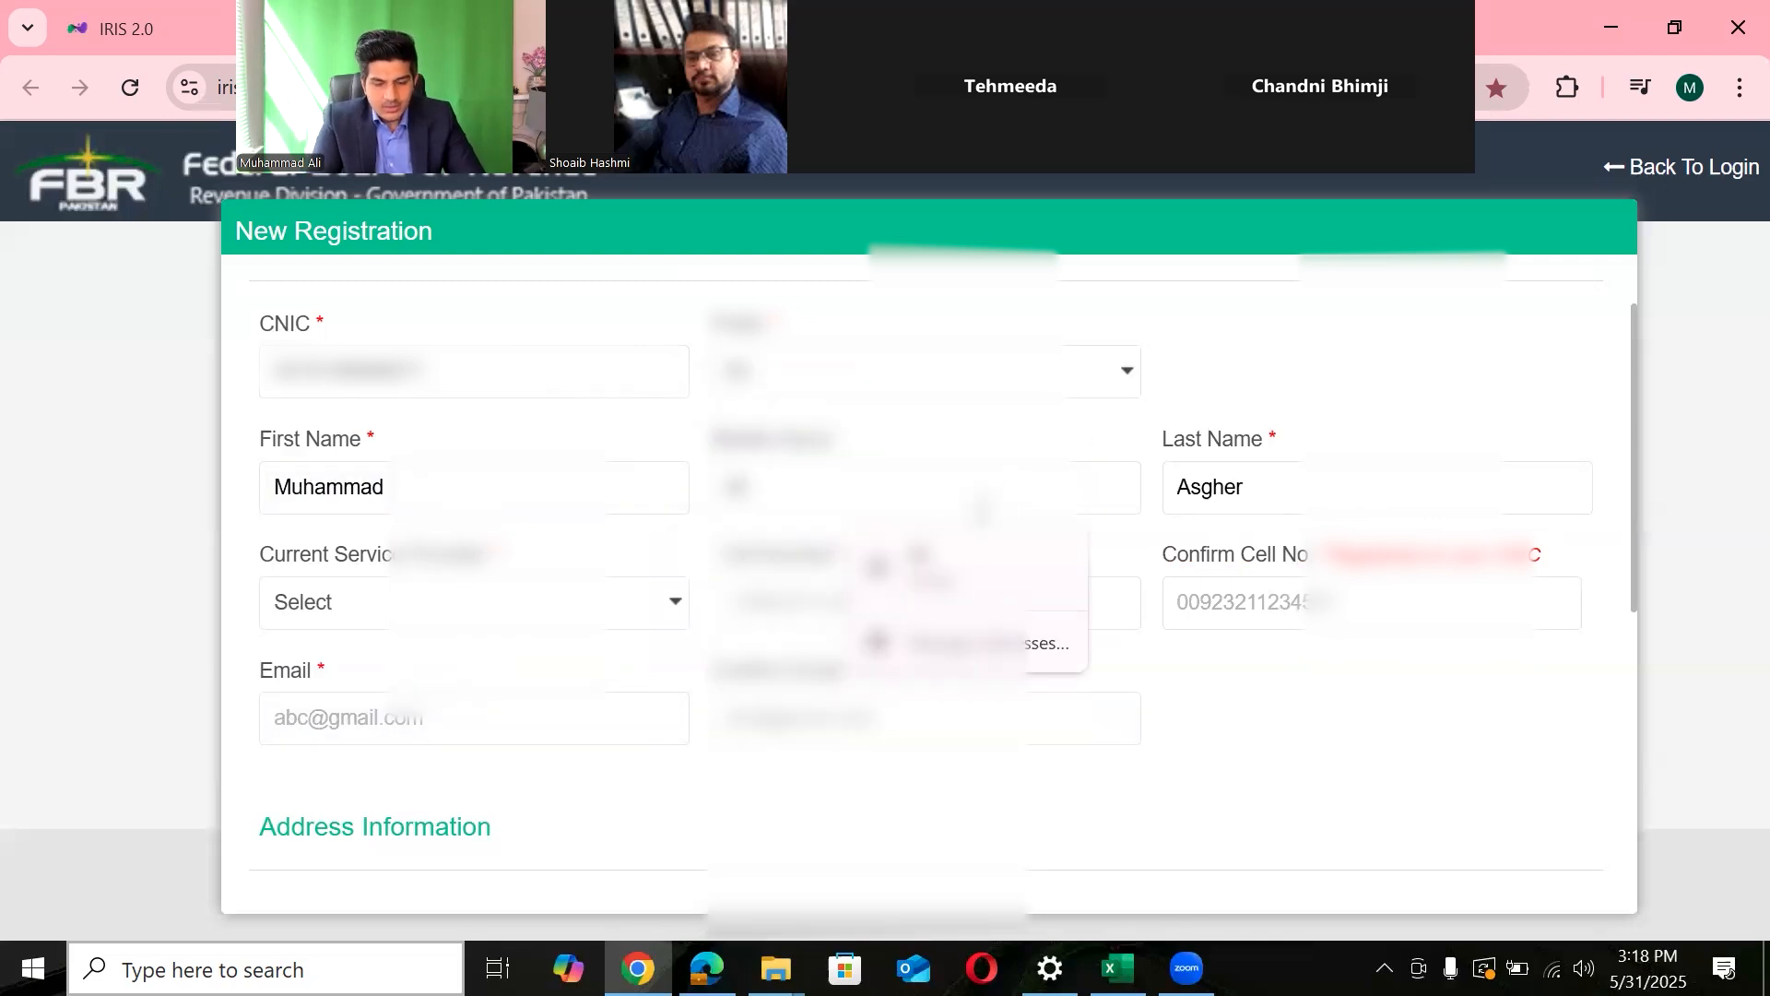
pyautogui.click(1269, 724)
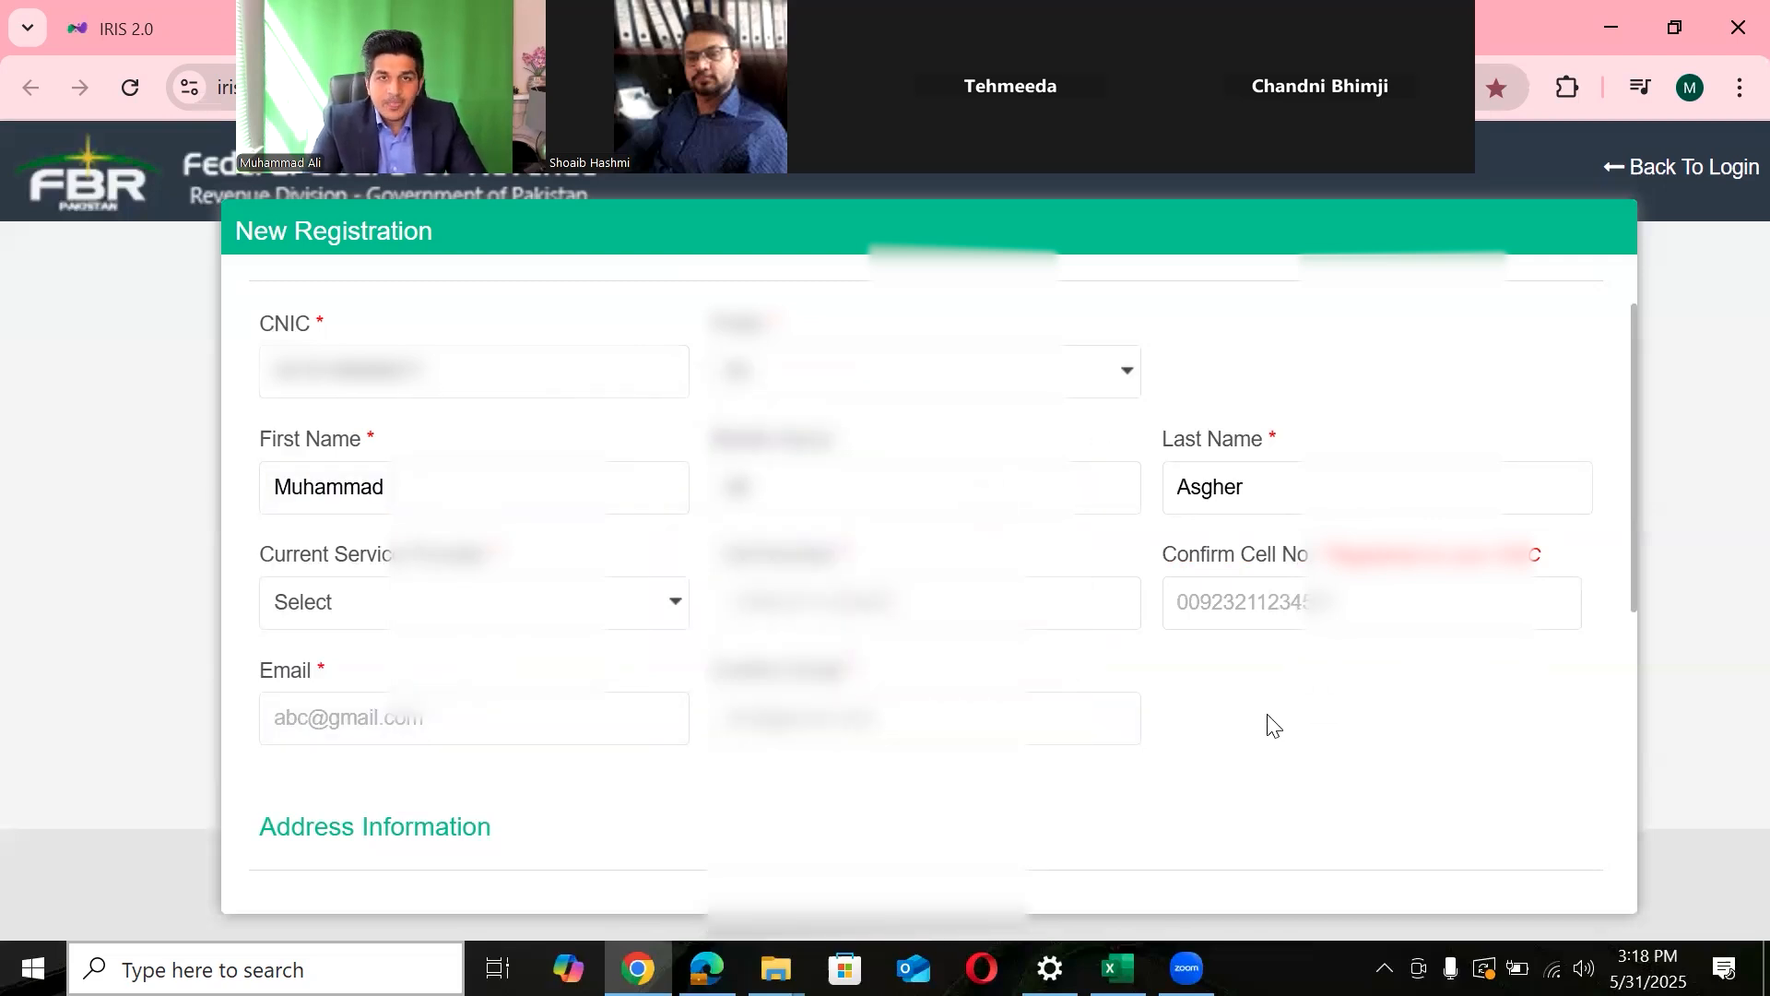
# - Choose Ufone as the service provider and enter the applicant's cell number
pyautogui.click(652, 605)
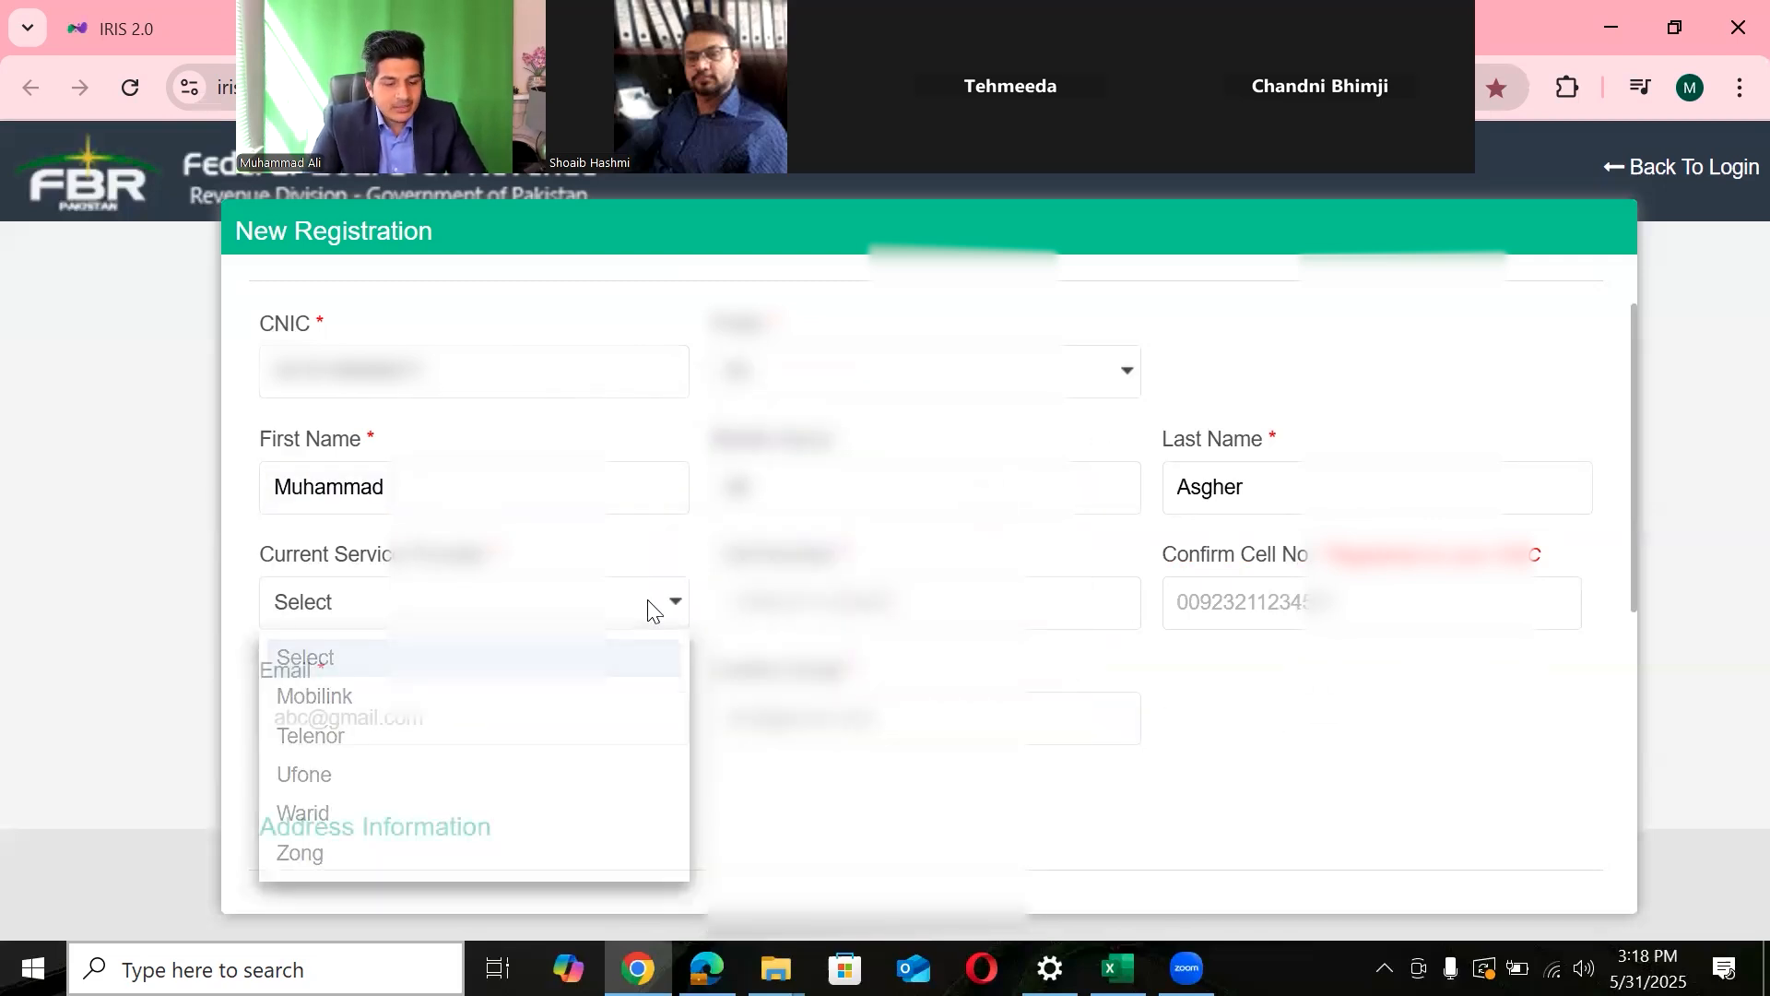
pyautogui.click(313, 775)
pyautogui.click(783, 604)
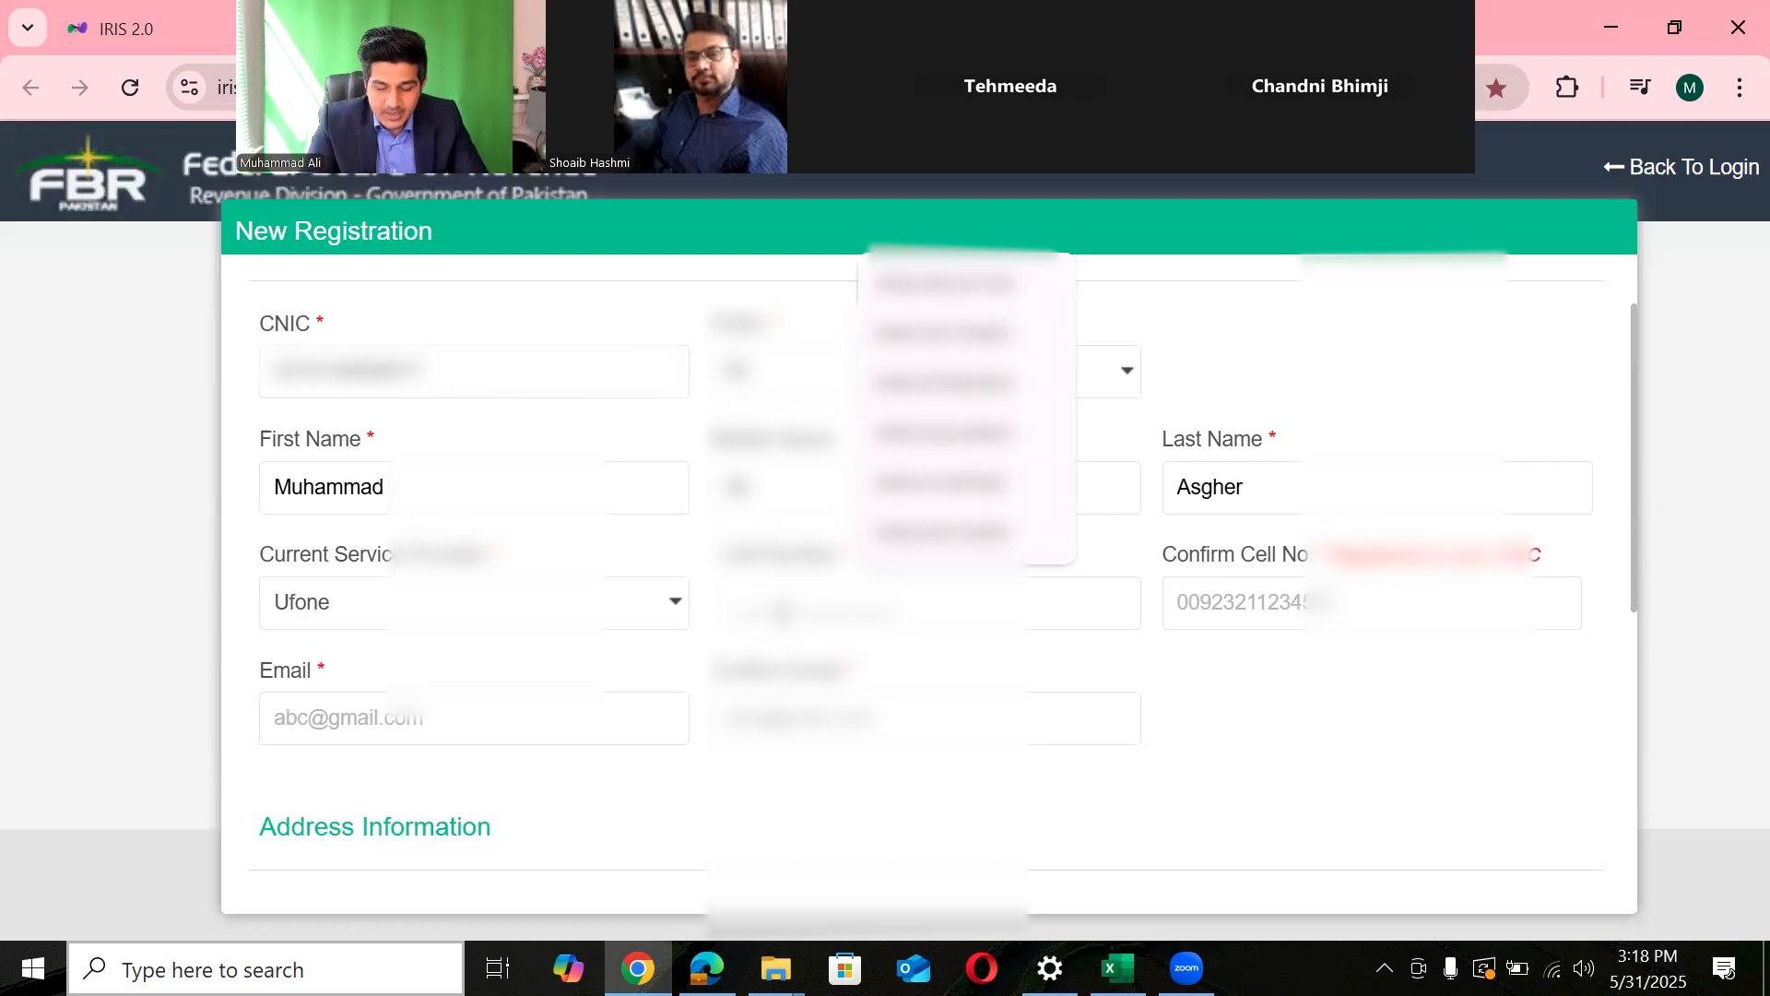
pyautogui.write('009233312345')
pyautogui.press('BackSpace')
pyautogui.press('BackSpace')
pyautogui.press('BackSpace')
pyautogui.press('BackSpace')
pyautogui.press('BackSpace')
pyautogui.press('BackSpace')
pyautogui.press('BackSpace')
pyautogui.press('BackSpace')
pyautogui.press('BackSpace')
pyautogui.press('BackSpace')
pyautogui.press('BackSpace')
pyautogui.press('BackSpace')
pyautogui.write('923331234567')
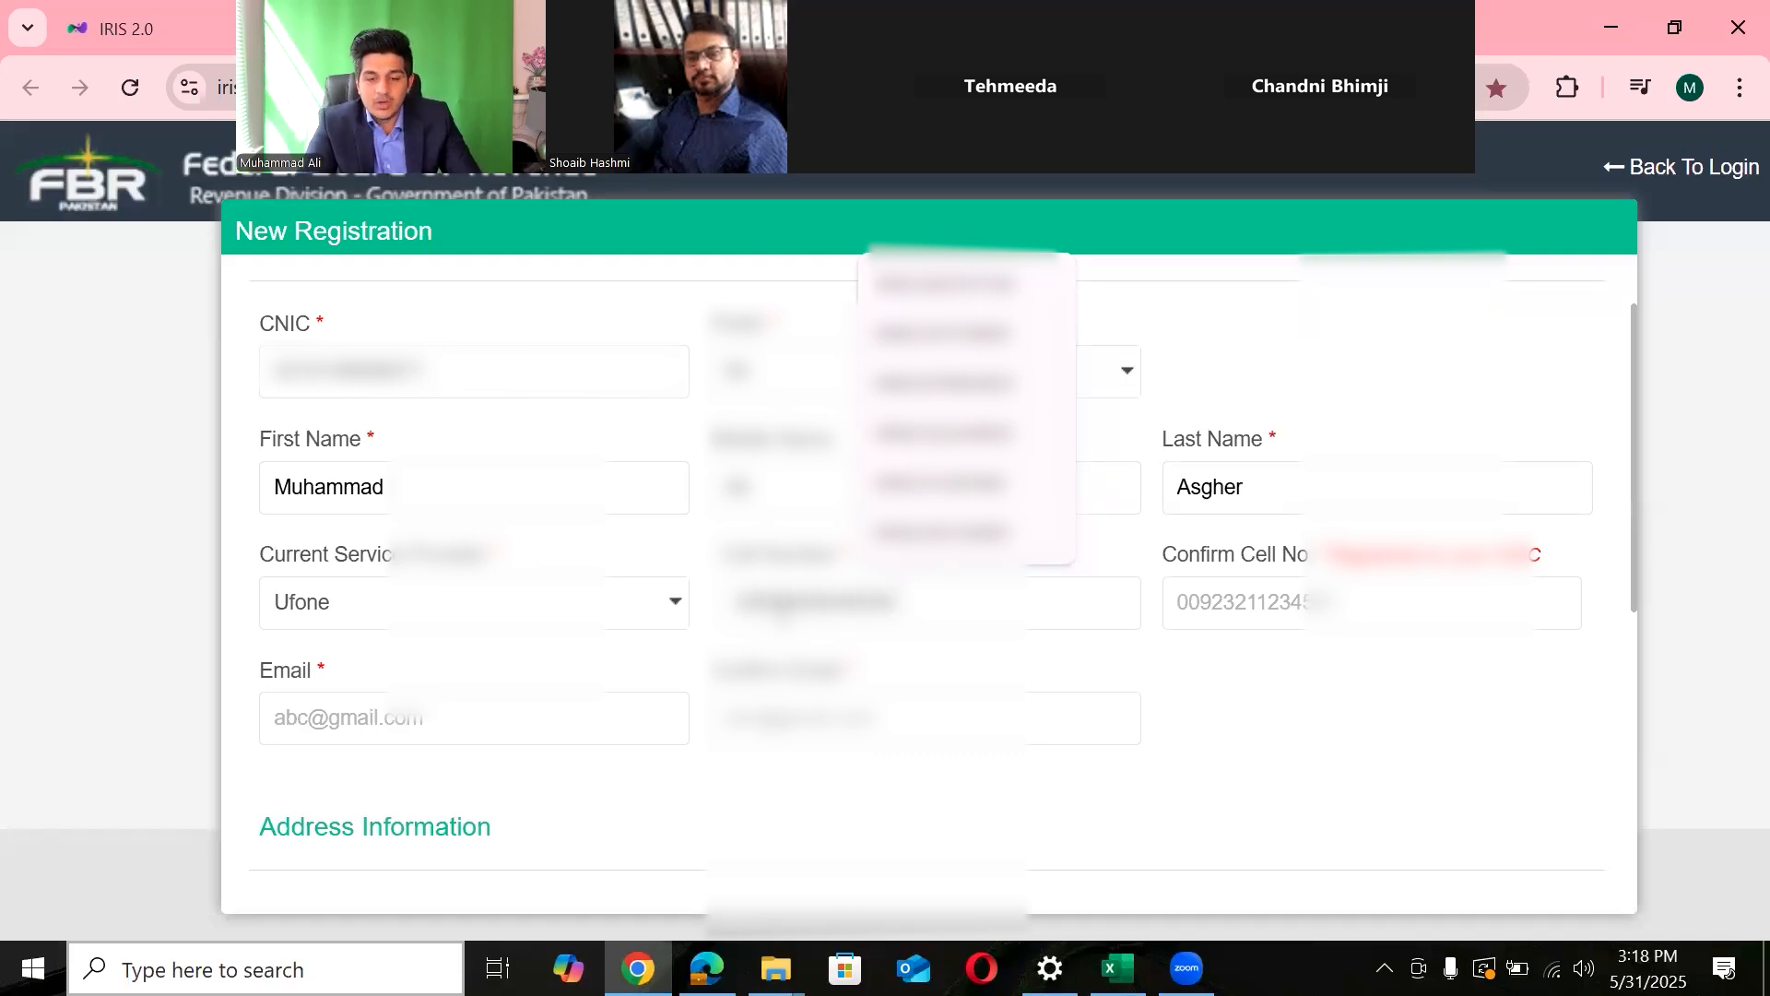
# - Enter the cell number again in Confirm Cell No., fixing its leading digits
pyautogui.click(1244, 616)
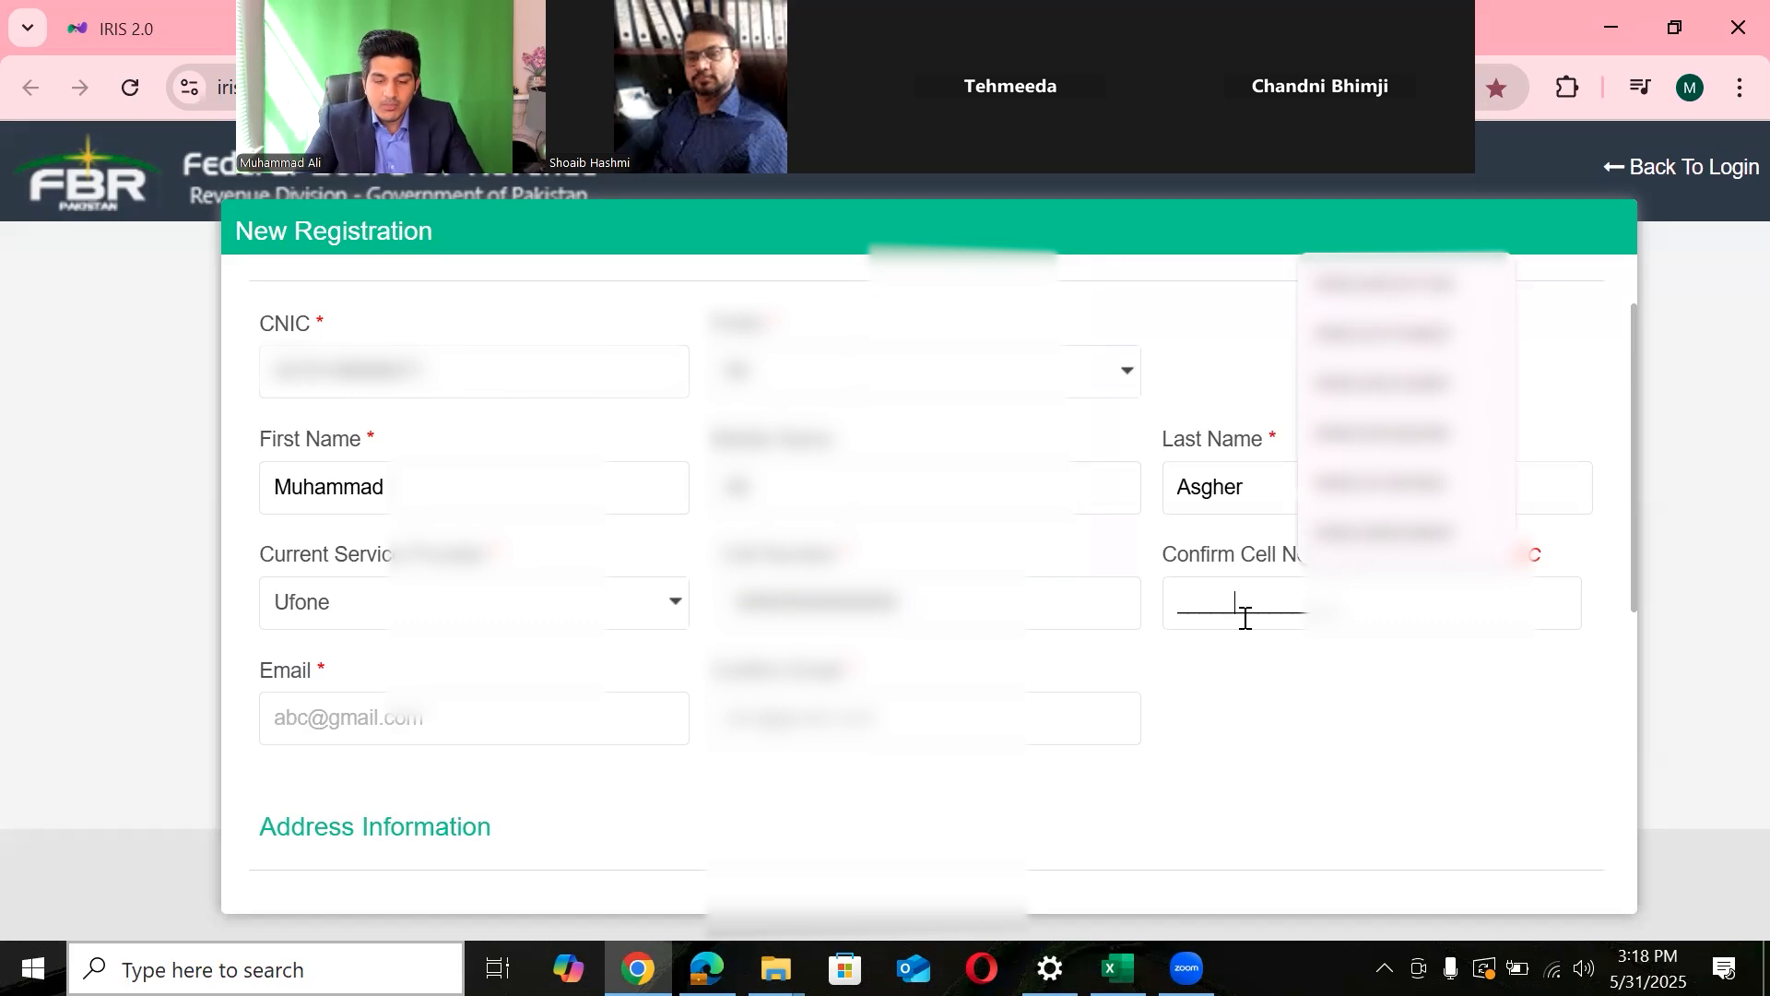
pyautogui.write('00920000000000')
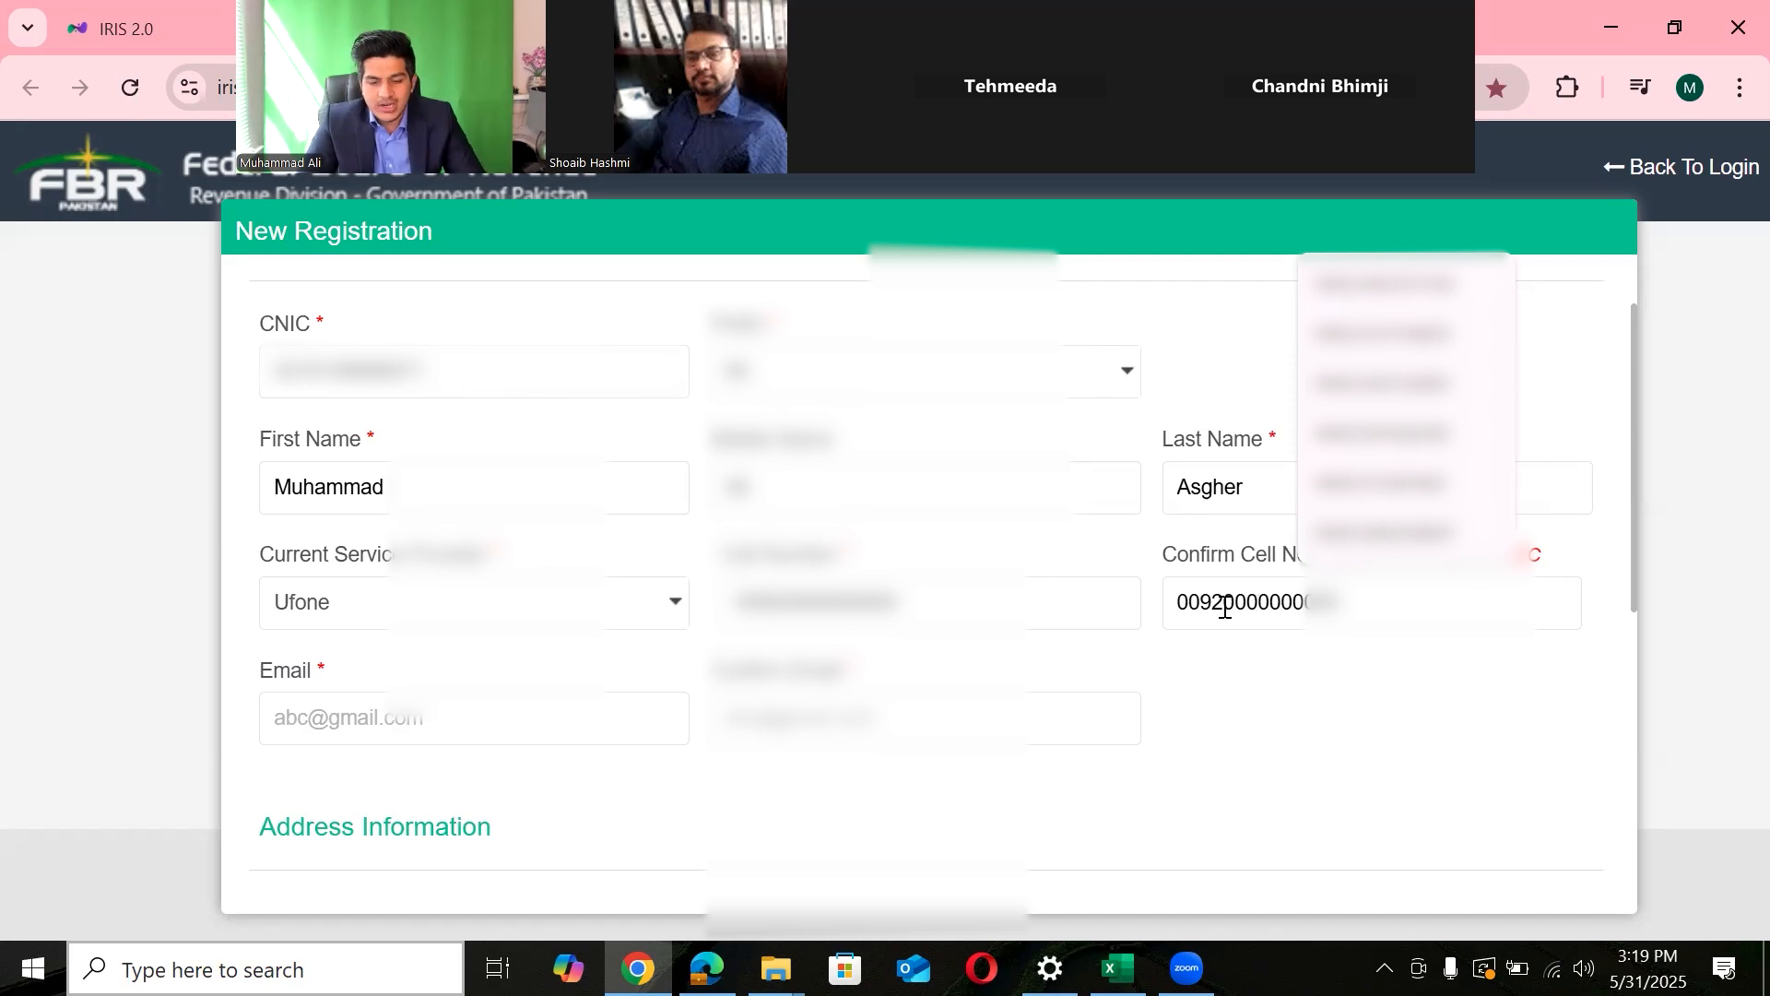
pyautogui.click(1221, 612)
pyautogui.press('BackSpace')
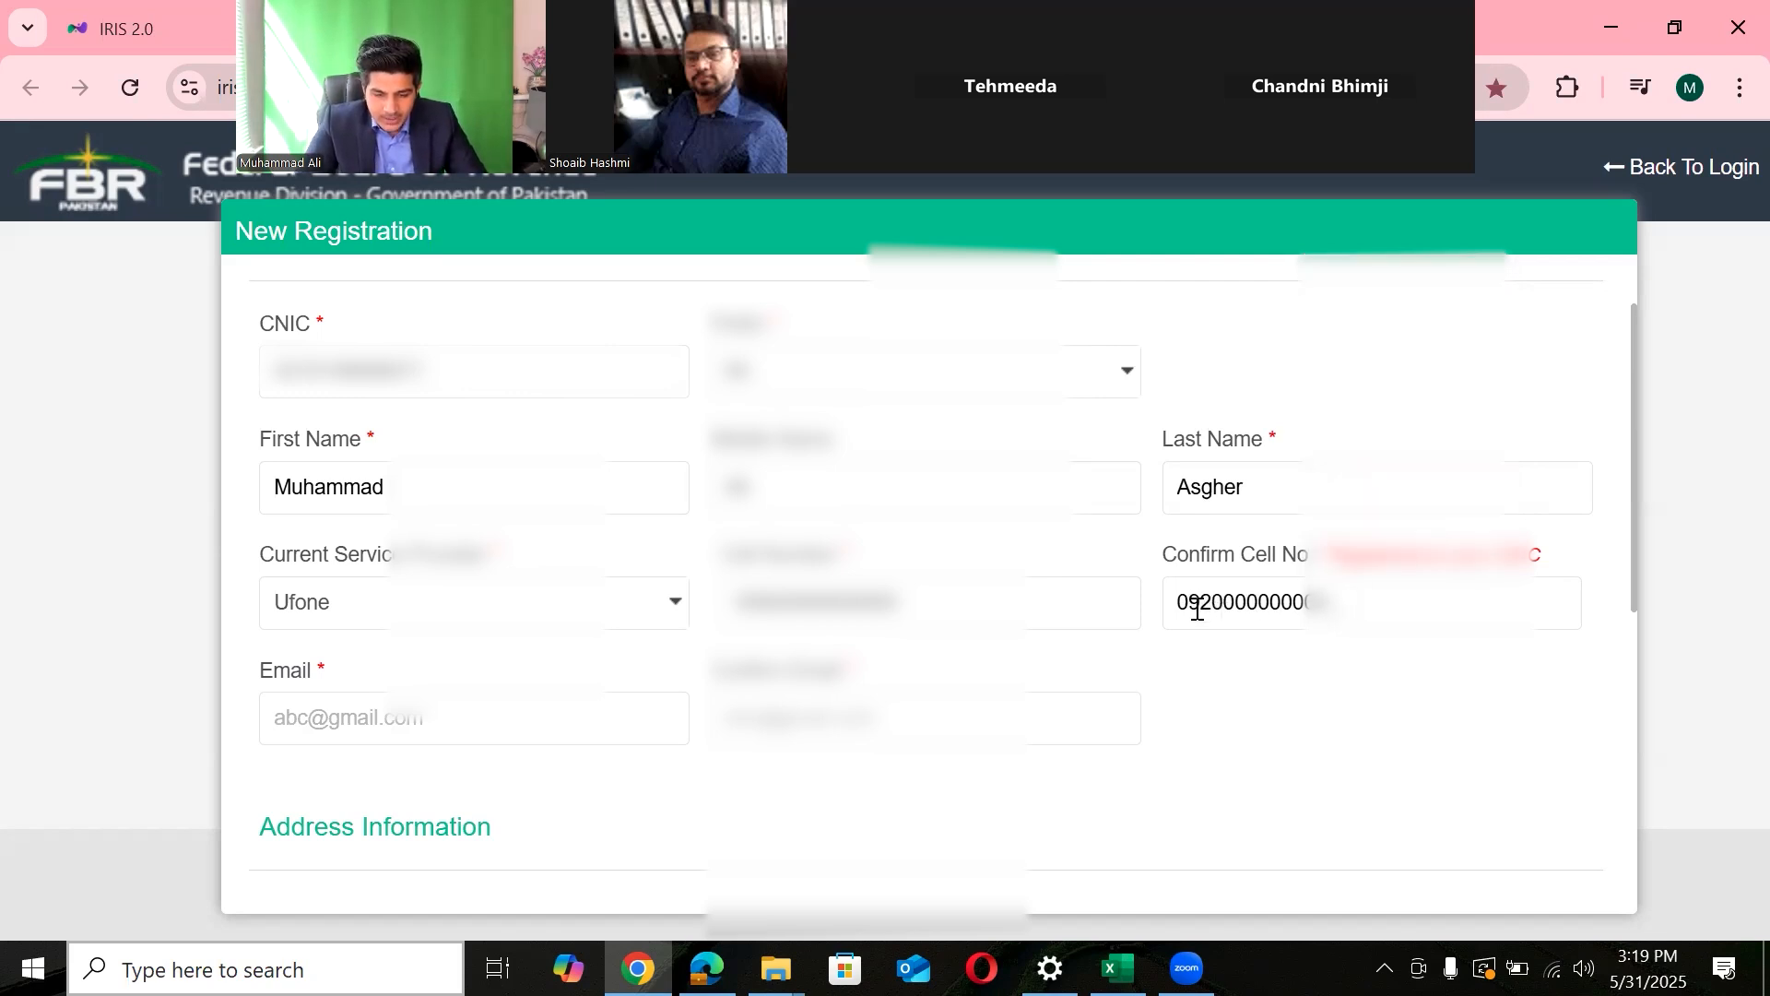
pyautogui.write('0')
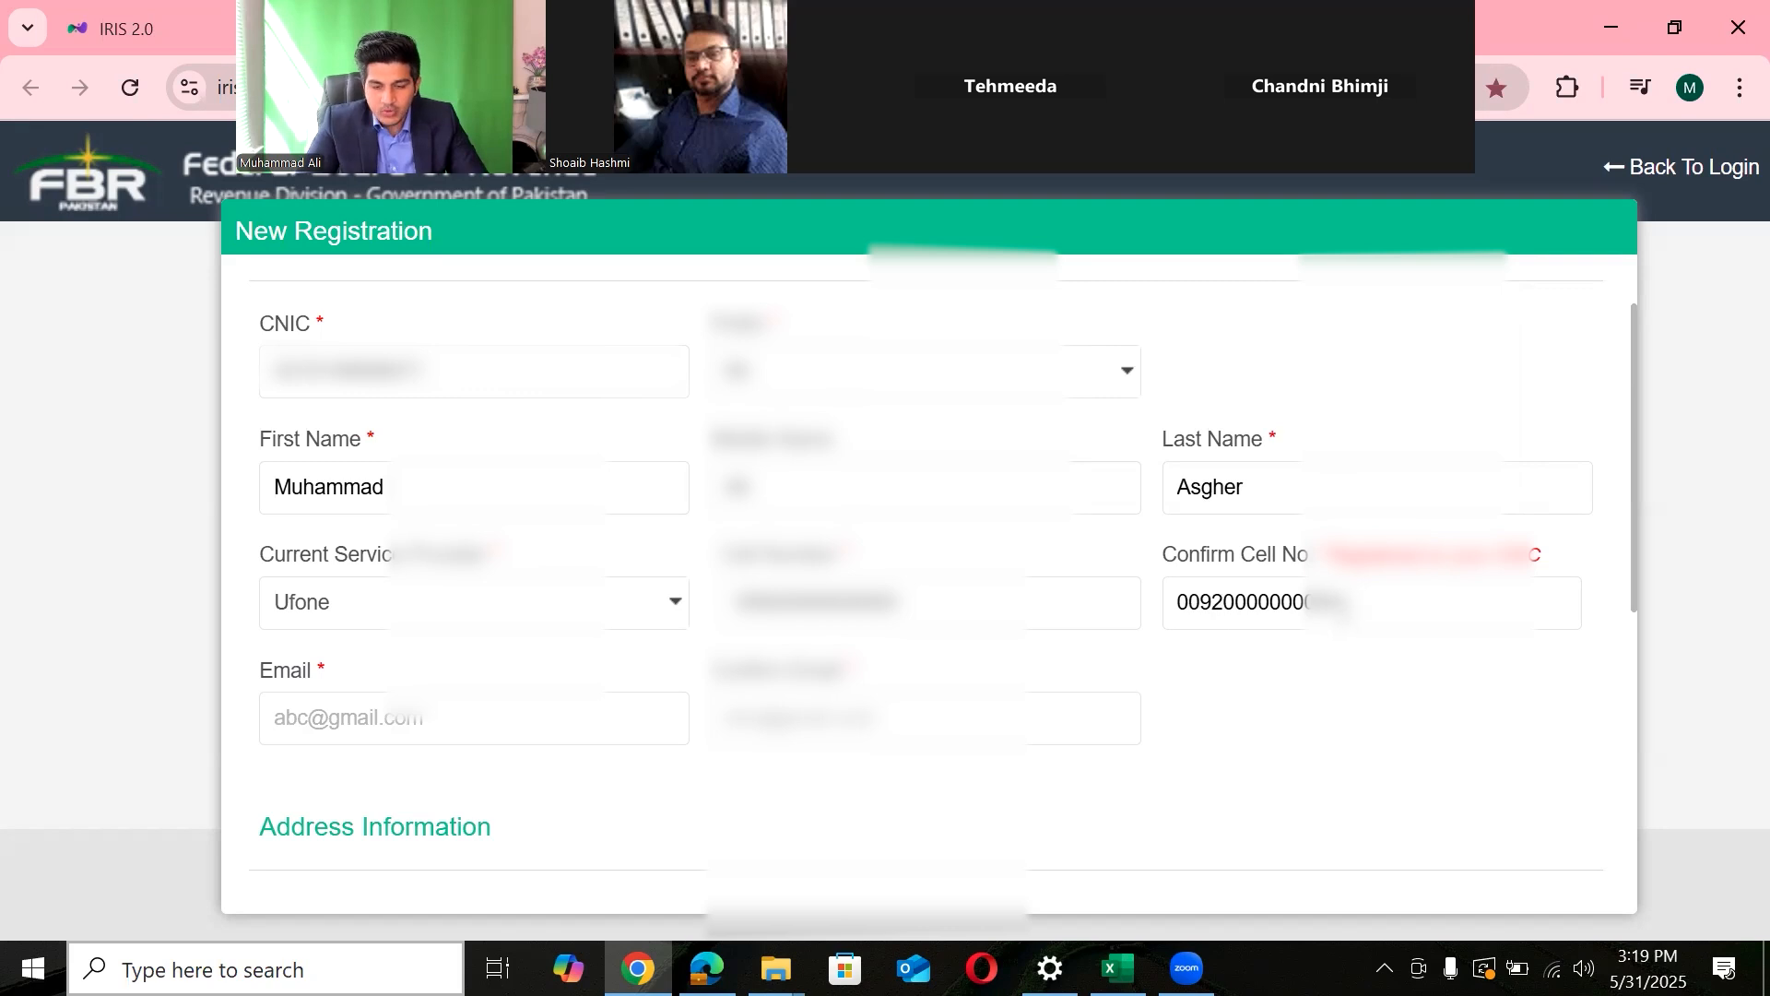
# - Enter the applicant's email address in Email and Confirm Email, then scroll to Address Information
pyautogui.click(431, 728)
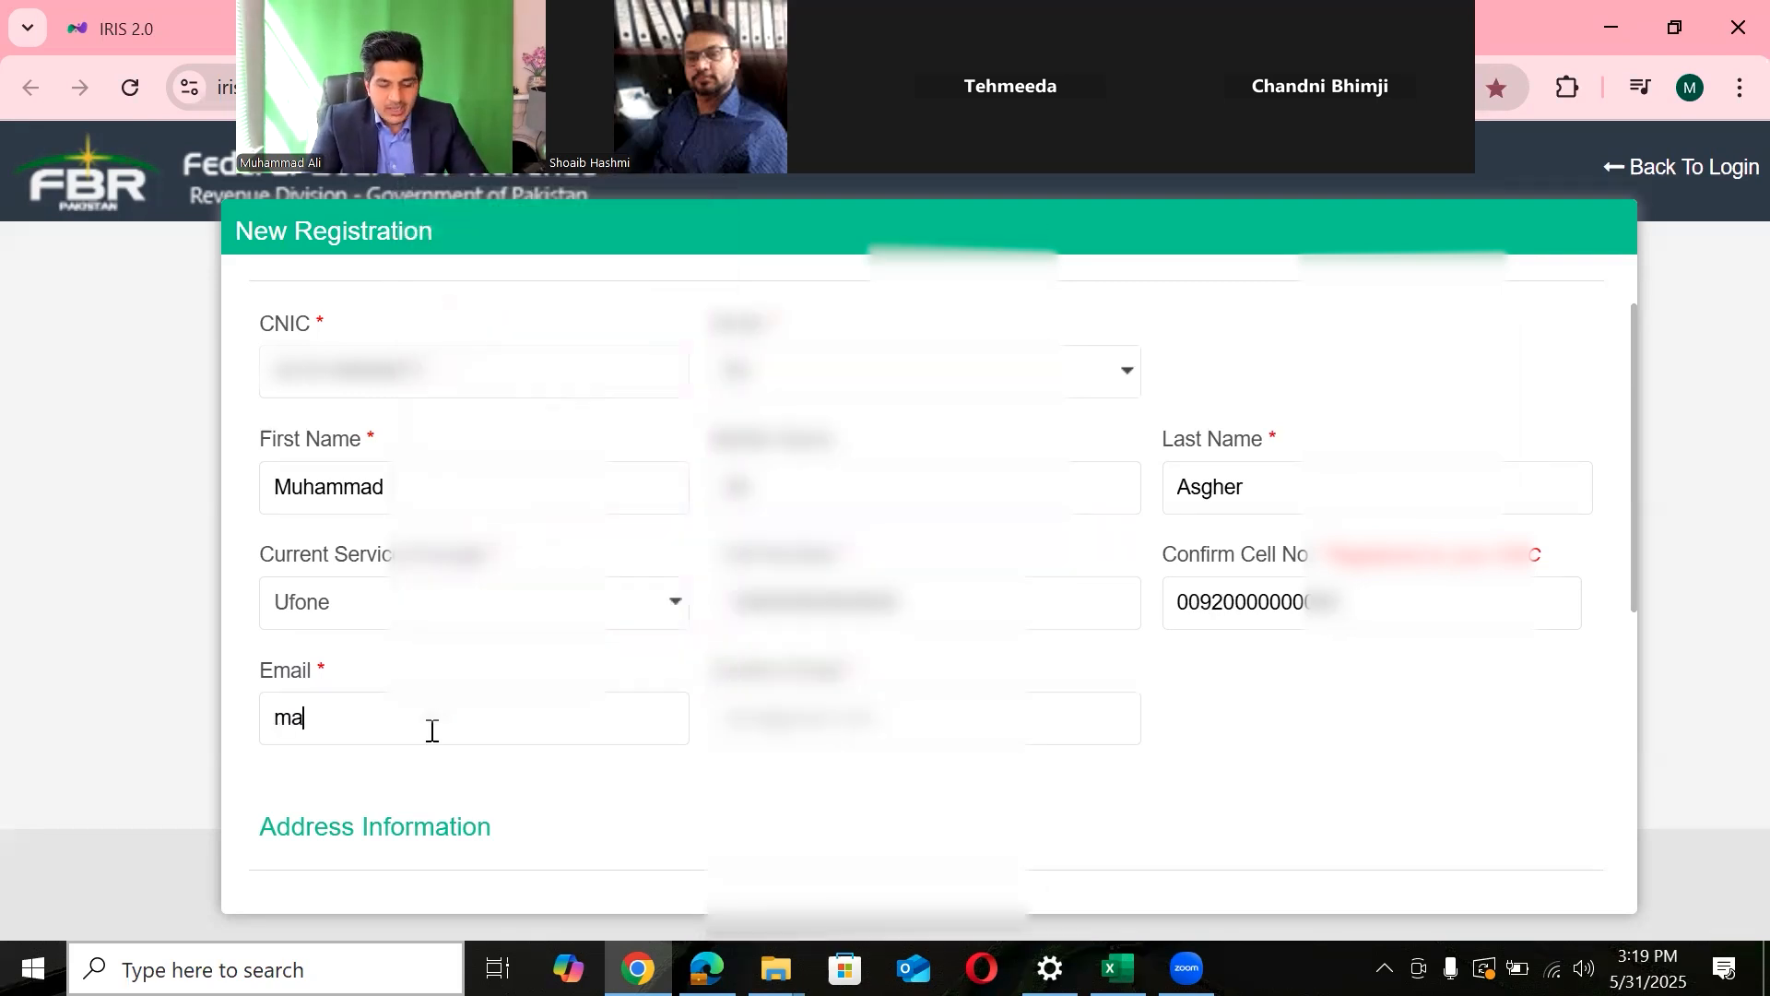
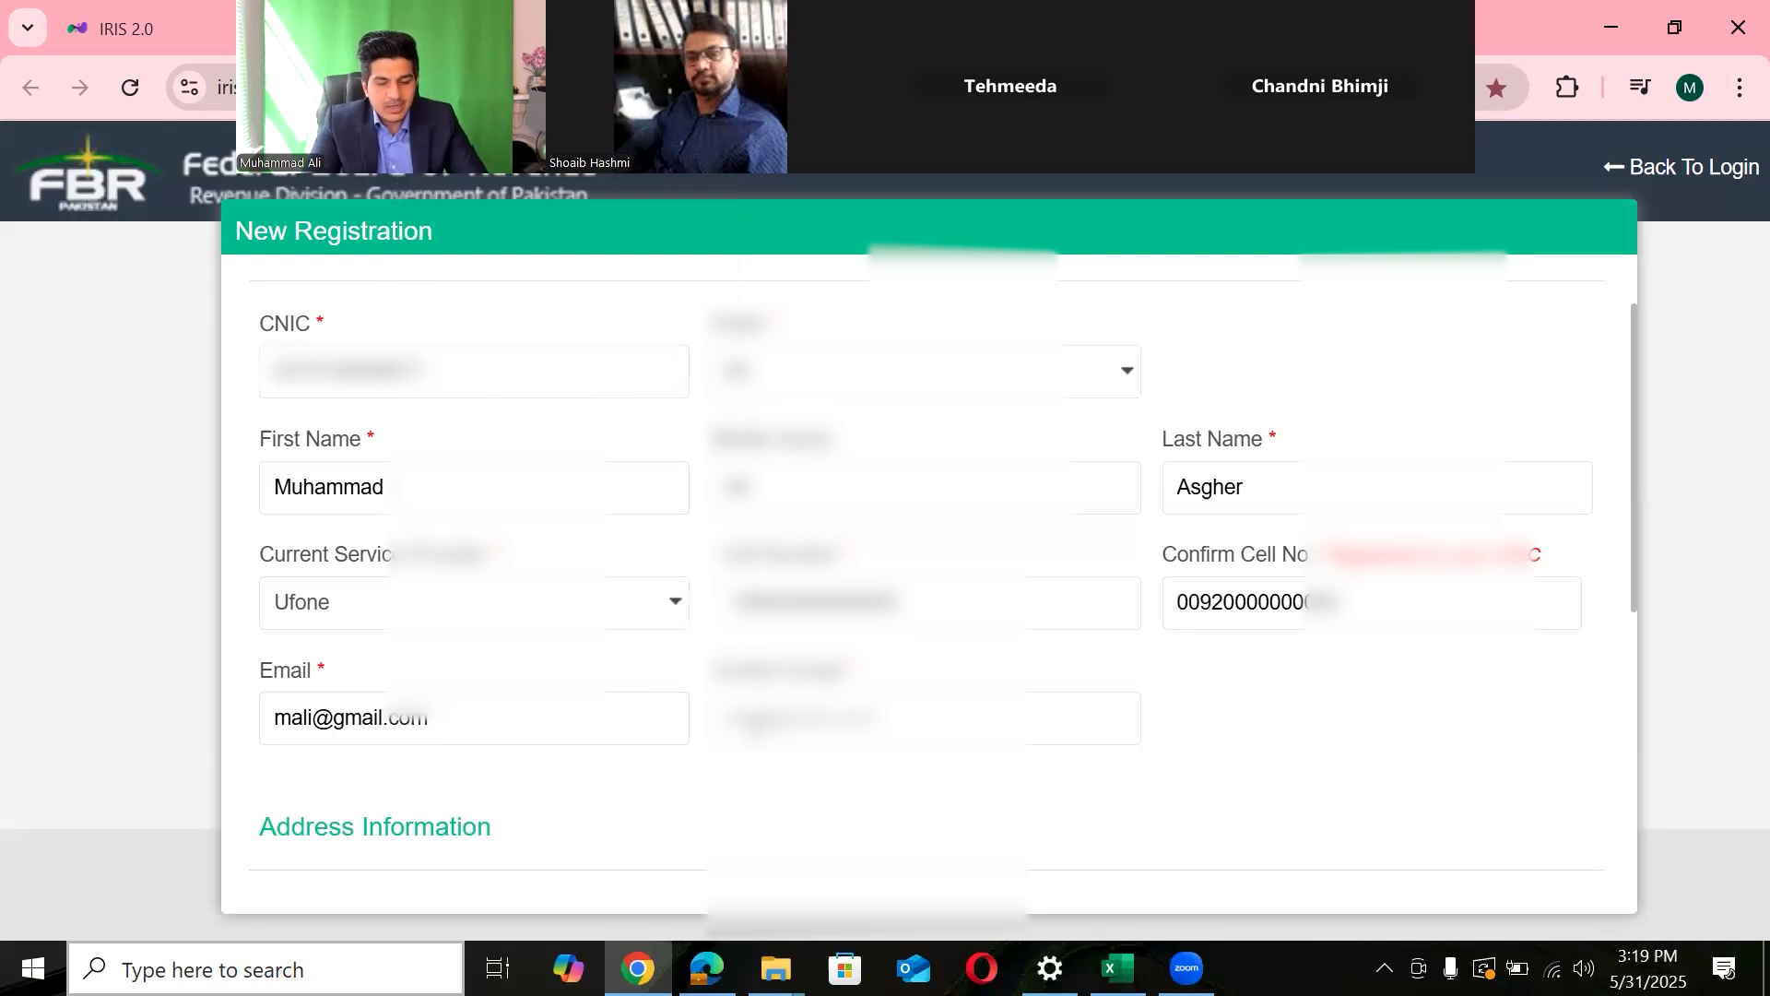
pyautogui.click(756, 728)
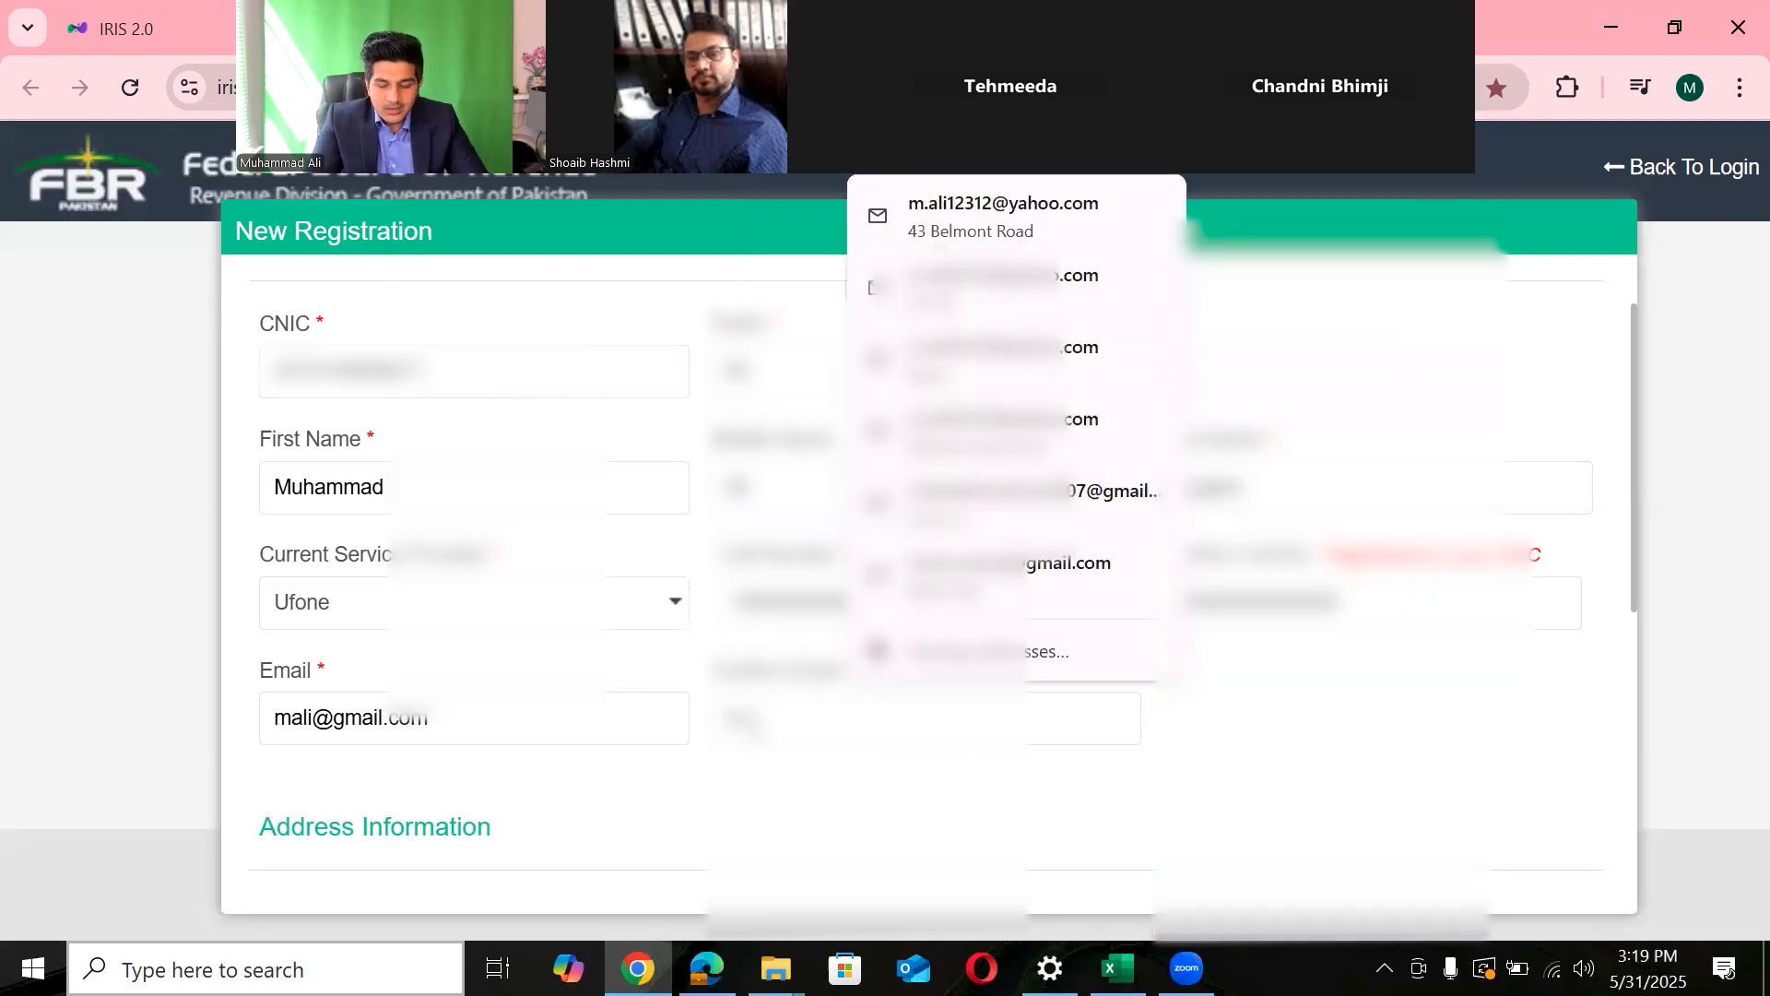
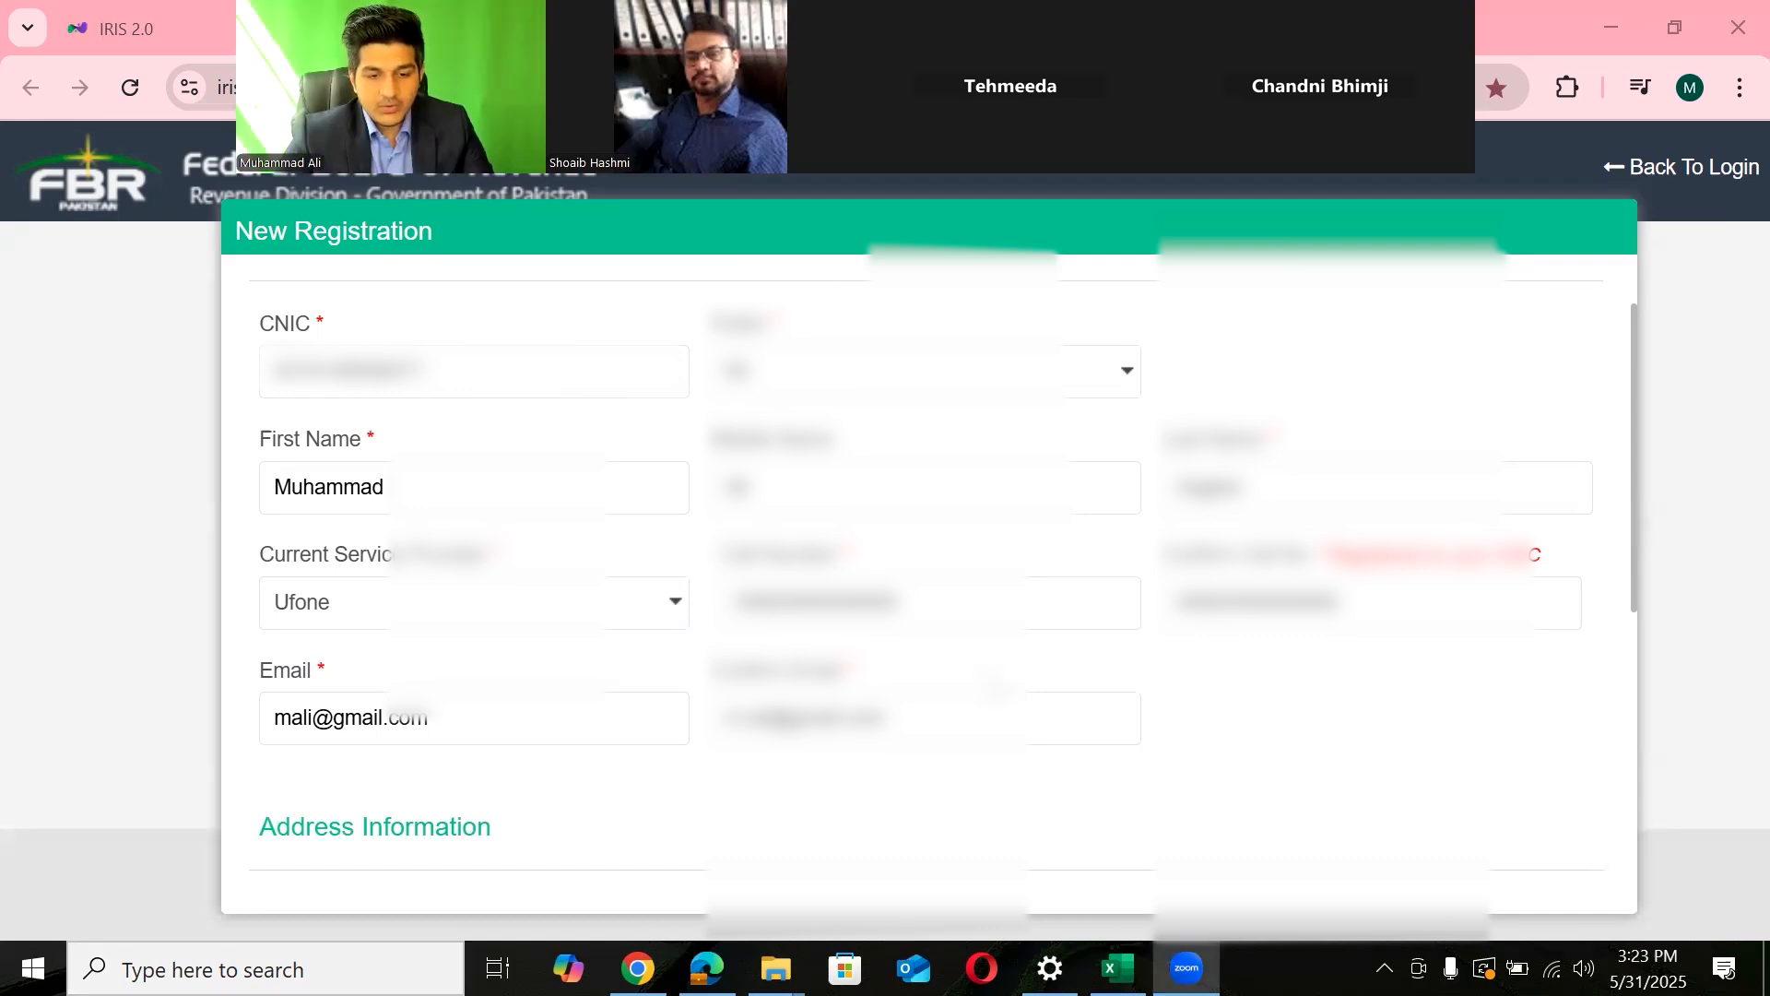
pyautogui.moveTo(1619, 403); pyautogui.dragTo(1632, 696)
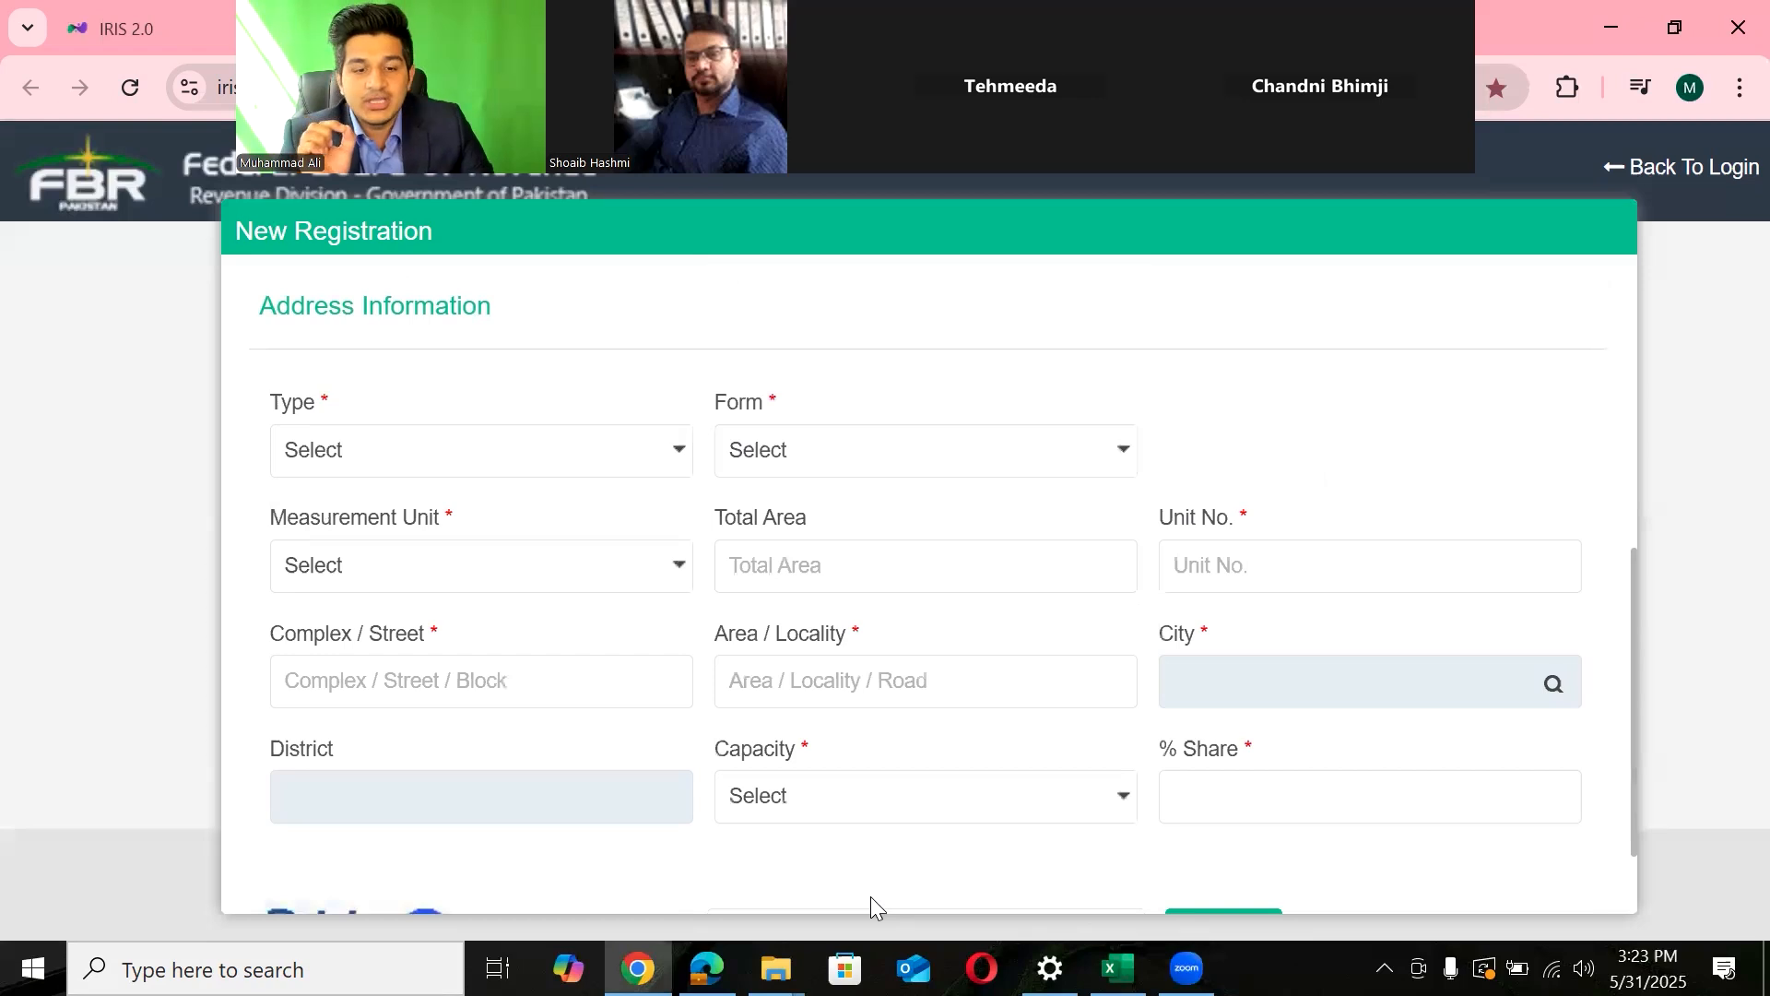
pyautogui.hotkey('alt', 'Tab')
pyautogui.hotkey('alt', 'Tab')
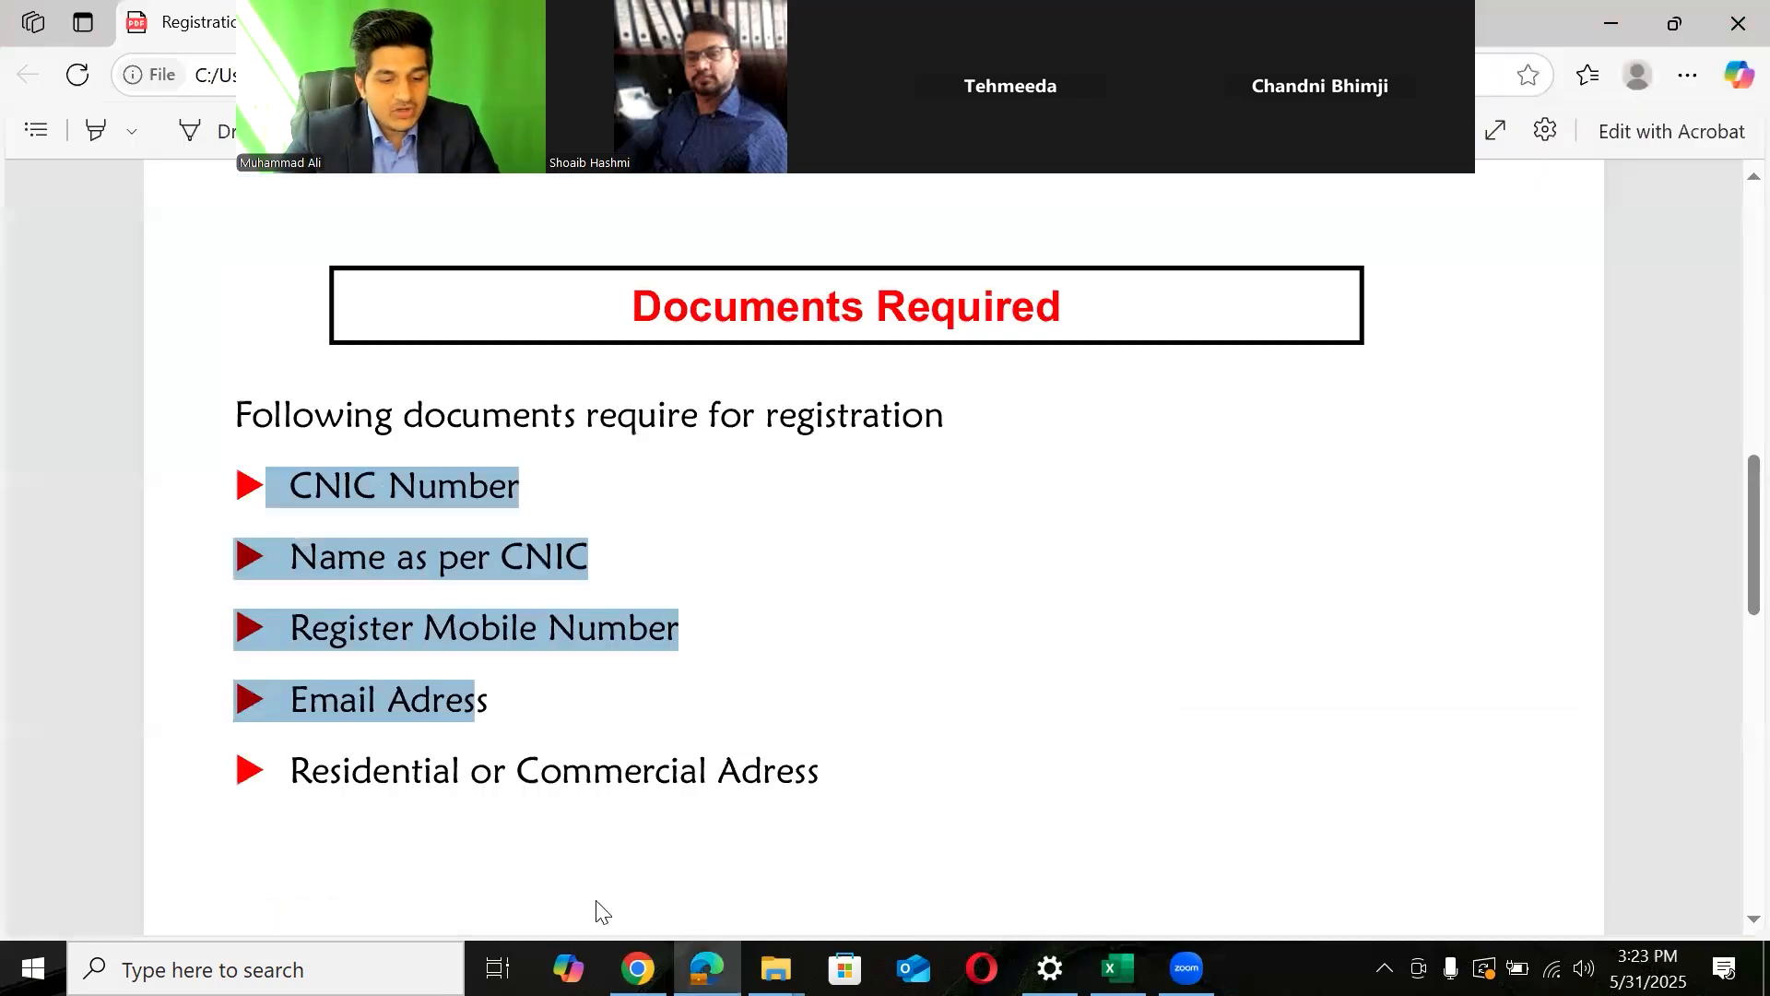
# - Highlight the 'Residential or Commercial Adress' requirement in the PDF, then return to the form
pyautogui.moveTo(285, 777); pyautogui.dragTo(830, 787)
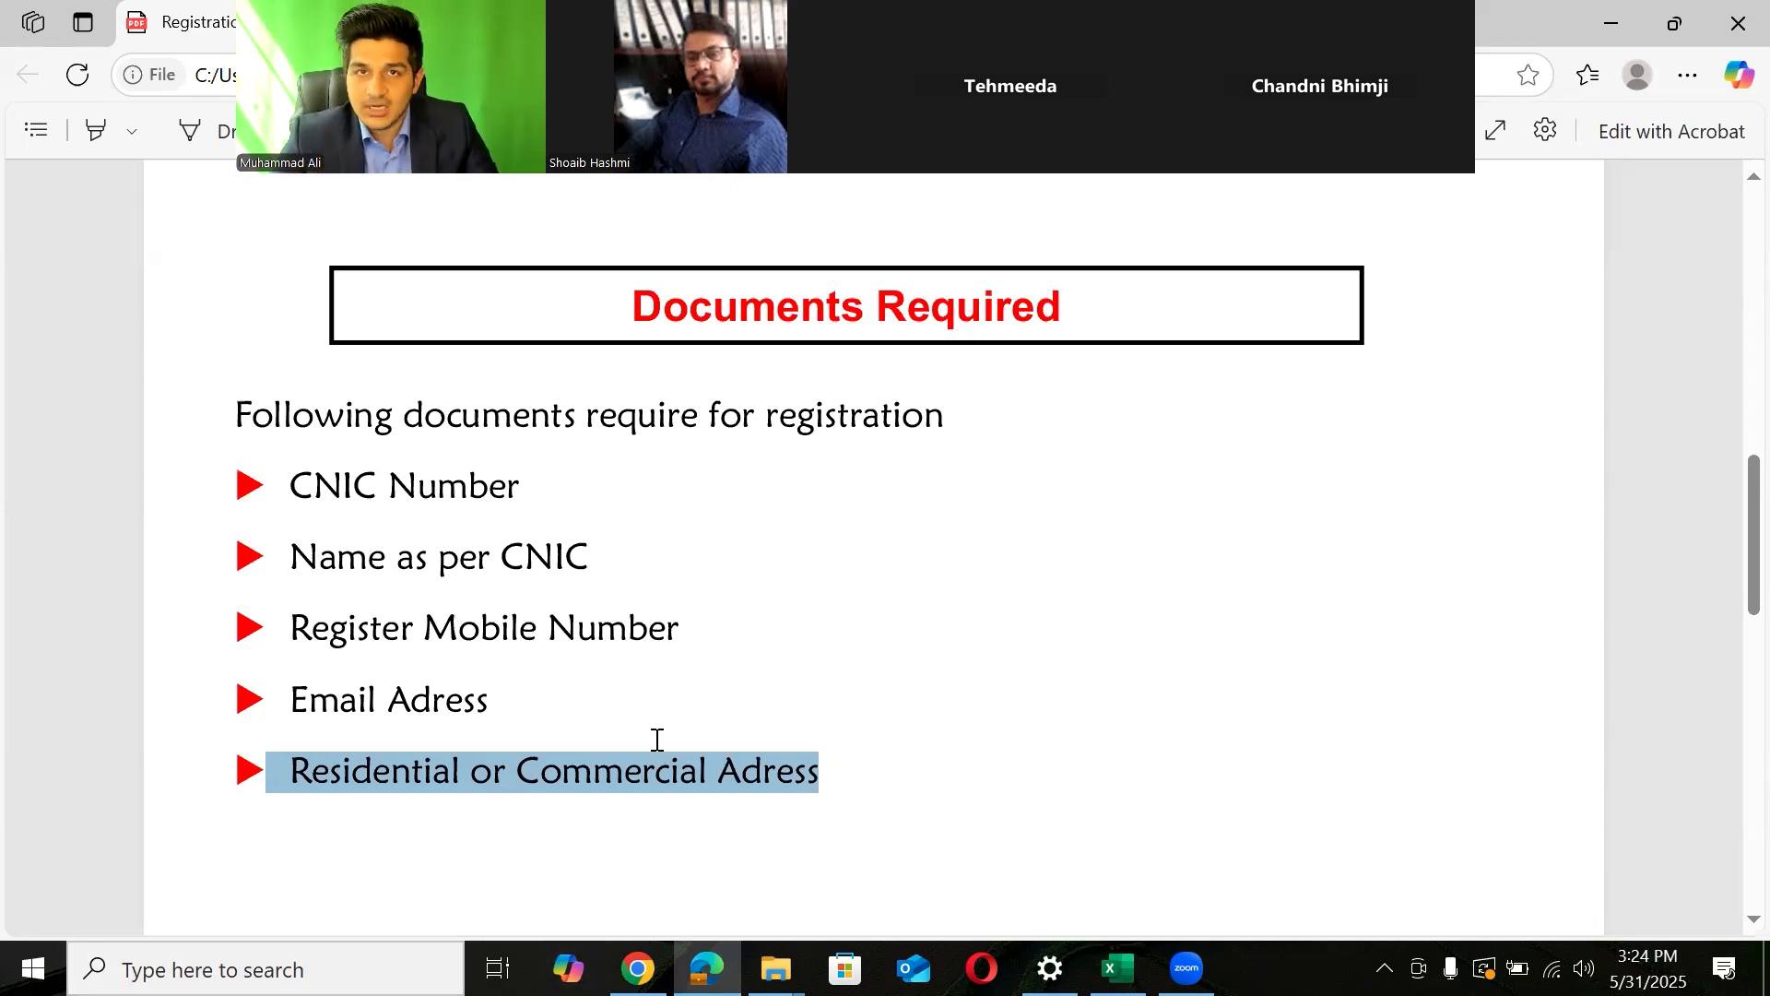
pyautogui.hotkey('alt', 'Tab')
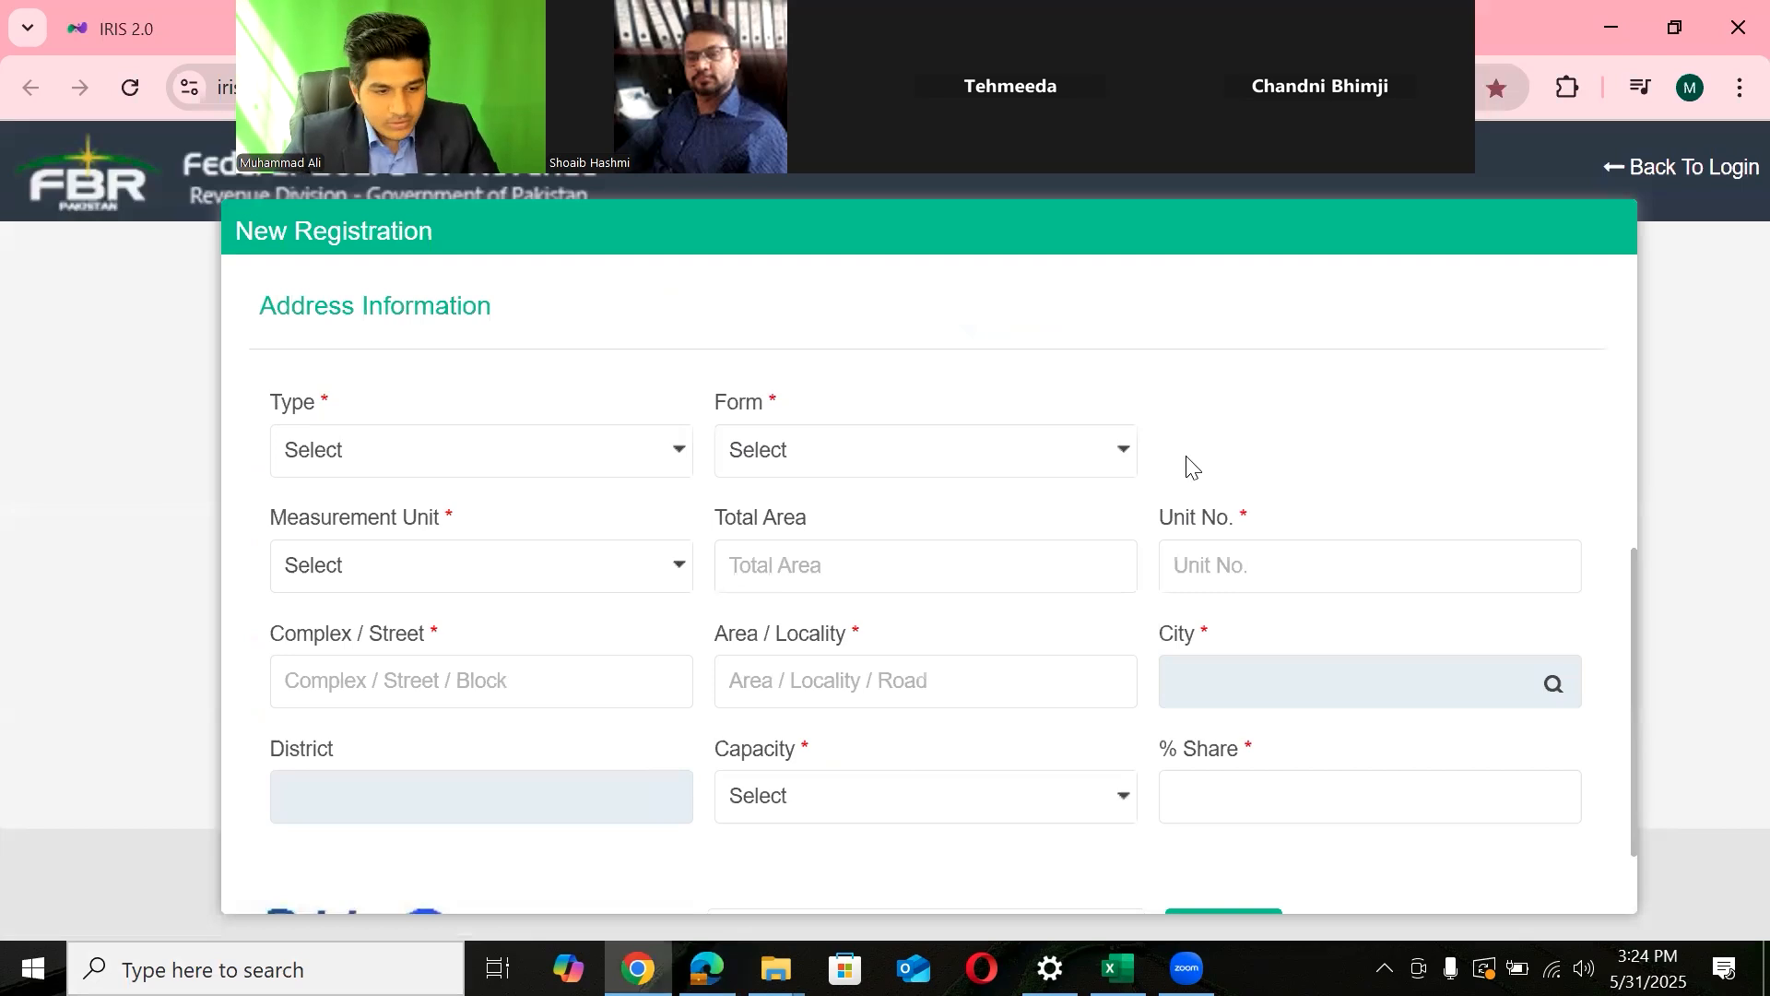
# - Set Type to Residential Property, Form to Apartment and Measurement Unit to Other
pyautogui.click(578, 461)
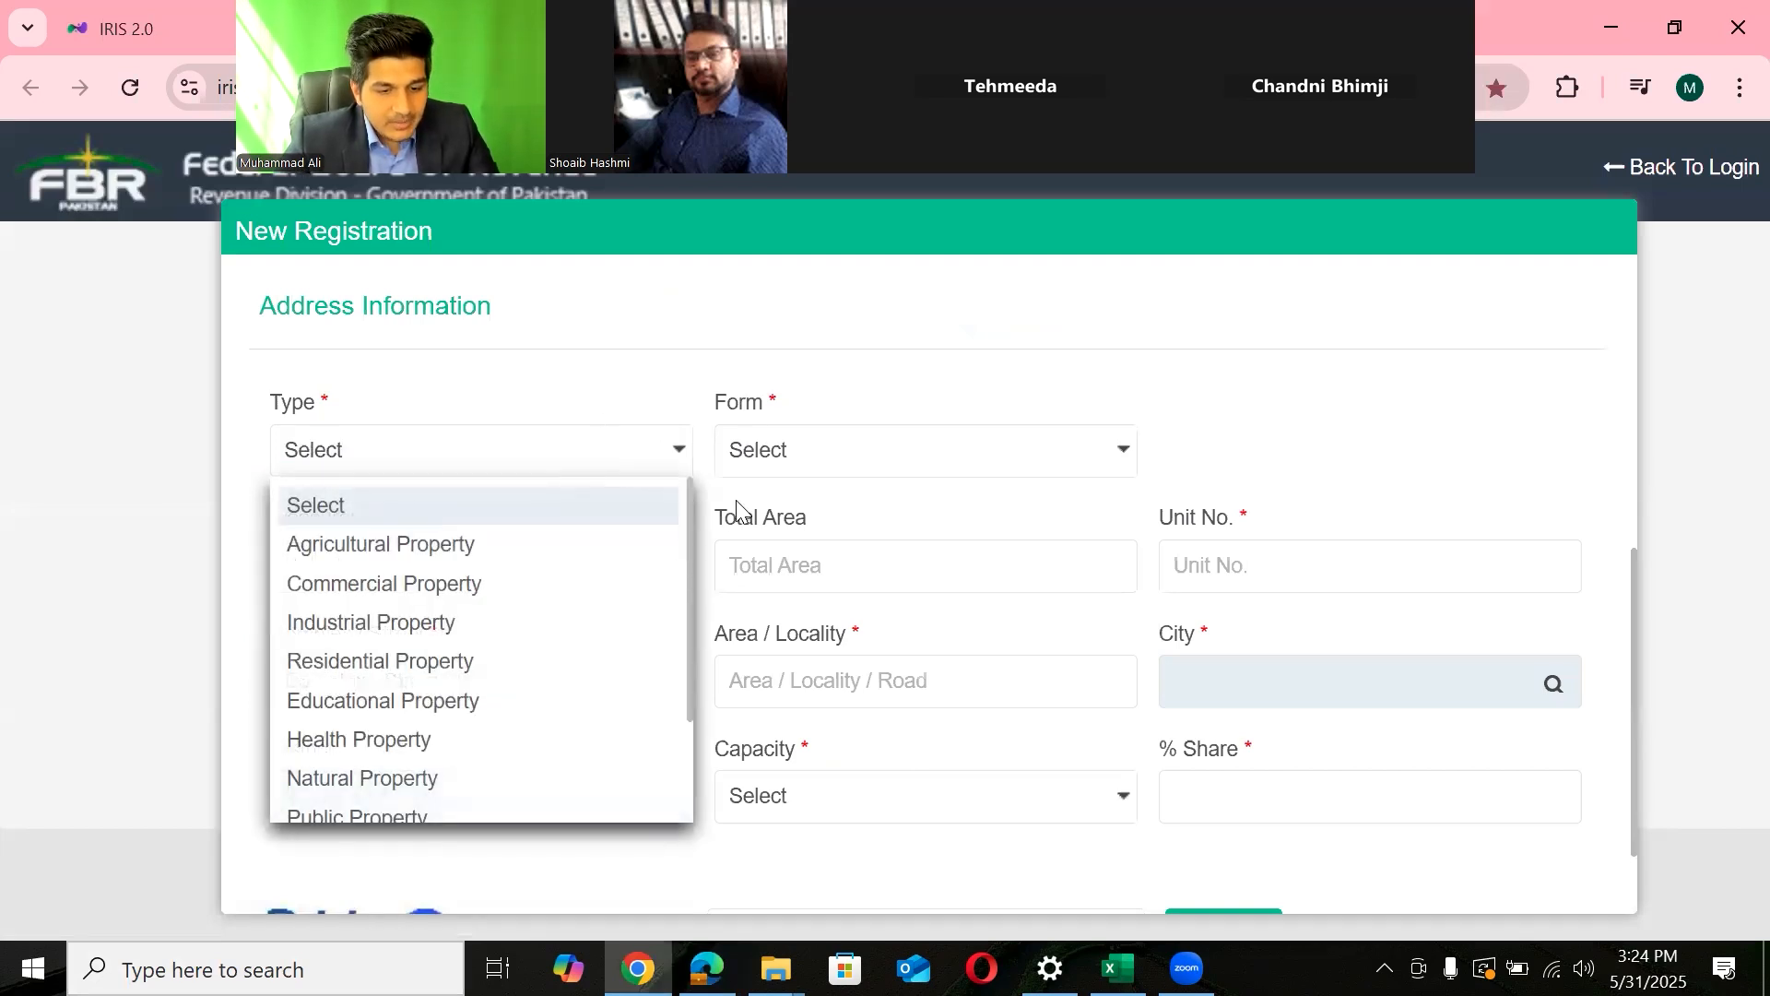
pyautogui.moveTo(689, 518); pyautogui.dragTo(688, 535)
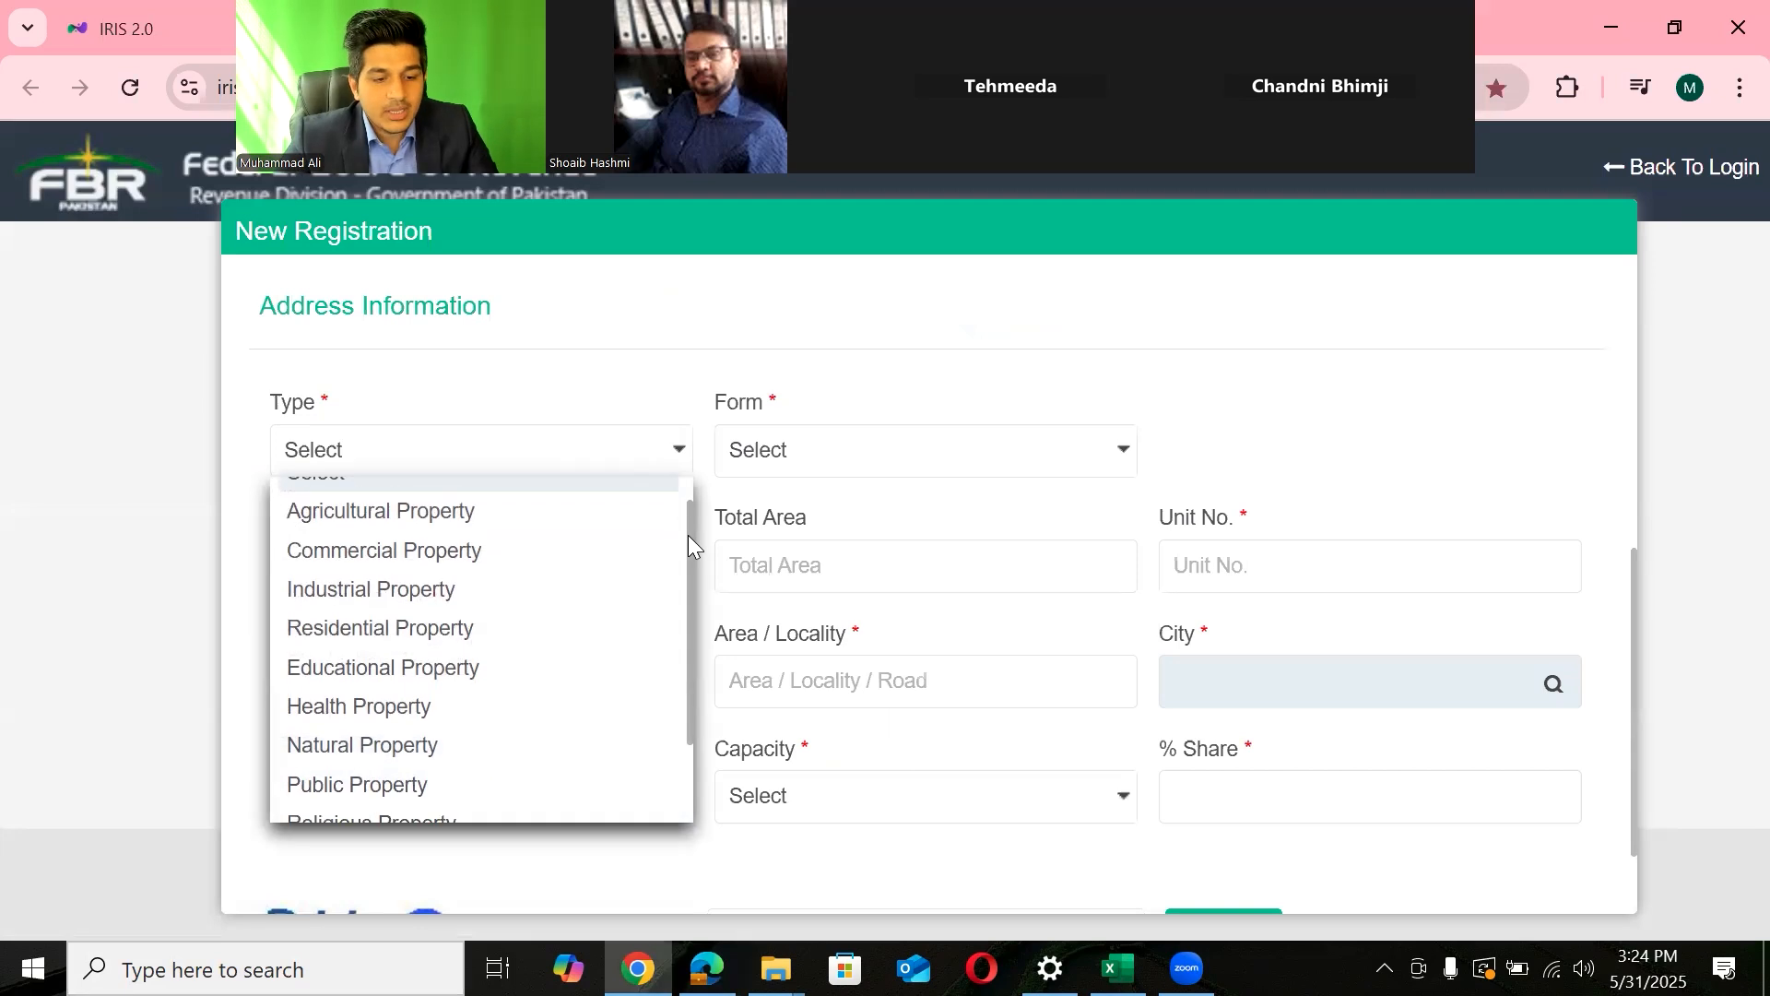
pyautogui.click(378, 627)
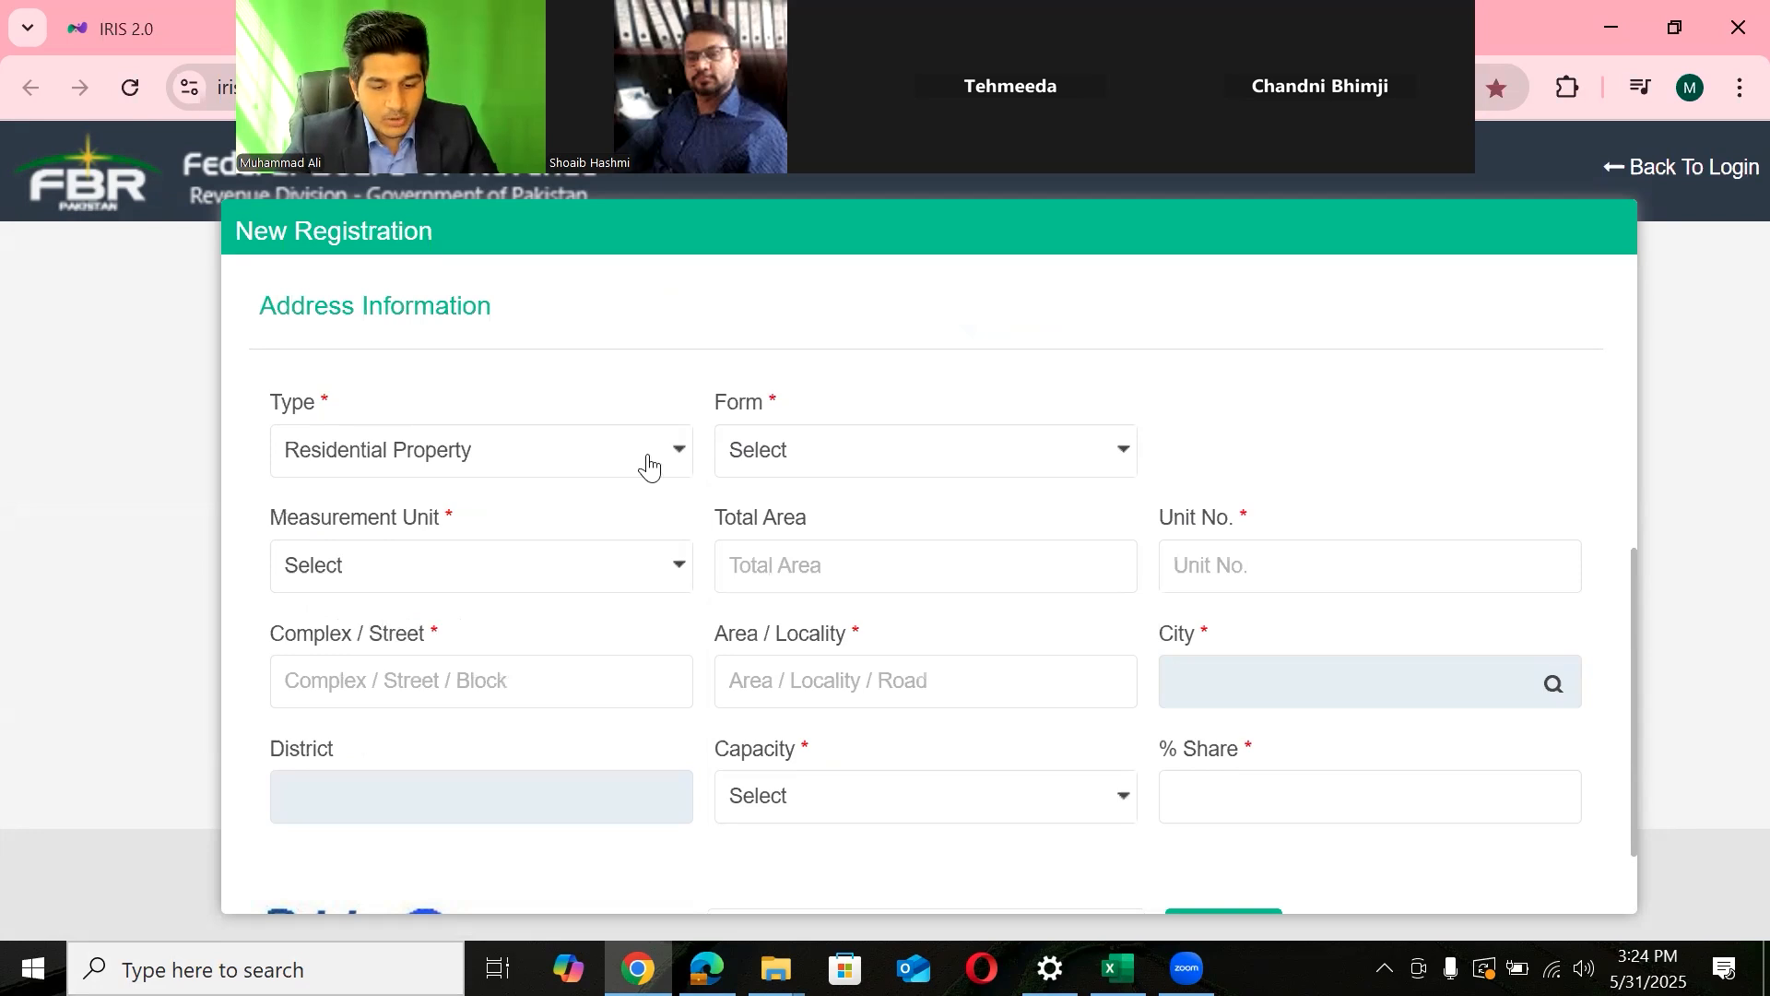
pyautogui.click(1021, 458)
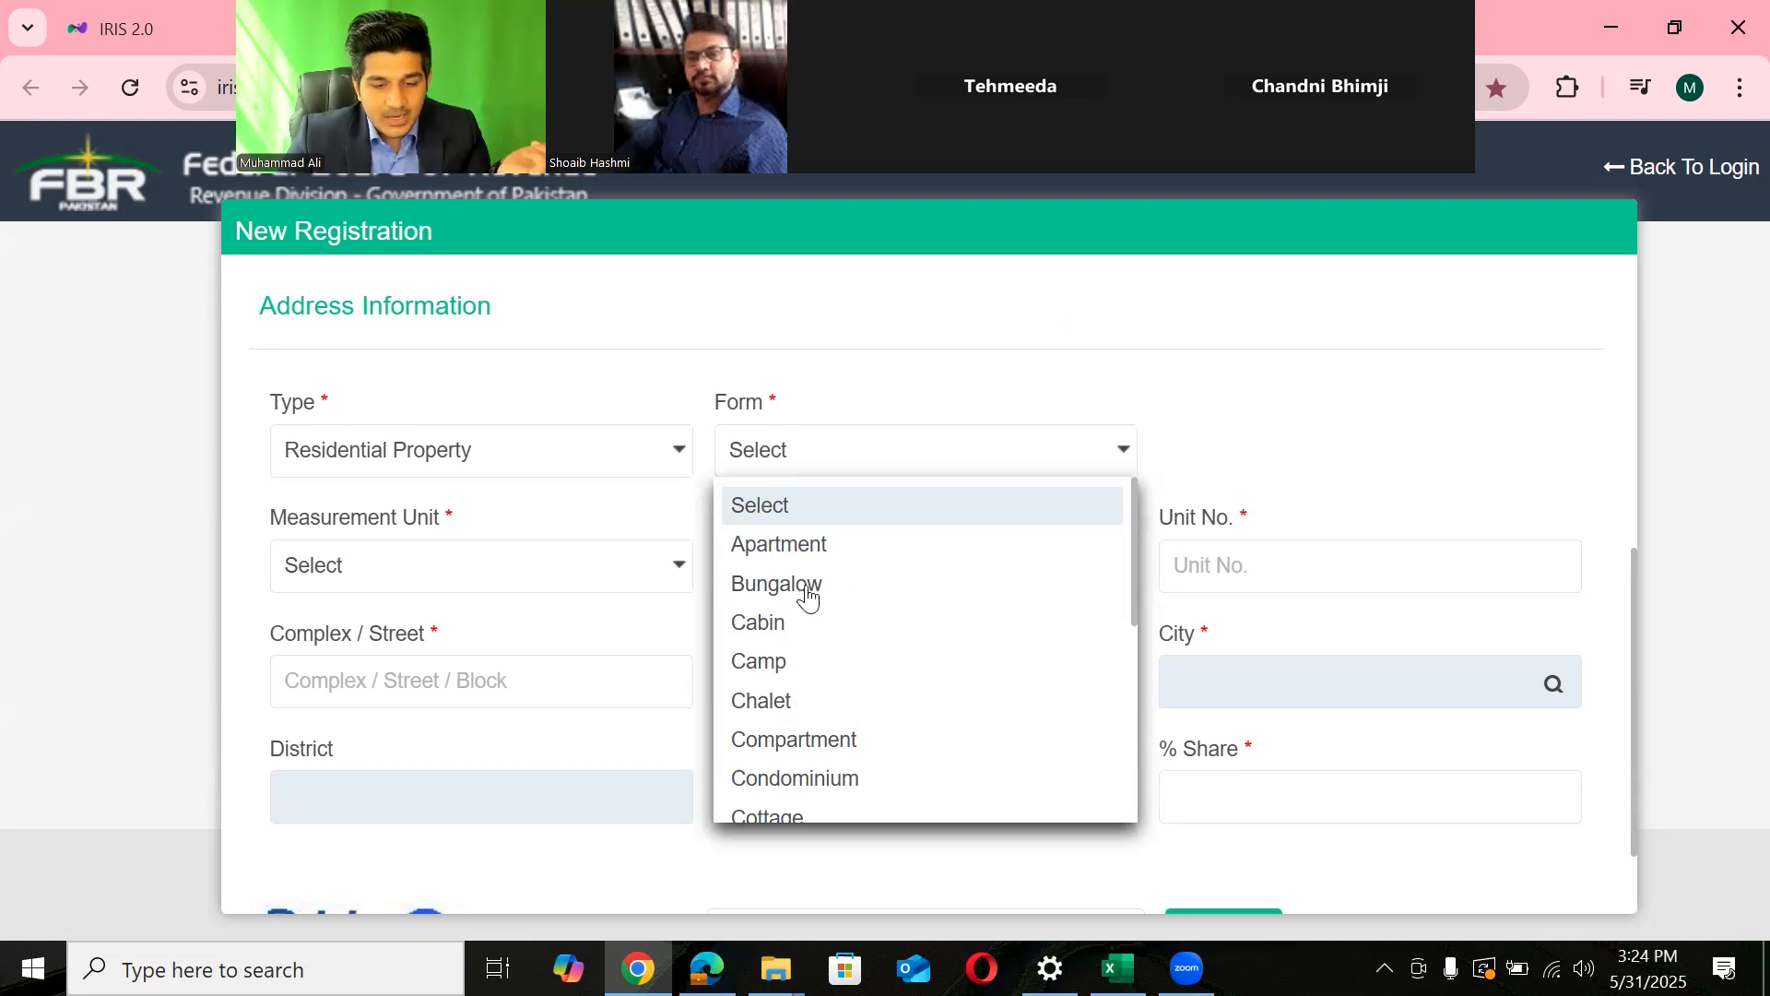
pyautogui.click(808, 546)
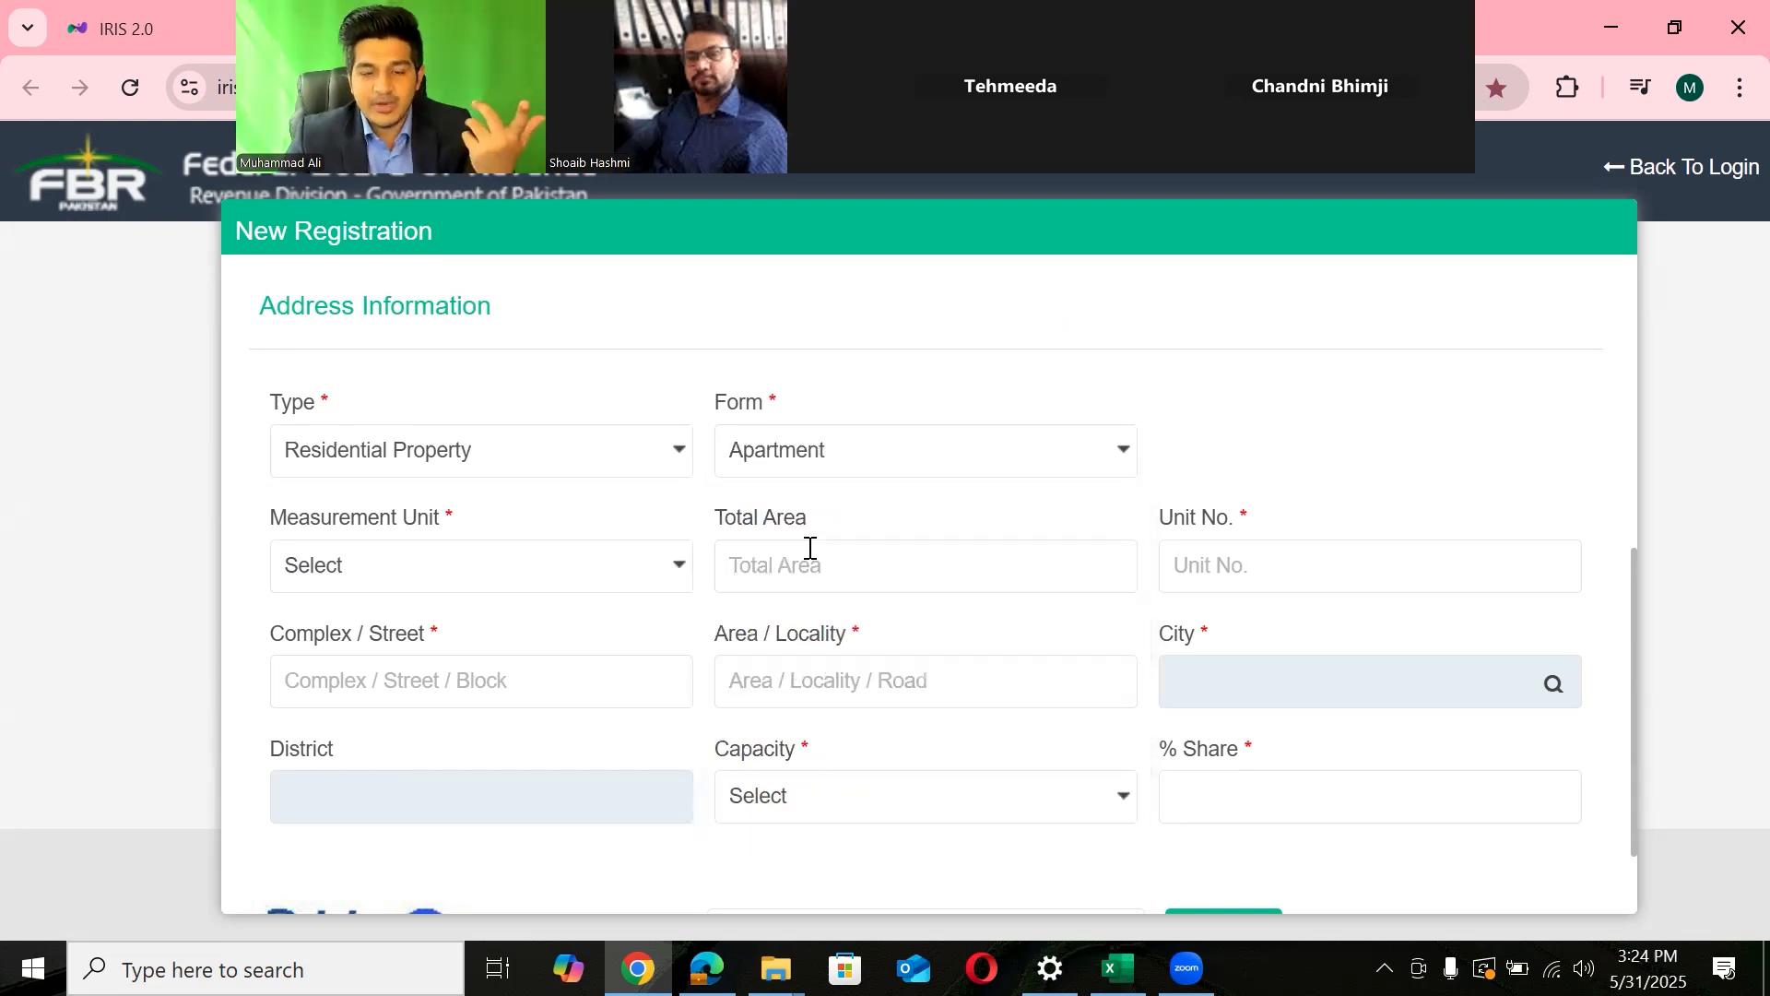
pyautogui.click(607, 590)
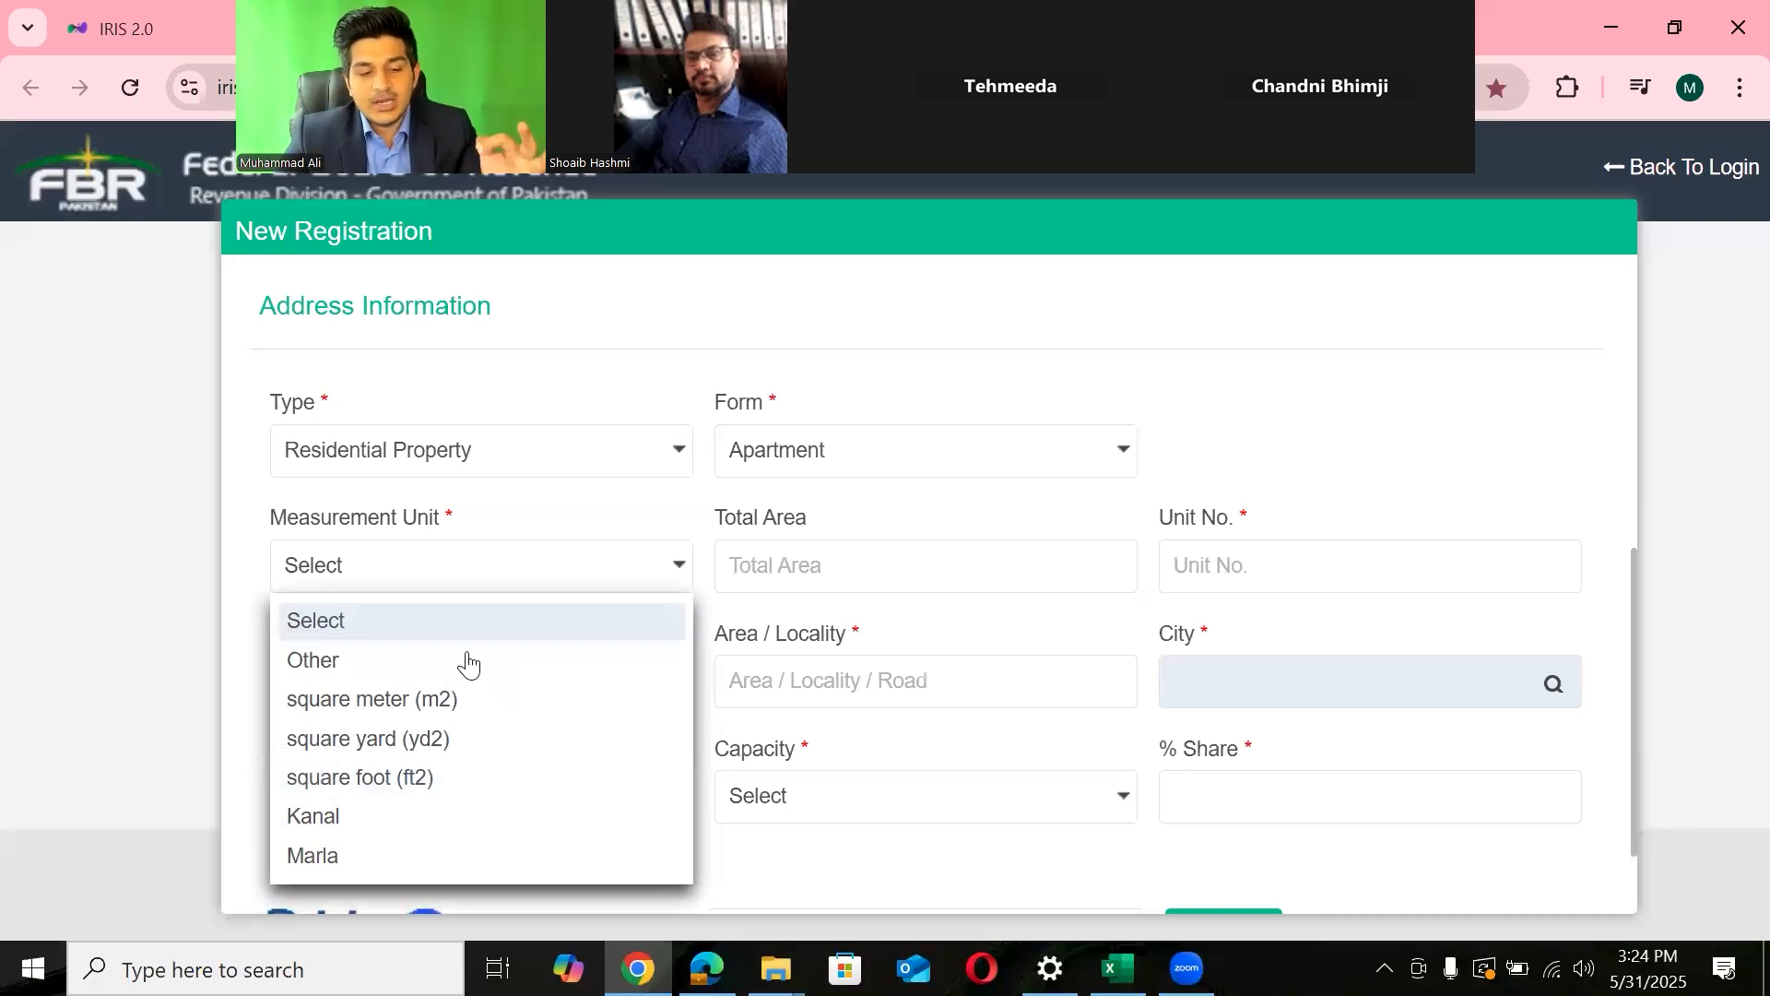
pyautogui.click(327, 662)
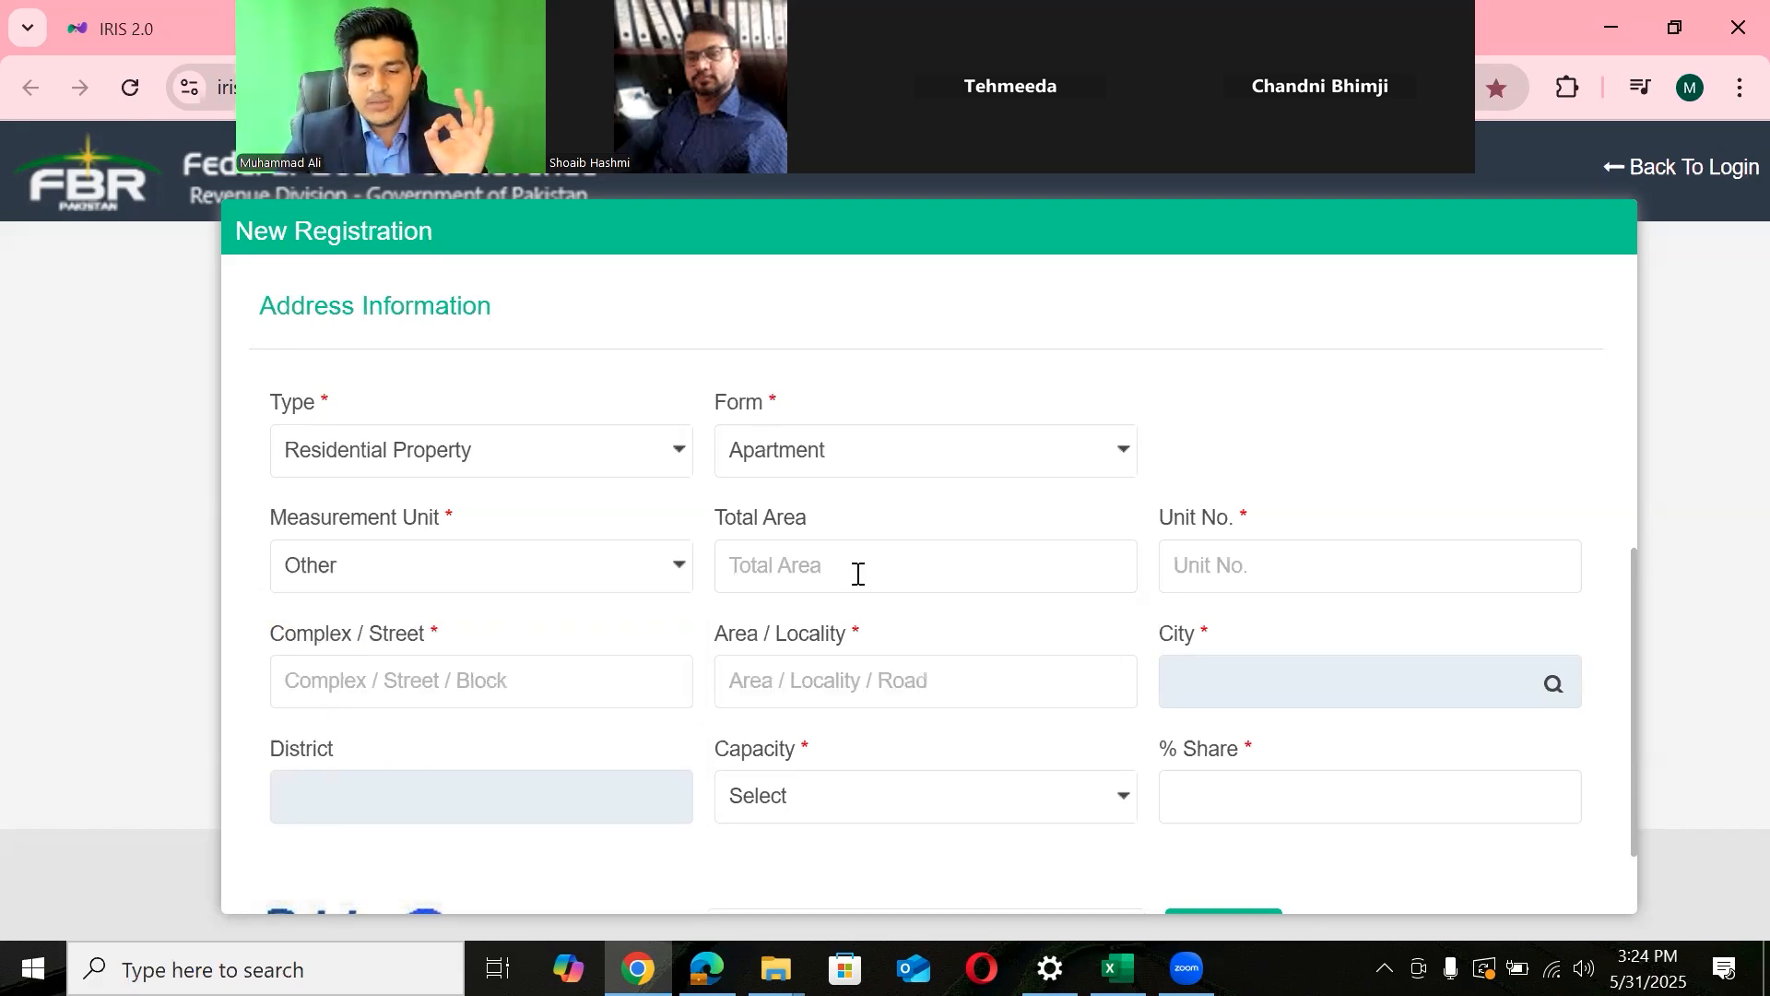
# - Enter the apartment's unit number, correcting a mistyped digit
pyautogui.click(1270, 581)
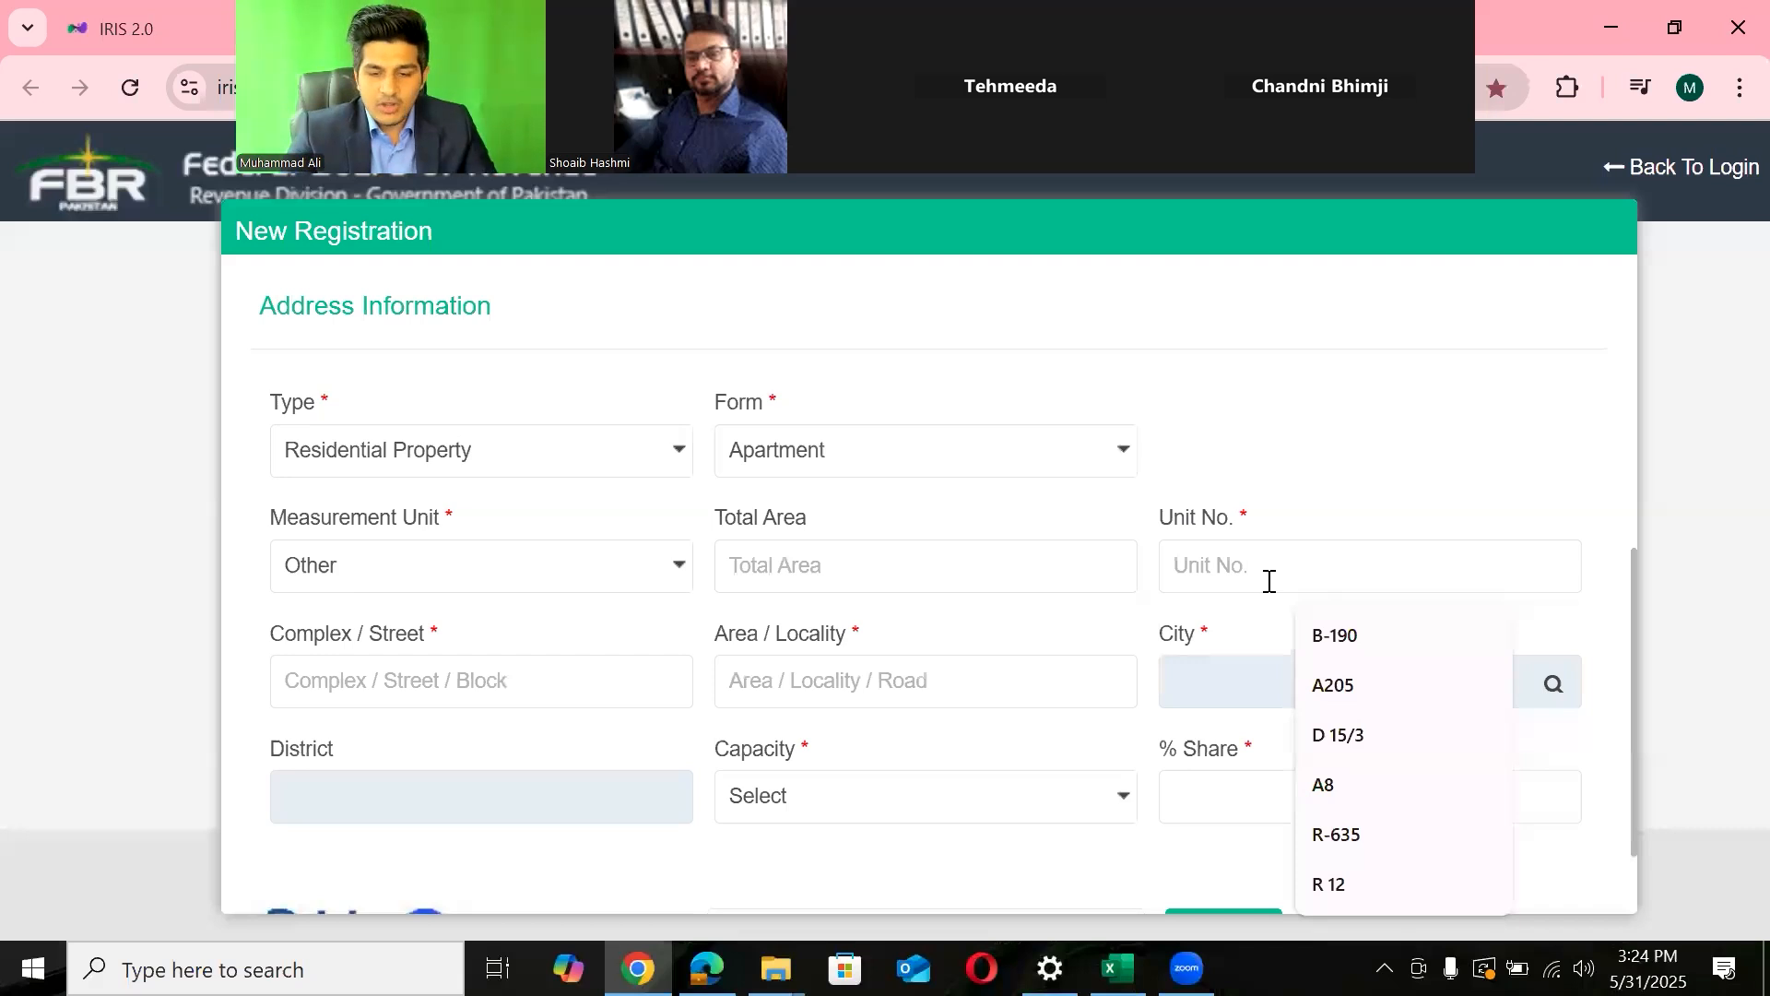
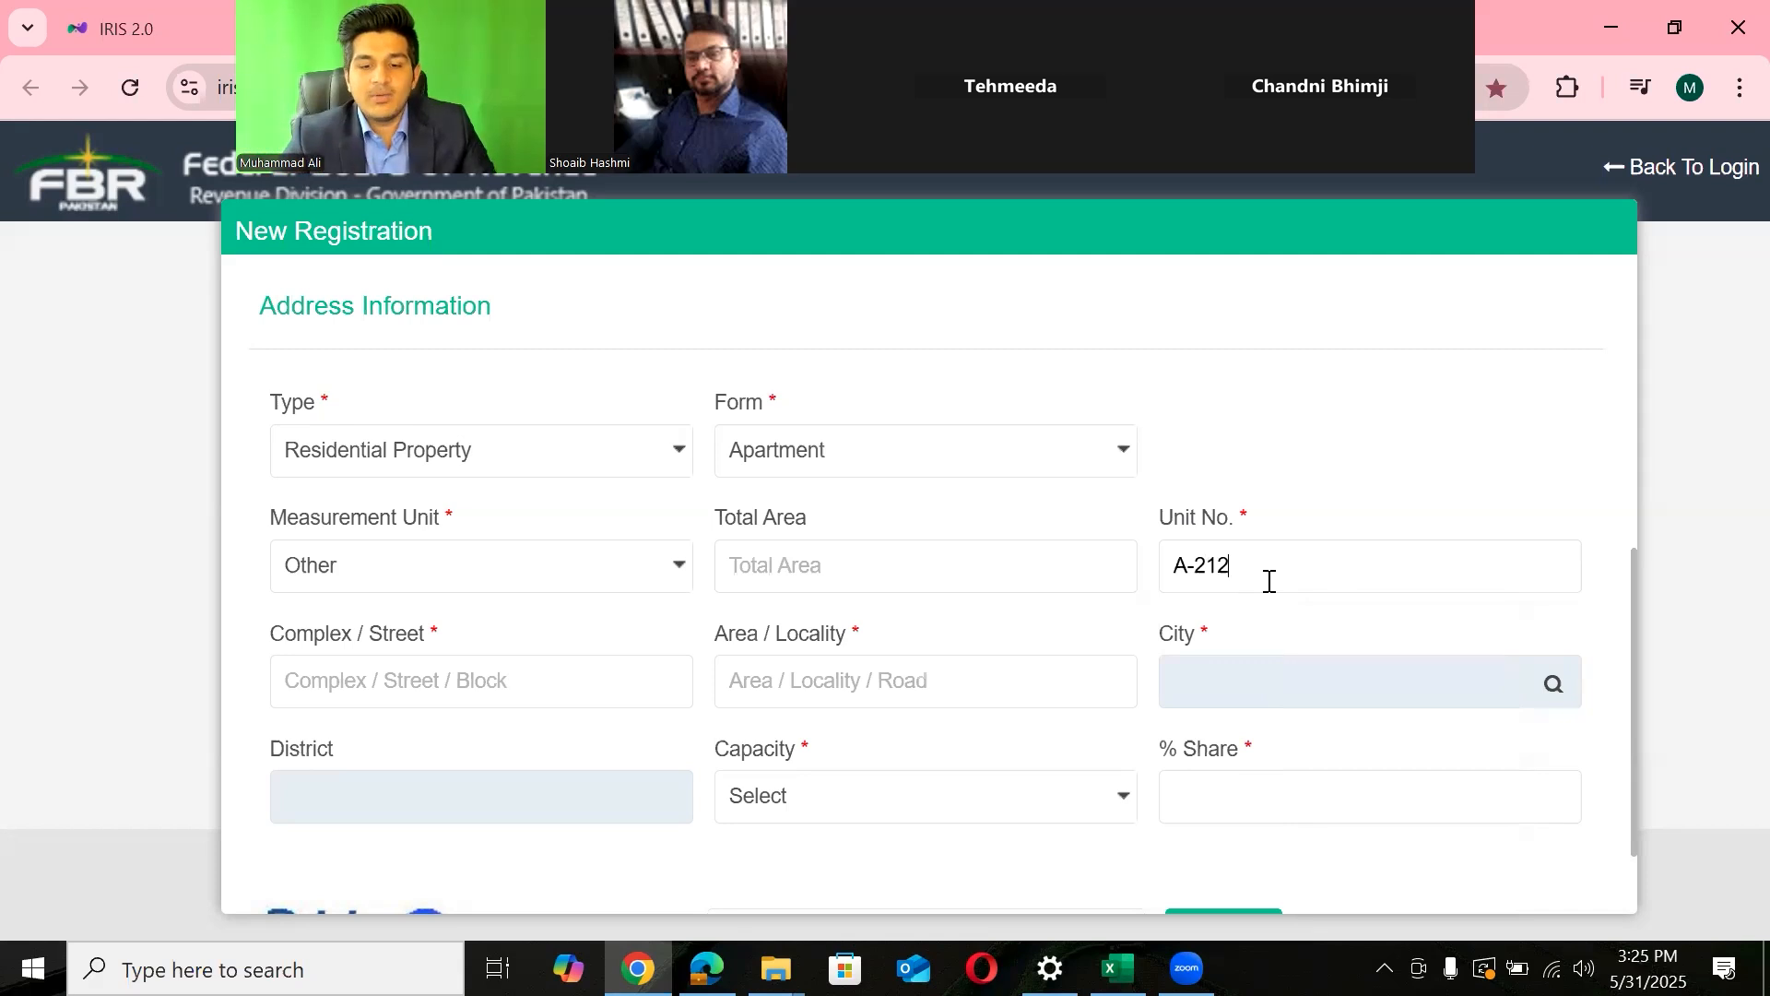
pyautogui.moveTo(1632, 576); pyautogui.dragTo(1633, 594)
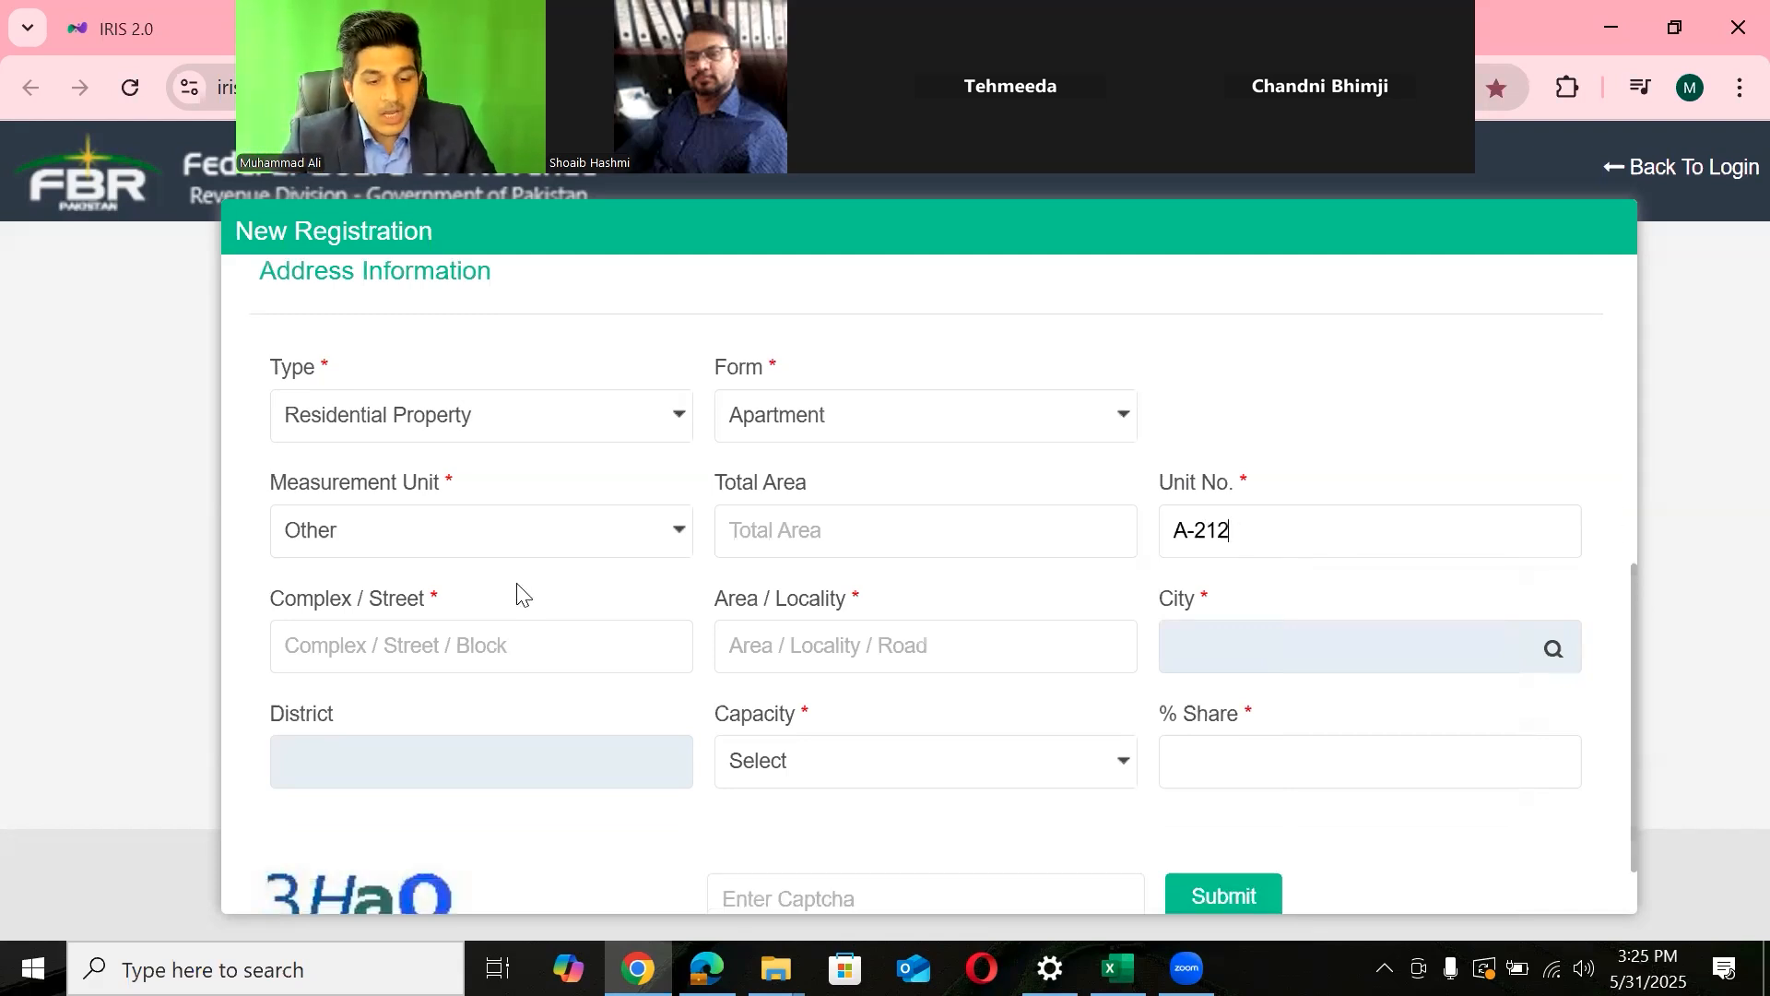
# - Fill in Complex / Street and Area / Locality, moving values typed into the wrong box
pyautogui.click(518, 633)
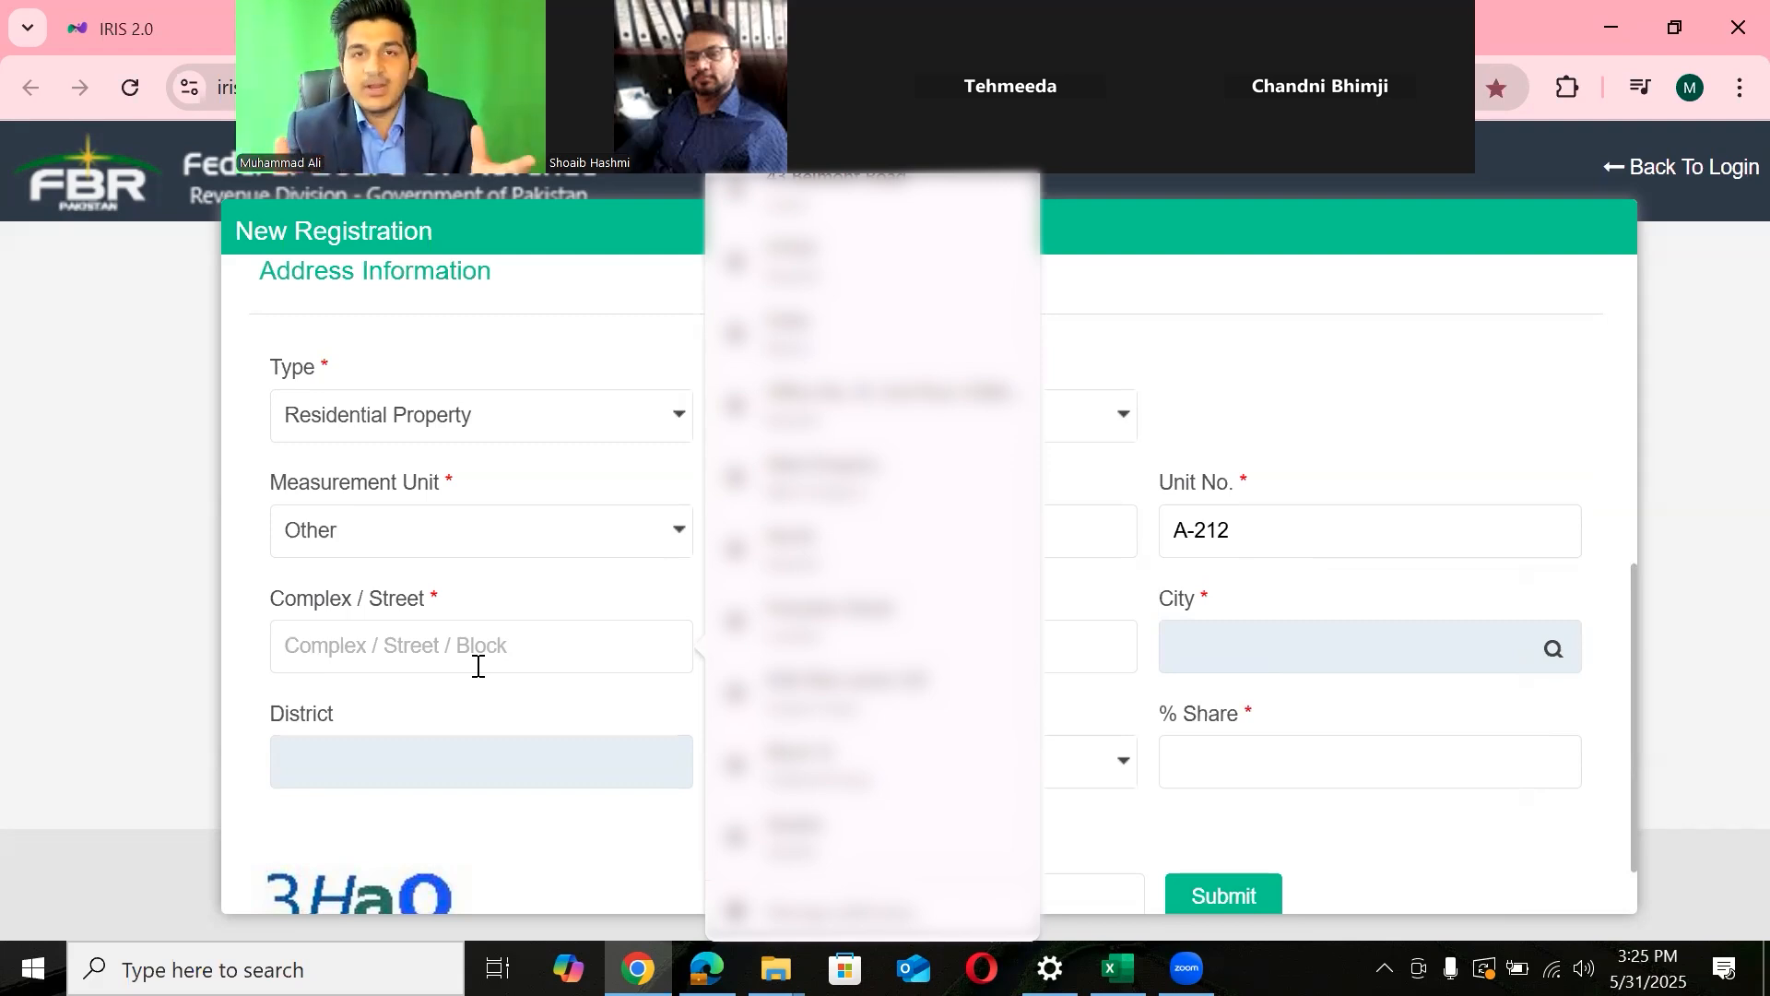
pyautogui.write('N')
pyautogui.press('BackSpace')
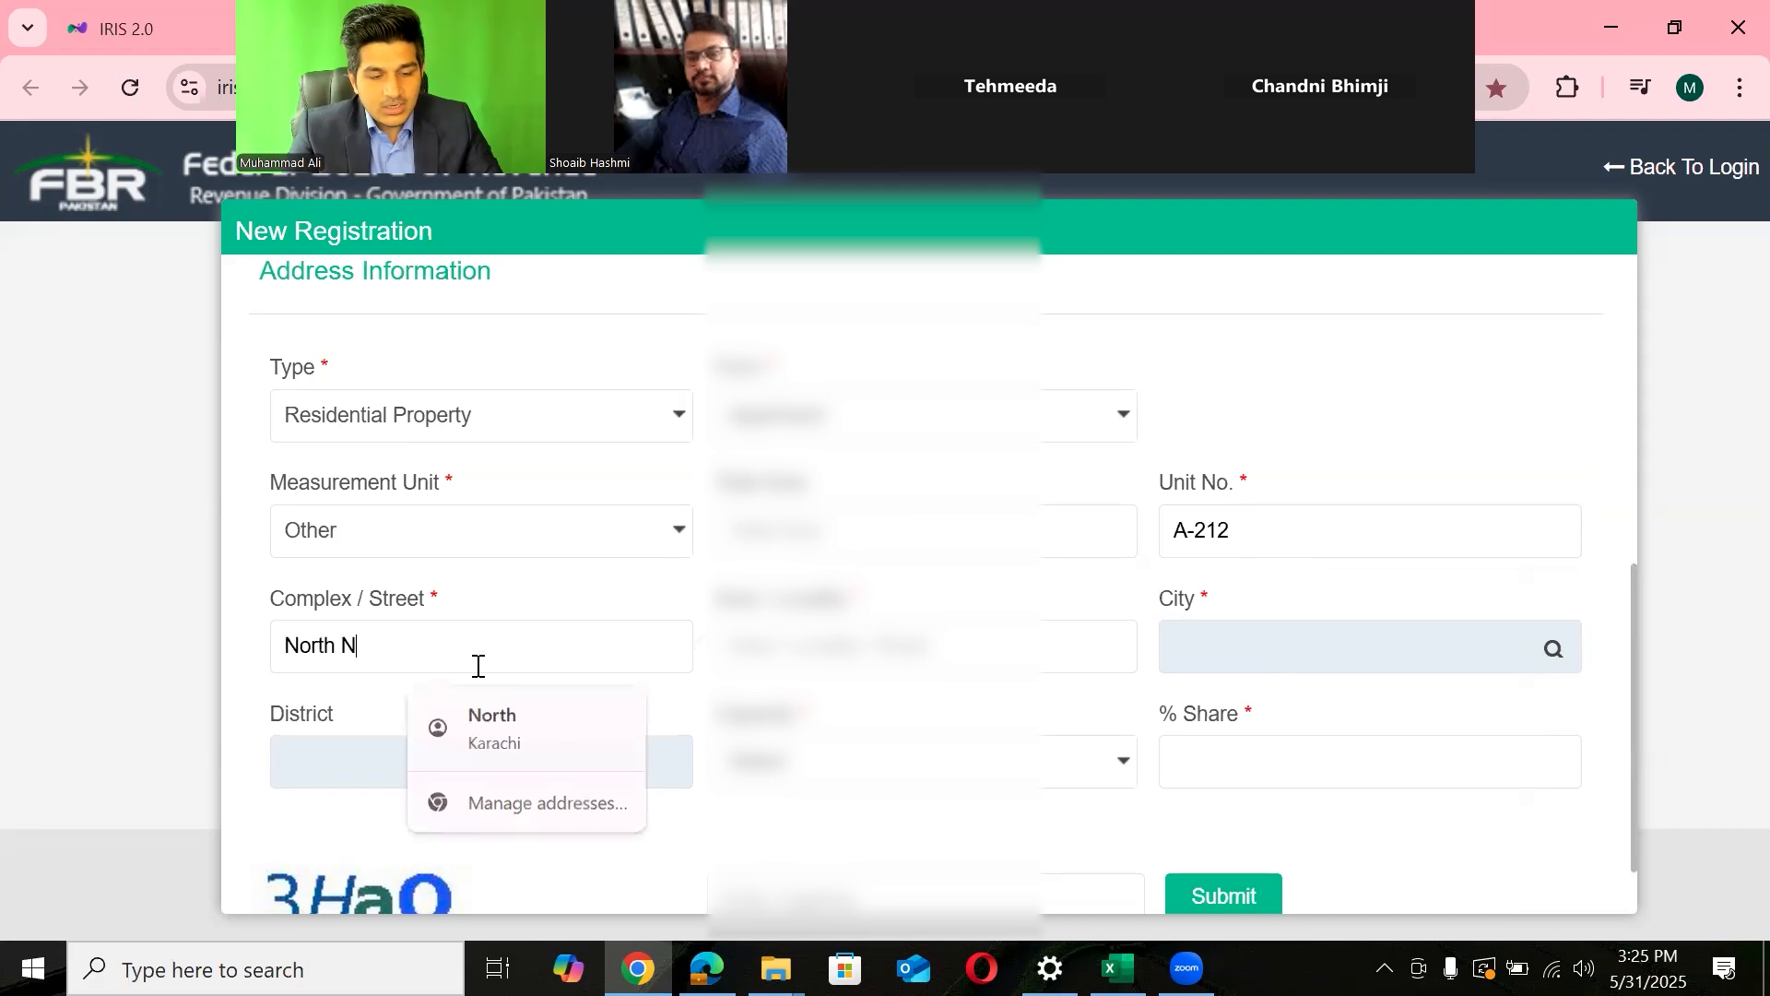
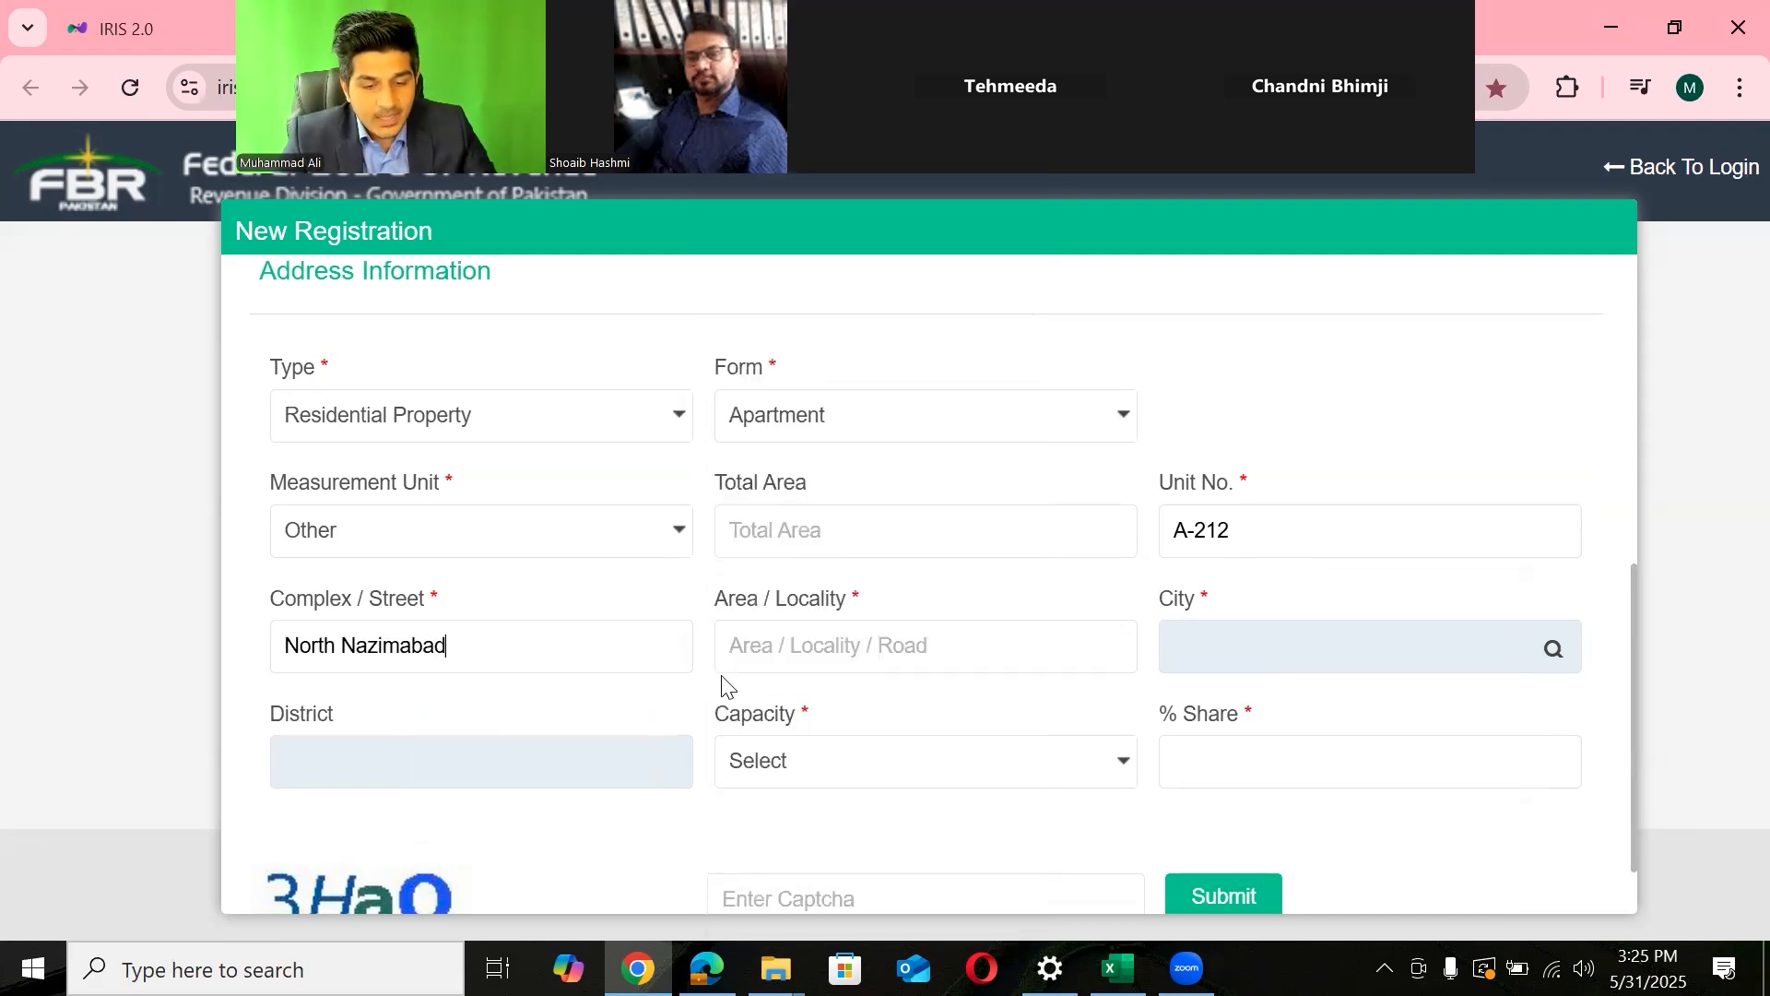
pyautogui.click(756, 648)
pyautogui.click(513, 643)
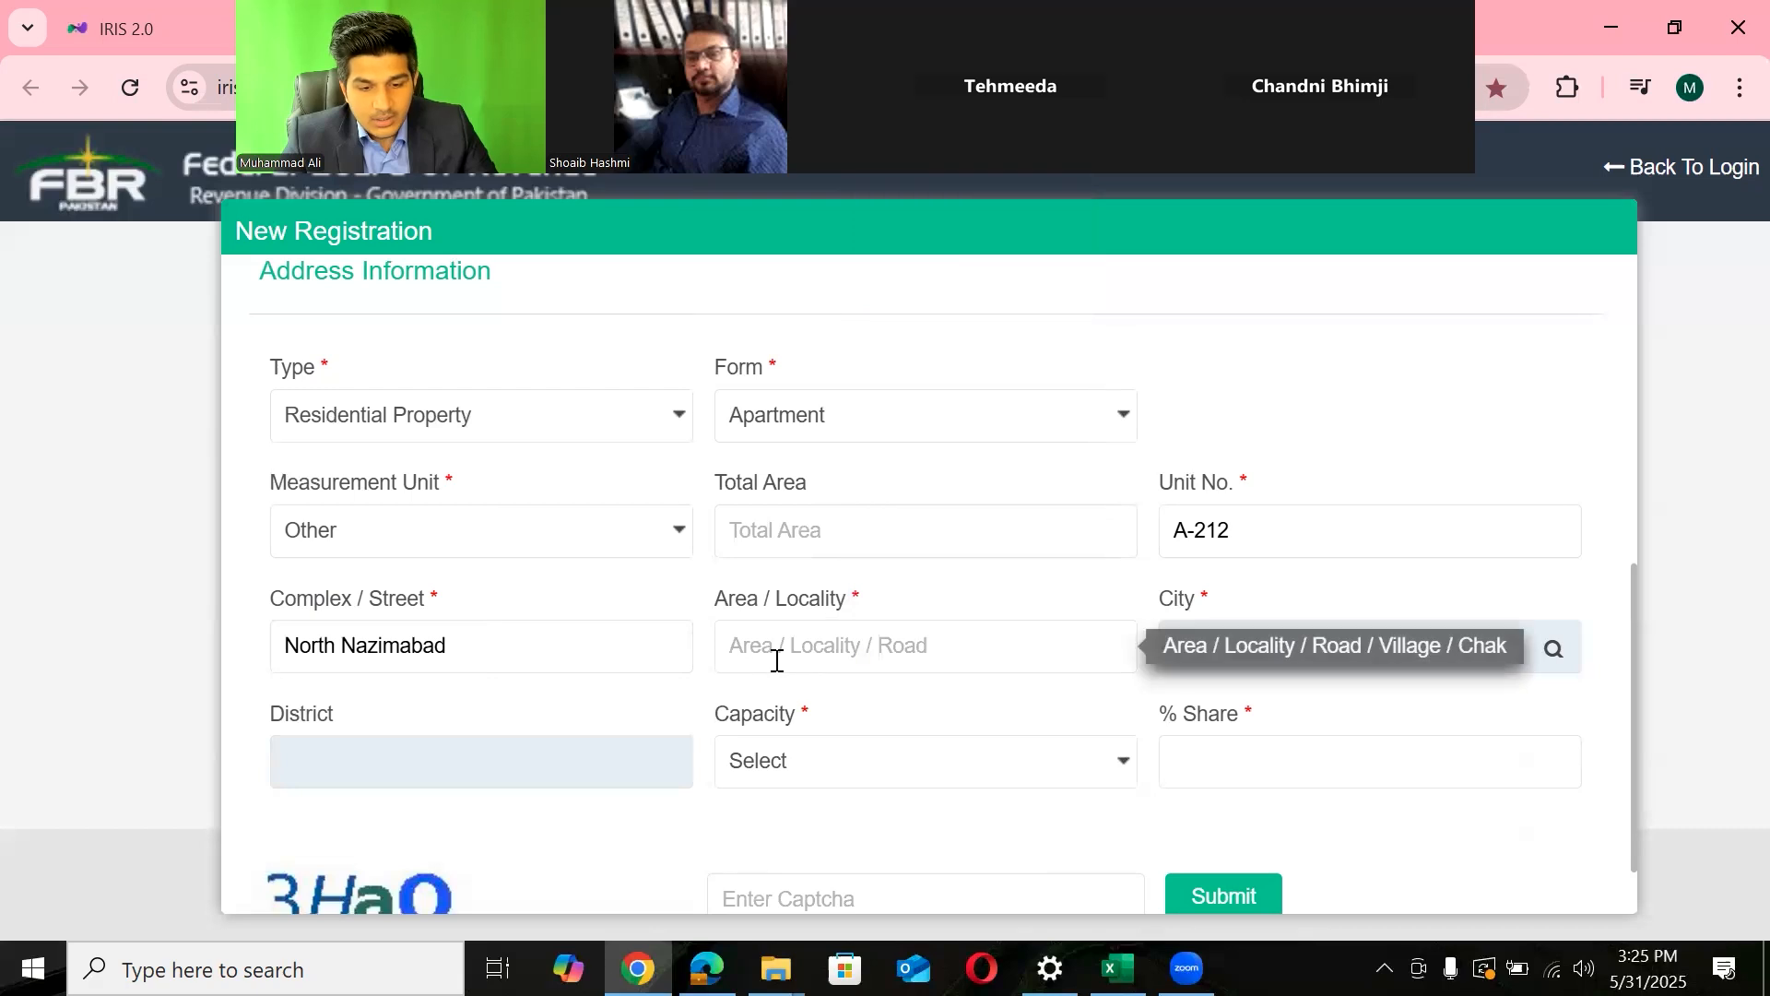
pyautogui.click(774, 660)
pyautogui.write('Hy')
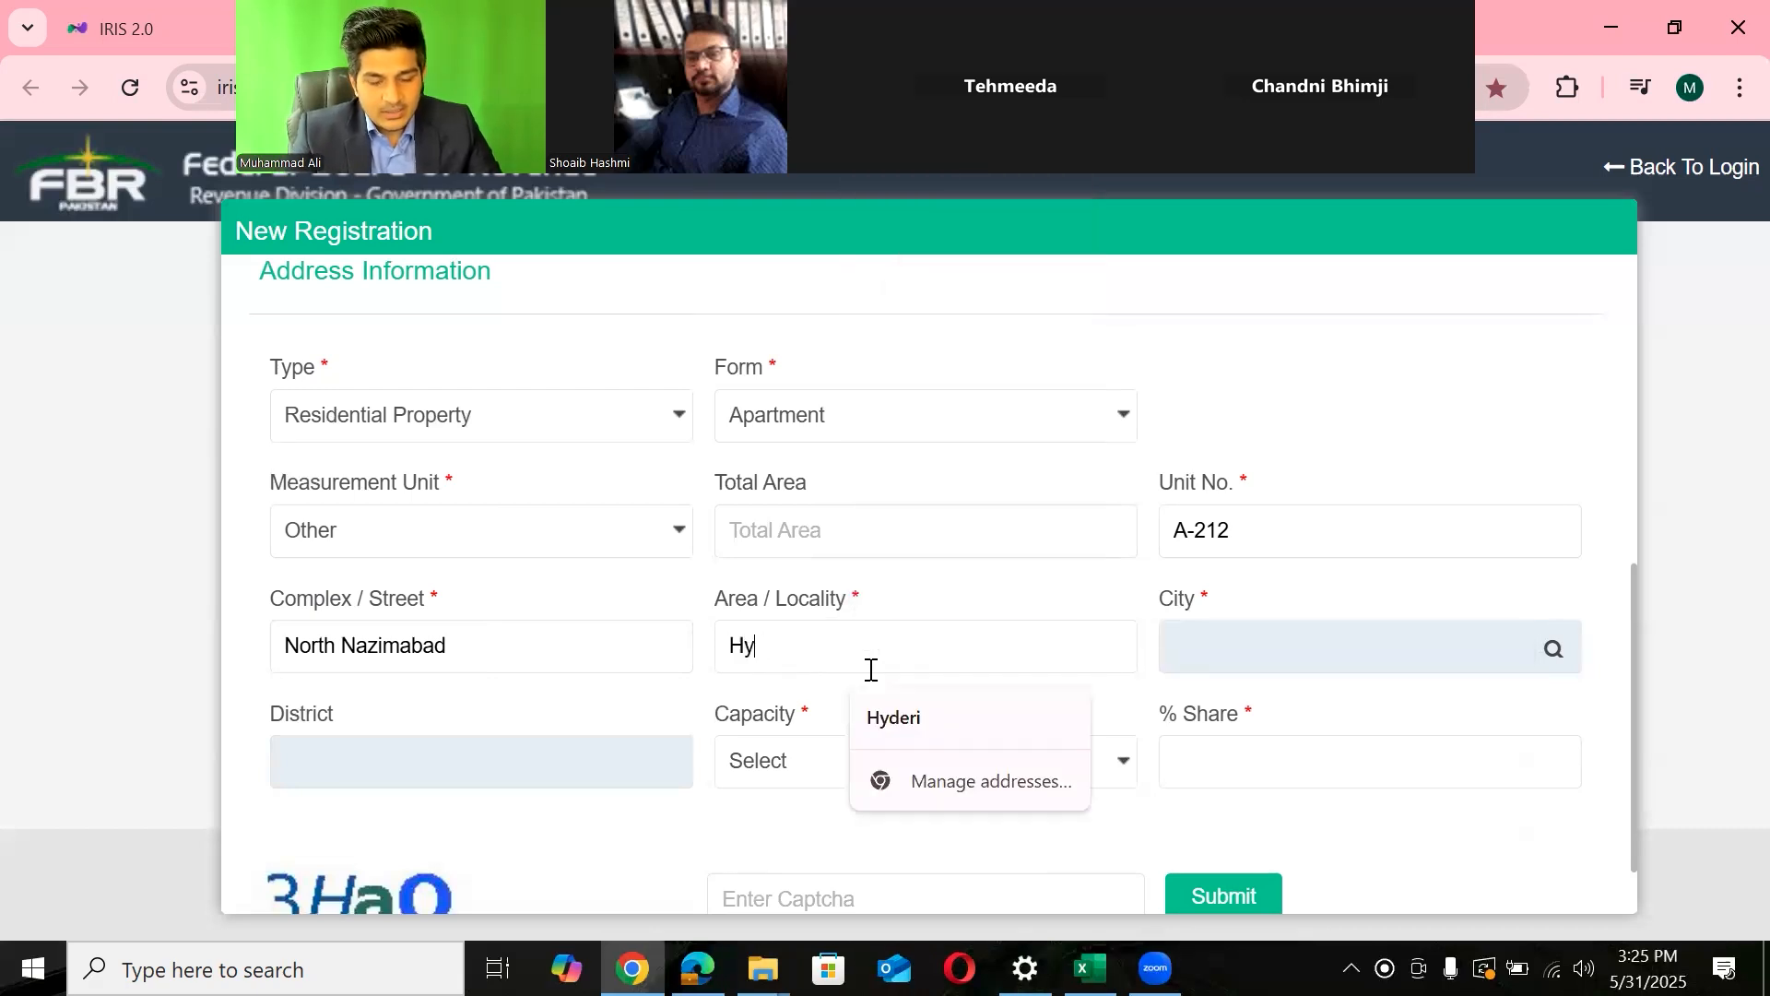
pyautogui.moveTo(482, 661); pyautogui.dragTo(194, 646)
pyautogui.press('BackSpace')
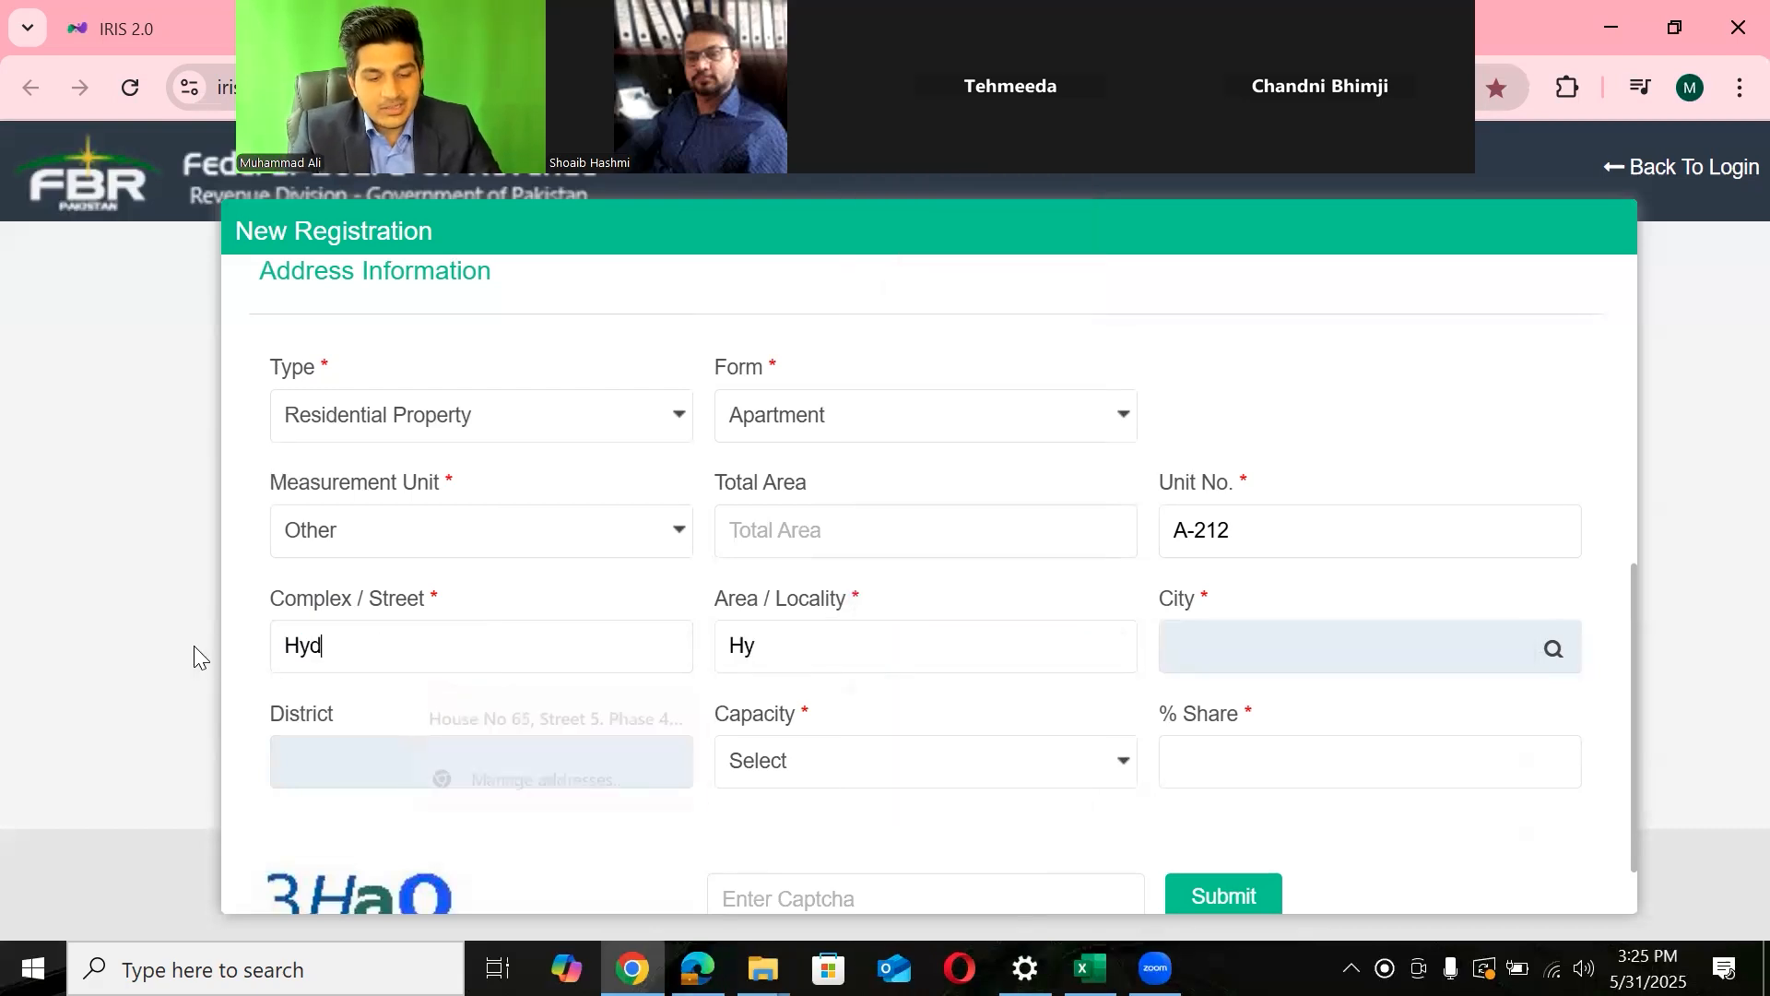
pyautogui.click(793, 629)
pyautogui.press('BackSpace')
pyautogui.press('BackSpace')
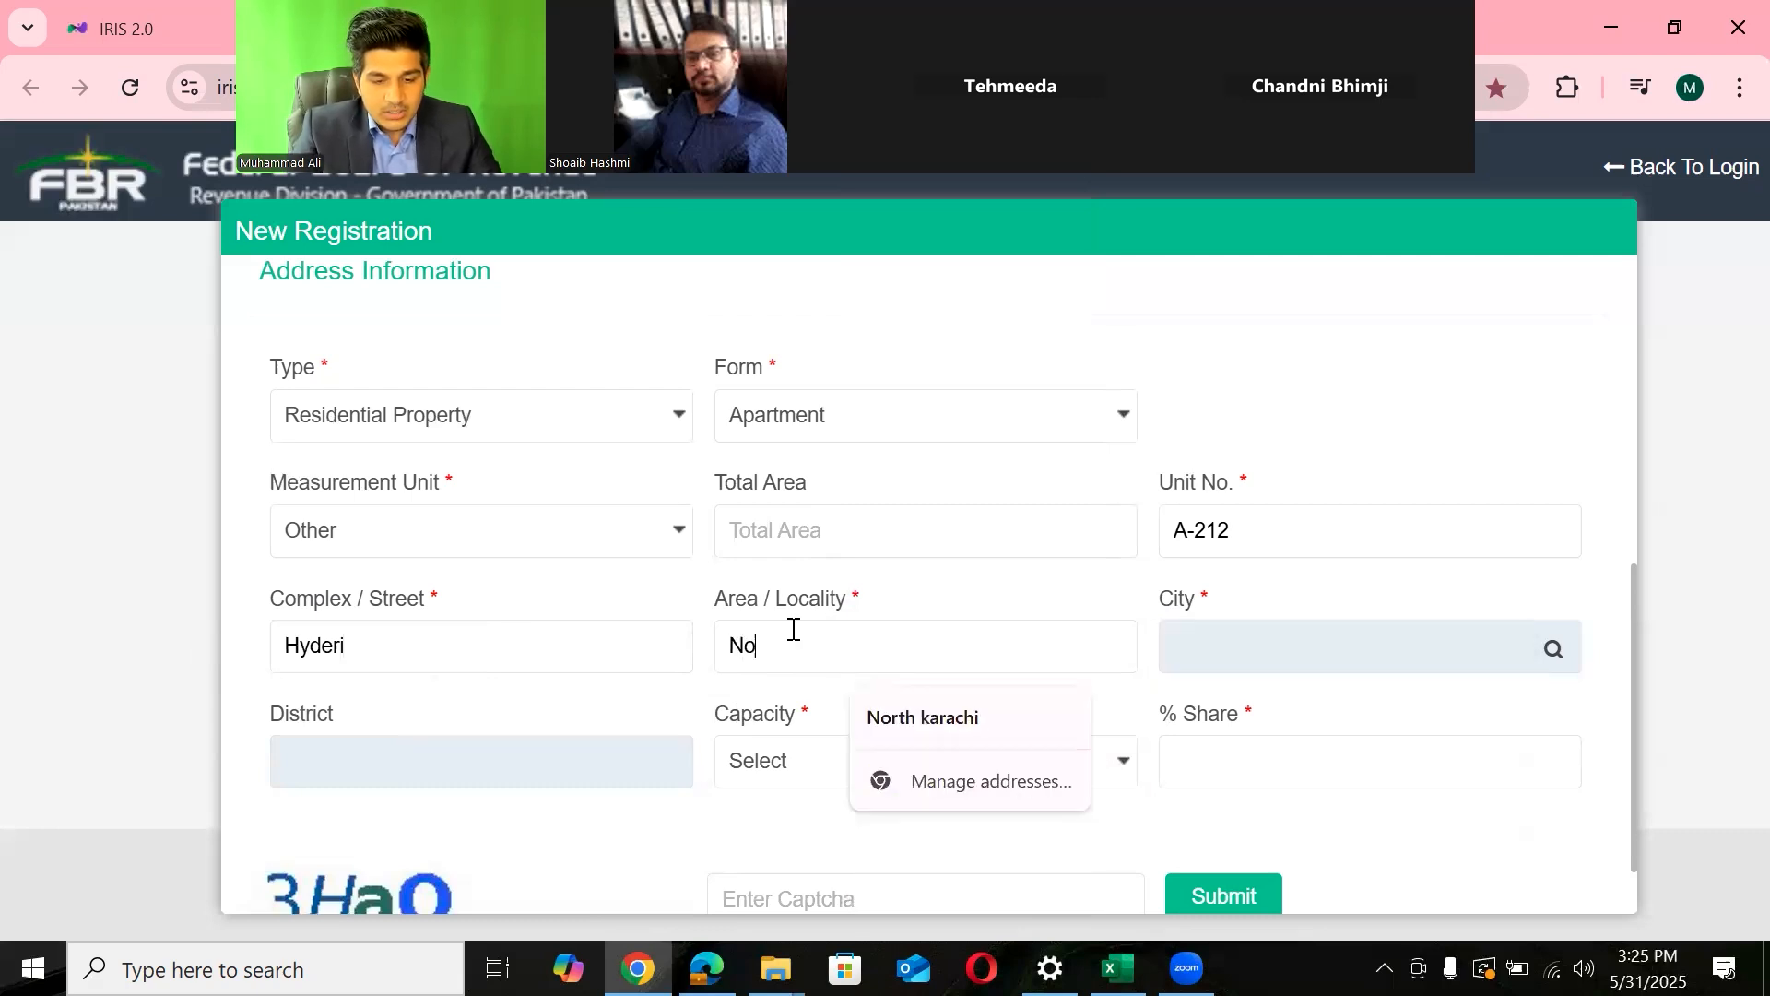
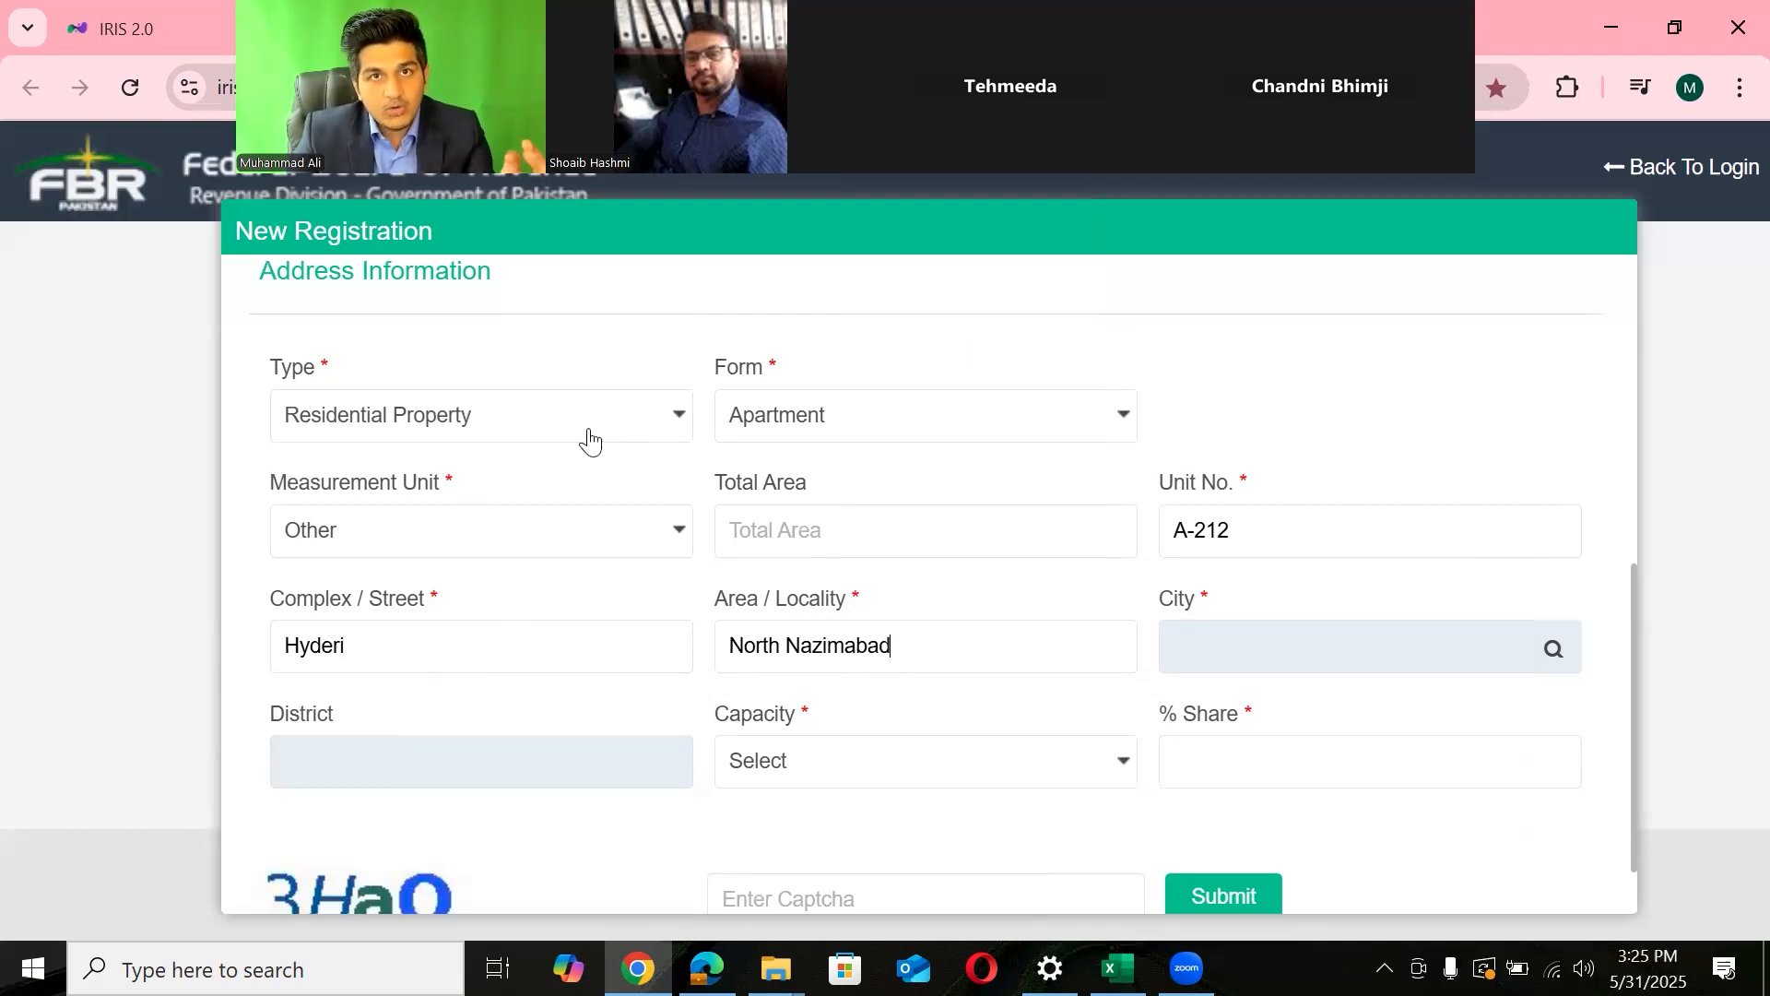
# - Highlight the entered unit number, street and locality values
pyautogui.moveTo(1272, 529); pyautogui.dragTo(1152, 558)
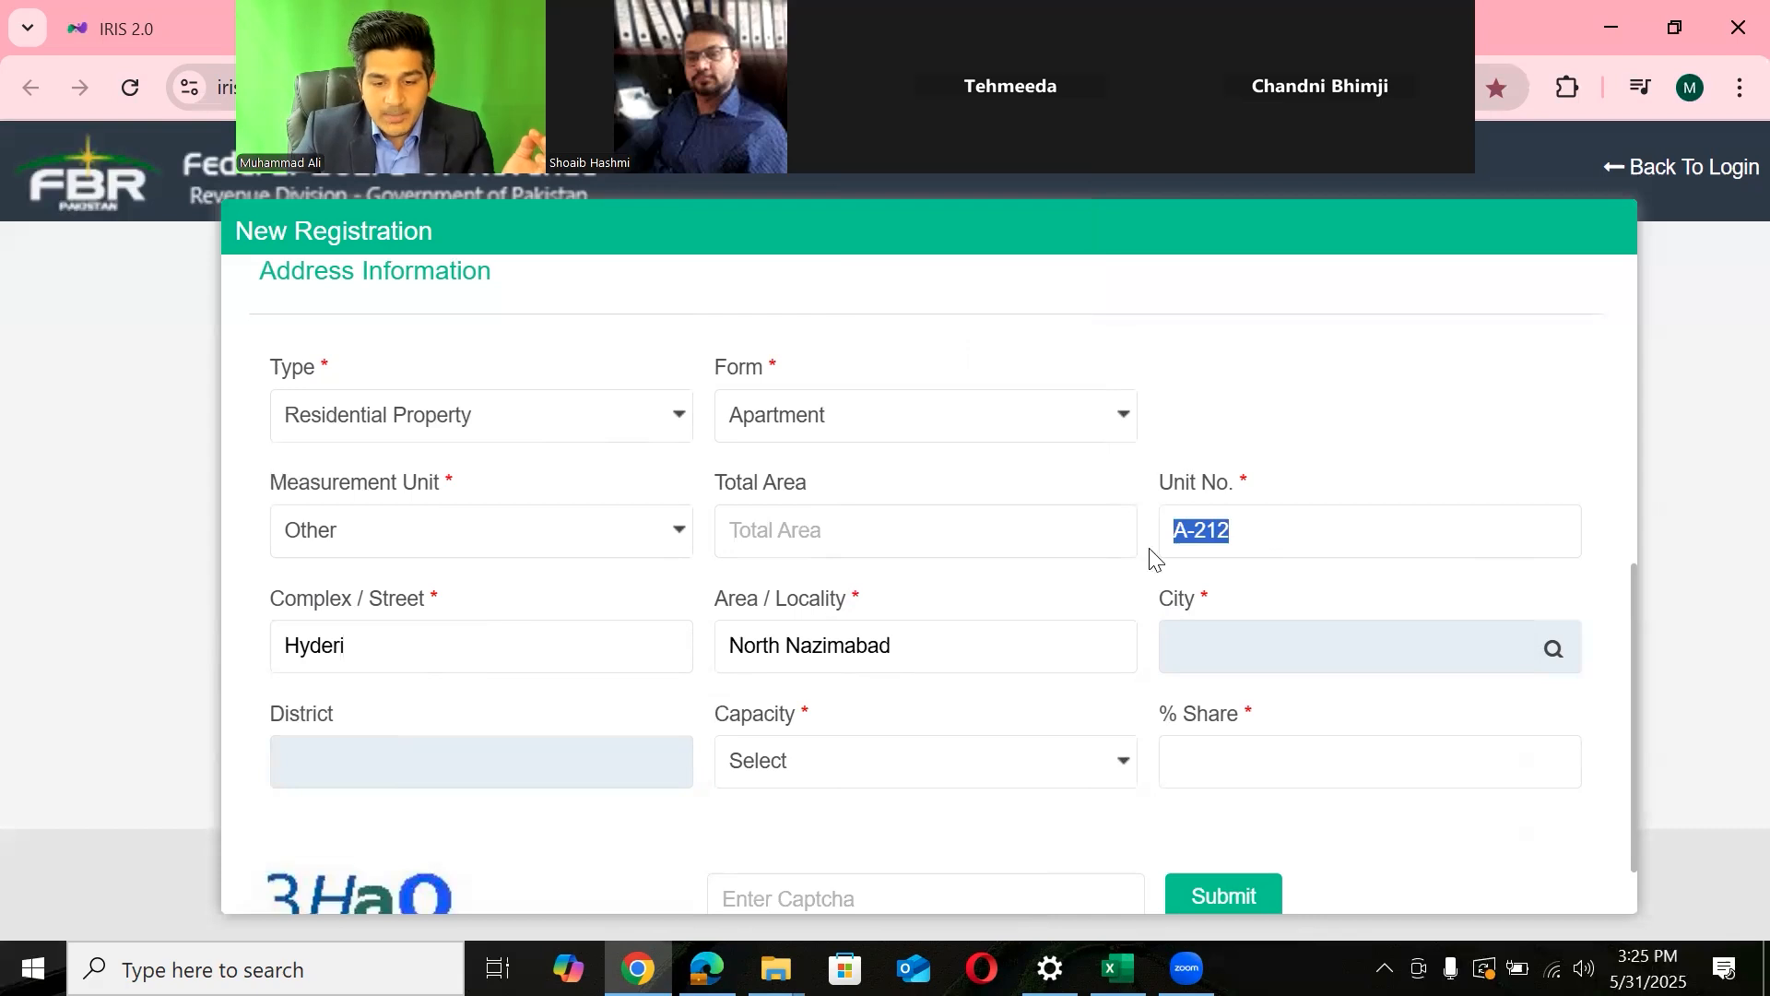
pyautogui.moveTo(439, 668); pyautogui.dragTo(281, 696)
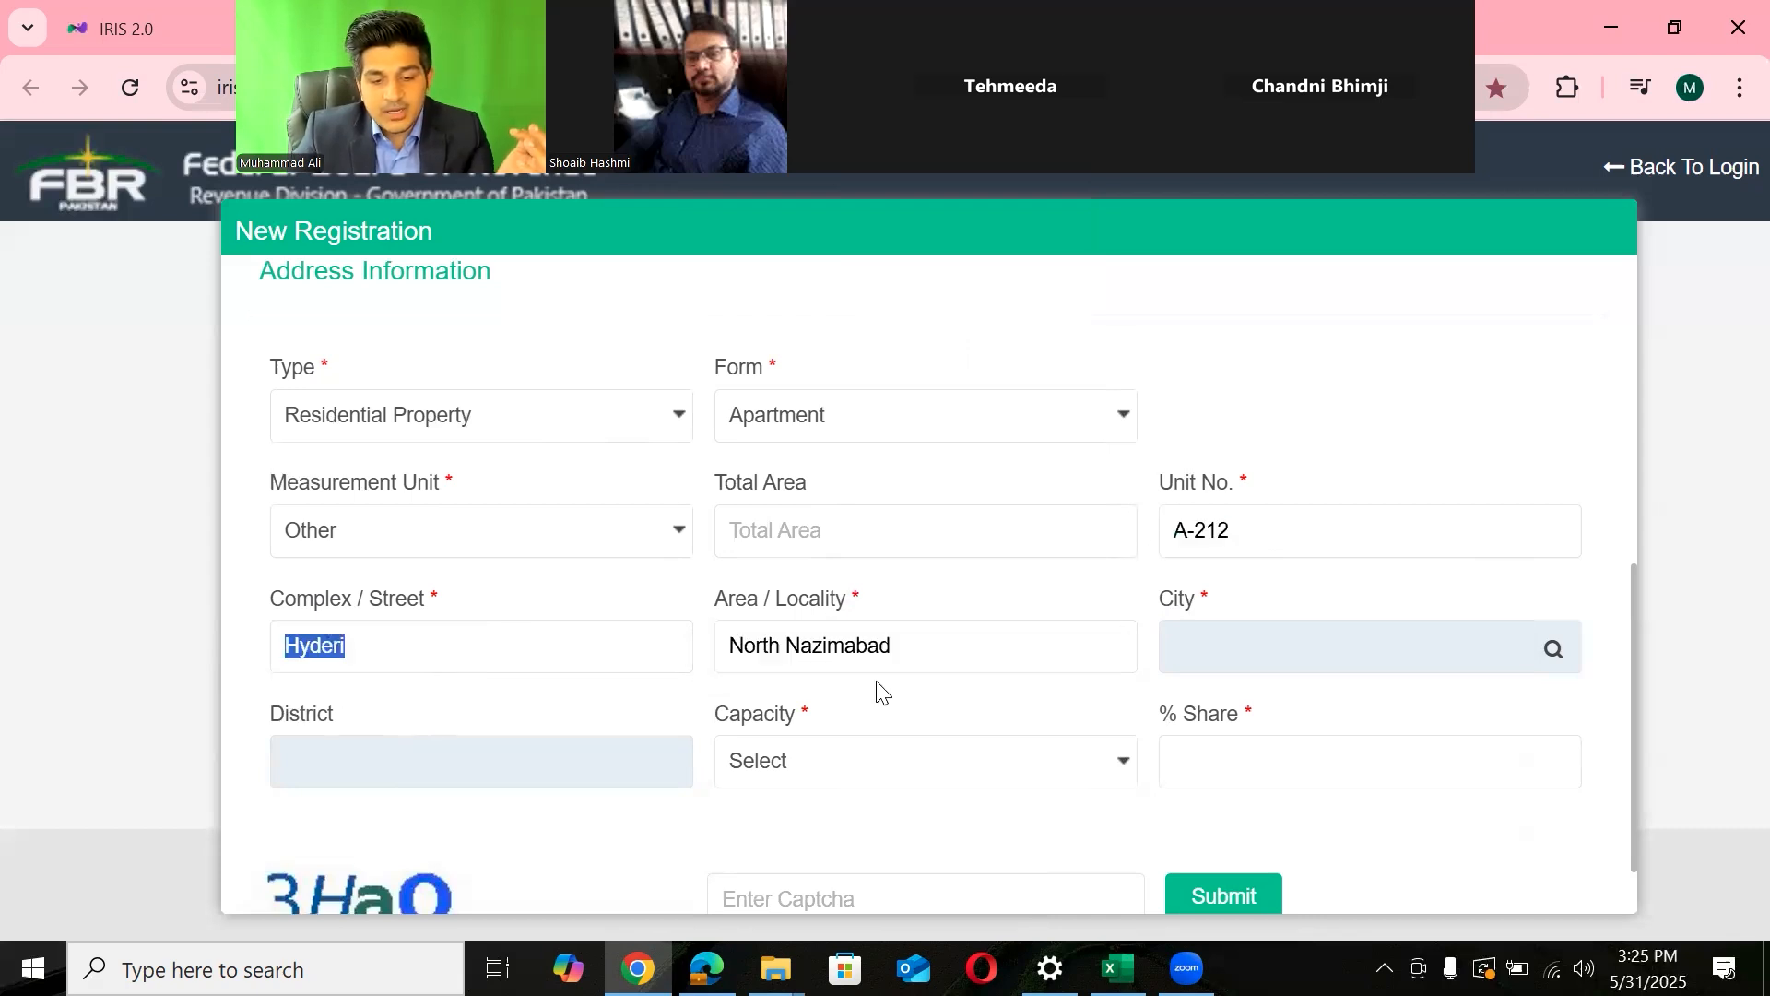
pyautogui.moveTo(929, 668); pyautogui.dragTo(640, 695)
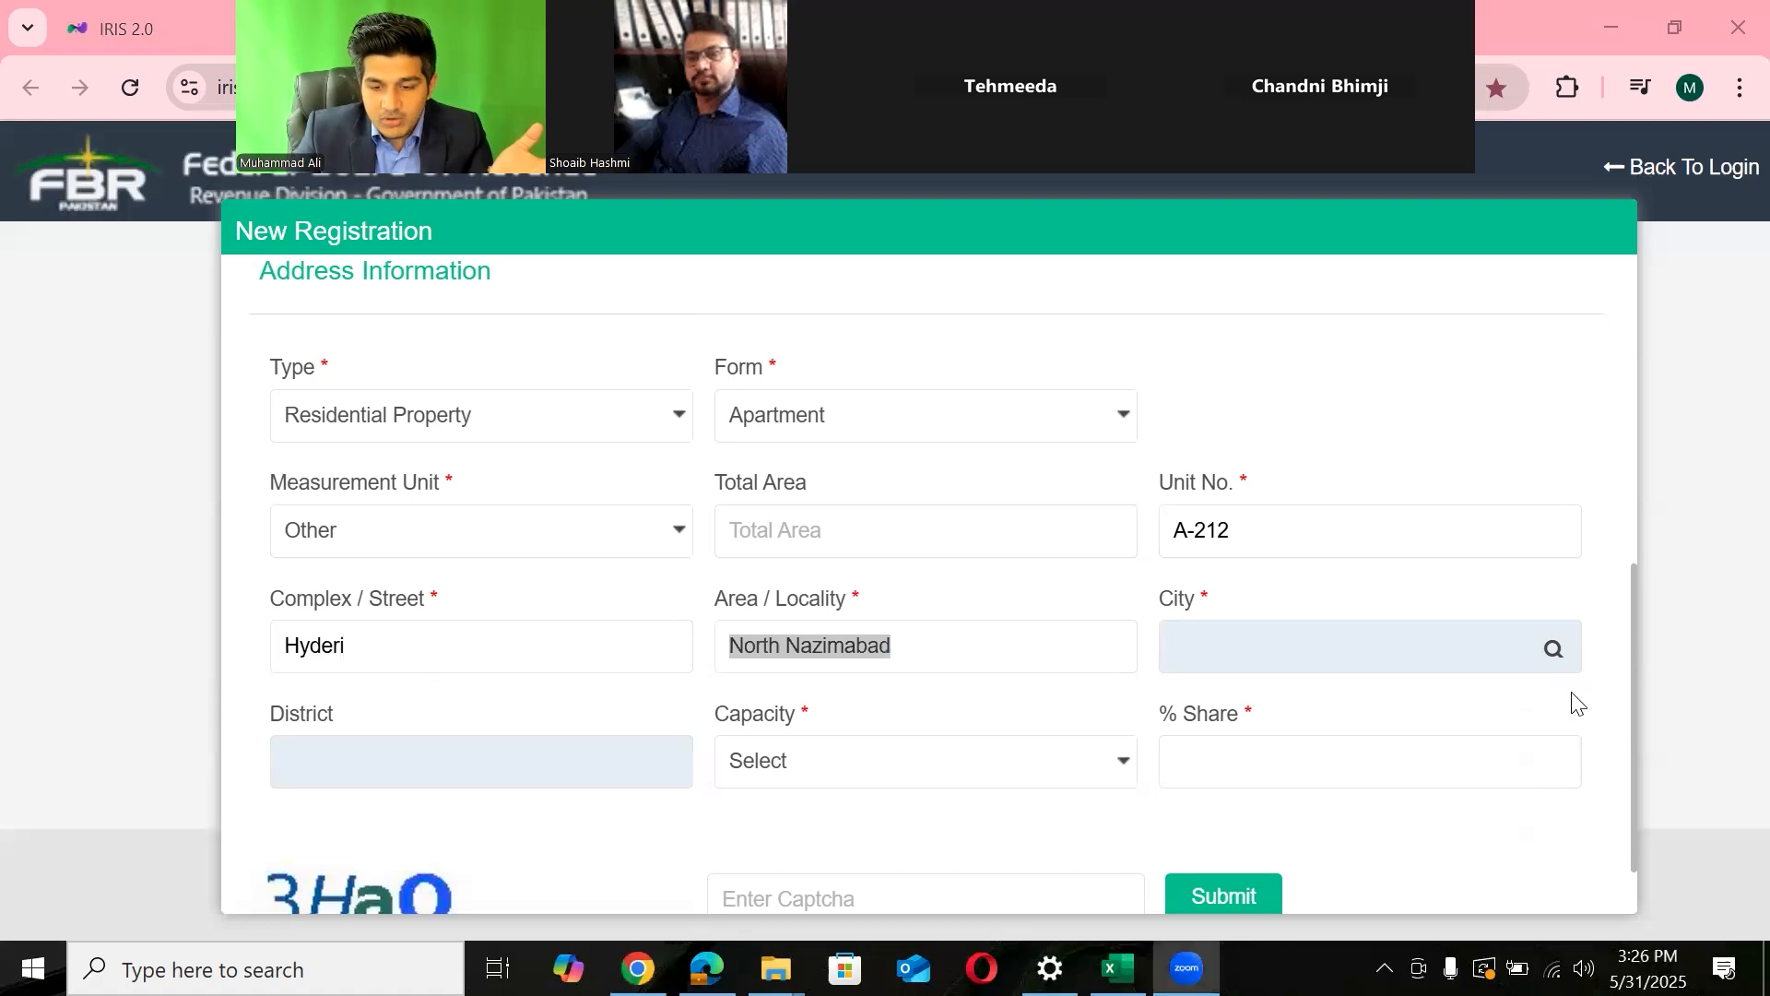
# - Search the City lookup for Karachi
pyautogui.click(1555, 658)
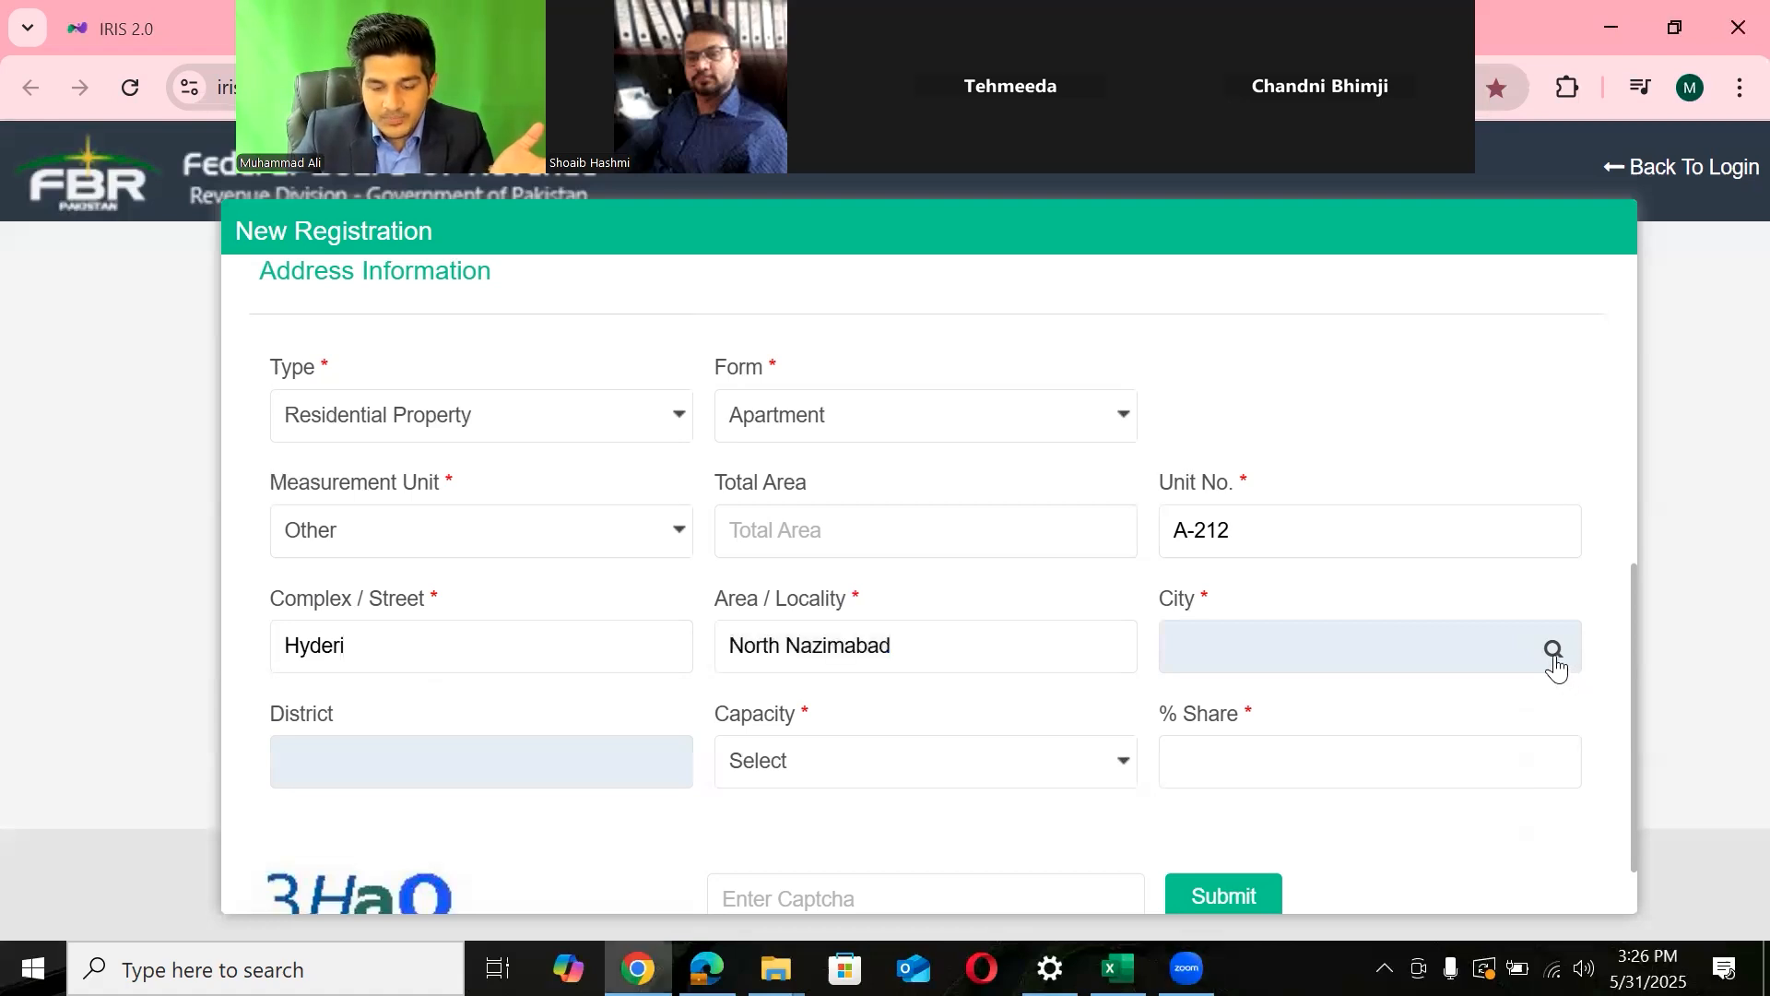
pyautogui.click(1554, 658)
pyautogui.click(1092, 404)
pyautogui.write('Karachi')
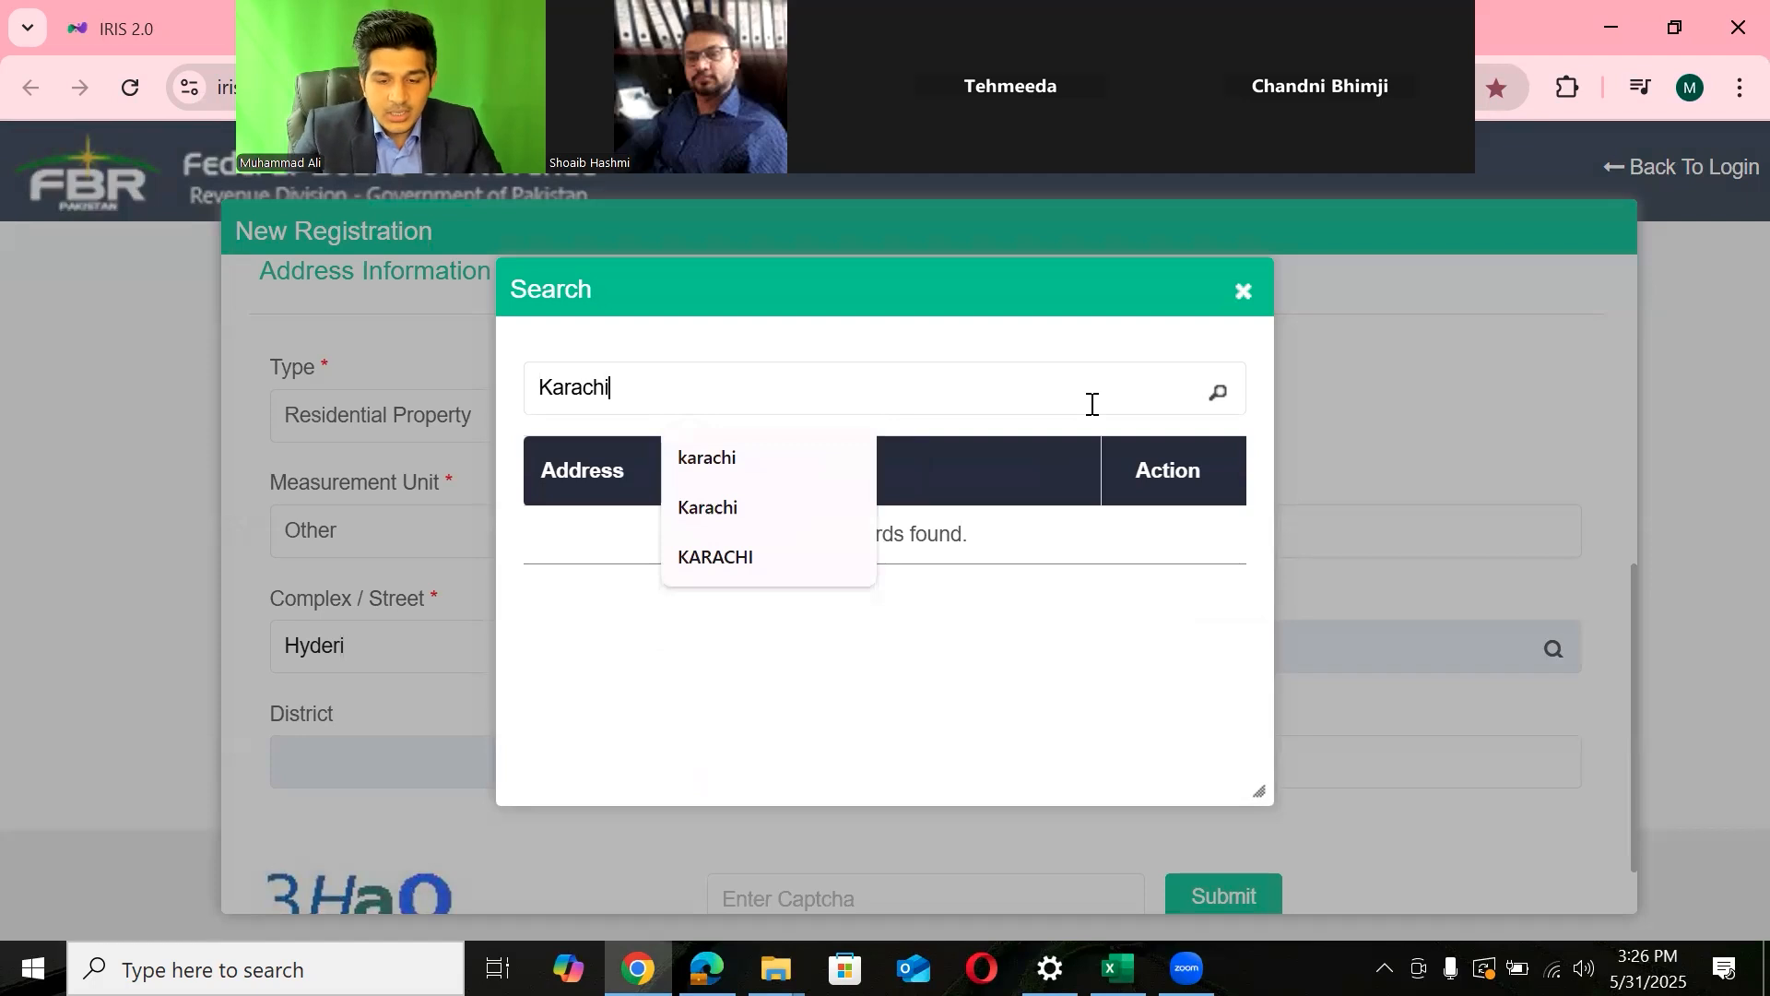
pyautogui.click(1224, 403)
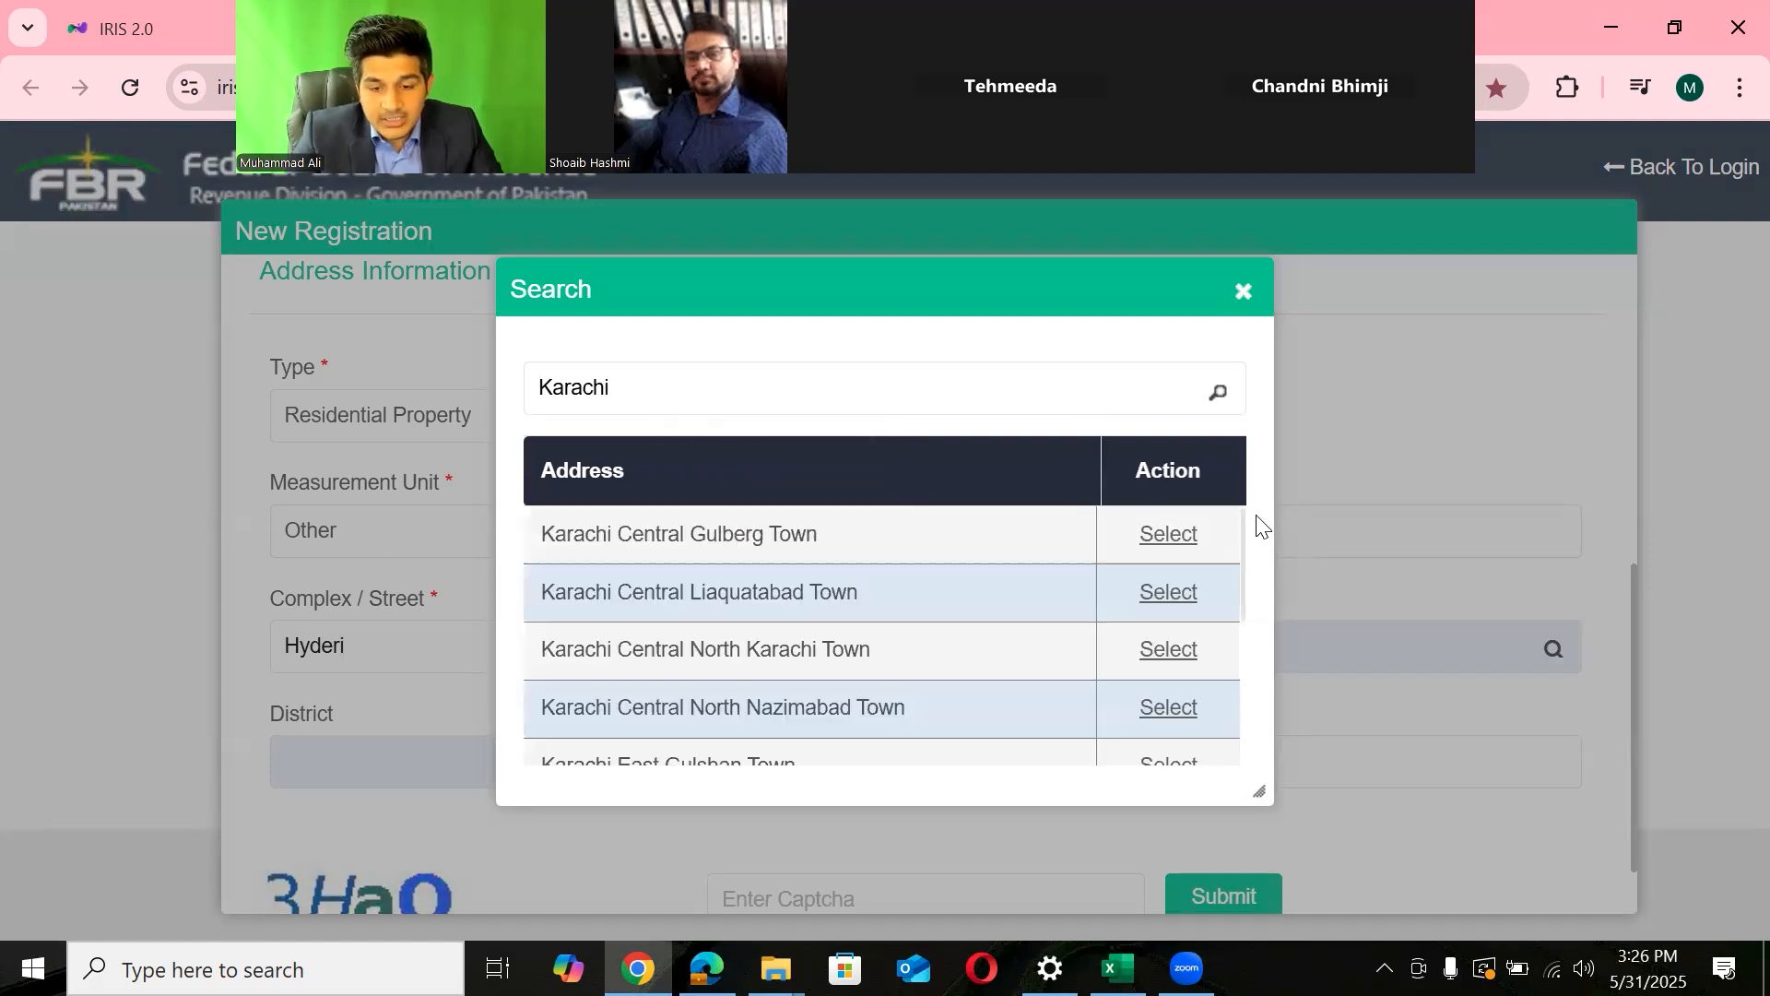
pyautogui.moveTo(825, 548); pyautogui.dragTo(867, 606)
pyautogui.moveTo(544, 650); pyautogui.dragTo(904, 660)
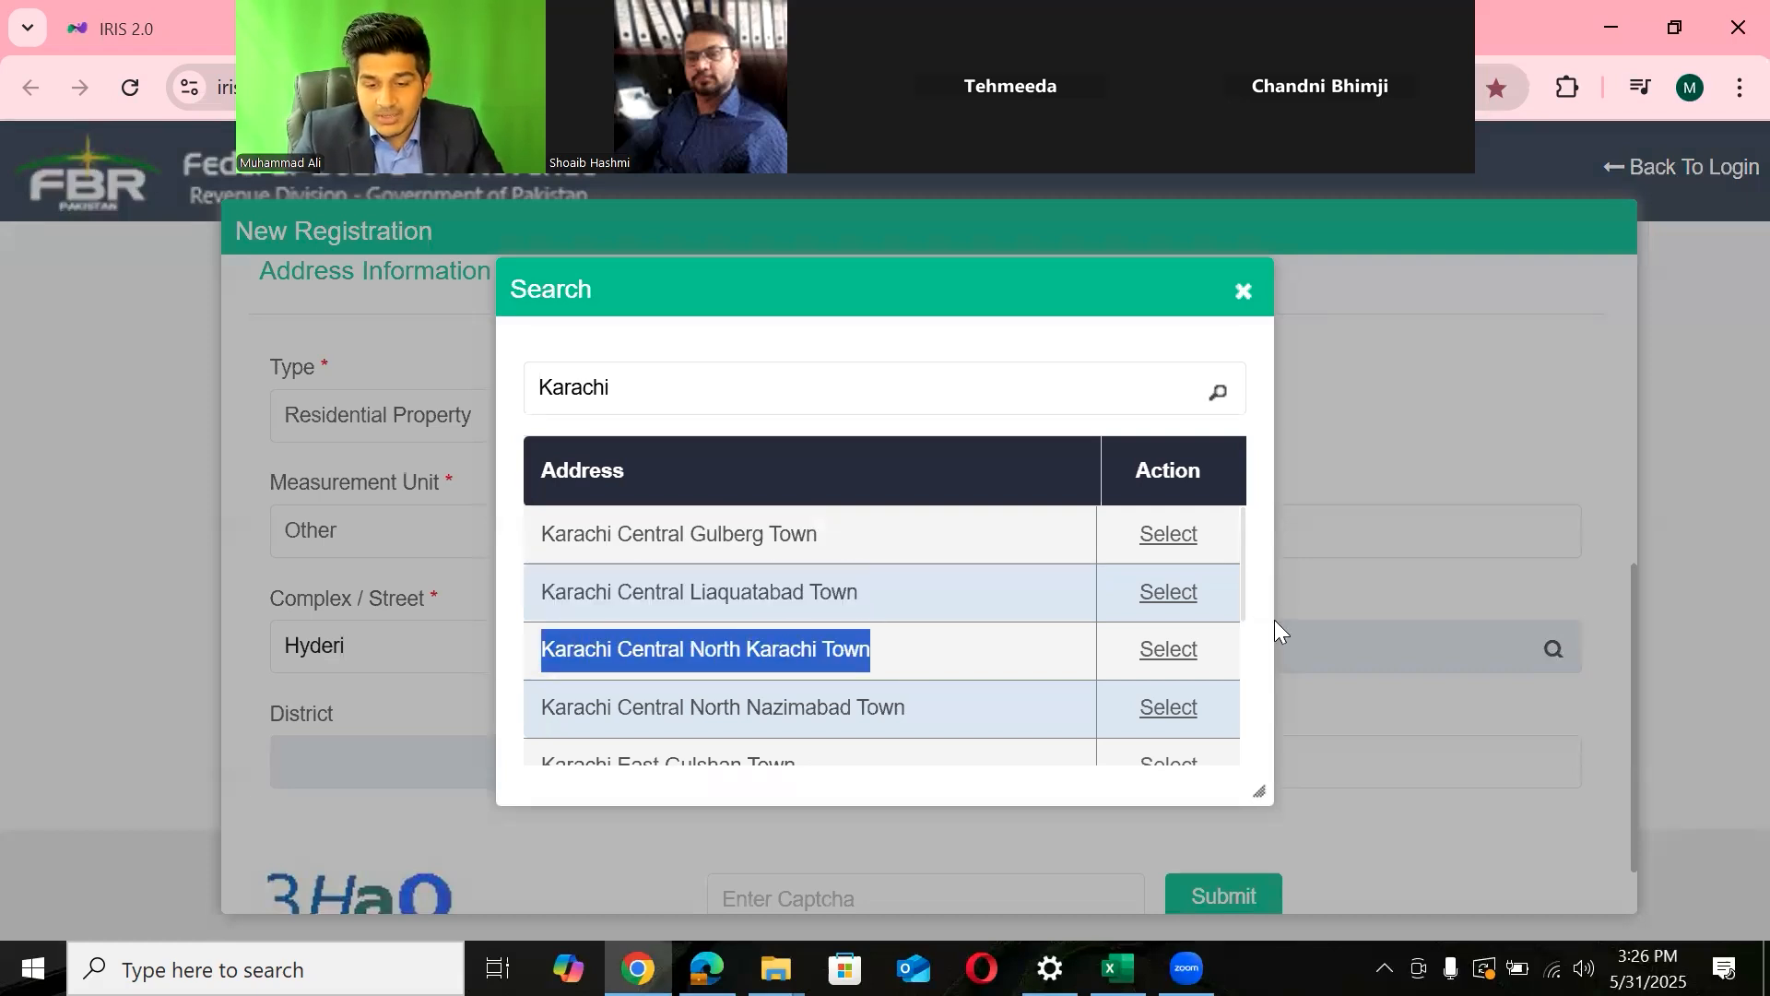
pyautogui.moveTo(1241, 591); pyautogui.dragTo(1243, 605)
pyautogui.scroll(-2, 1242, 619)
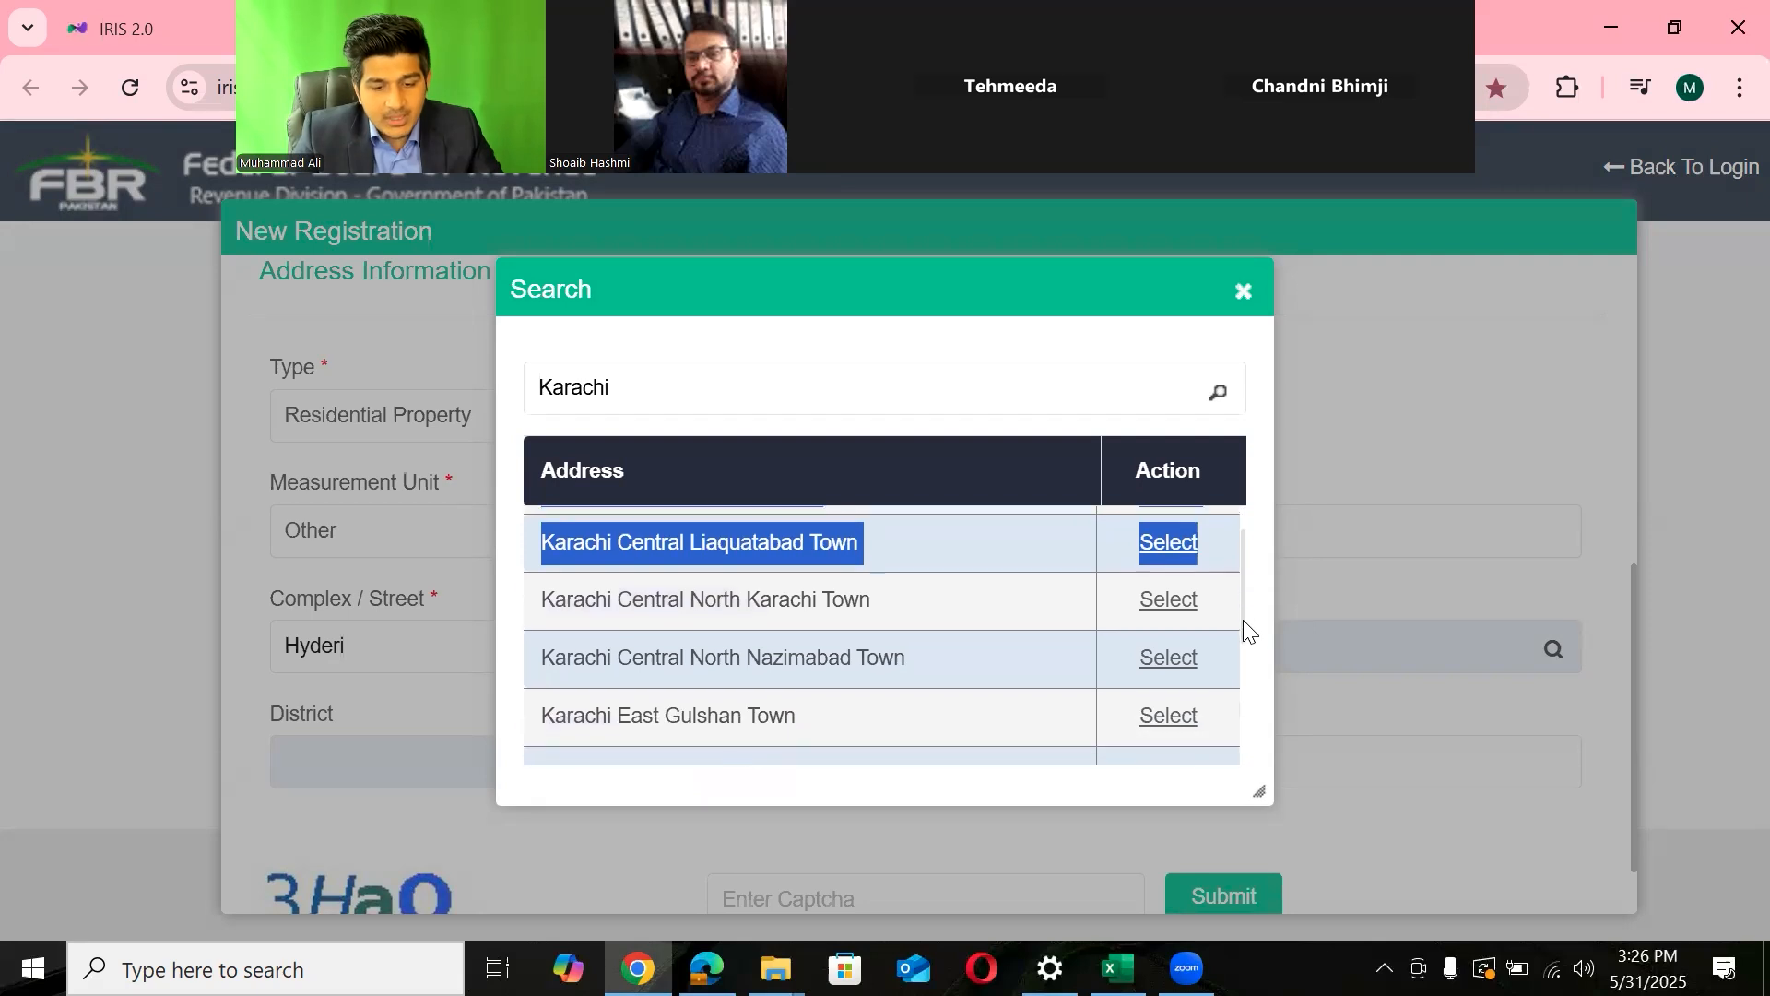
pyautogui.moveTo(536, 603); pyautogui.dragTo(929, 612)
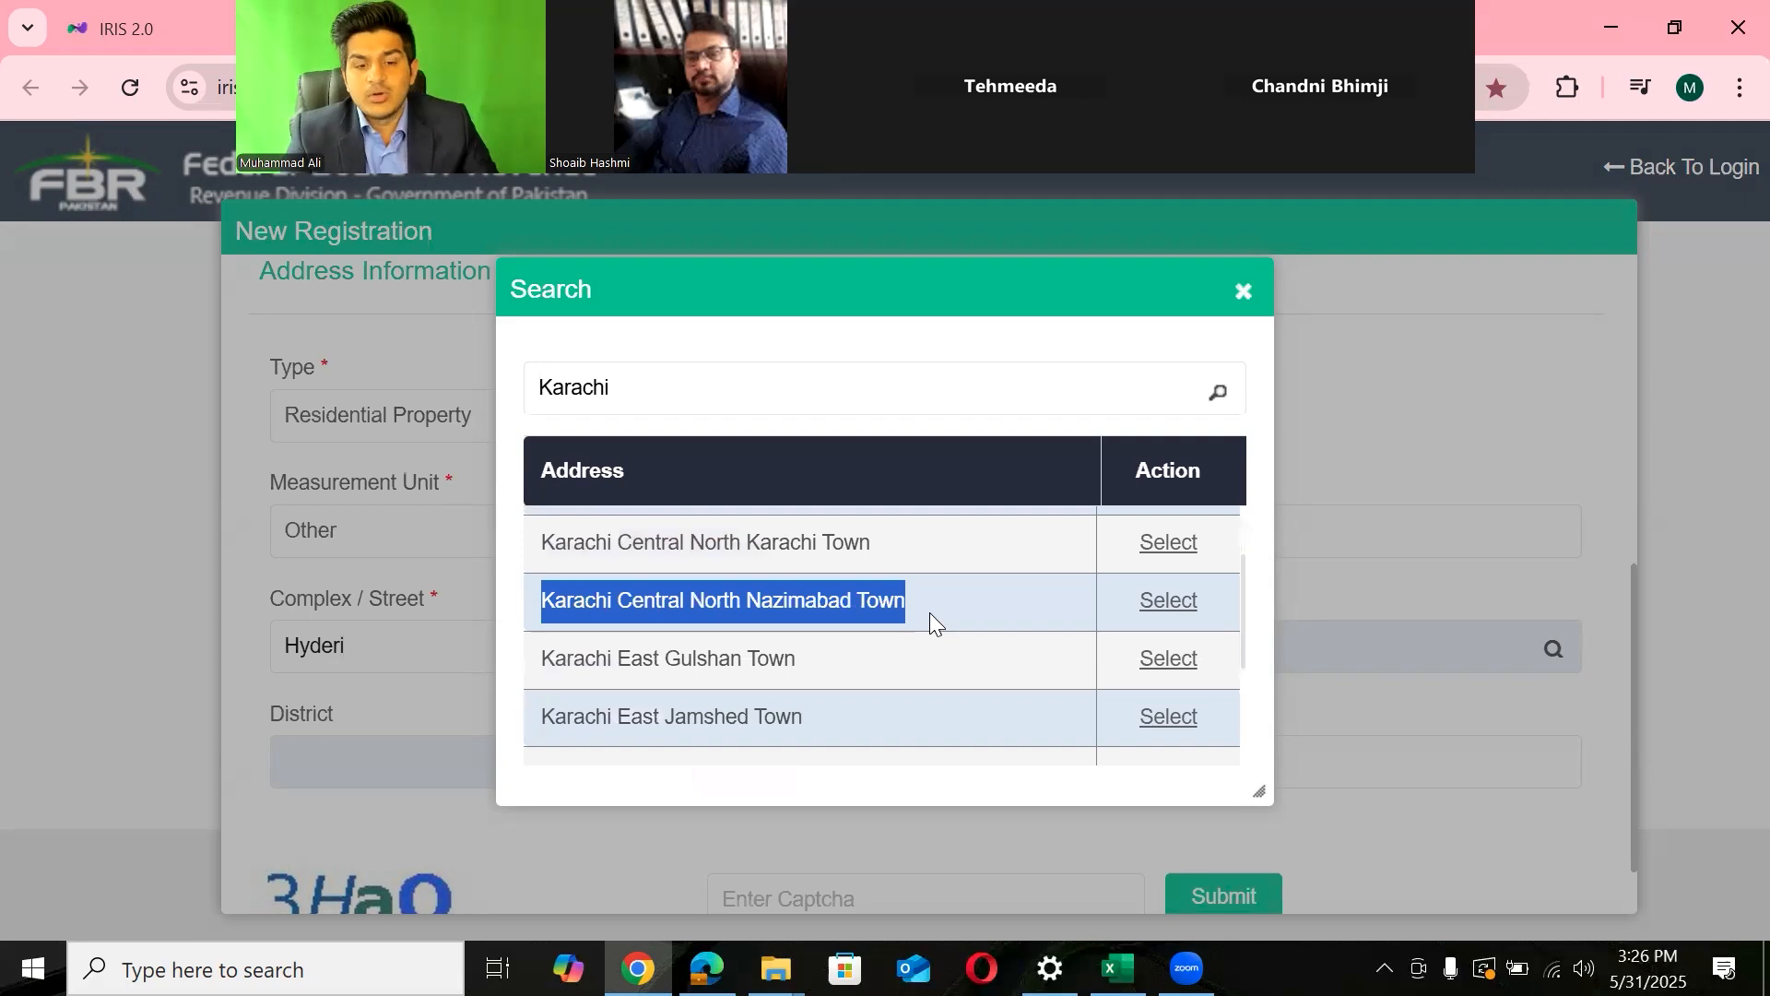
pyautogui.moveTo(1242, 612); pyautogui.dragTo(1244, 690)
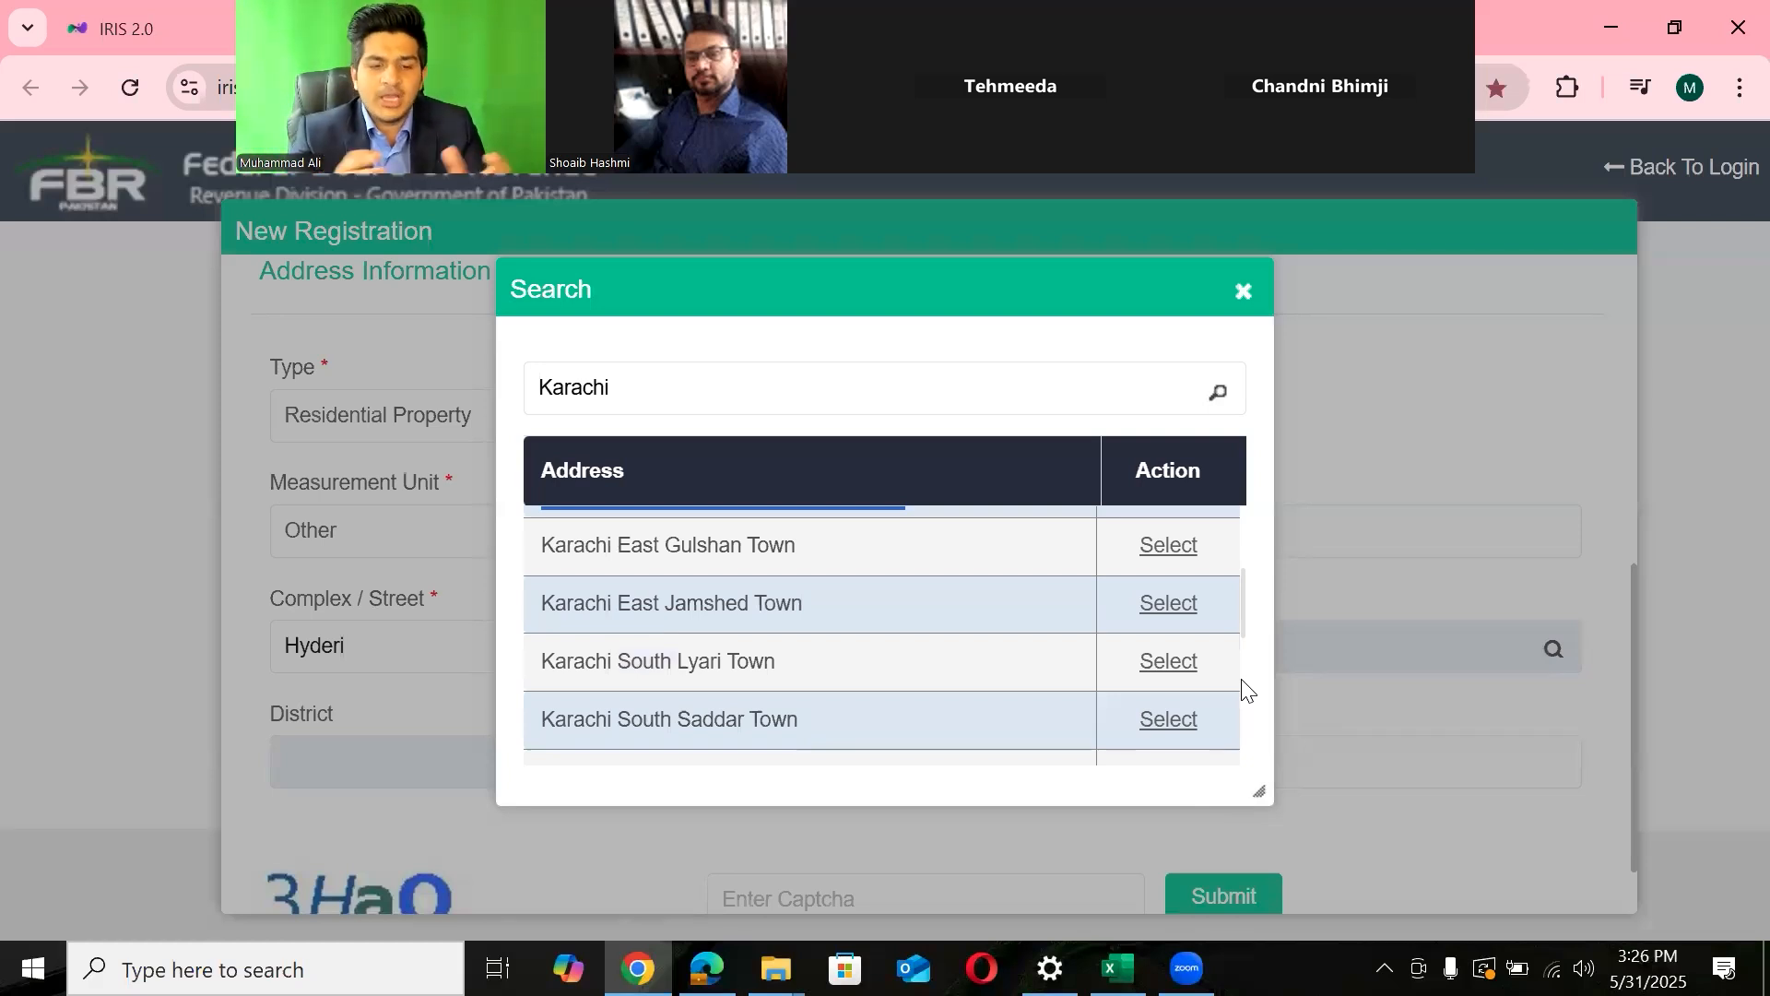
pyautogui.scroll(2, 1240, 595)
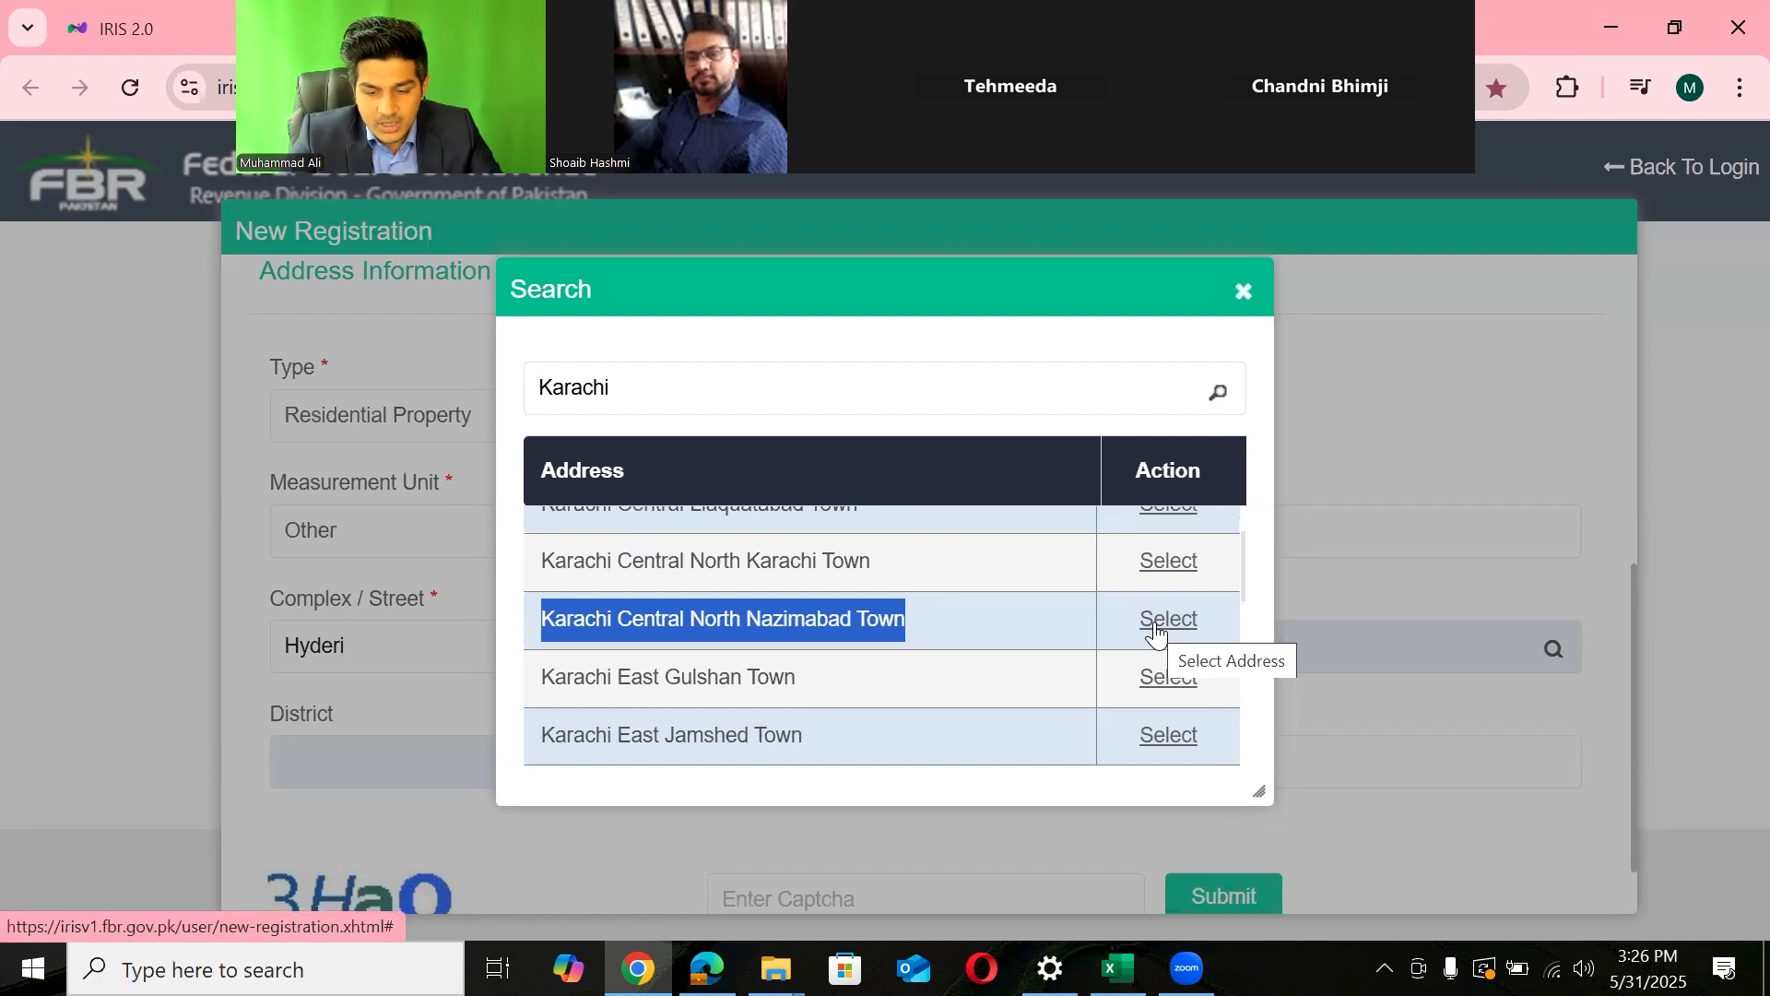
pyautogui.click(1158, 634)
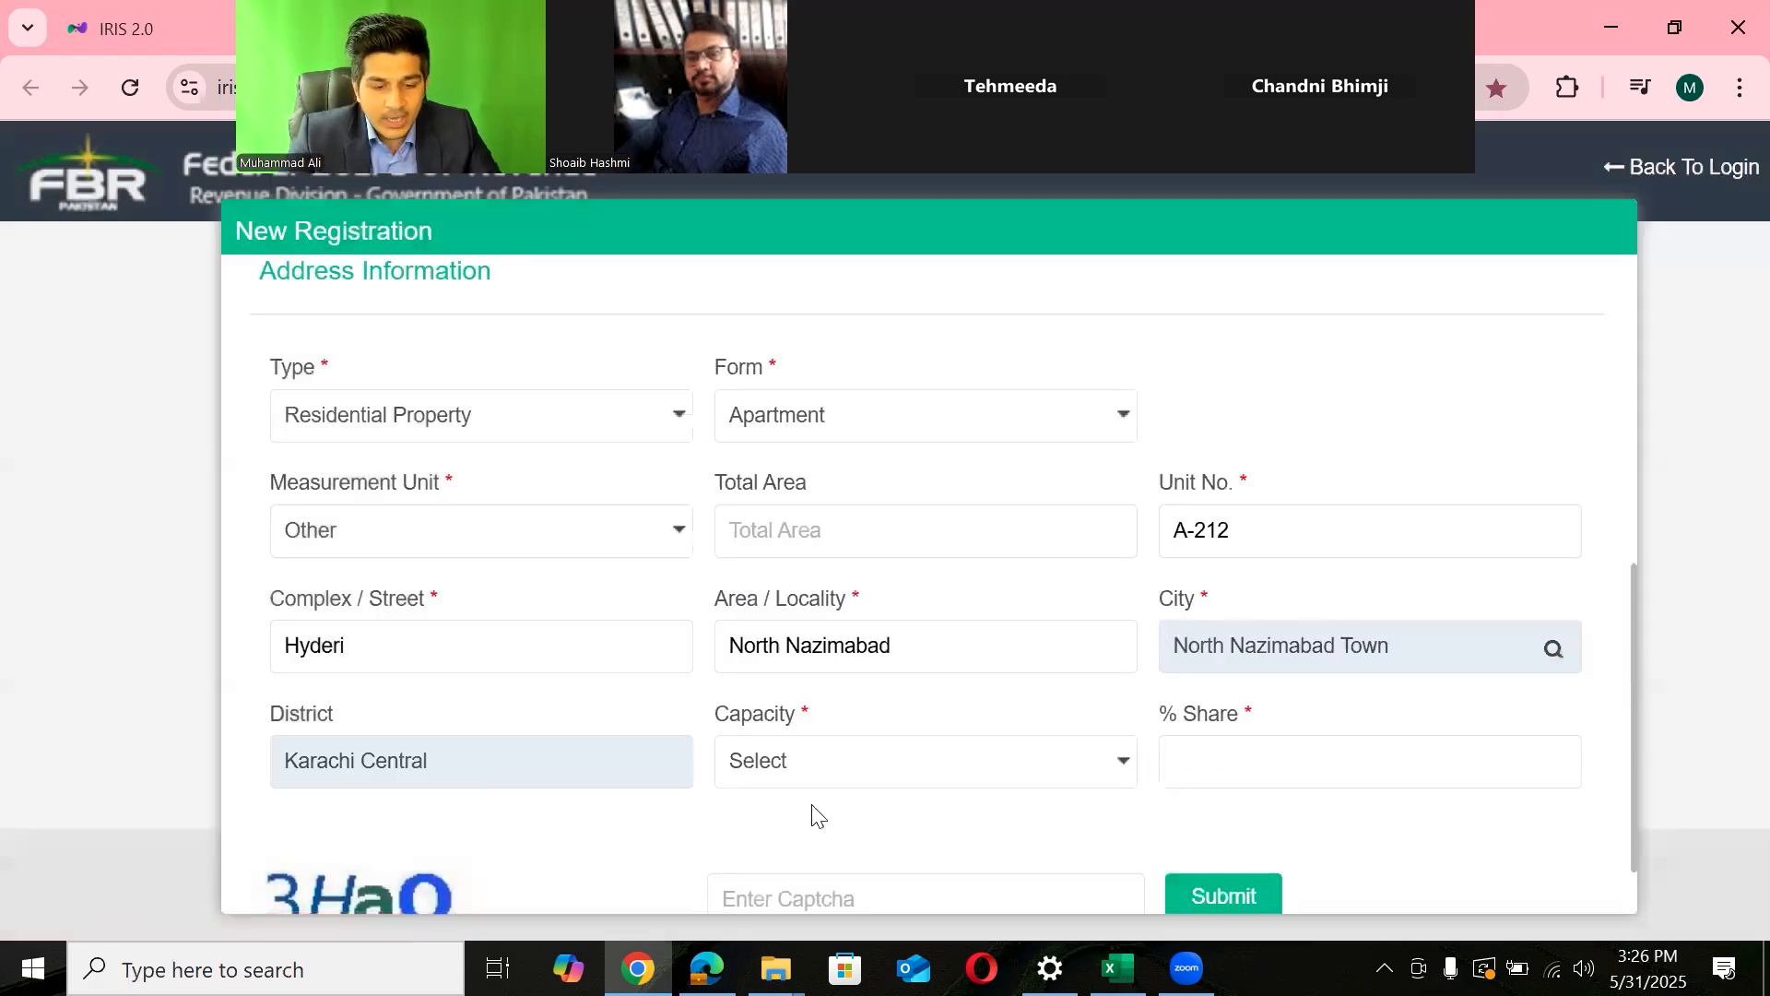
pyautogui.click(825, 782)
pyautogui.click(824, 780)
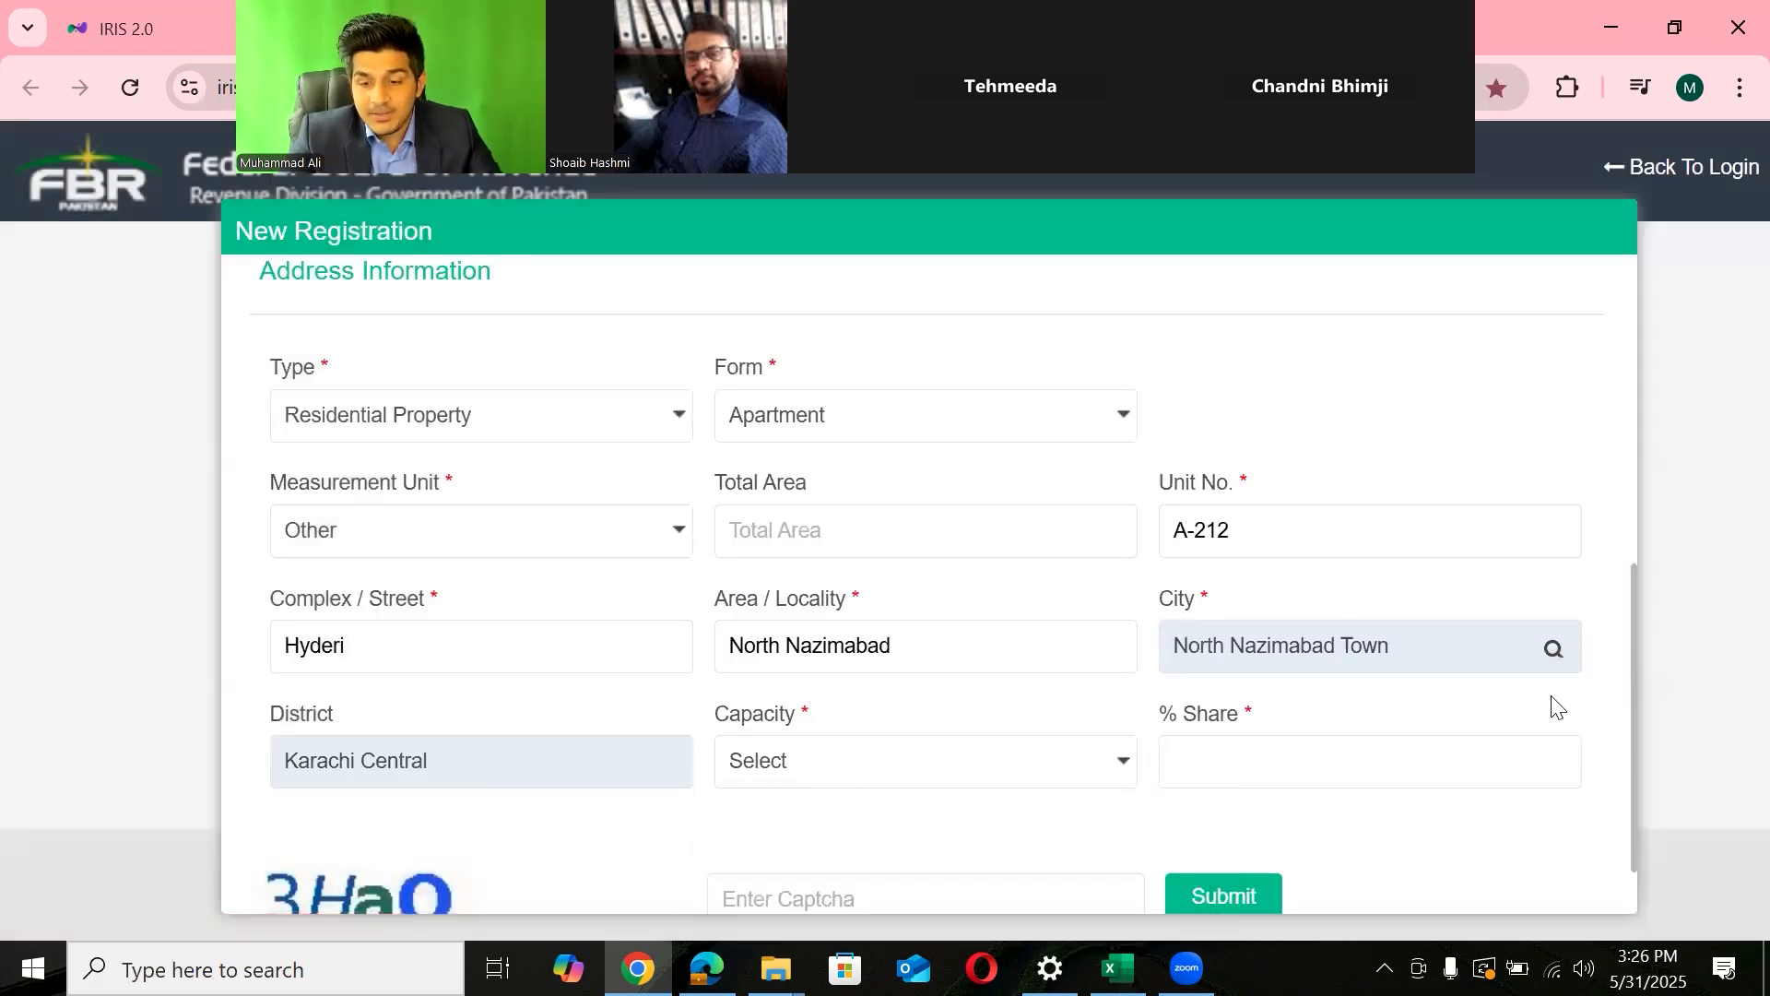
pyautogui.moveTo(1632, 719); pyautogui.dragTo(1632, 751)
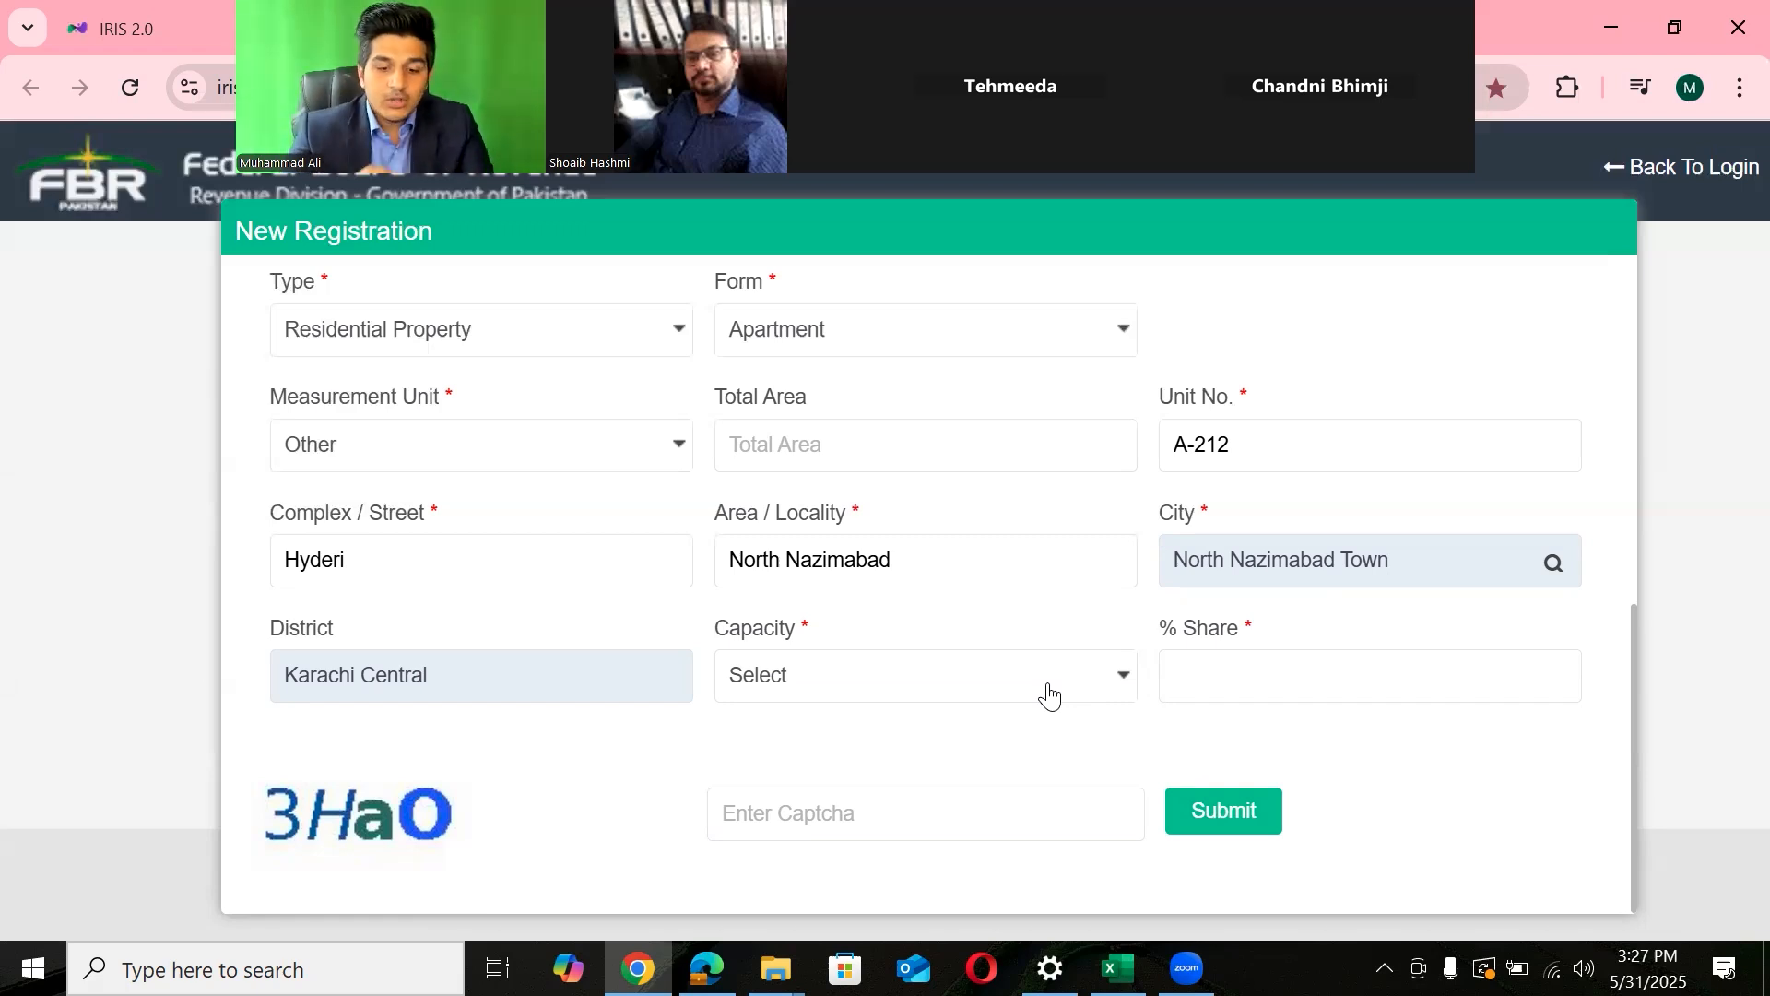
# - Set Capacity to Benami / Lessee / Tenant / Franchisee / Occupant instead of Owner, with 0 in % Share
pyautogui.click(1049, 696)
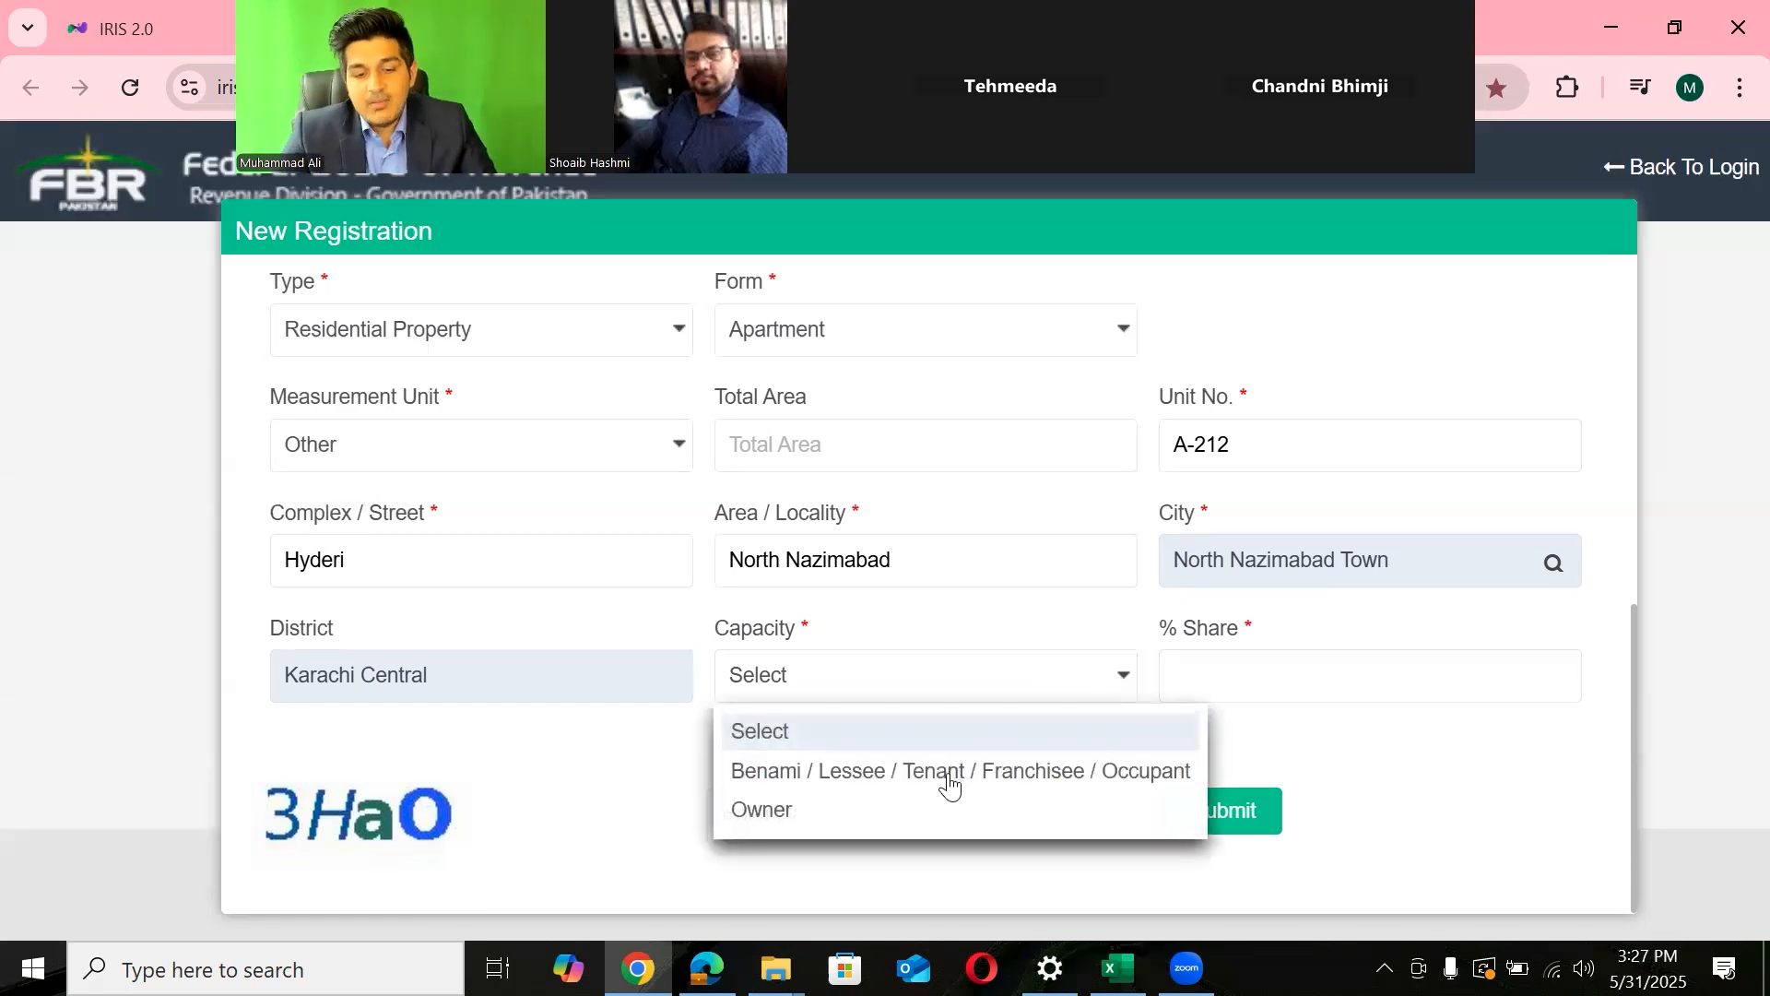
pyautogui.click(767, 811)
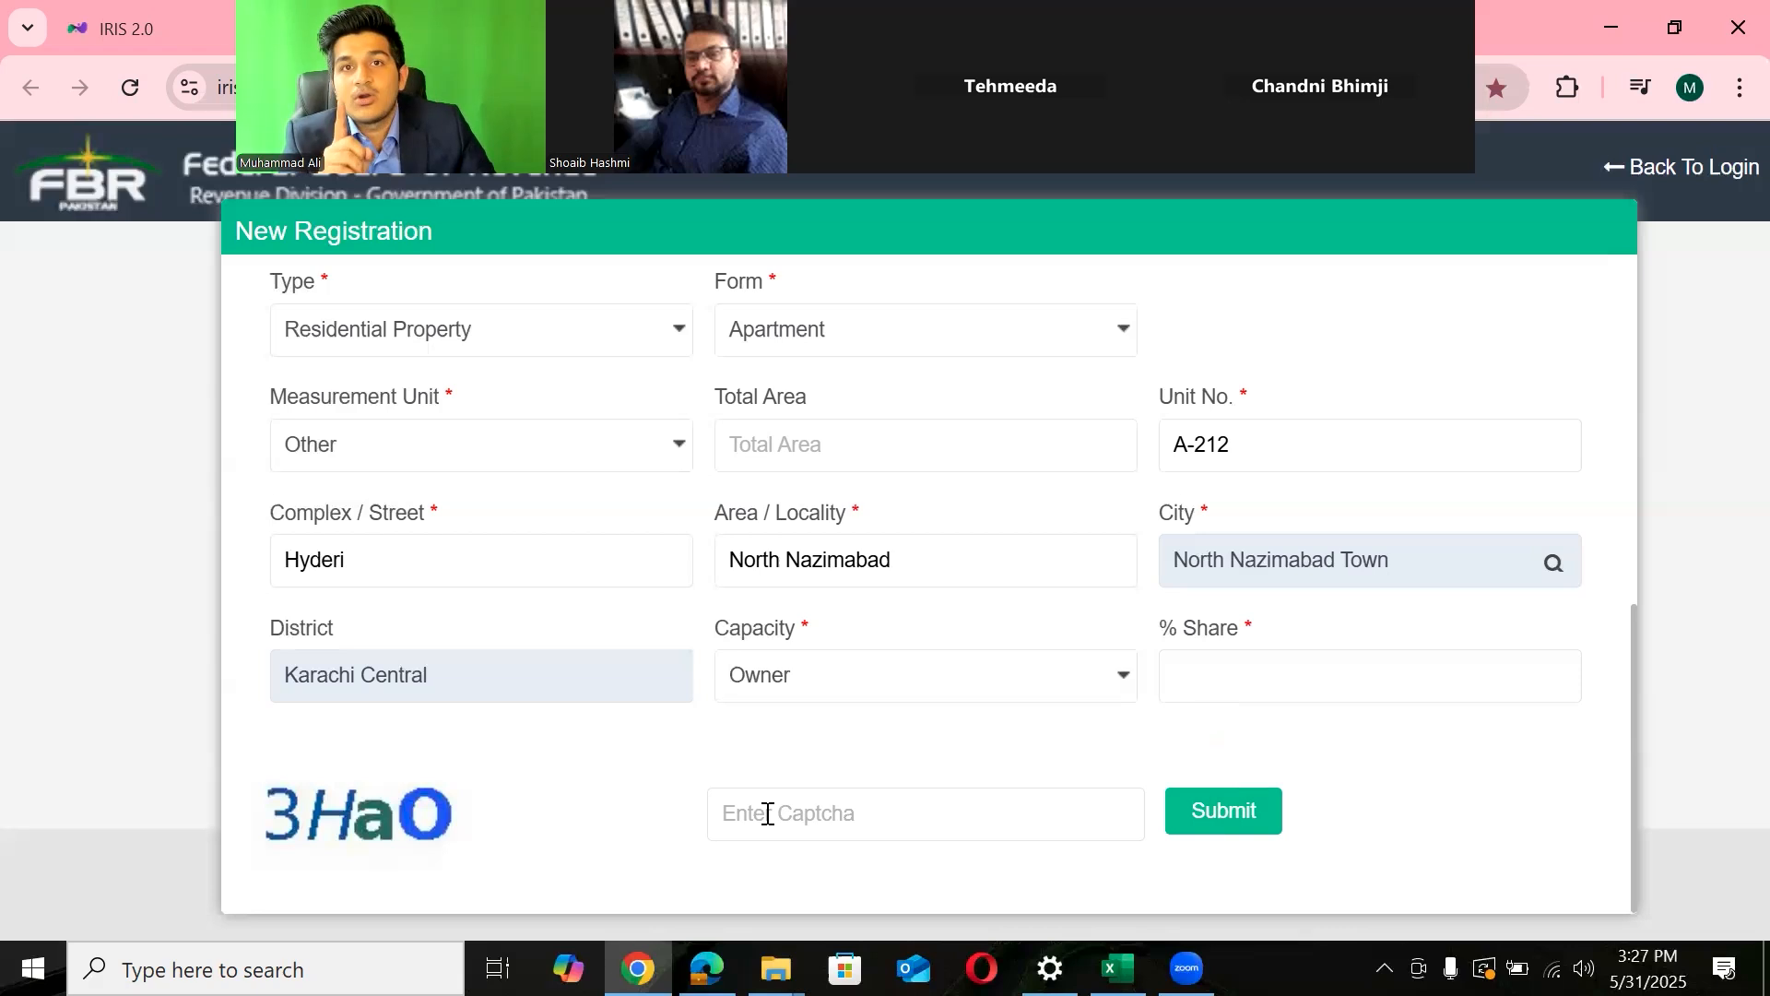
pyautogui.click(859, 677)
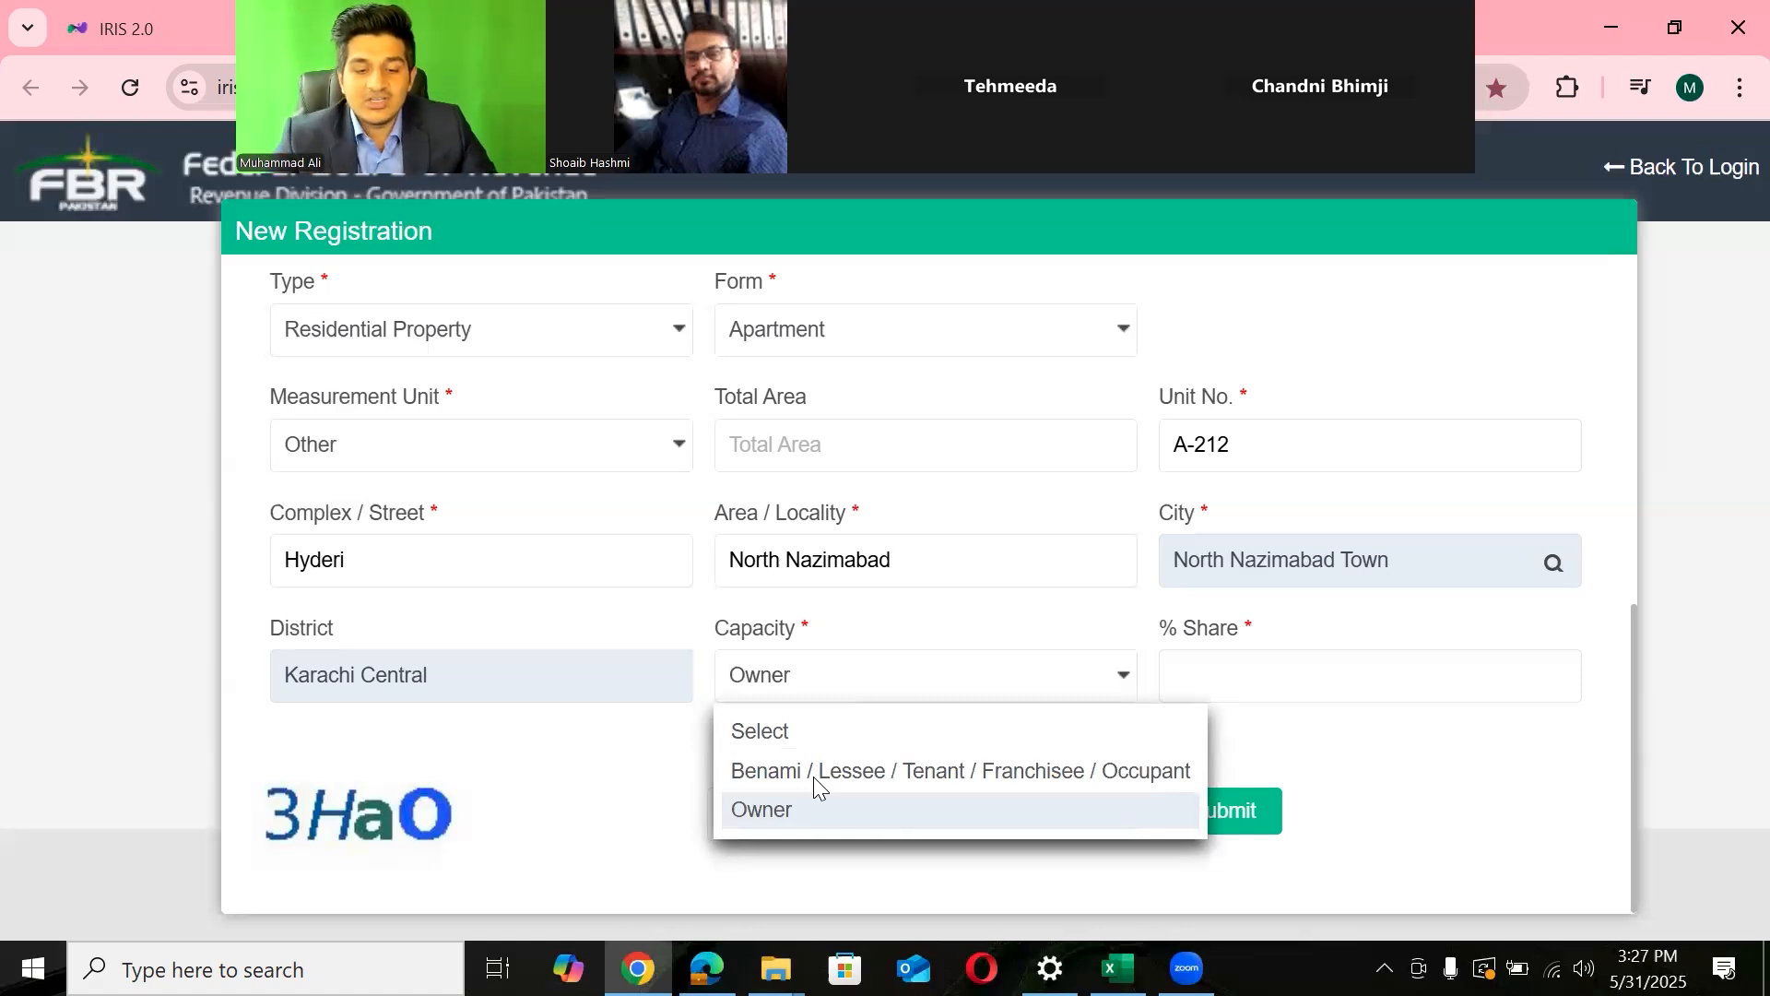
pyautogui.click(817, 775)
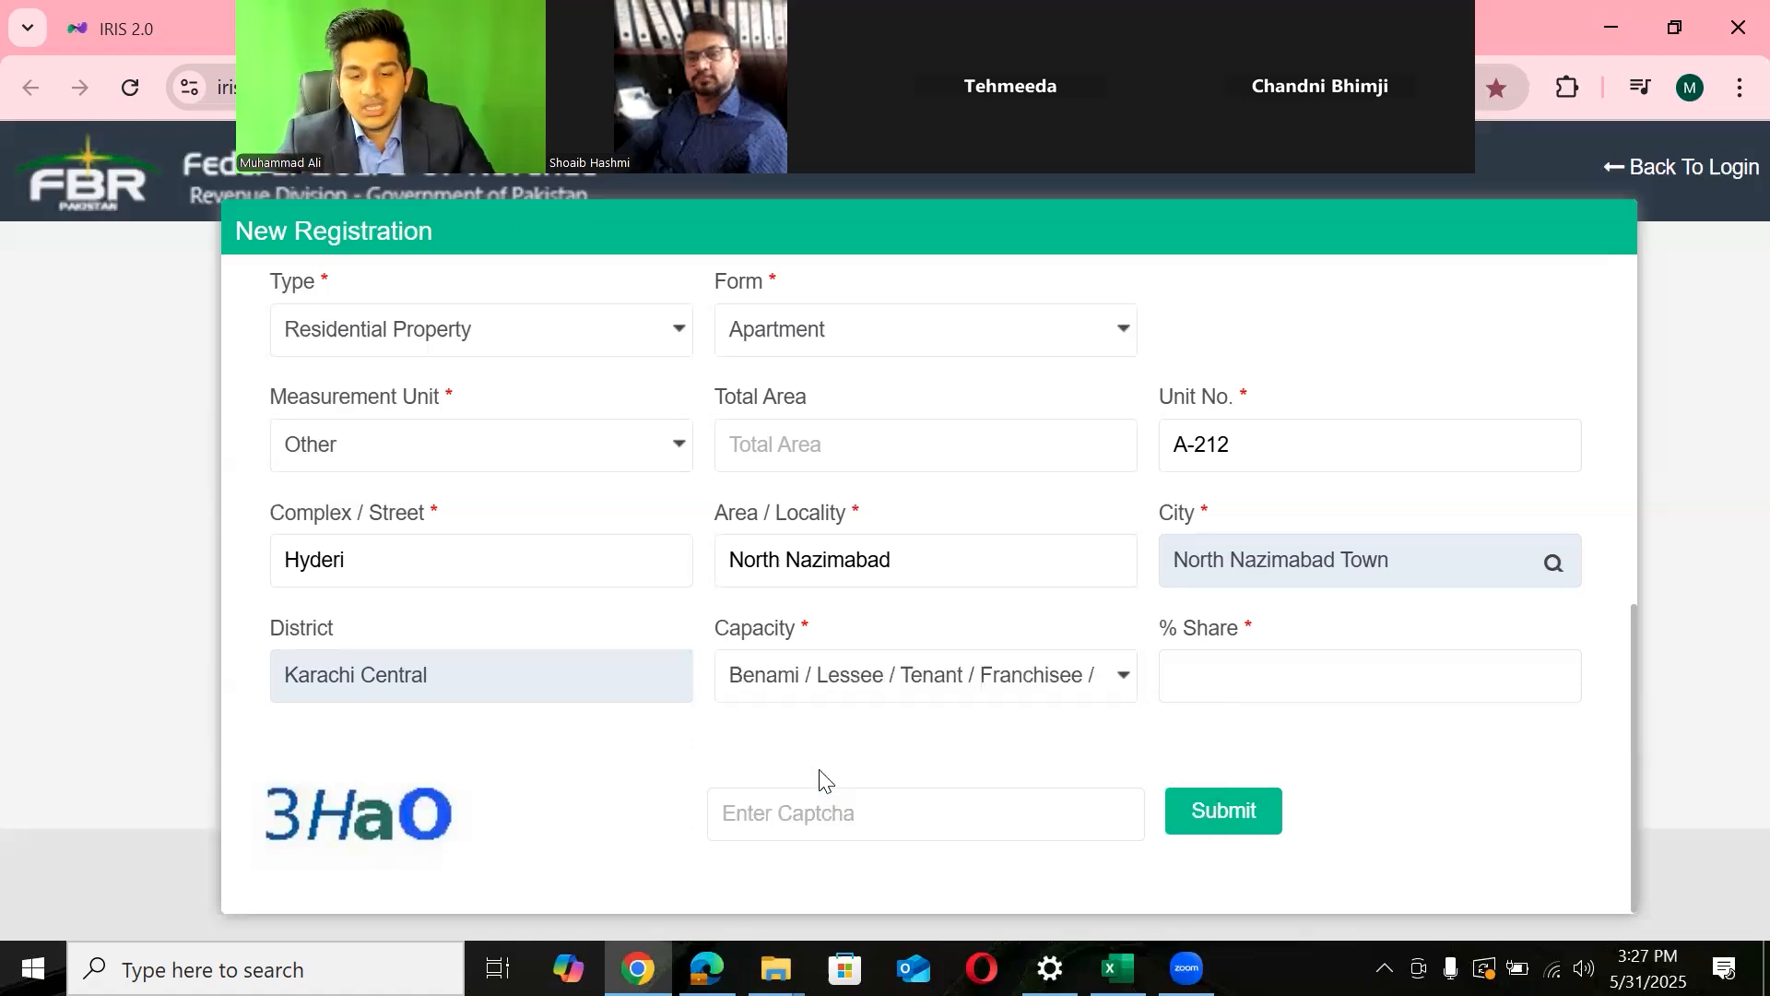
pyautogui.click(1240, 684)
pyautogui.write('0')
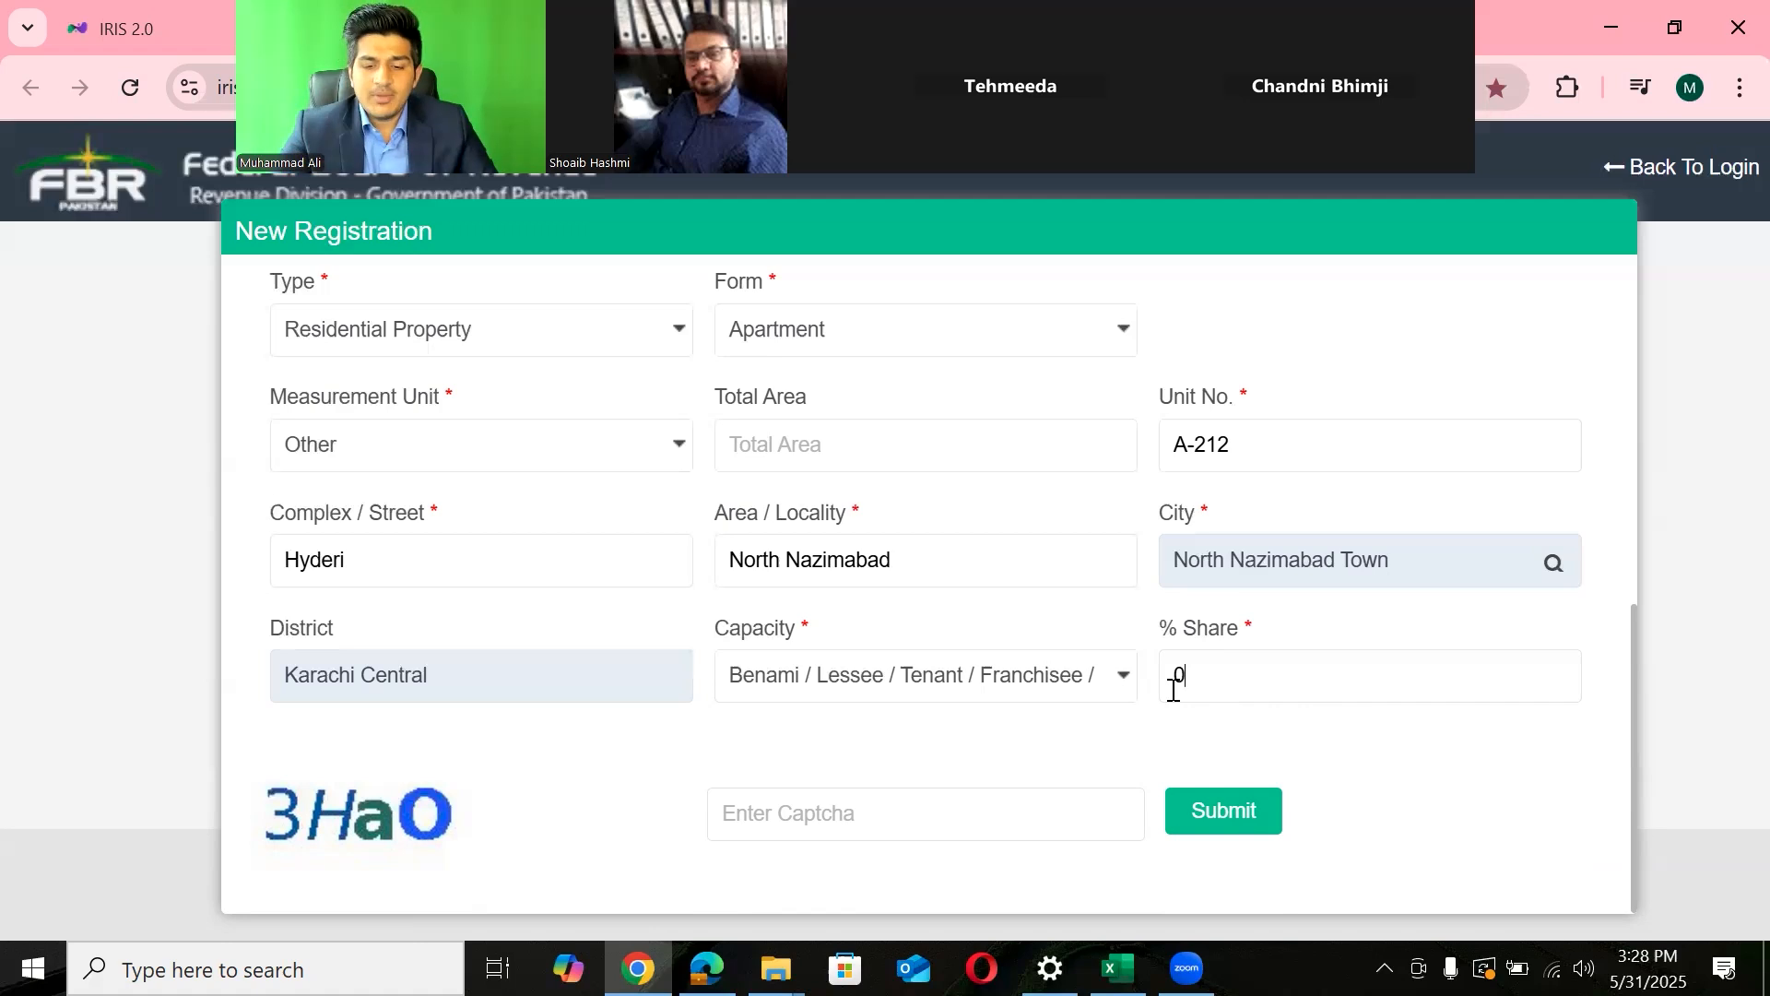
# - Replace the 0 in % Share with 1 and bring up the Capacity options
pyautogui.press('BackSpace')
pyautogui.write('1')
pyautogui.click(1142, 758)
pyautogui.moveTo(1634, 614); pyautogui.dragTo(1619, 660)
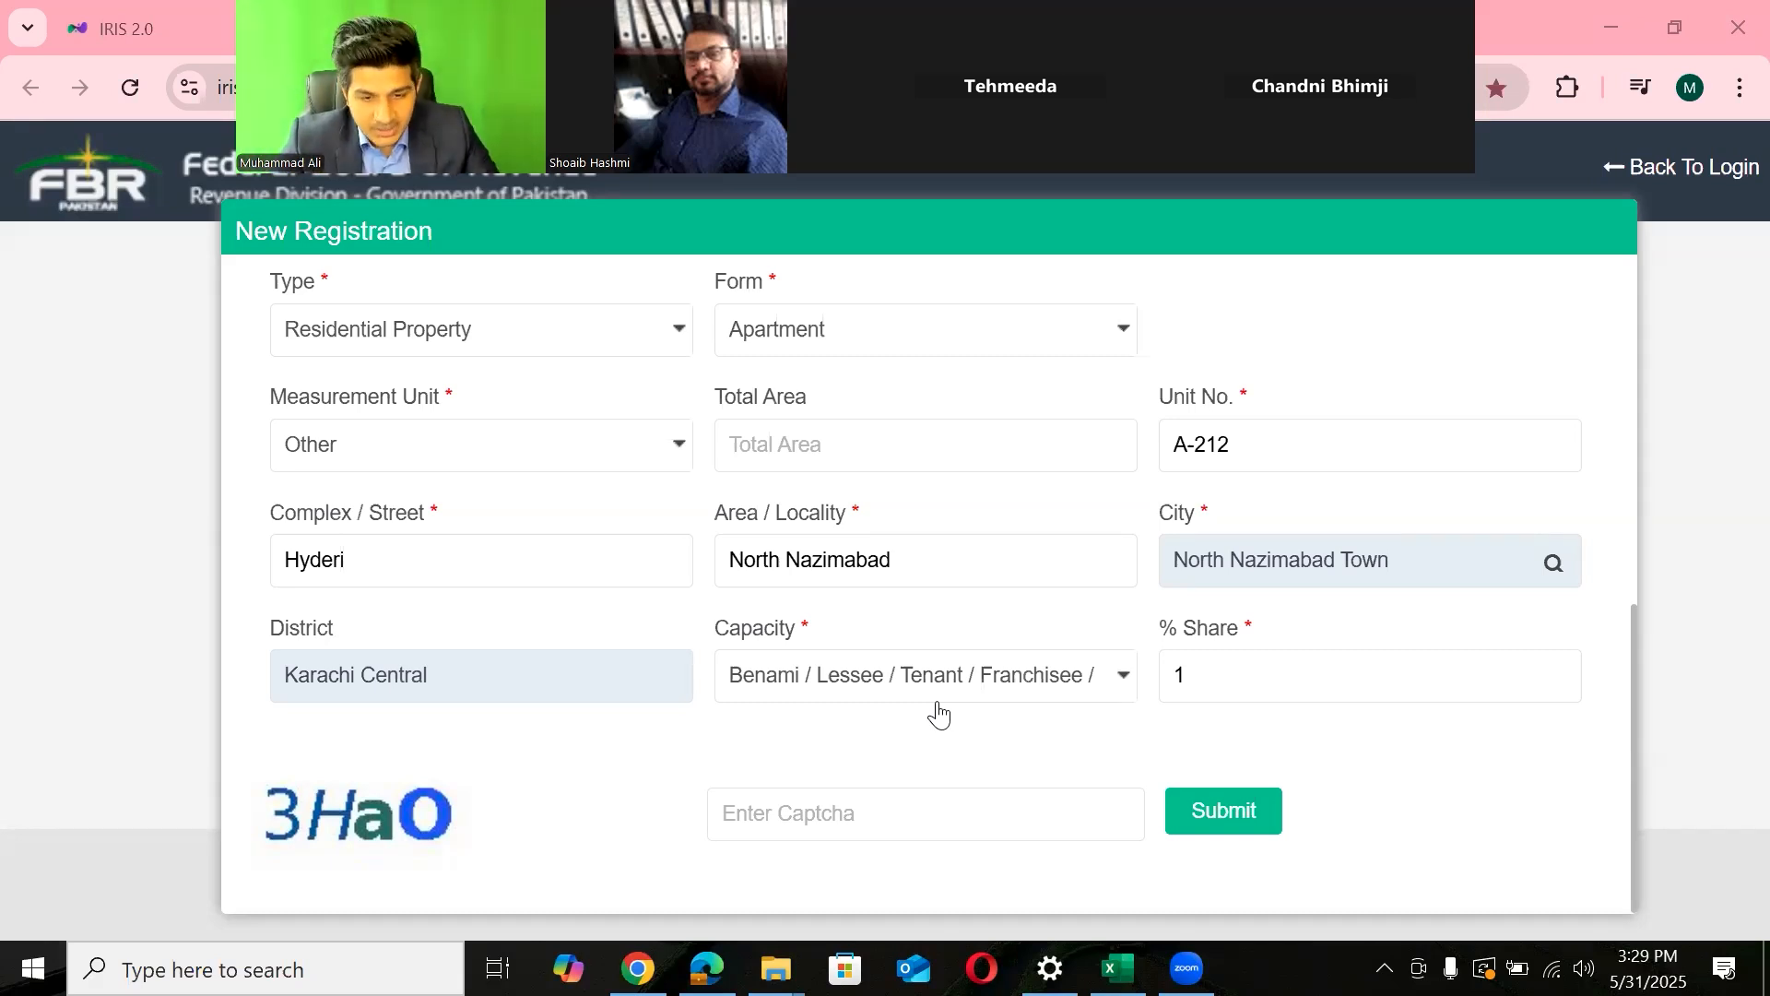
pyautogui.click(957, 701)
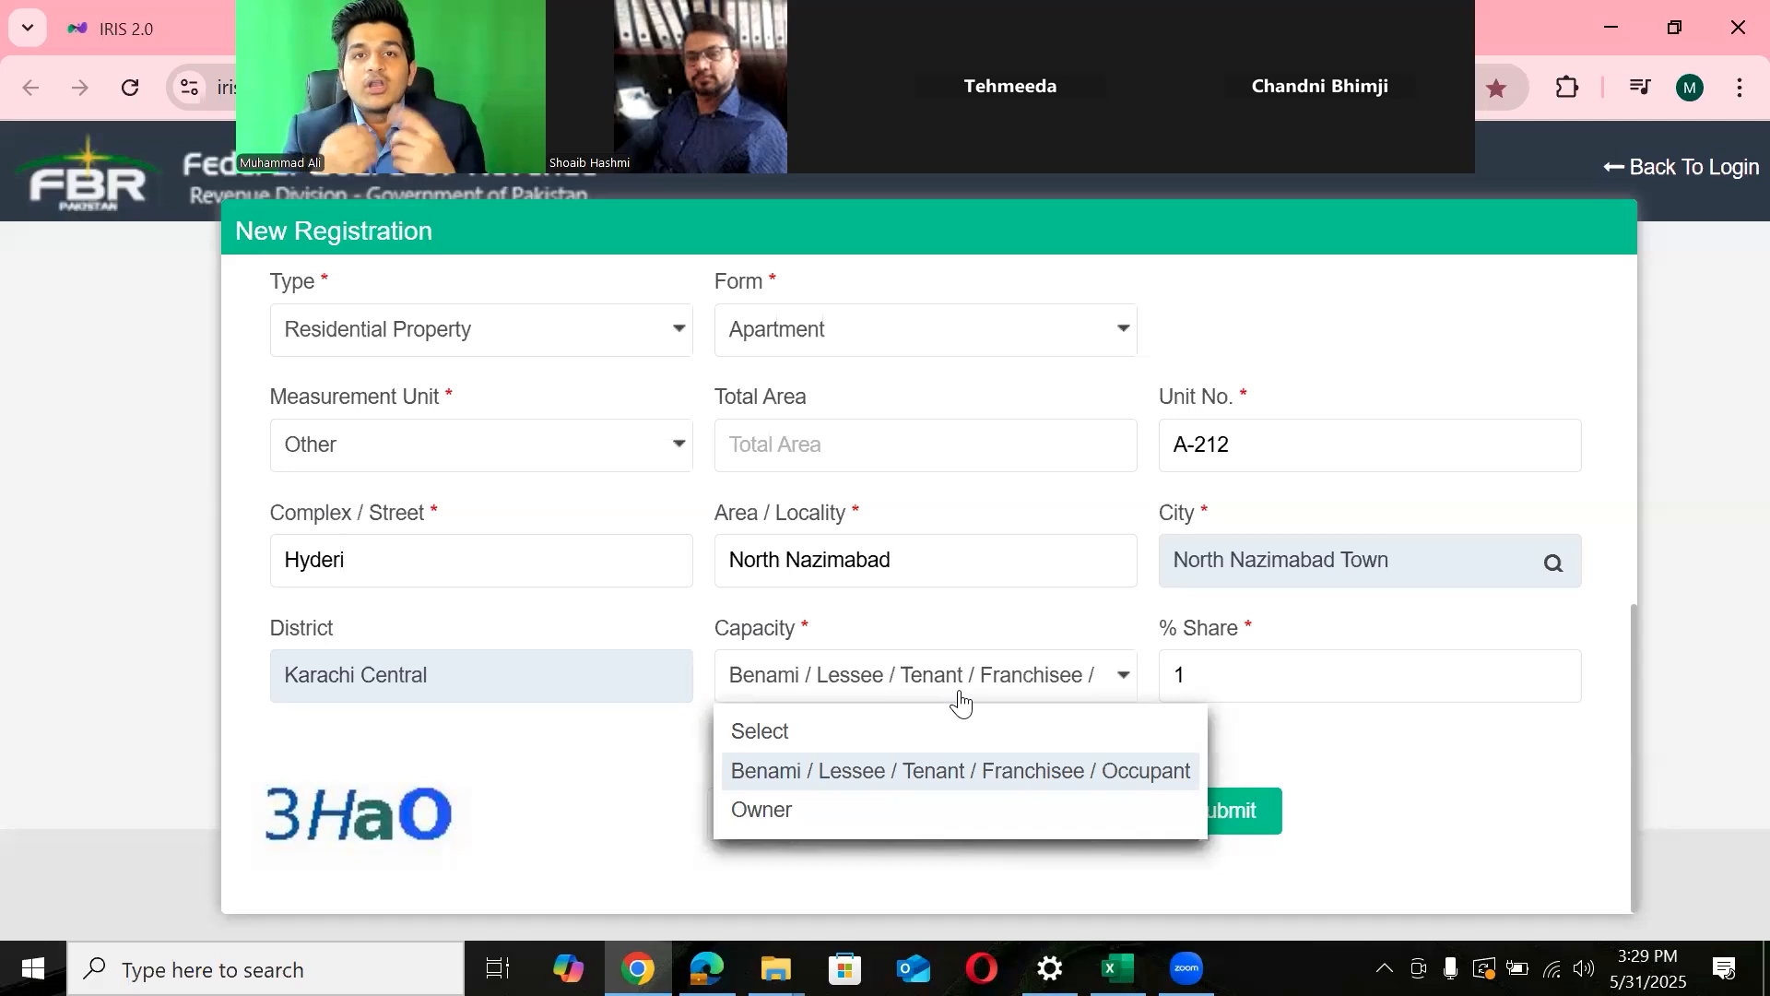
# - Switch Capacity to Owner and make the % Share 100
pyautogui.click(889, 774)
pyautogui.click(1221, 680)
pyautogui.press('BackSpace')
pyautogui.write('1')
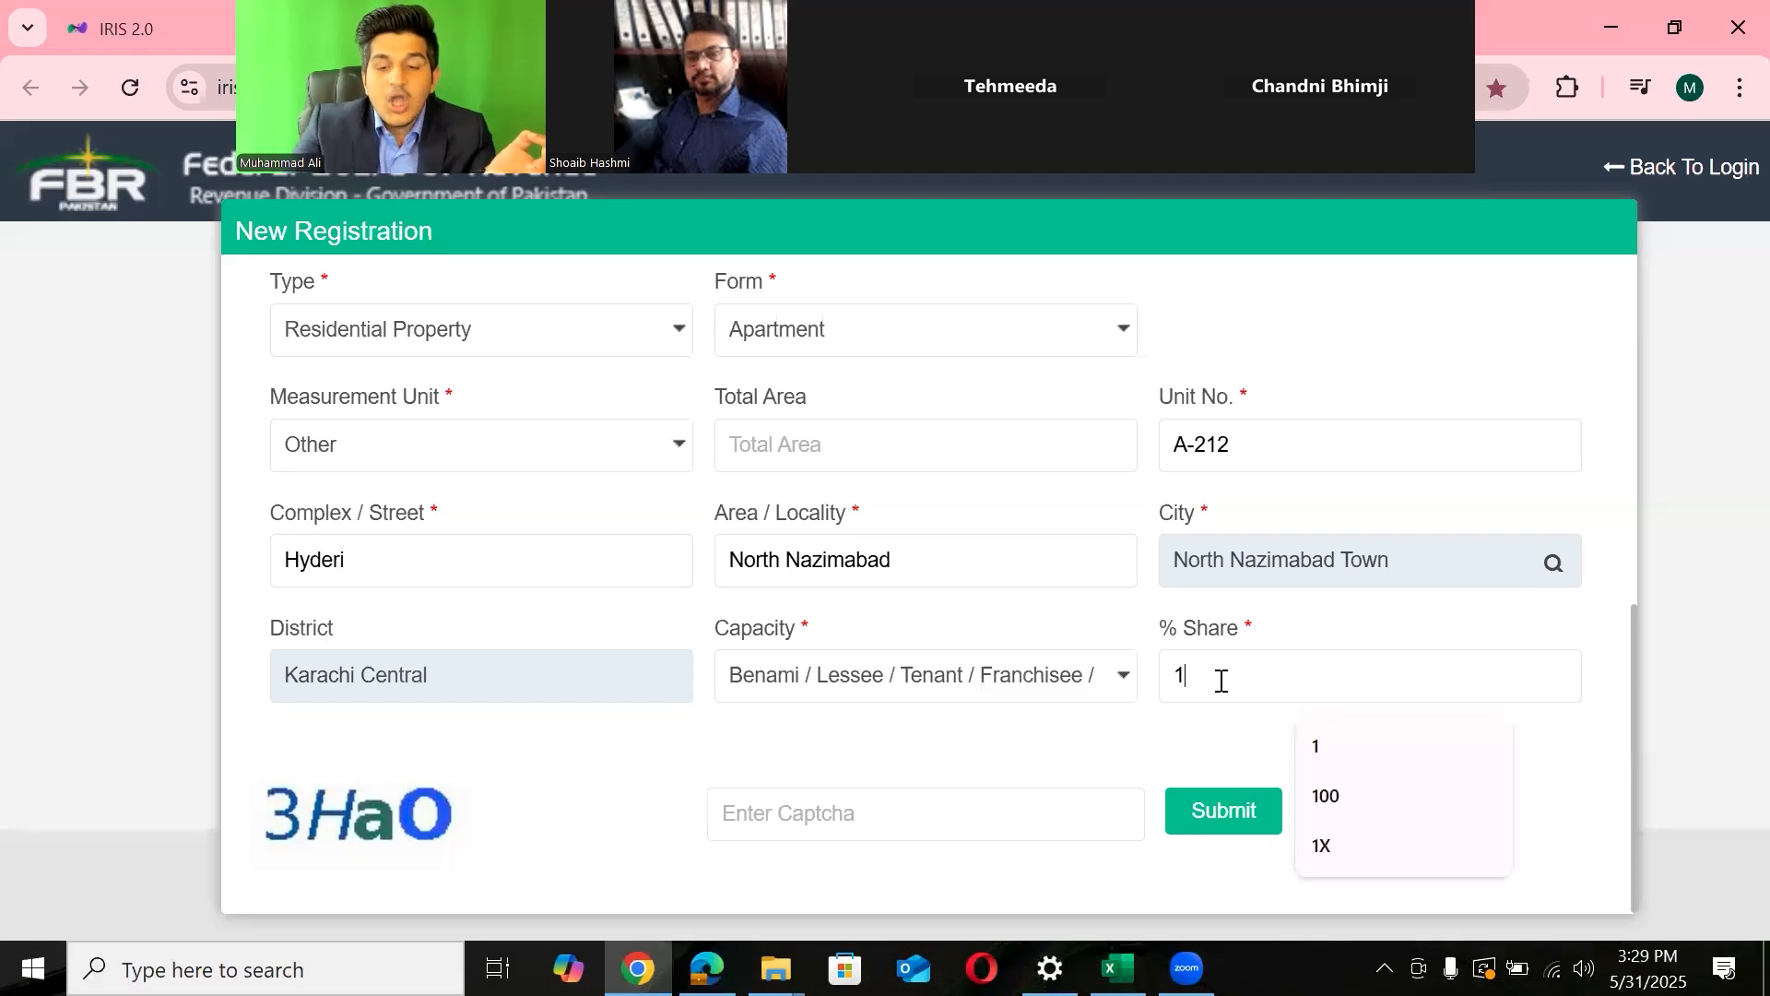
pyautogui.click(1060, 691)
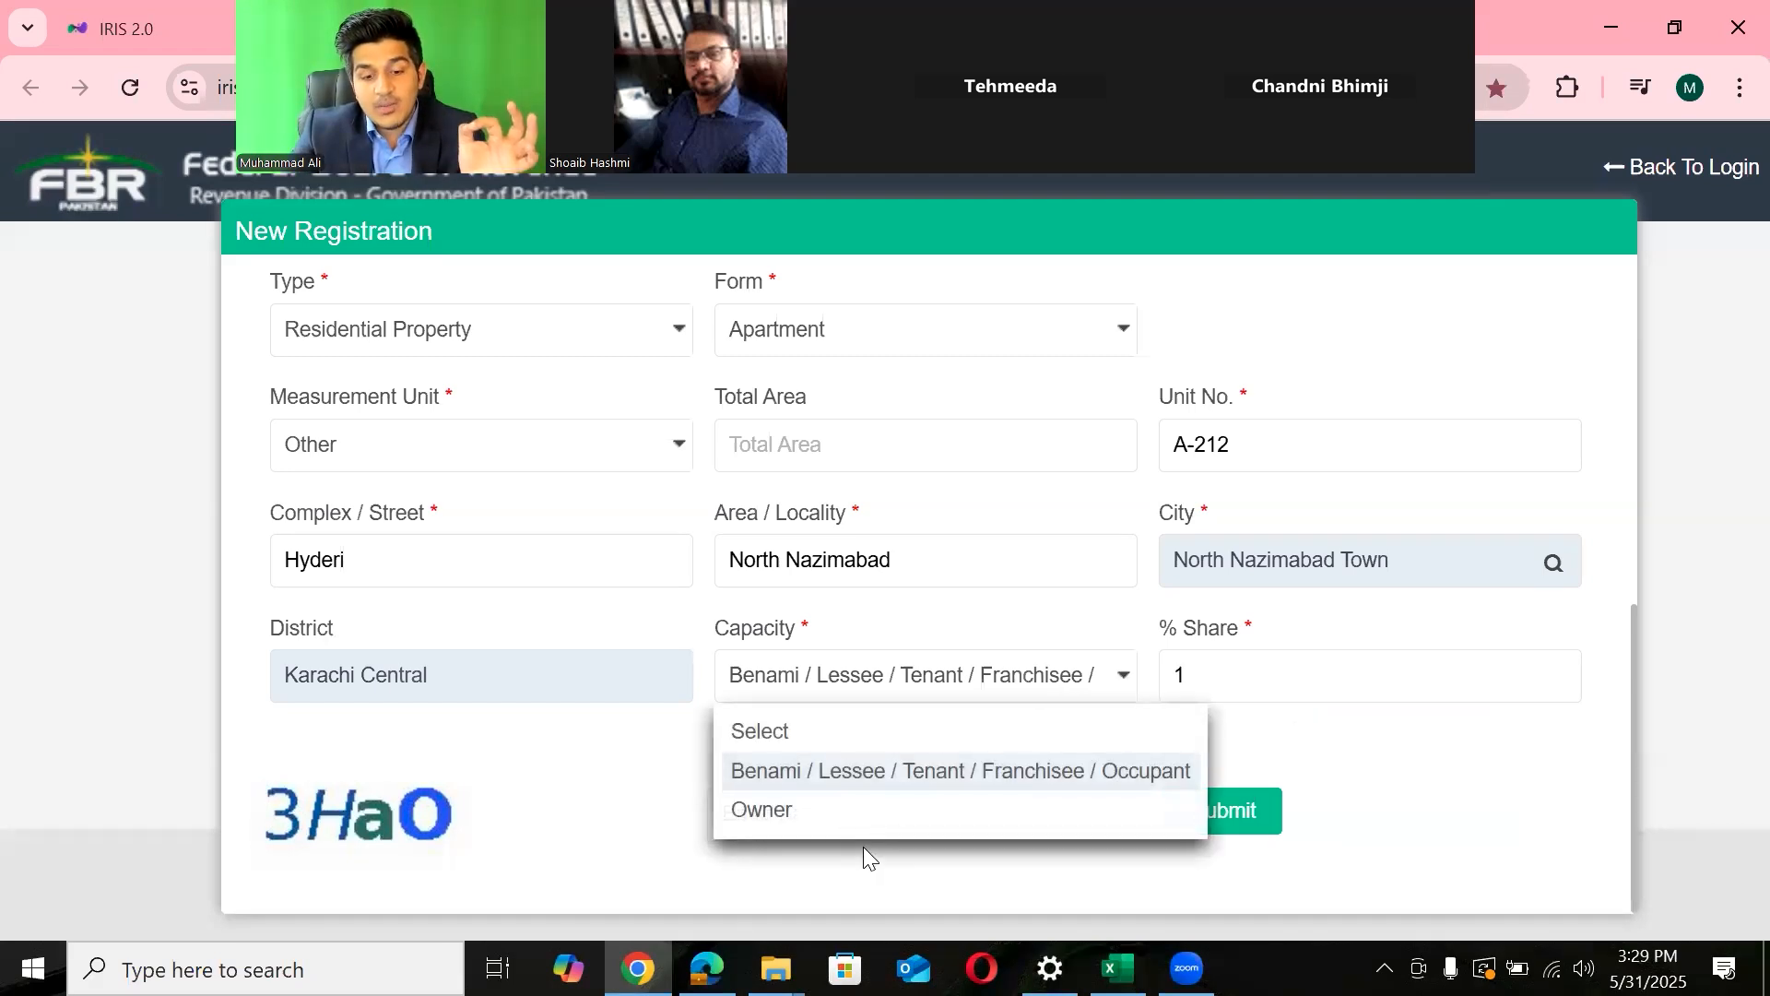
pyautogui.click(775, 811)
pyautogui.click(1211, 671)
pyautogui.write('00')
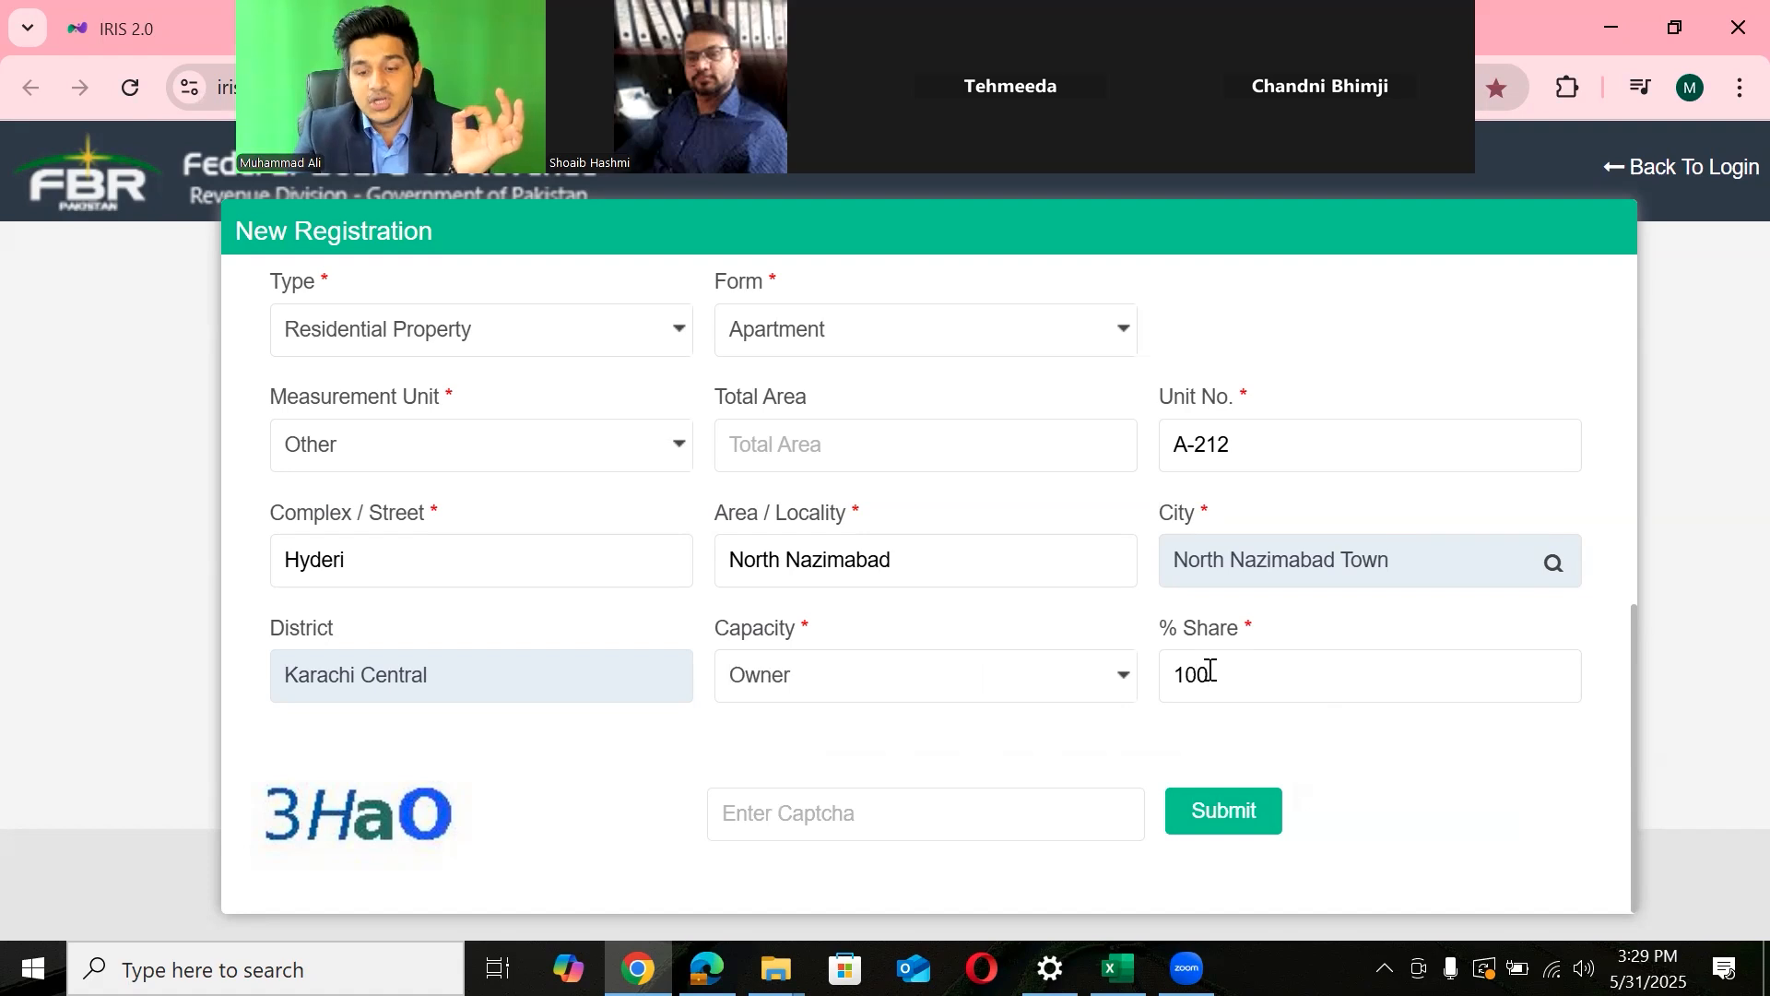
# - After trying a 50 share and reverting to Benami, settle on Owner with a 100 % share
pyautogui.press('BackSpace')
pyautogui.press('BackSpace')
pyautogui.press('BackSpace')
pyautogui.write('50')
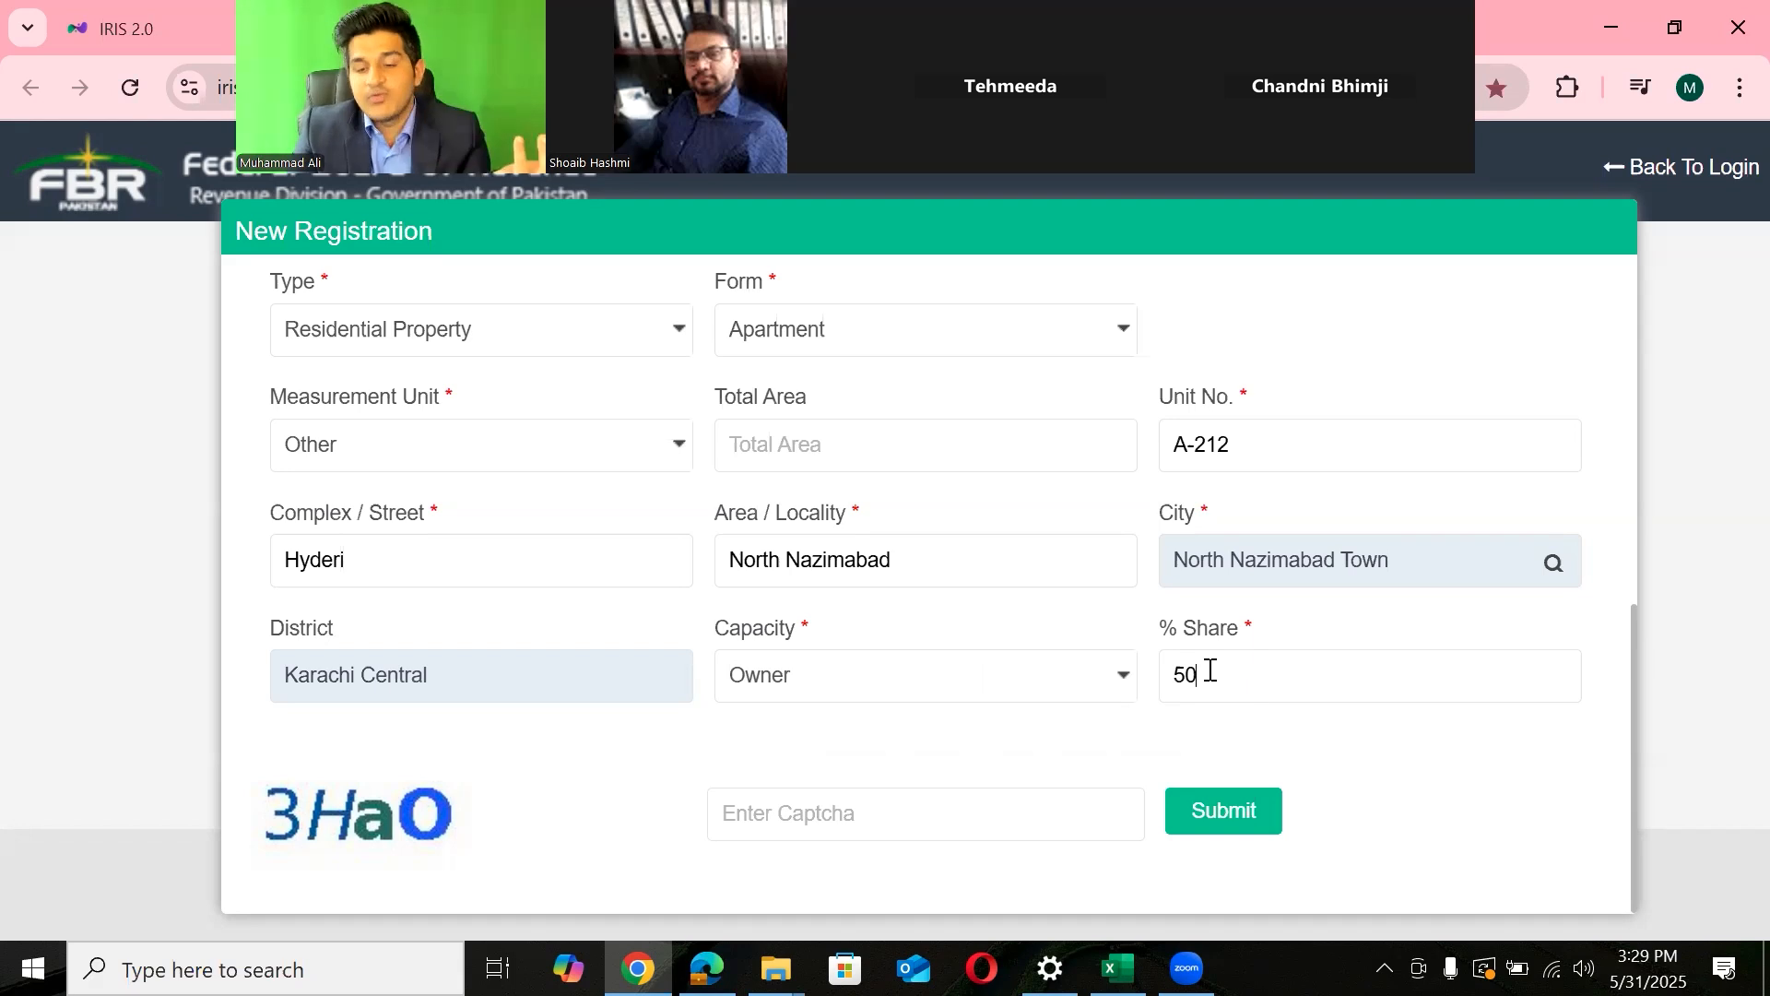
pyautogui.press('BackSpace')
pyautogui.press('BackSpace')
pyautogui.click(1018, 683)
pyautogui.click(887, 775)
pyautogui.click(1238, 691)
pyautogui.write('1')
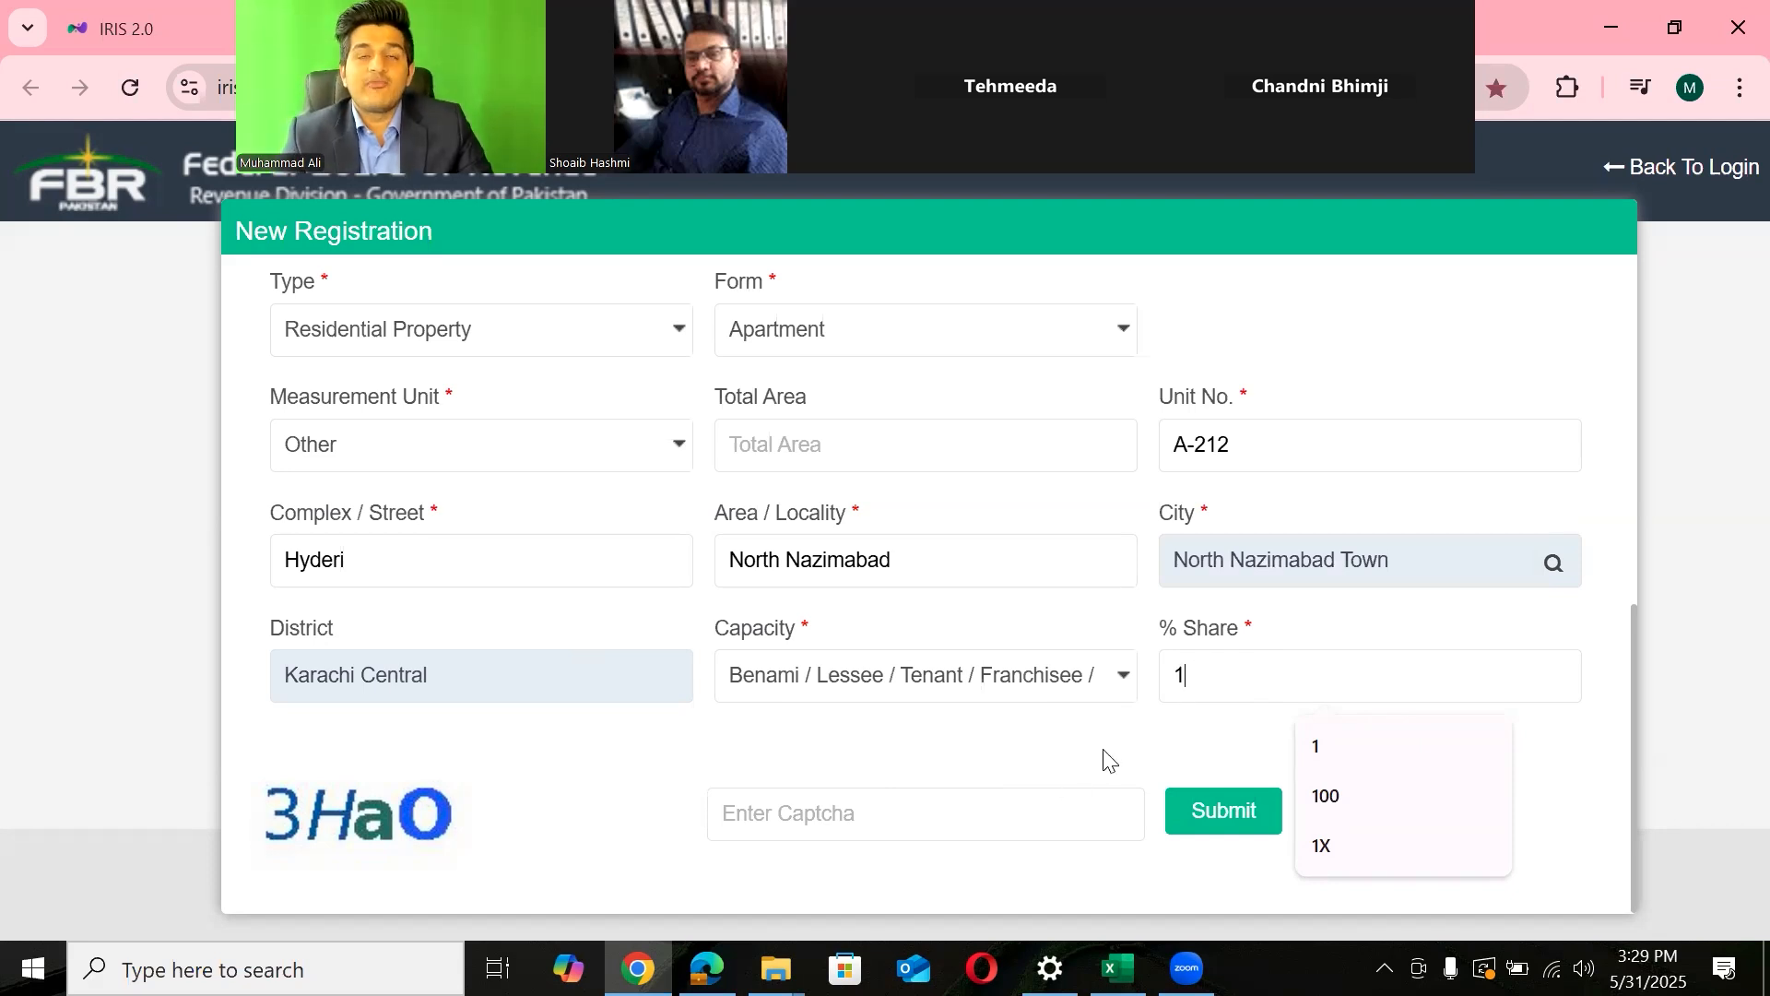
pyautogui.click(844, 677)
pyautogui.click(814, 810)
pyautogui.click(1219, 682)
pyautogui.write('00')
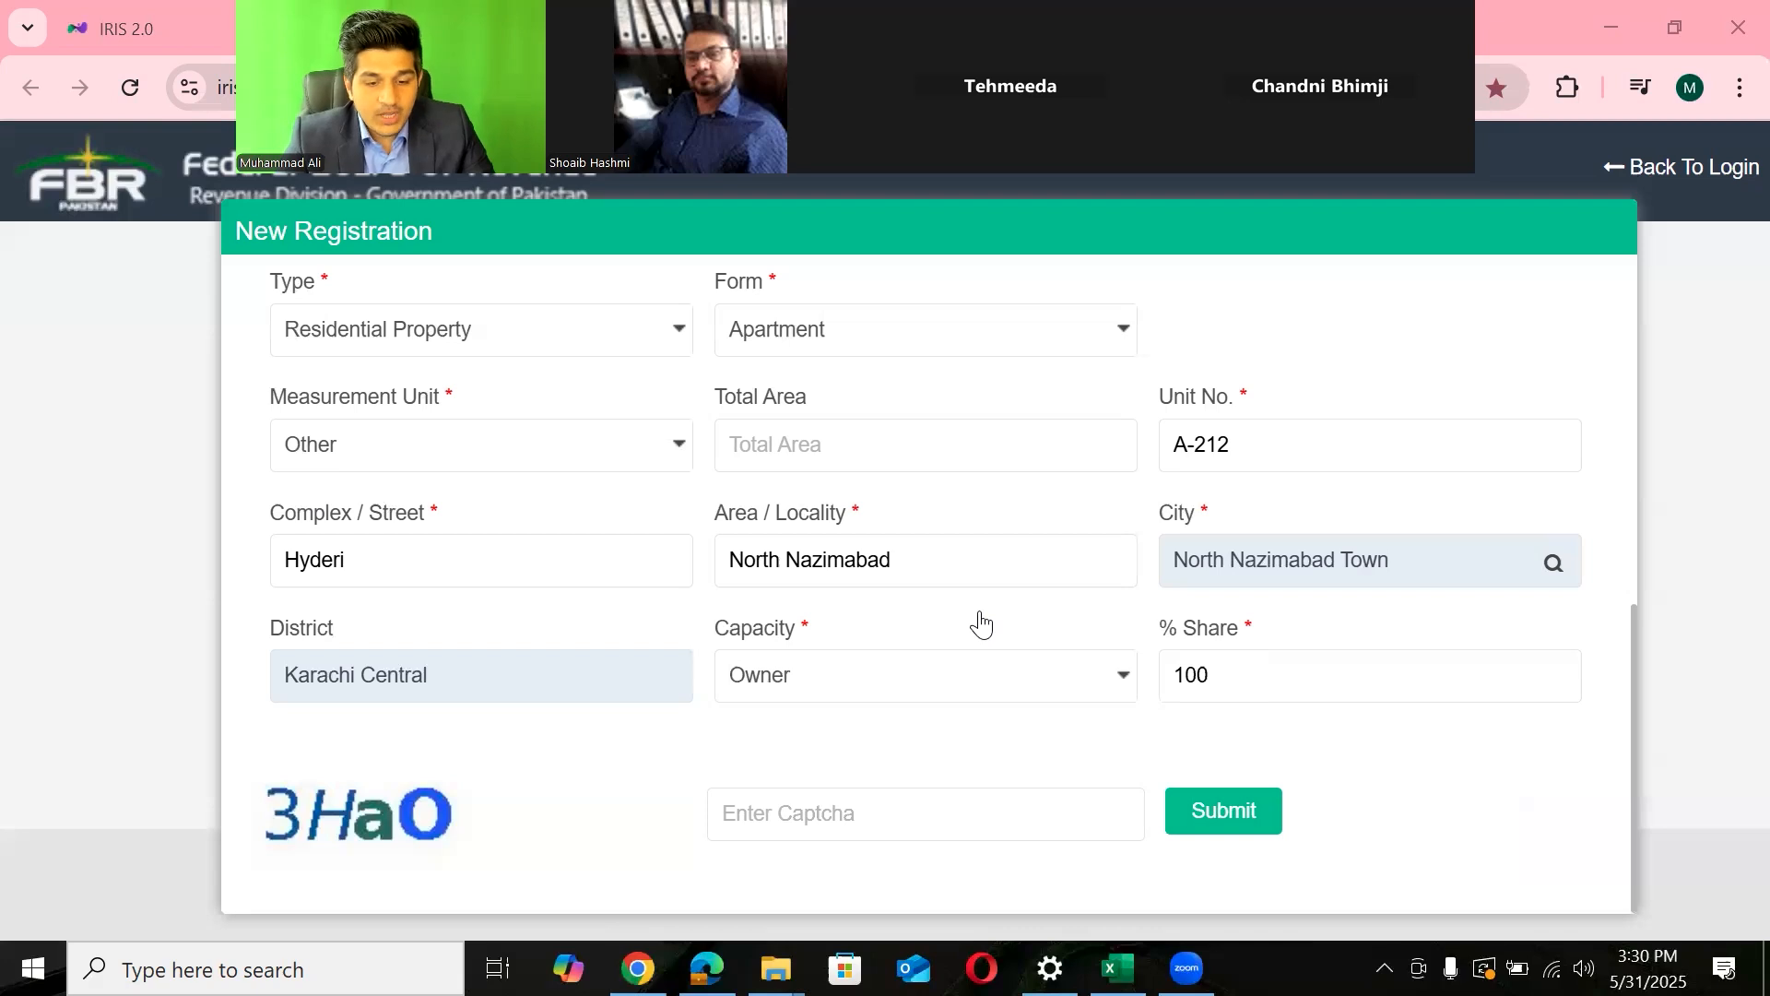
# - Change Capacity to Benami / Lessee / Tenant / Franchisee / Occupant and replace the 100 share with 1
pyautogui.click(887, 684)
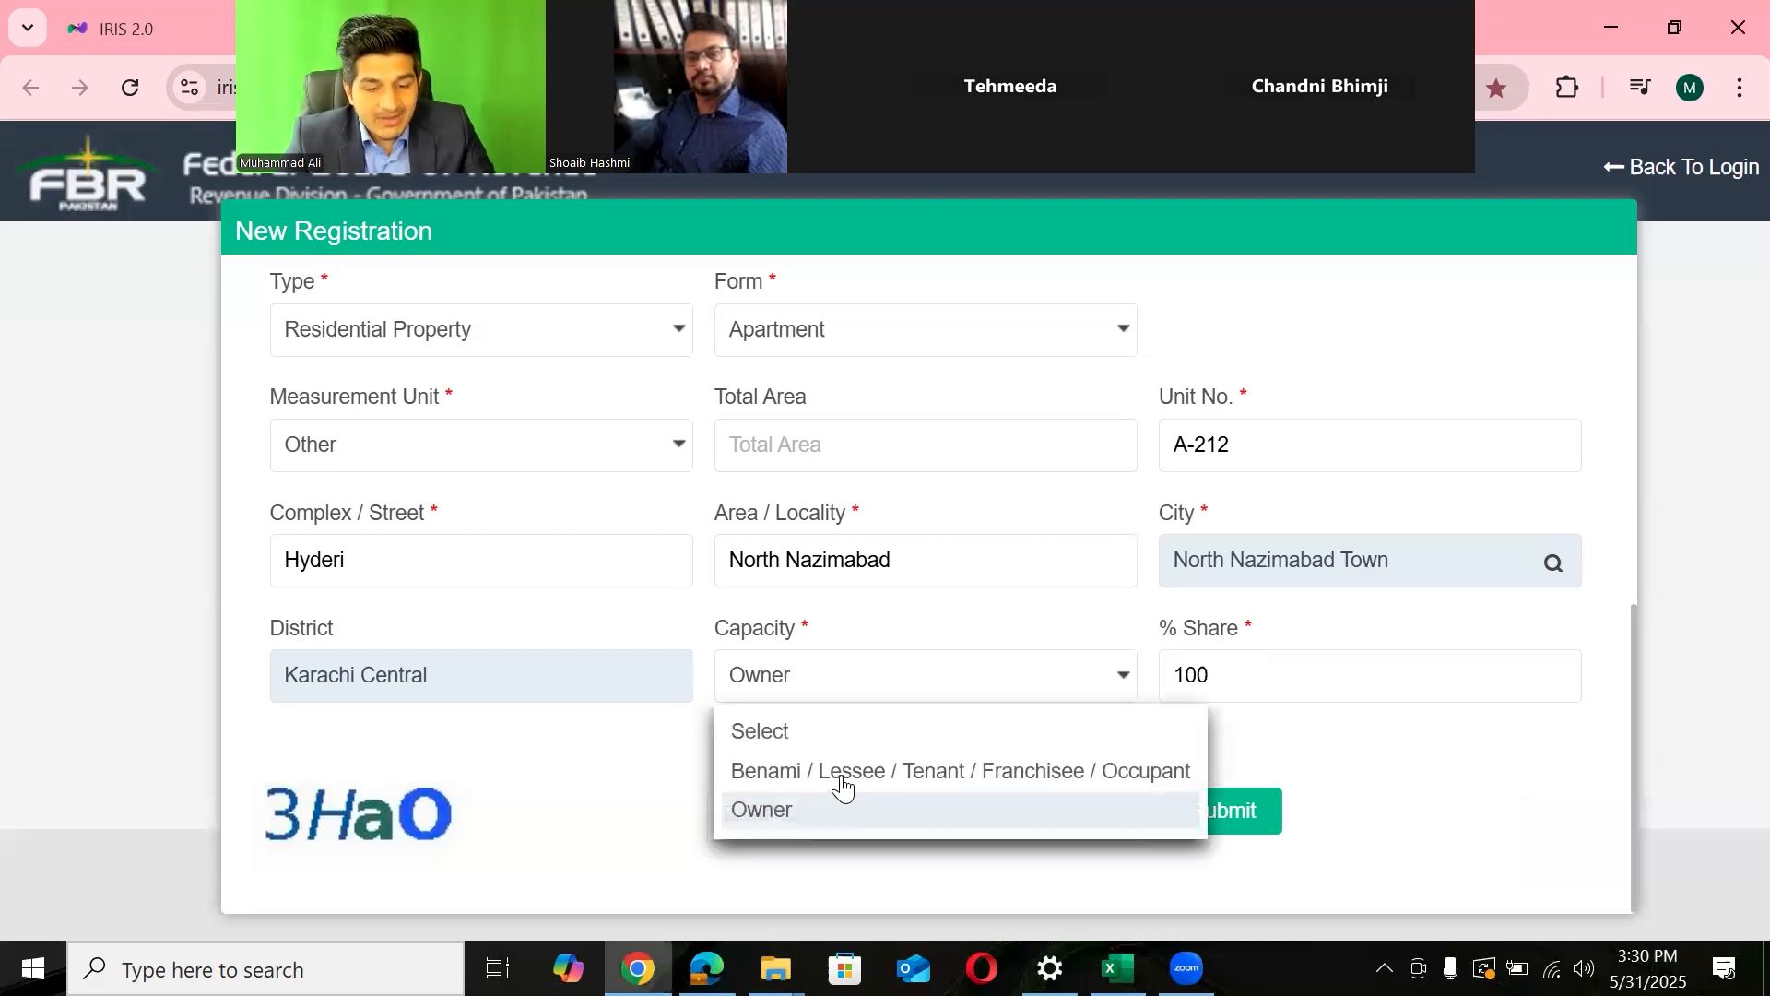
pyautogui.click(842, 785)
pyautogui.doubleClick(1242, 699)
pyautogui.press('BackSpace')
pyautogui.write('1')
pyautogui.press('BackSpace')
pyautogui.write('0')
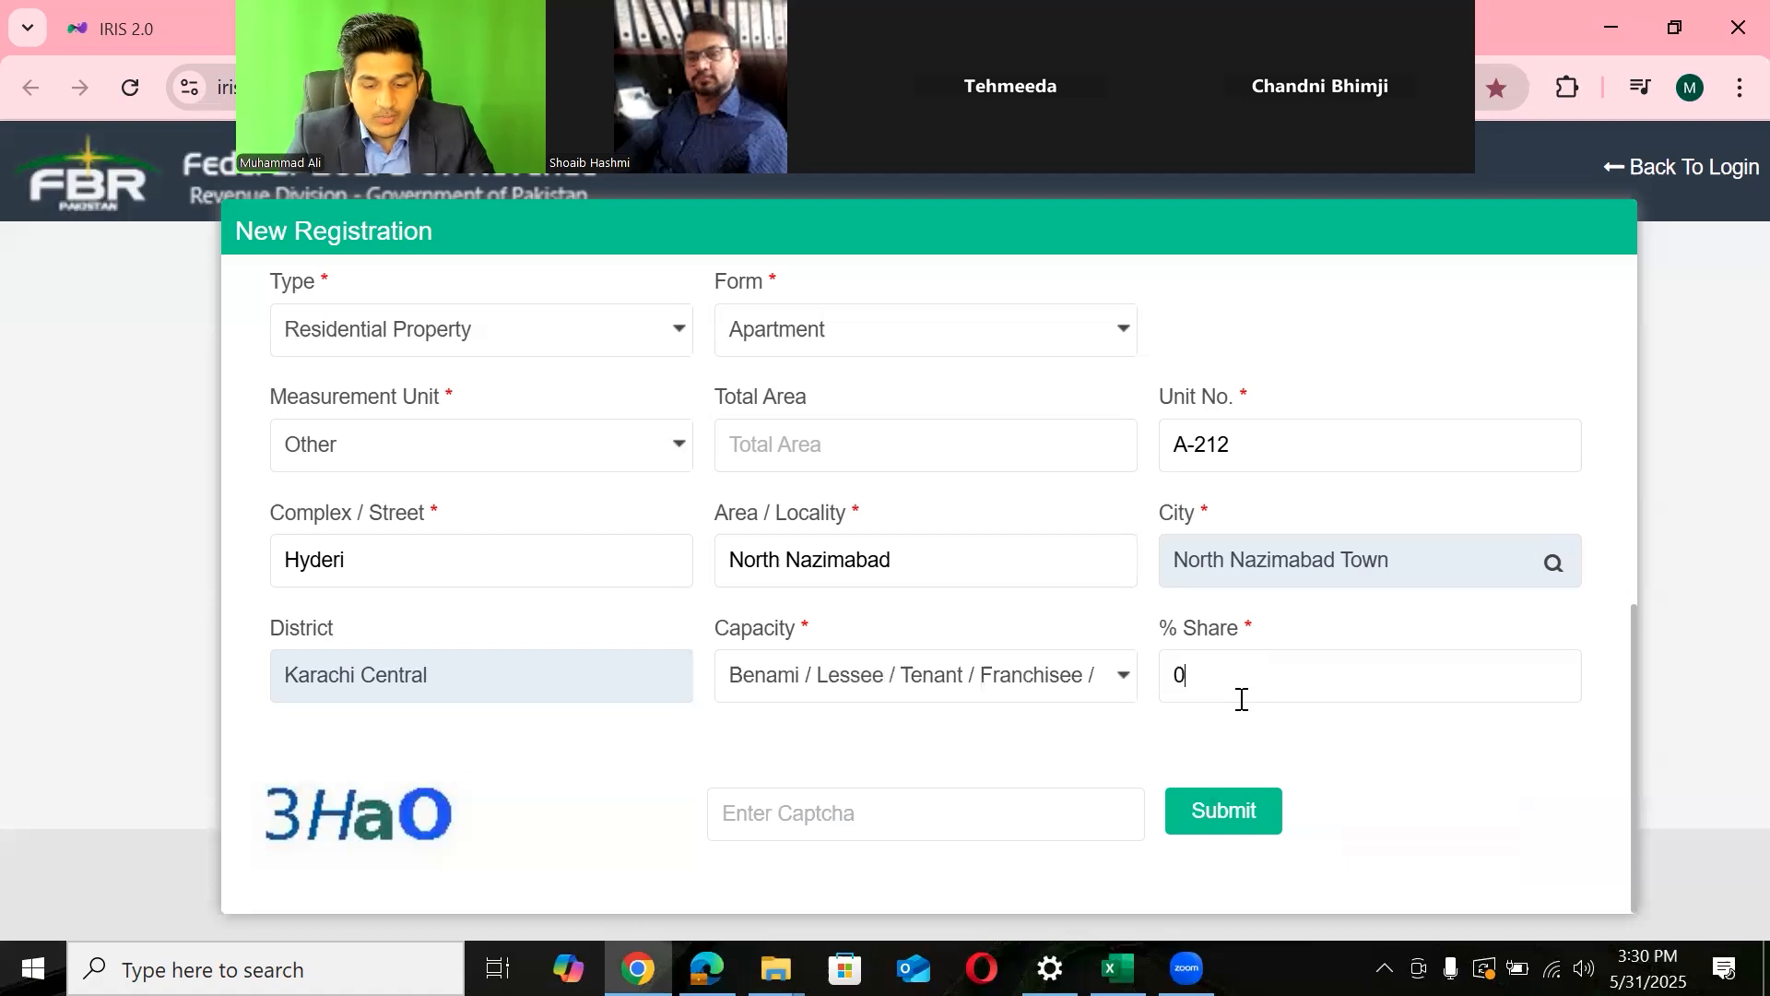
pyautogui.press('BackSpace')
pyautogui.write('1')
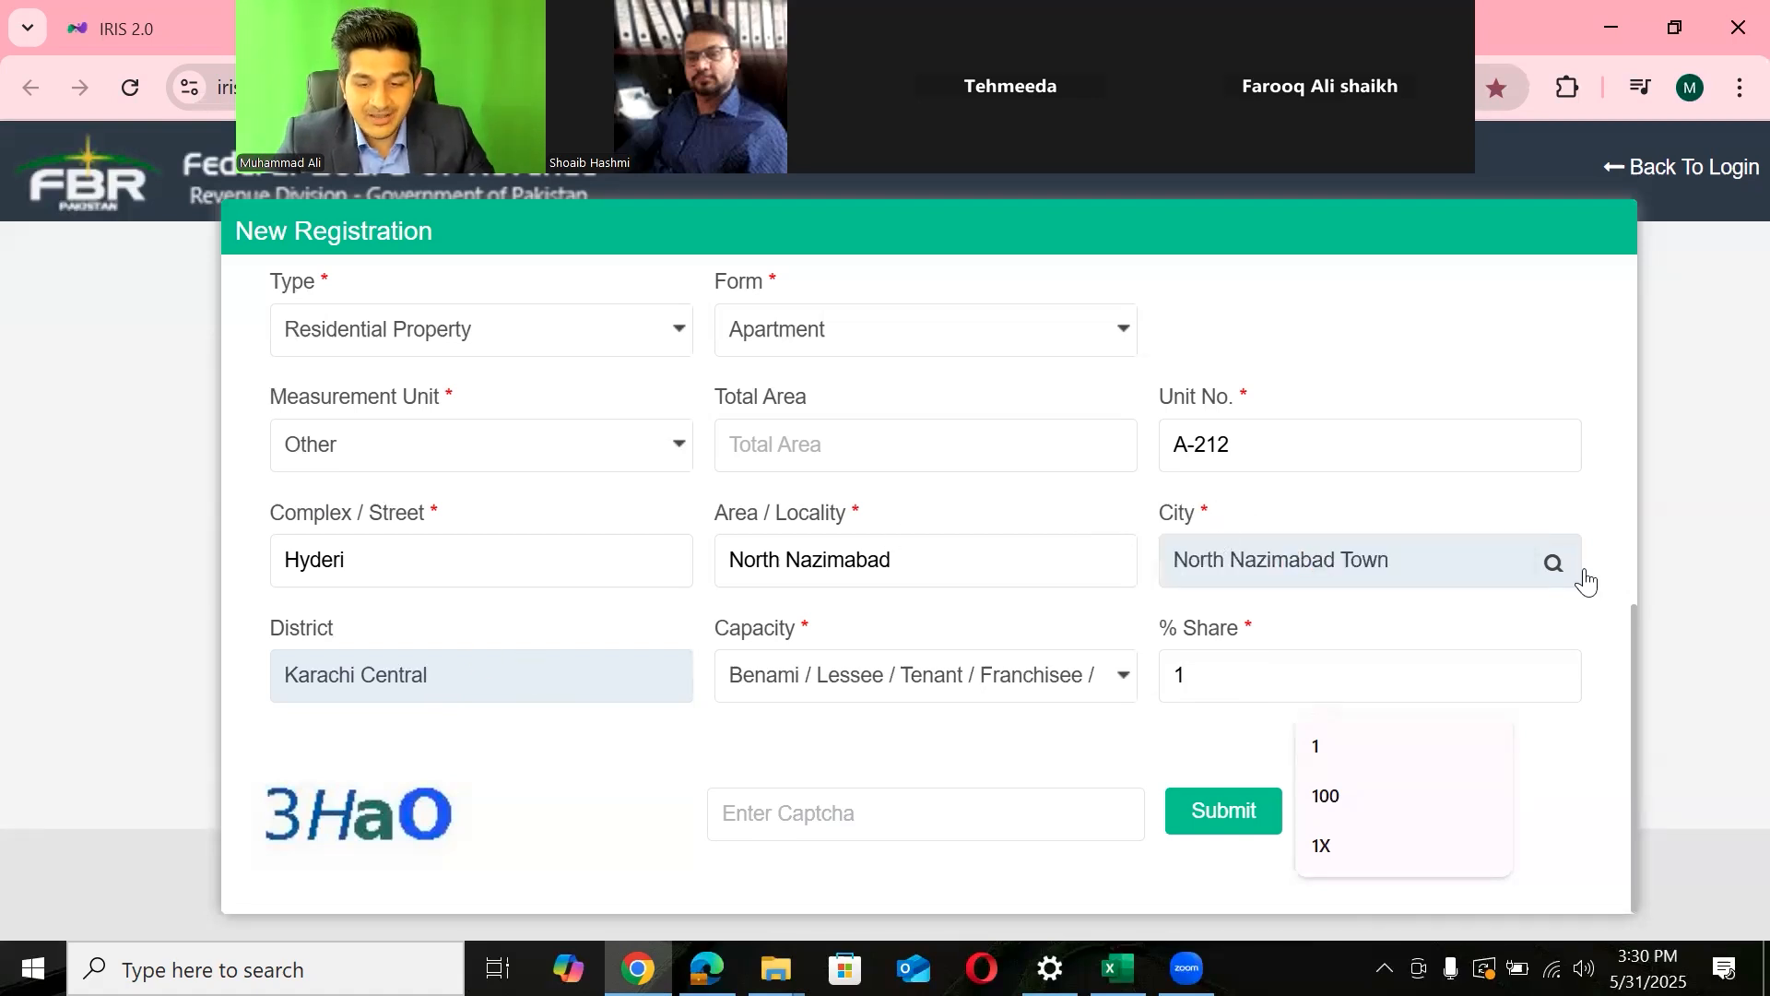
# - Highlight the filled-in city and district names, briefly opening and closing the city search
pyautogui.click(1553, 562)
pyautogui.click(1238, 293)
pyautogui.moveTo(1174, 561); pyautogui.dragTo(1355, 558)
pyautogui.moveTo(474, 680); pyautogui.dragTo(273, 680)
pyautogui.click(553, 759)
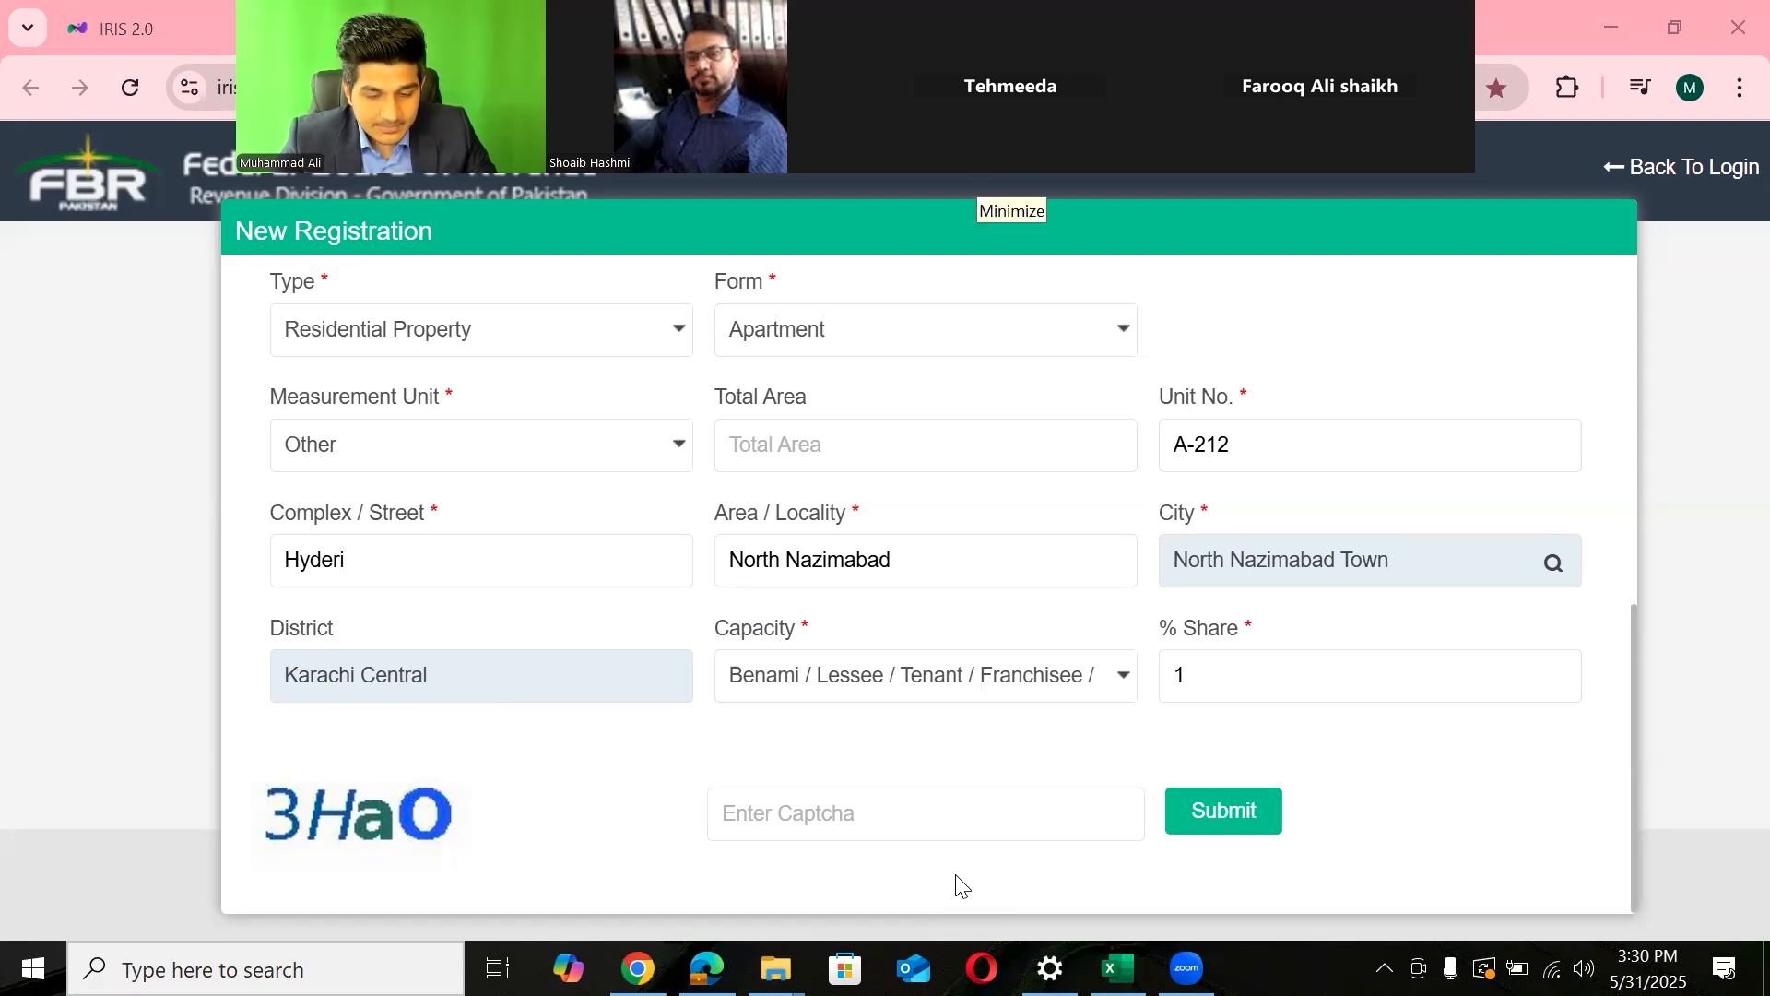
pyautogui.moveTo(1635, 738); pyautogui.dragTo(1616, 455)
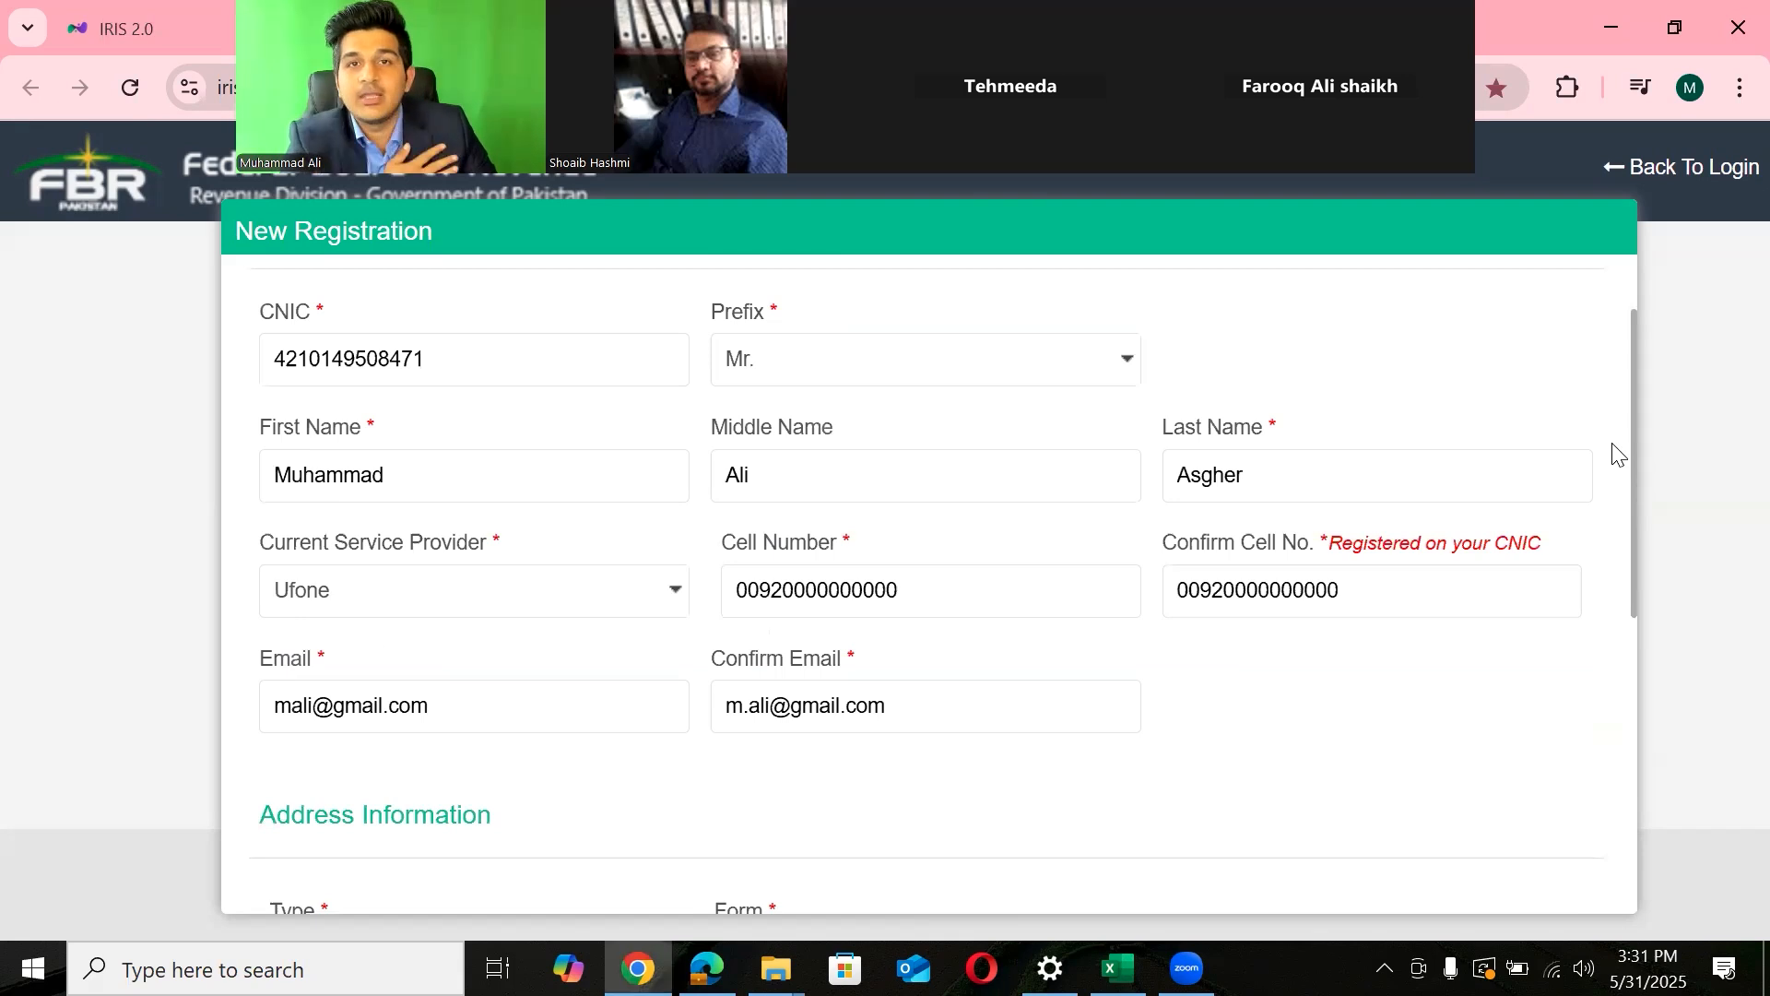
pyautogui.moveTo(1616, 454); pyautogui.dragTo(1627, 596)
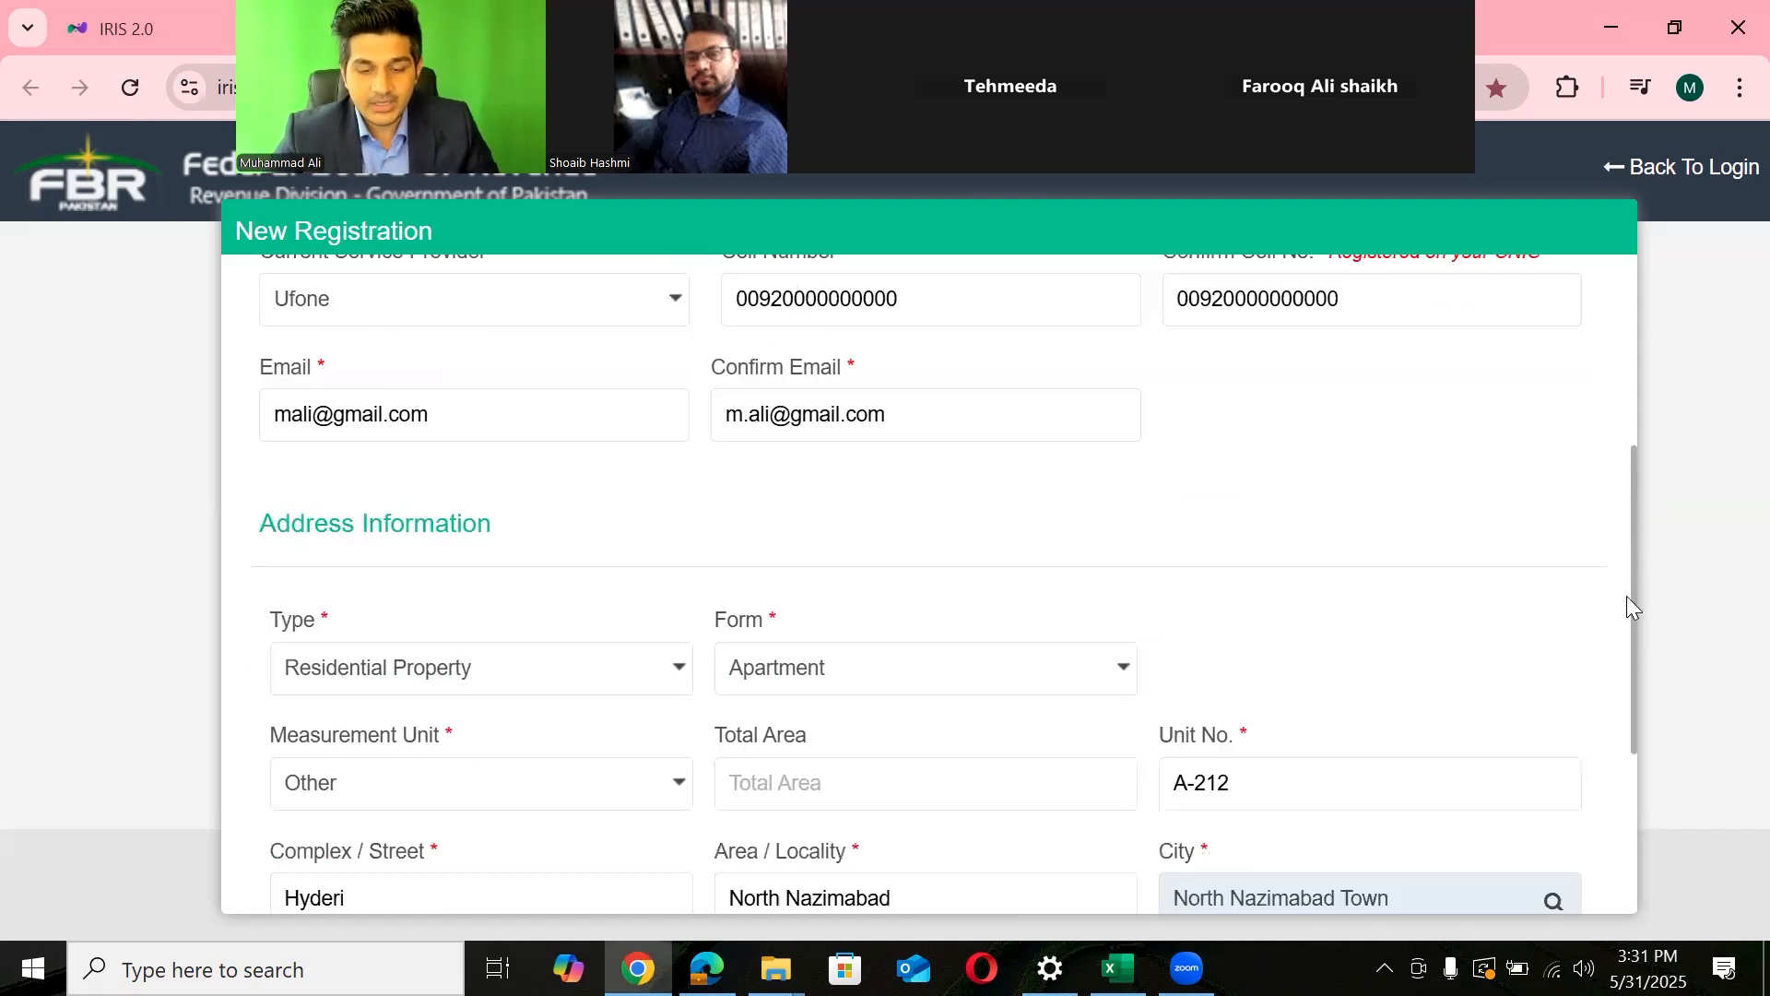
pyautogui.scroll(-2, 1635, 699)
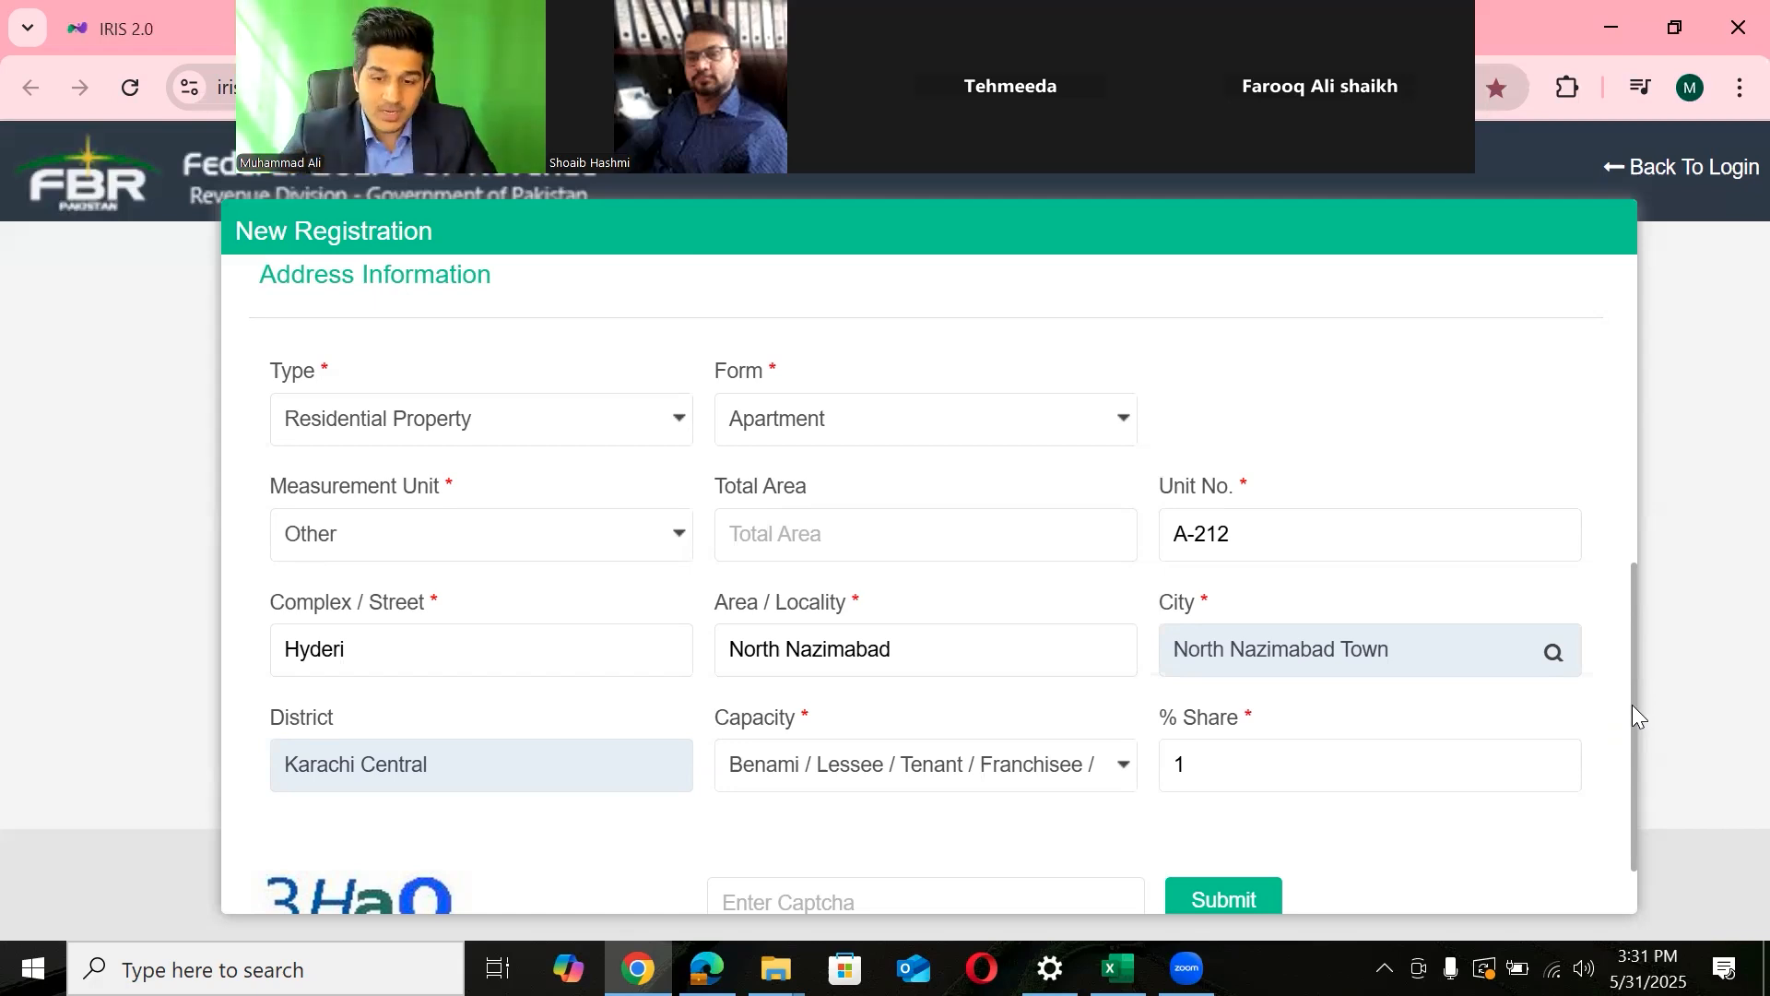
# - Enter captcha 3HaO and submit, then highlight the returned 'Email does not match' error
pyautogui.moveTo(1631, 704); pyautogui.dragTo(1643, 823)
pyautogui.click(906, 807)
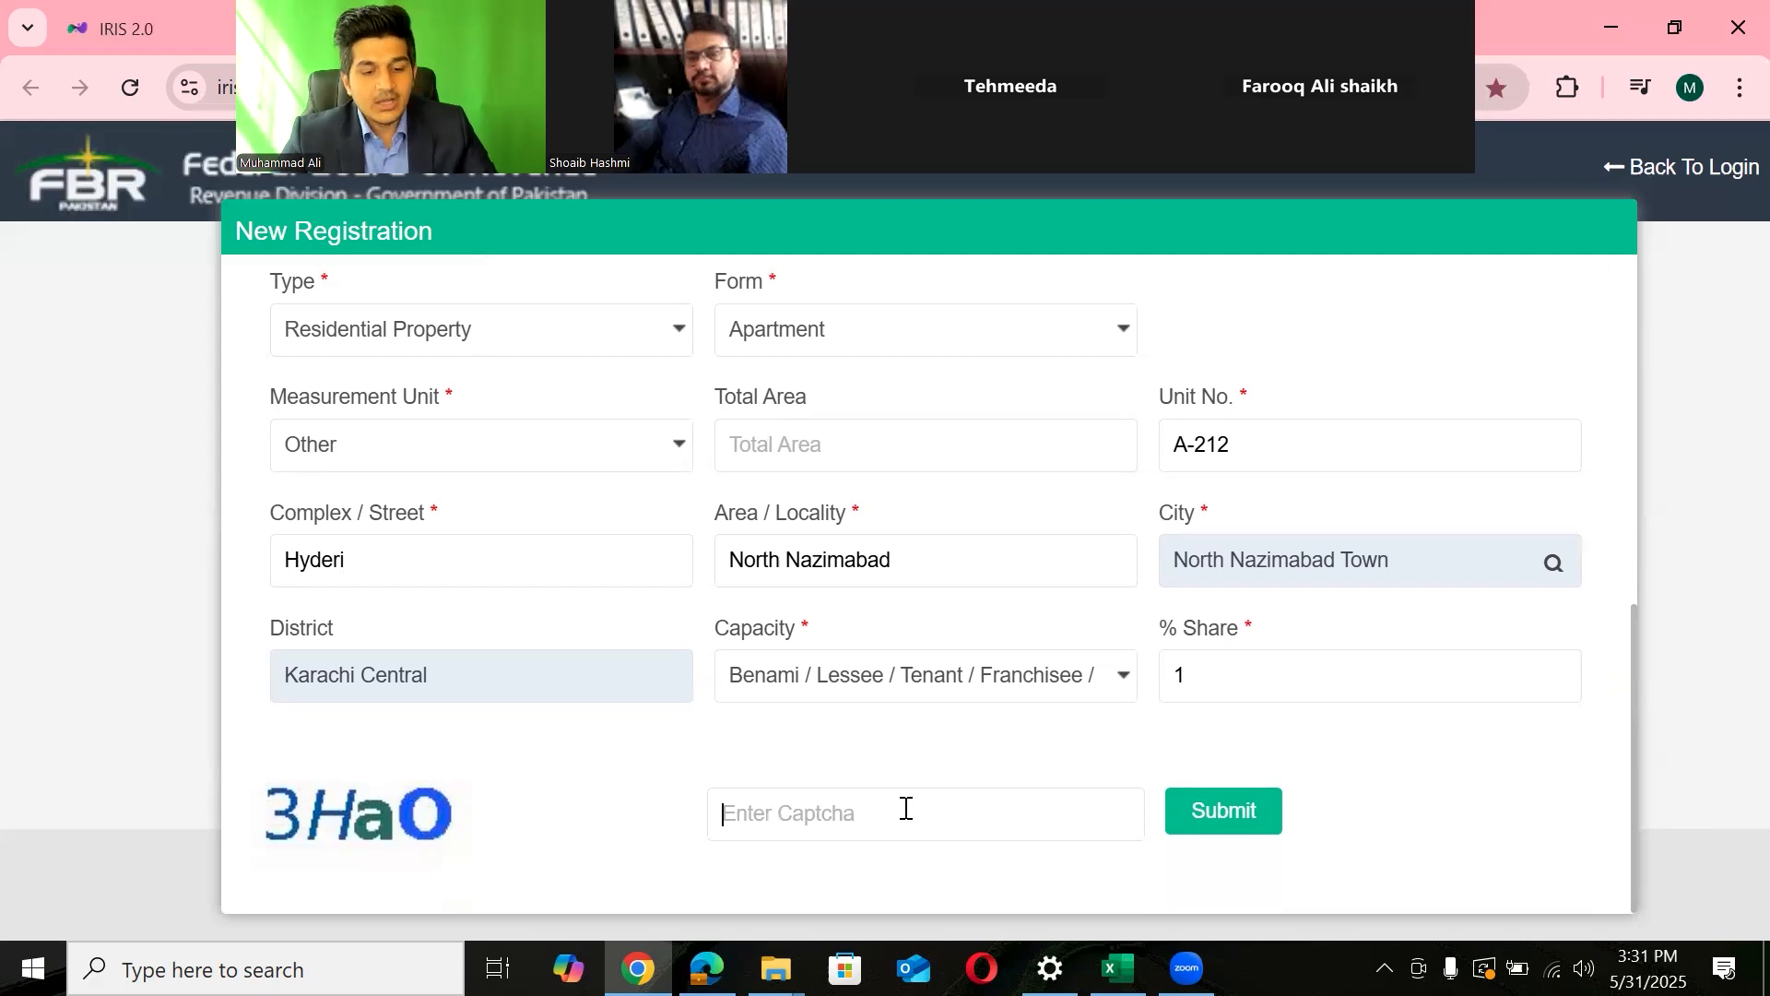
pyautogui.moveTo(459, 838); pyautogui.dragTo(406, 829)
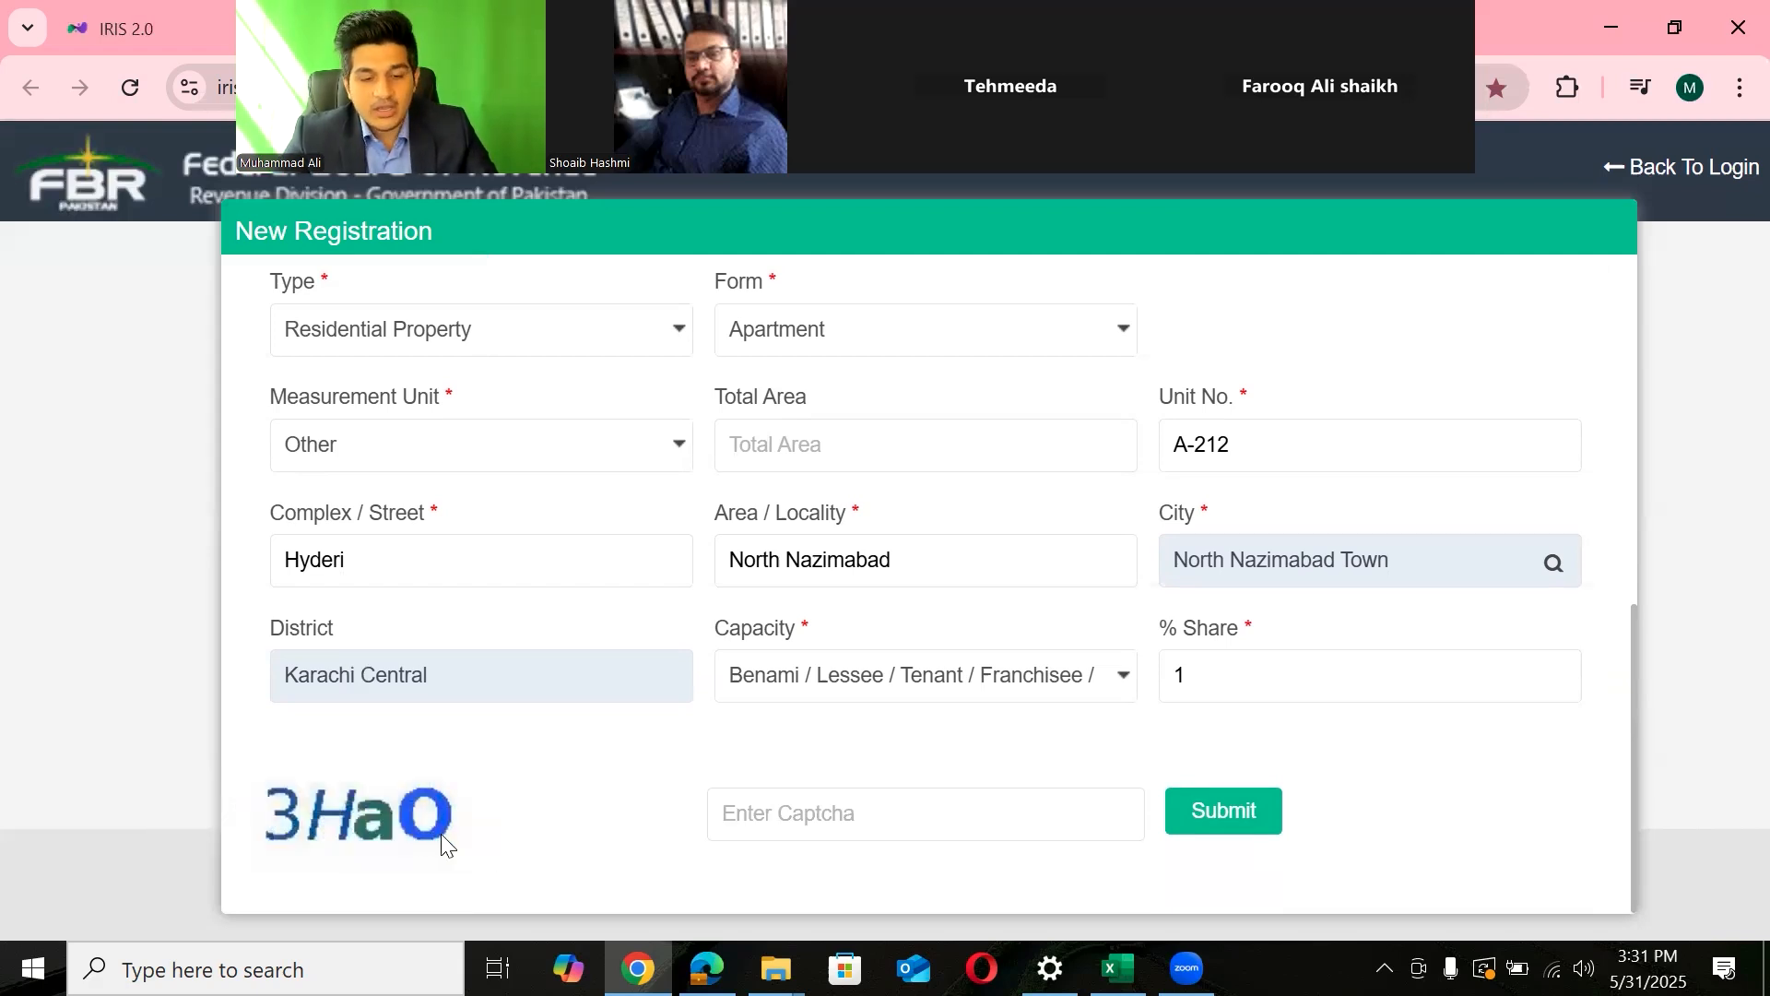
pyautogui.write('3H')
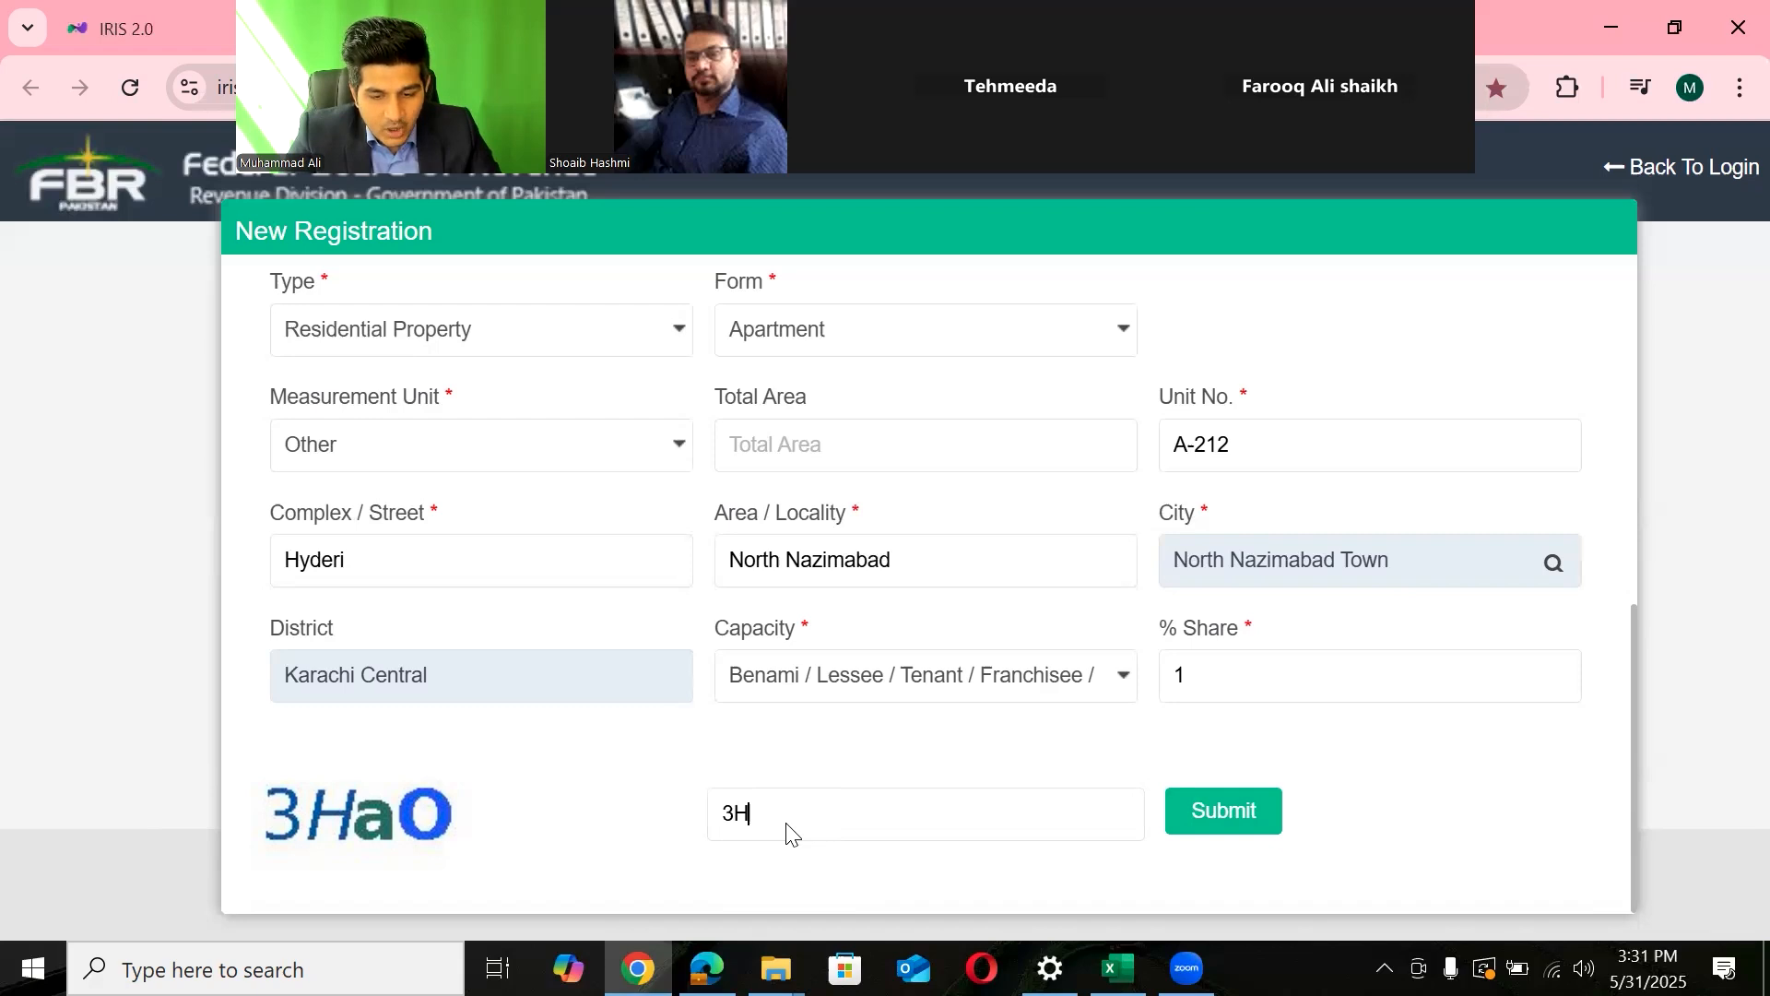
pyautogui.write('aO')
pyautogui.click(1227, 815)
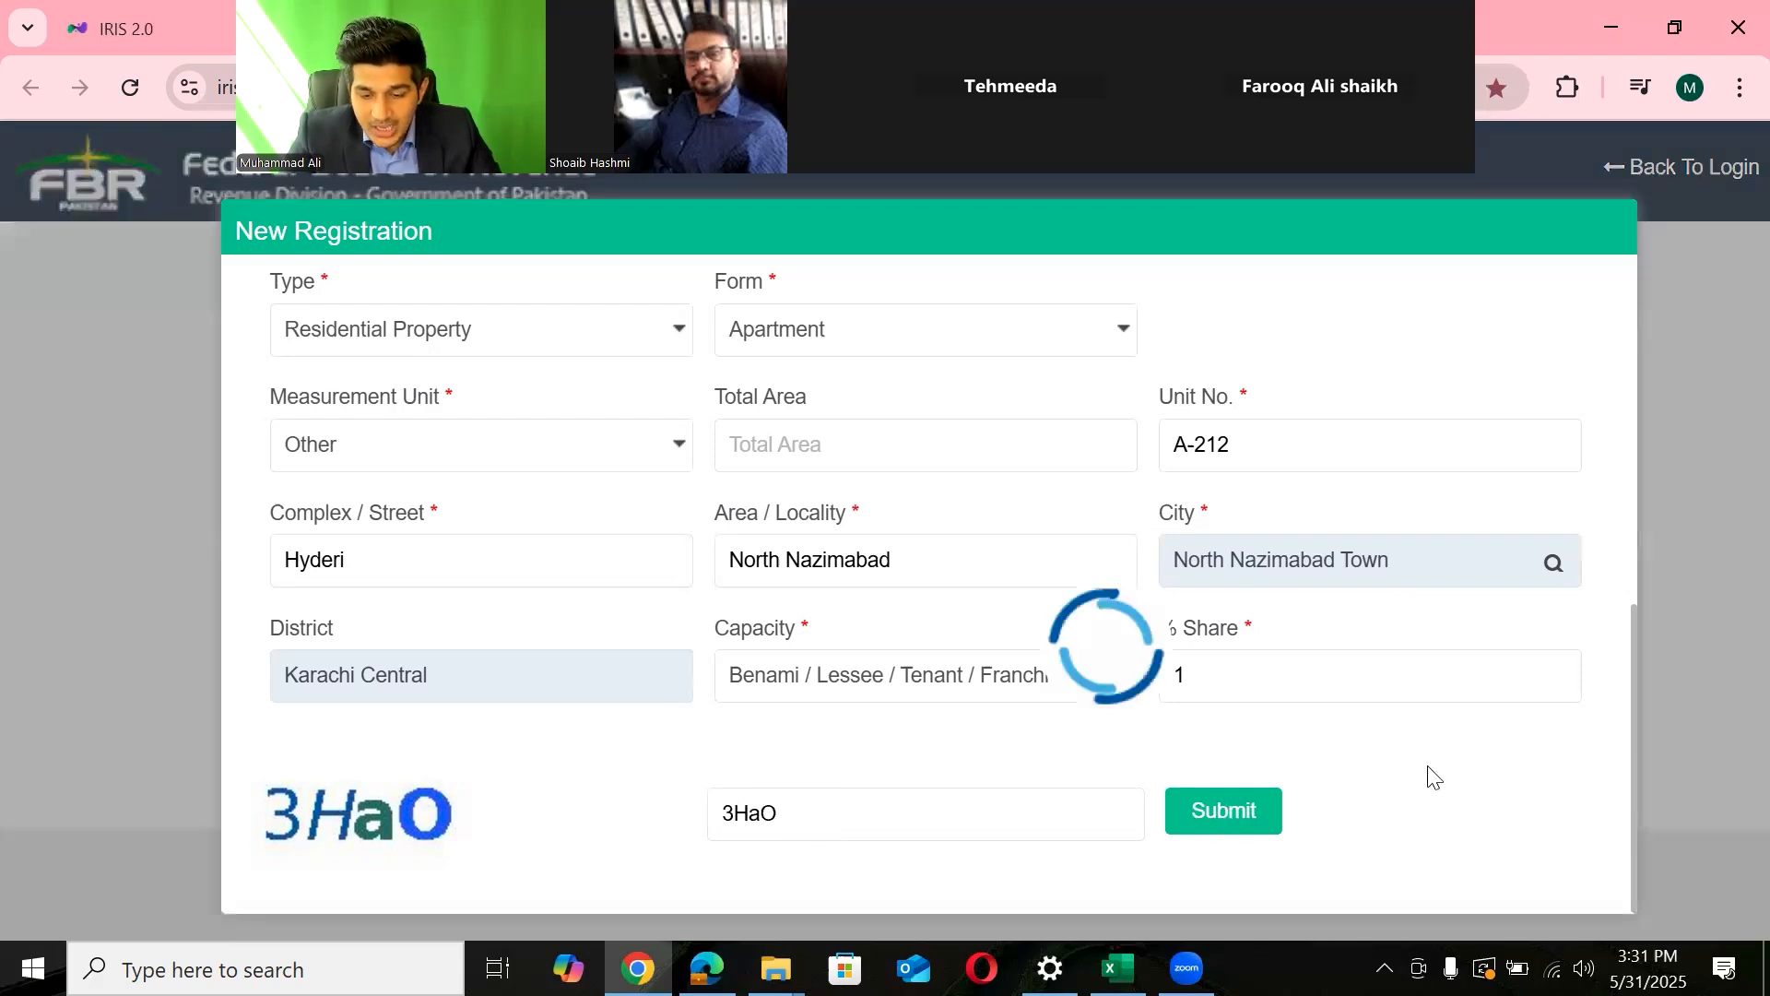
pyautogui.moveTo(1501, 846); pyautogui.dragTo(1296, 862)
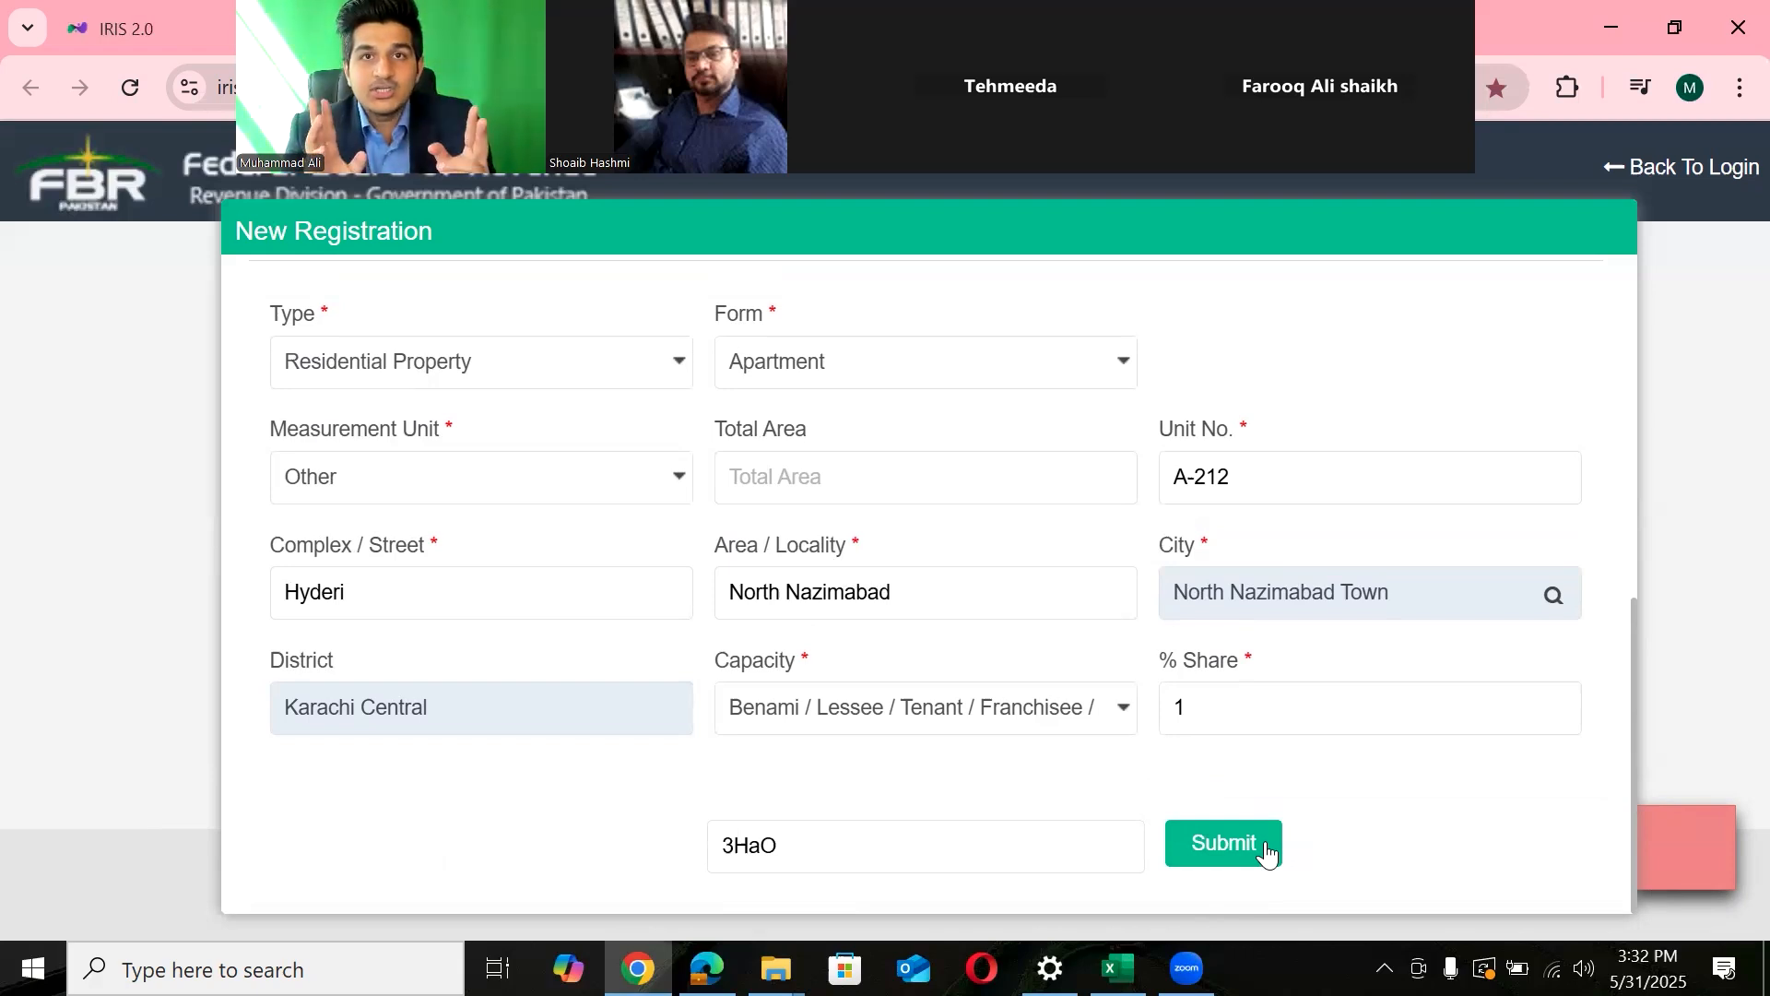
pyautogui.hotkey('alt', 'Tab')
pyautogui.hotkey('alt', 'Tab')
pyautogui.hotkey('alt', 'Tab')
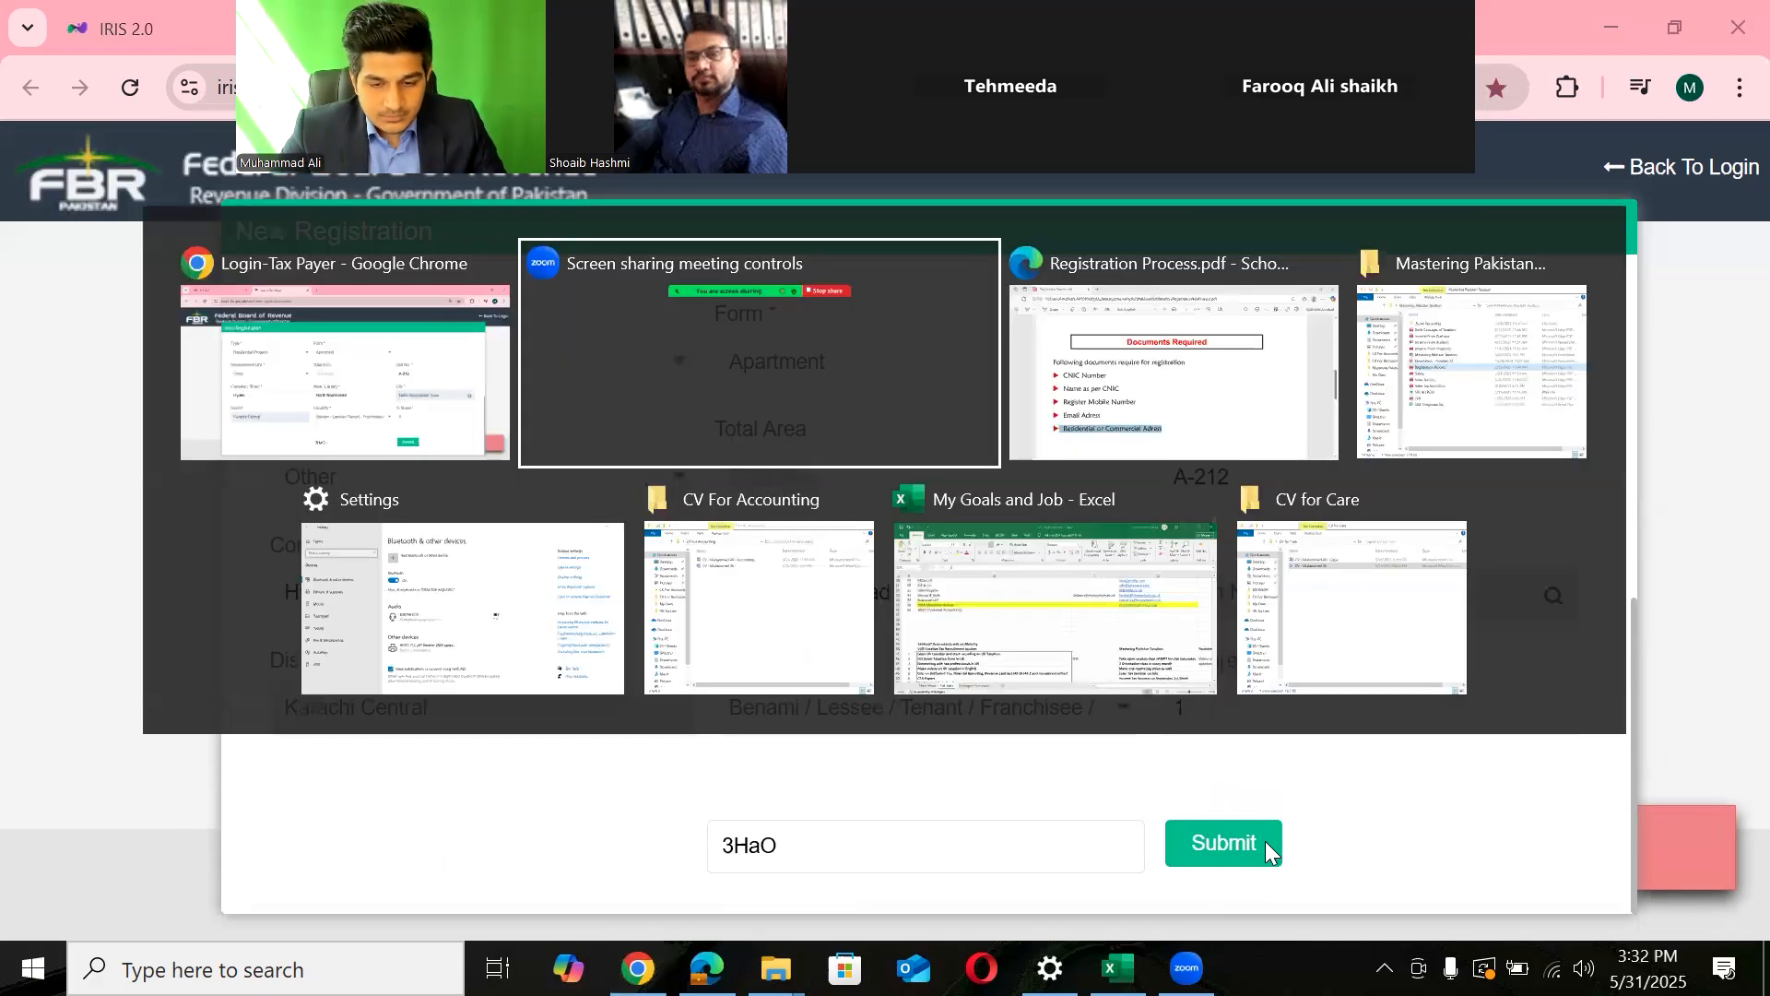
pyautogui.press('Up')
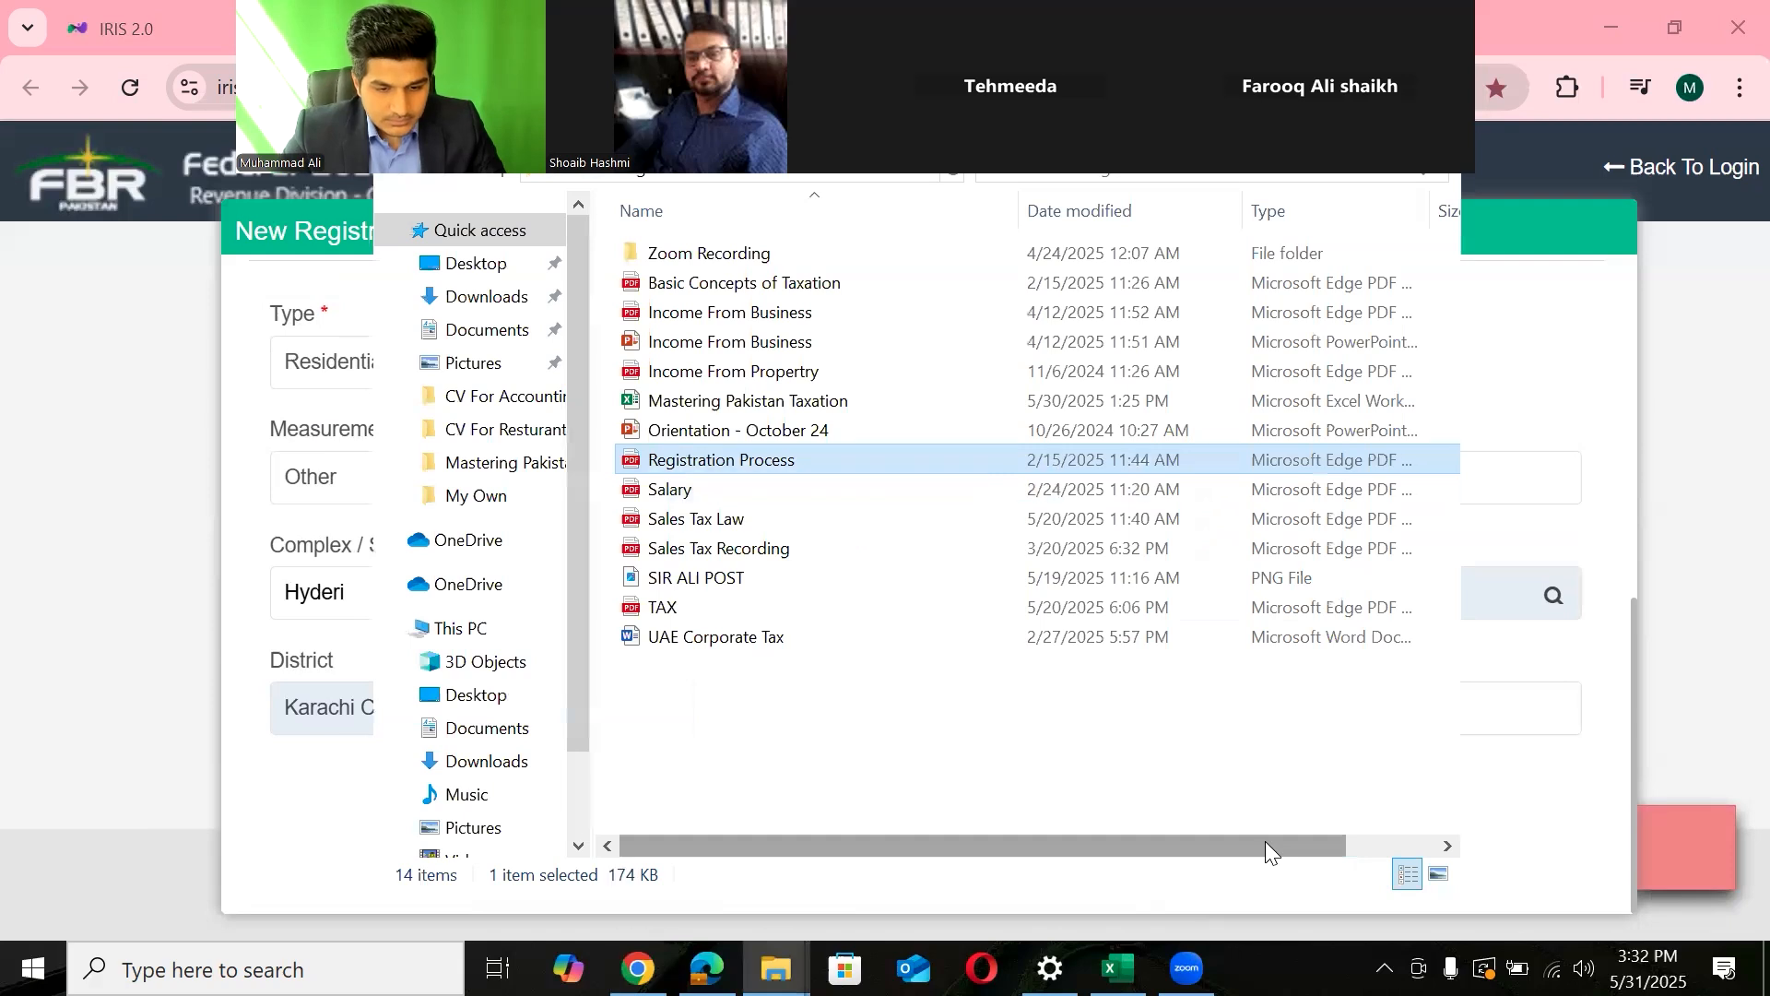
pyautogui.hotkey('alt', 'Tab')
pyautogui.hotkey('alt', 'Tab')
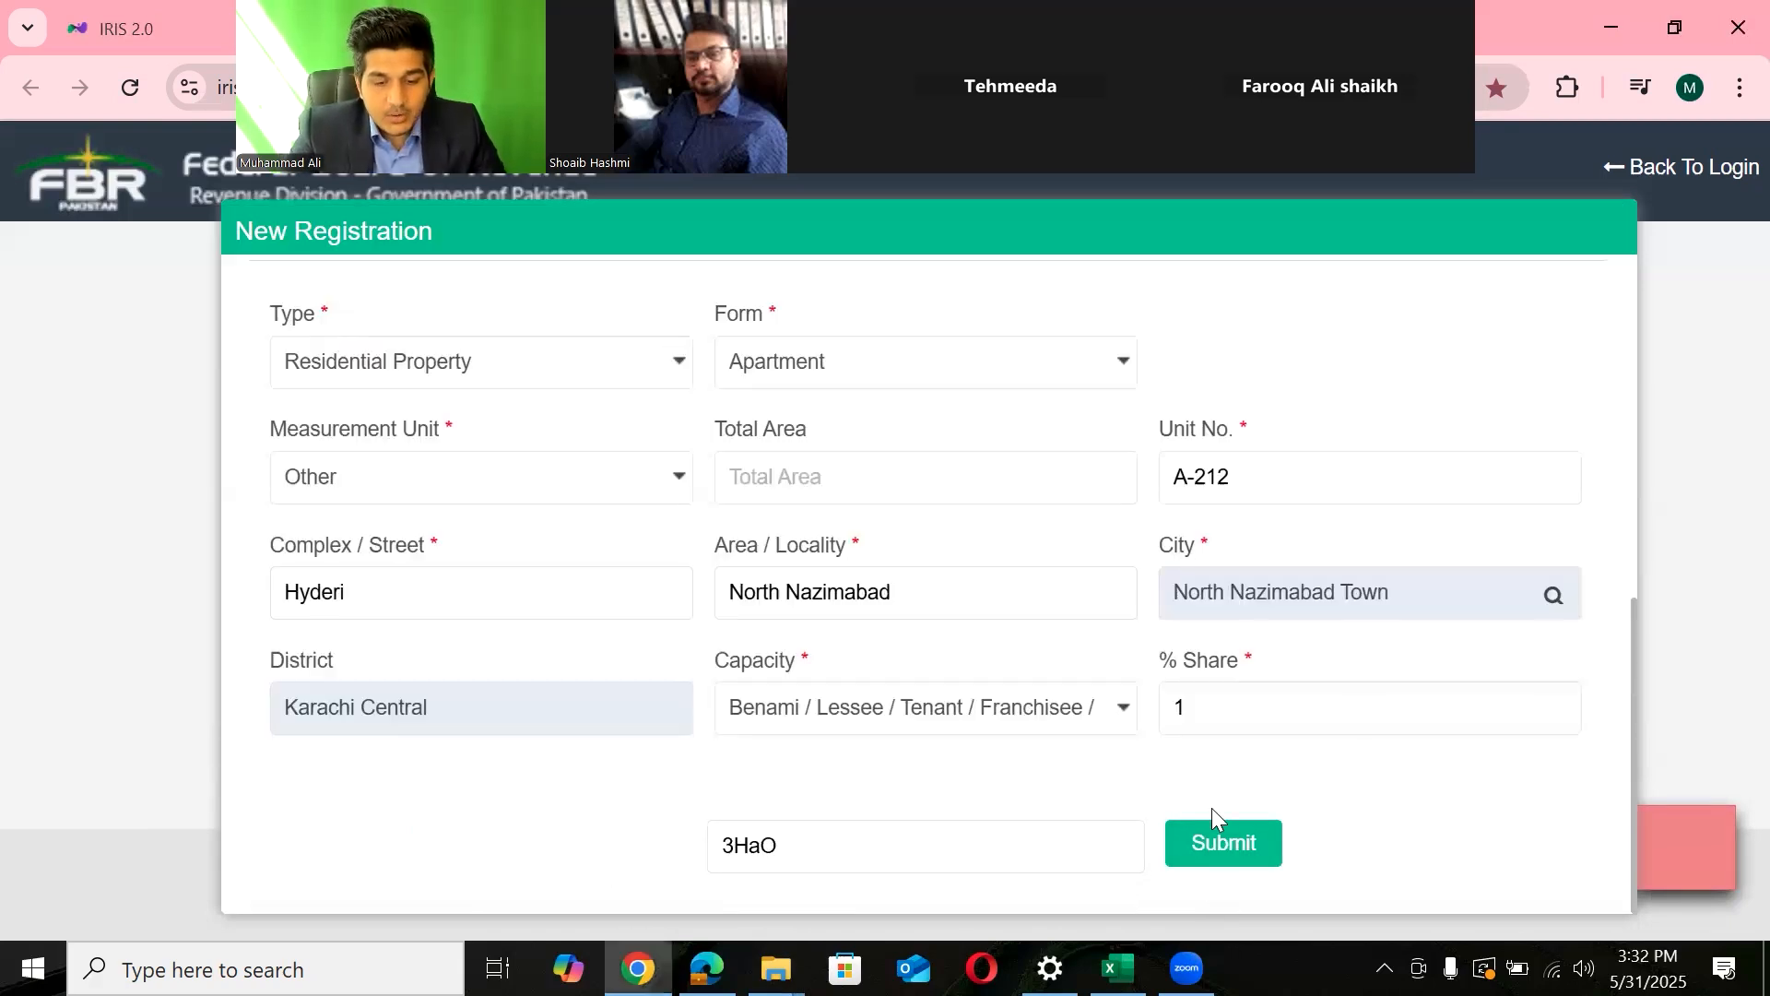
pyautogui.hotkey('alt', 'Tab')
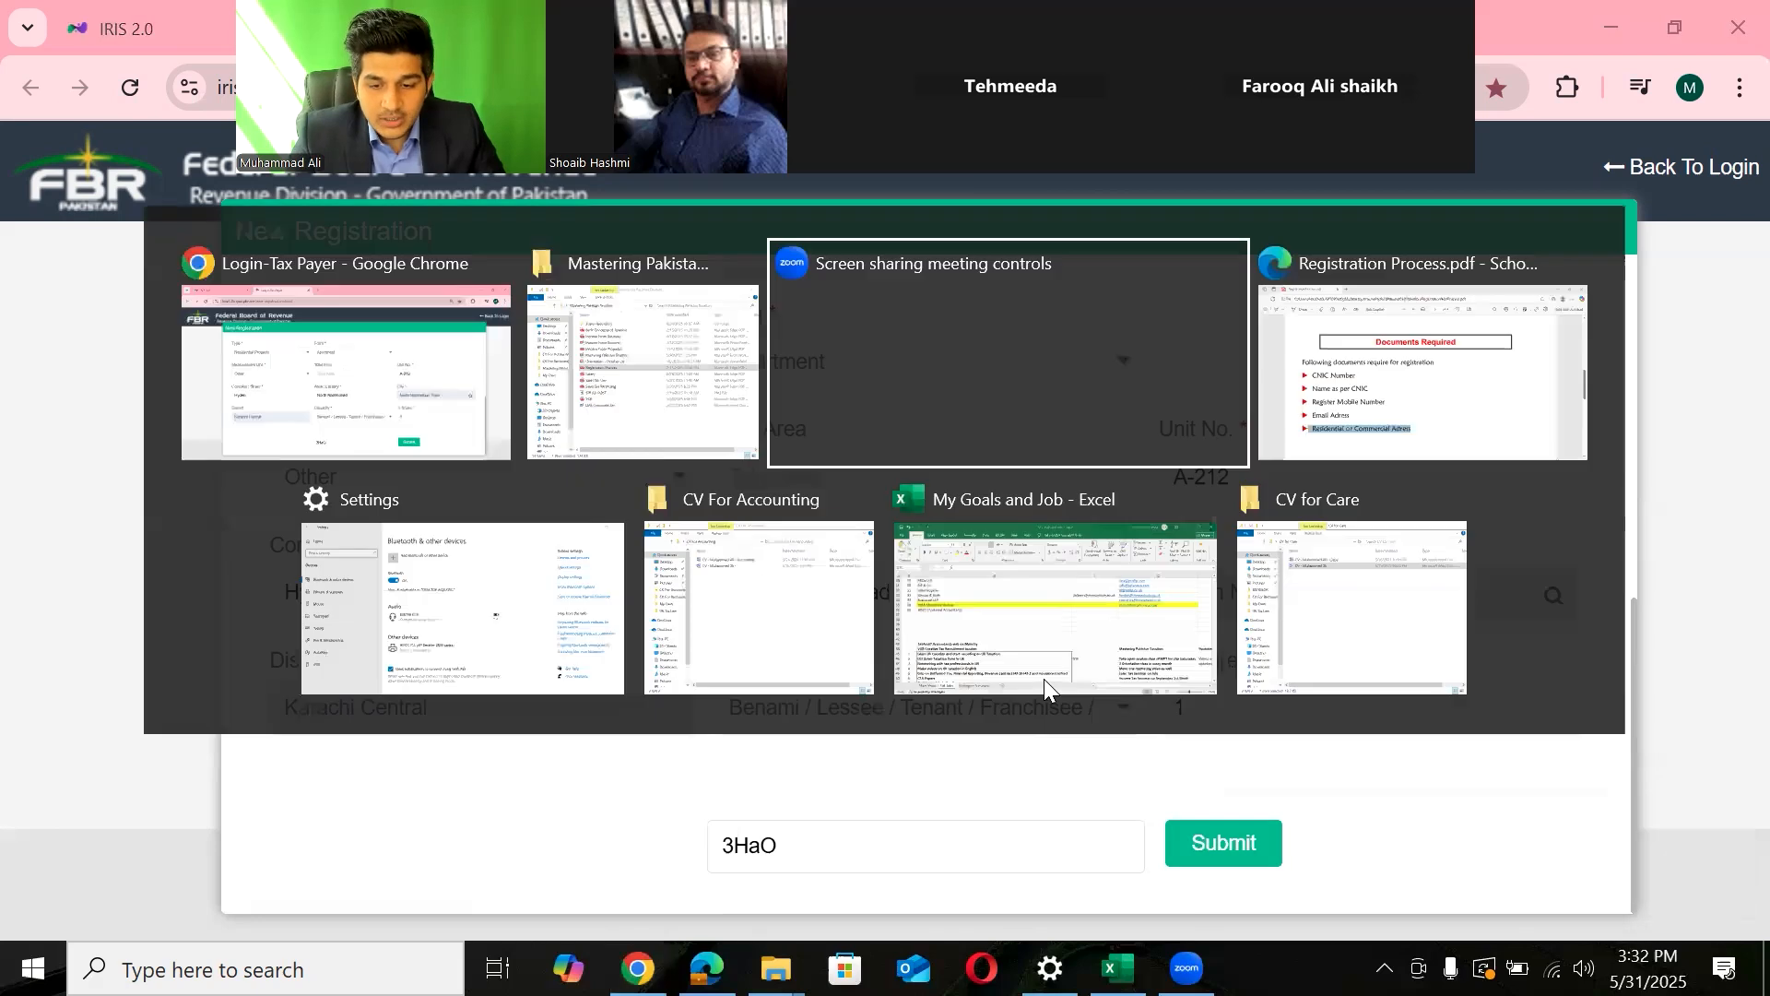
pyautogui.scroll(-5, 1047, 686)
pyautogui.scroll(8, 1046, 686)
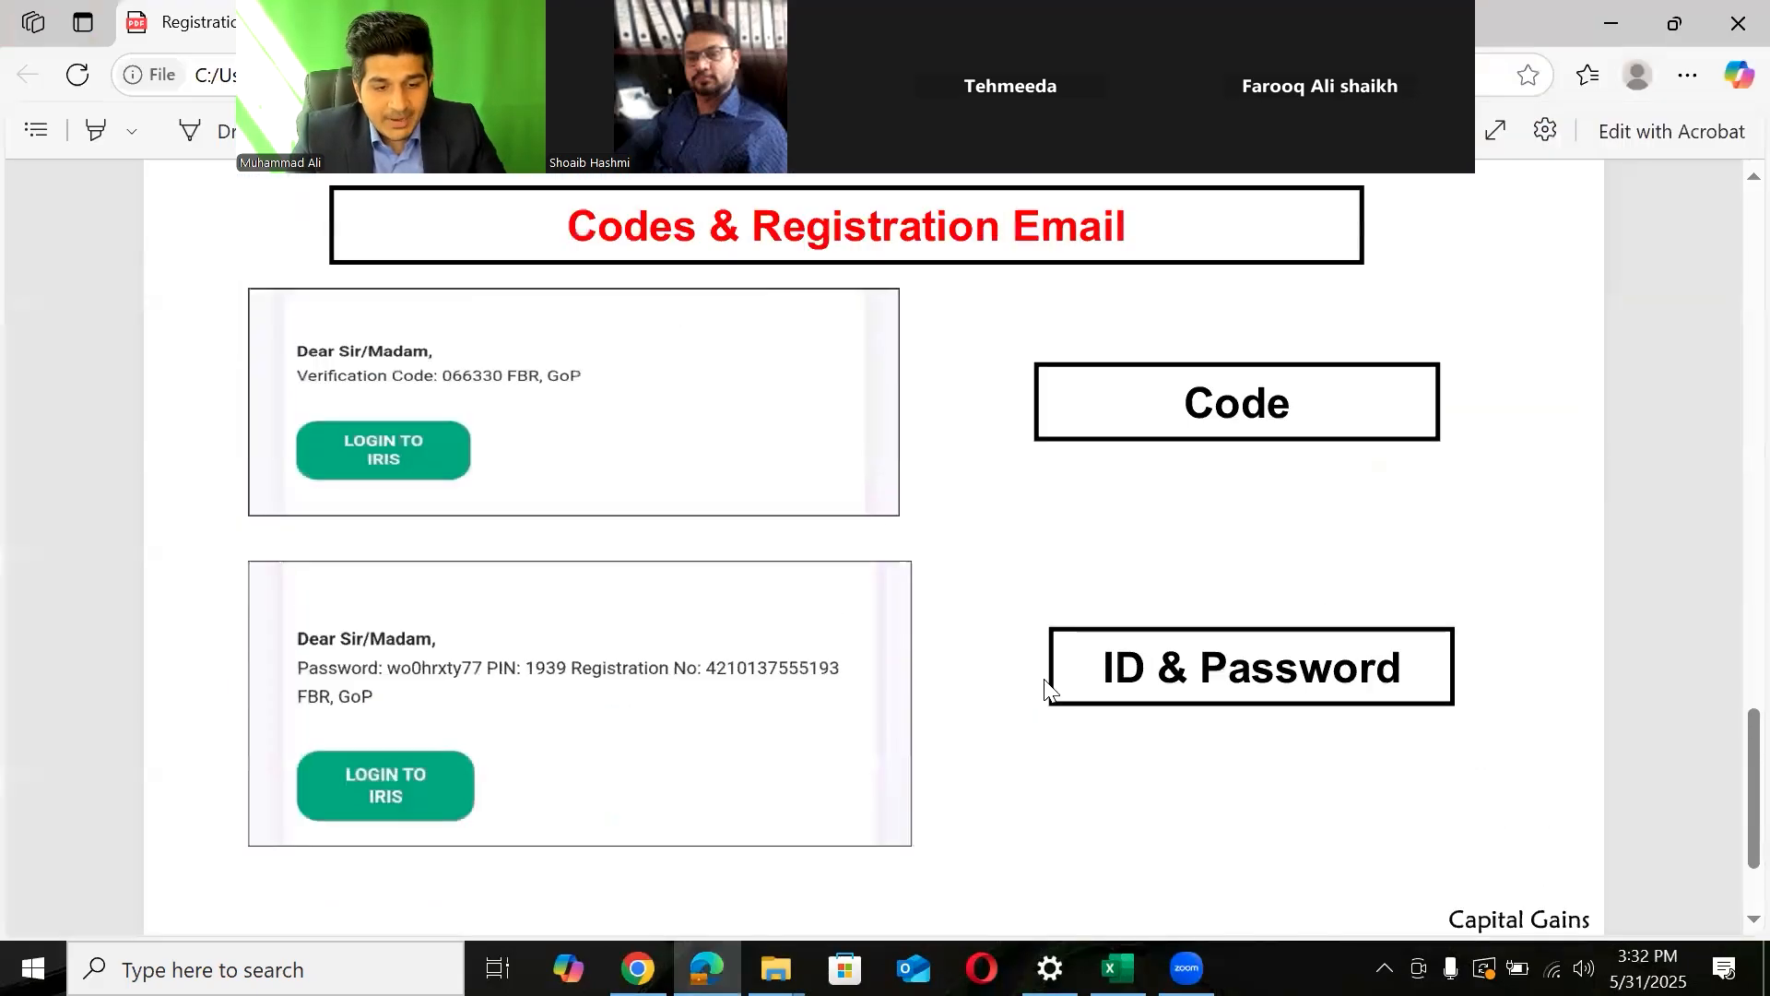
pyautogui.scroll(-6, 1051, 689)
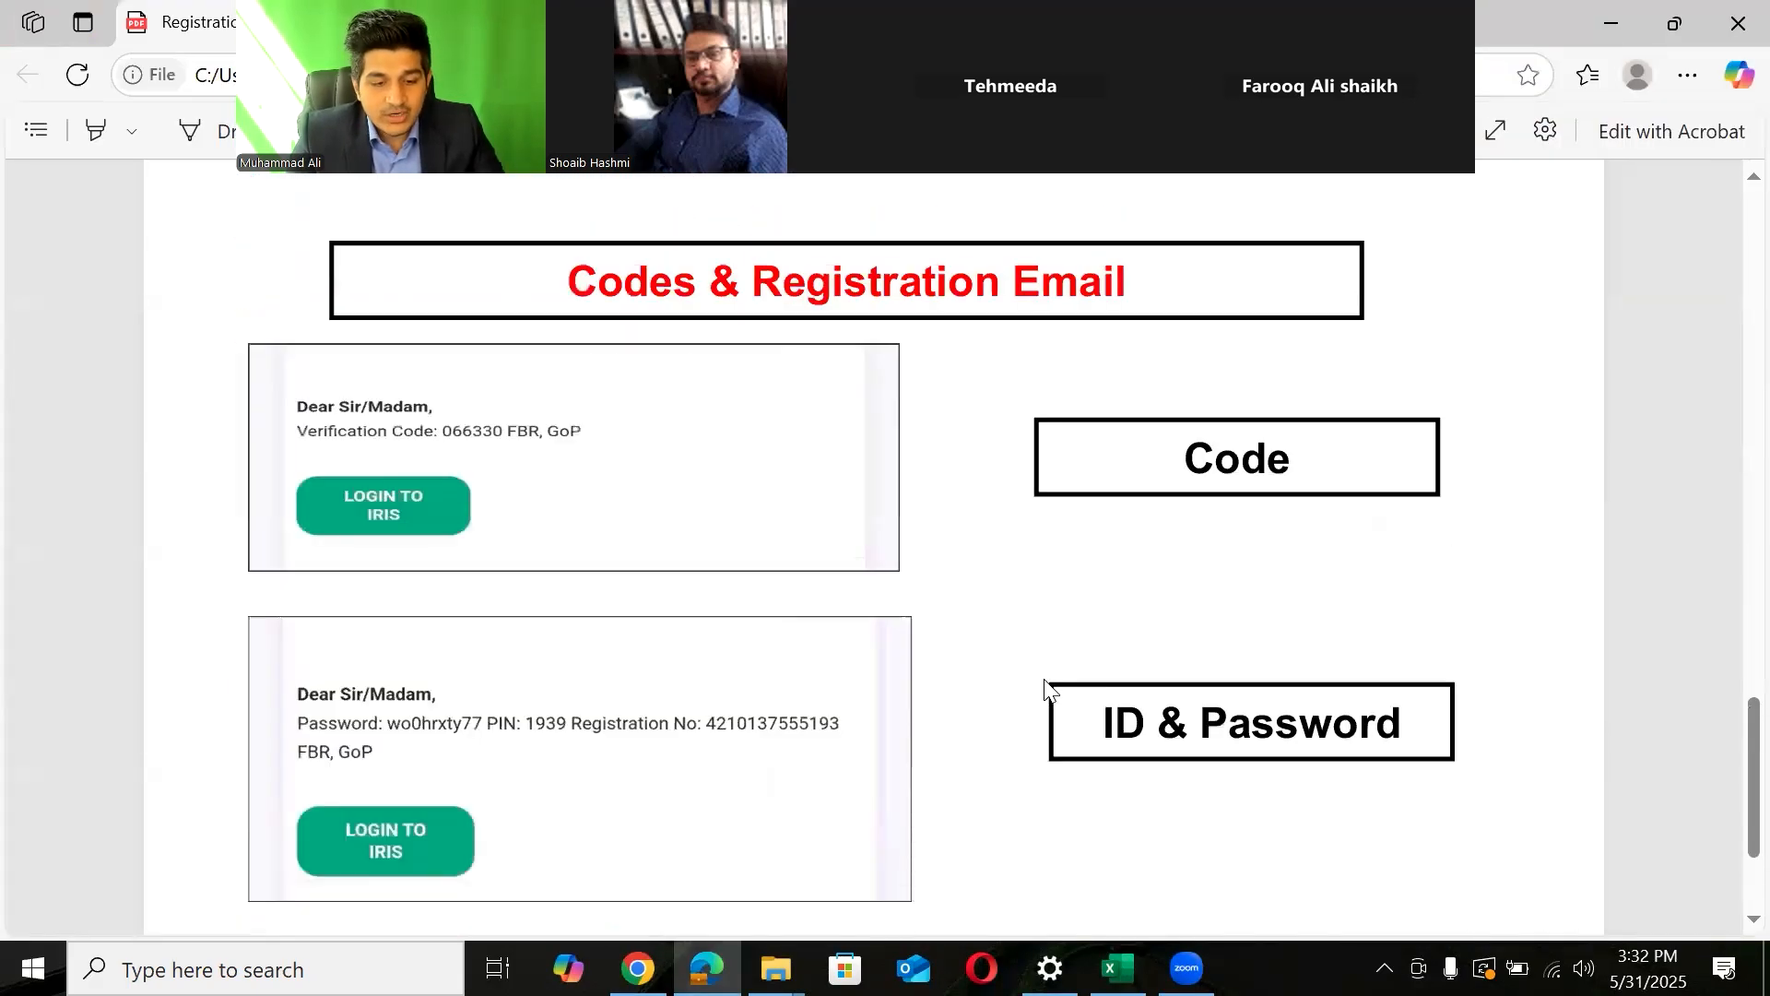
pyautogui.hotkey('alt', 'Tab')
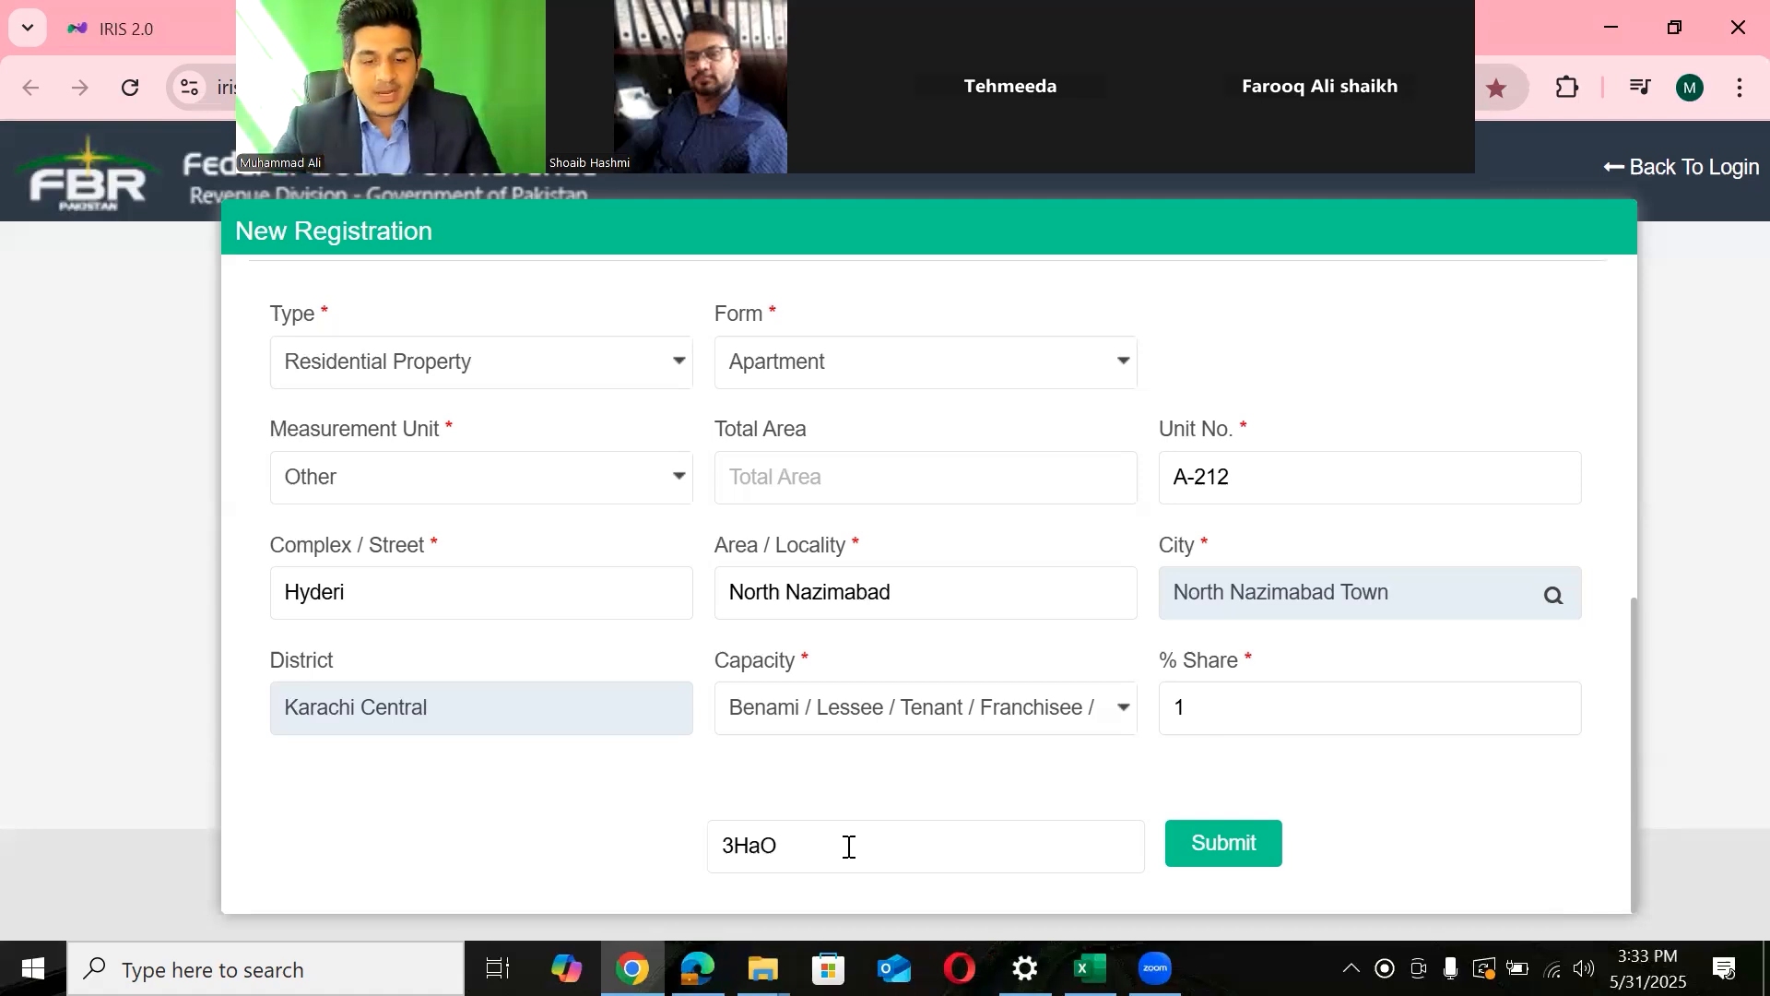
# - Show the Codes & Registration Email page of Registration Process.pdf in Edge
pyautogui.hotkey('alt', 'Tab')
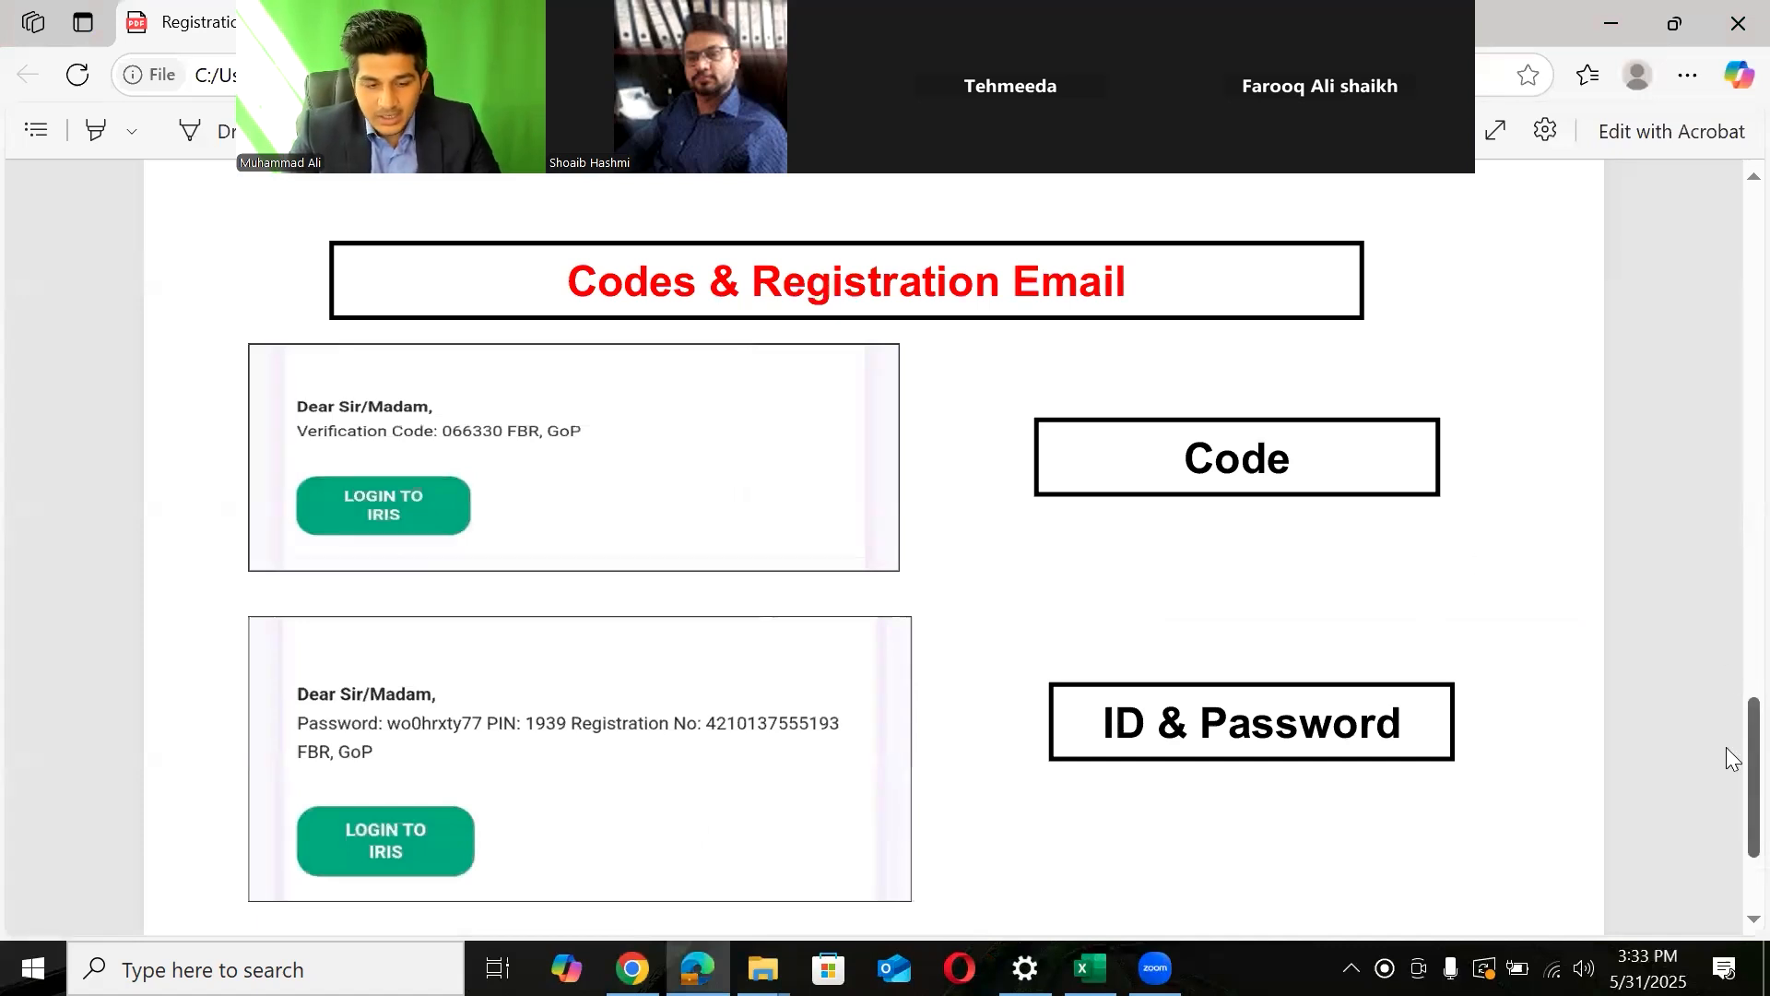
pyautogui.scroll(-3, 1727, 789)
pyautogui.scroll(1, 754, 455)
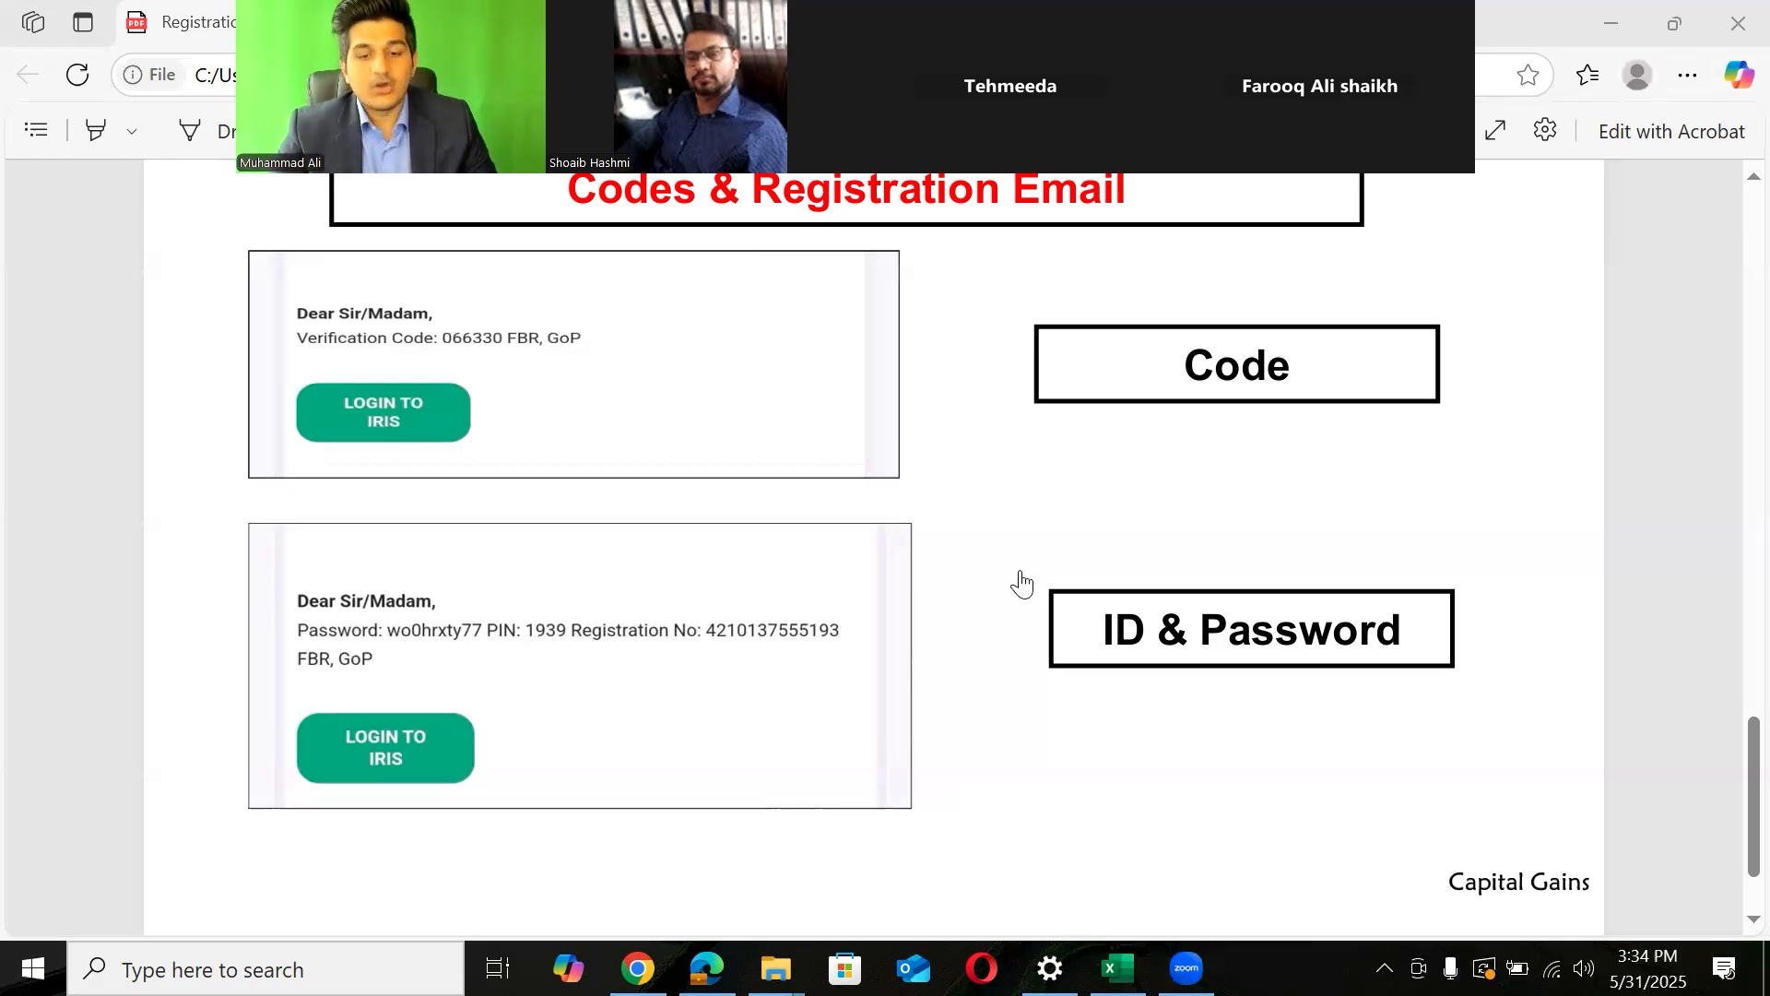
# - Resubmit the form in Chrome, close the 'Email does not match' error, and highlight captcha 3HaO
pyautogui.hotkey('alt', 'Tab')
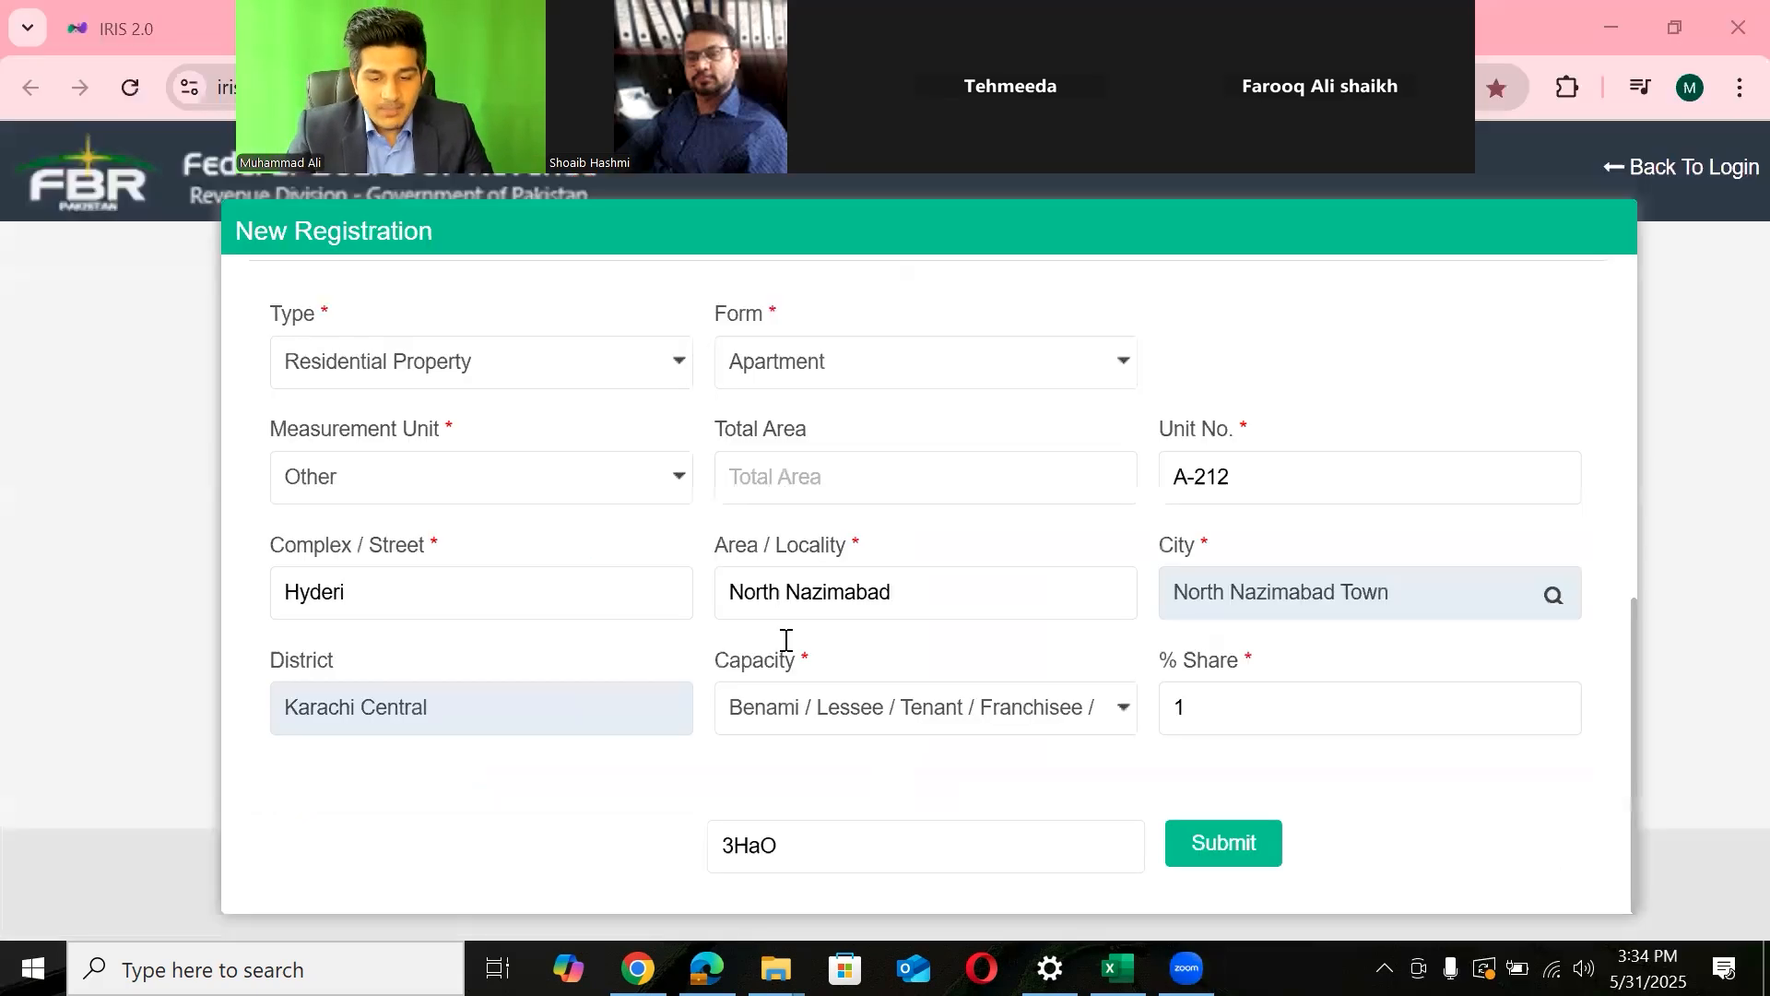
pyautogui.click(1260, 850)
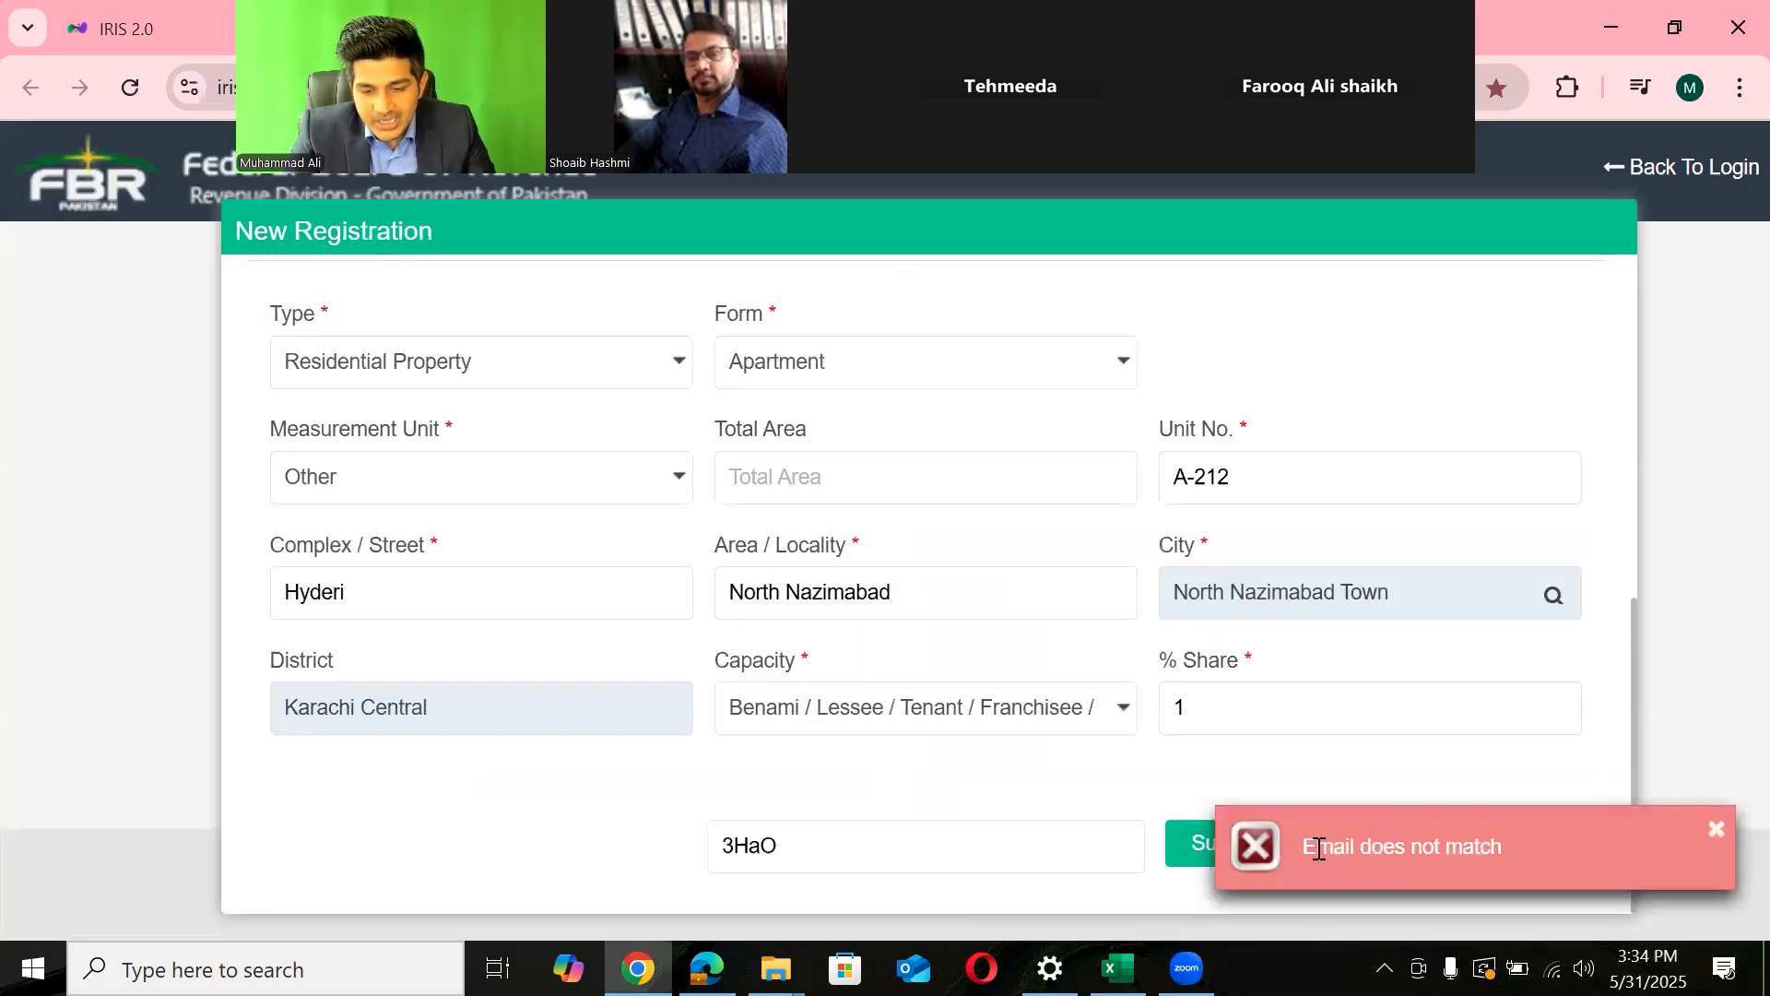
pyautogui.moveTo(1319, 848); pyautogui.dragTo(1536, 841)
pyautogui.click(1715, 829)
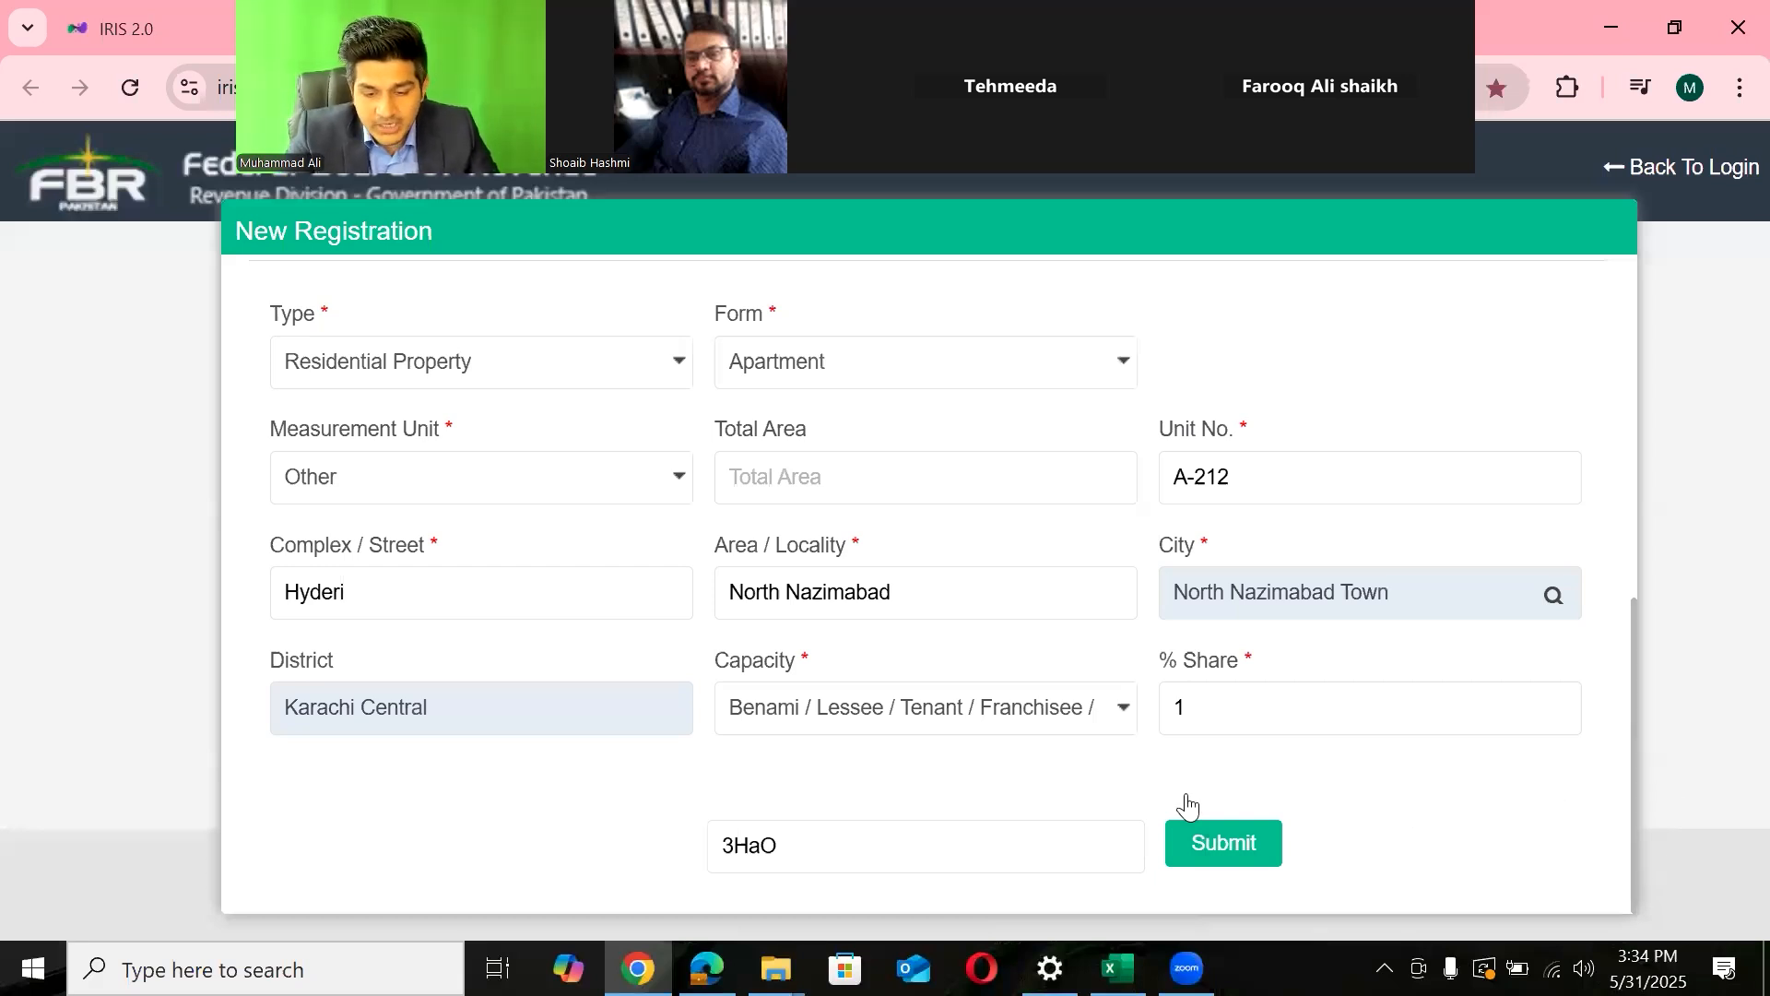
pyautogui.moveTo(795, 854); pyautogui.dragTo(666, 885)
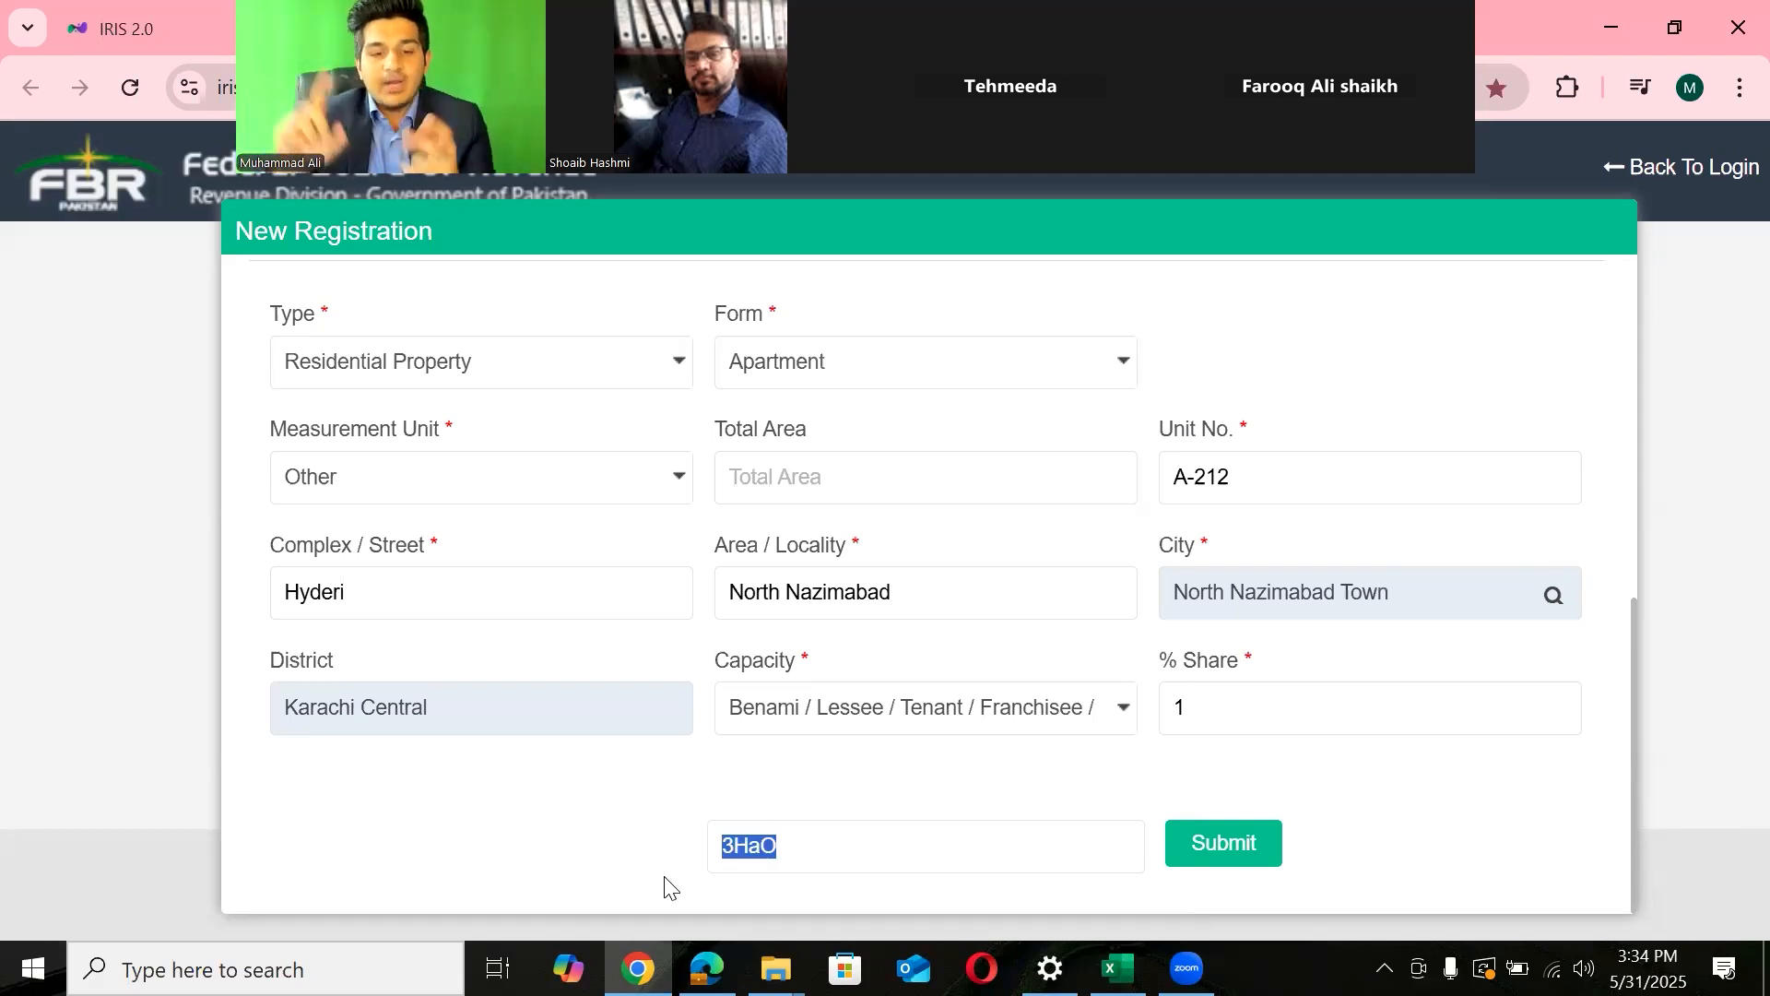
pyautogui.hotkey('alt', 'Tab')
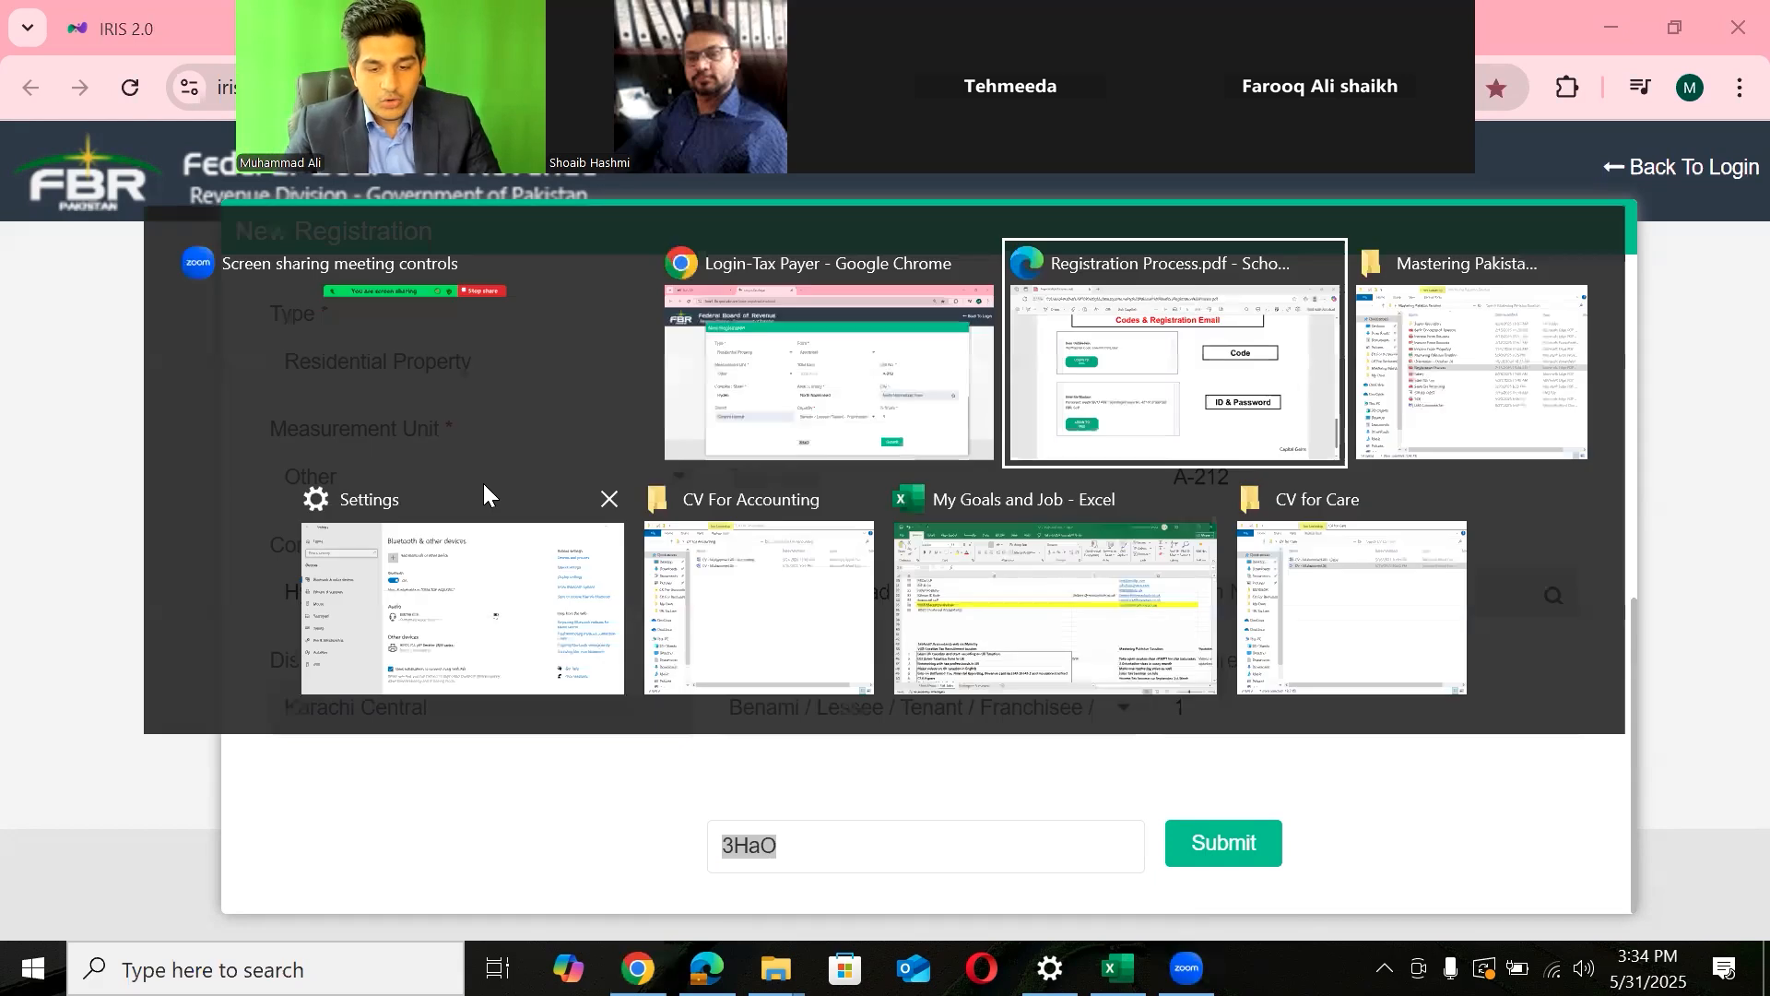
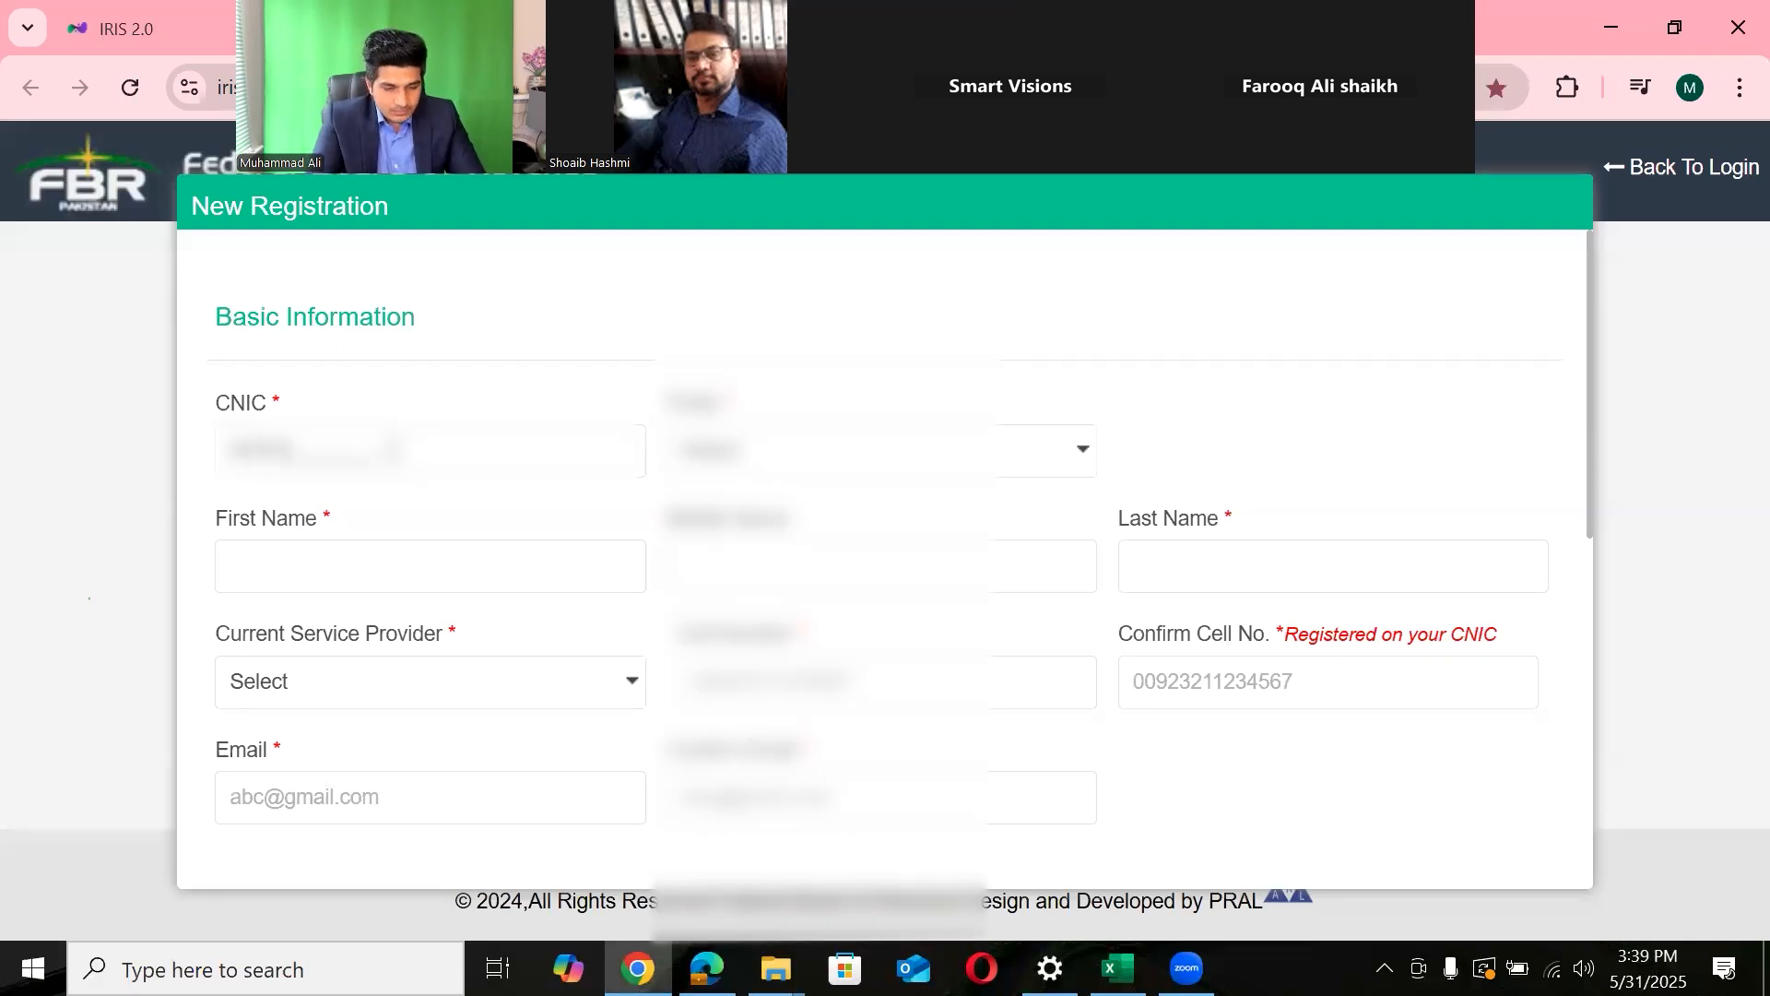
# - Enter the applicant's CNIC, choose the title, and fill in the first and last name
pyautogui.write('••••••')
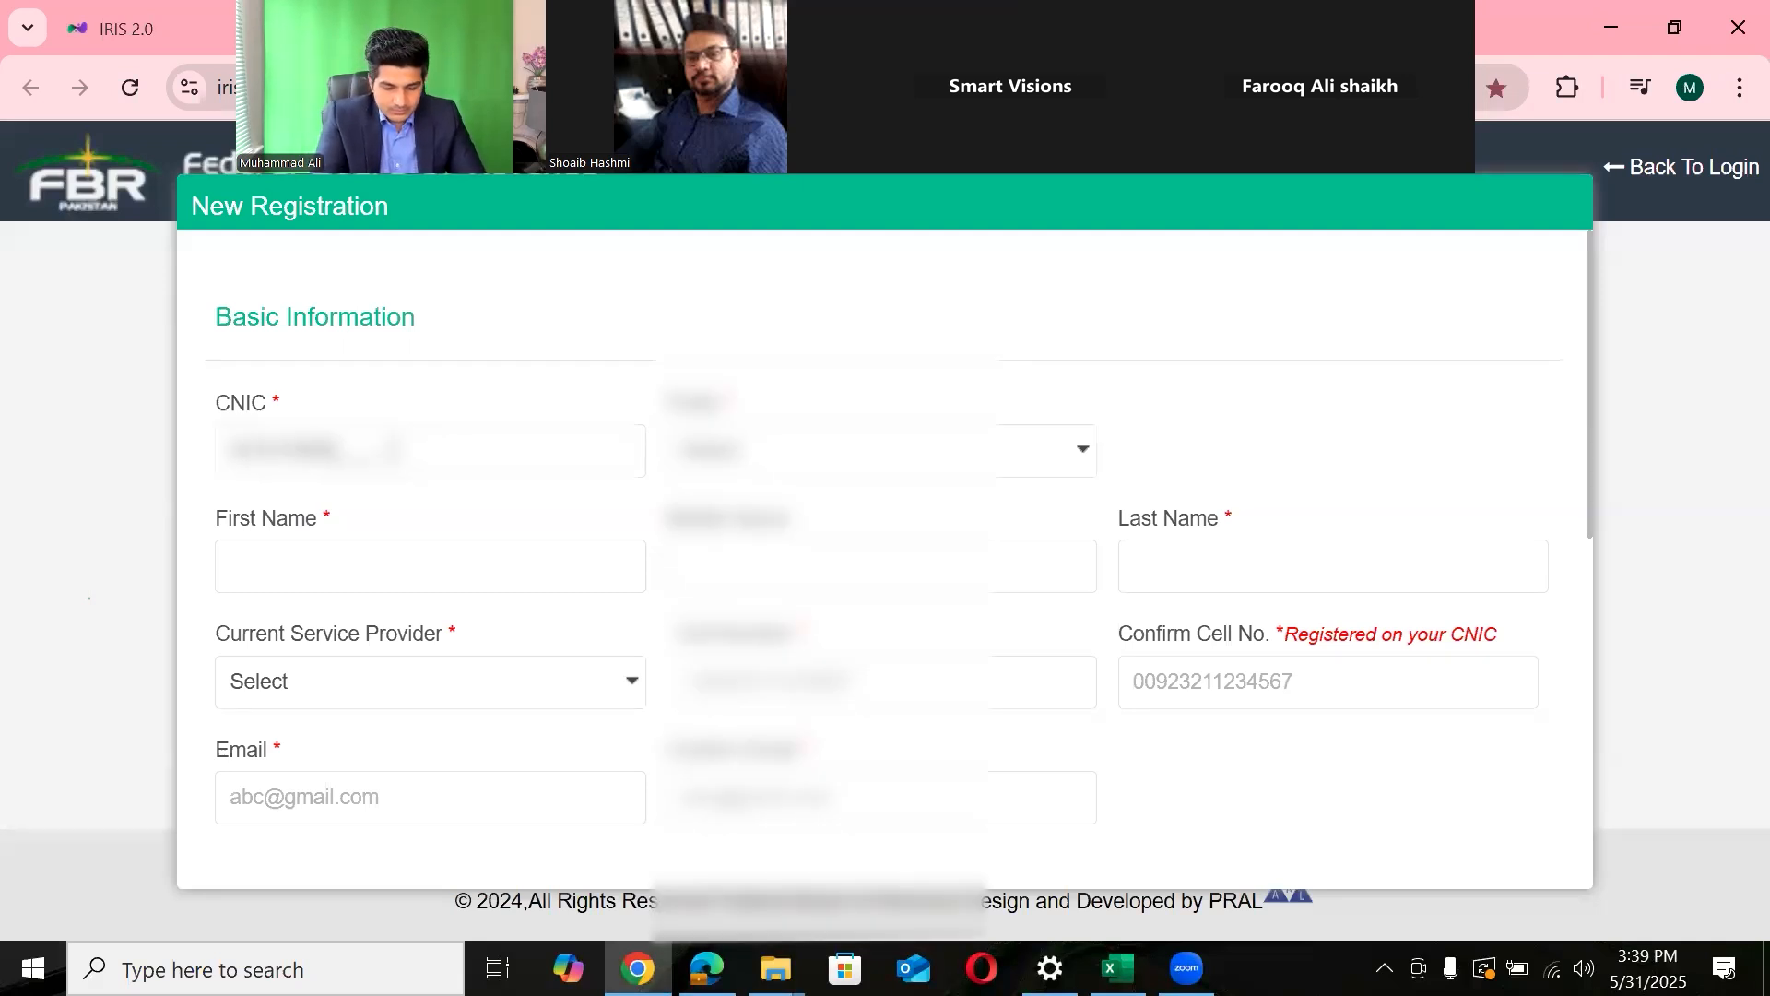
pyautogui.write('••')
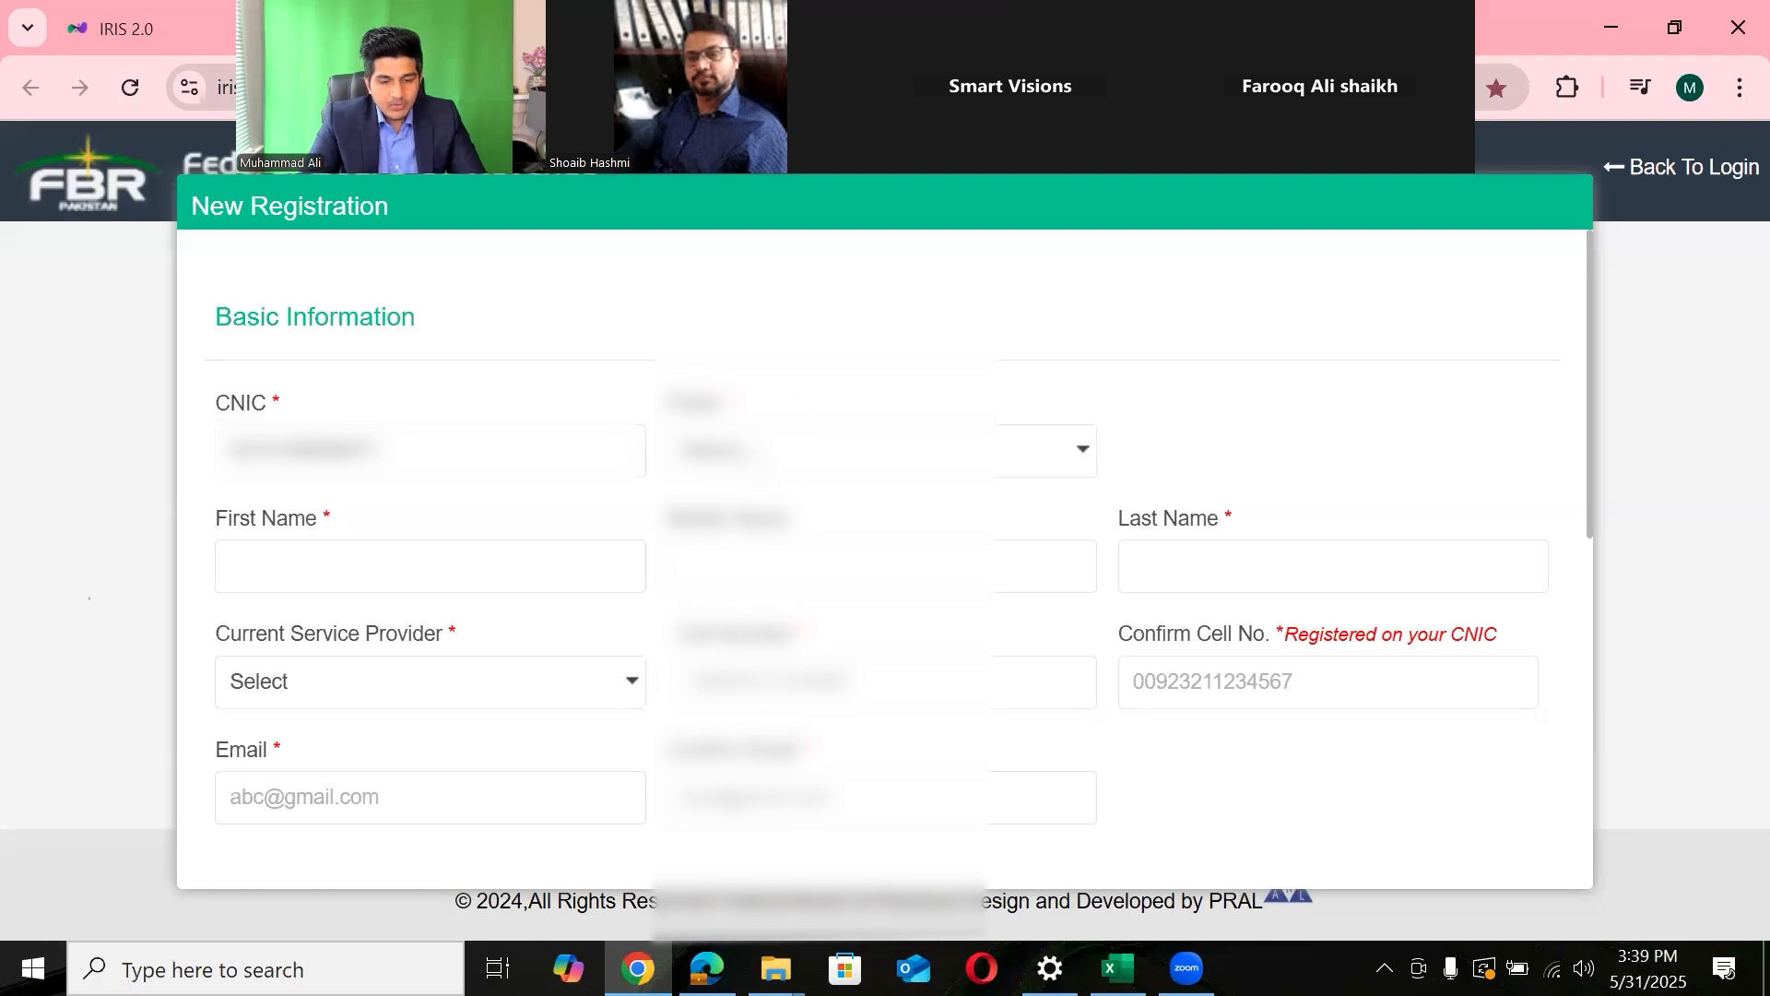
pyautogui.click(737, 462)
pyautogui.click(716, 544)
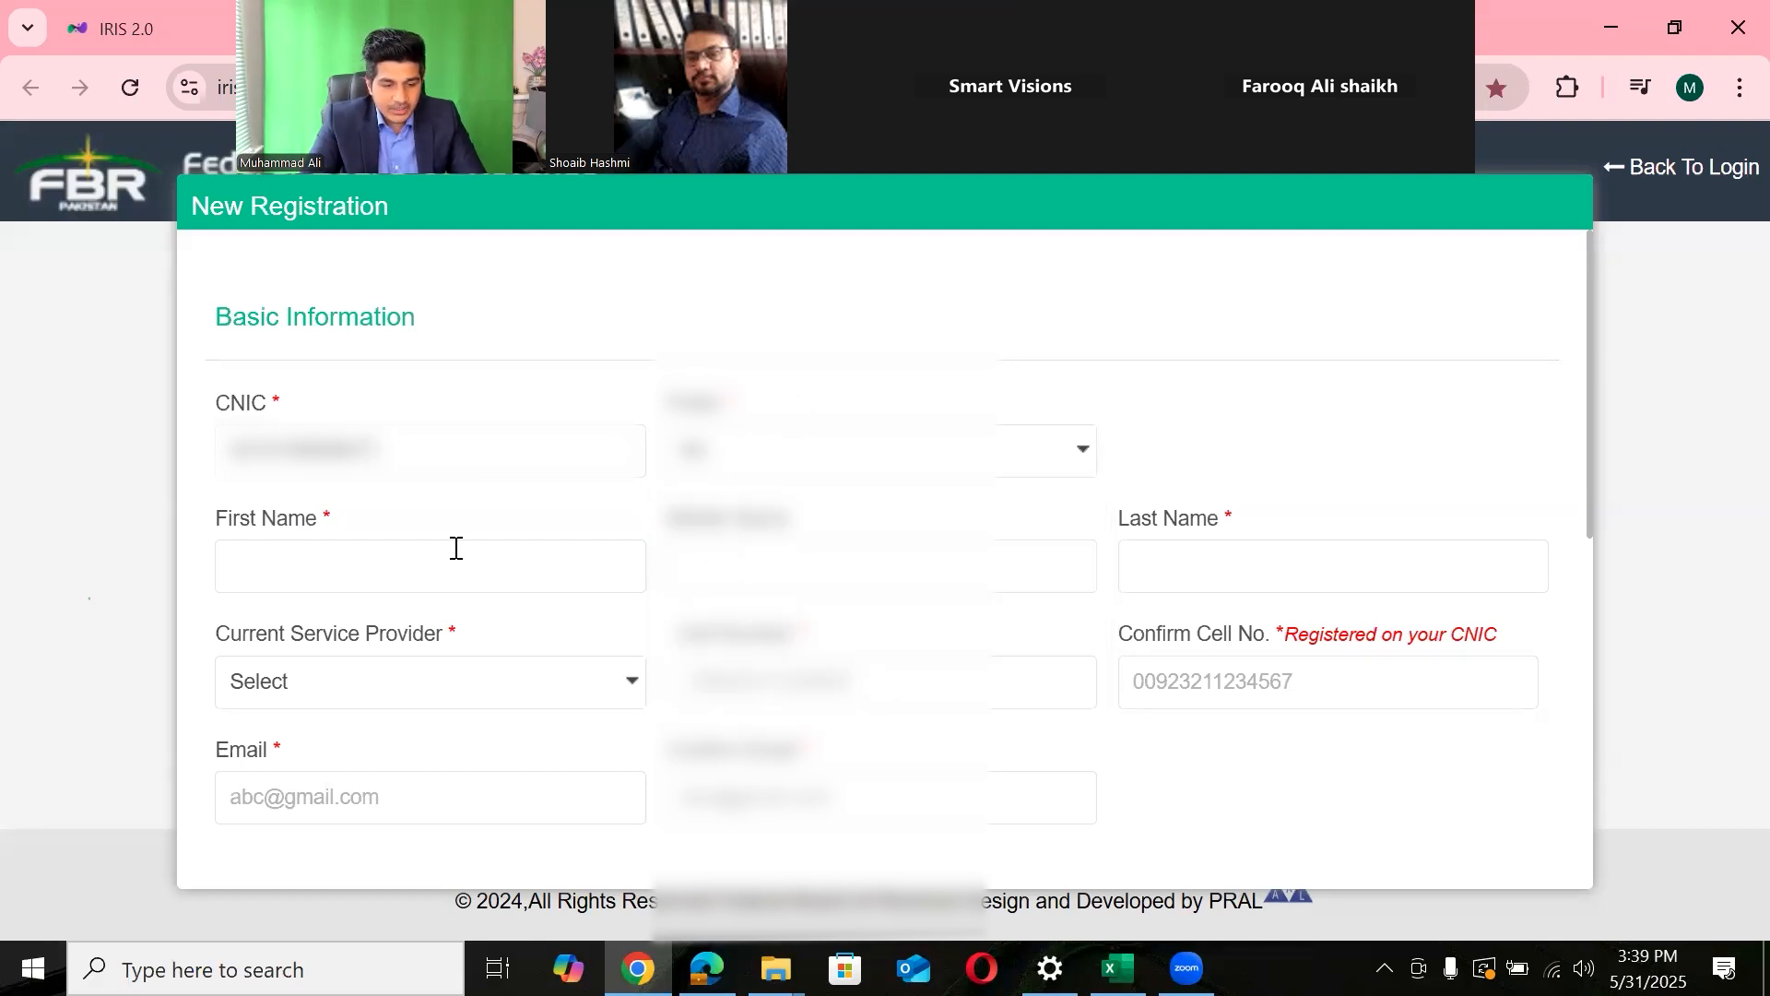
pyautogui.click(457, 550)
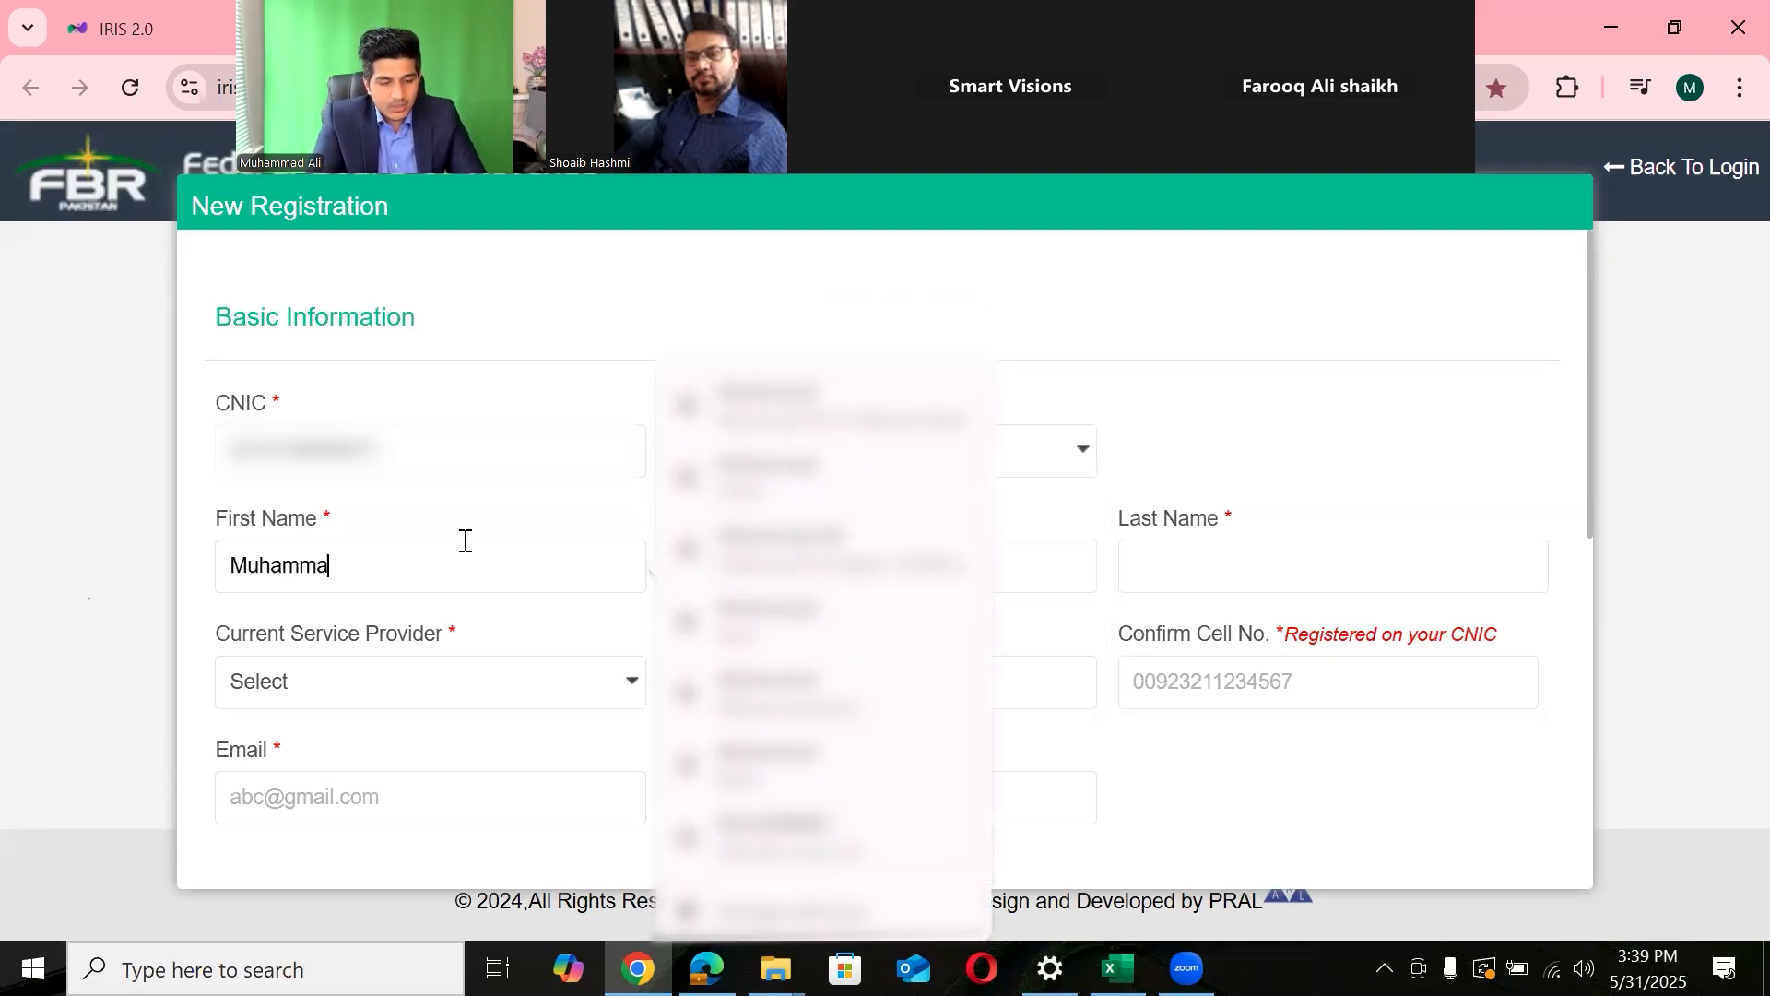
pyautogui.click(1227, 566)
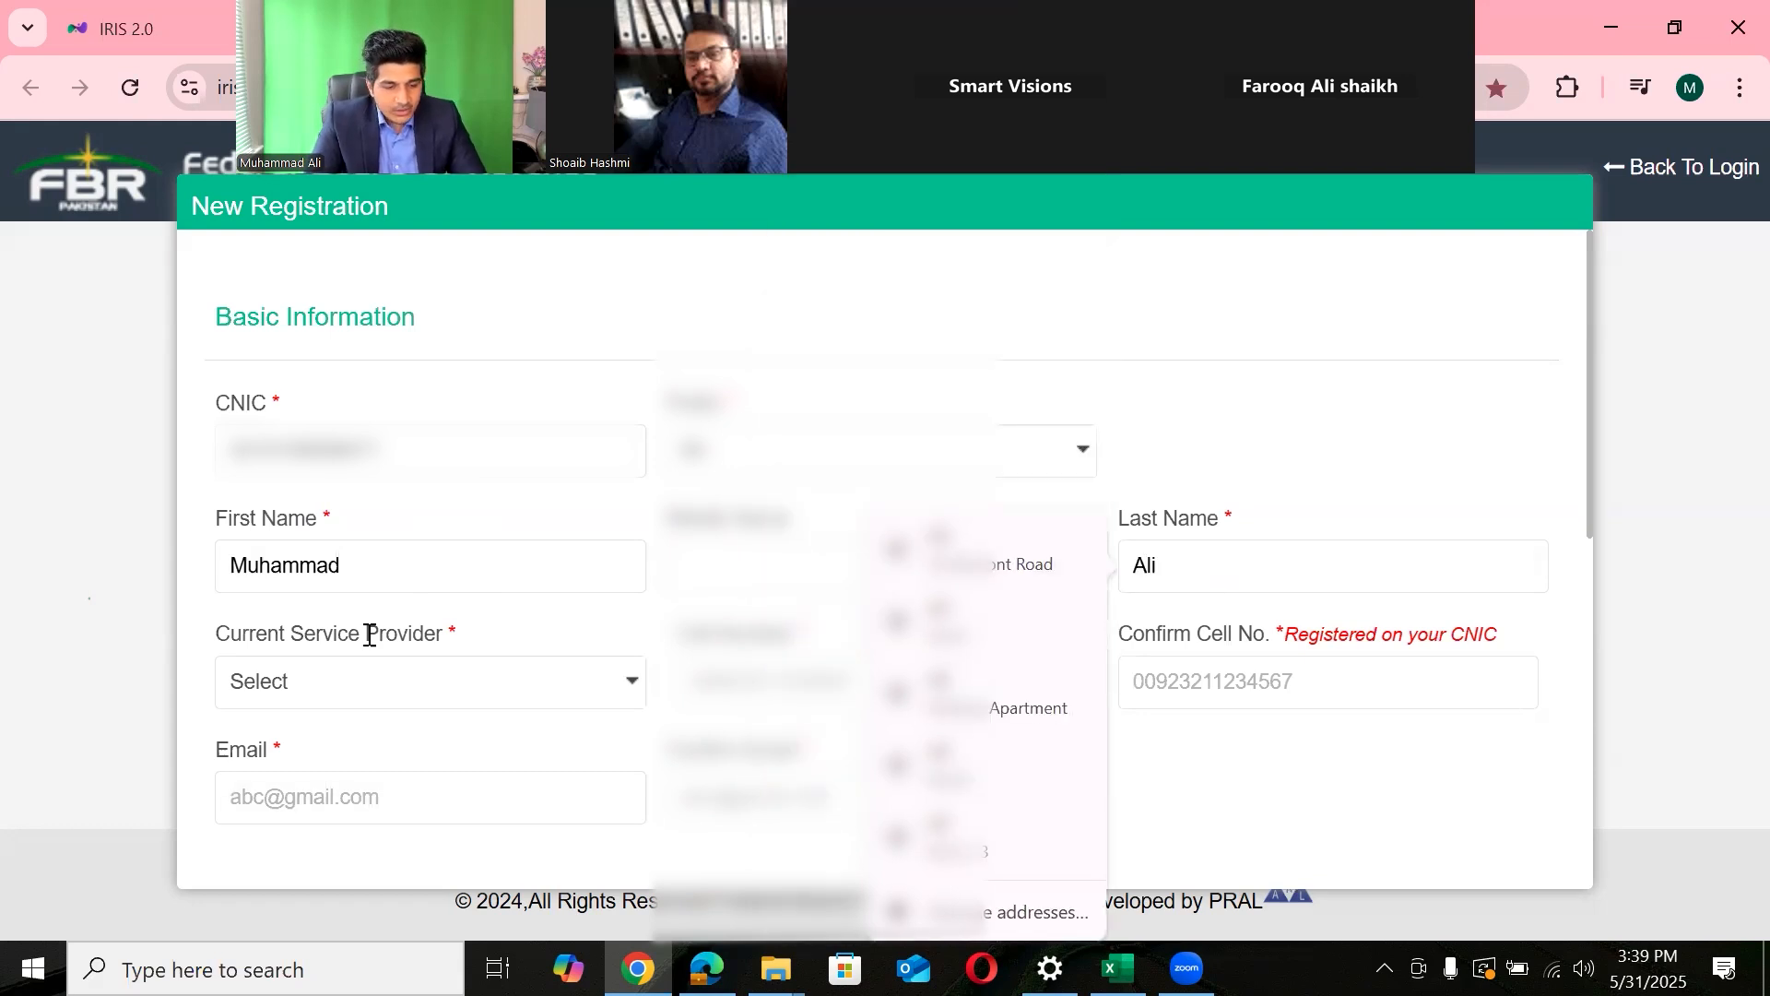
# - Select Ufone as the mobile provider and enter and confirm the cell number
pyautogui.click(339, 693)
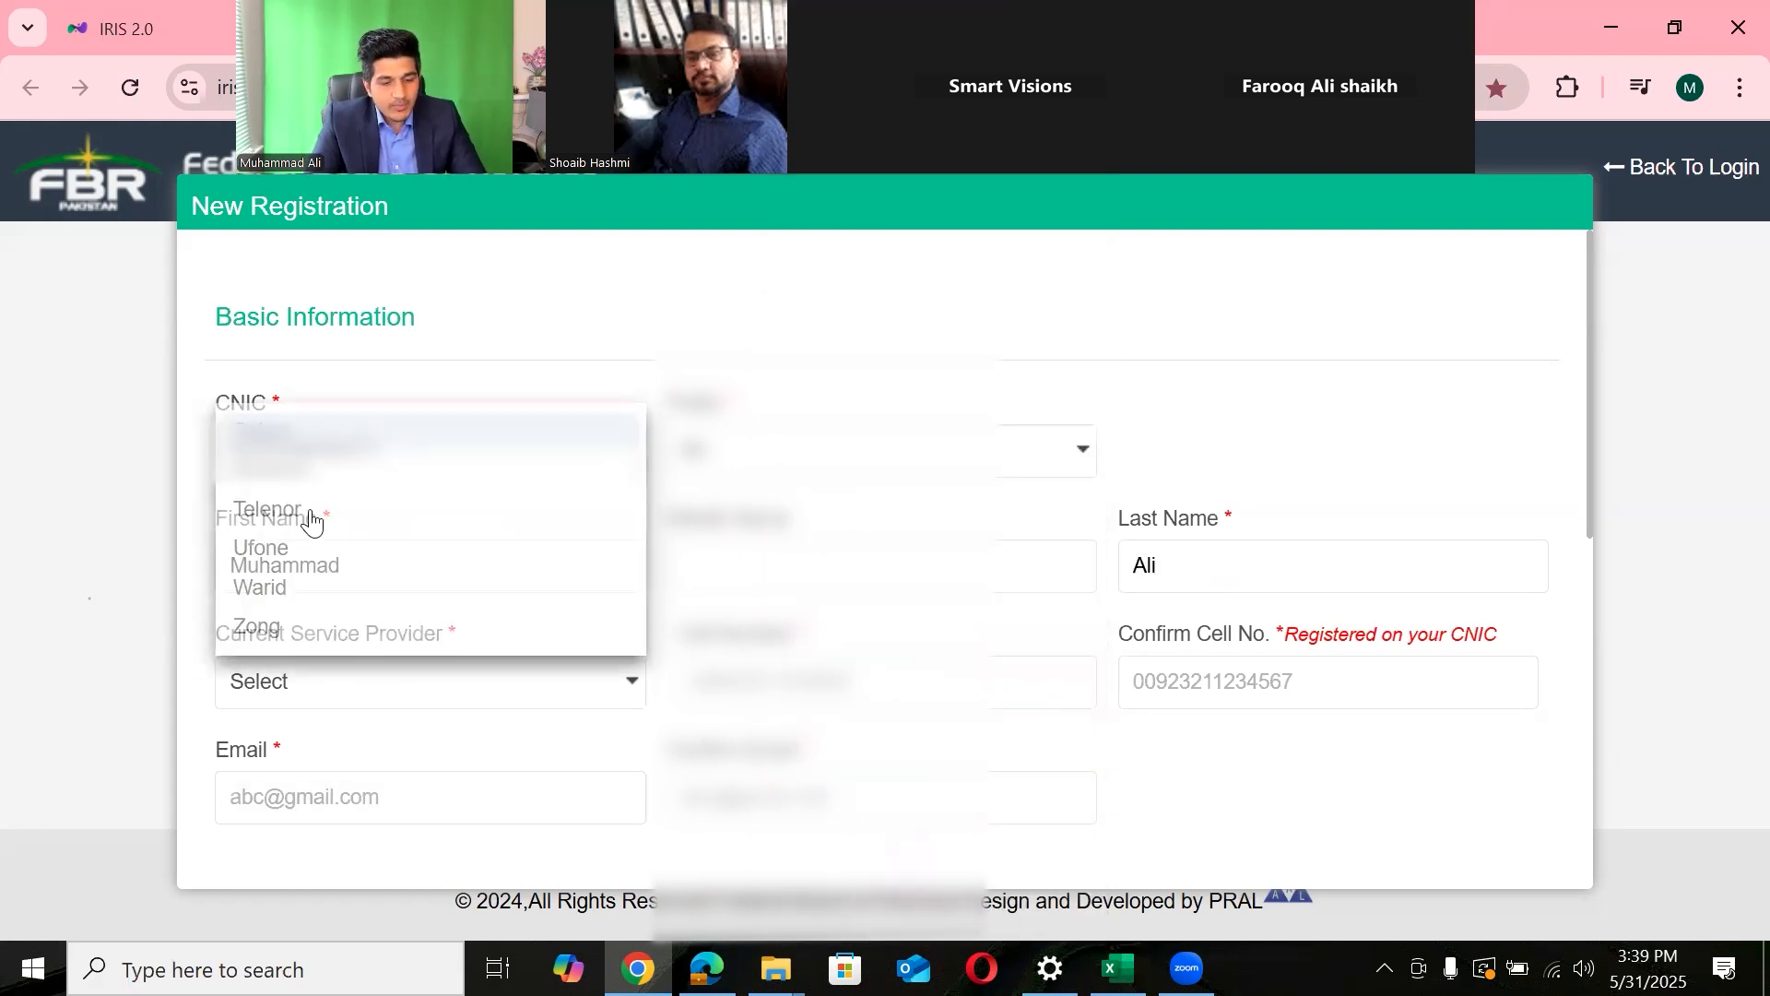
pyautogui.click(268, 557)
pyautogui.click(745, 687)
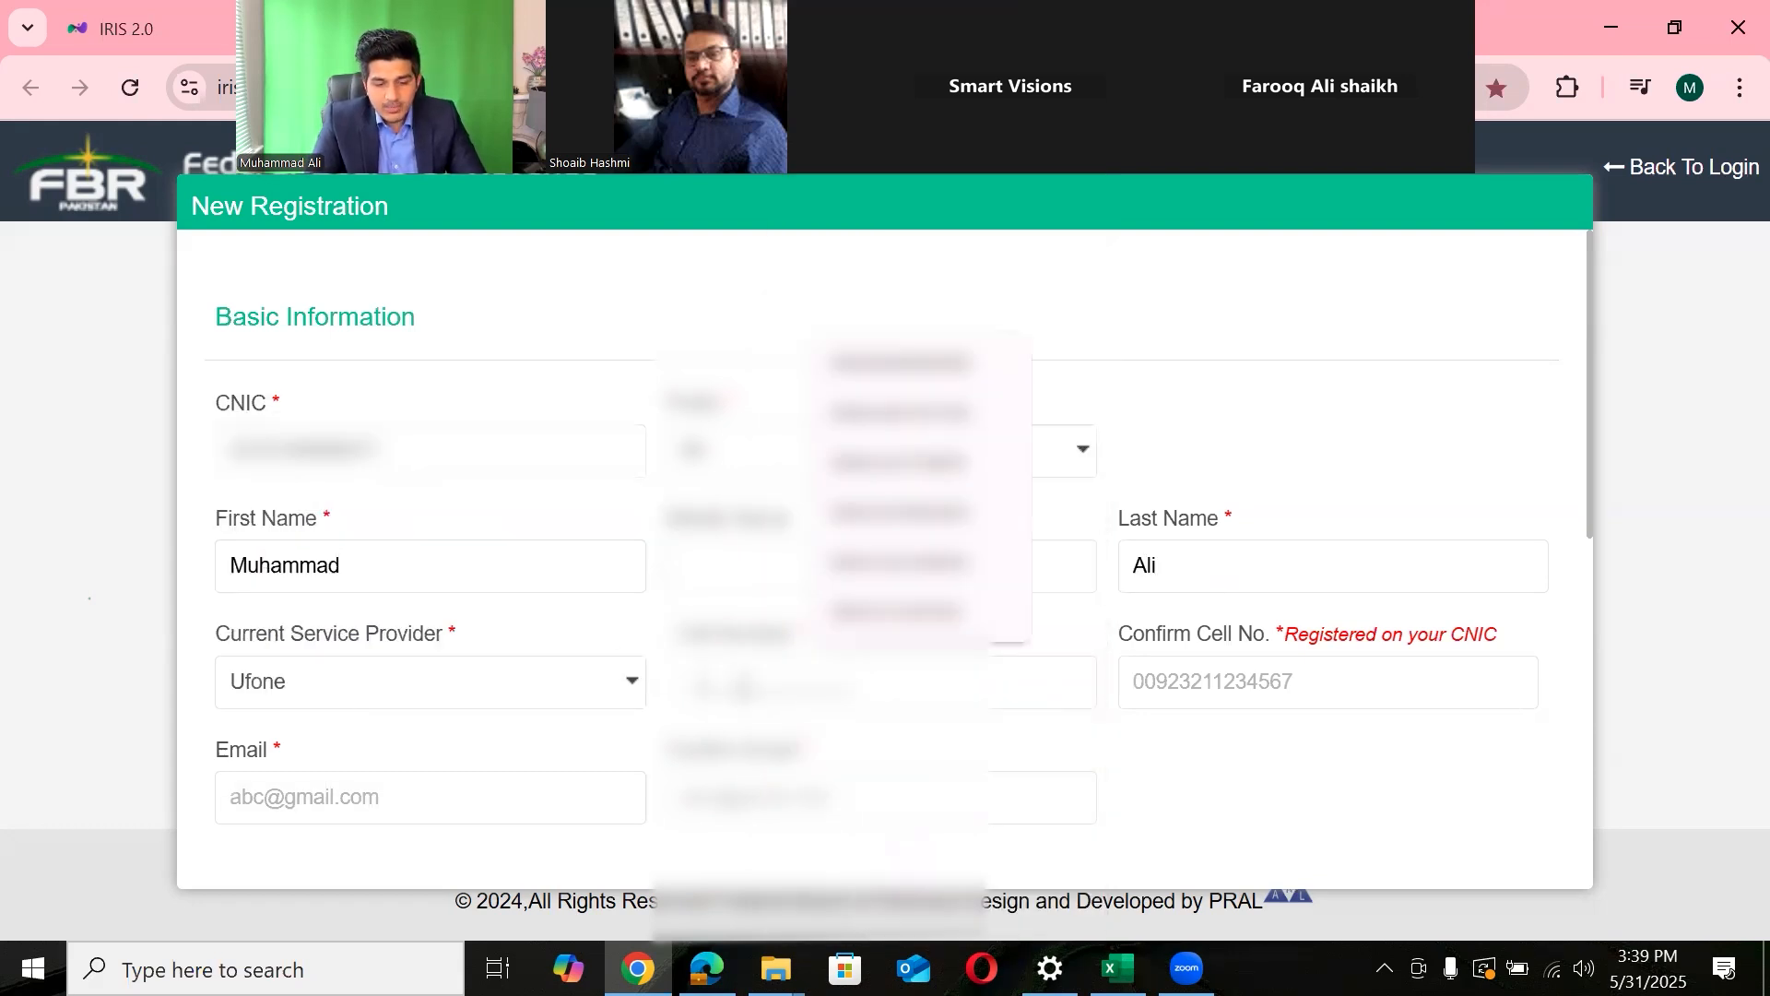
pyautogui.write('00923????????')
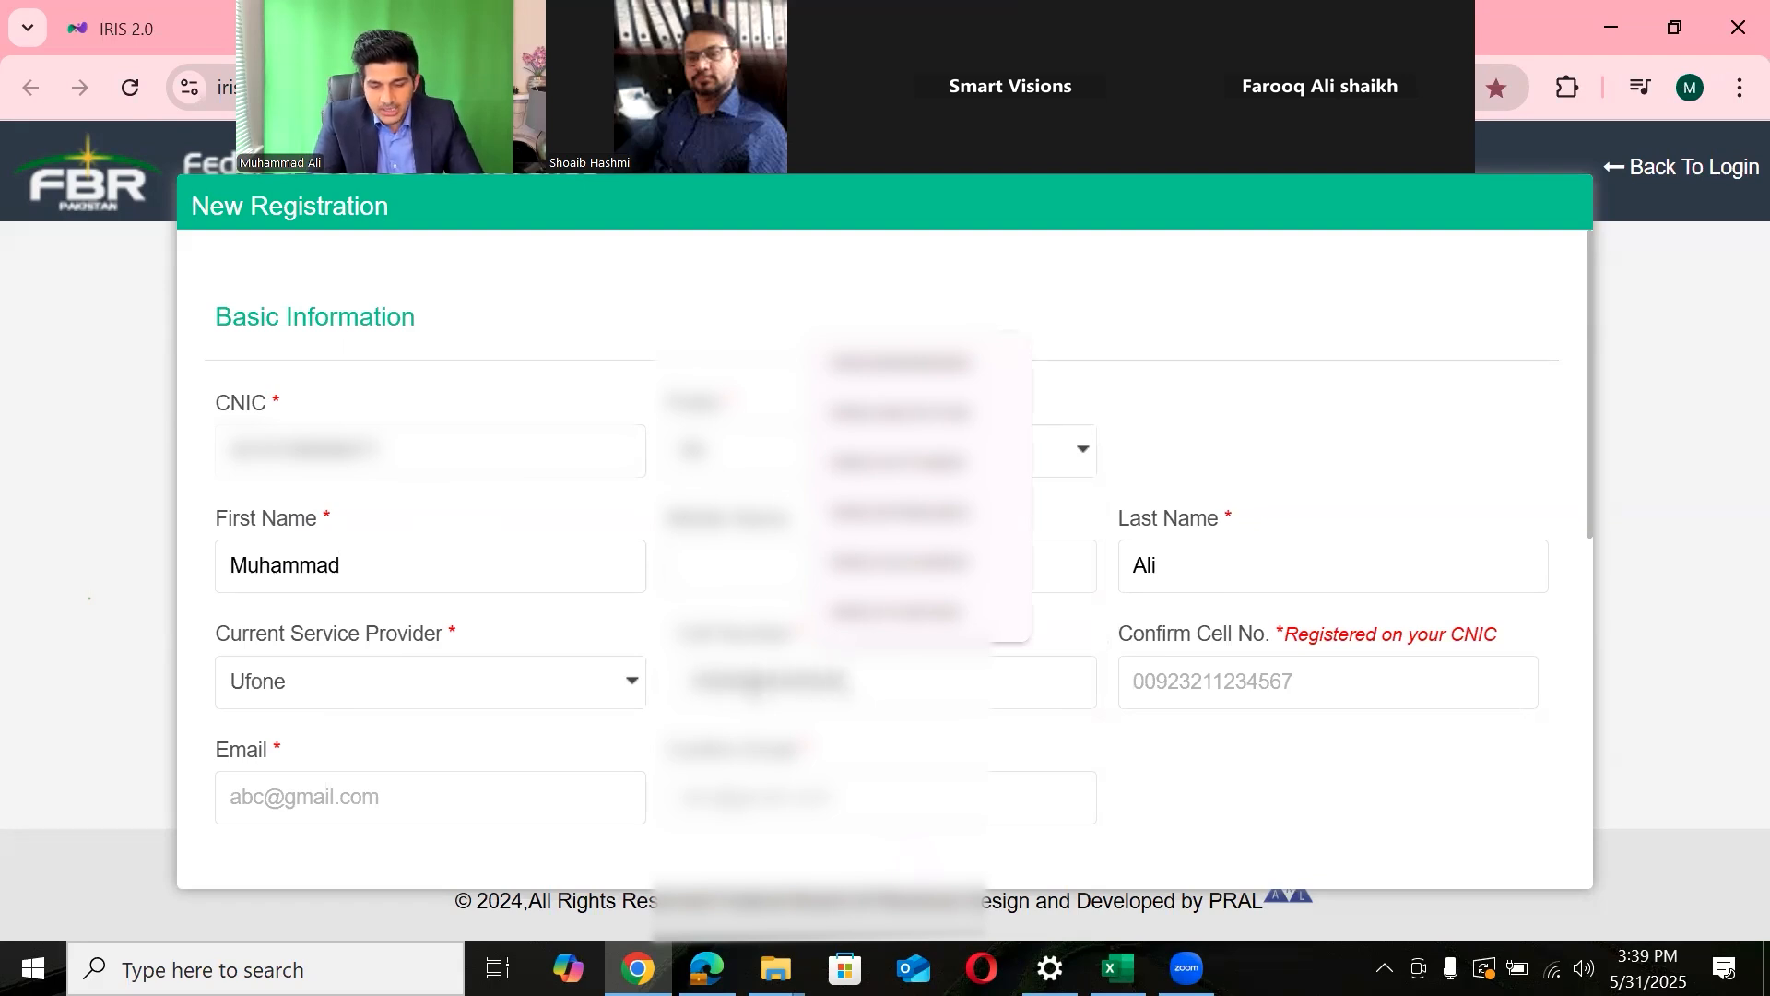
pyautogui.write('7')
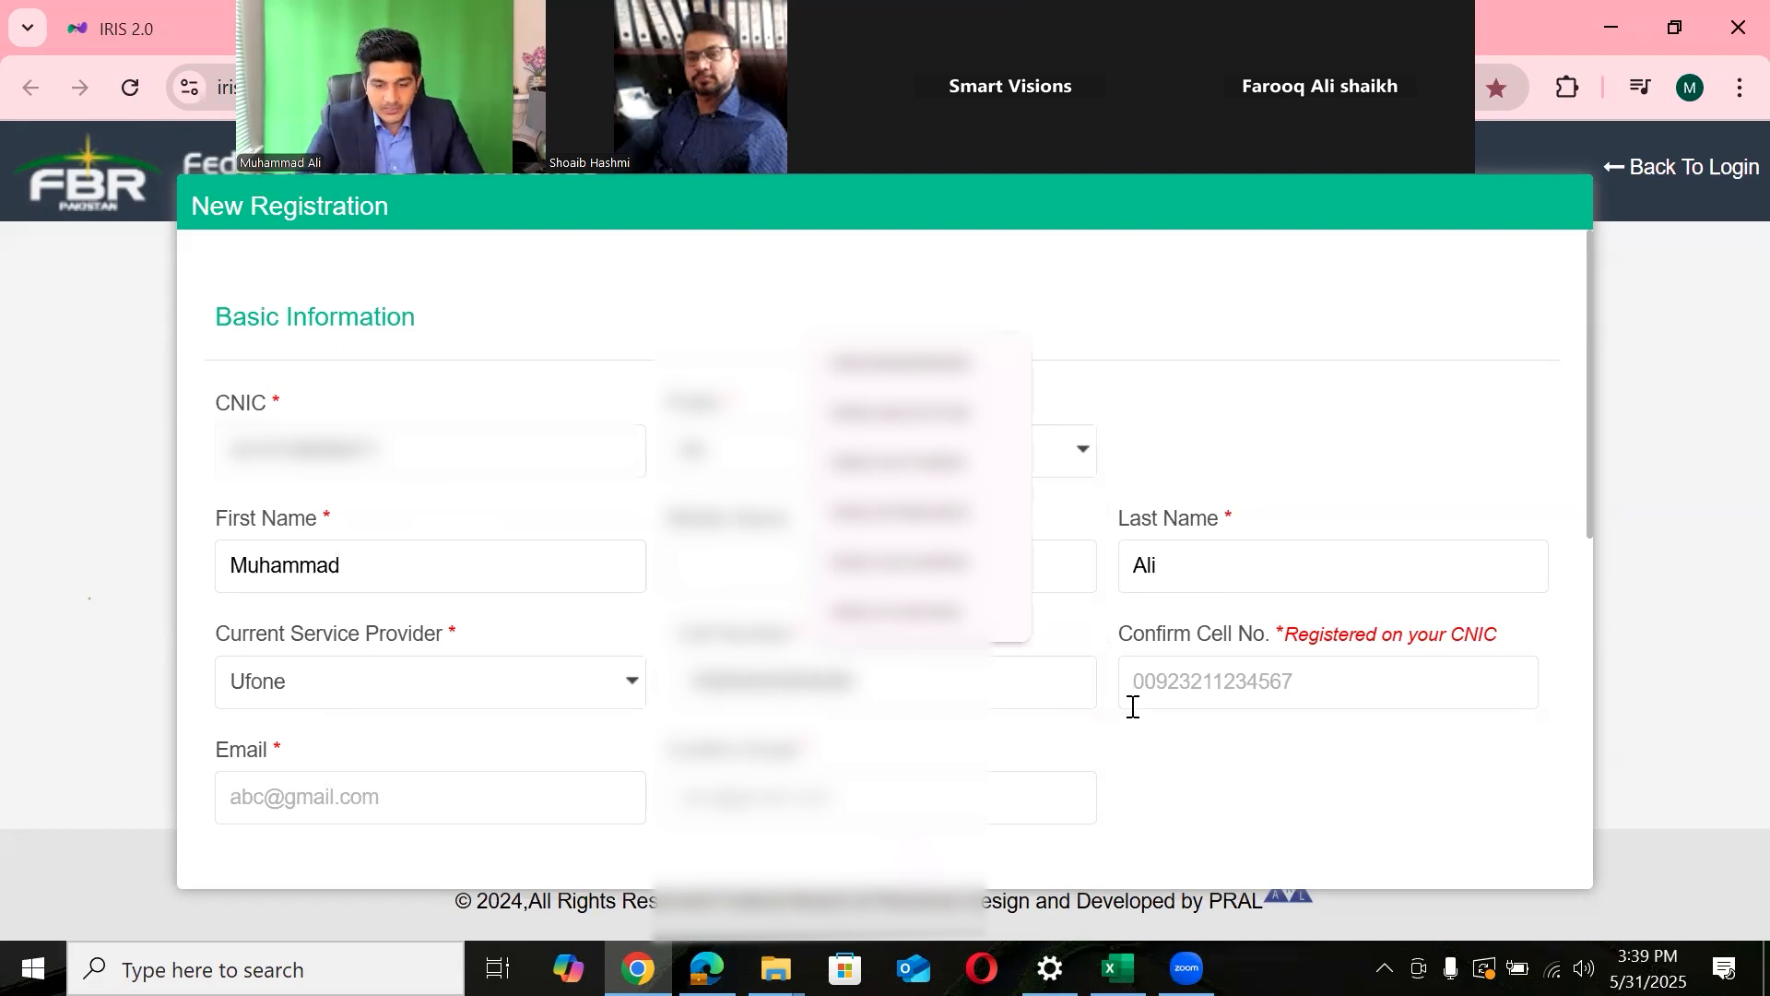
pyautogui.click(1152, 699)
pyautogui.write('0')
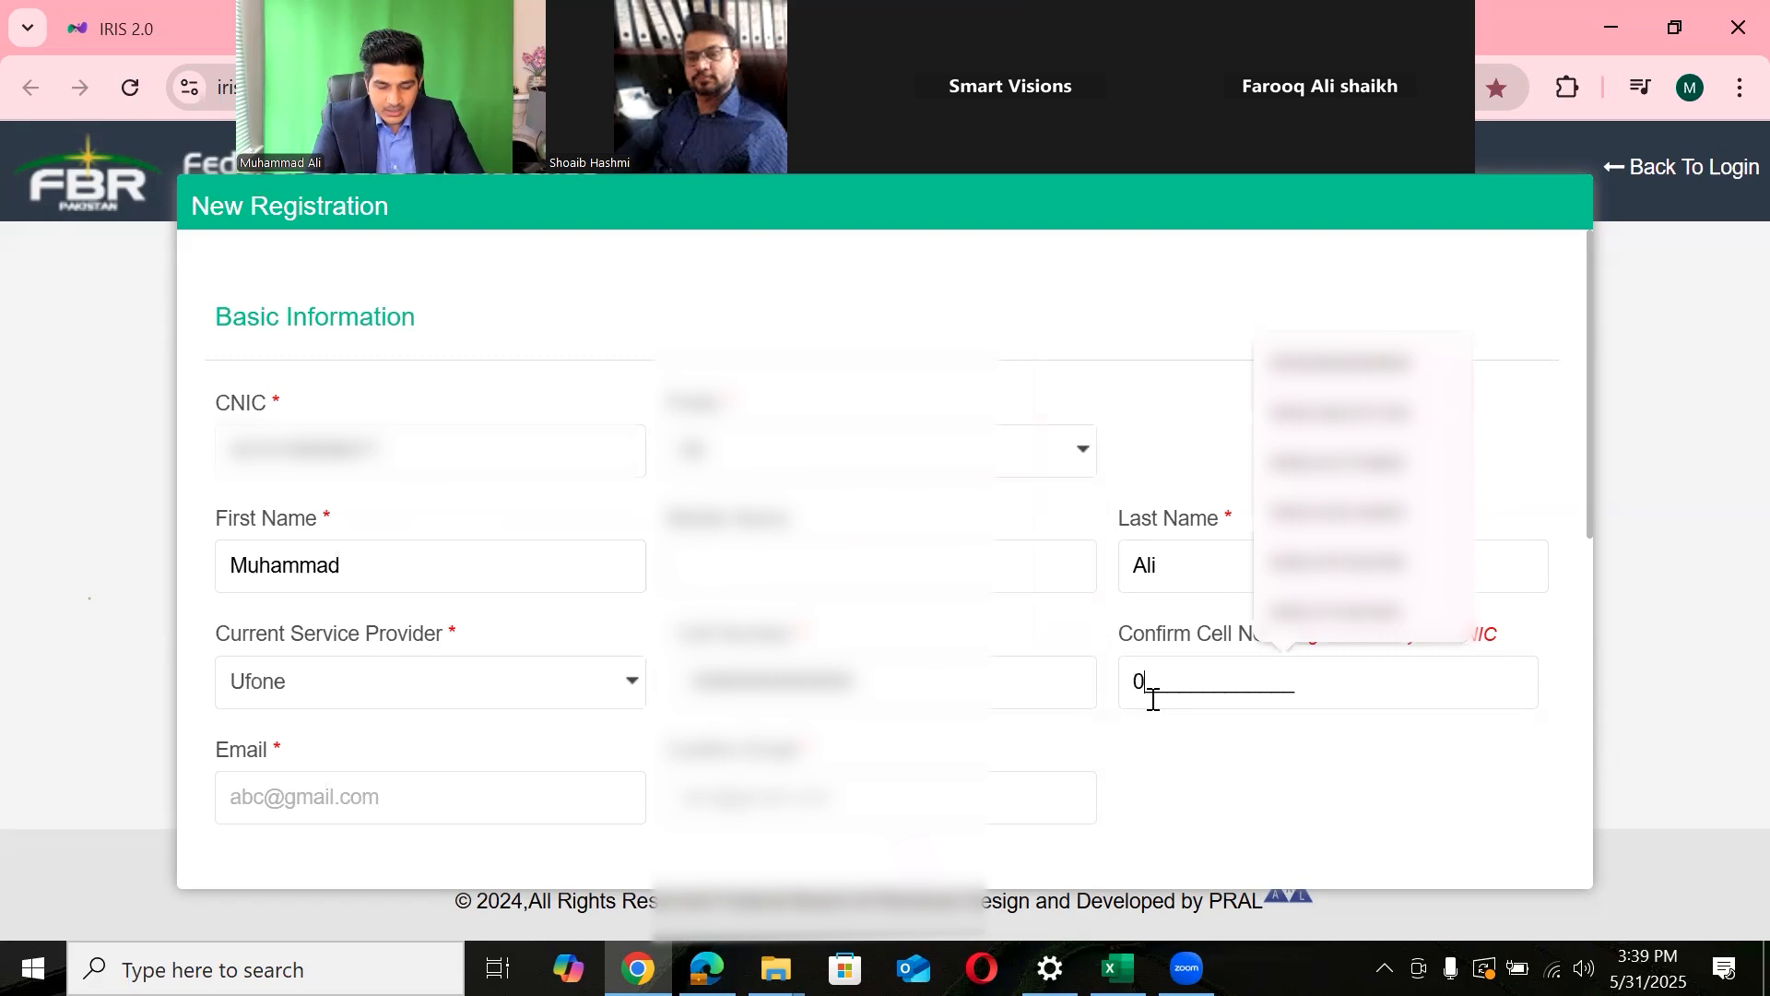
pyautogui.write('0920000000000')
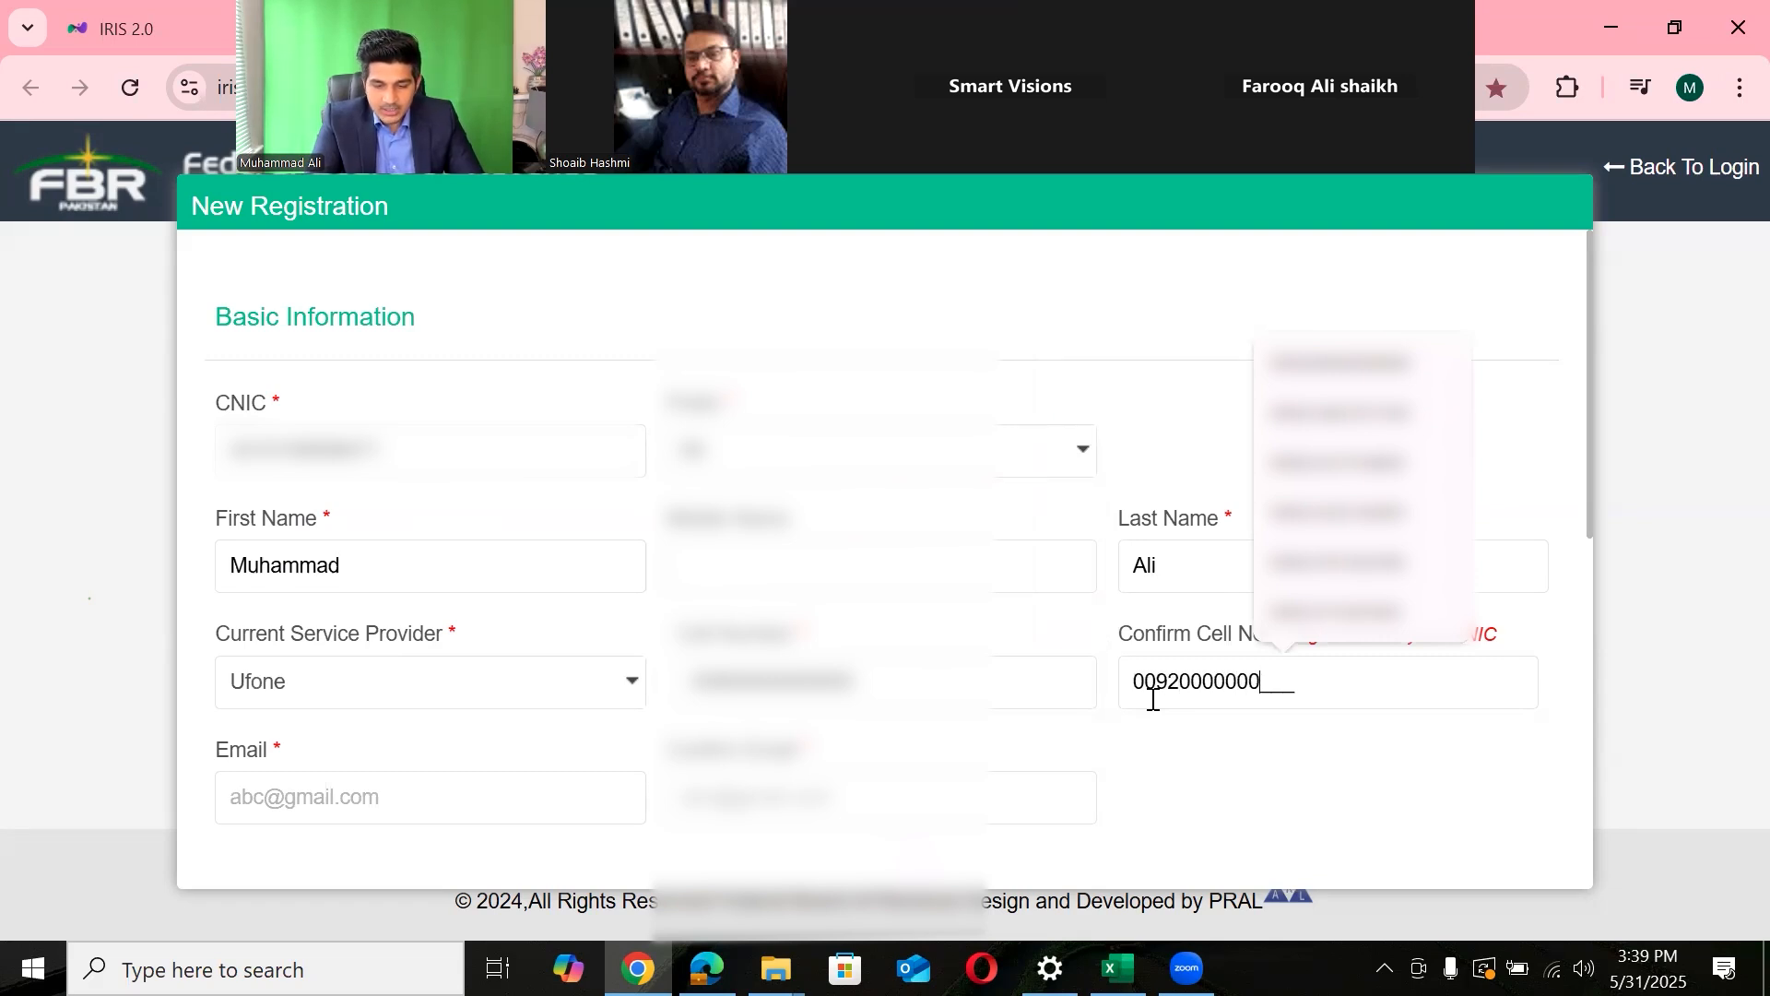
# - Fill in the applicant's email address, correcting its ending to .com, then scroll to Address Information
pyautogui.click(357, 795)
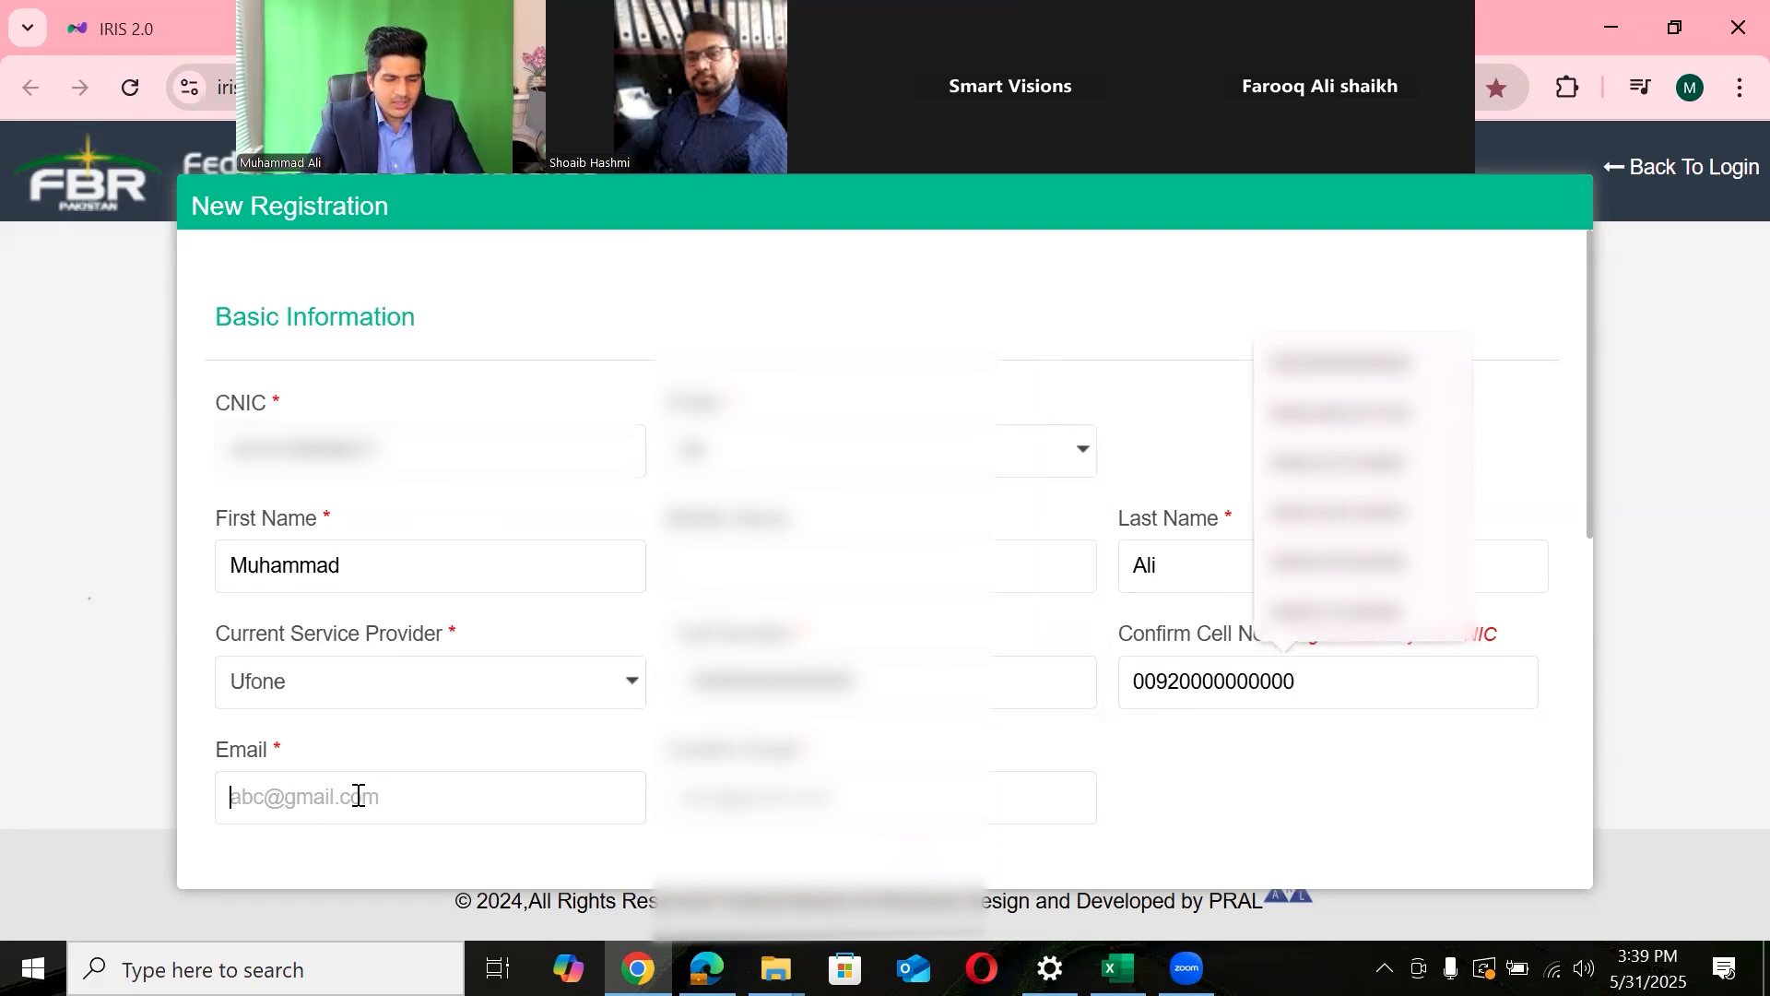
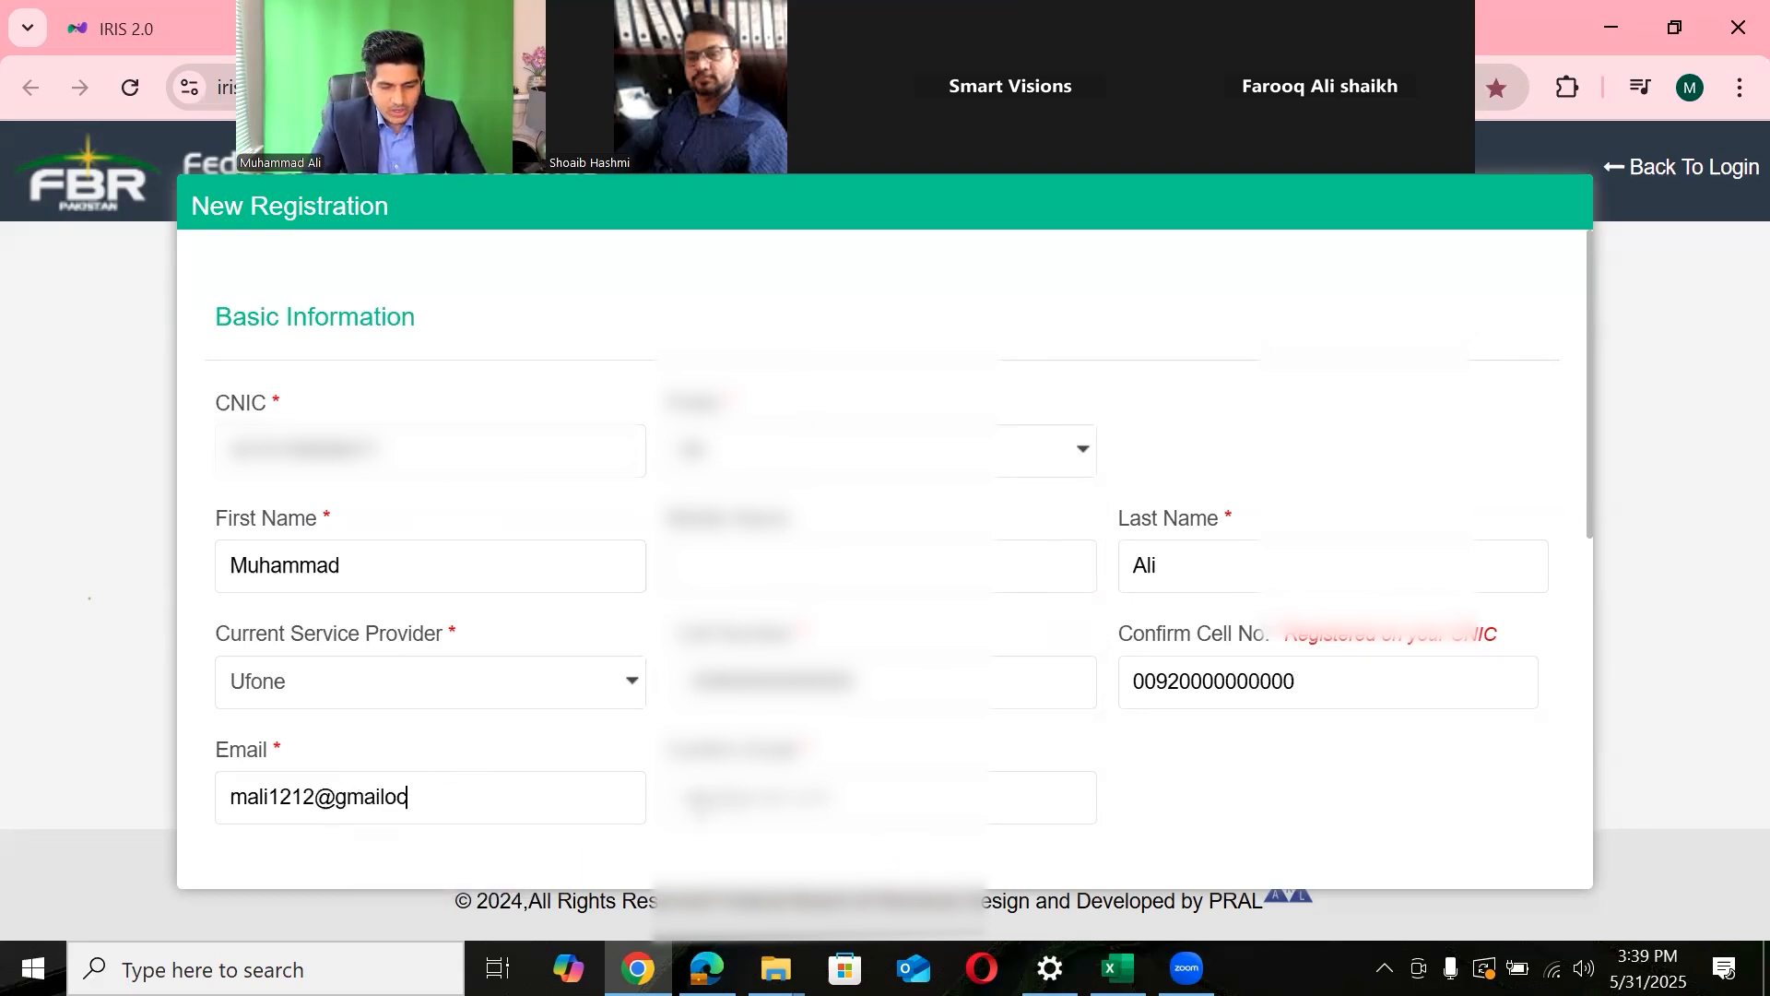
pyautogui.click(480, 774)
pyautogui.press('BackSpace')
pyautogui.press('BackSpace')
pyautogui.write('.com')
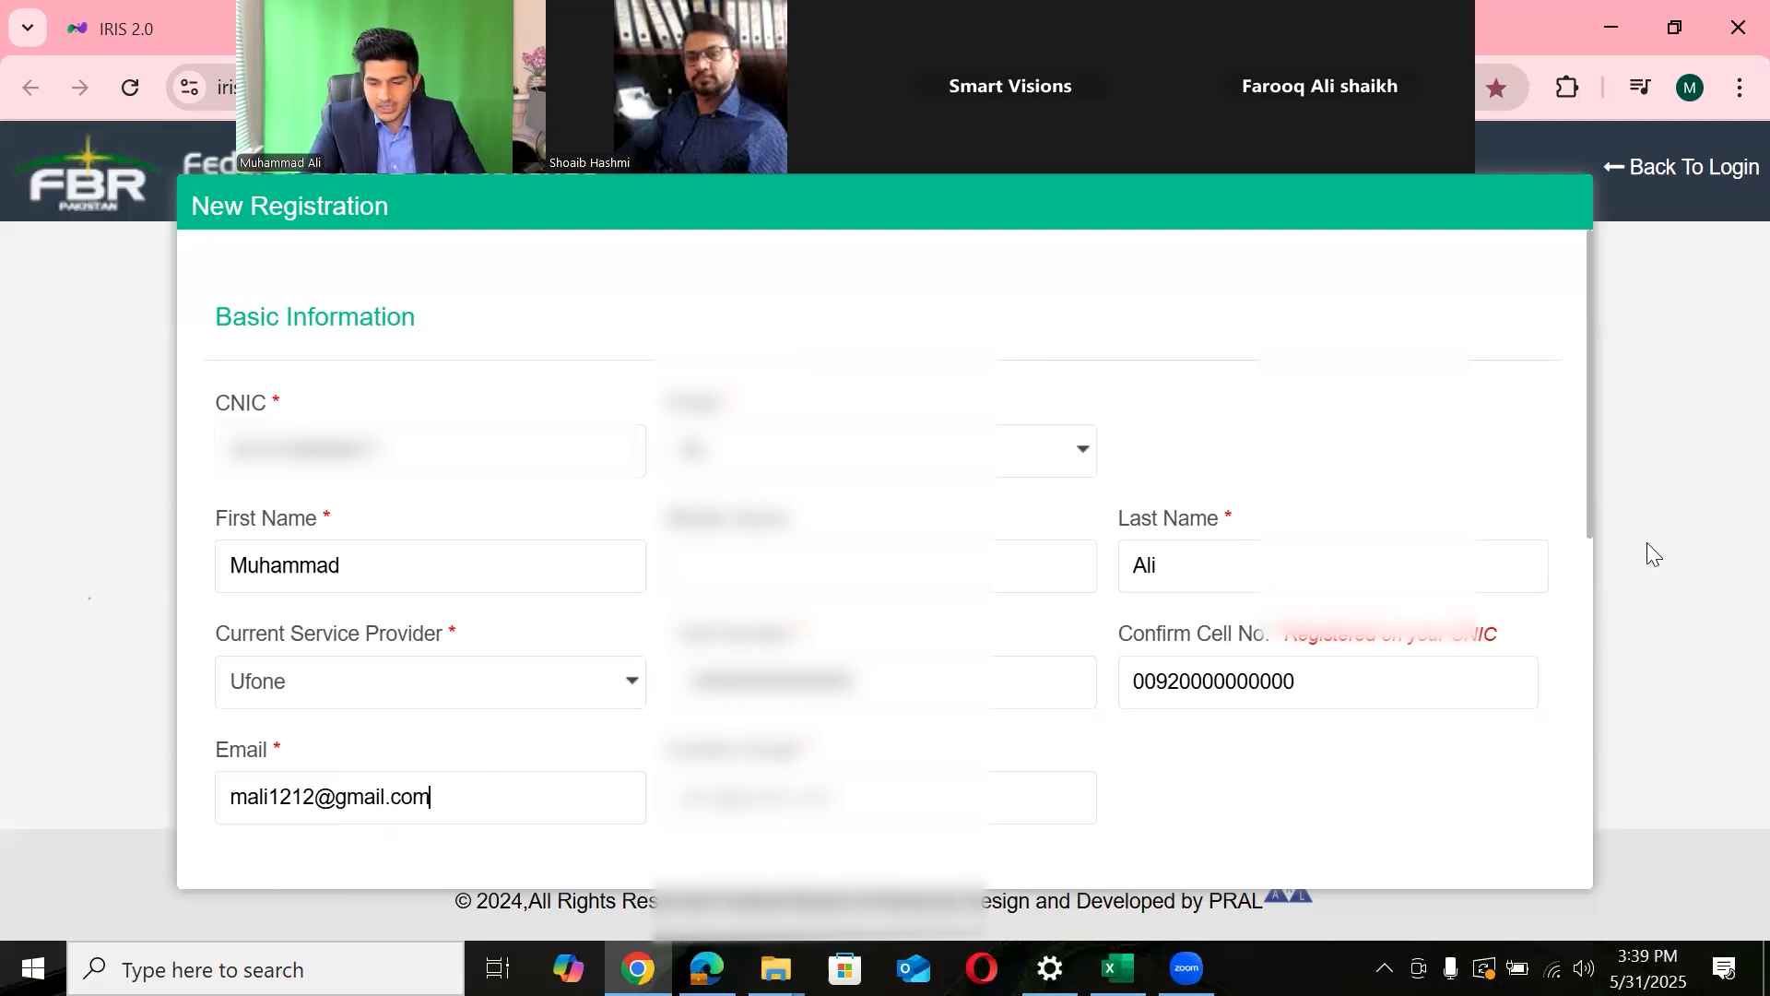
pyautogui.moveTo(1590, 513); pyautogui.dragTo(1549, 800)
pyautogui.scroll(-1, 1555, 815)
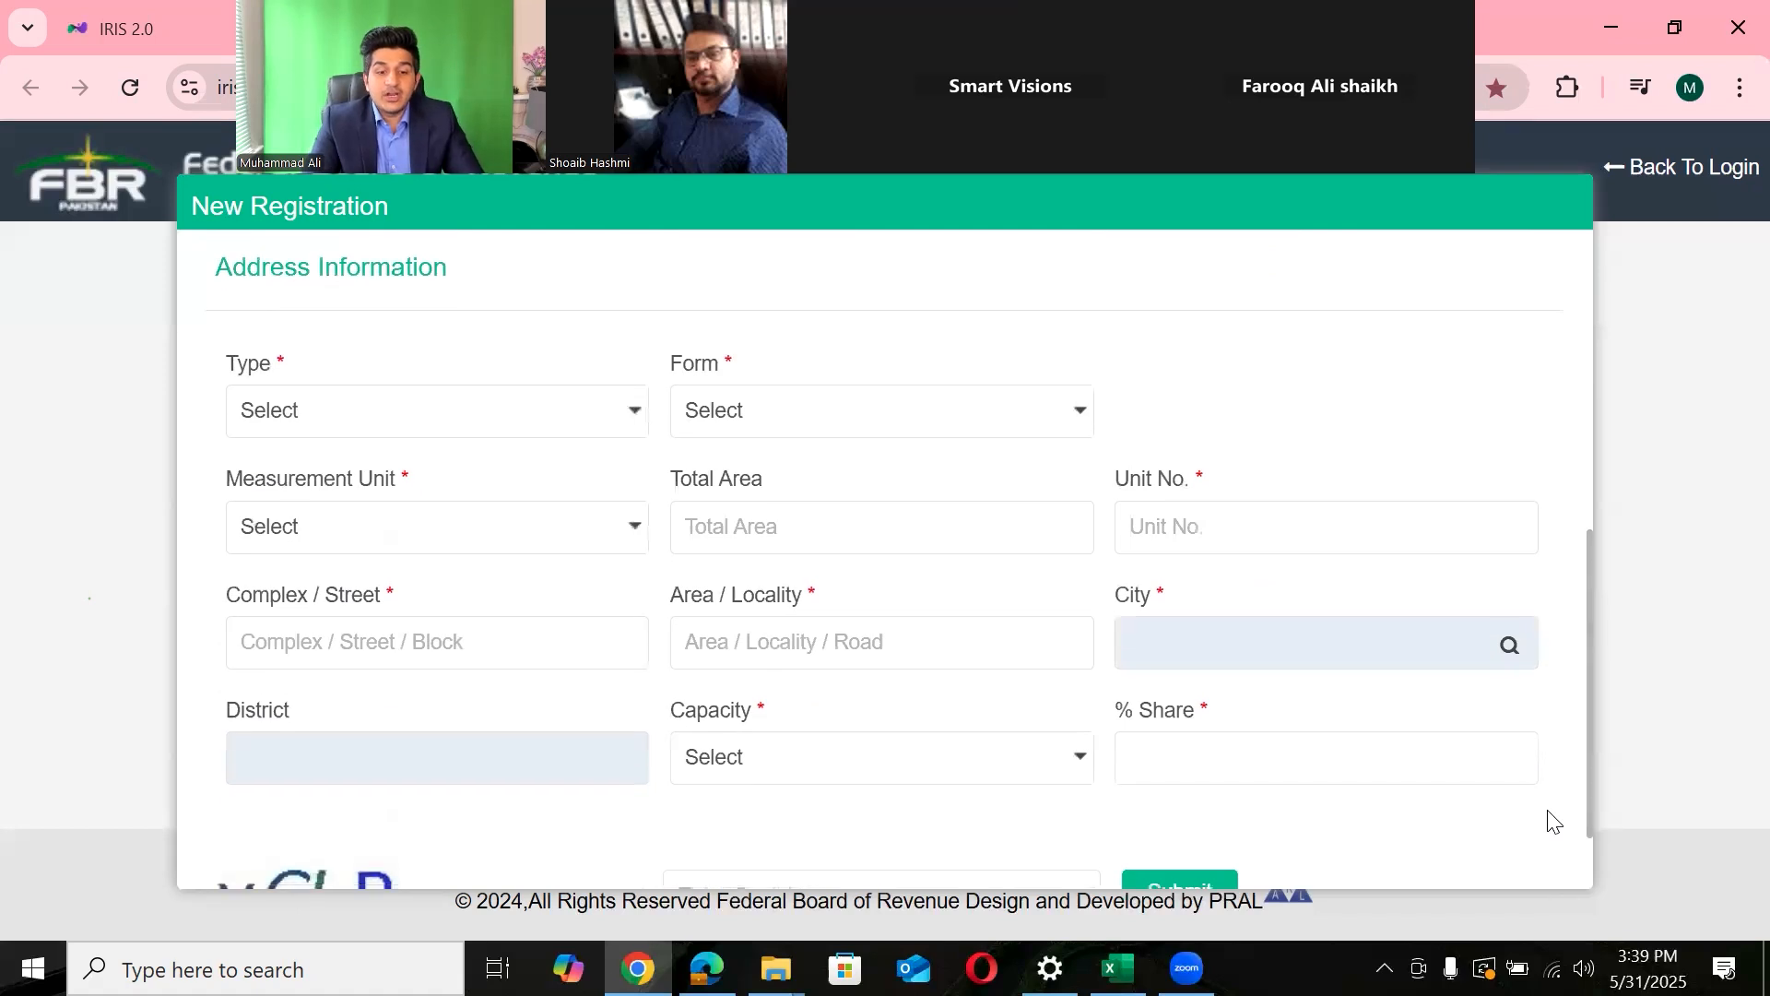
pyautogui.hotkey('alt', 'Tab')
pyautogui.moveTo(284, 623); pyautogui.dragTo(850, 643)
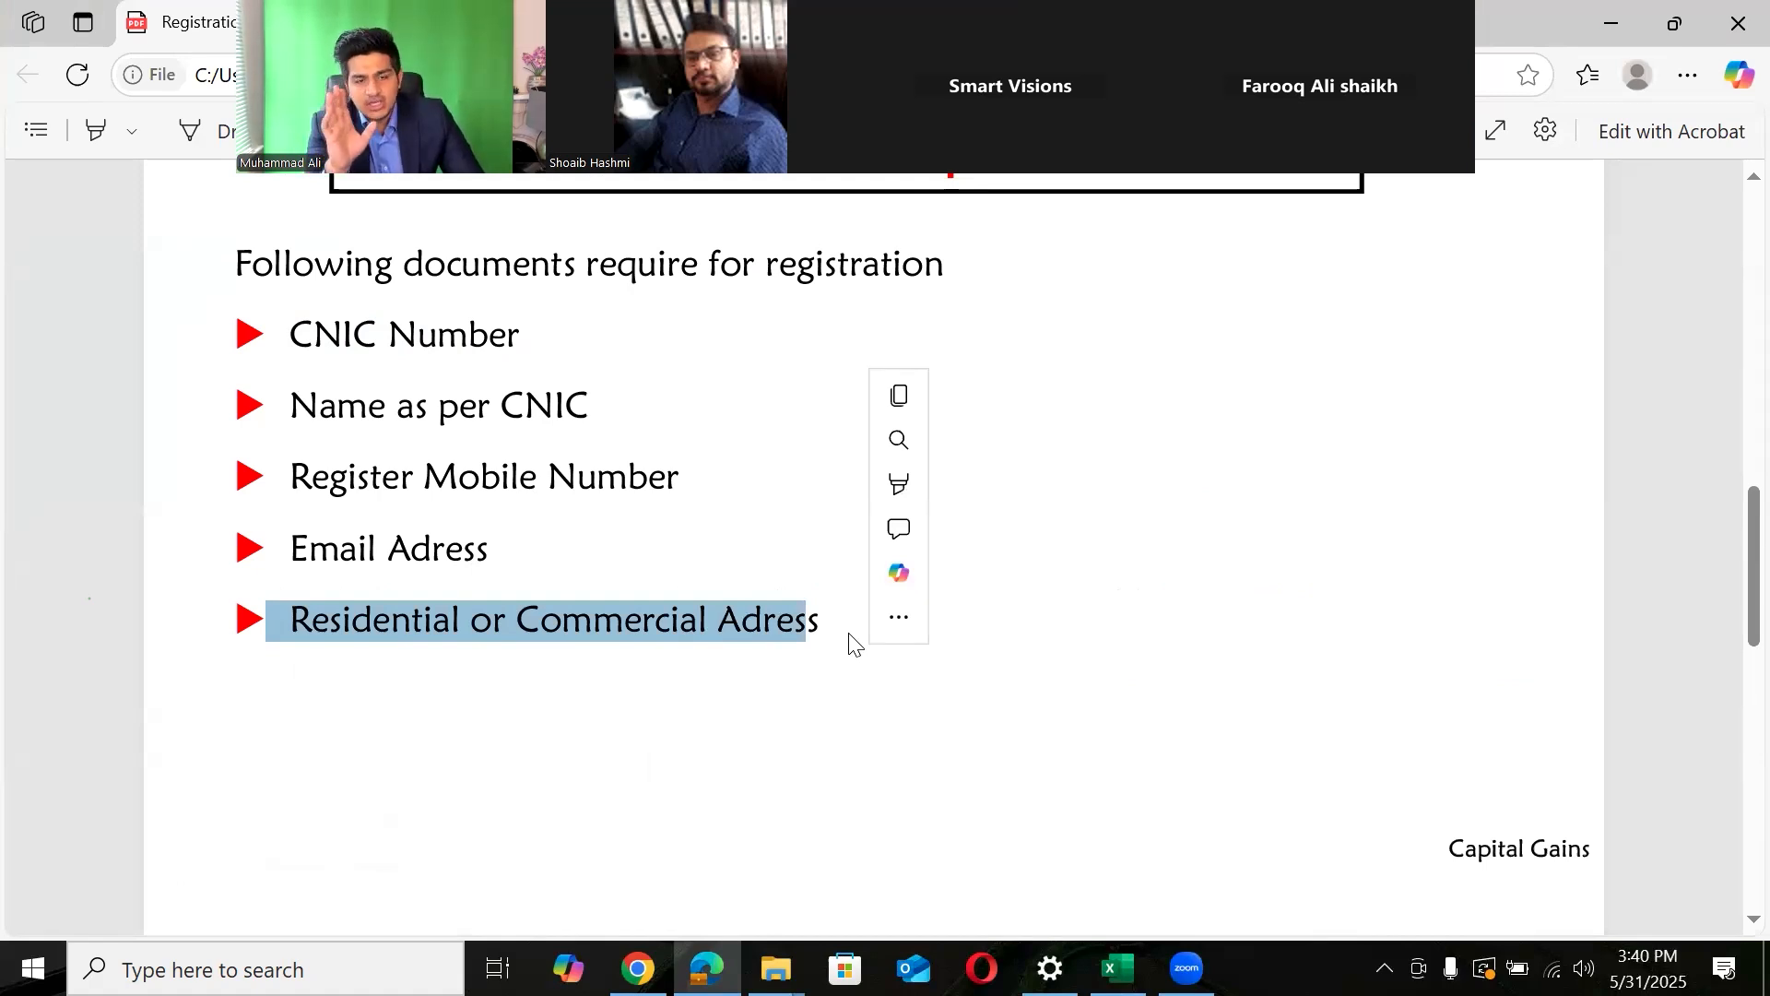
pyautogui.hotkey('alt', 'Tab')
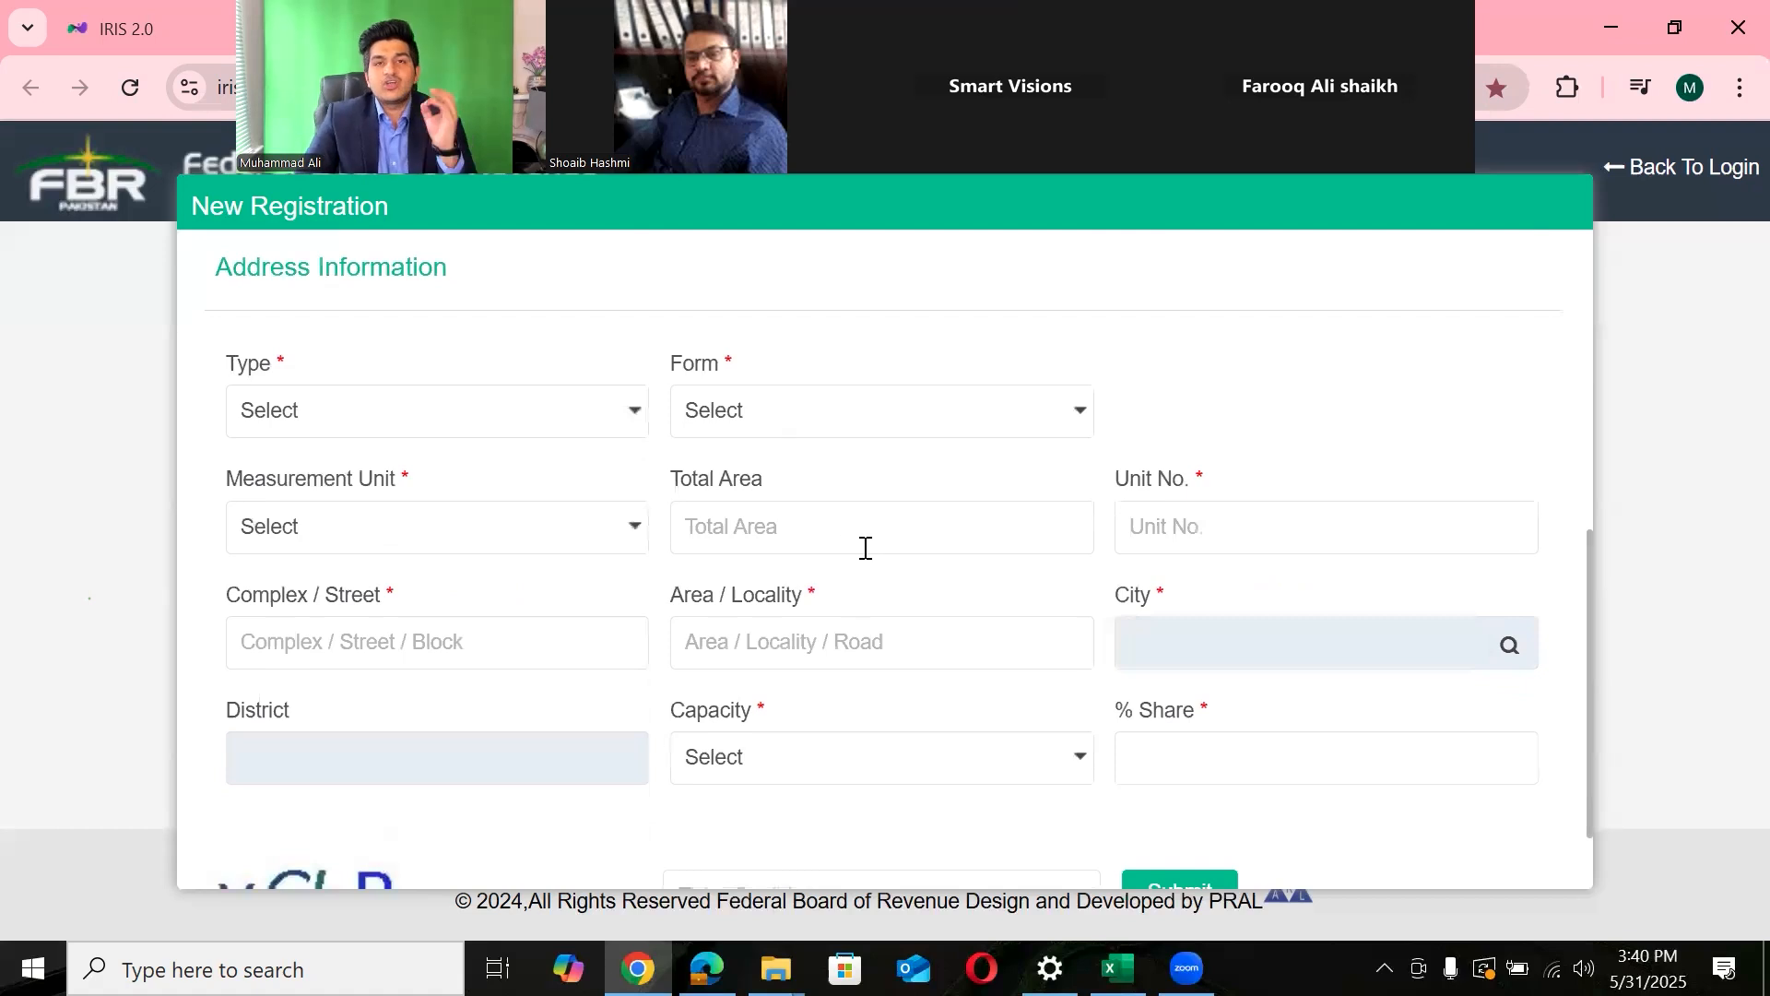
# - Set the property type to Residential Property and the form to House
pyautogui.click(599, 418)
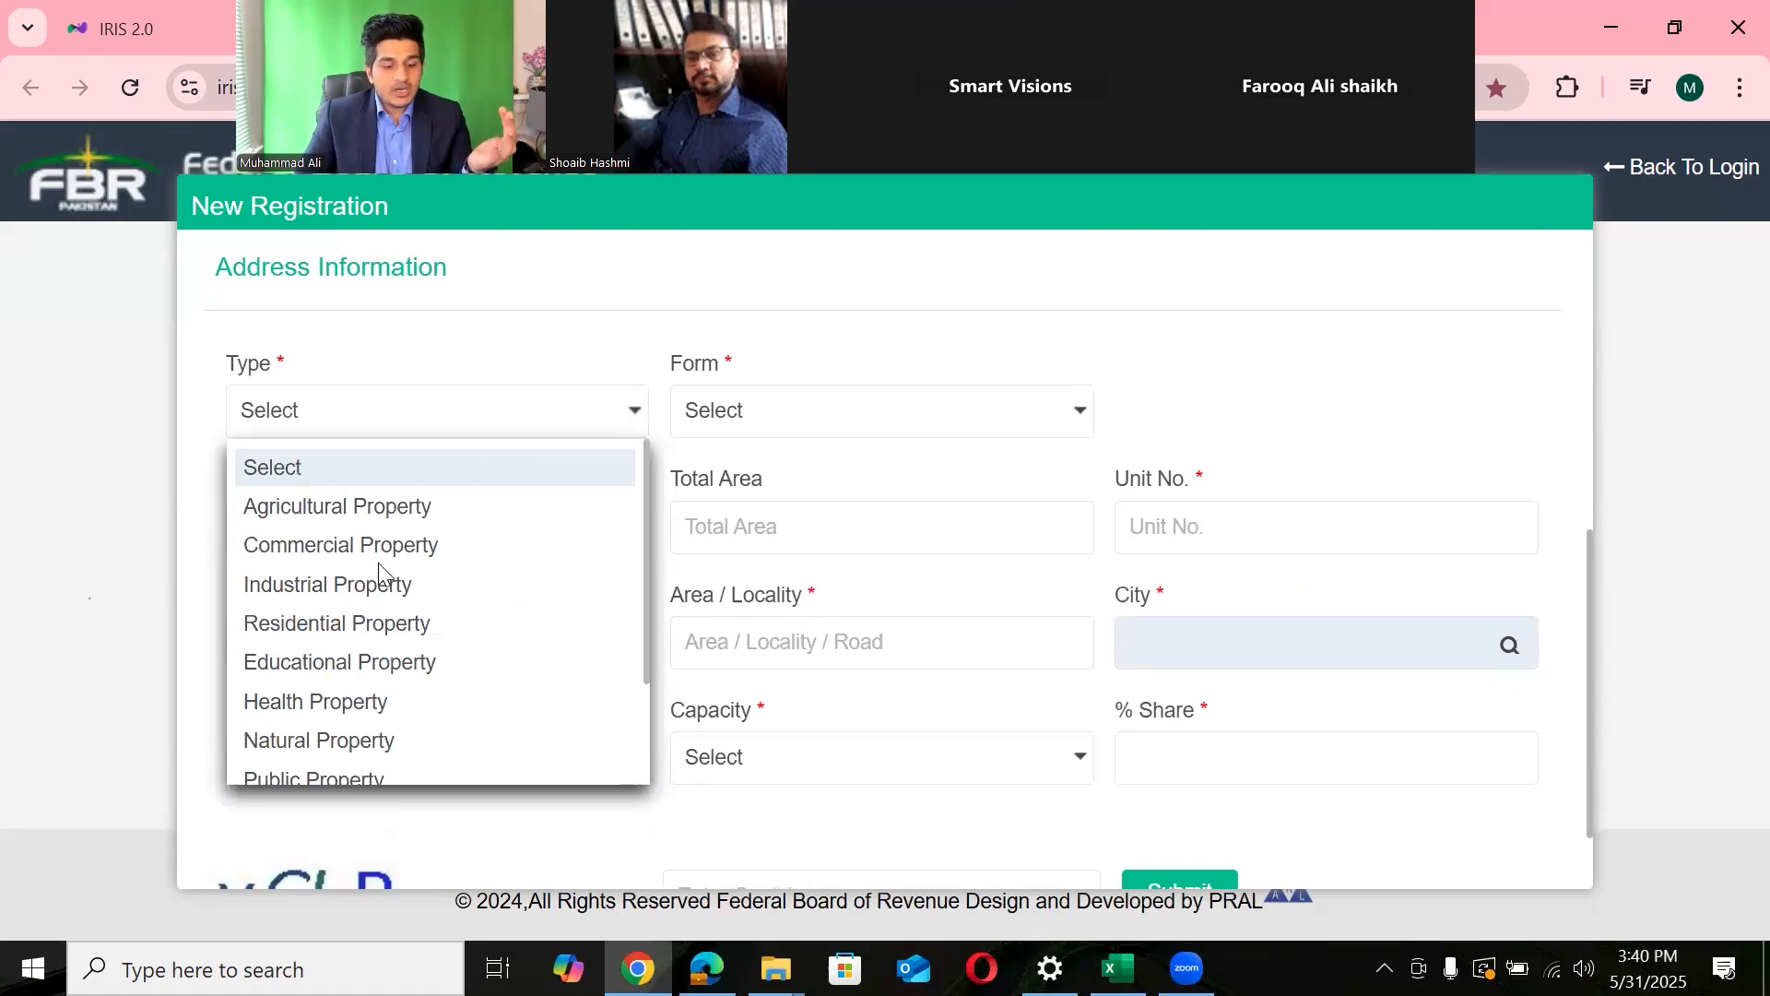
pyautogui.click(358, 620)
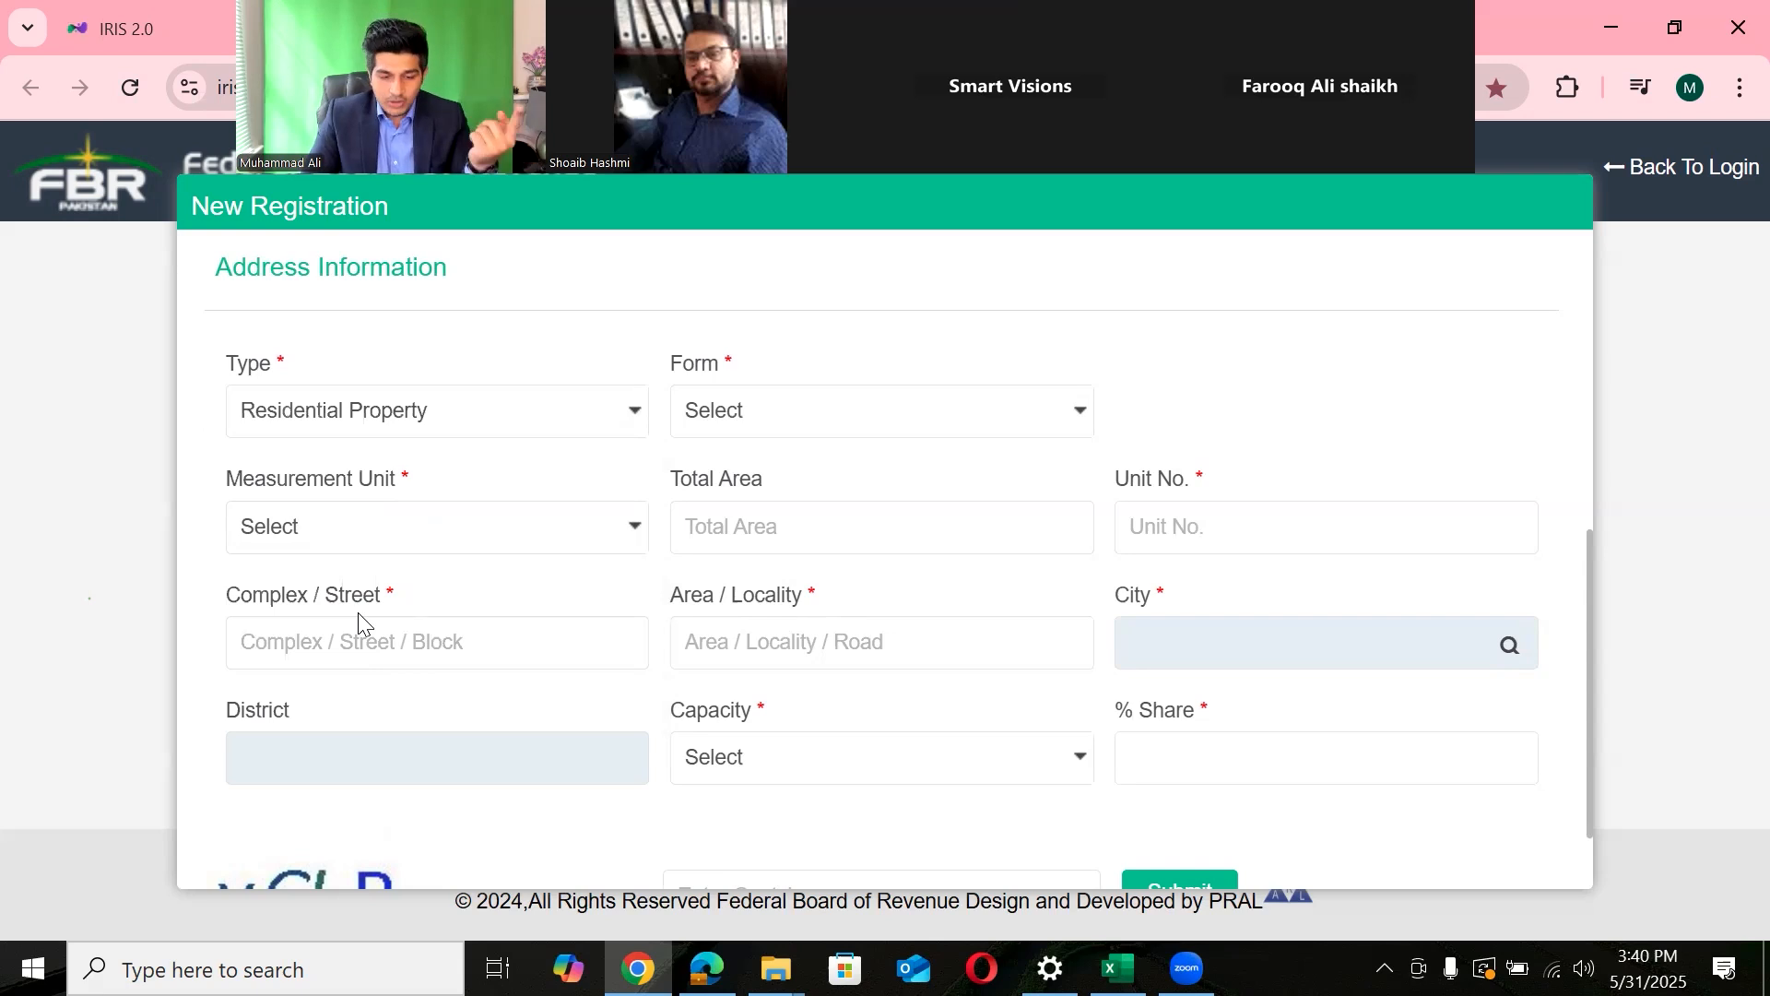
pyautogui.click(793, 410)
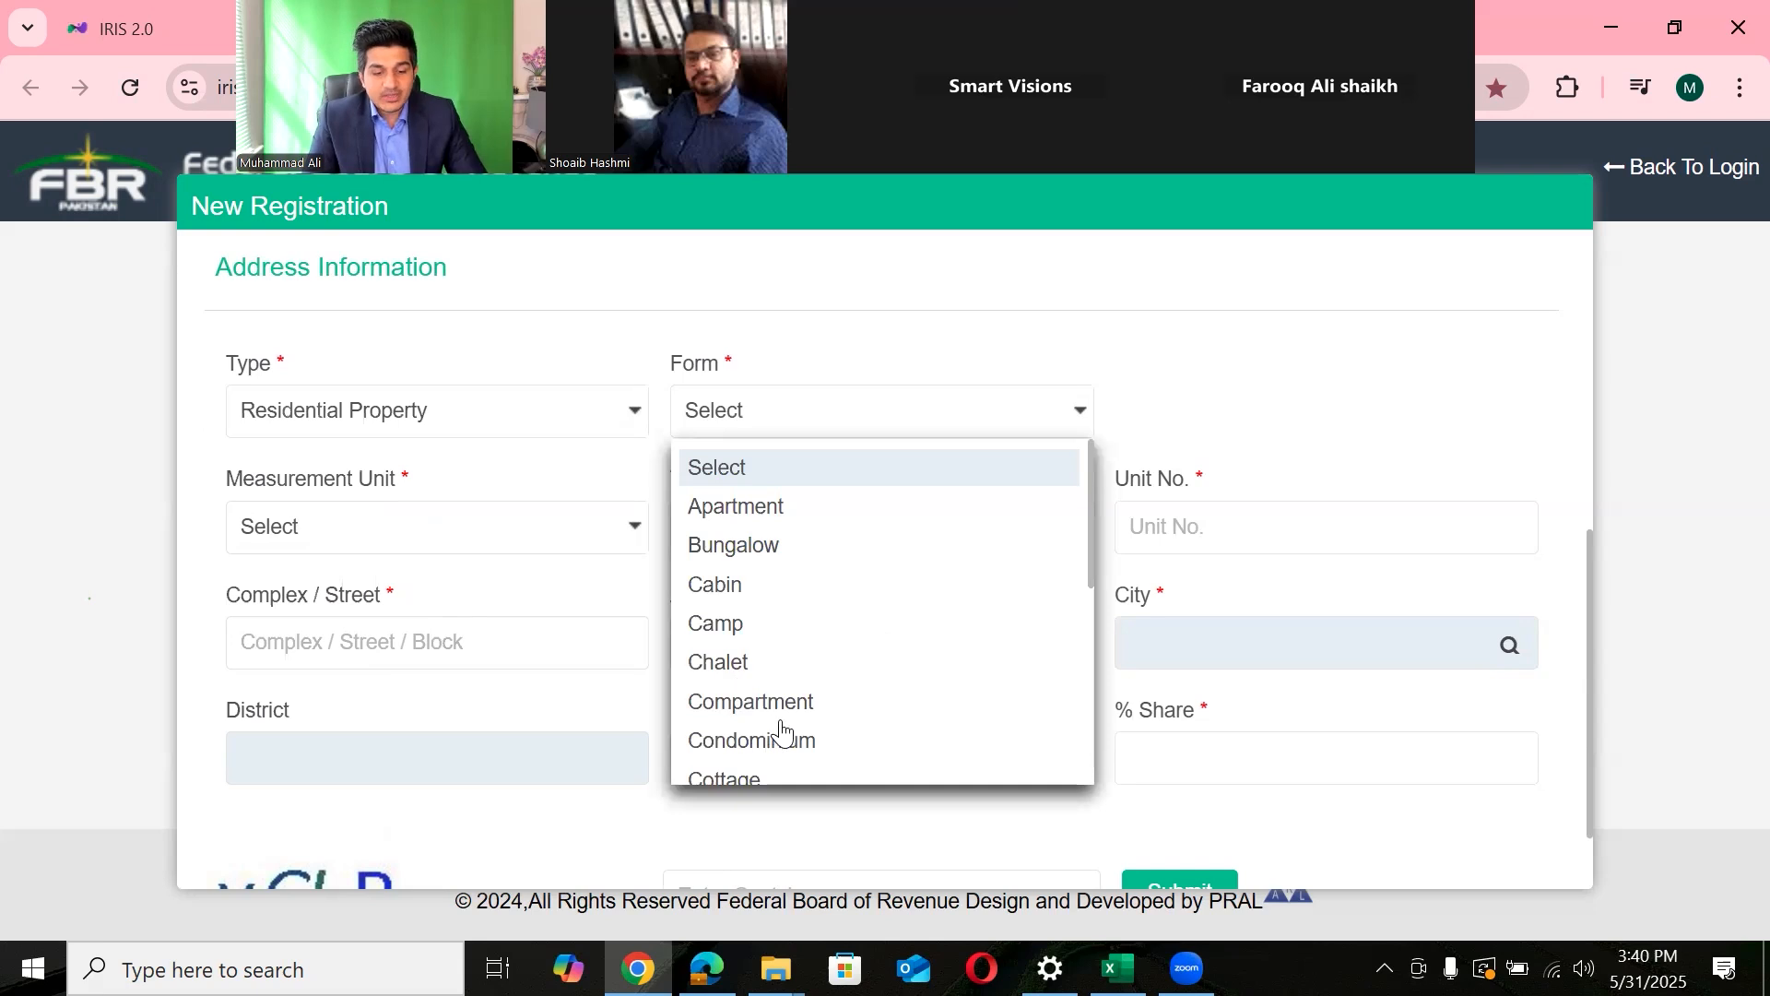
pyautogui.moveTo(1090, 568); pyautogui.dragTo(1089, 660)
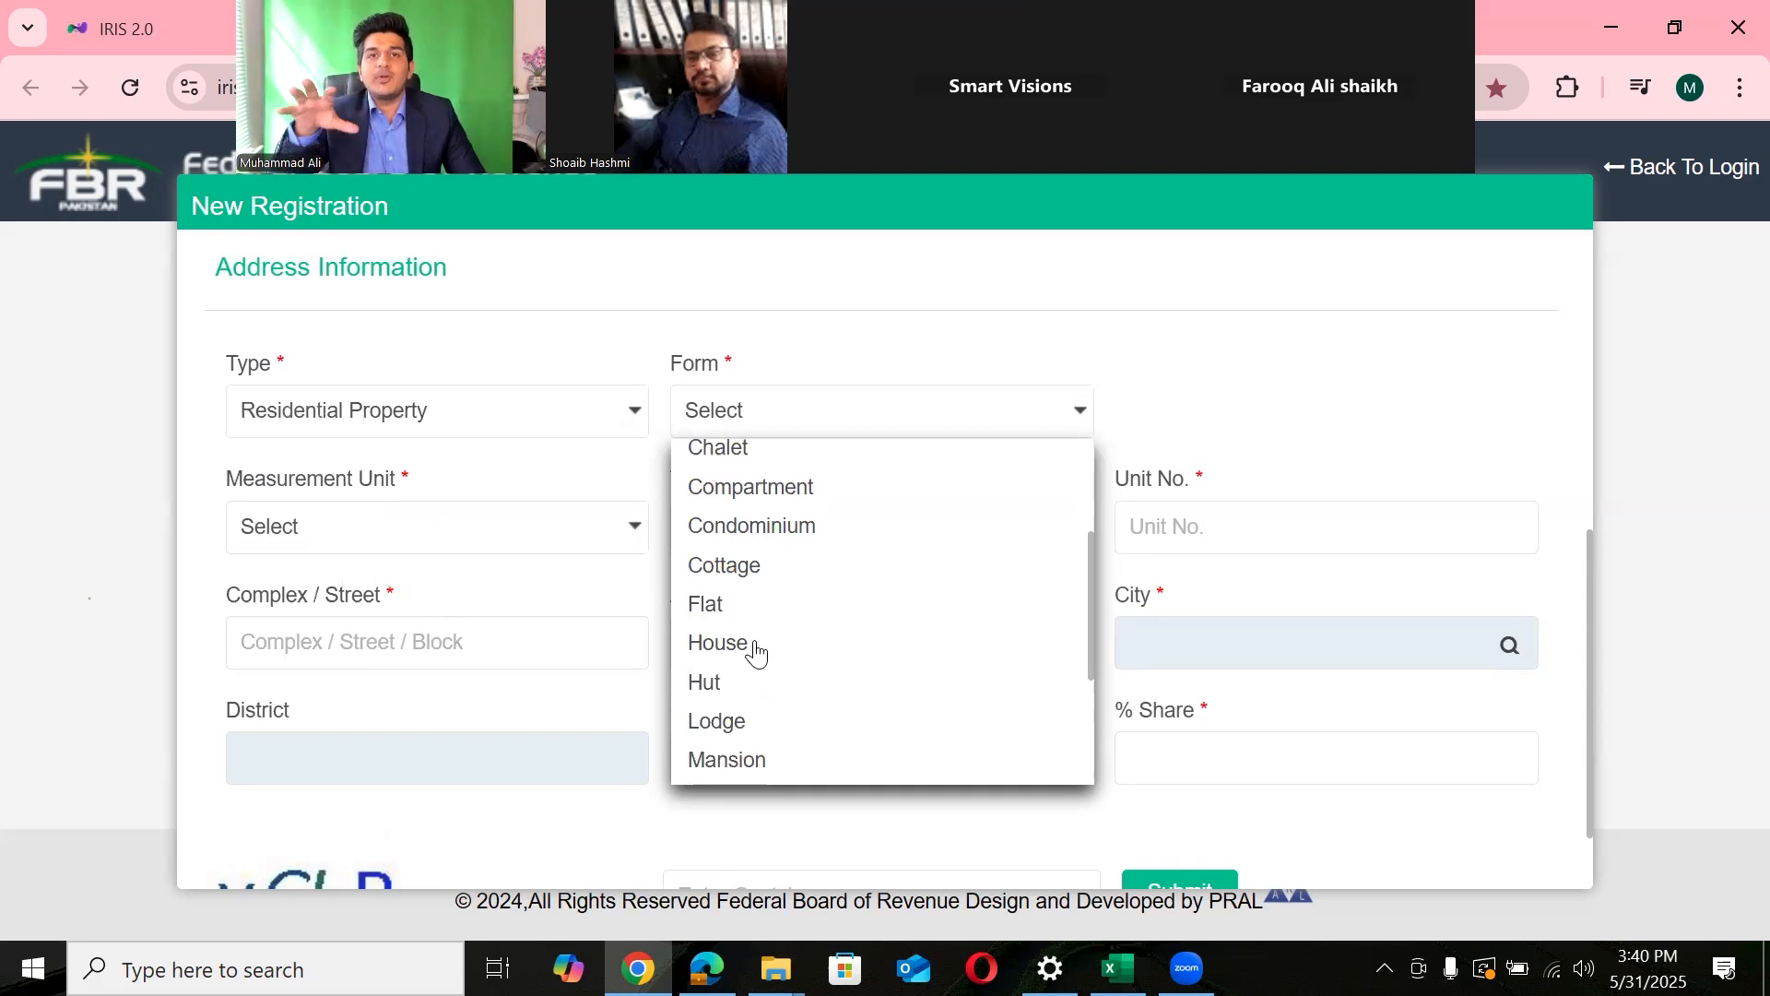
pyautogui.click(755, 646)
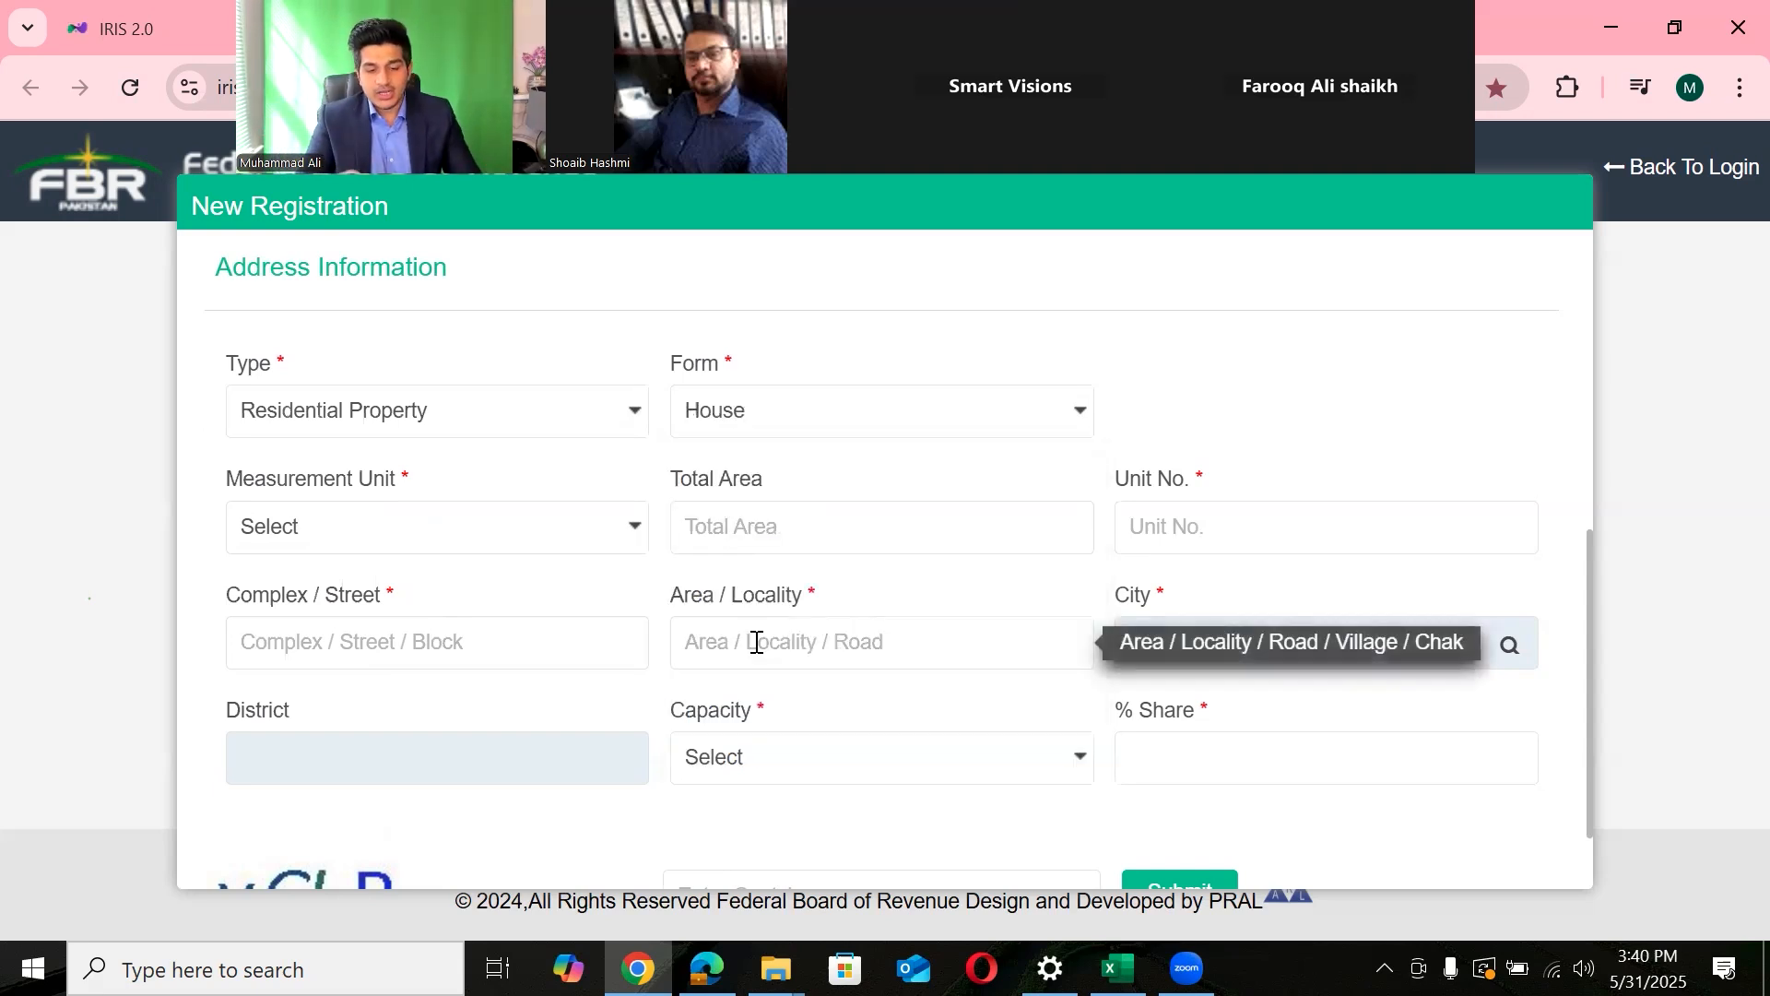
pyautogui.click(429, 544)
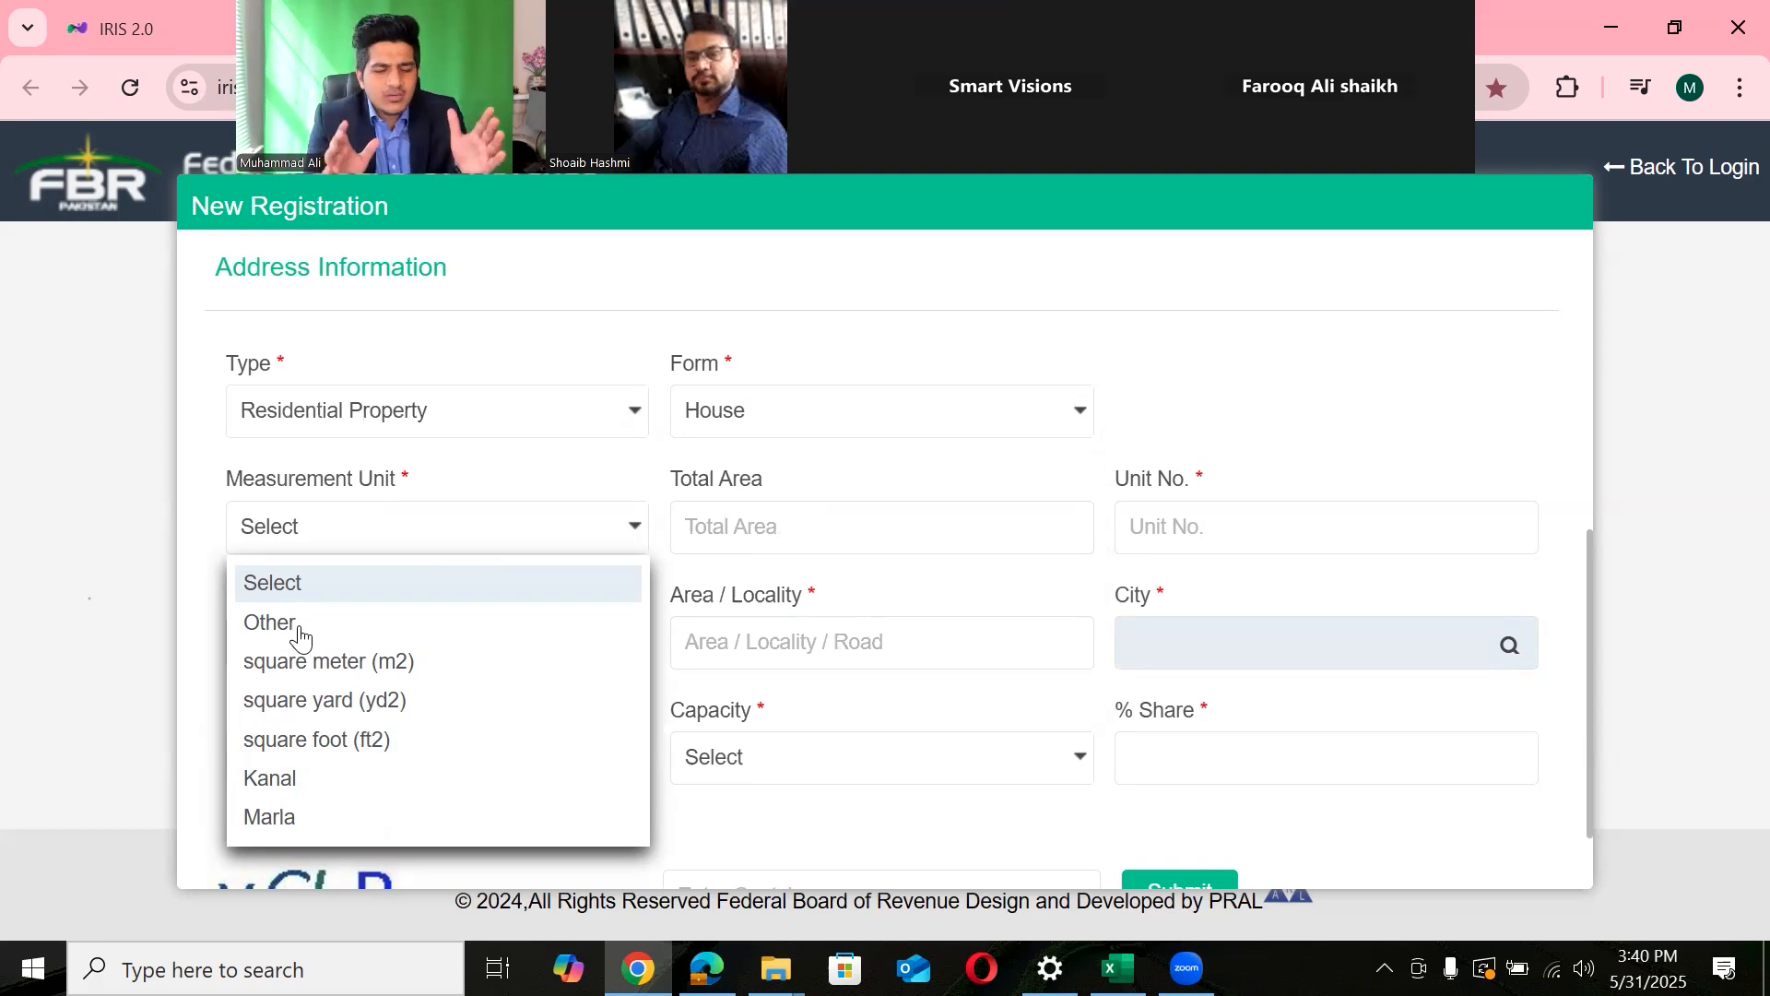
pyautogui.click(299, 635)
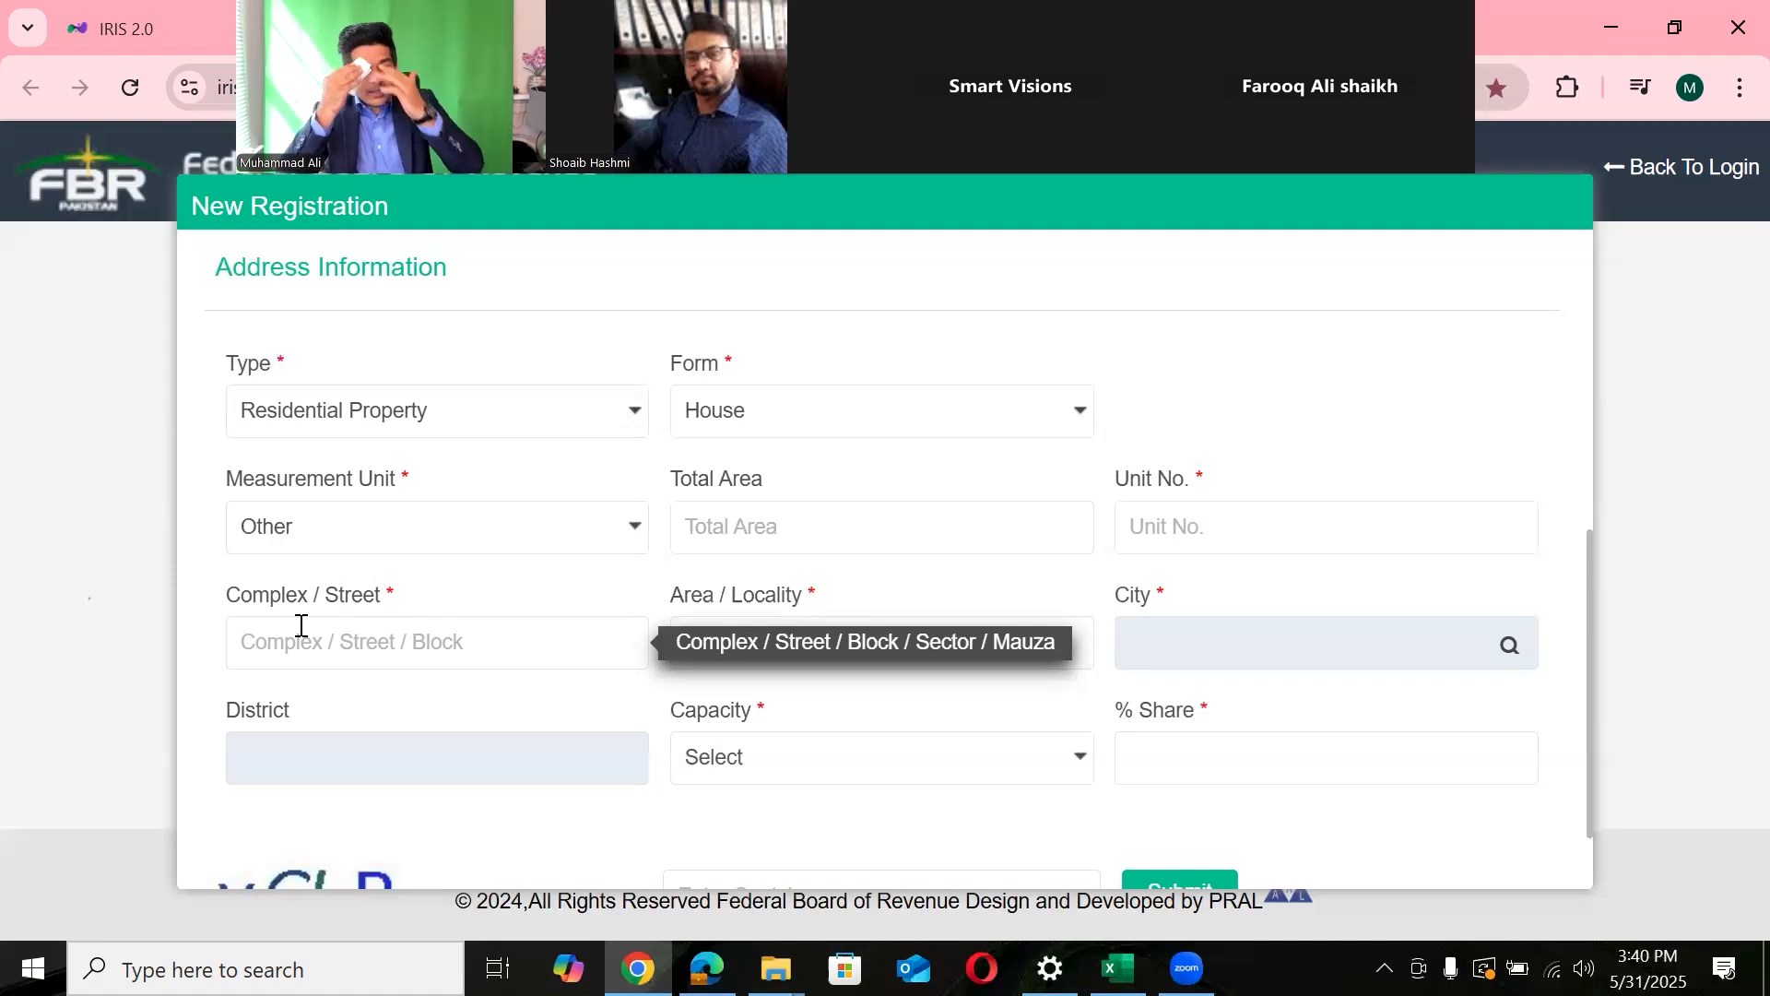
pyautogui.click(758, 526)
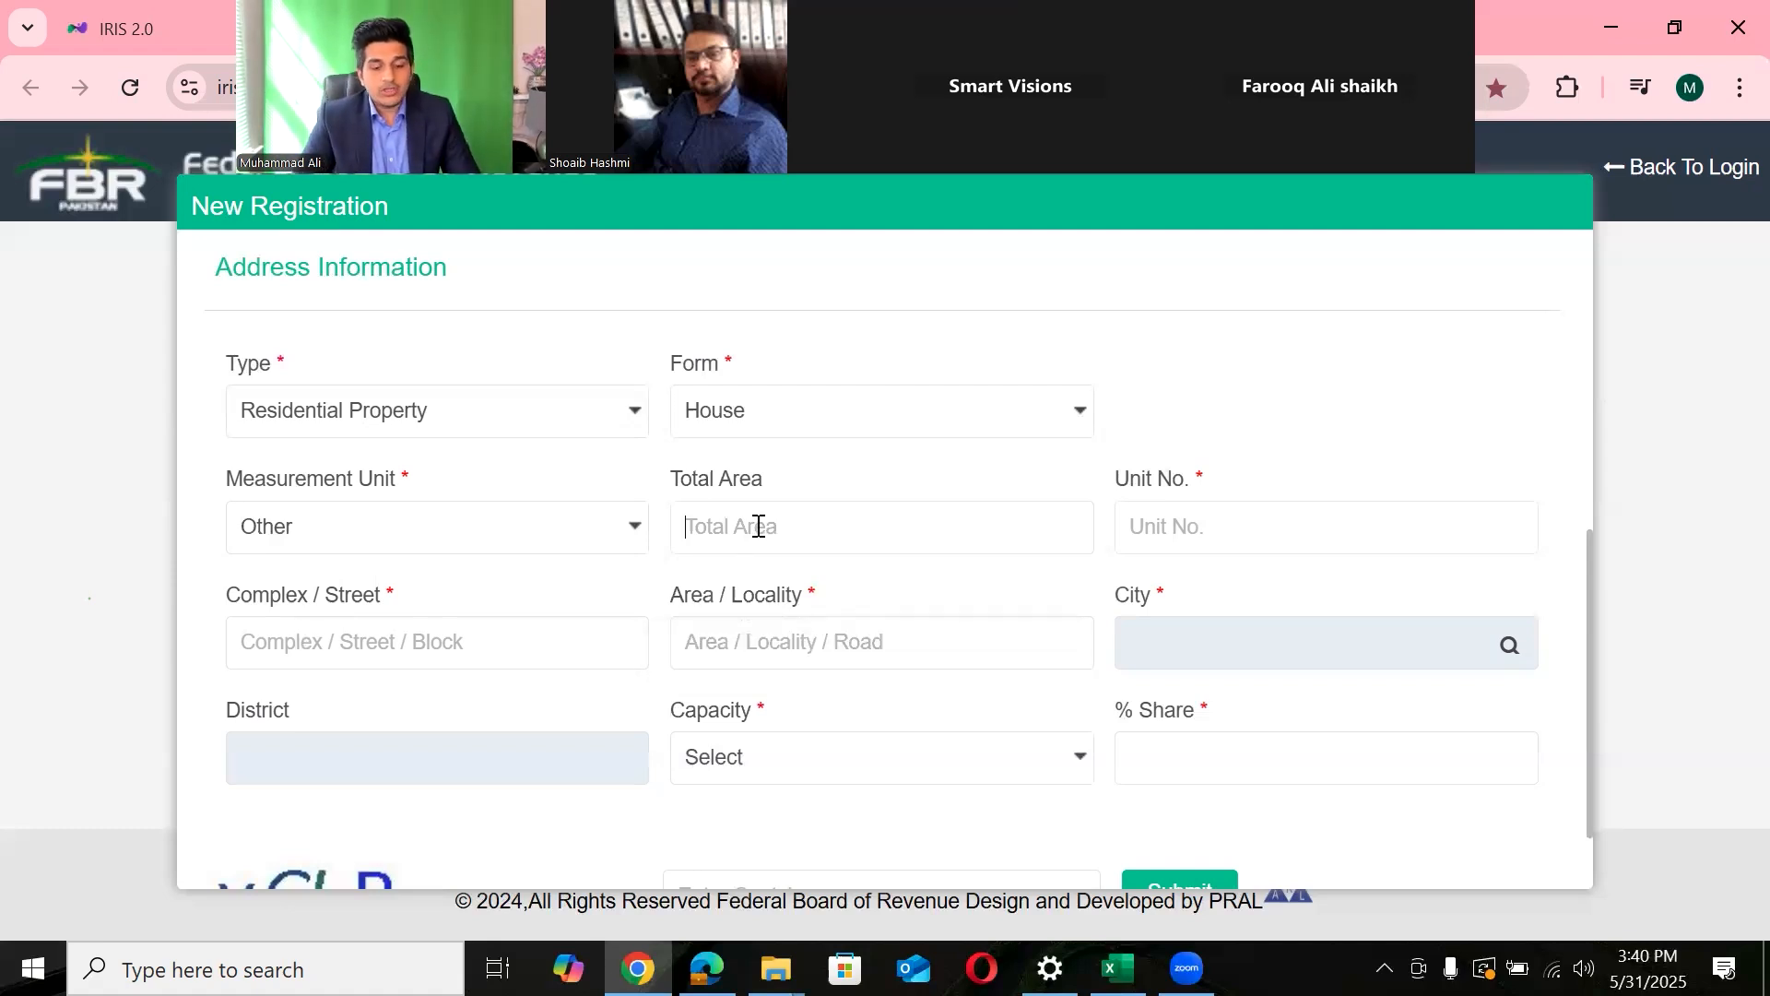
pyautogui.click(1296, 534)
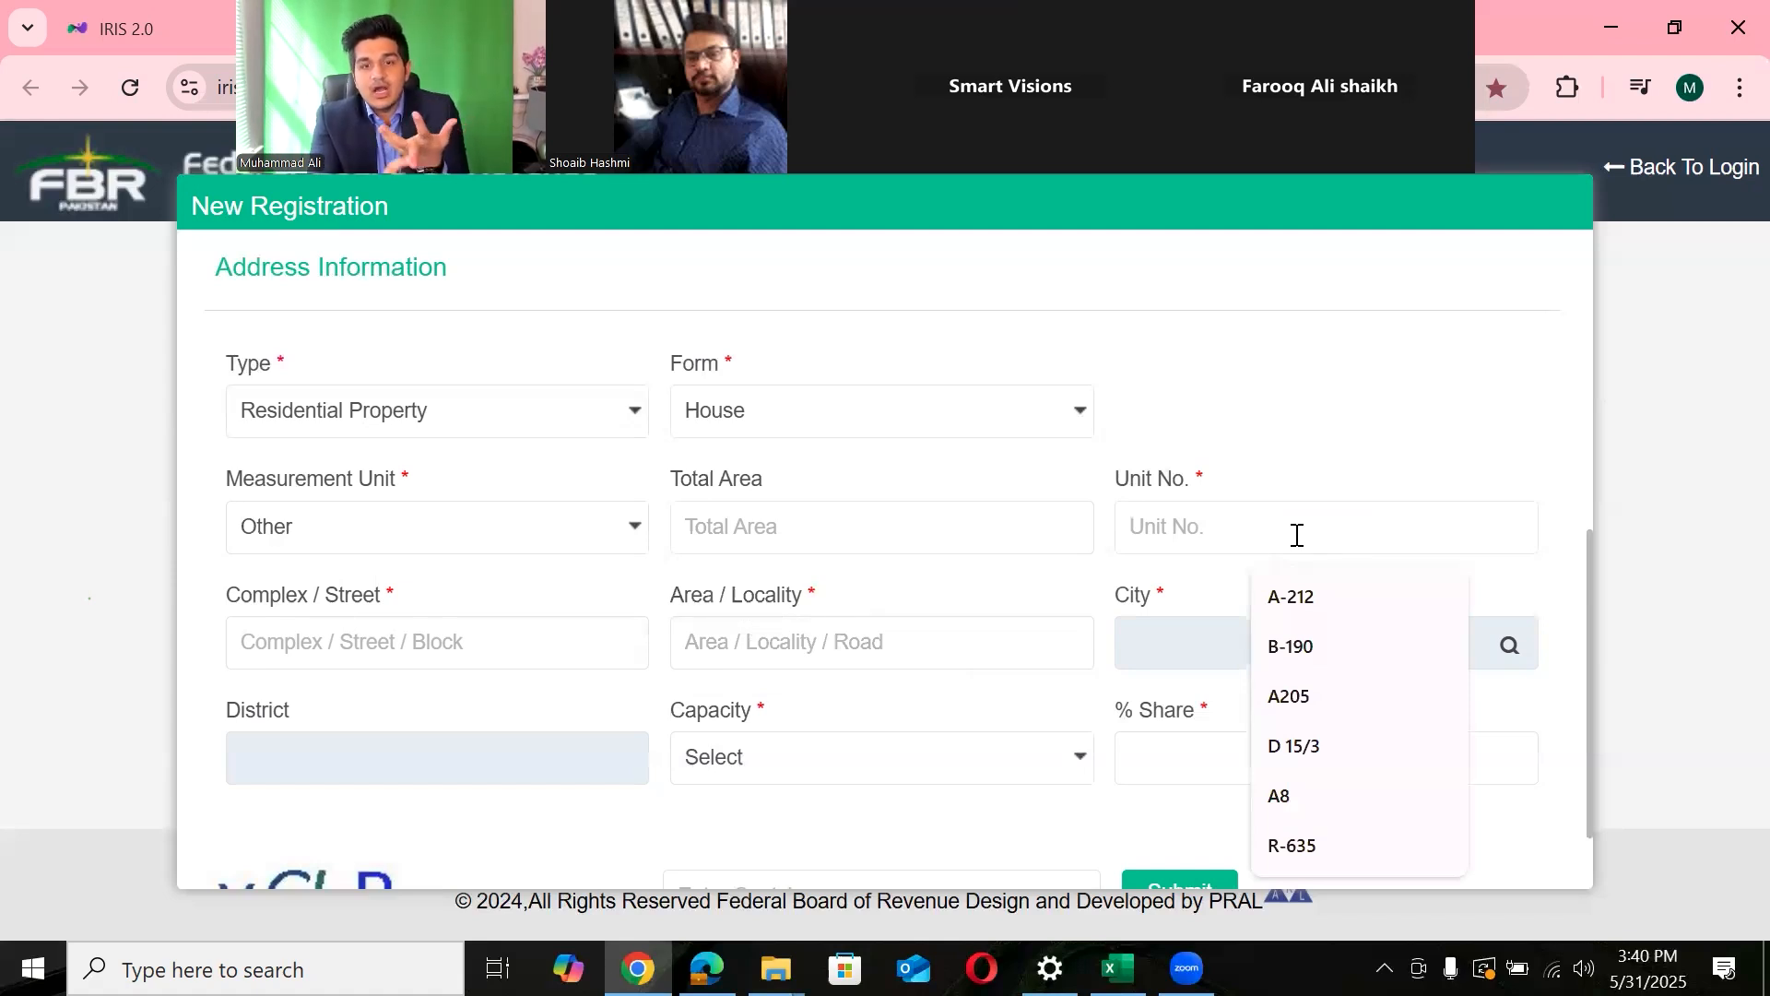
pyautogui.click(1276, 597)
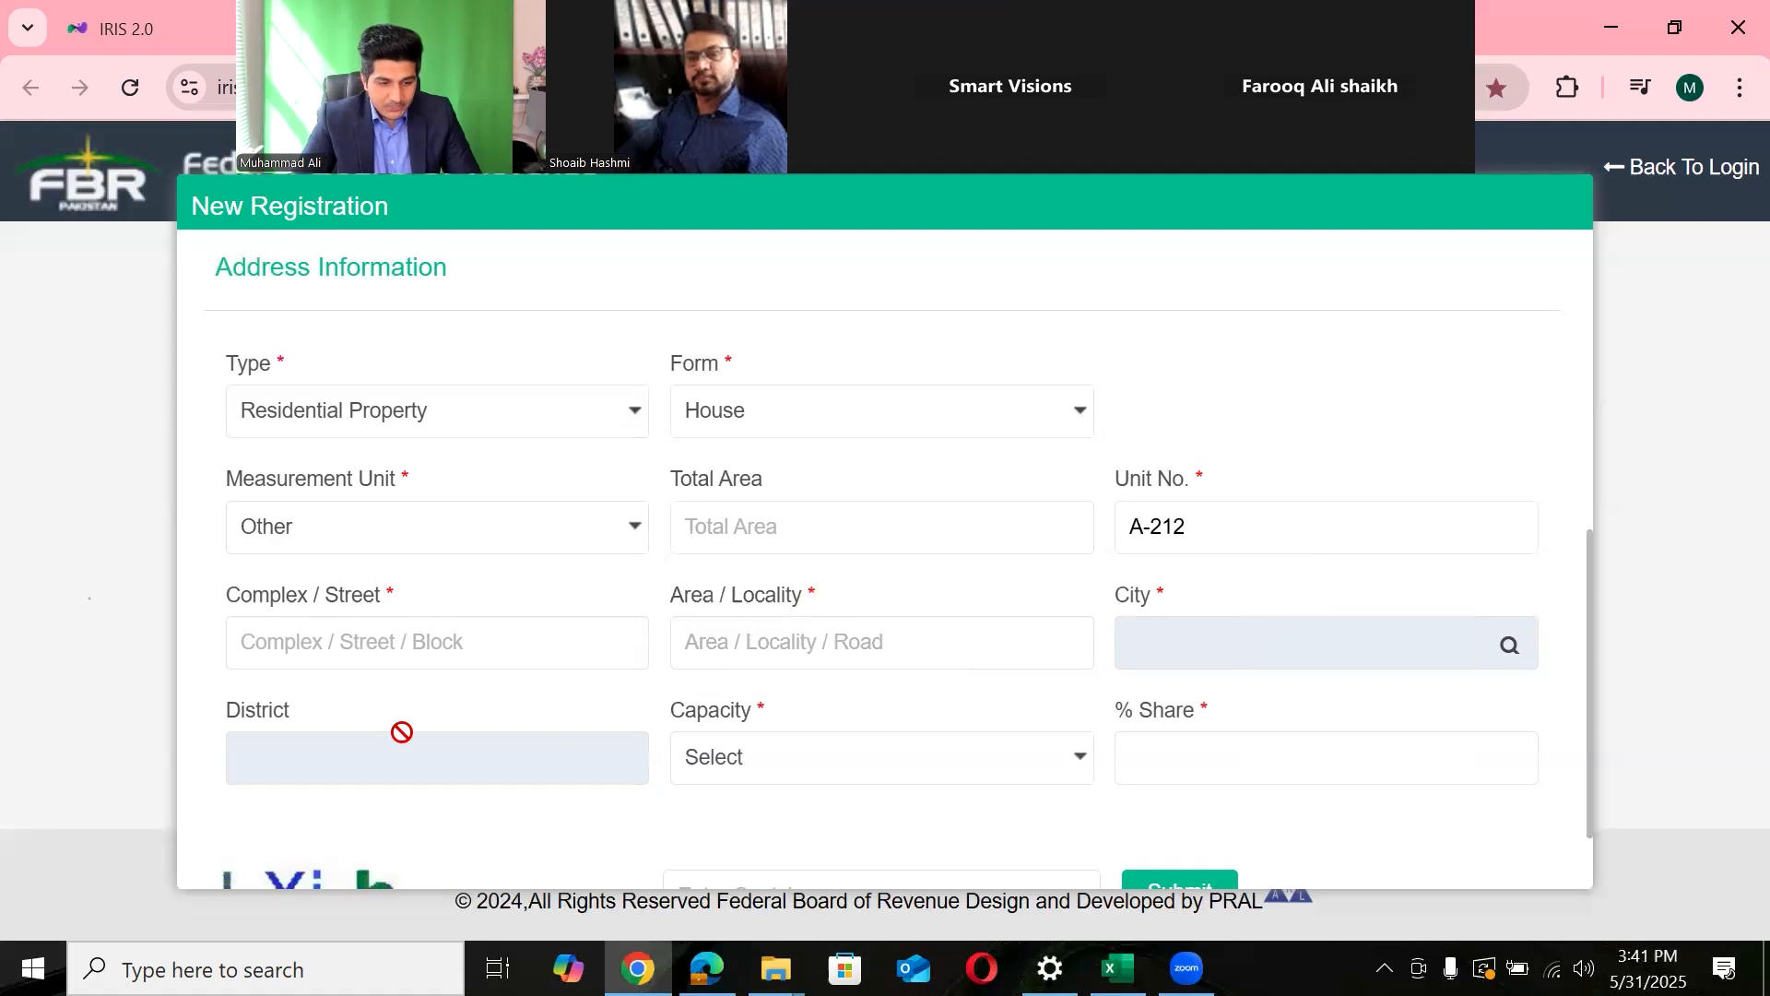
pyautogui.click(430, 637)
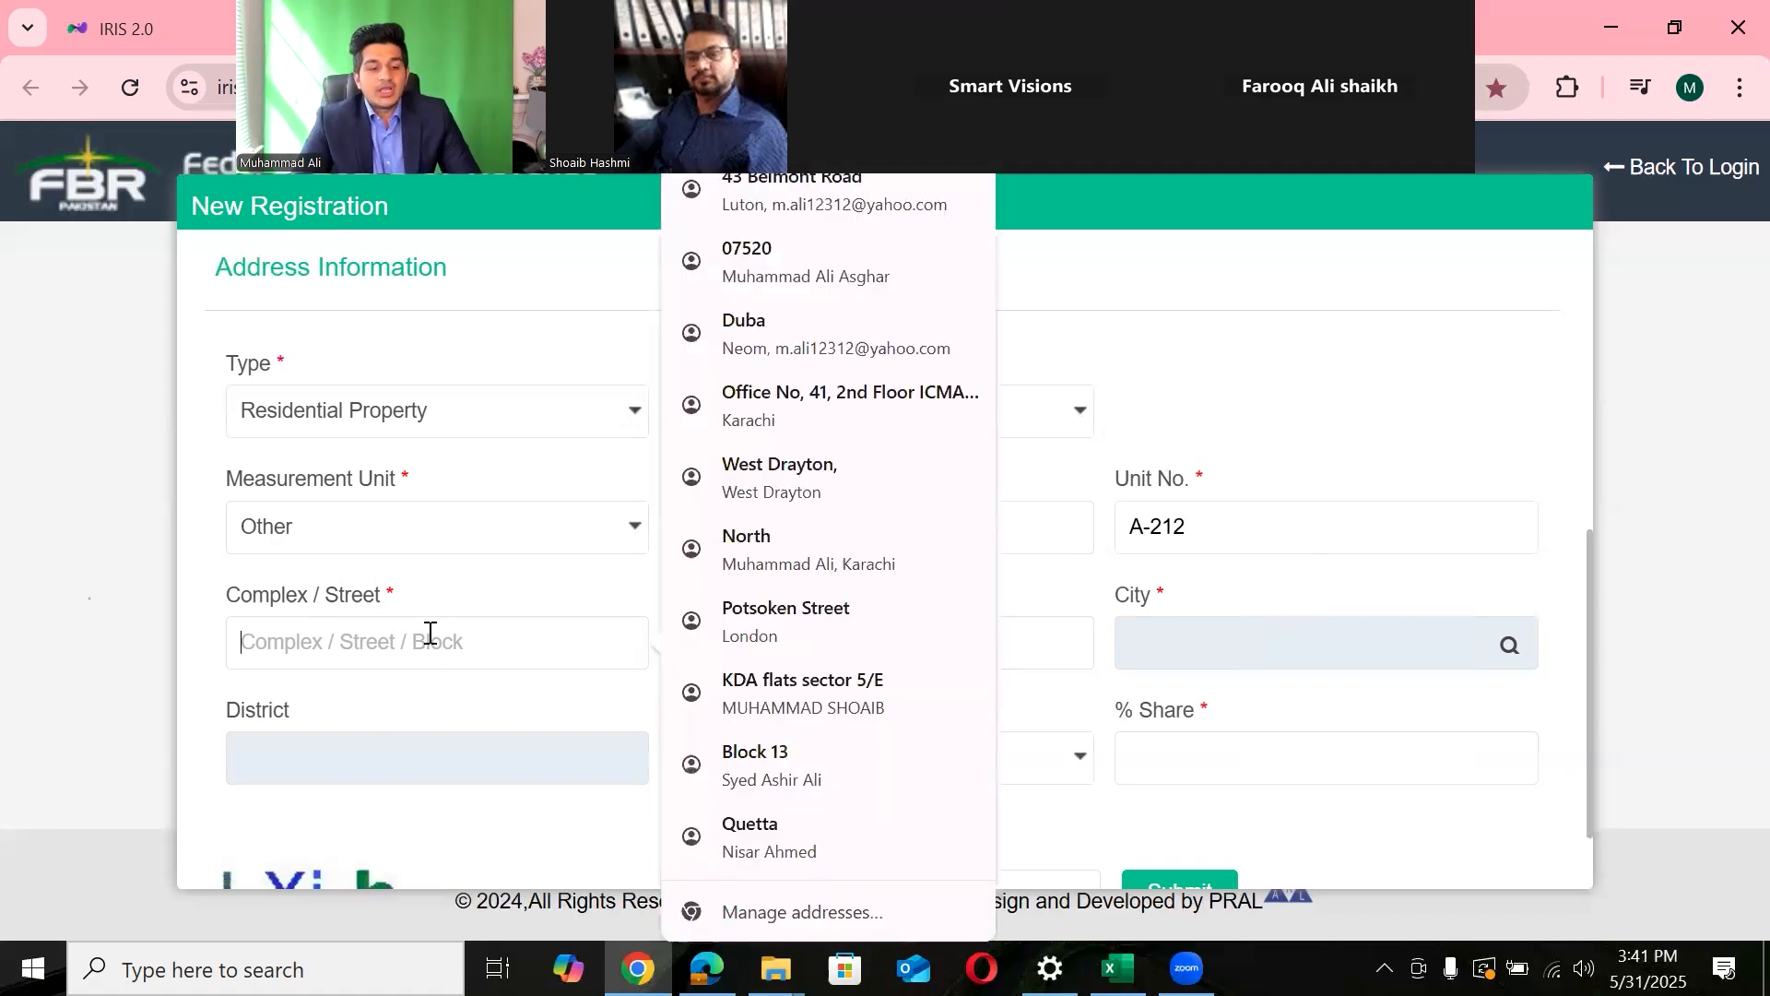
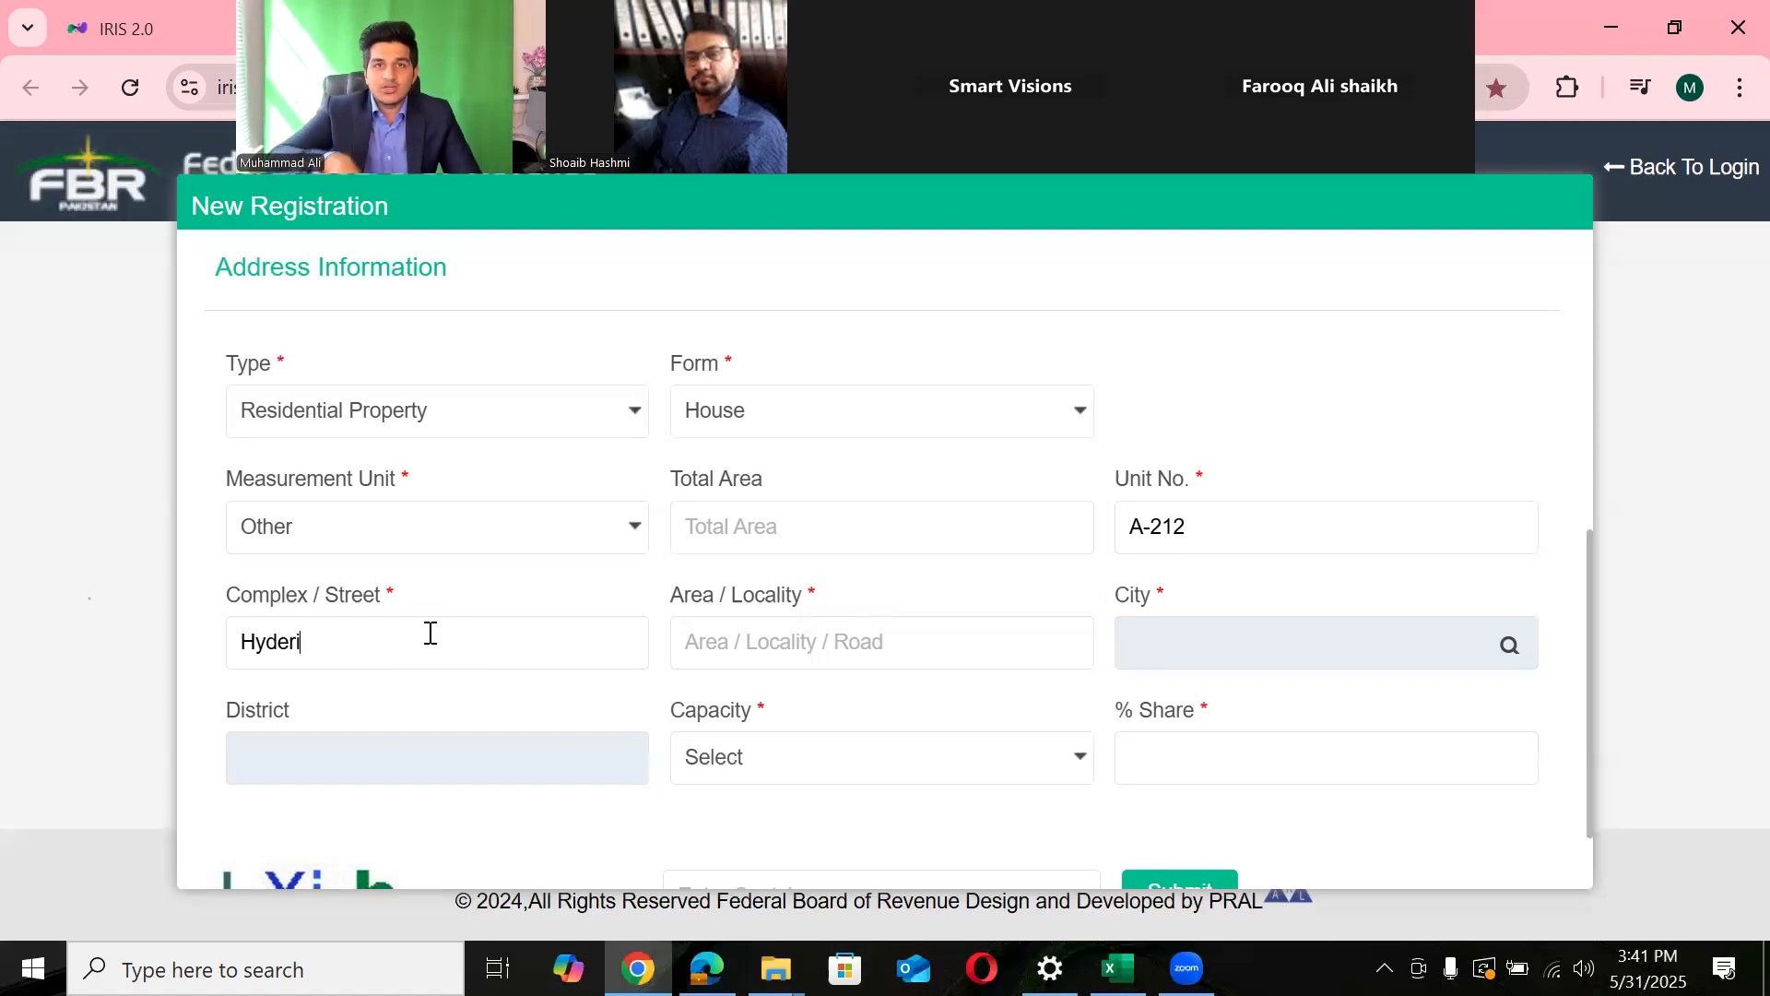
pyautogui.click(765, 652)
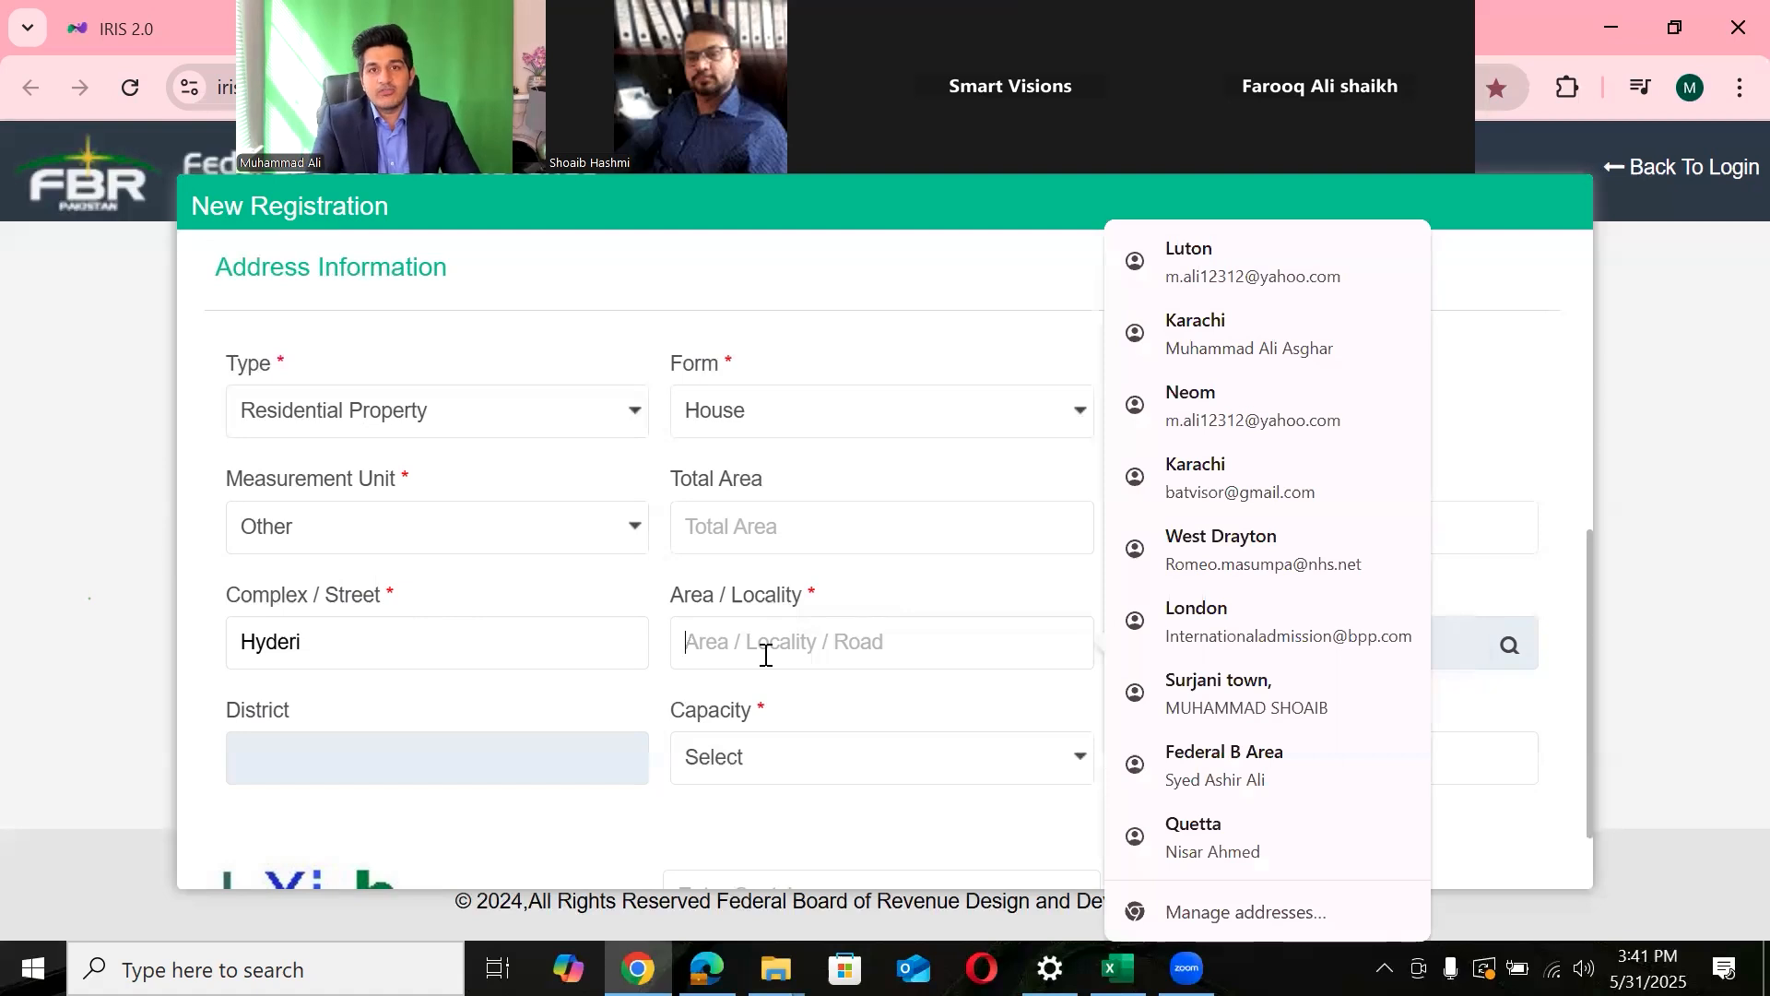
pyautogui.press('Escape')
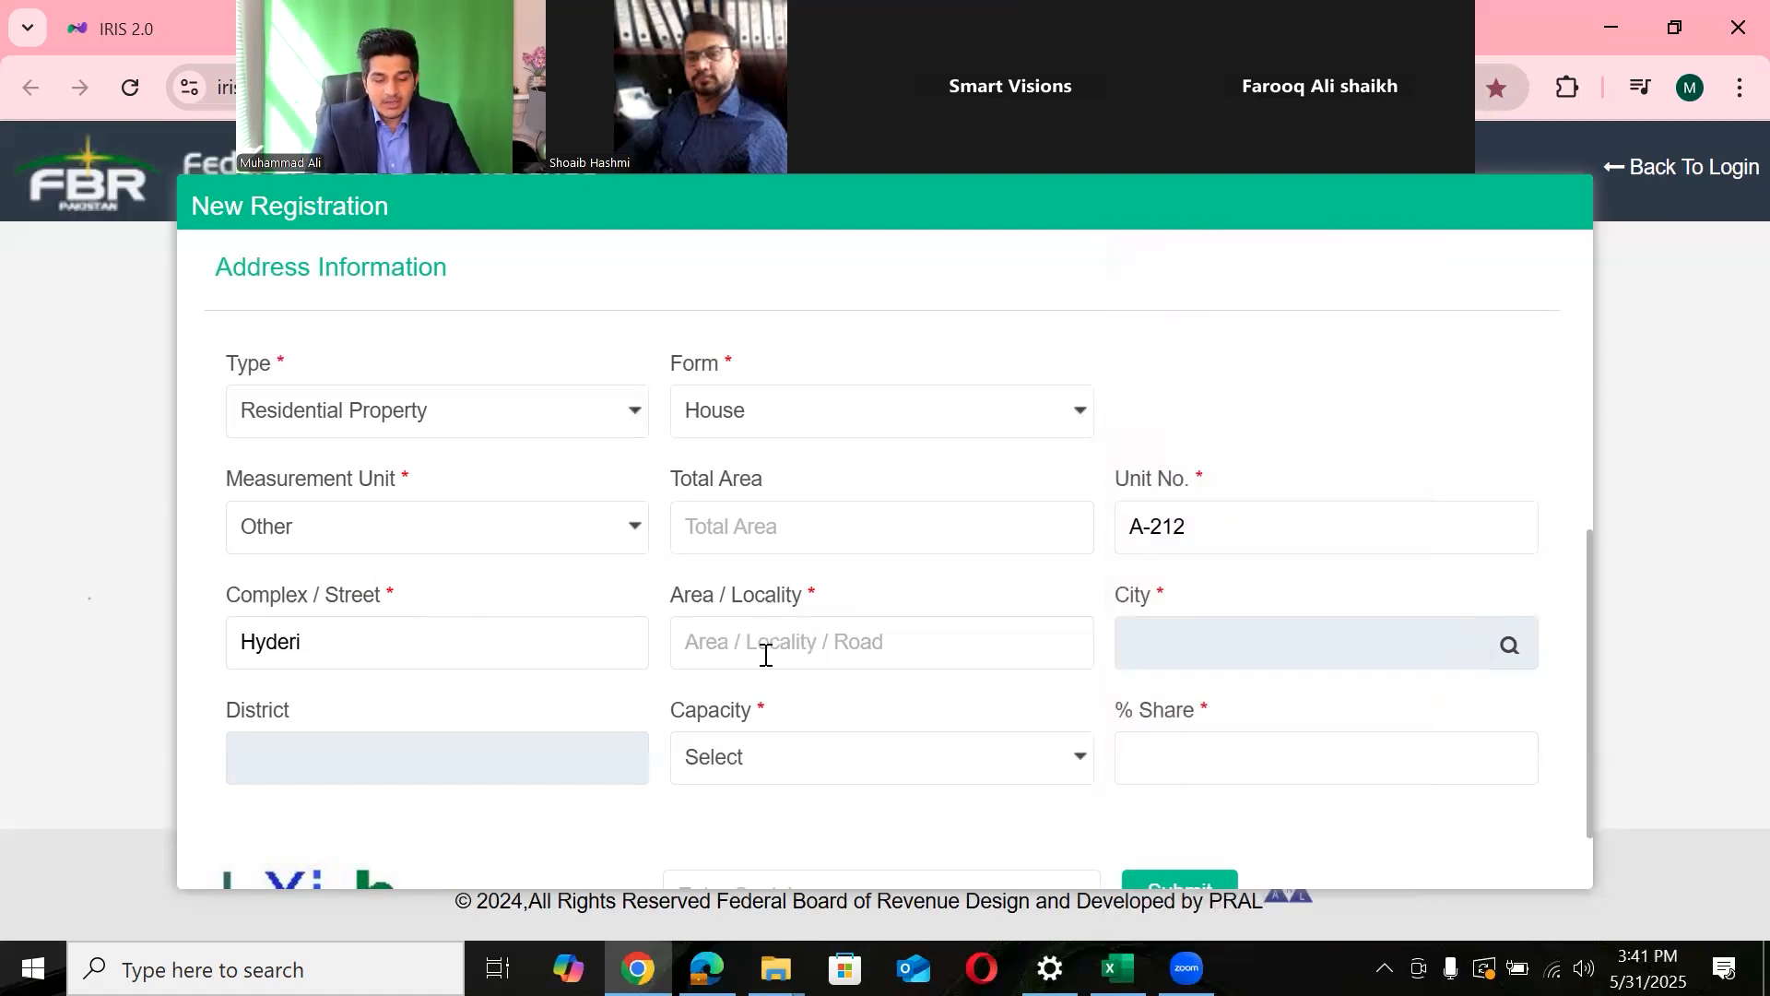
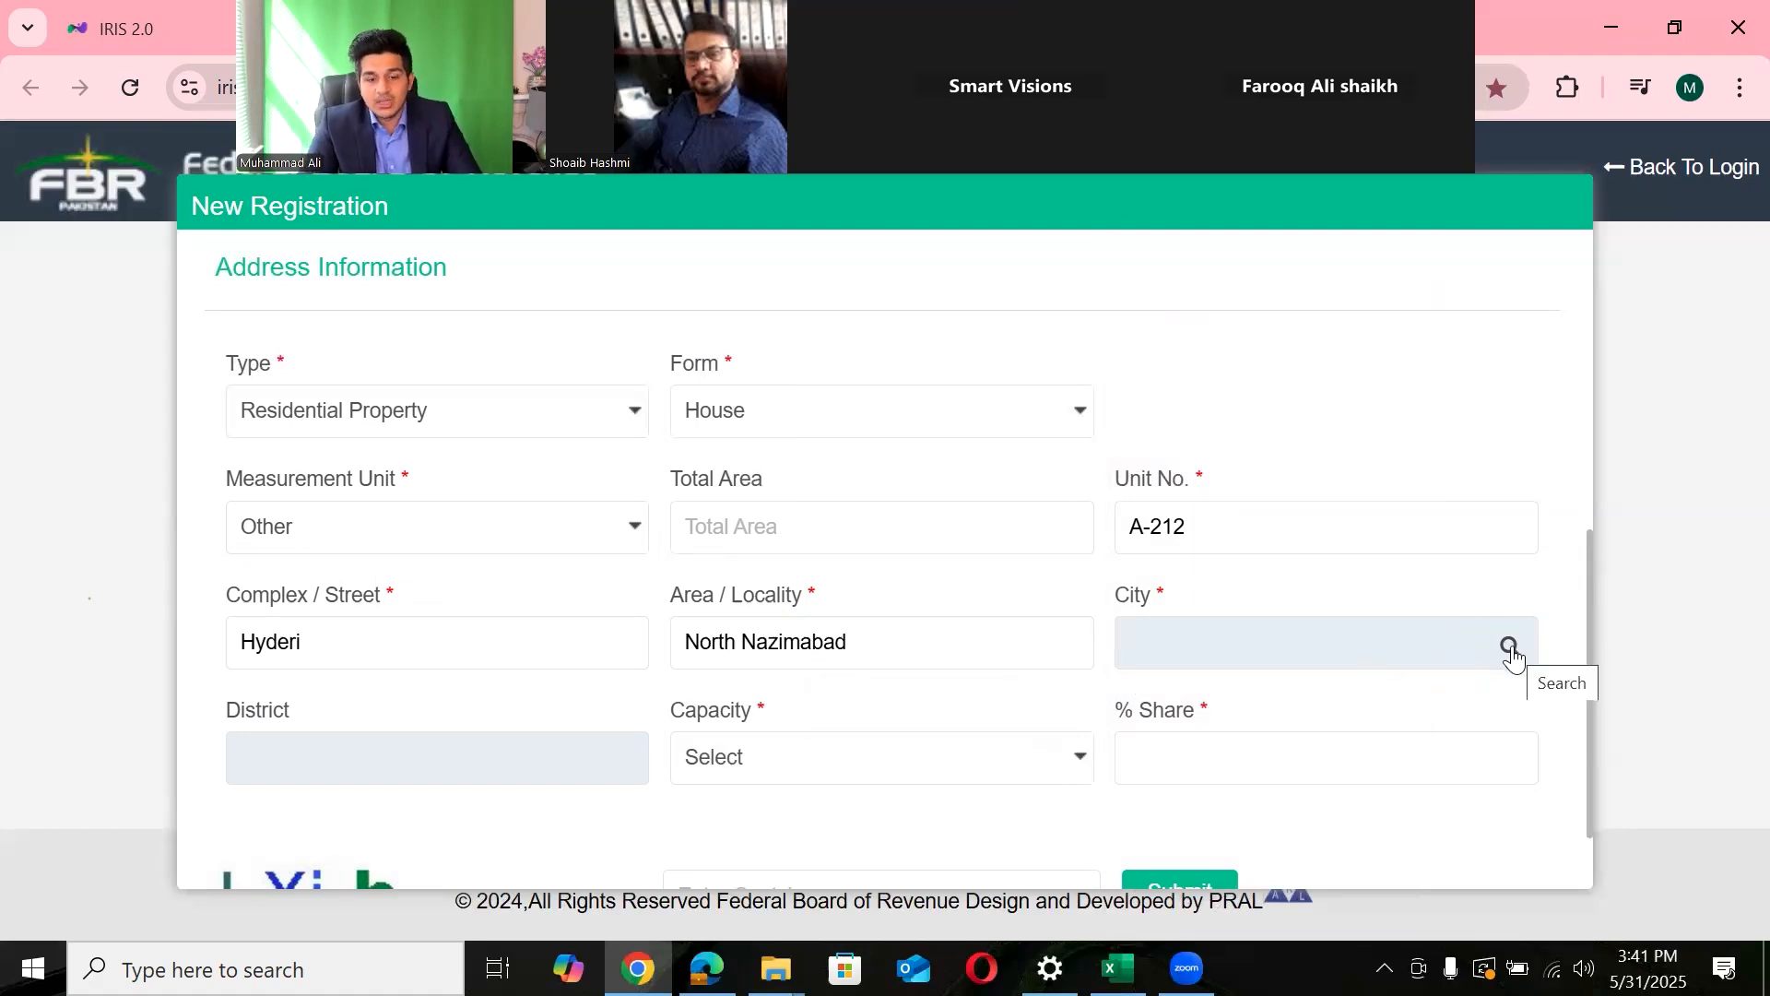
pyautogui.moveTo(922, 643); pyautogui.dragTo(680, 661)
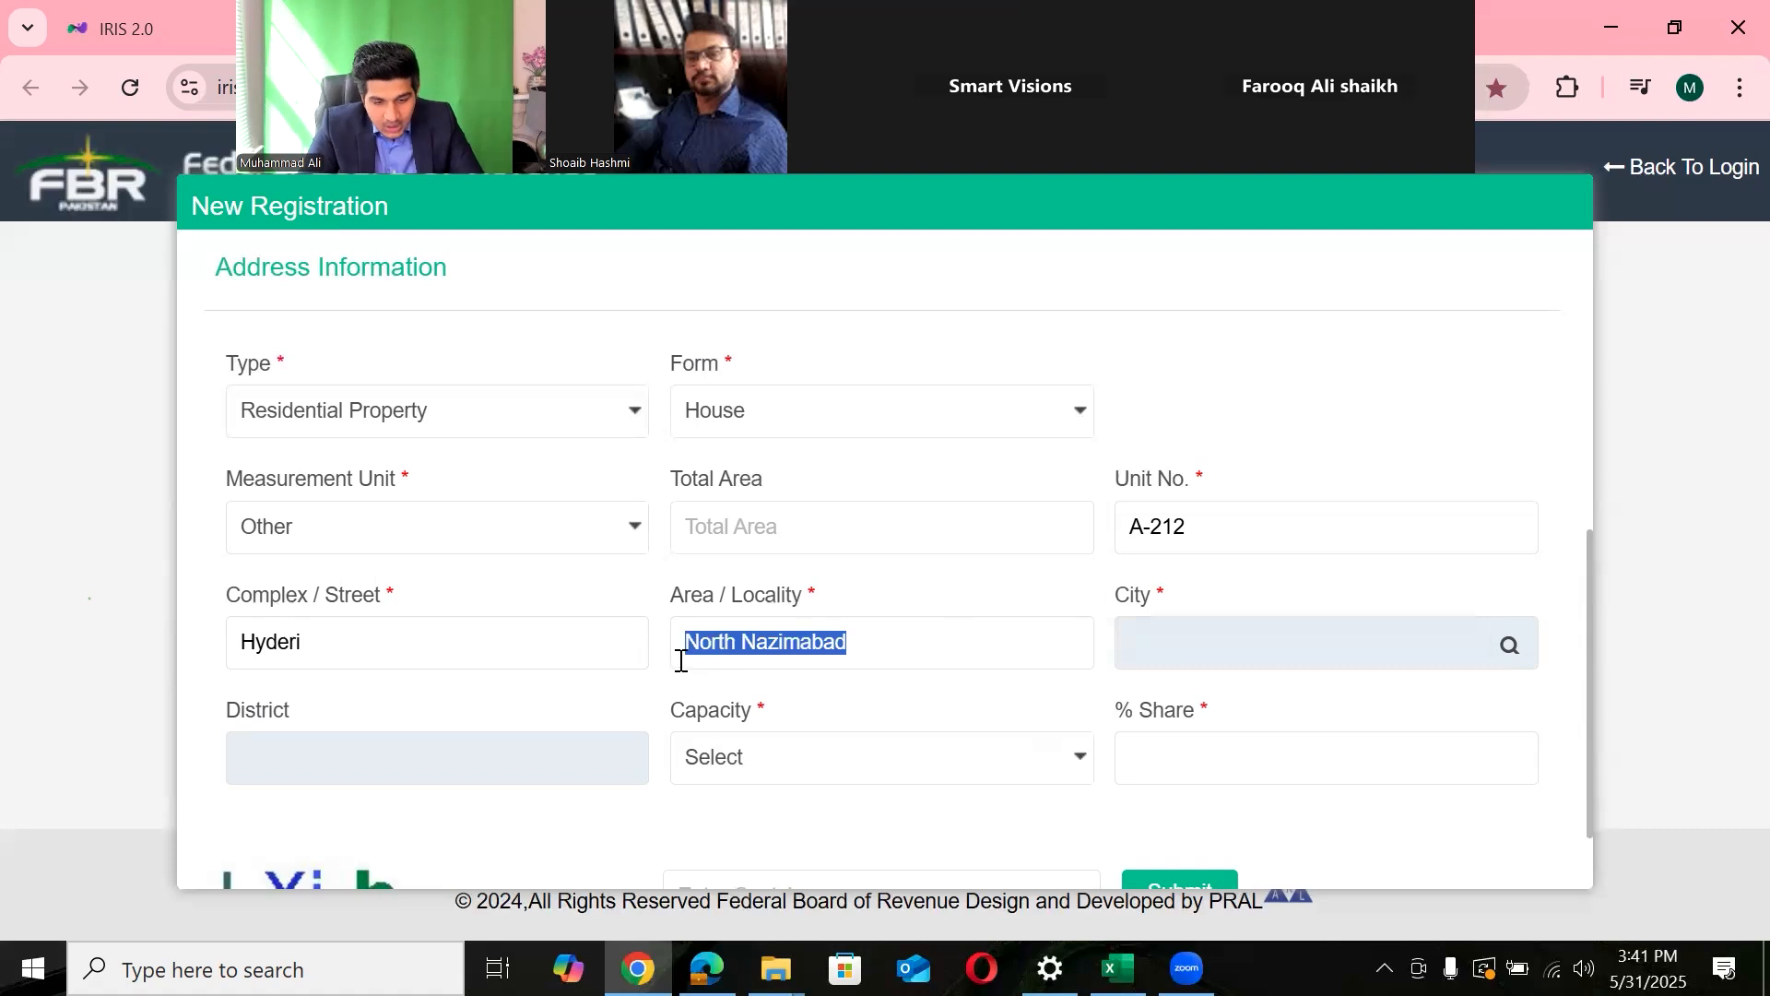
pyautogui.click(1506, 651)
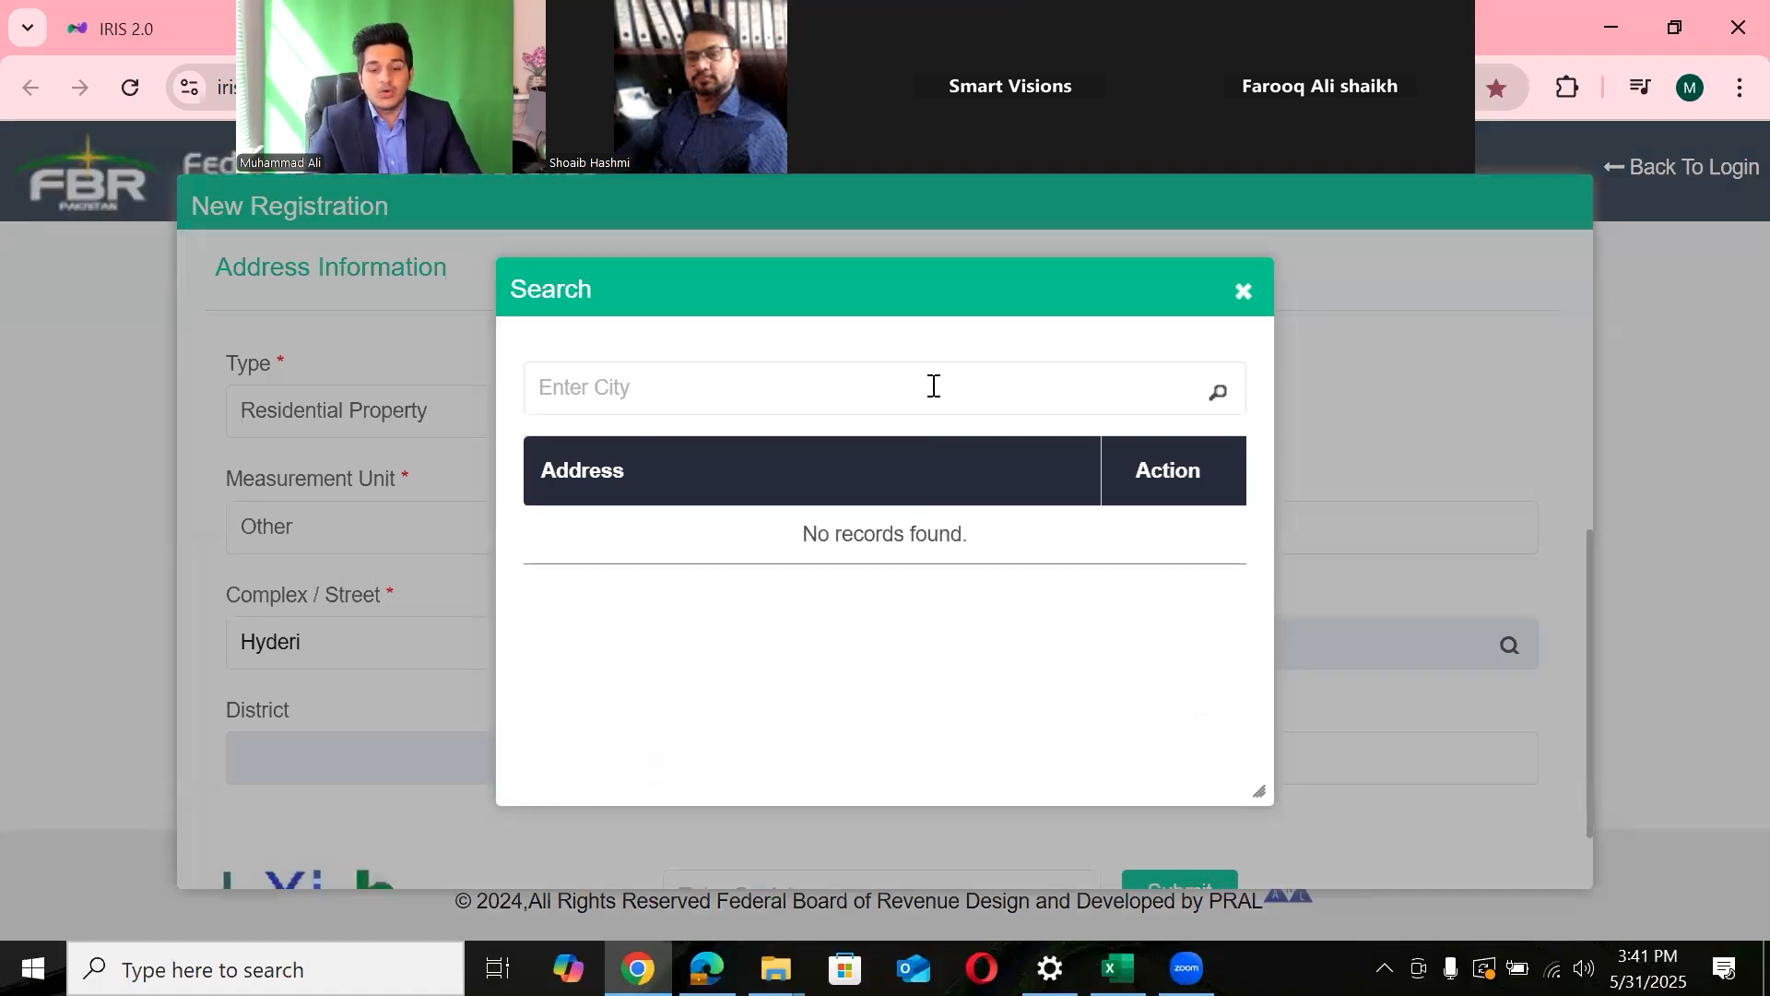
# - Search the city list for Lahore, review the results, then search for Islamabad
pyautogui.write('Lahore')
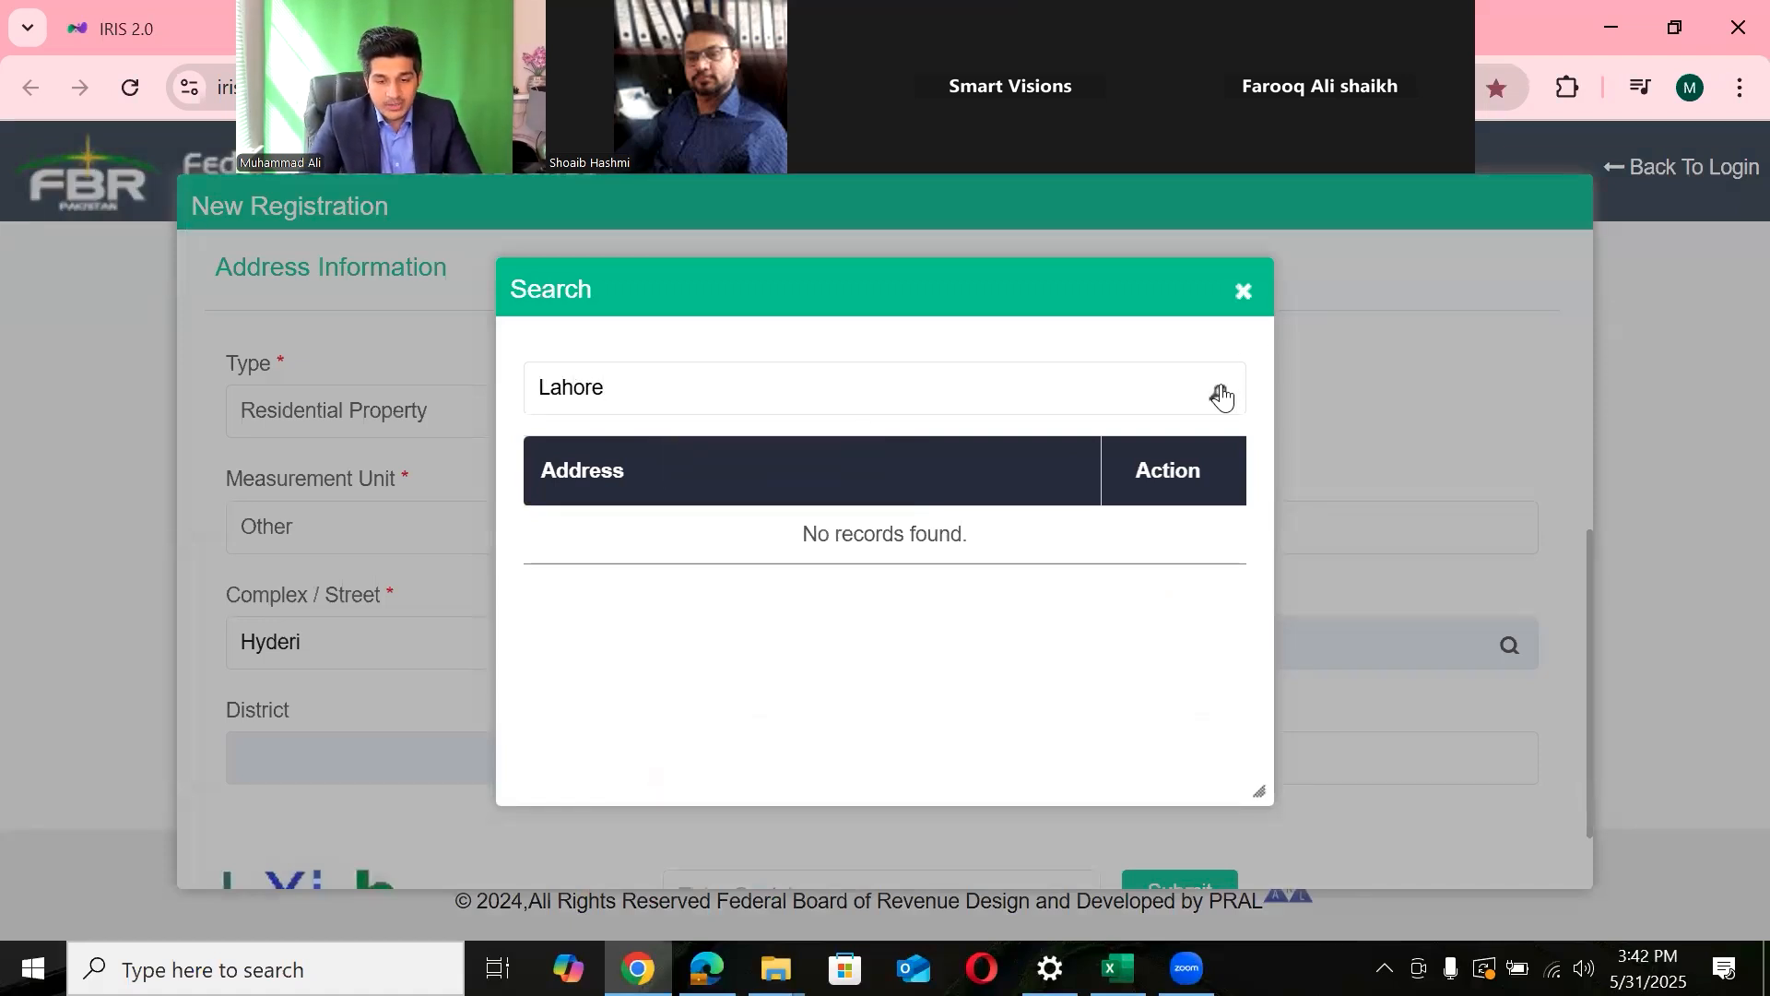
pyautogui.click(1221, 394)
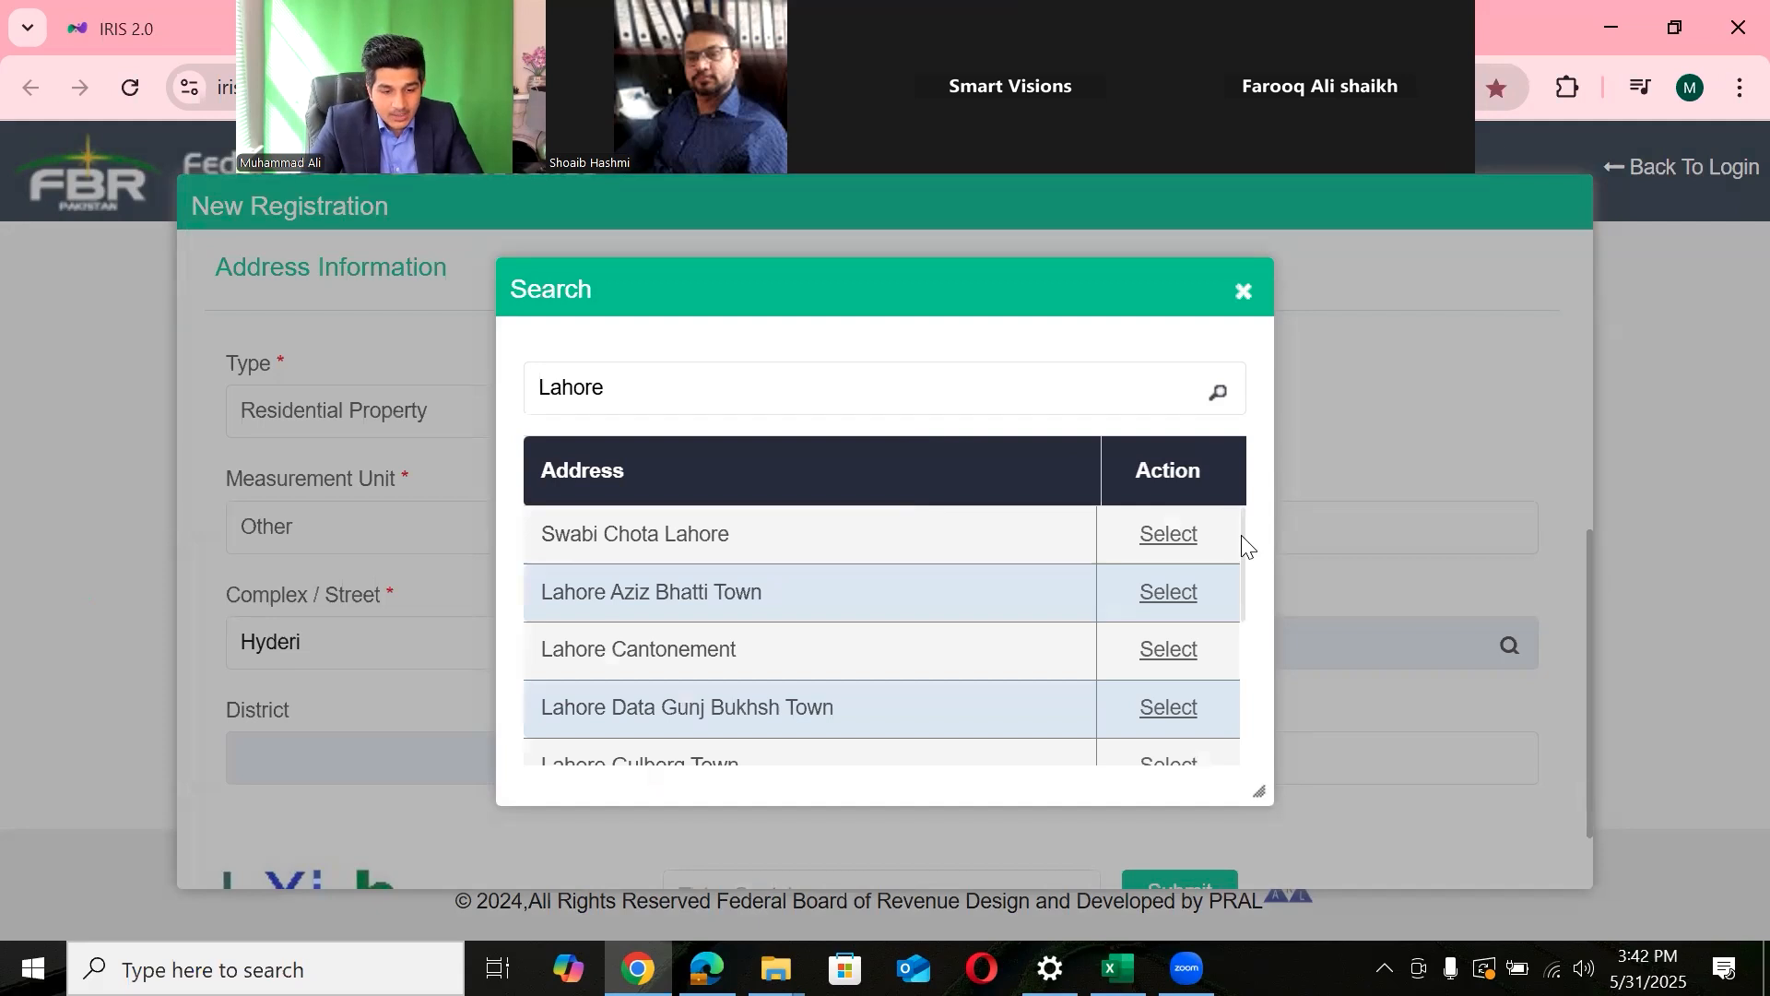
pyautogui.scroll(-1, 1247, 546)
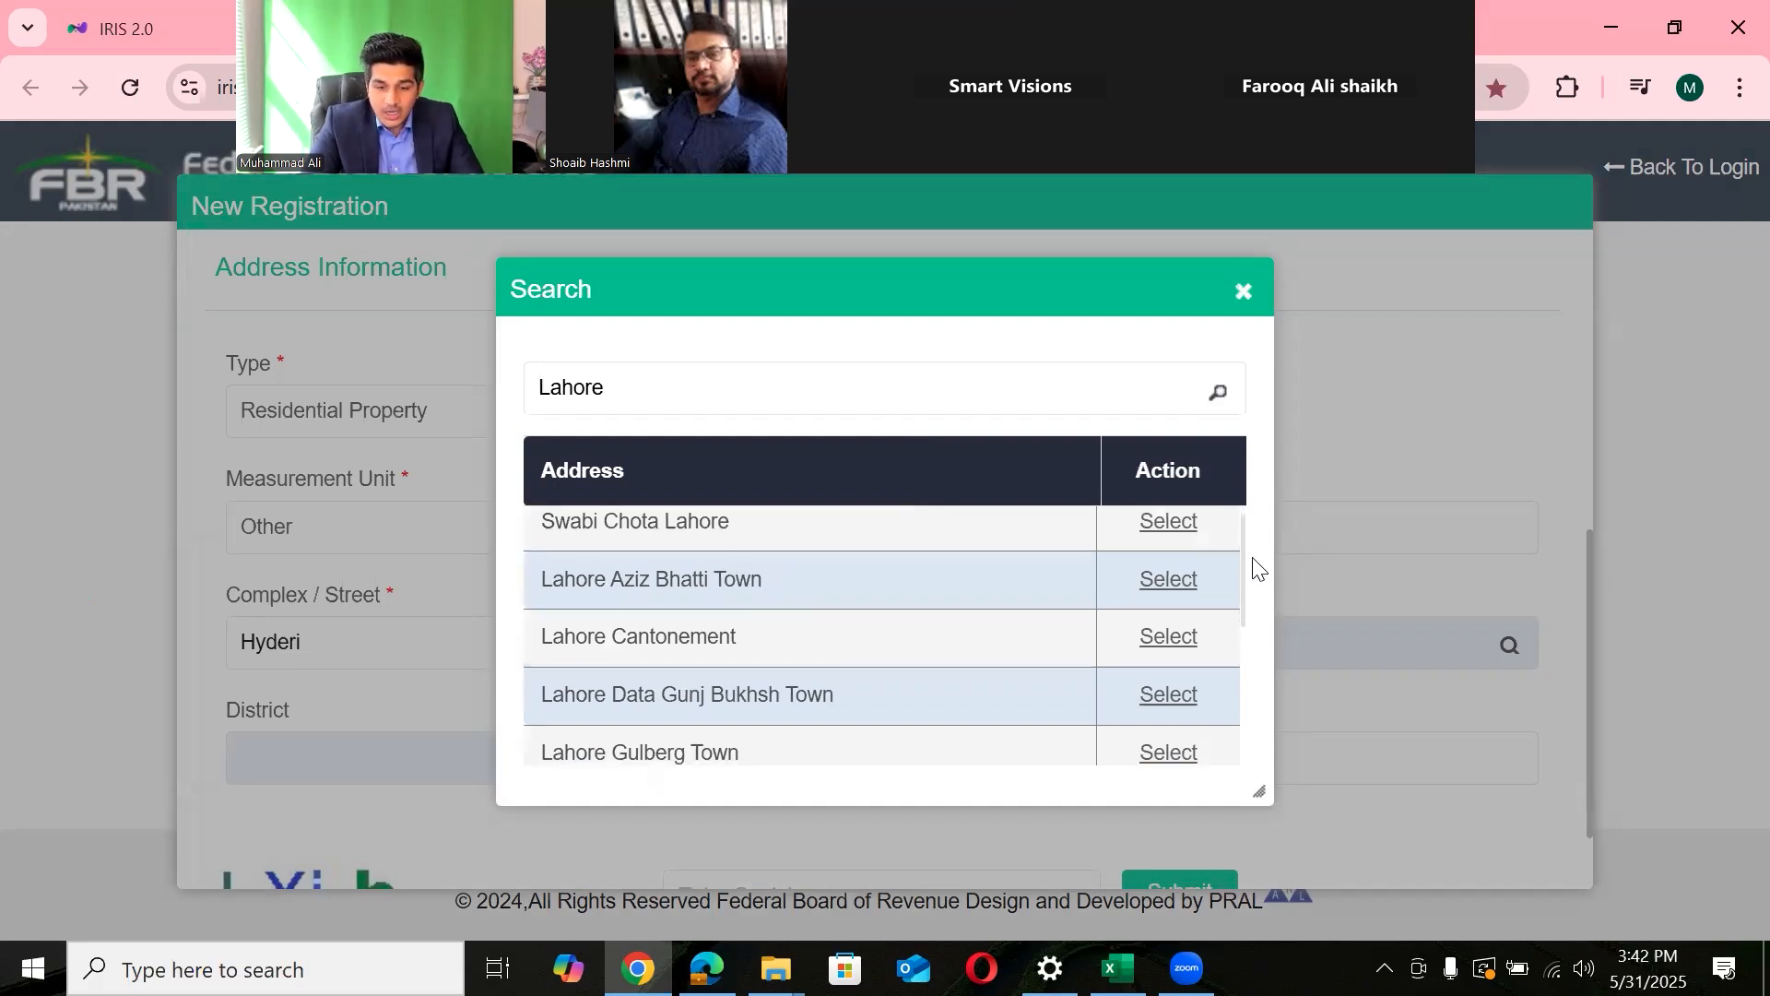
pyautogui.scroll(-2, 1244, 590)
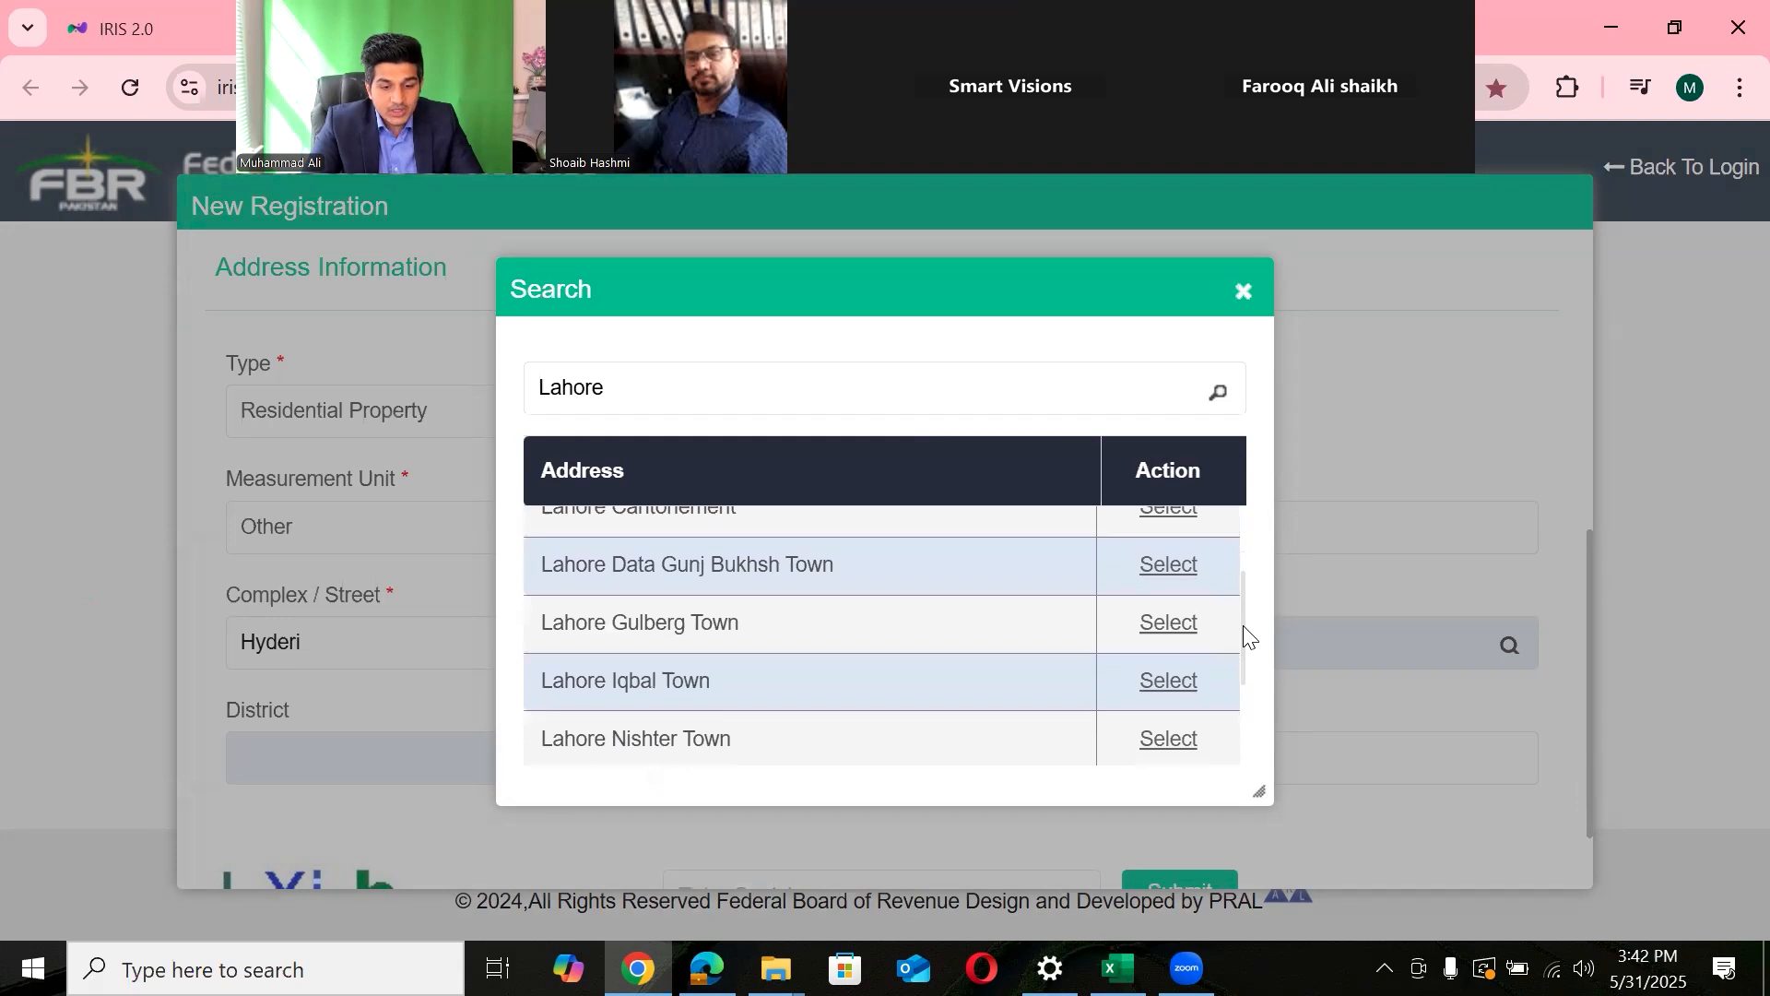
pyautogui.moveTo(1242, 625); pyautogui.dragTo(1239, 684)
pyautogui.moveTo(728, 393); pyautogui.dragTo(267, 409)
pyautogui.press('BackSpace')
pyautogui.write('Islamabad')
pyautogui.click(1211, 399)
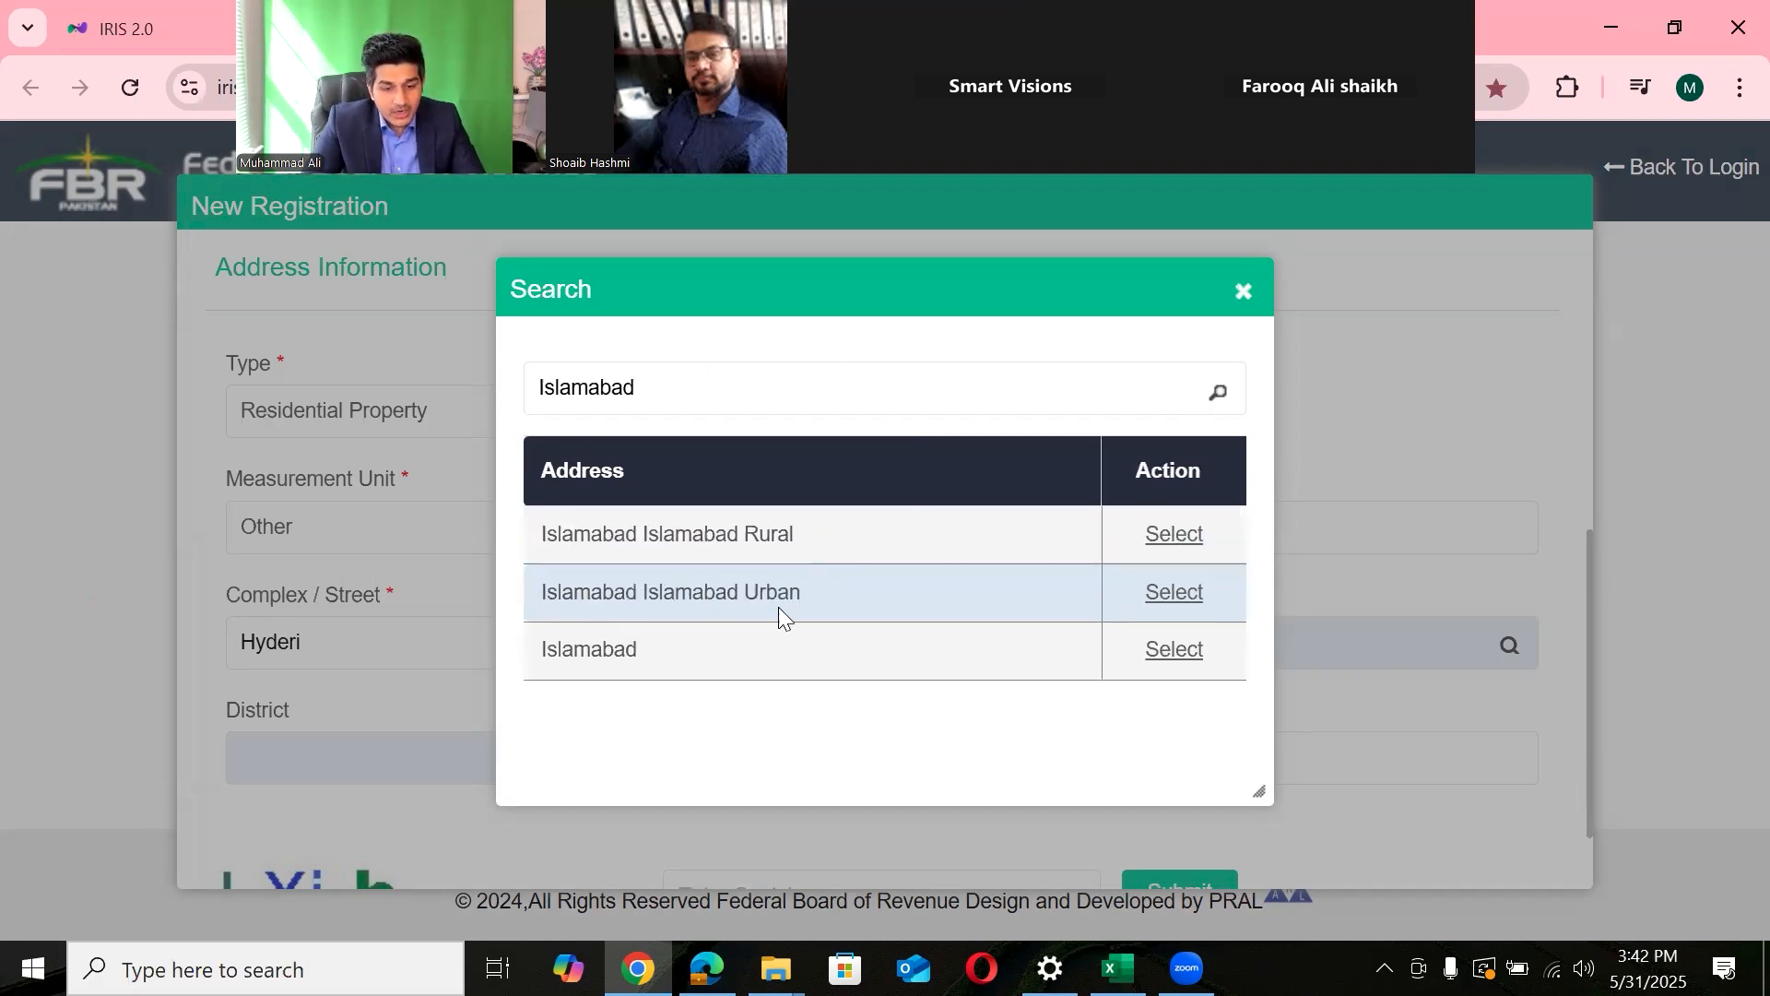
# - Replace the search term with Multan and review the Multan results
pyautogui.click(708, 409)
pyautogui.press('BackSpace')
pyautogui.press('BackSpace')
pyautogui.press('BackSpace')
pyautogui.press('BackSpace')
pyautogui.press('BackSpace')
pyautogui.press('BackSpace')
pyautogui.press('BackSpace')
pyautogui.press('BackSpace')
pyautogui.press('BackSpace')
pyautogui.write('Multa')
pyautogui.press('BackSpace')
pyautogui.press('BackSpace')
pyautogui.write('tan')
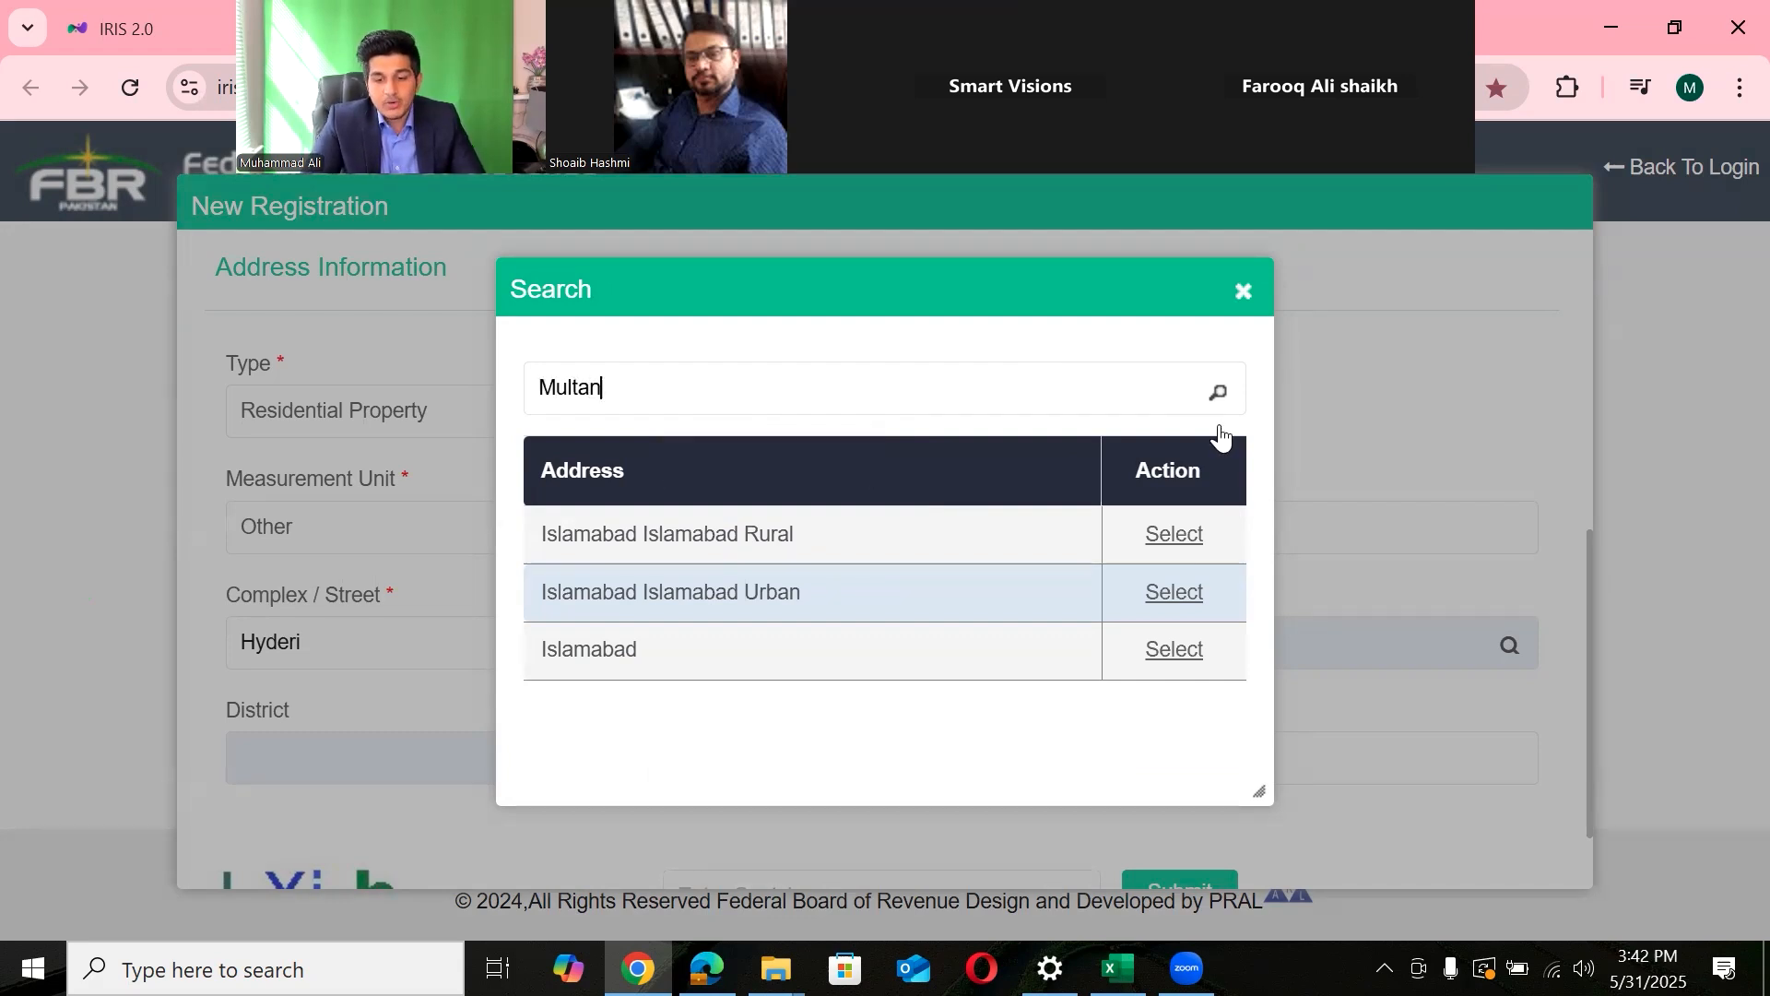
pyautogui.click(1217, 394)
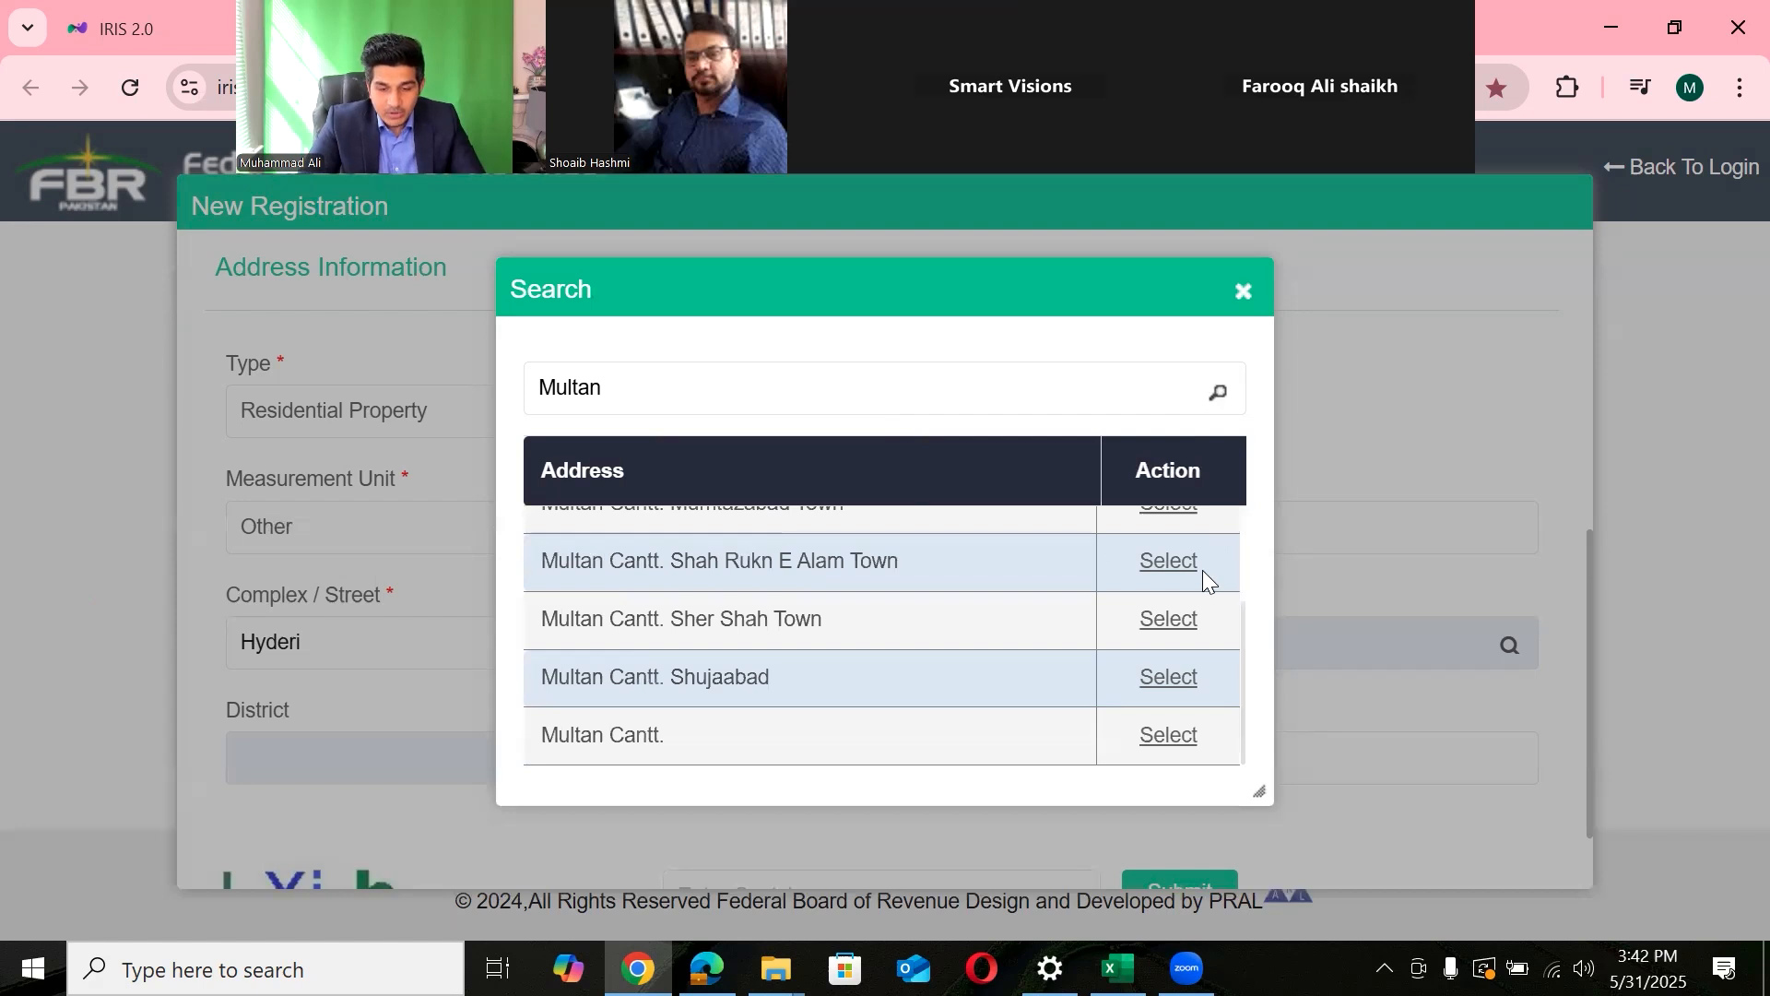
pyautogui.moveTo(1236, 651); pyautogui.dragTo(1233, 509)
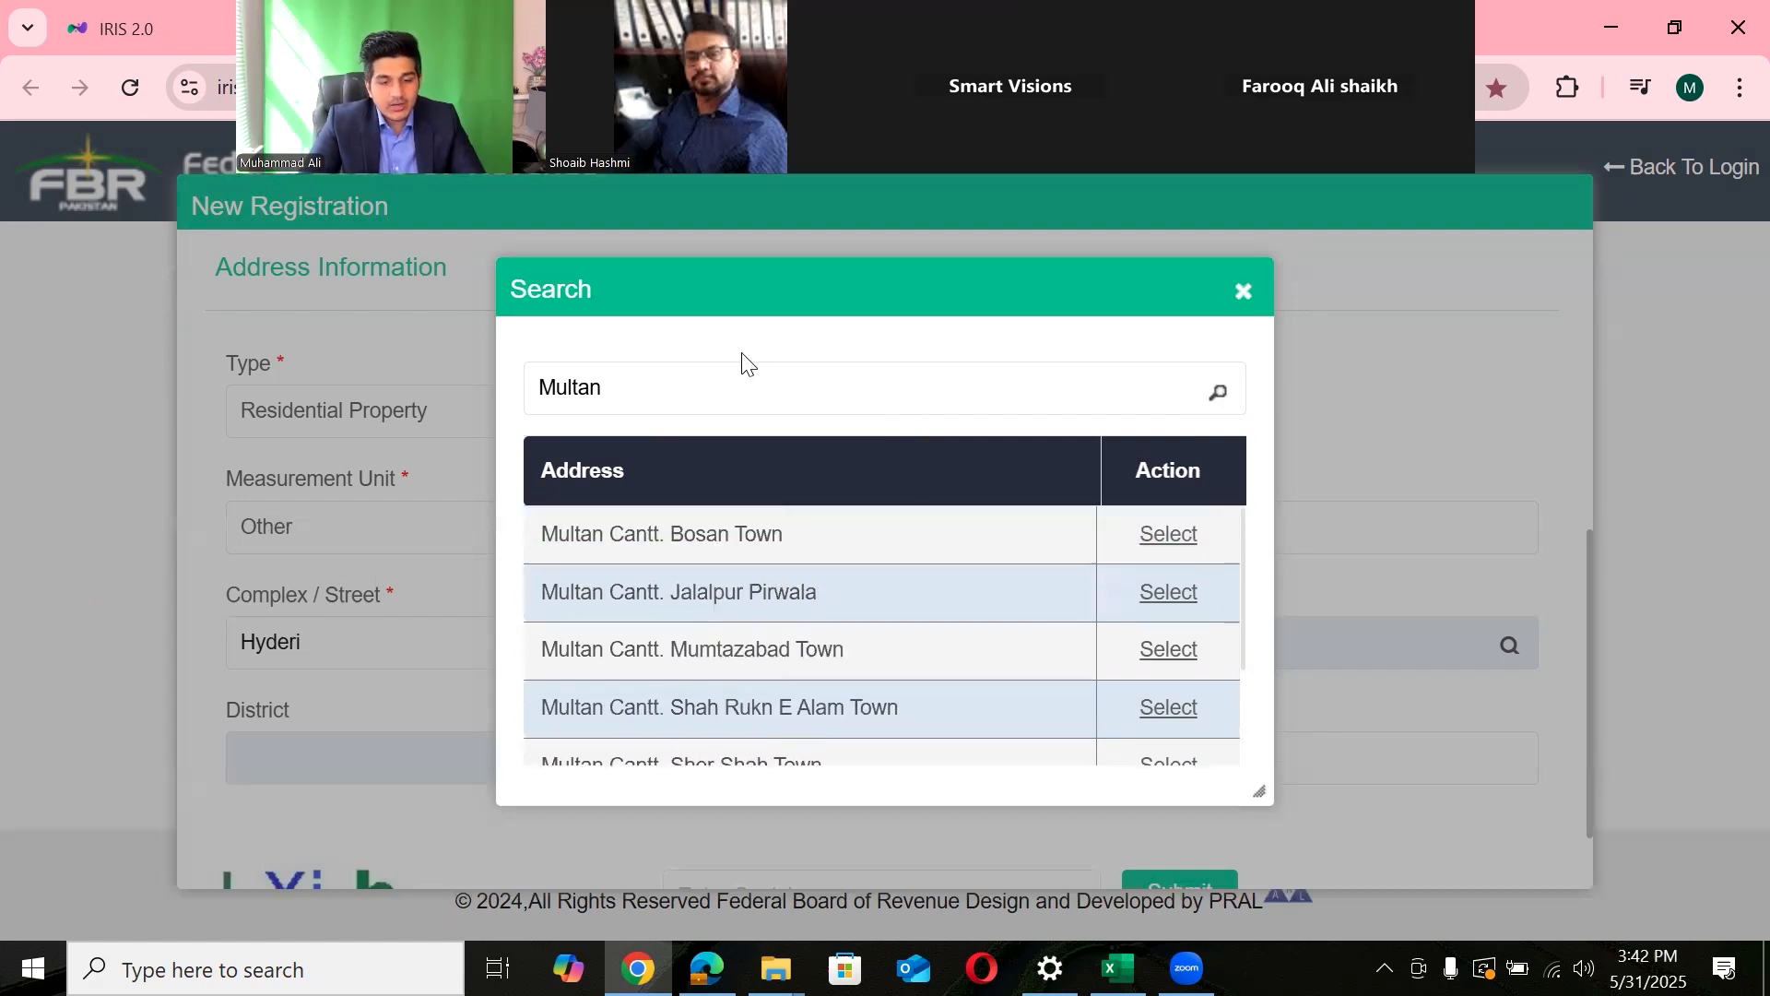
pyautogui.hotkey('ctrl', 'a')
pyautogui.press('BackSpace')
pyautogui.write('kara')
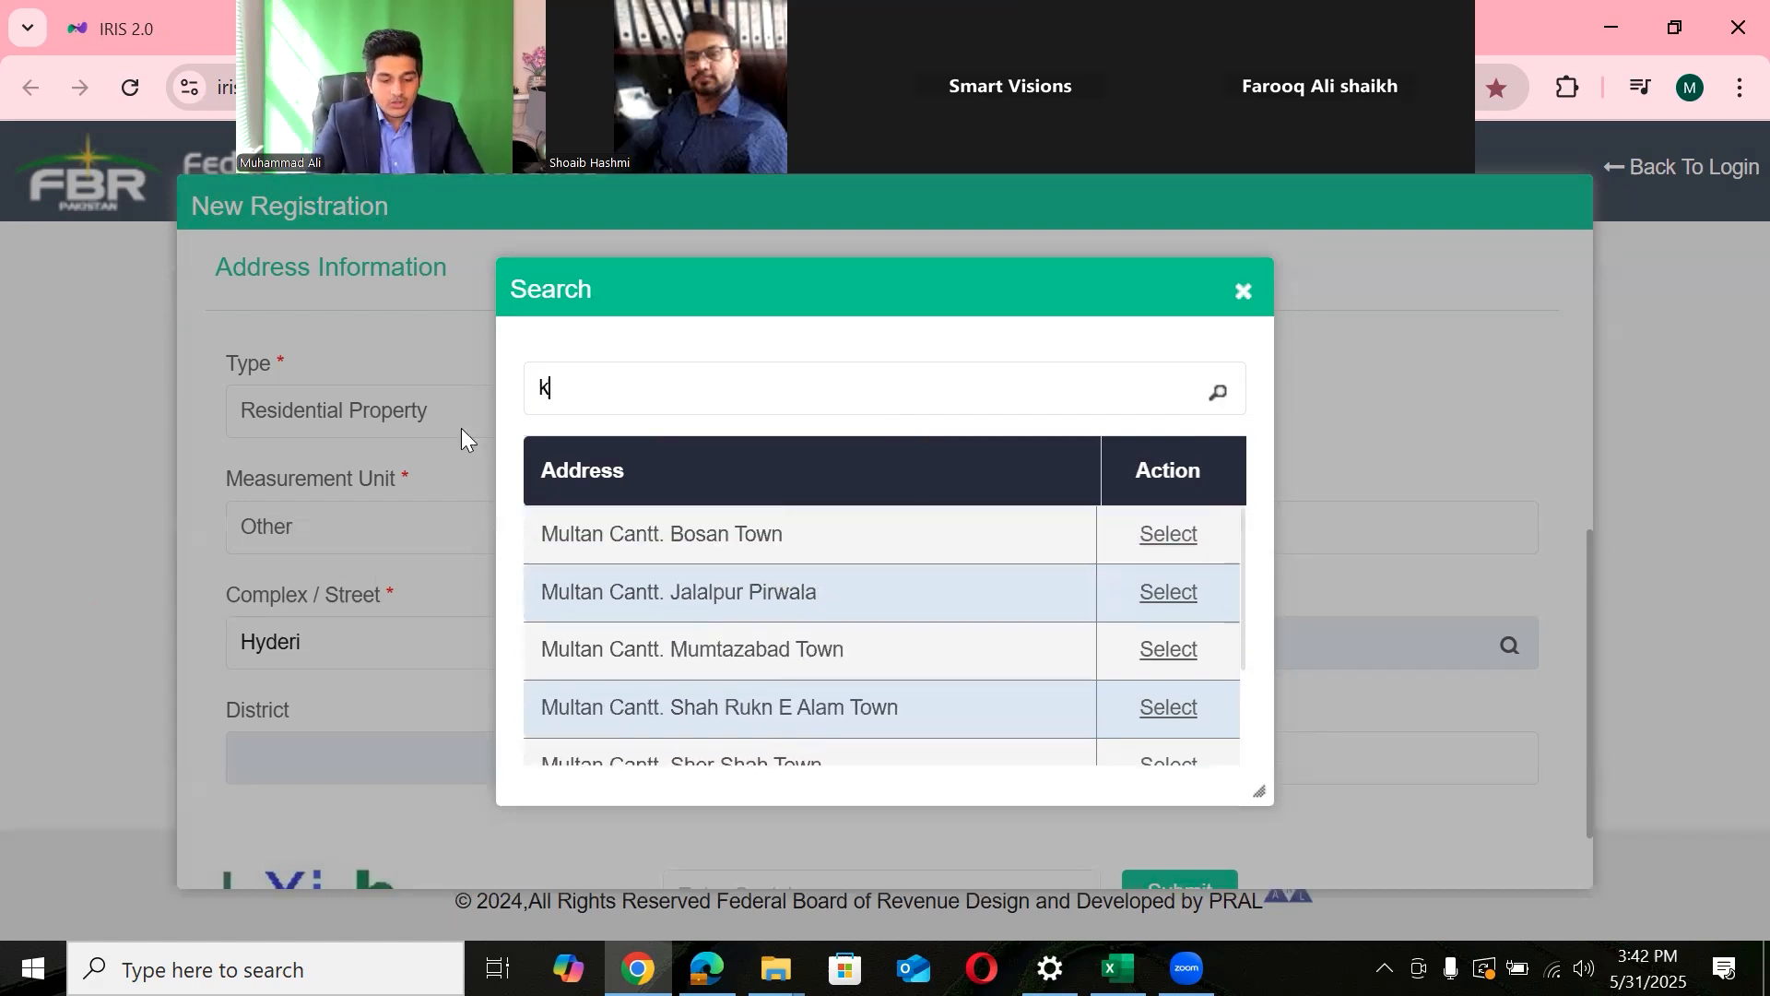
pyautogui.write('chi')
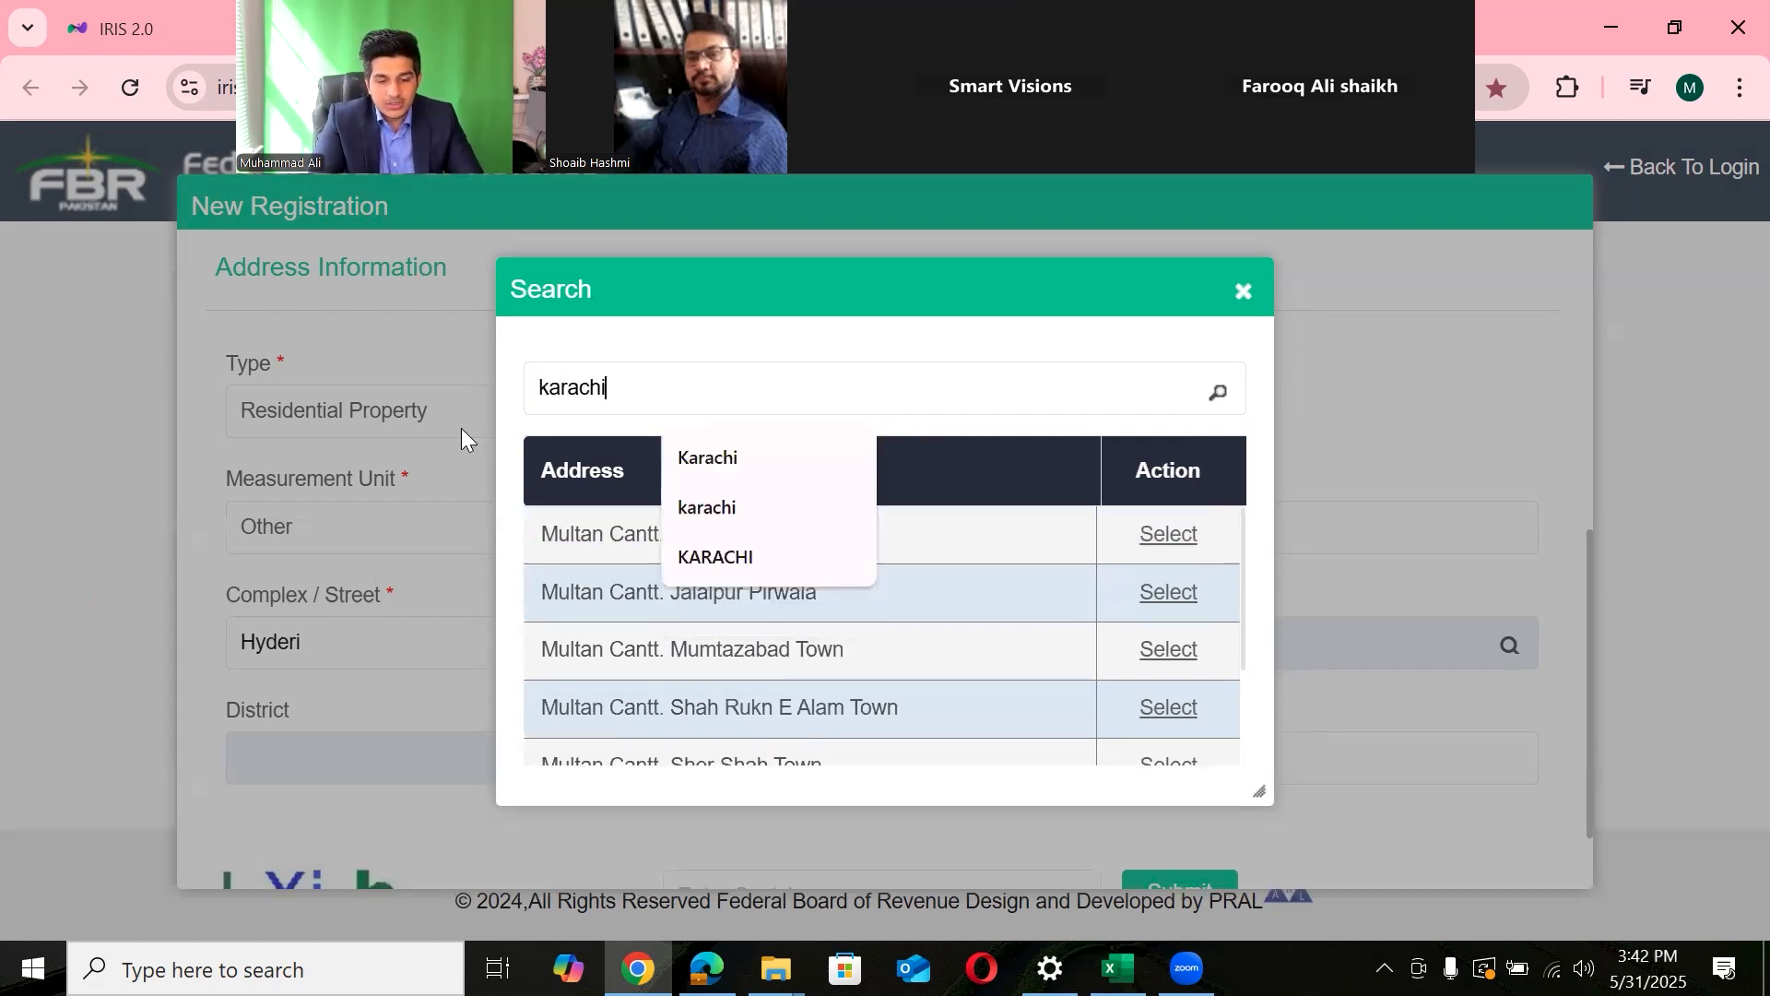
pyautogui.click(707, 457)
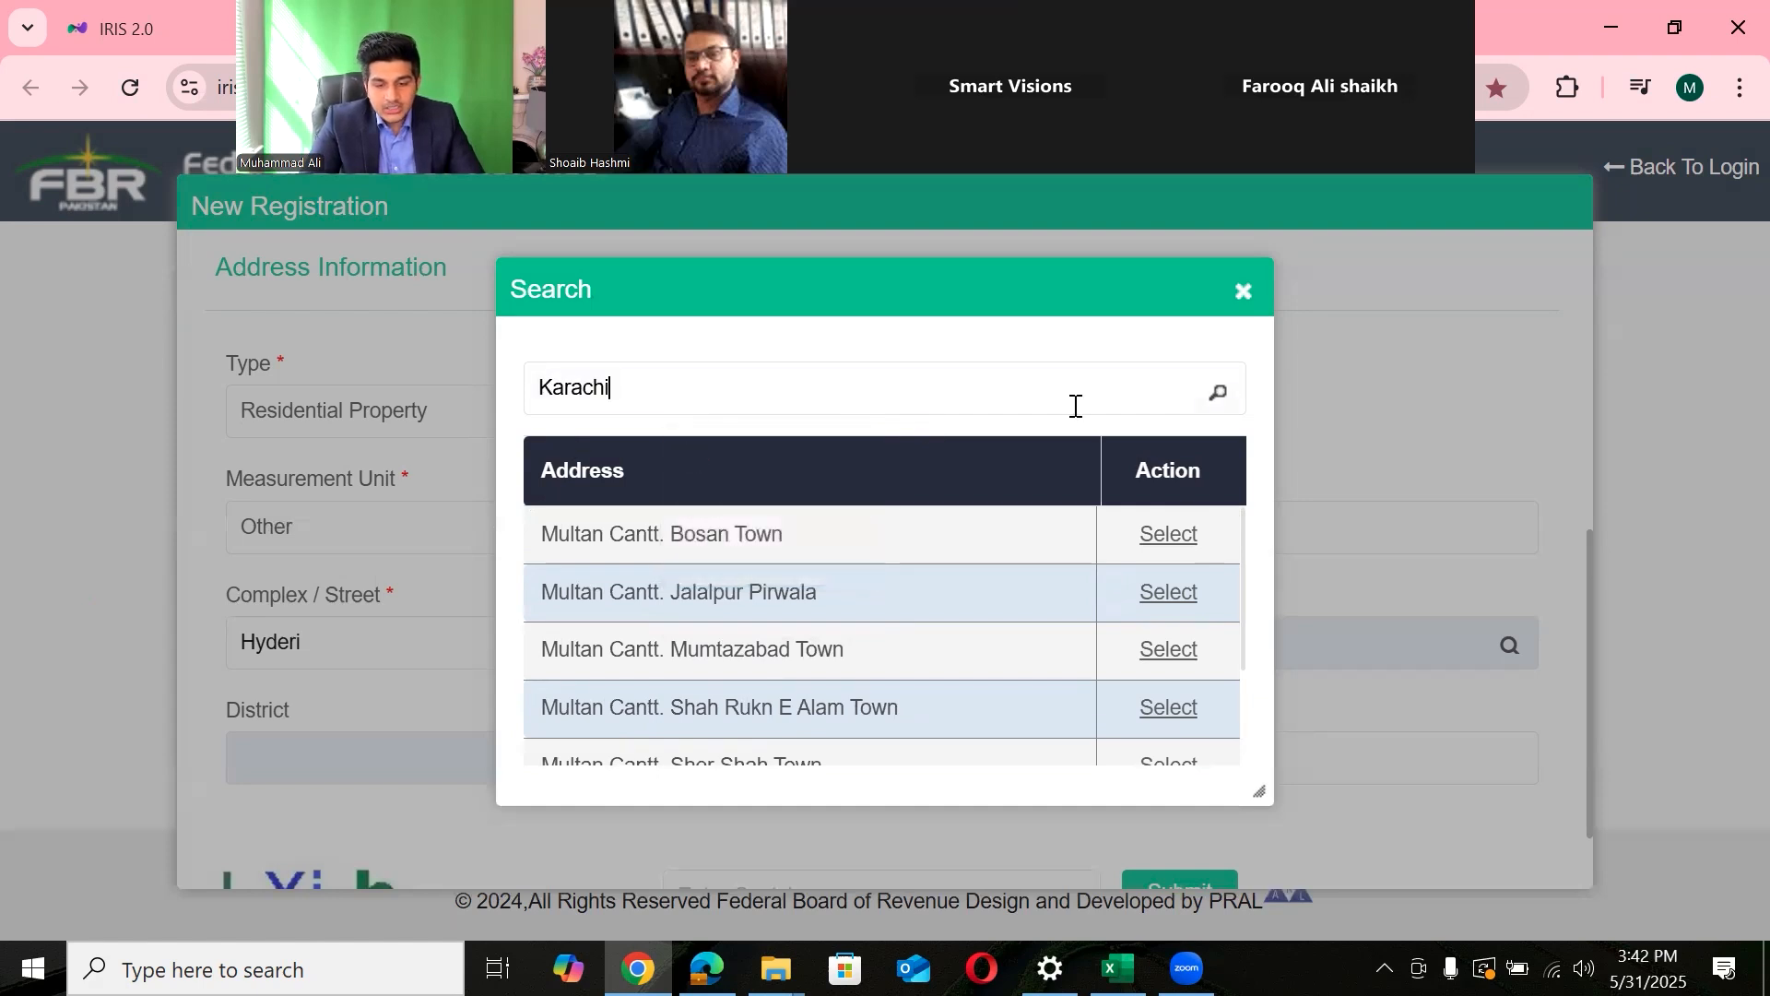
pyautogui.click(1216, 398)
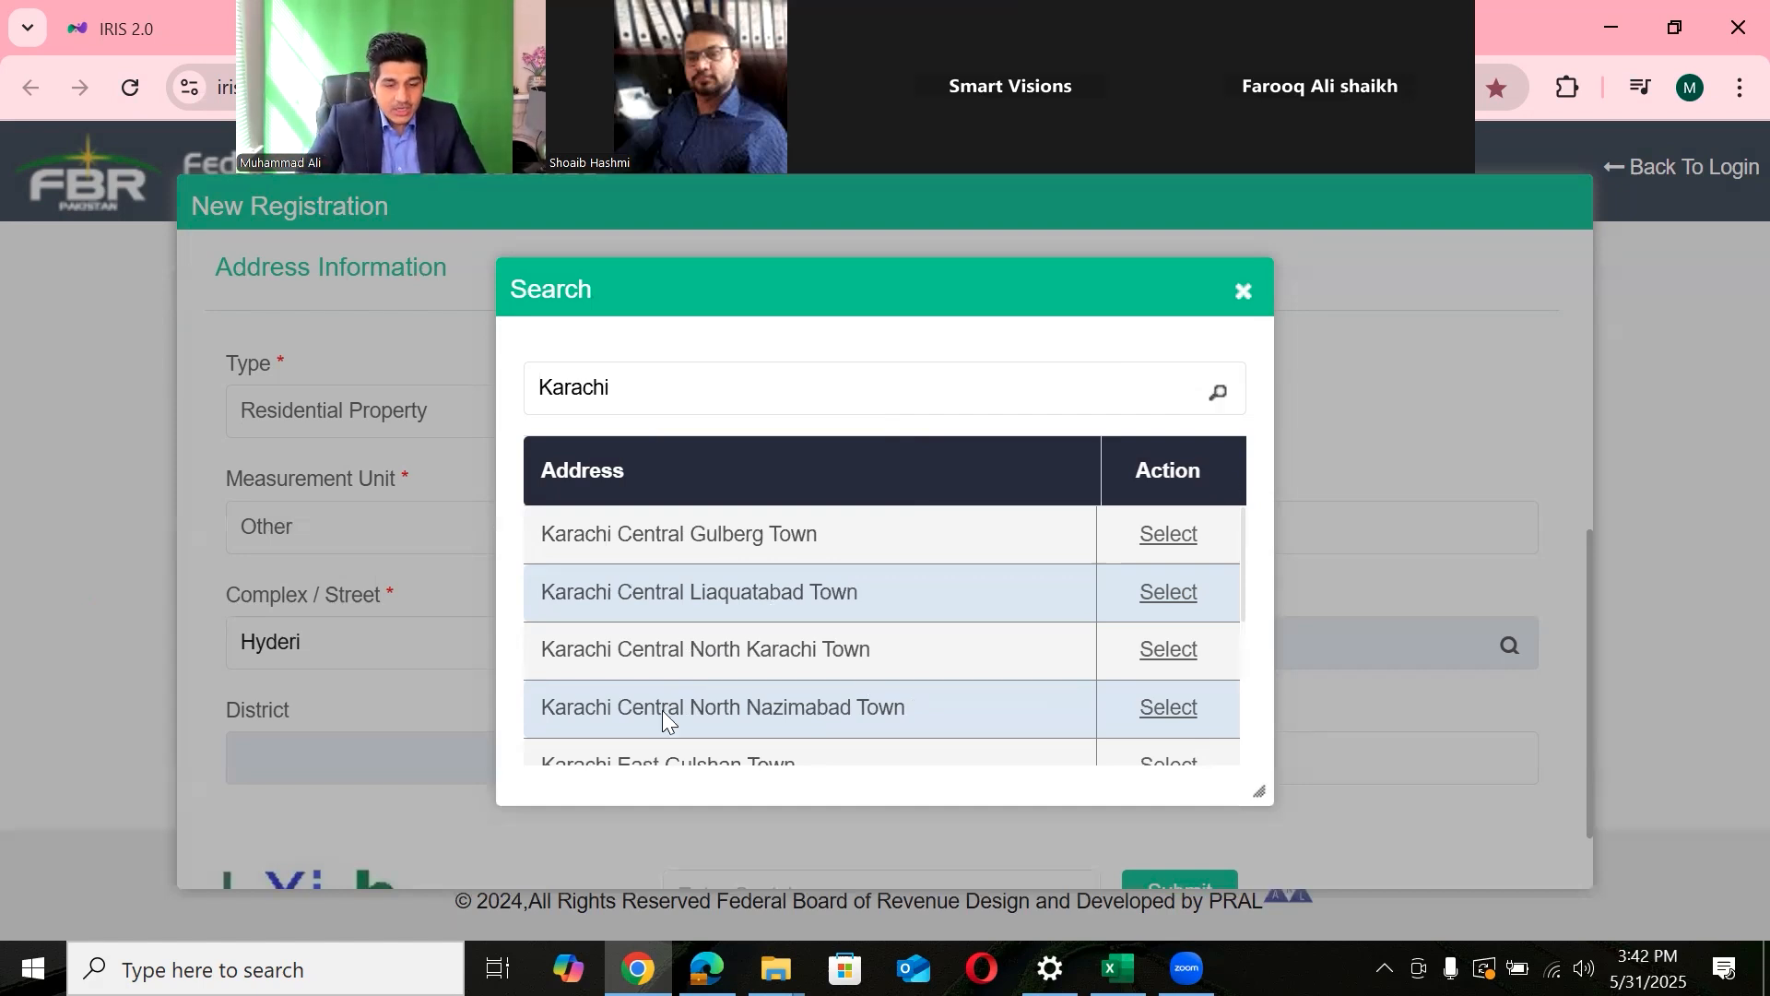
pyautogui.moveTo(908, 708); pyautogui.dragTo(542, 734)
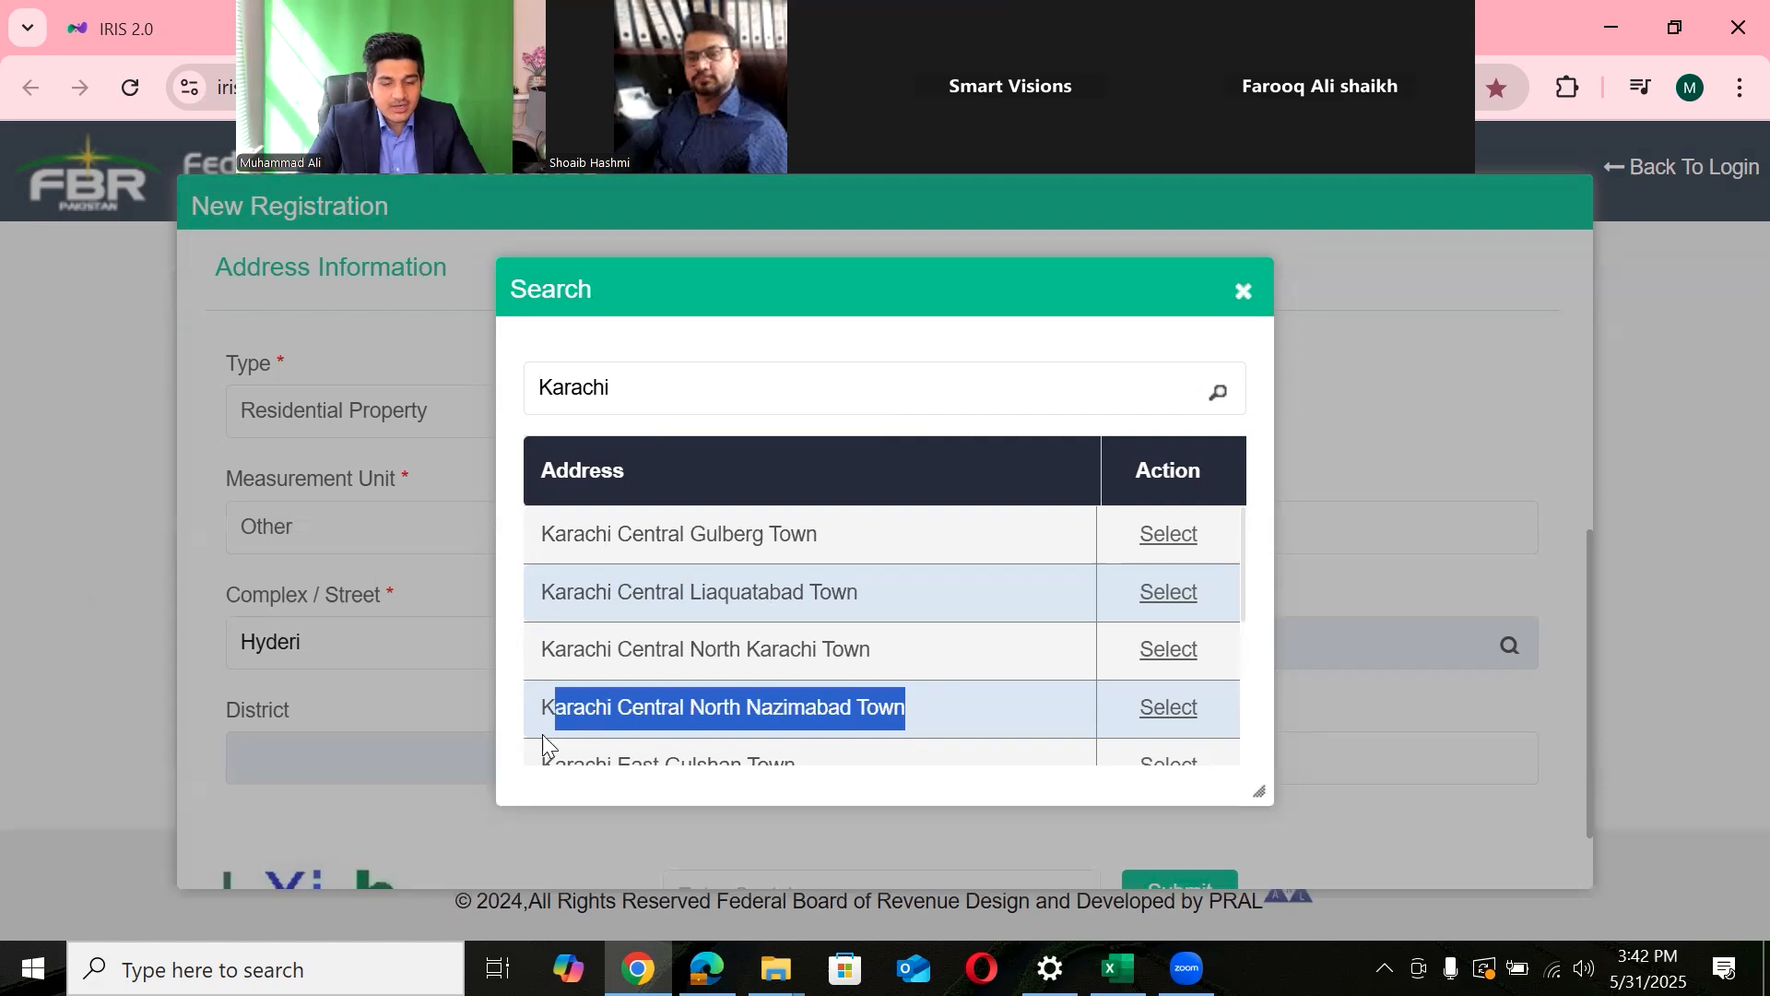
pyautogui.click(1169, 708)
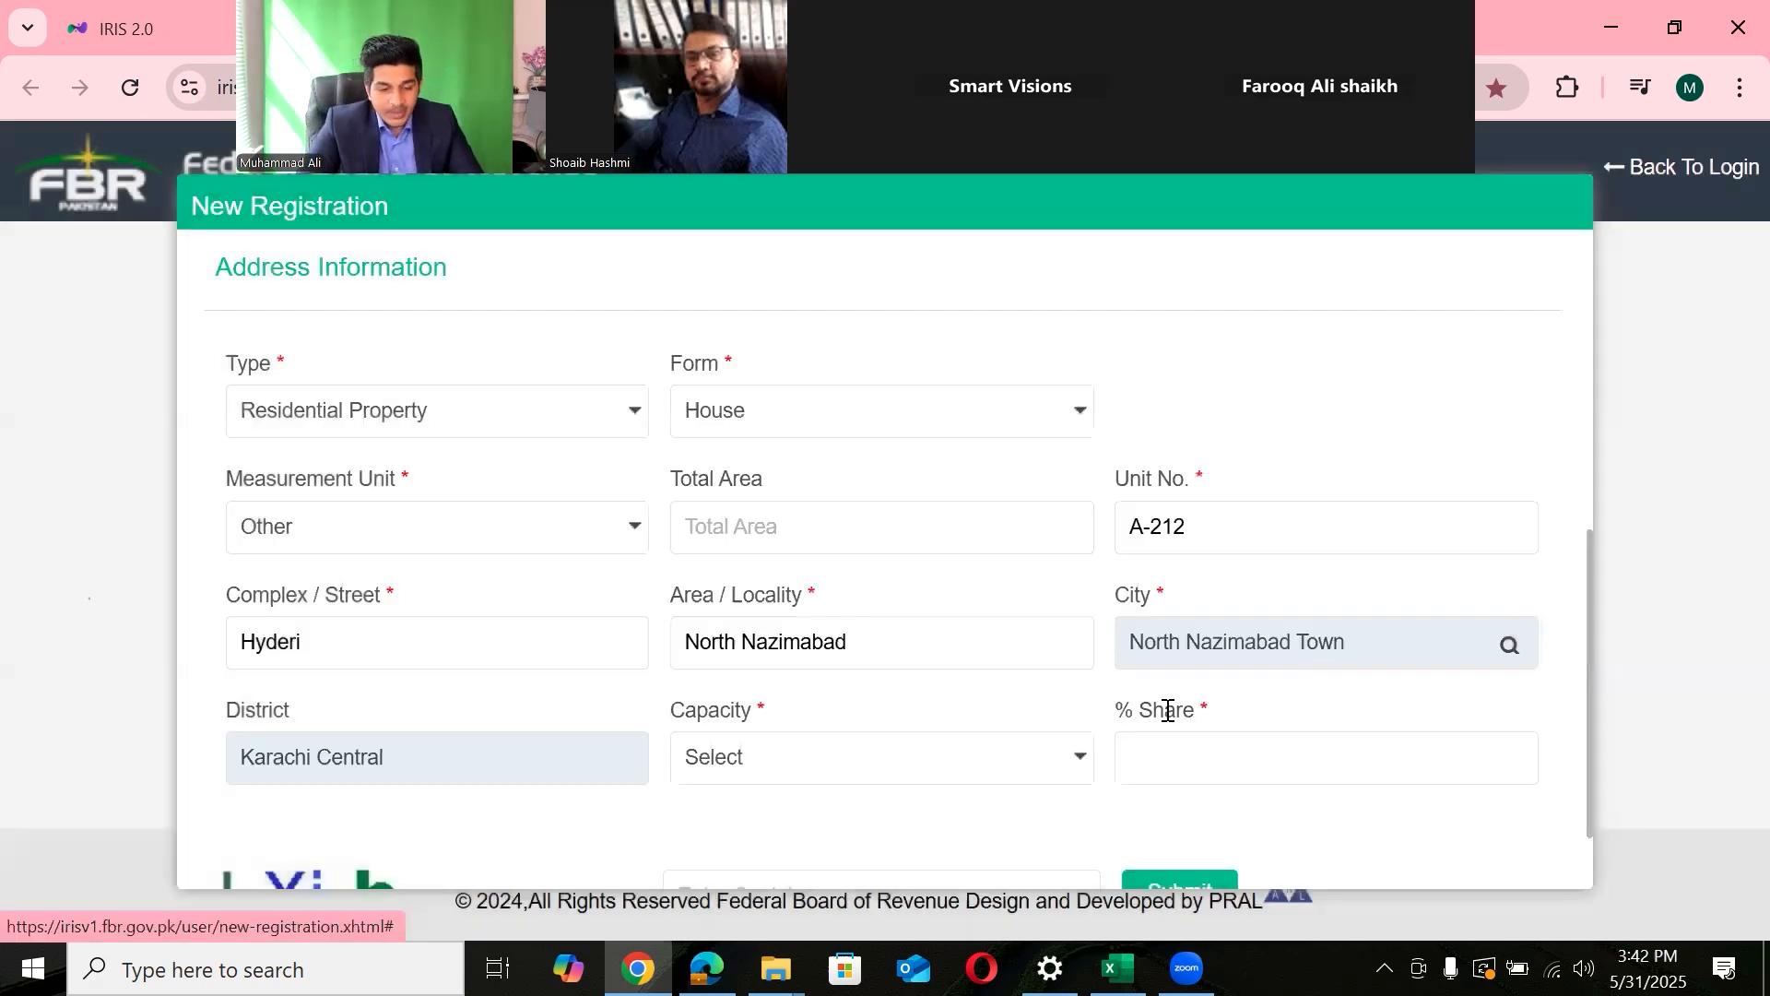
pyautogui.click(784, 775)
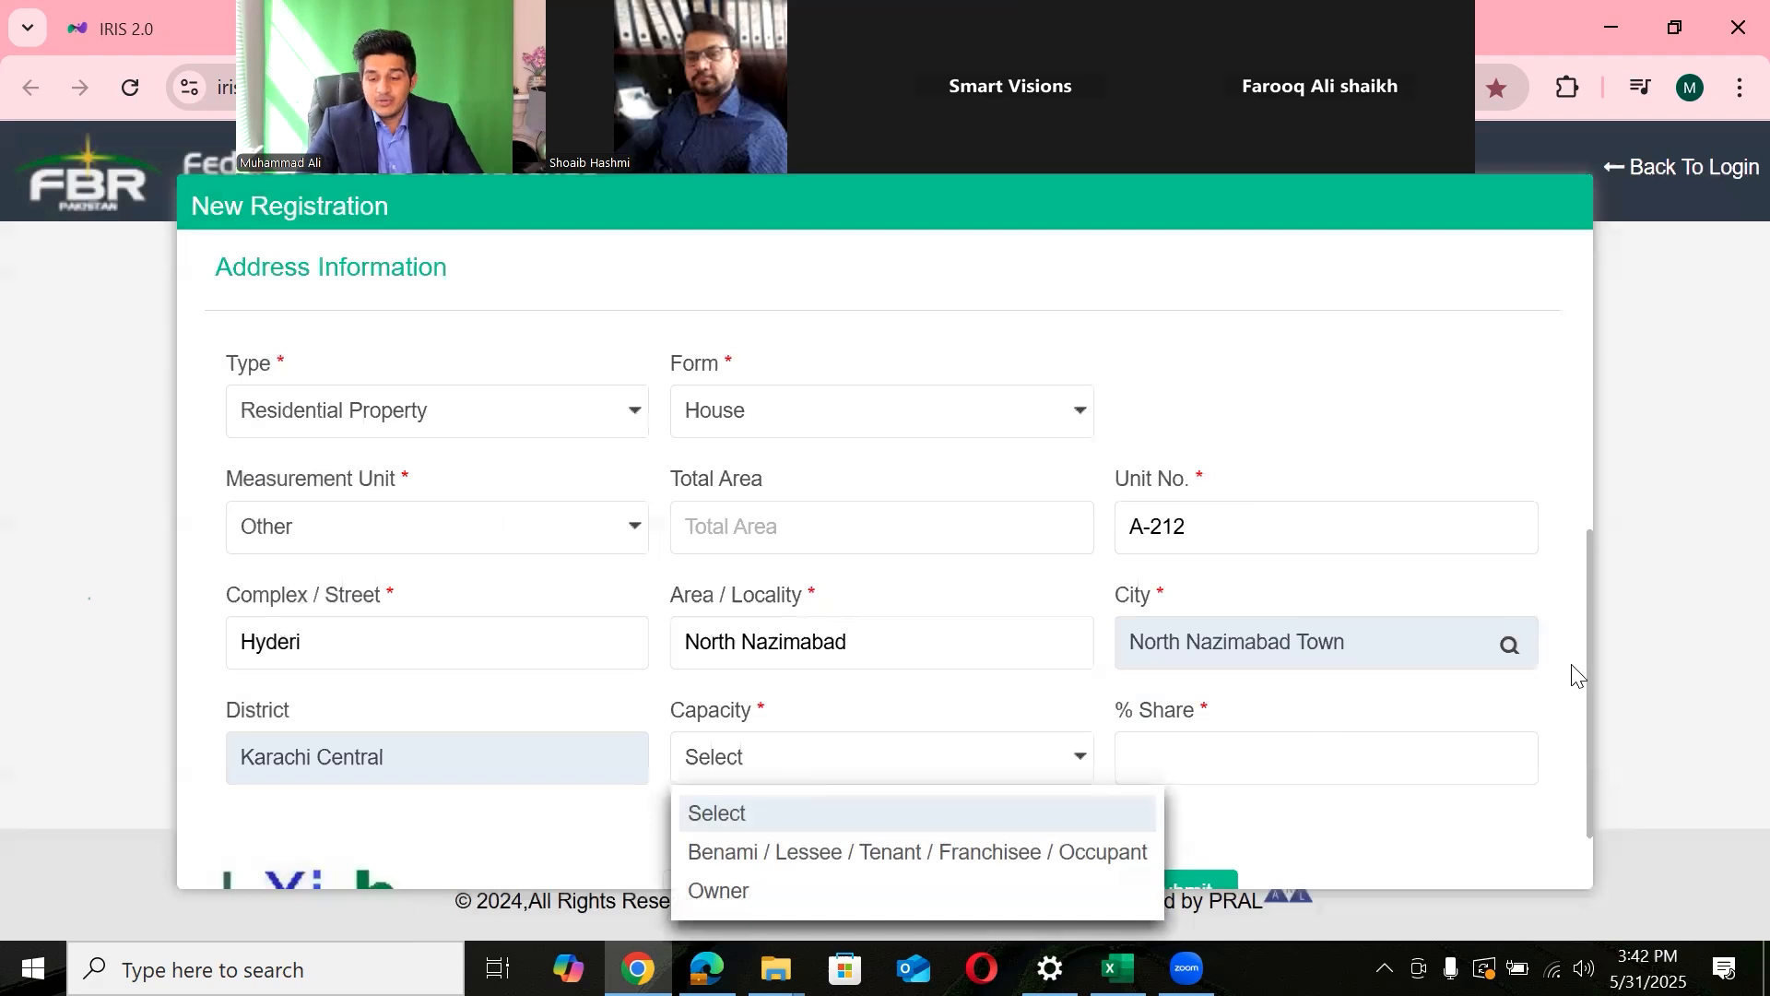
pyautogui.moveTo(1584, 667); pyautogui.dragTo(1588, 776)
pyautogui.click(896, 801)
pyautogui.click(918, 778)
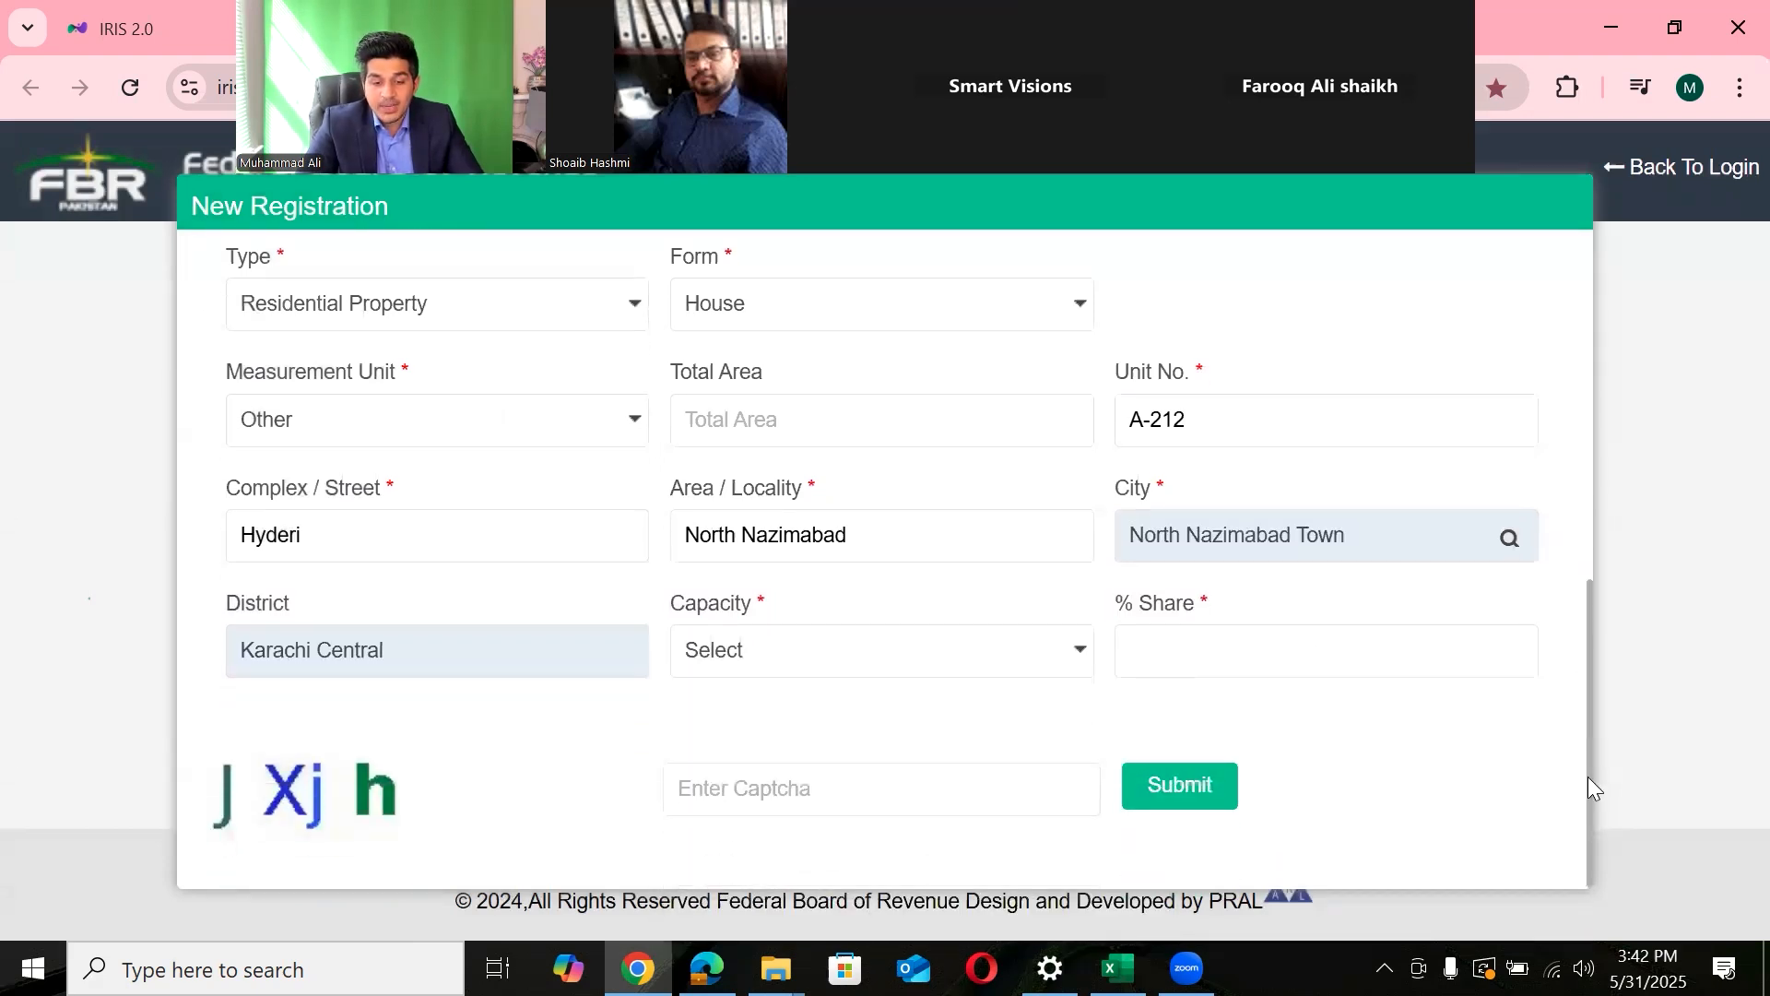
pyautogui.click(946, 649)
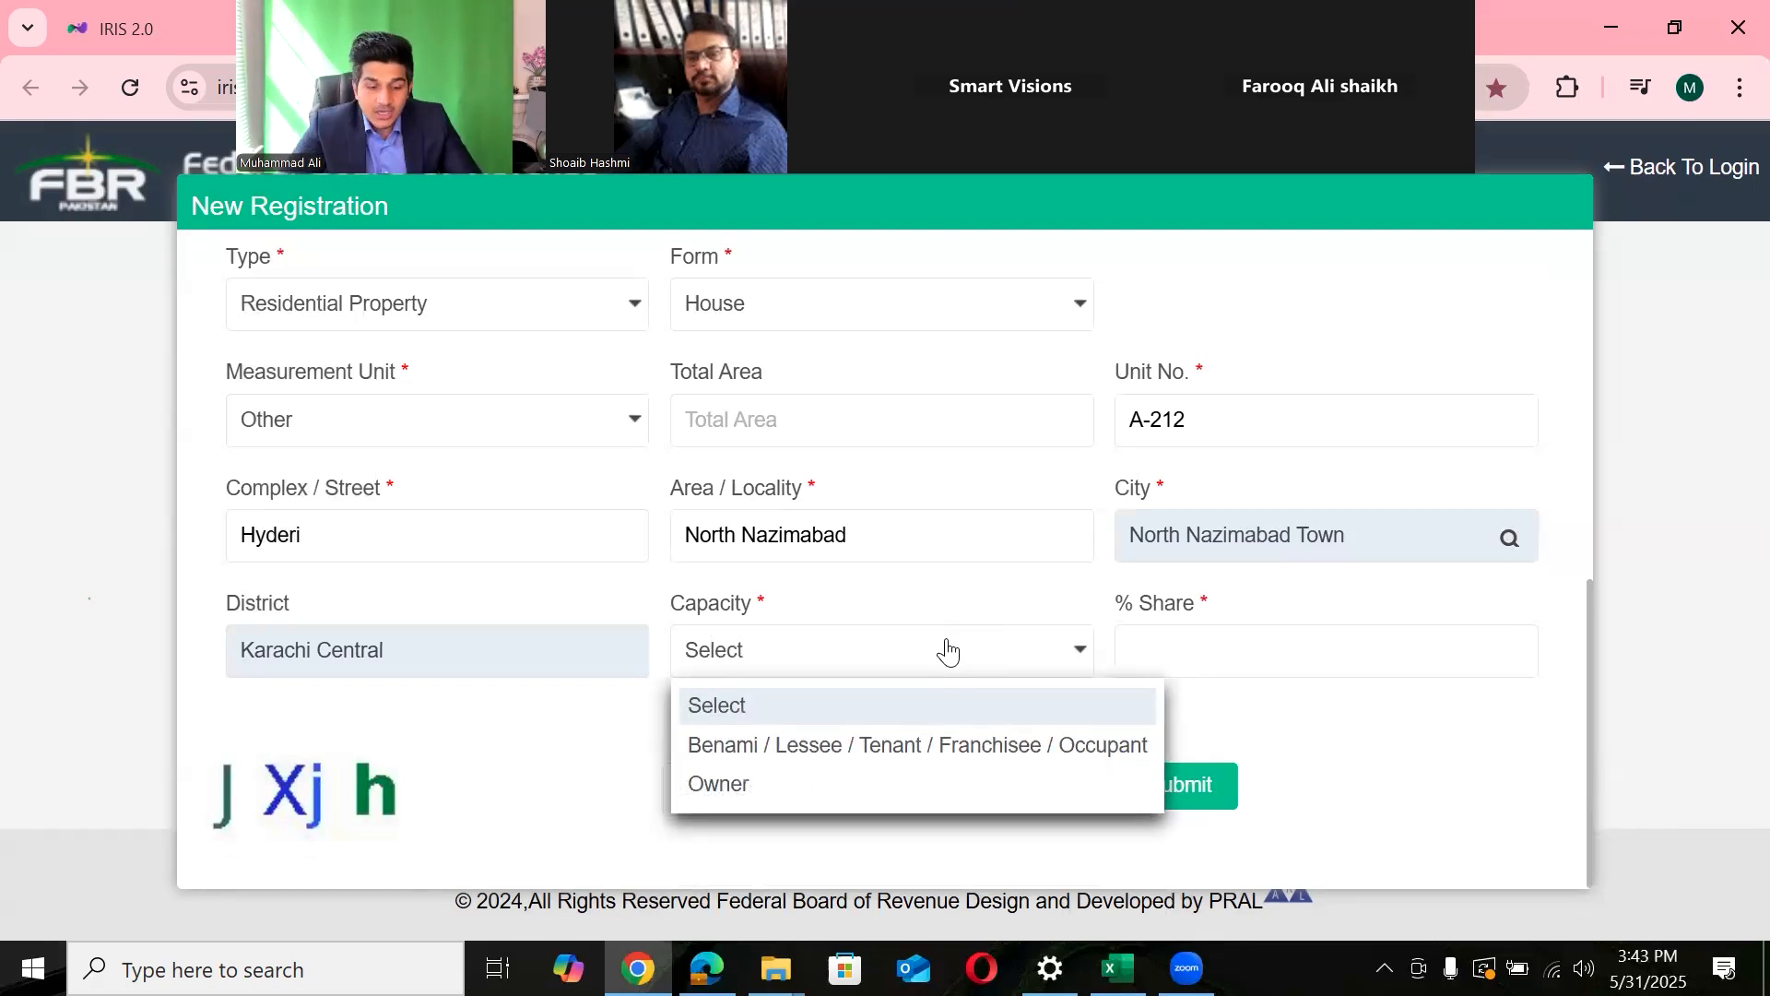
pyautogui.click(740, 780)
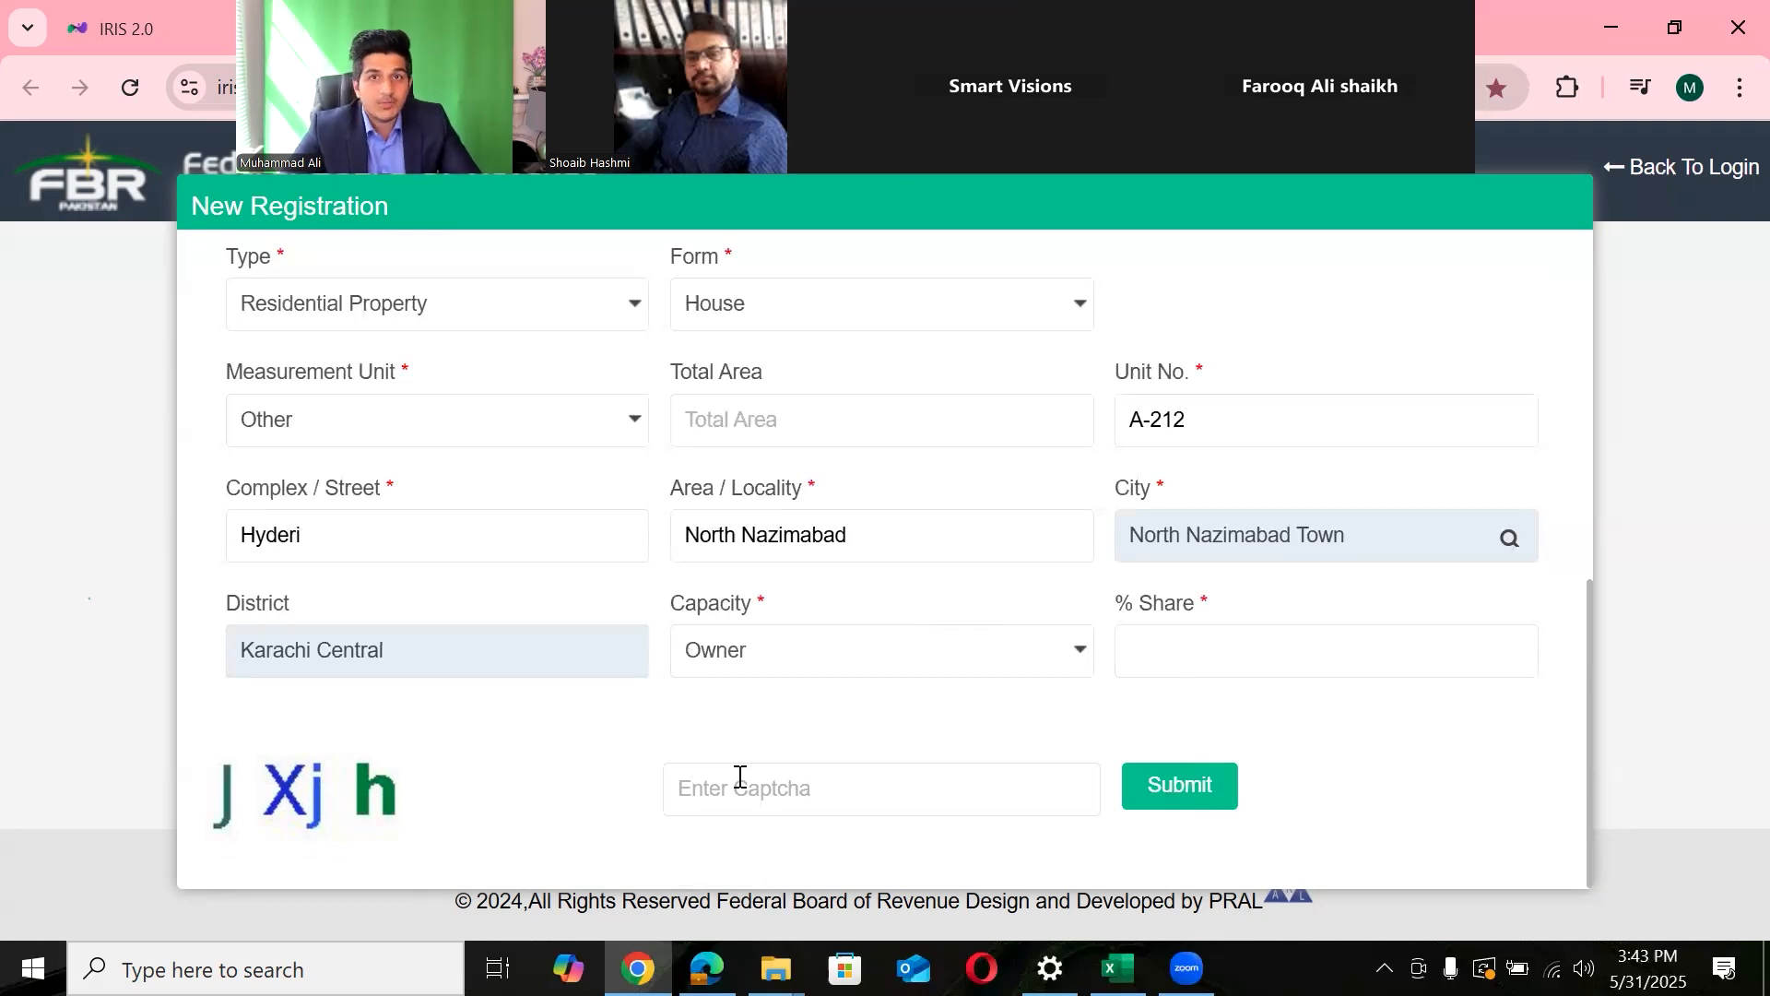
pyautogui.click(805, 655)
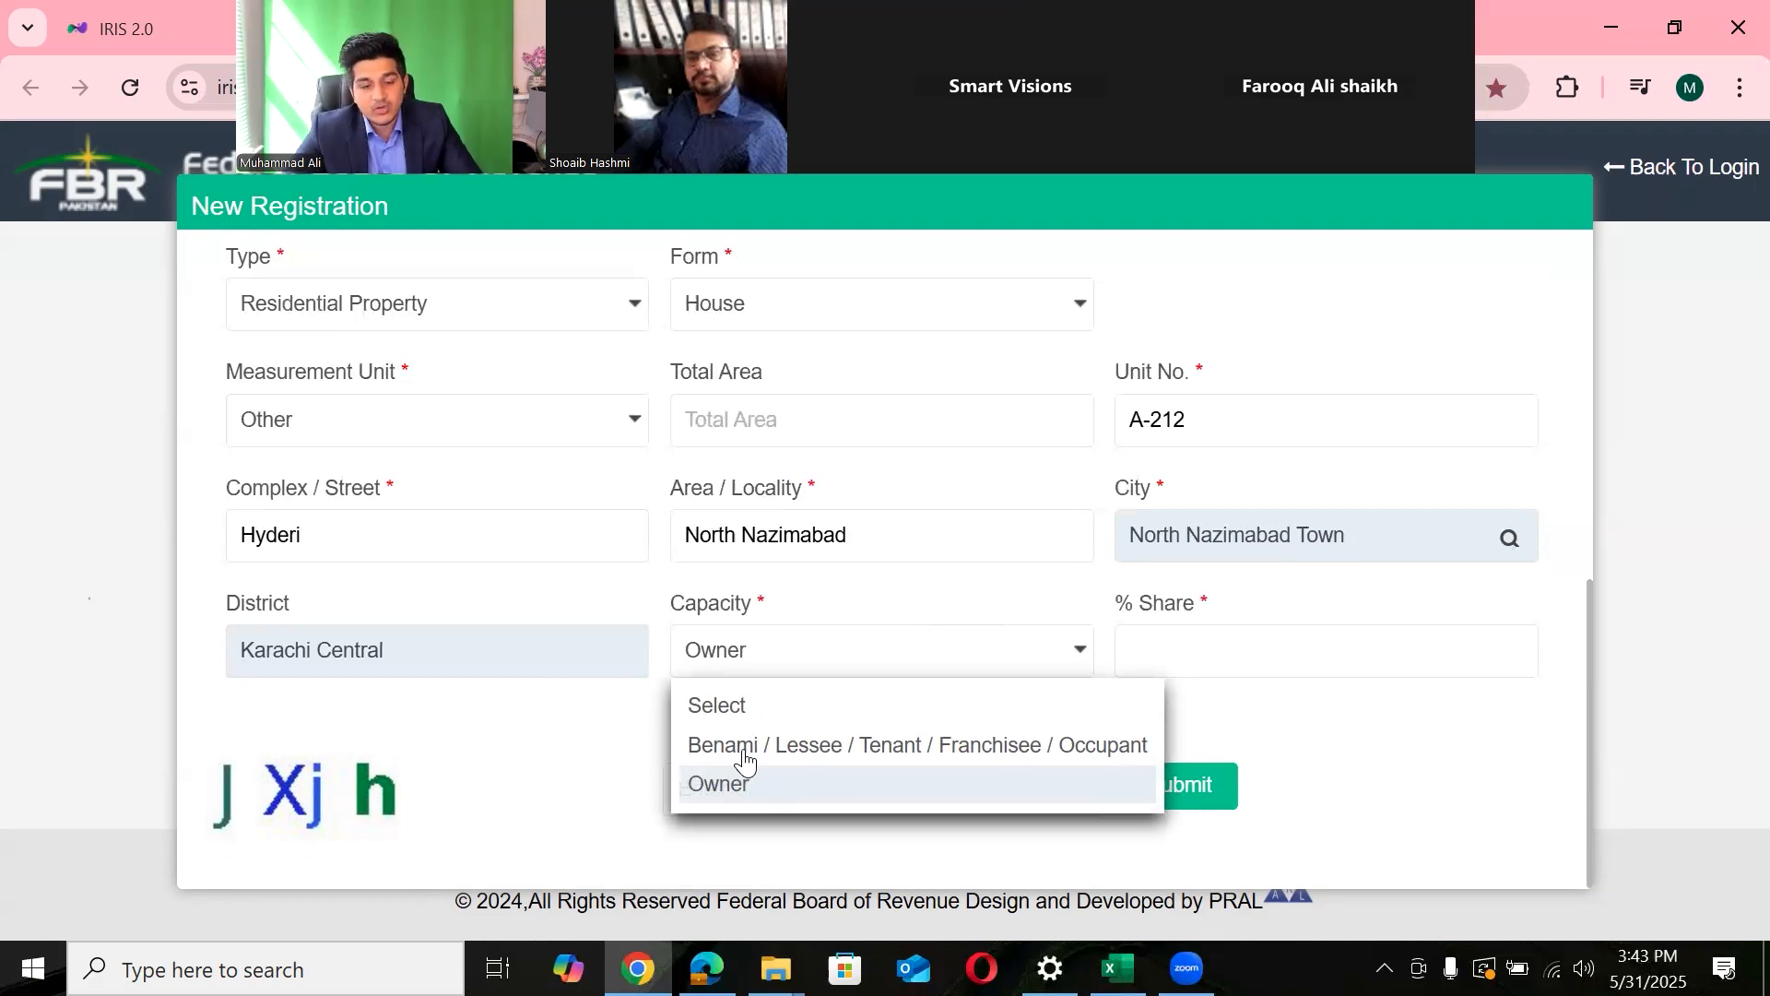
pyautogui.click(817, 747)
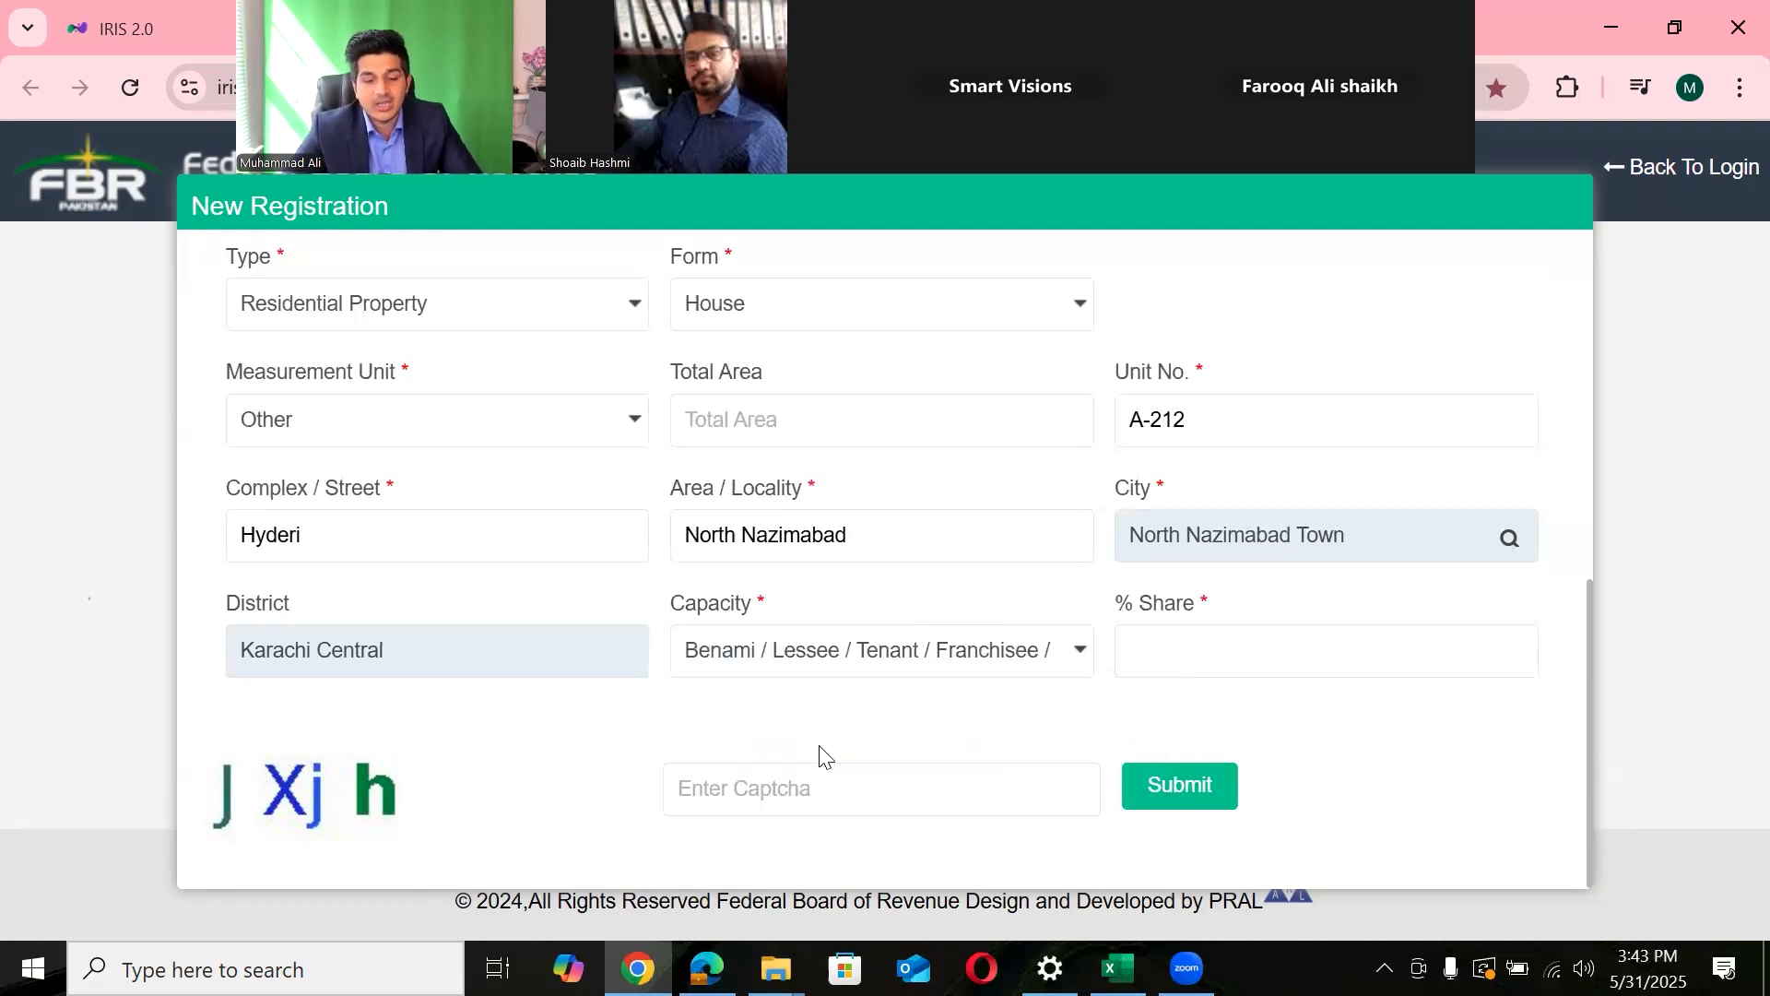
# - Enter % Share 1, then try Capacity Owner with shares of 100, 1 and 50
pyautogui.click(1180, 644)
pyautogui.write('1')
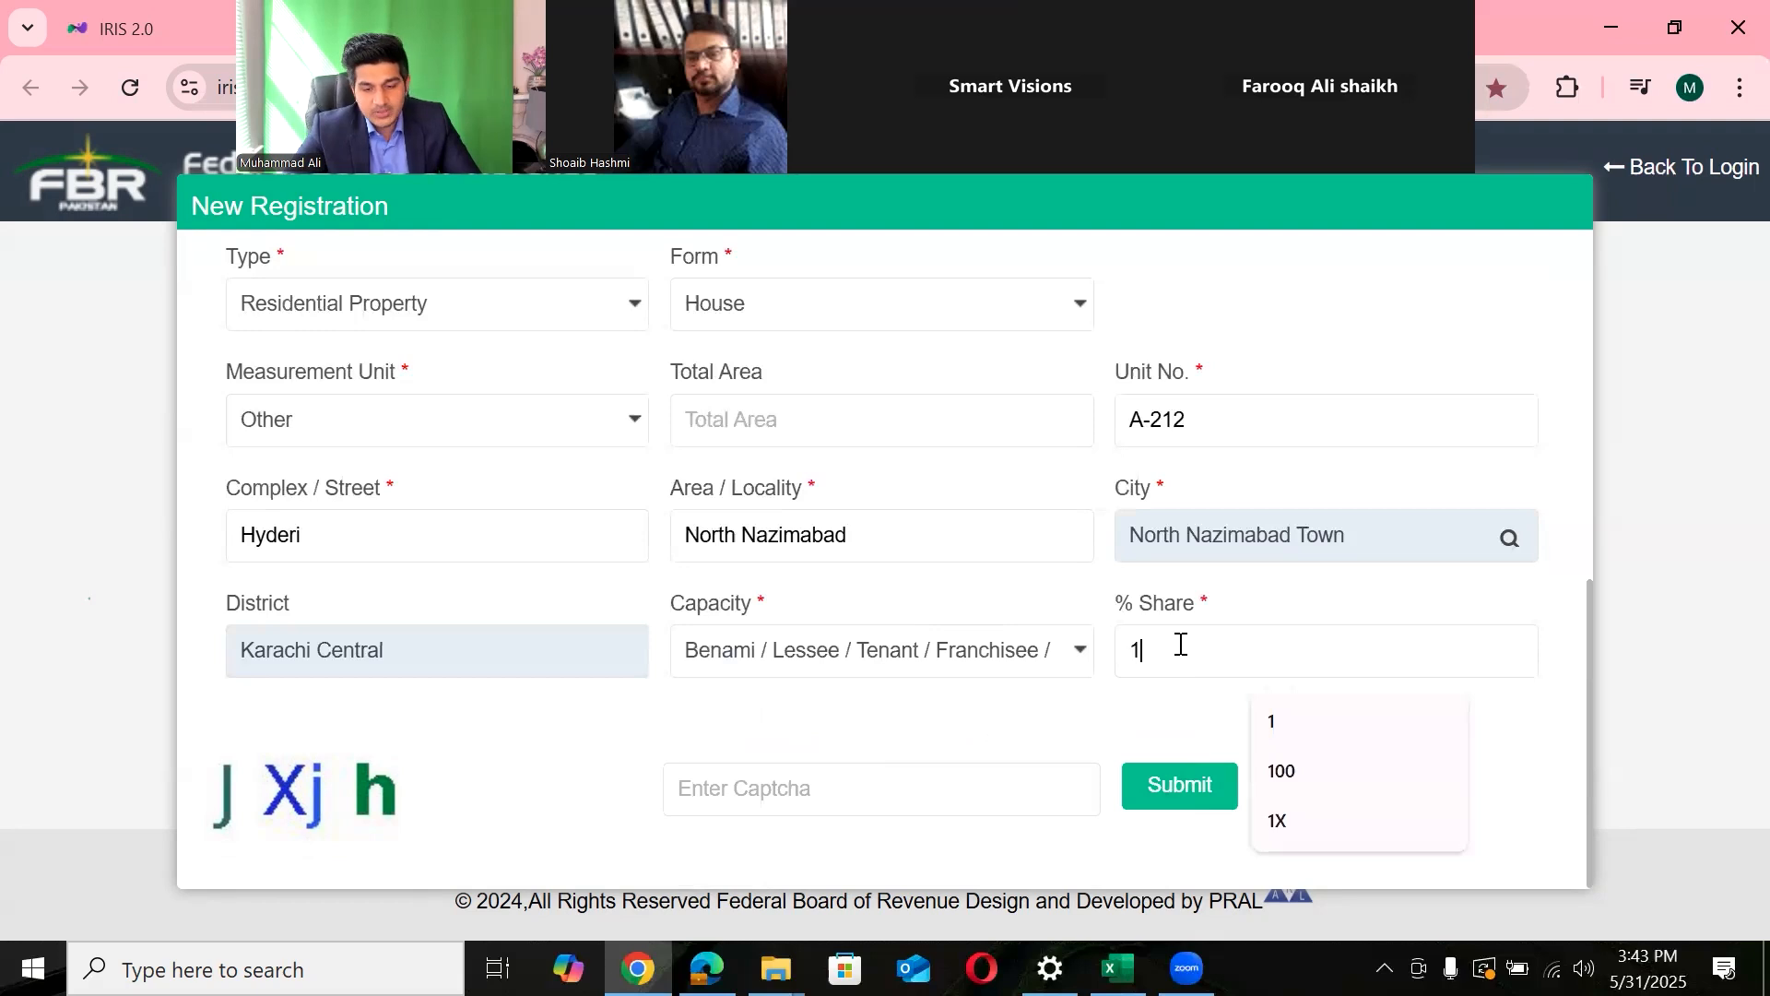
pyautogui.click(1014, 653)
pyautogui.click(789, 789)
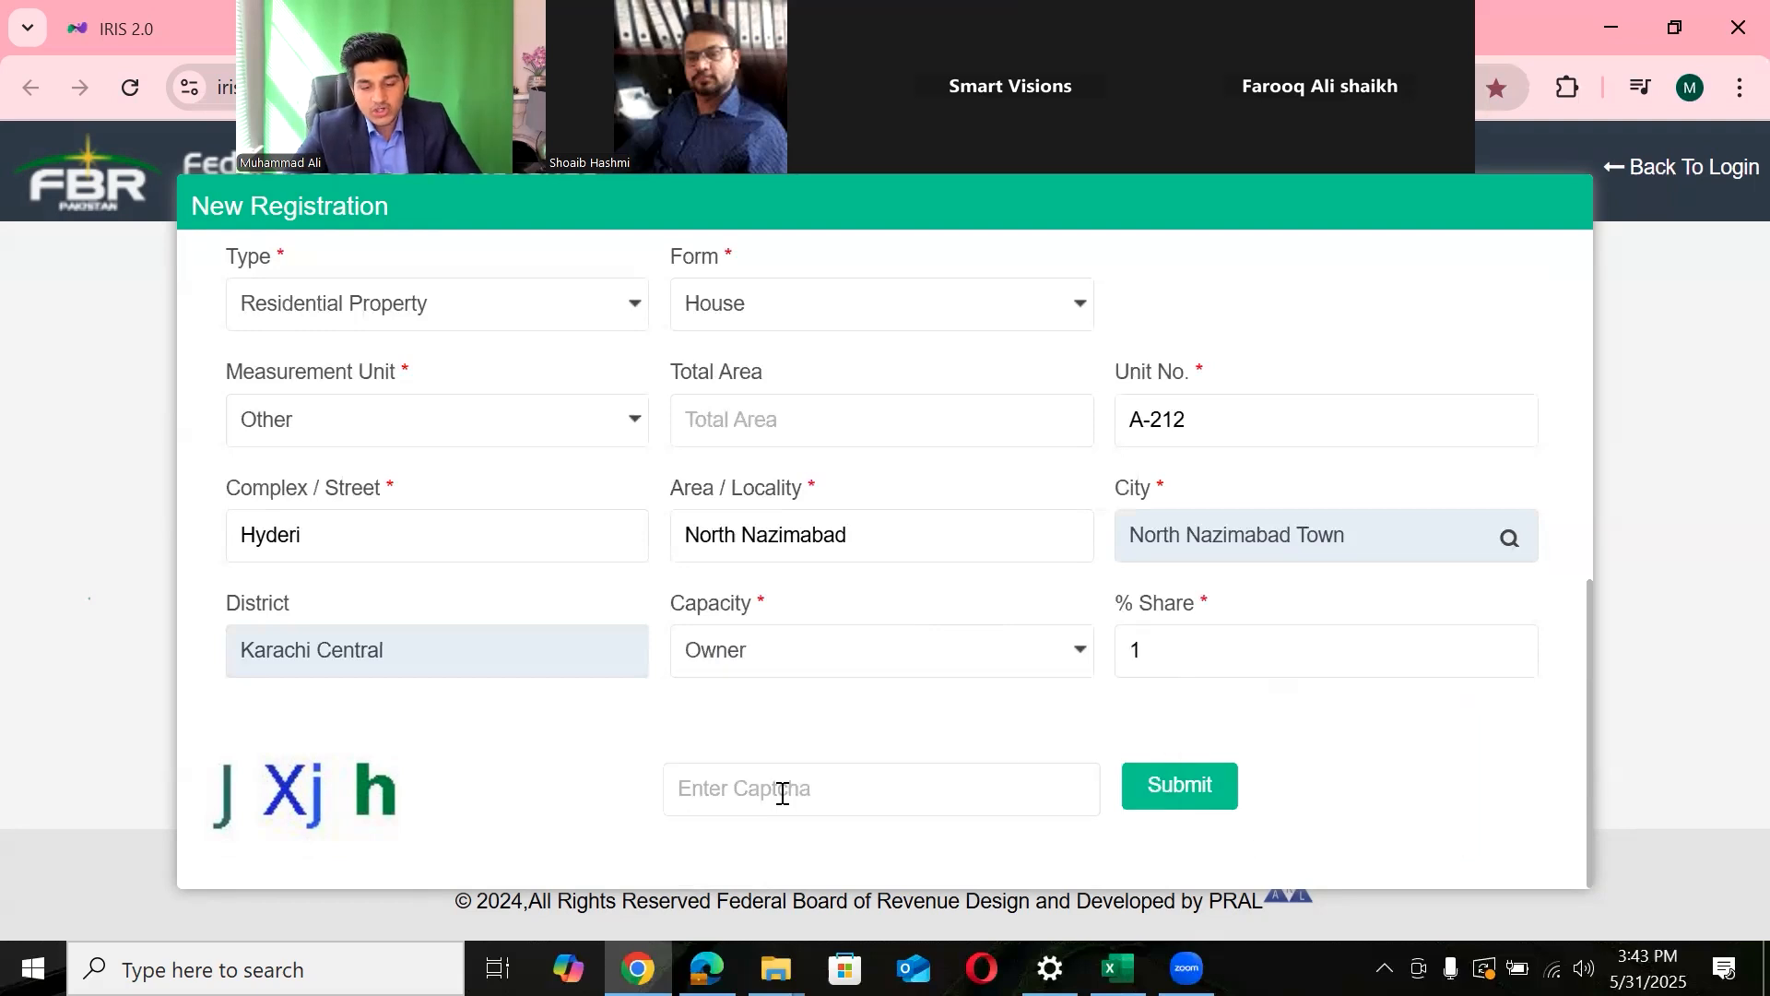
pyautogui.press('BackSpace')
pyautogui.write('100')
pyautogui.press('BackSpace')
pyautogui.press('BackSpace')
pyautogui.press('BackSpace')
pyautogui.write('1')
pyautogui.press('BackSpace')
pyautogui.write('50')
# - Restore Capacity to Benami / Lessee / Tenant and set % Share to 1
pyautogui.click(982, 665)
pyautogui.click(765, 747)
pyautogui.doubleClick(1189, 660)
pyautogui.write('1')
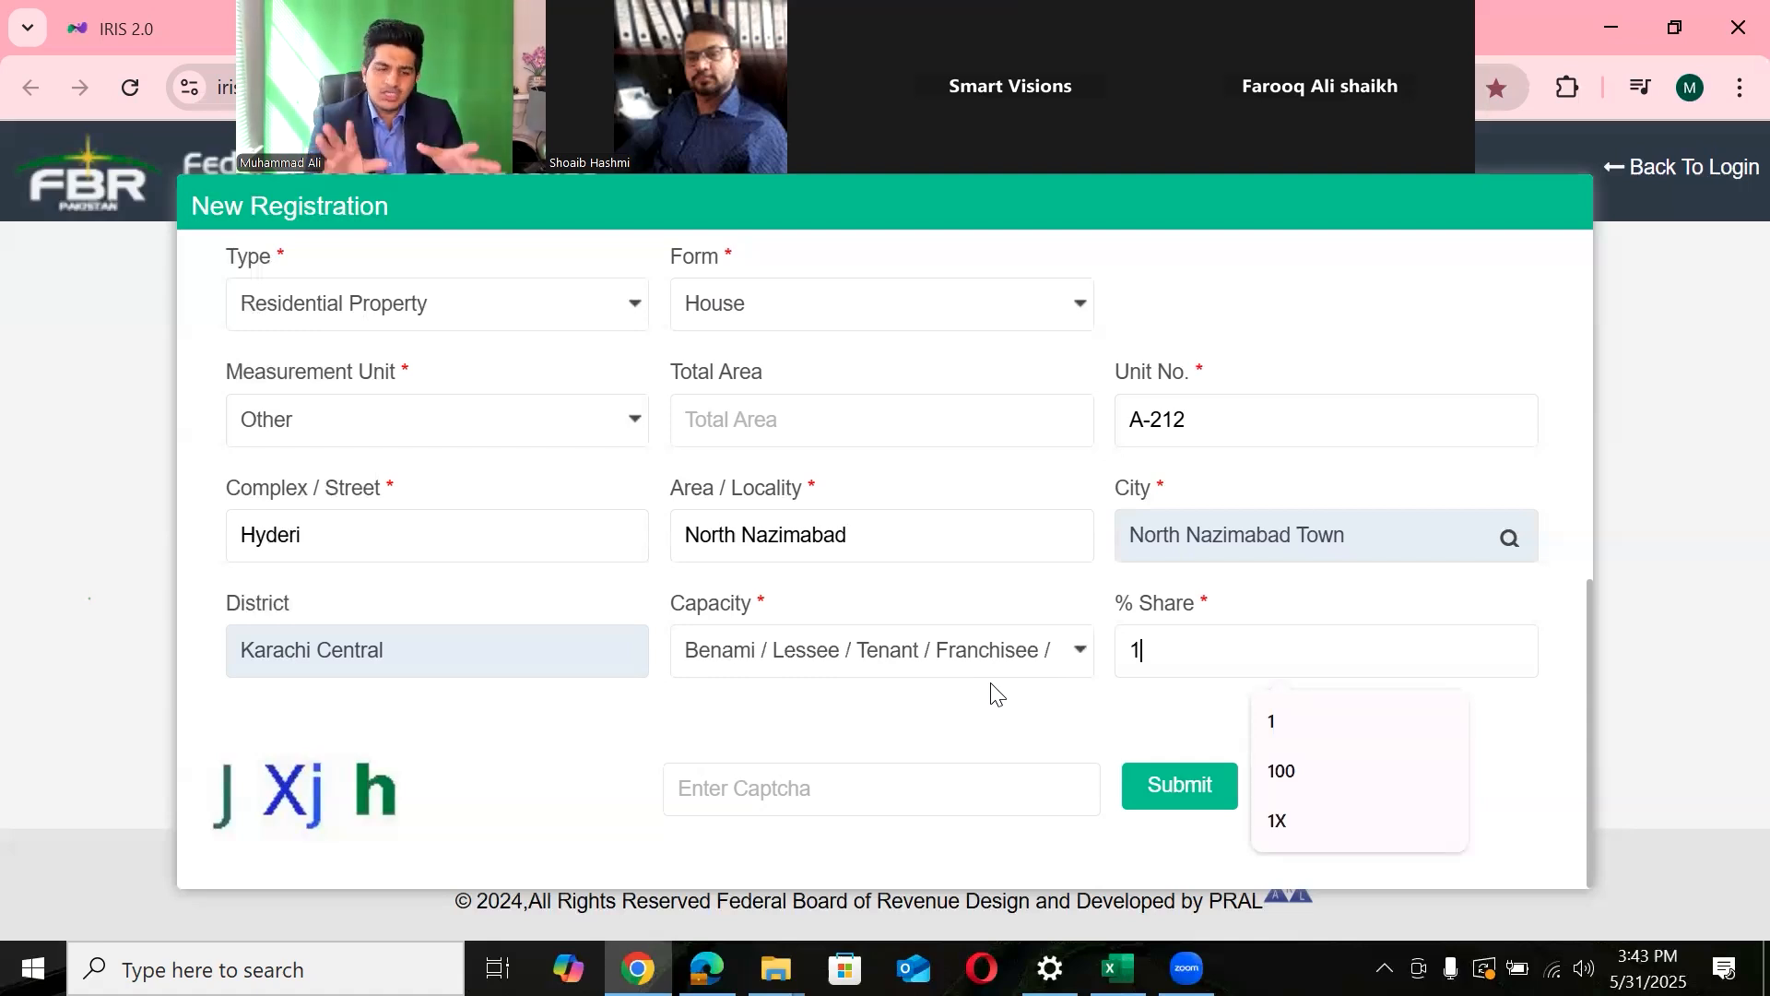
pyautogui.click(825, 798)
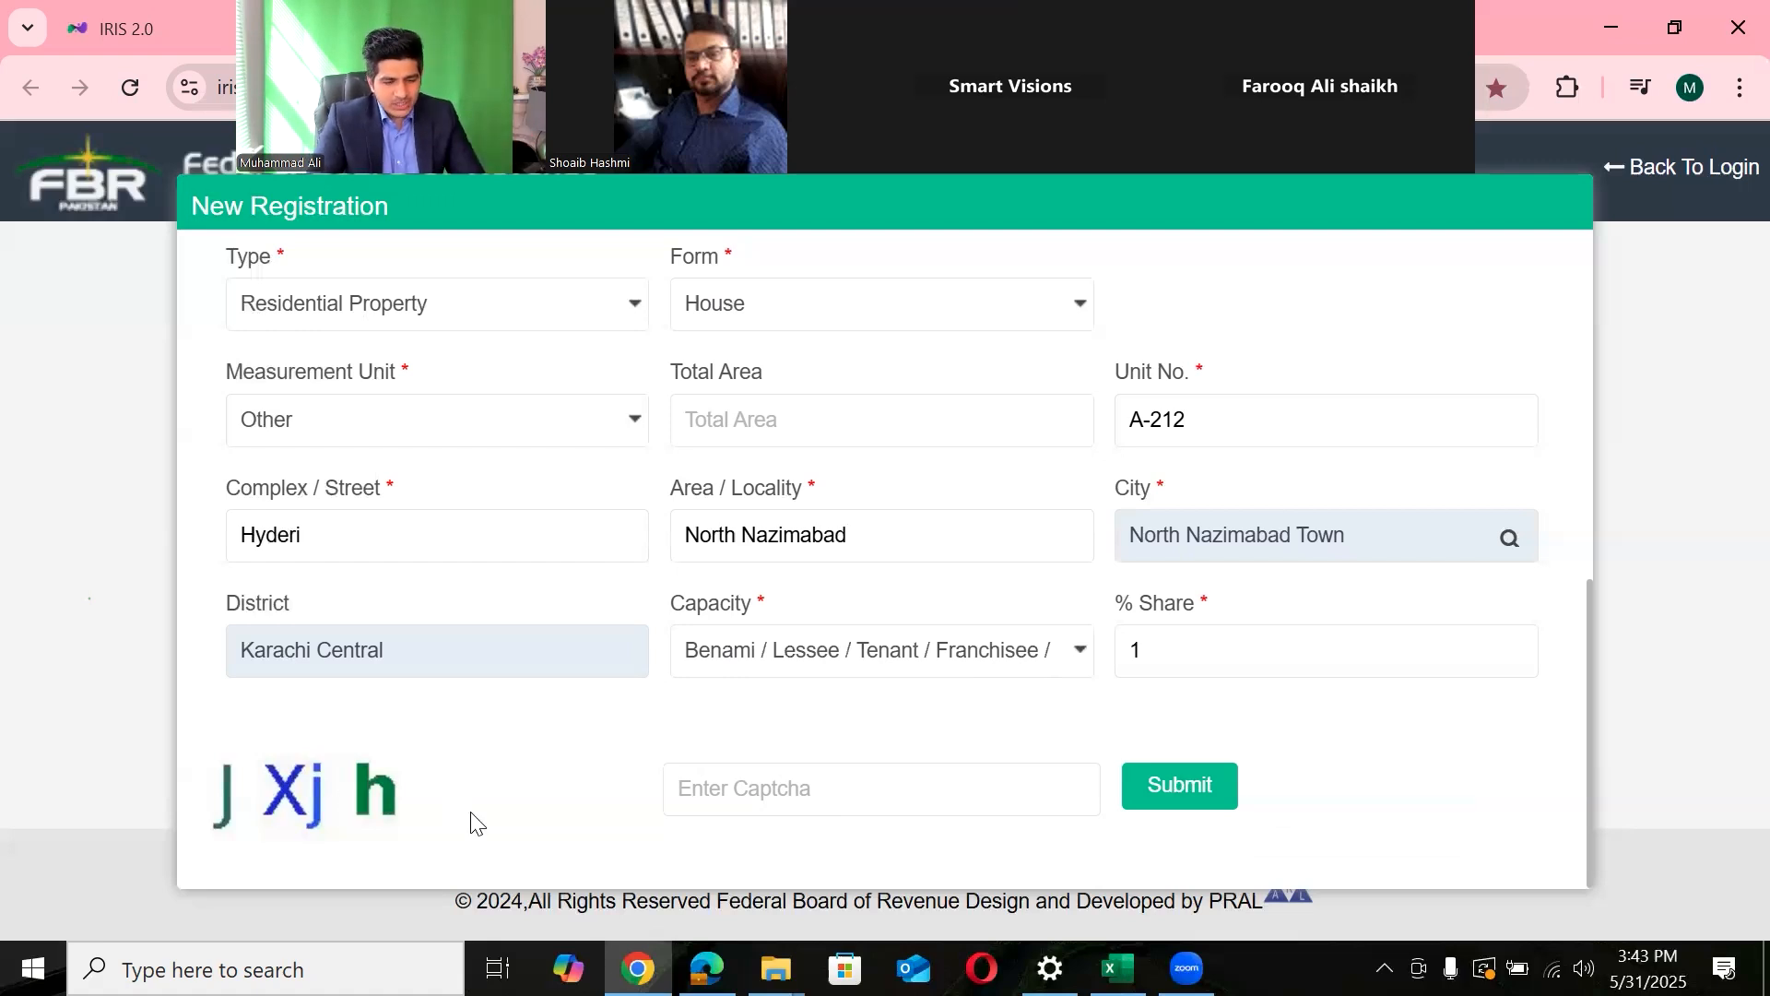
# - Enter captcha JXjh, submit the form, and highlight the returned email address error
pyautogui.write('jX')
pyautogui.press('BackSpace')
pyautogui.press('BackSpace')
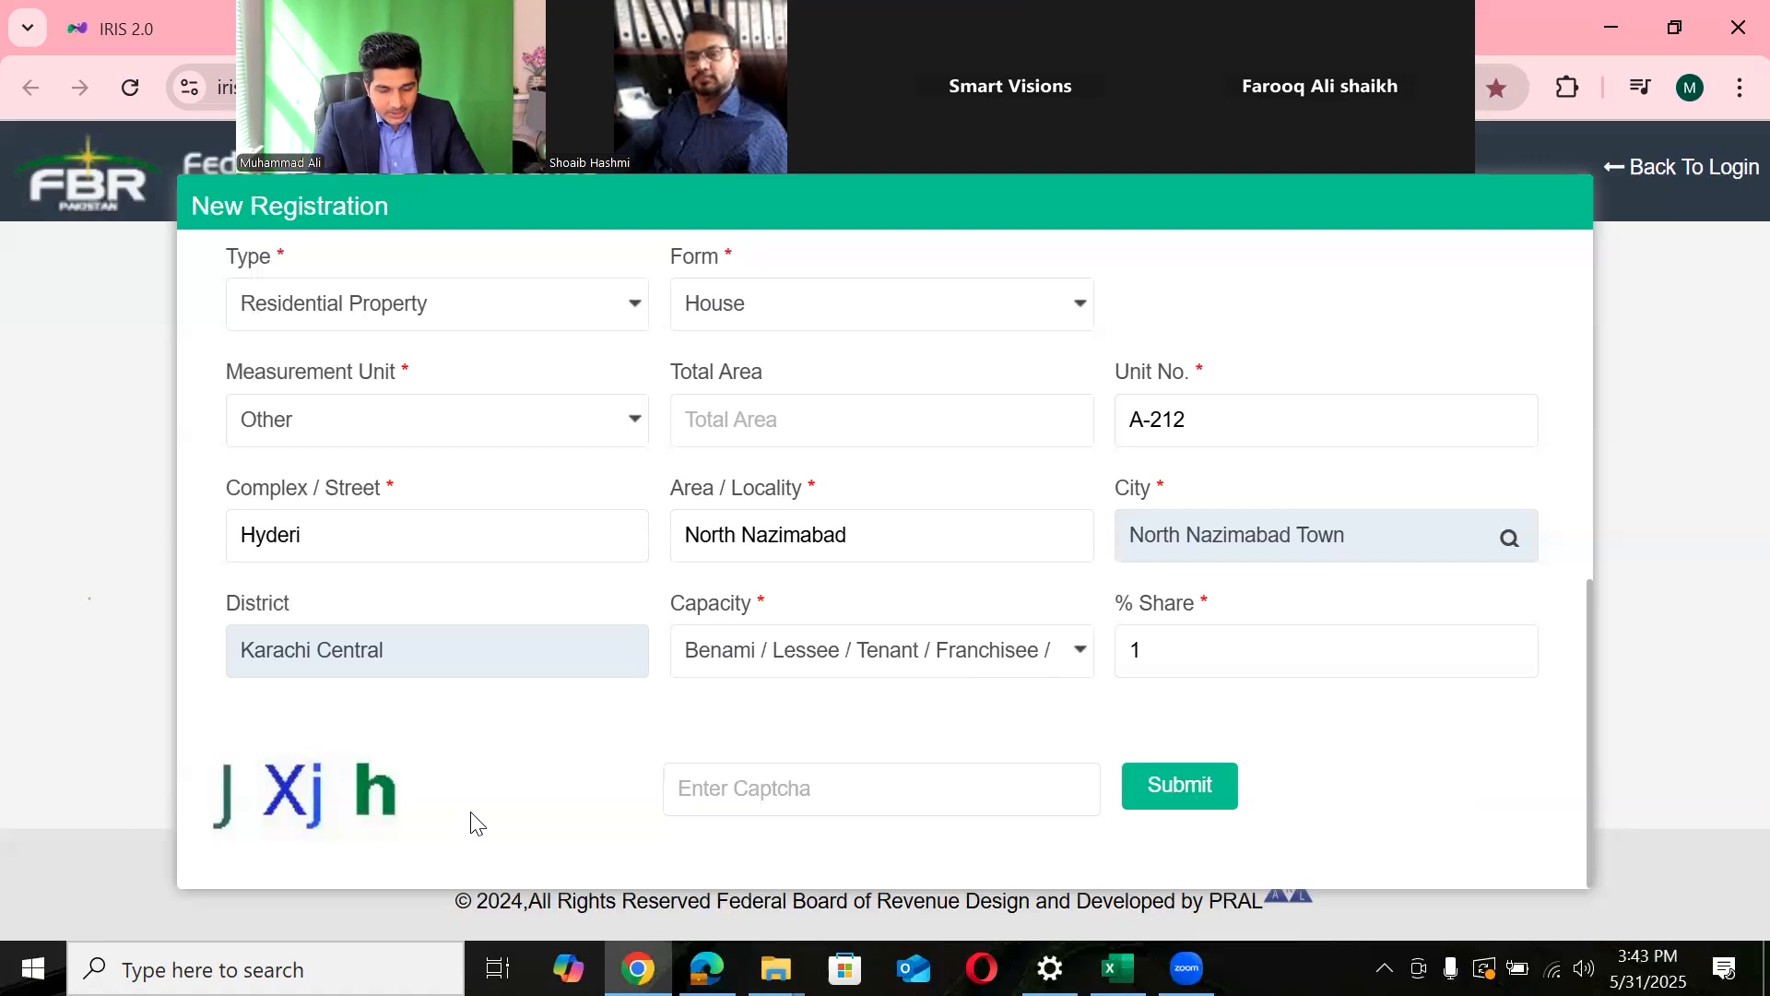
pyautogui.write('JXj')
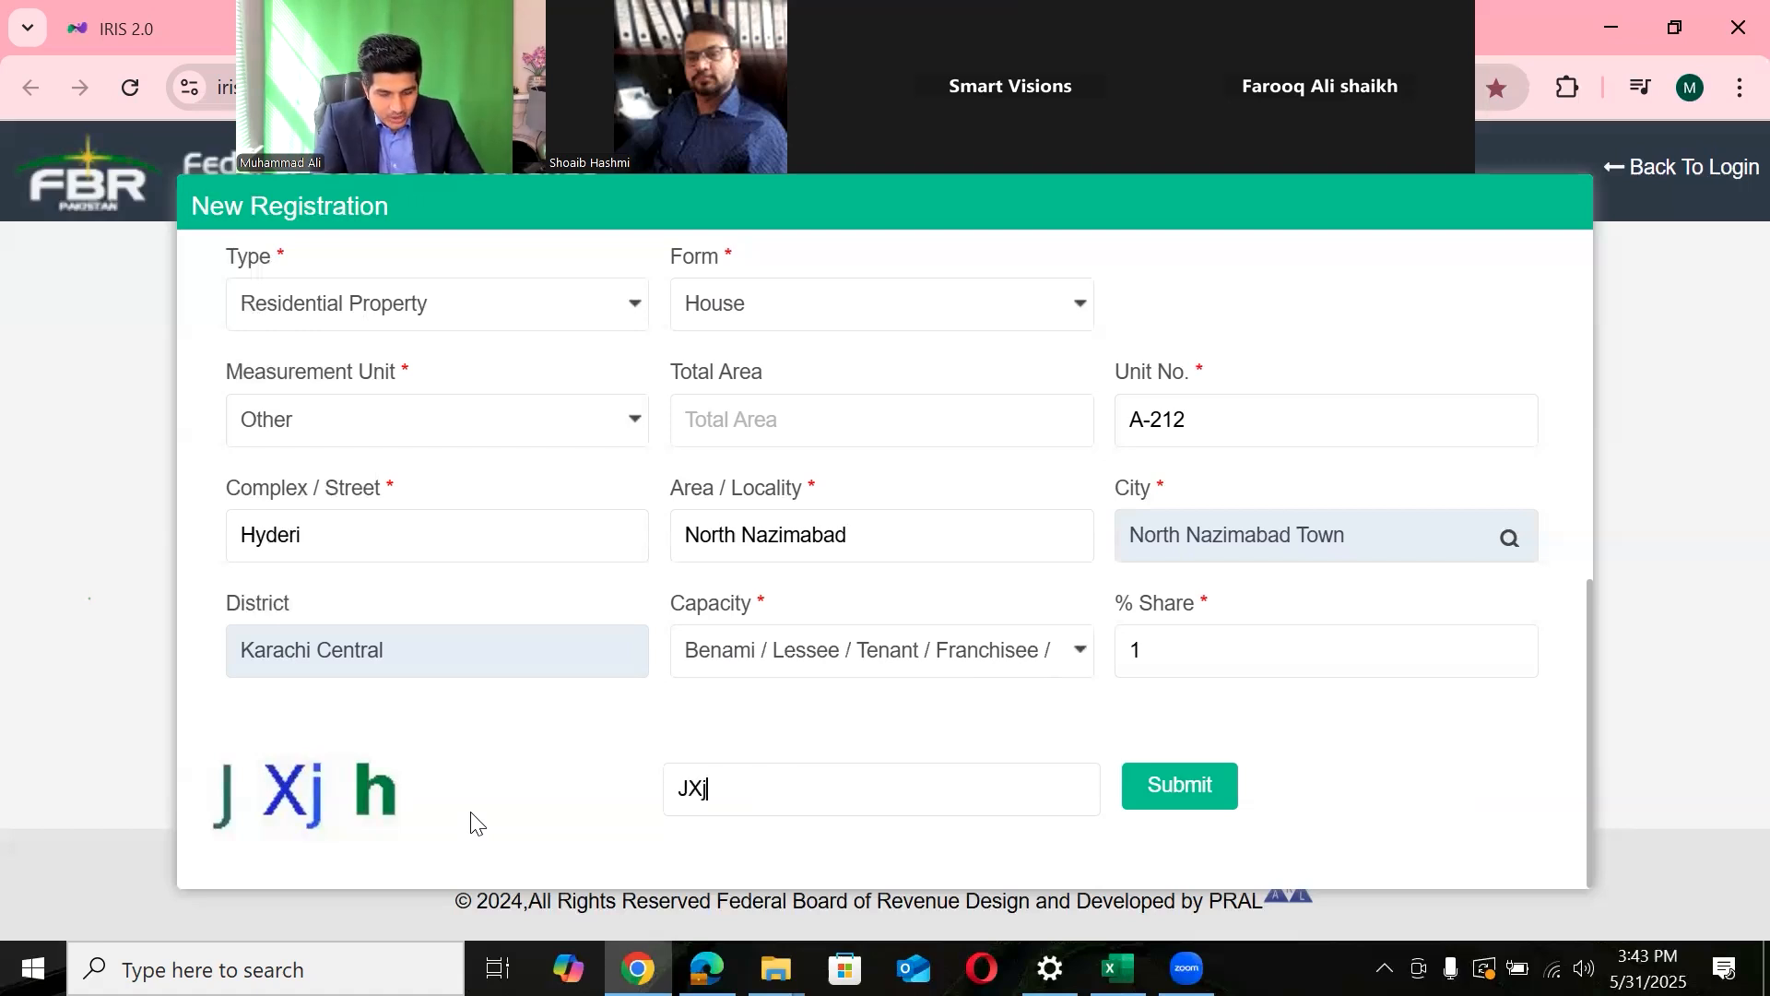
pyautogui.write('h')
pyautogui.click(1177, 779)
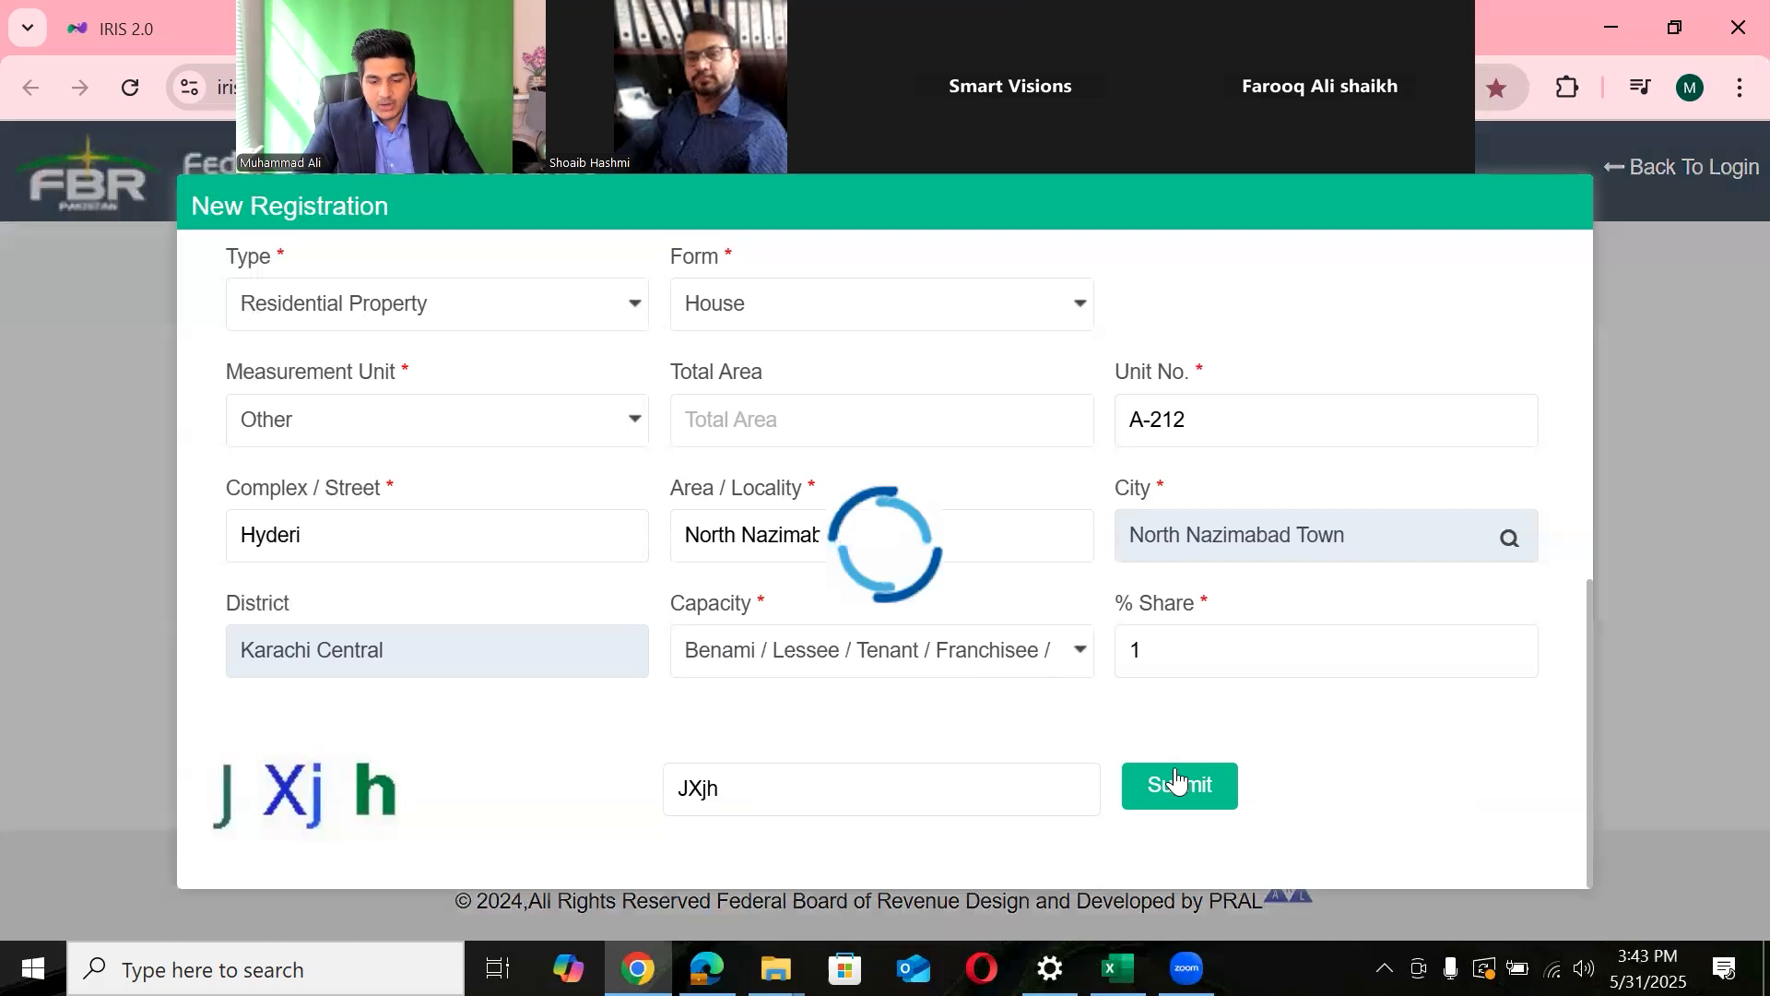
pyautogui.moveTo(1302, 848); pyautogui.dragTo(1577, 868)
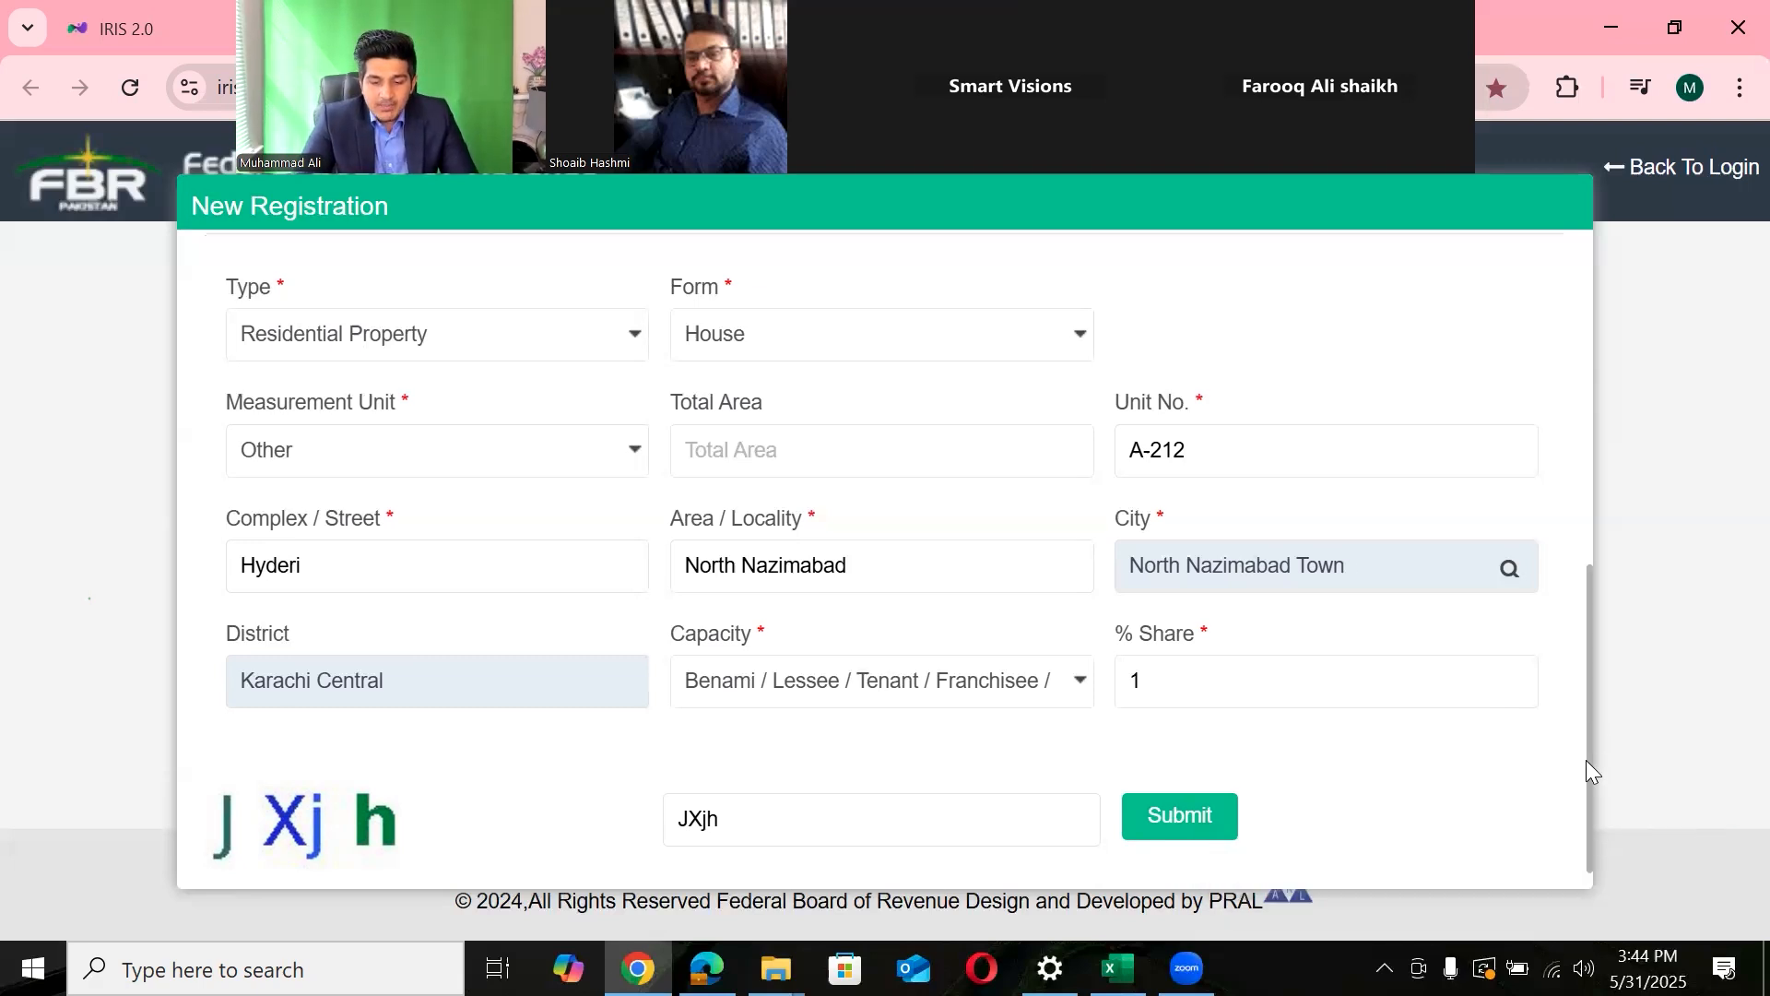
pyautogui.scroll(-1, 1586, 761)
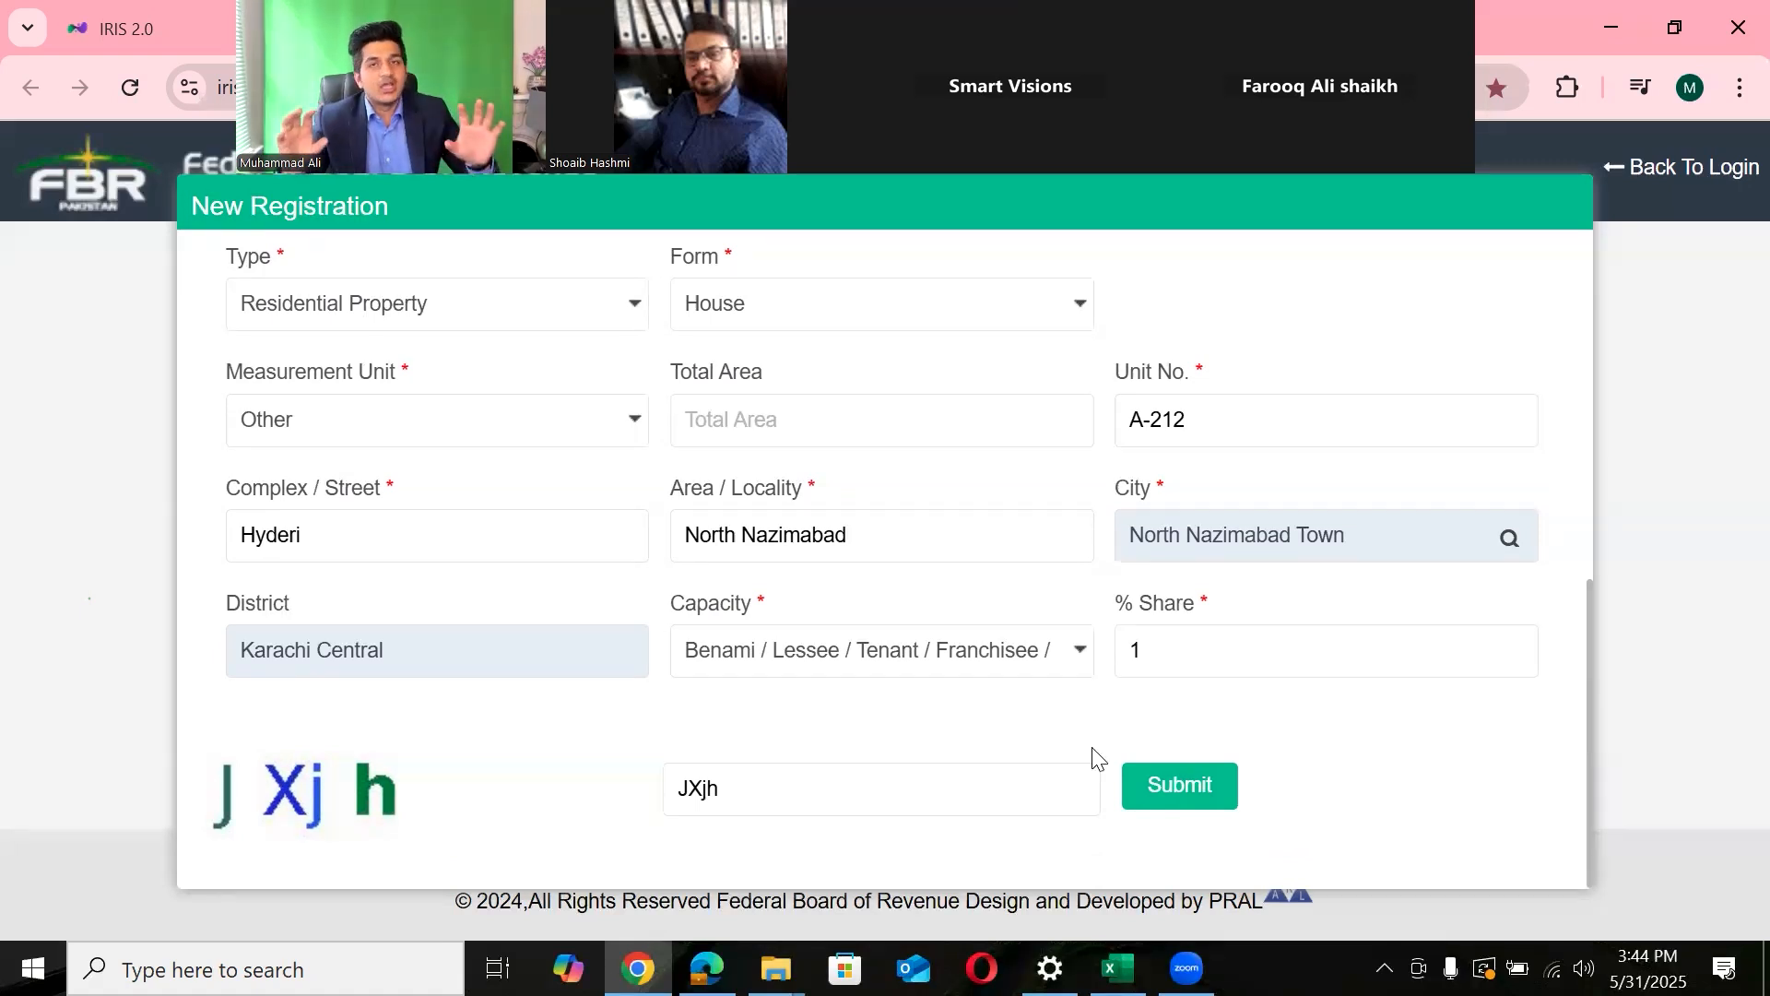
# - Switch to Registration Process.pdf in Edge and scroll to the Codes & Registration Email page
pyautogui.hotkey('alt', 'Tab')
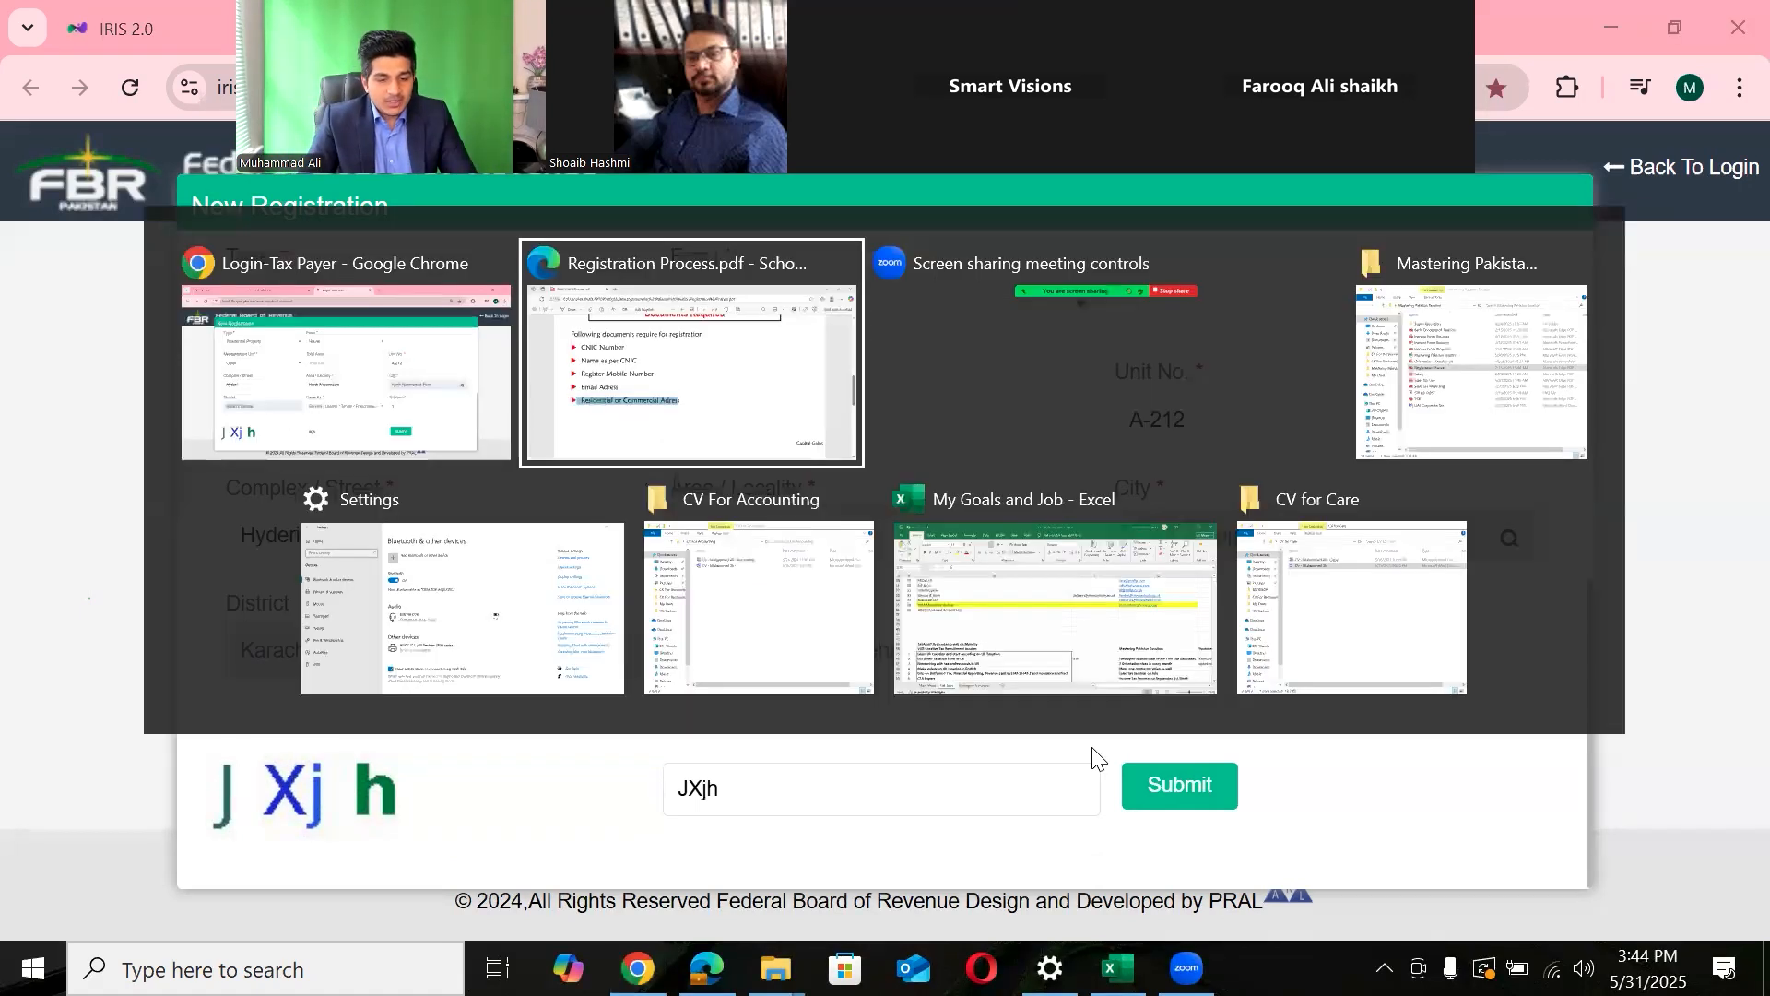
pyautogui.scroll(-4, 1095, 751)
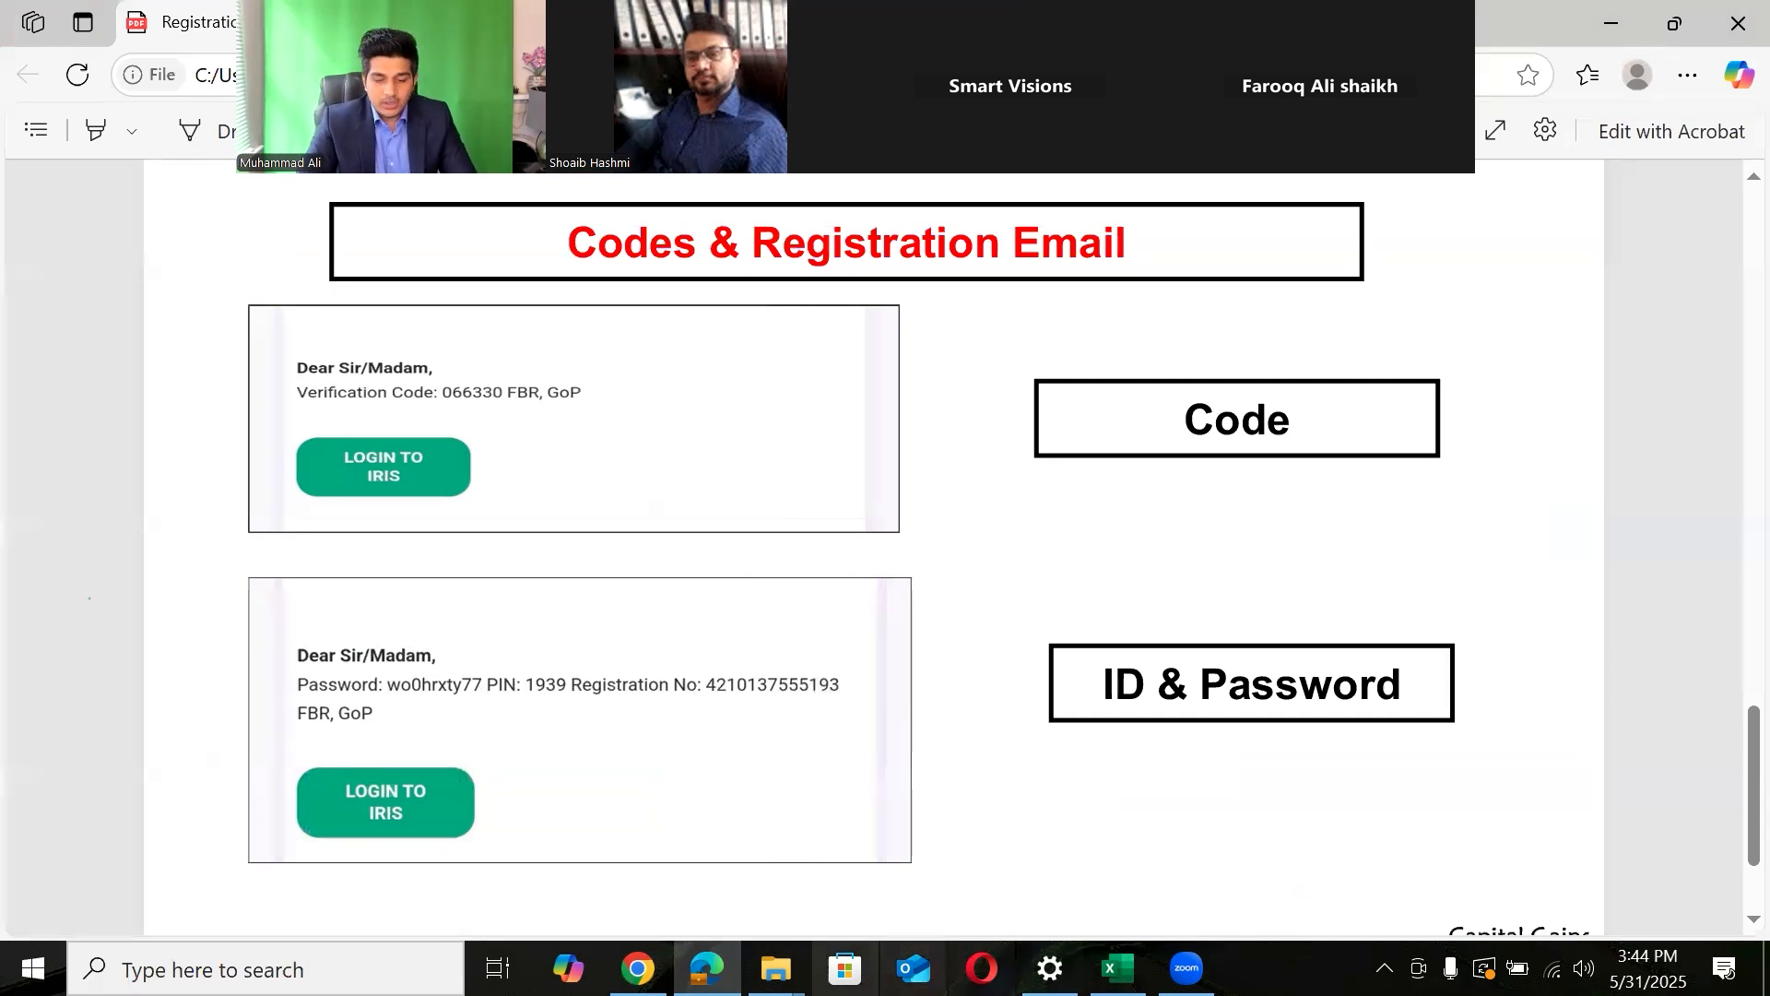
pyautogui.click(880, 865)
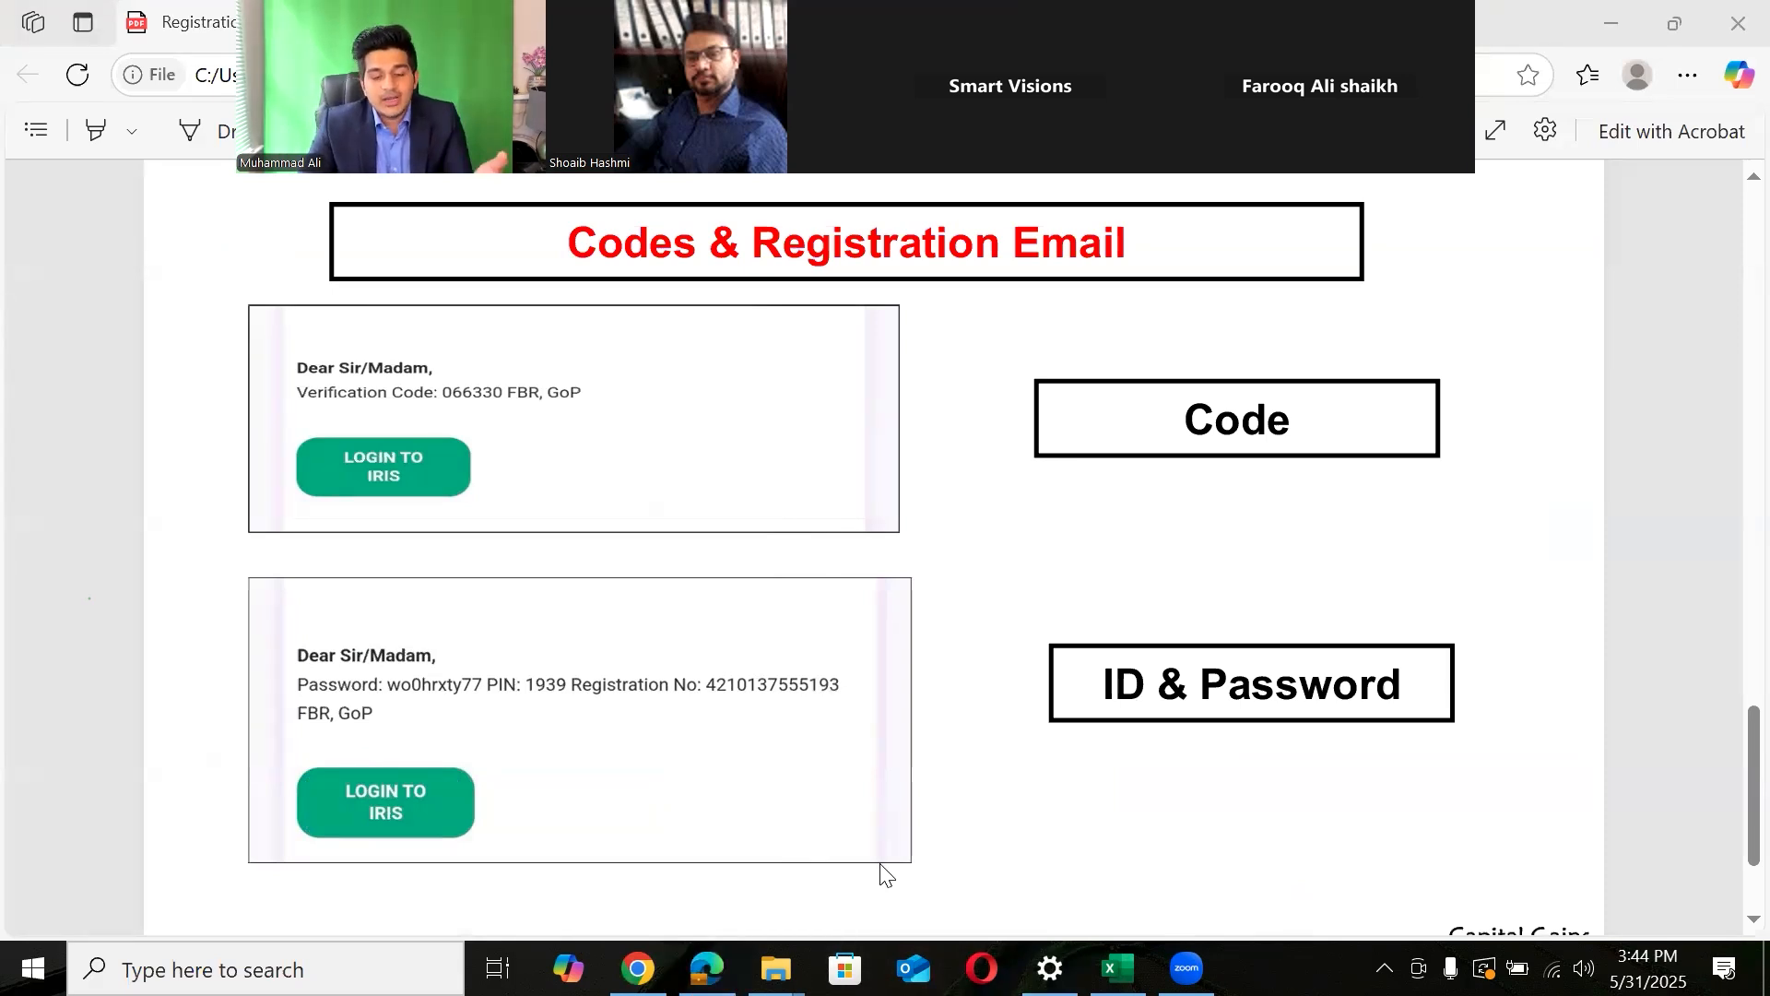
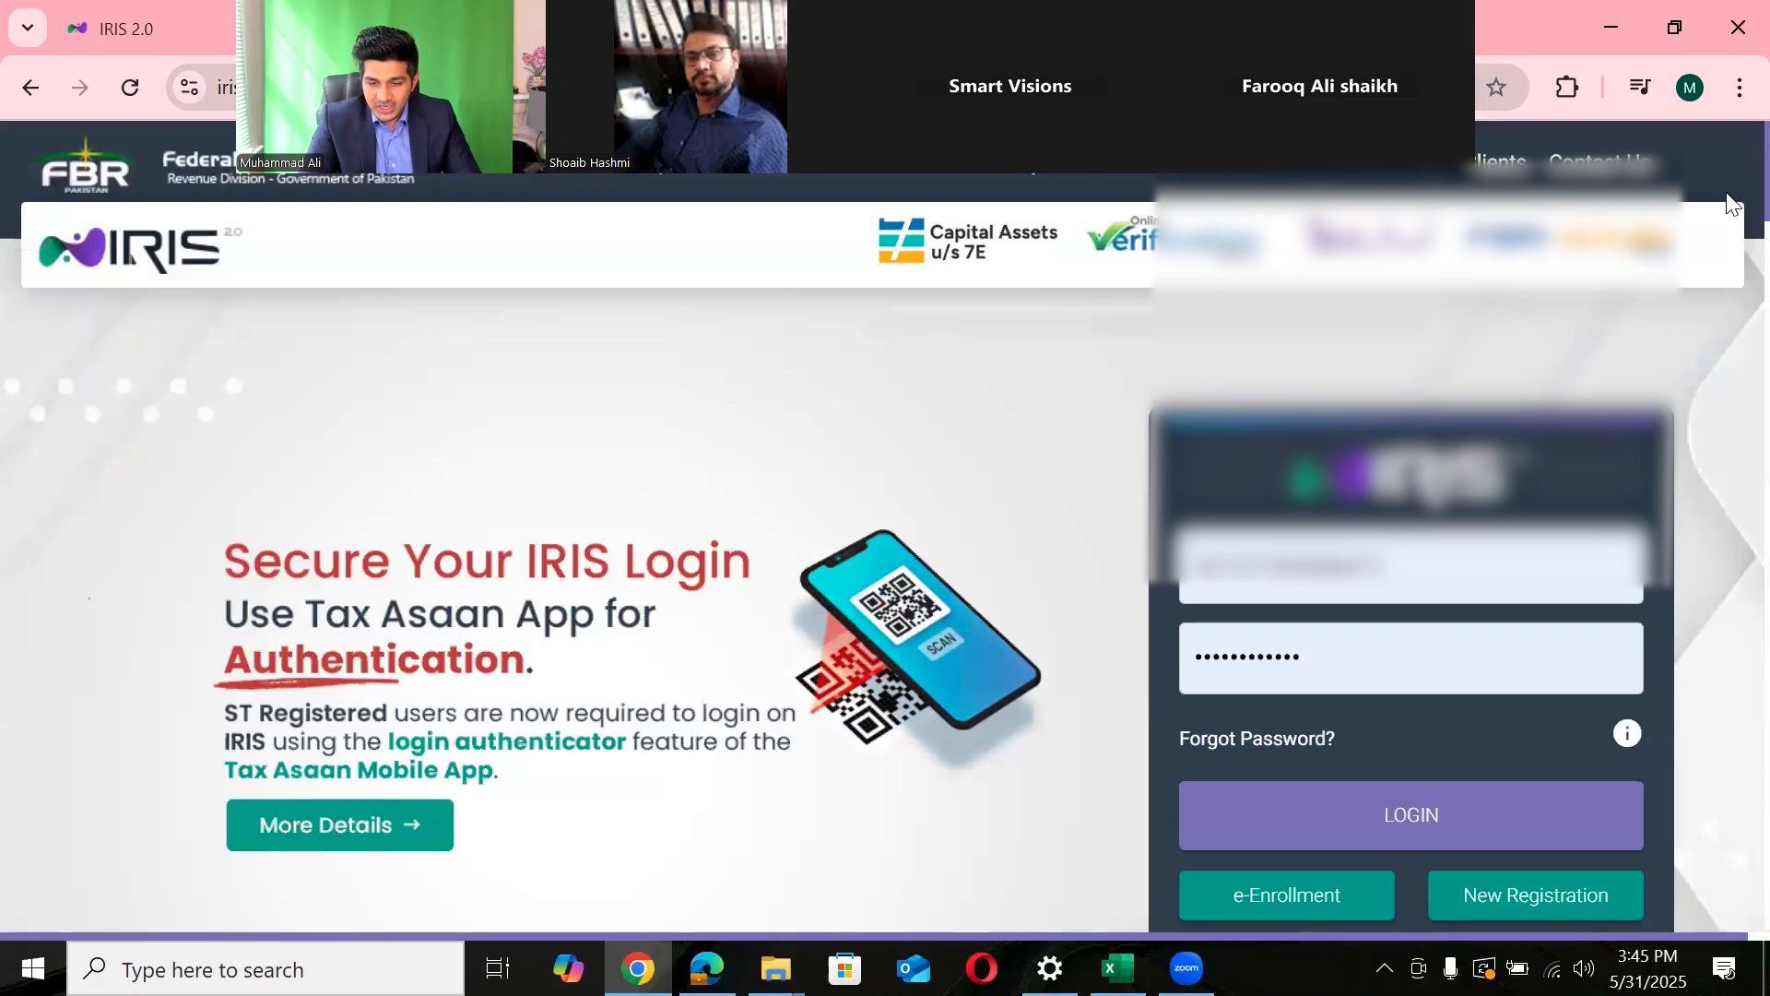
# - Open the e-Enrollment form and enter the applicant's CNIC number in the CNIC field
pyautogui.click(1294, 578)
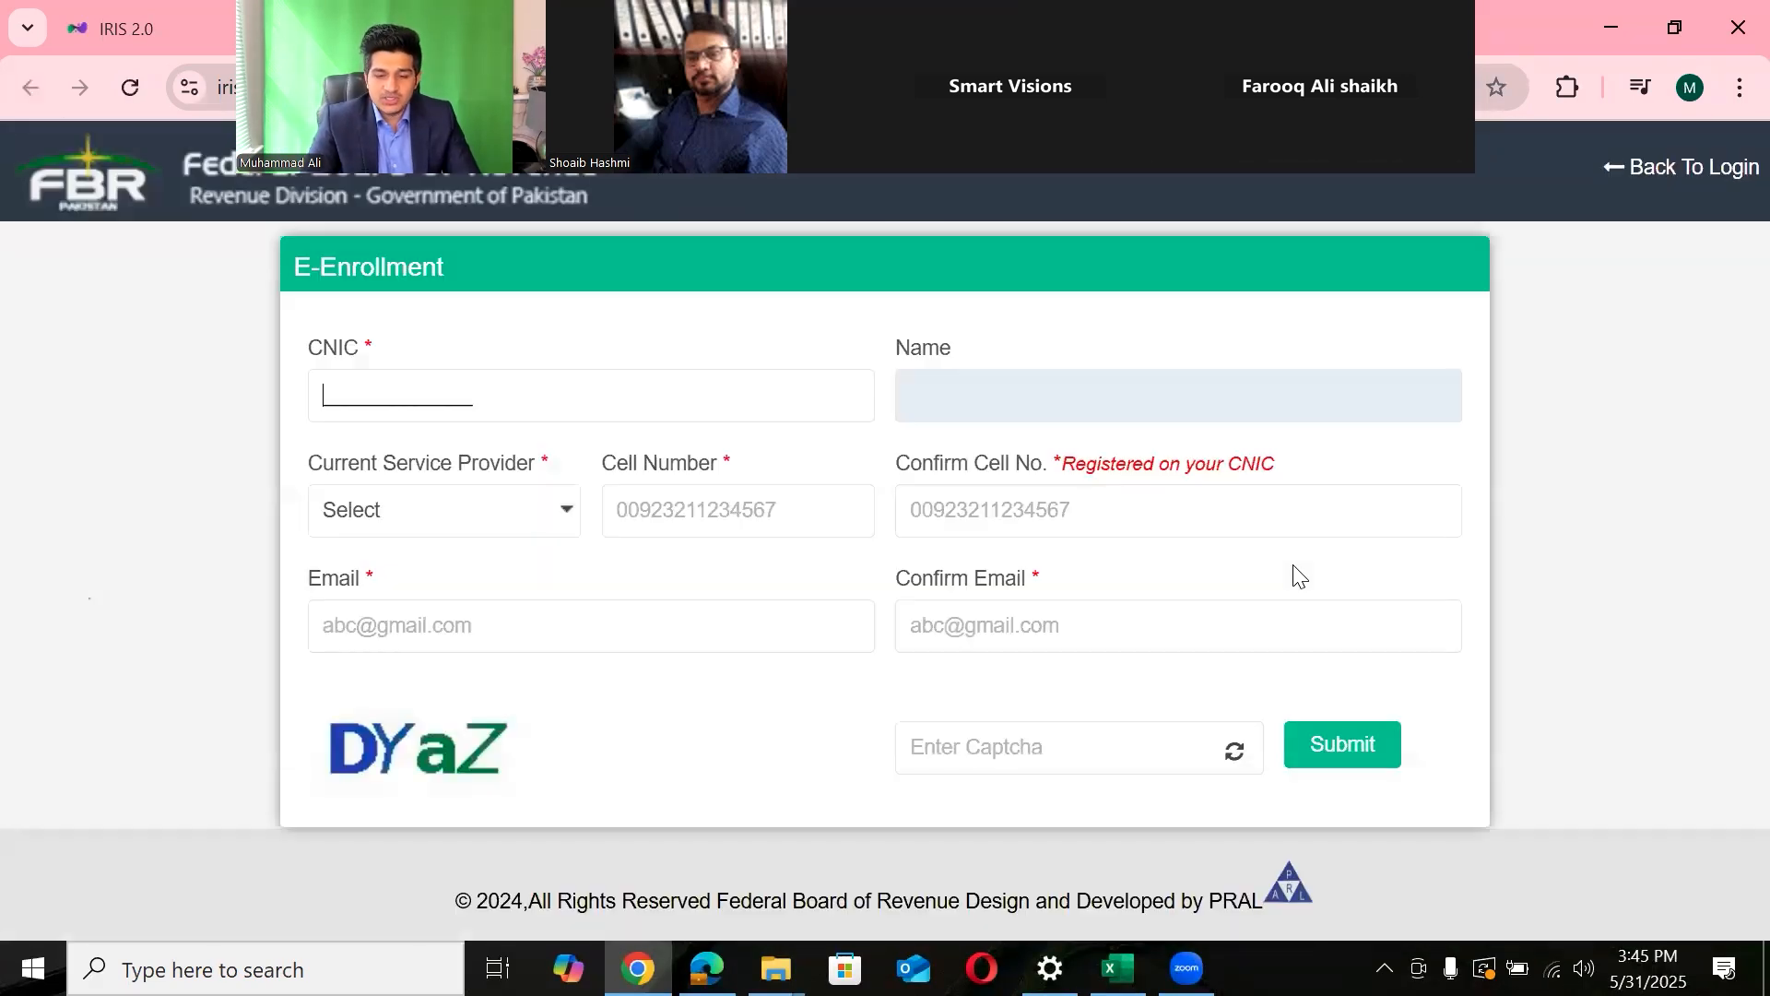
pyautogui.click(482, 394)
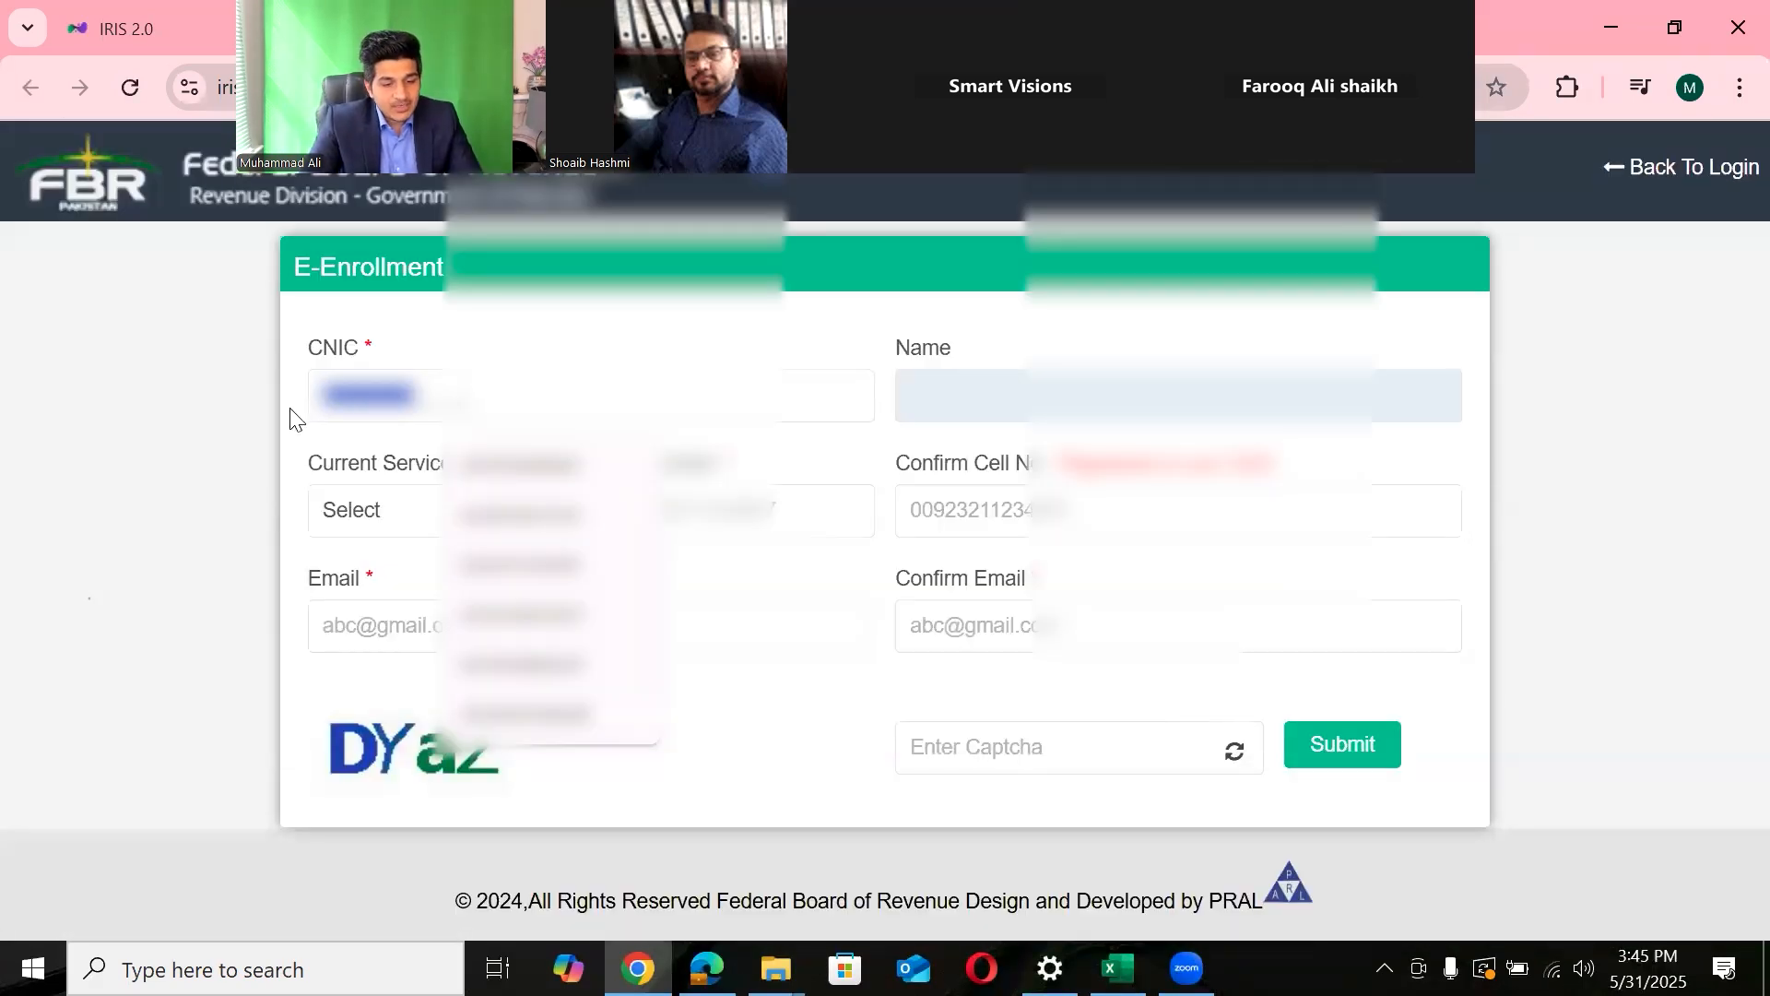
pyautogui.click(959, 389)
pyautogui.click(479, 403)
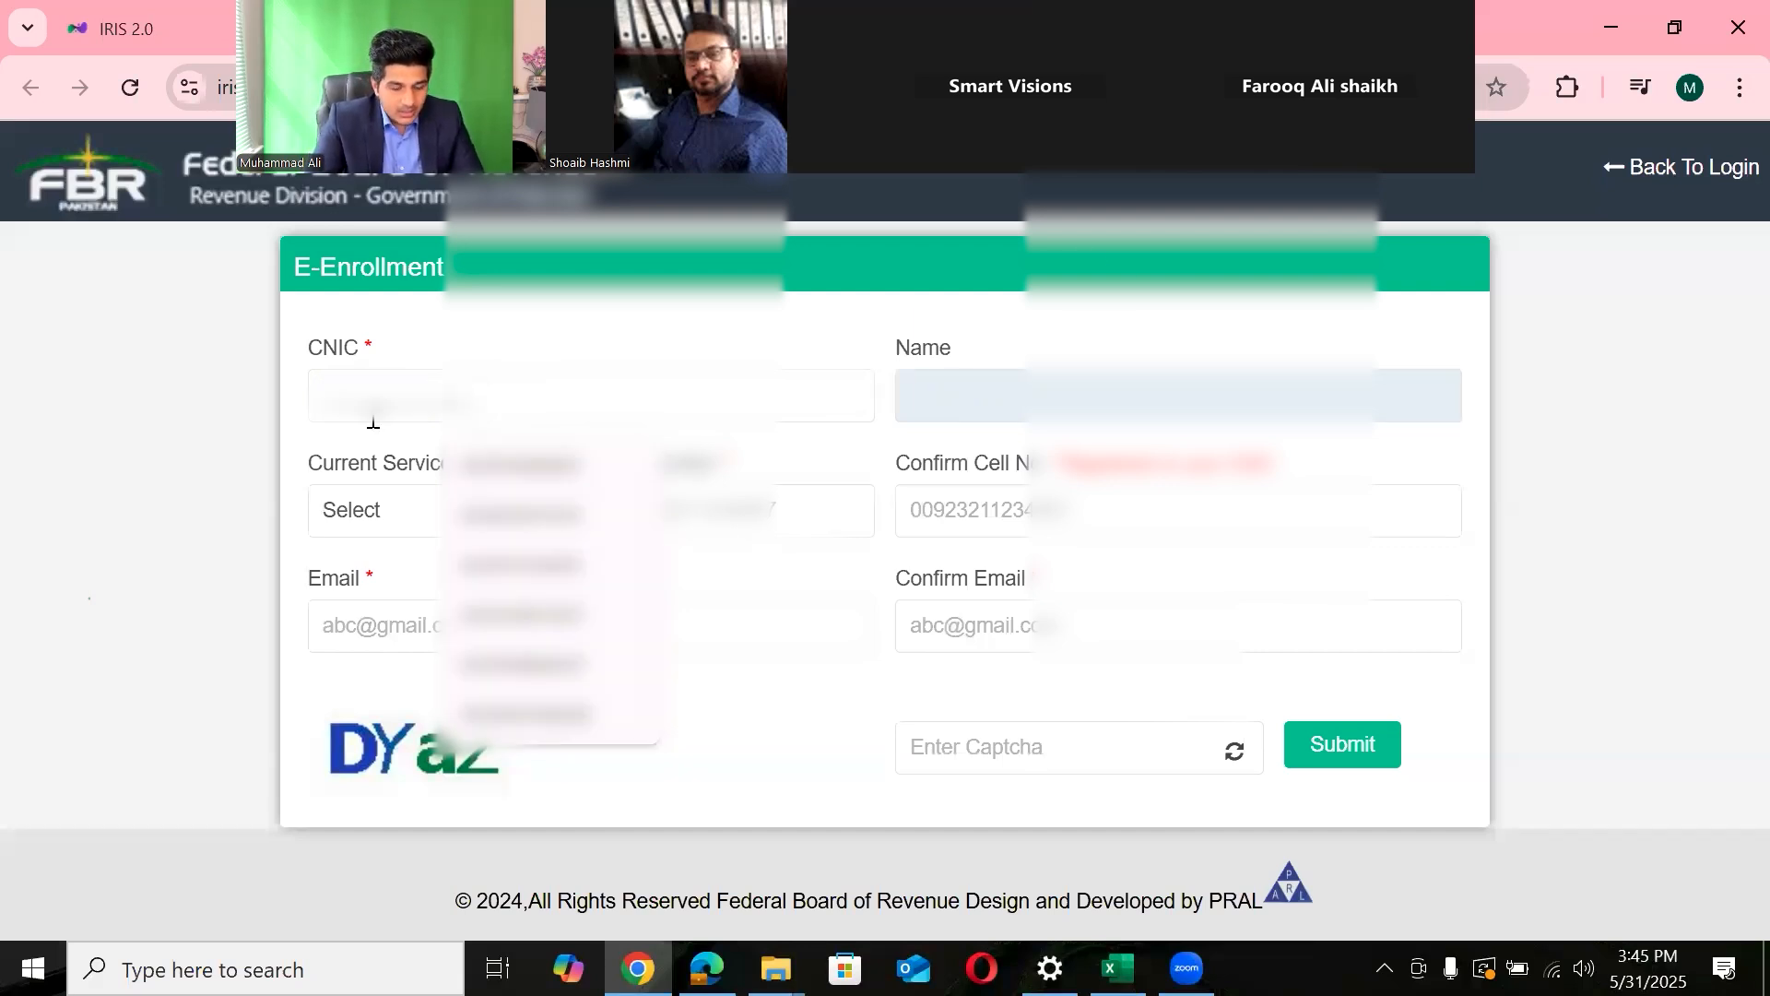
pyautogui.write('*****')
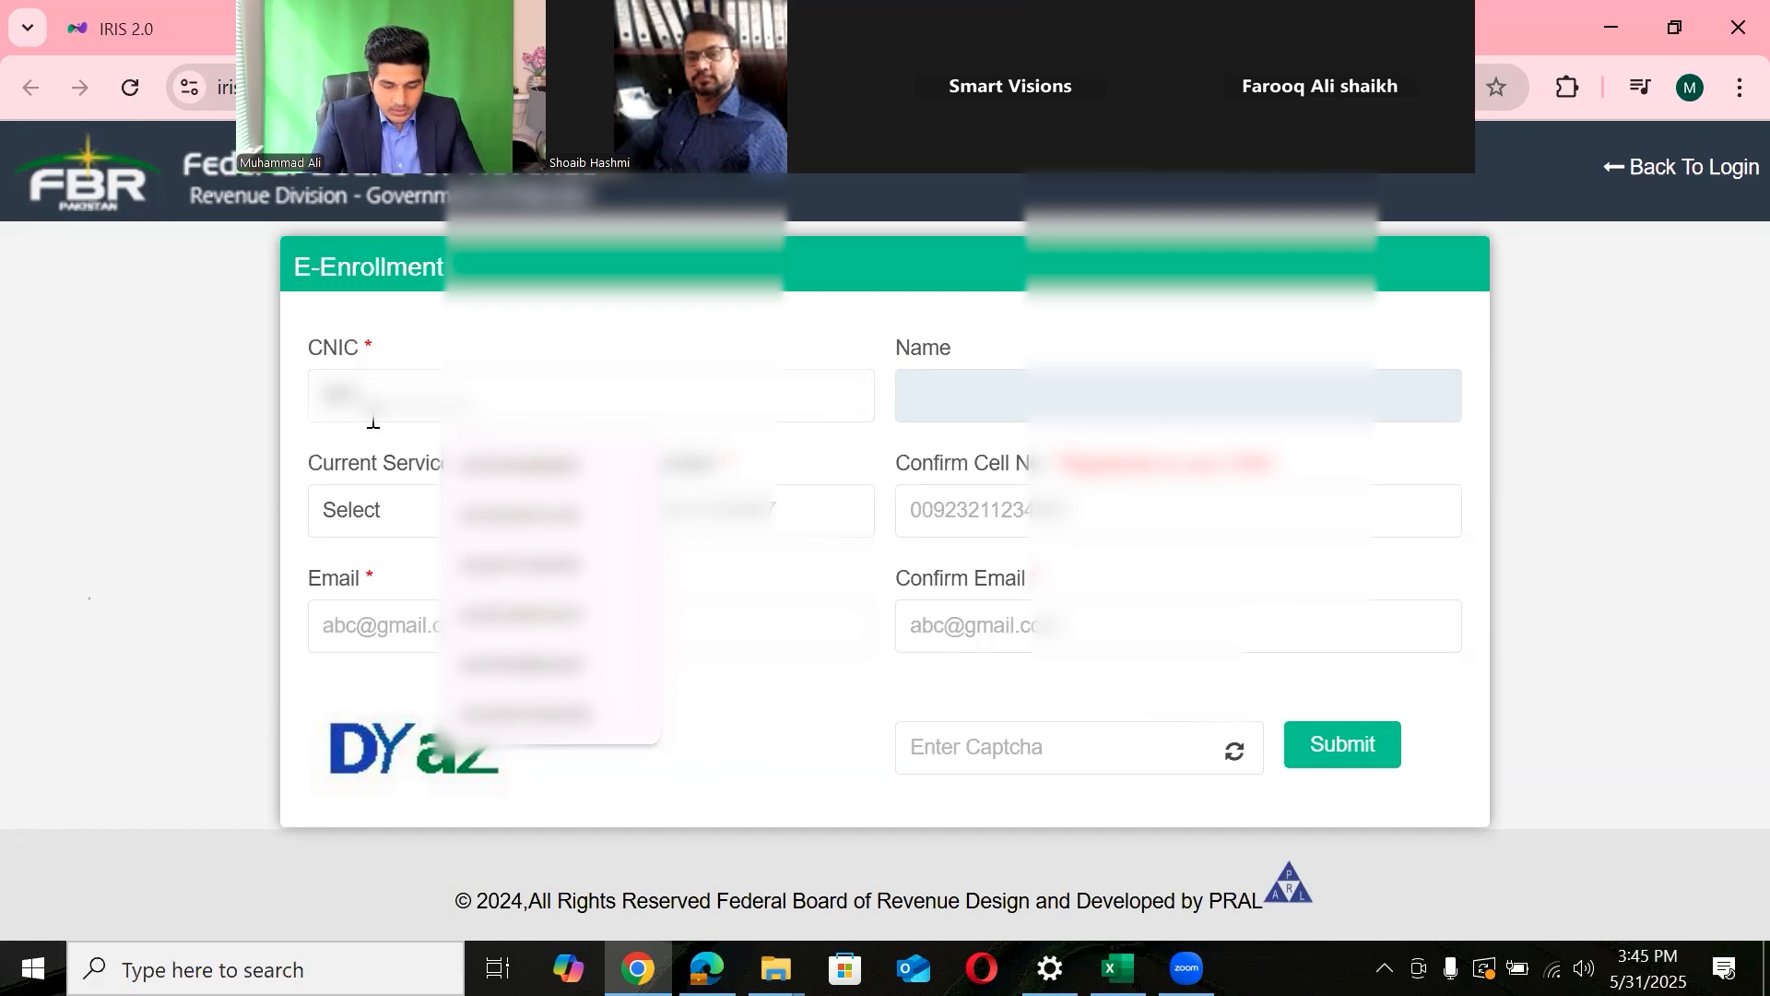
pyautogui.write('********')
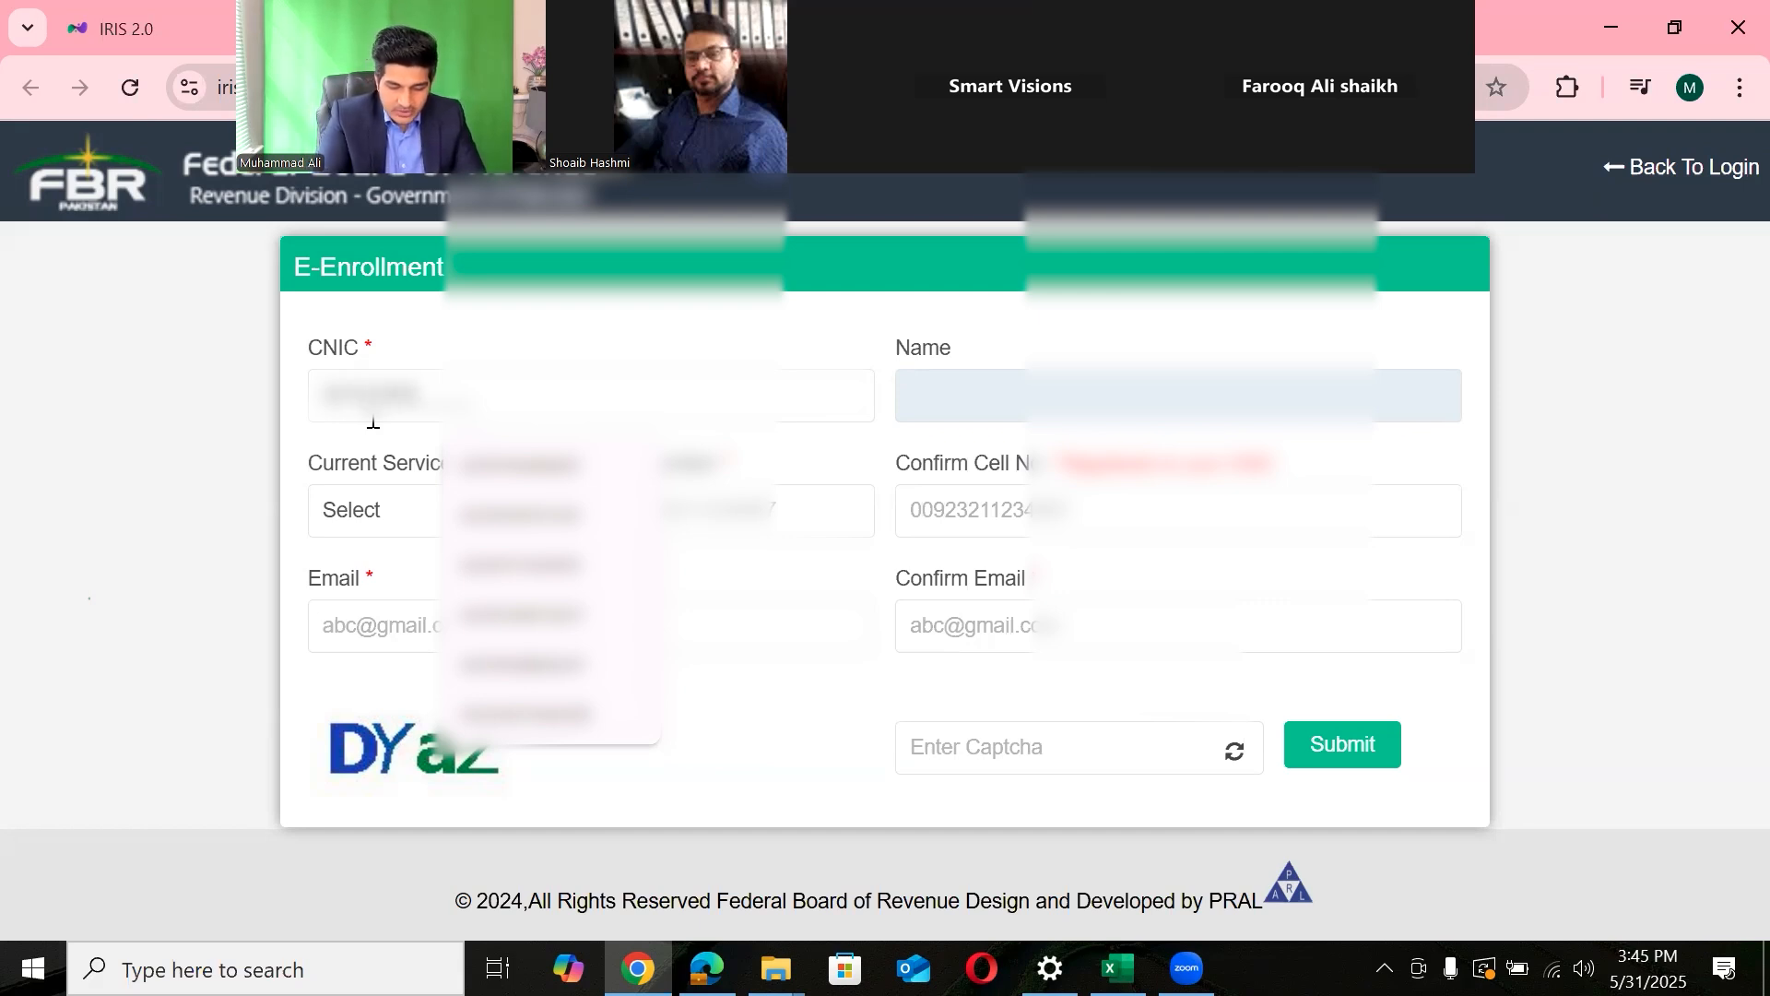
pyautogui.write('*')
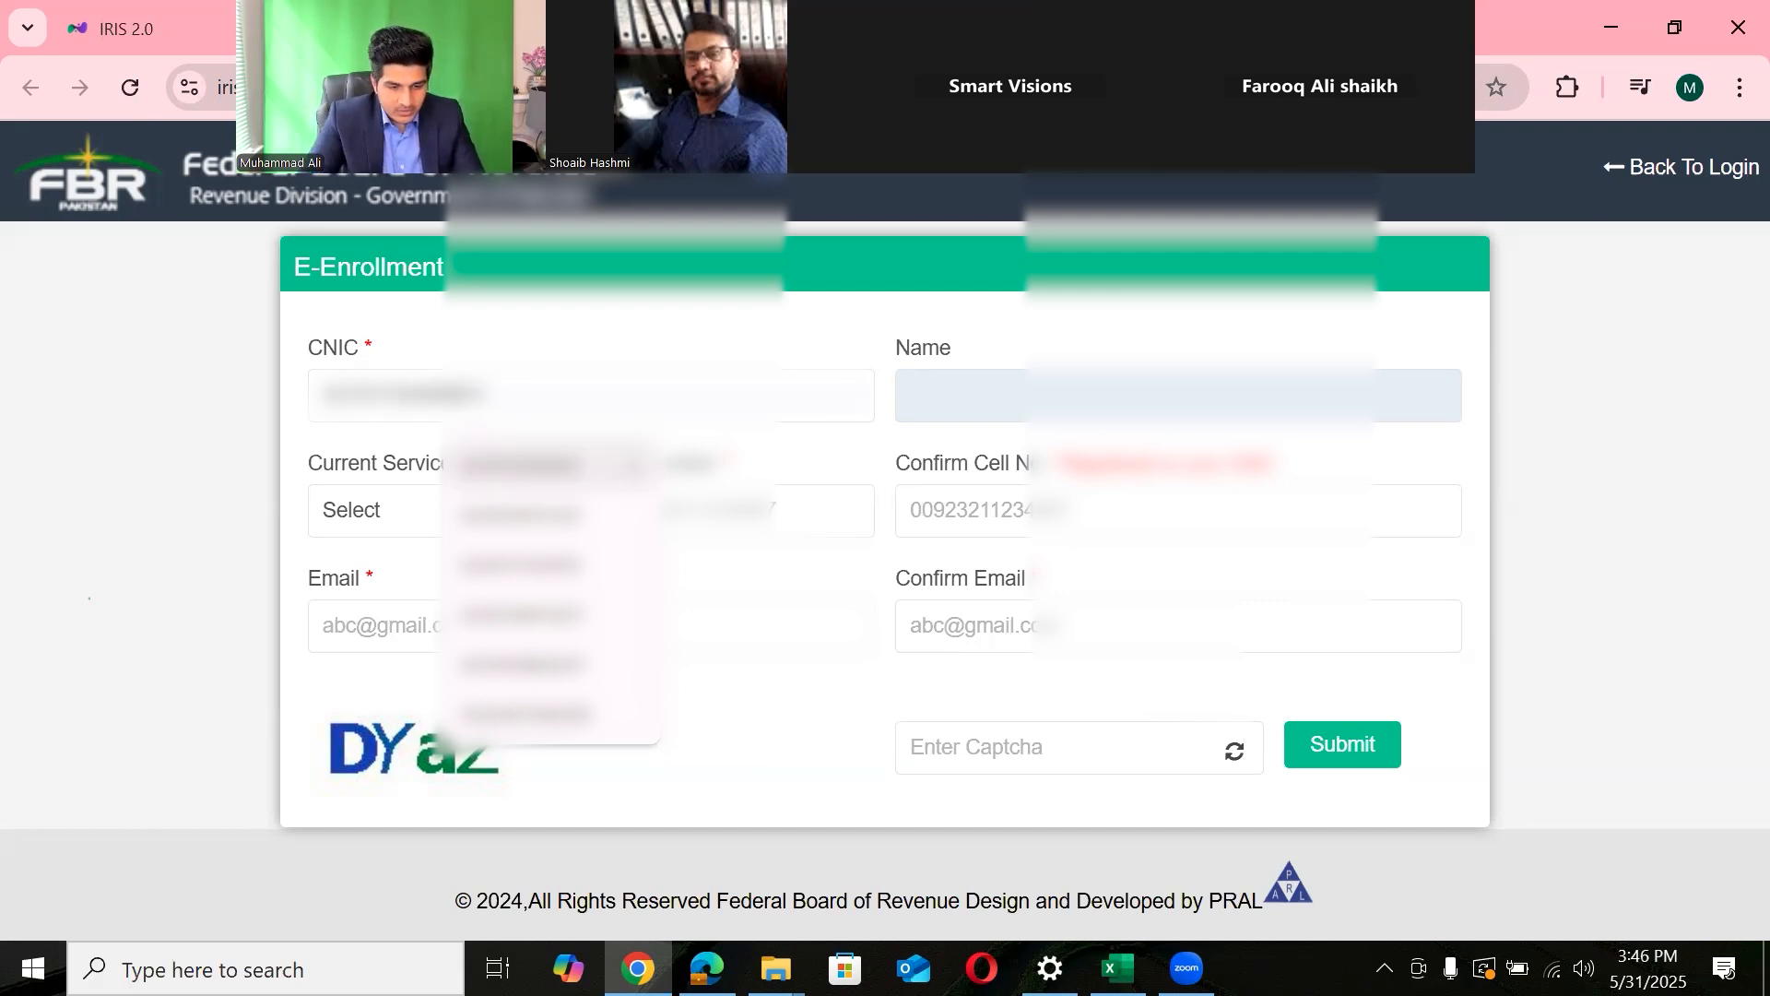
# - Highlight the entered CNIC on the form, then submit the enrollment form
pyautogui.doubleClick(678, 383)
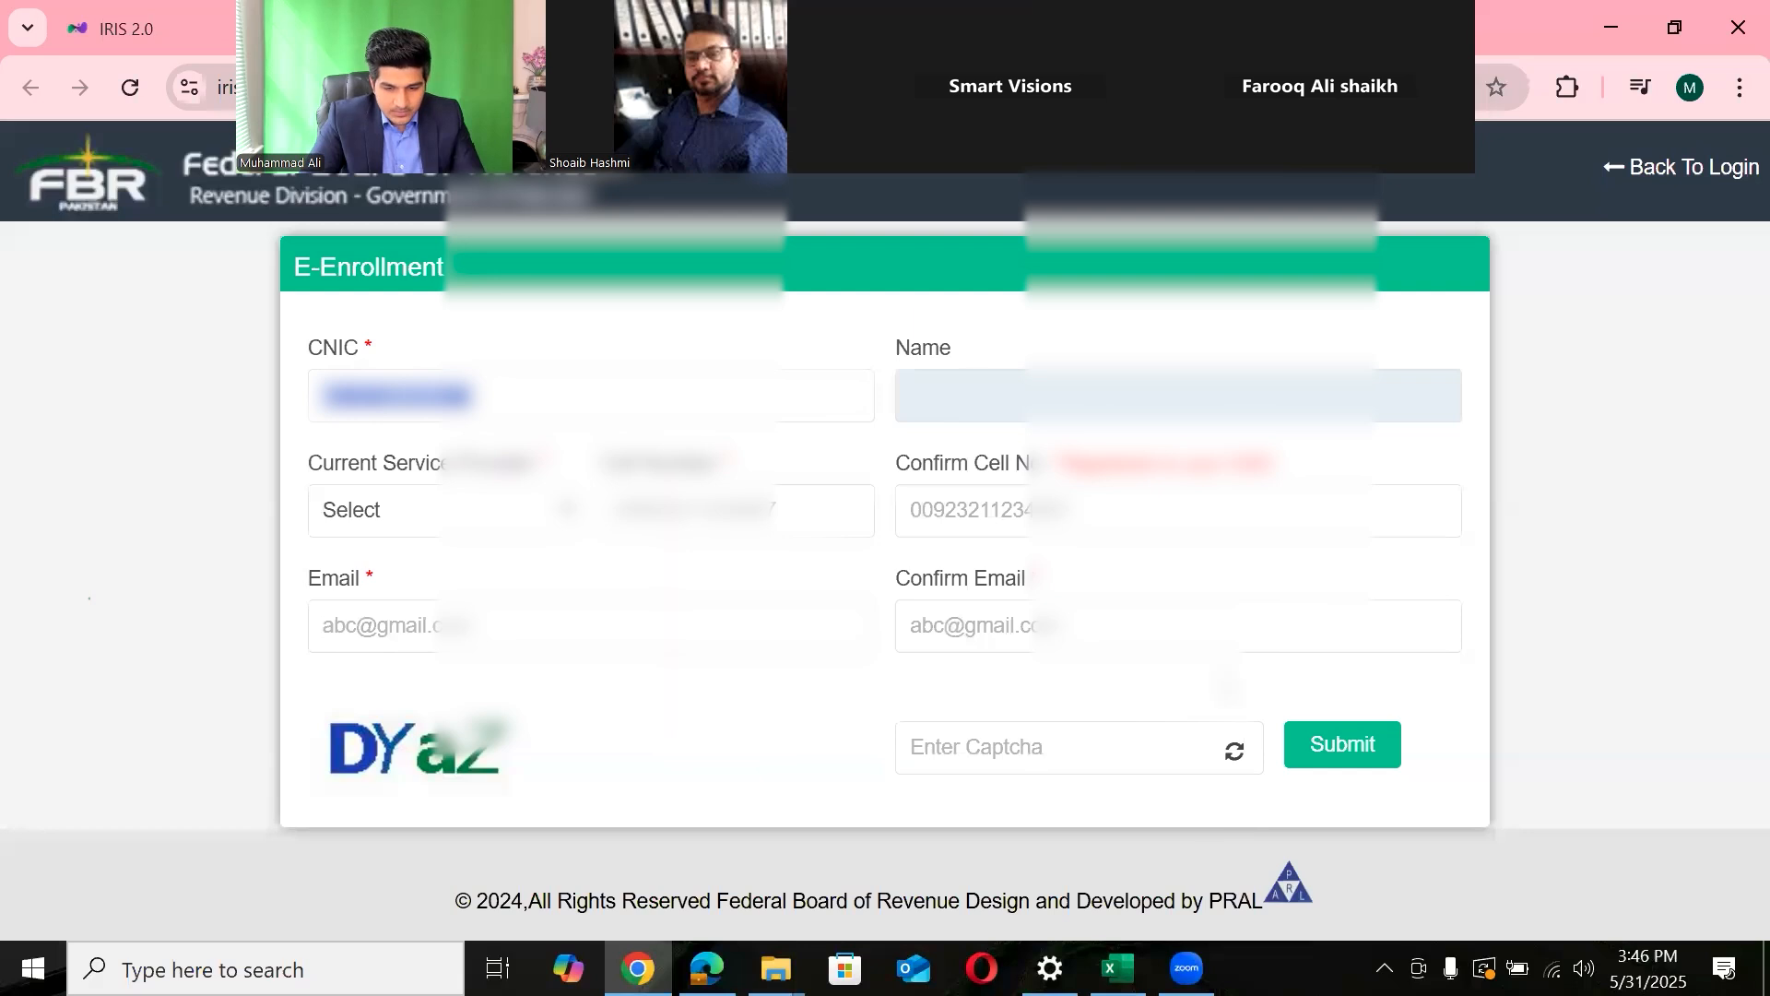
pyautogui.doubleClick(1247, 680)
pyautogui.click(1022, 402)
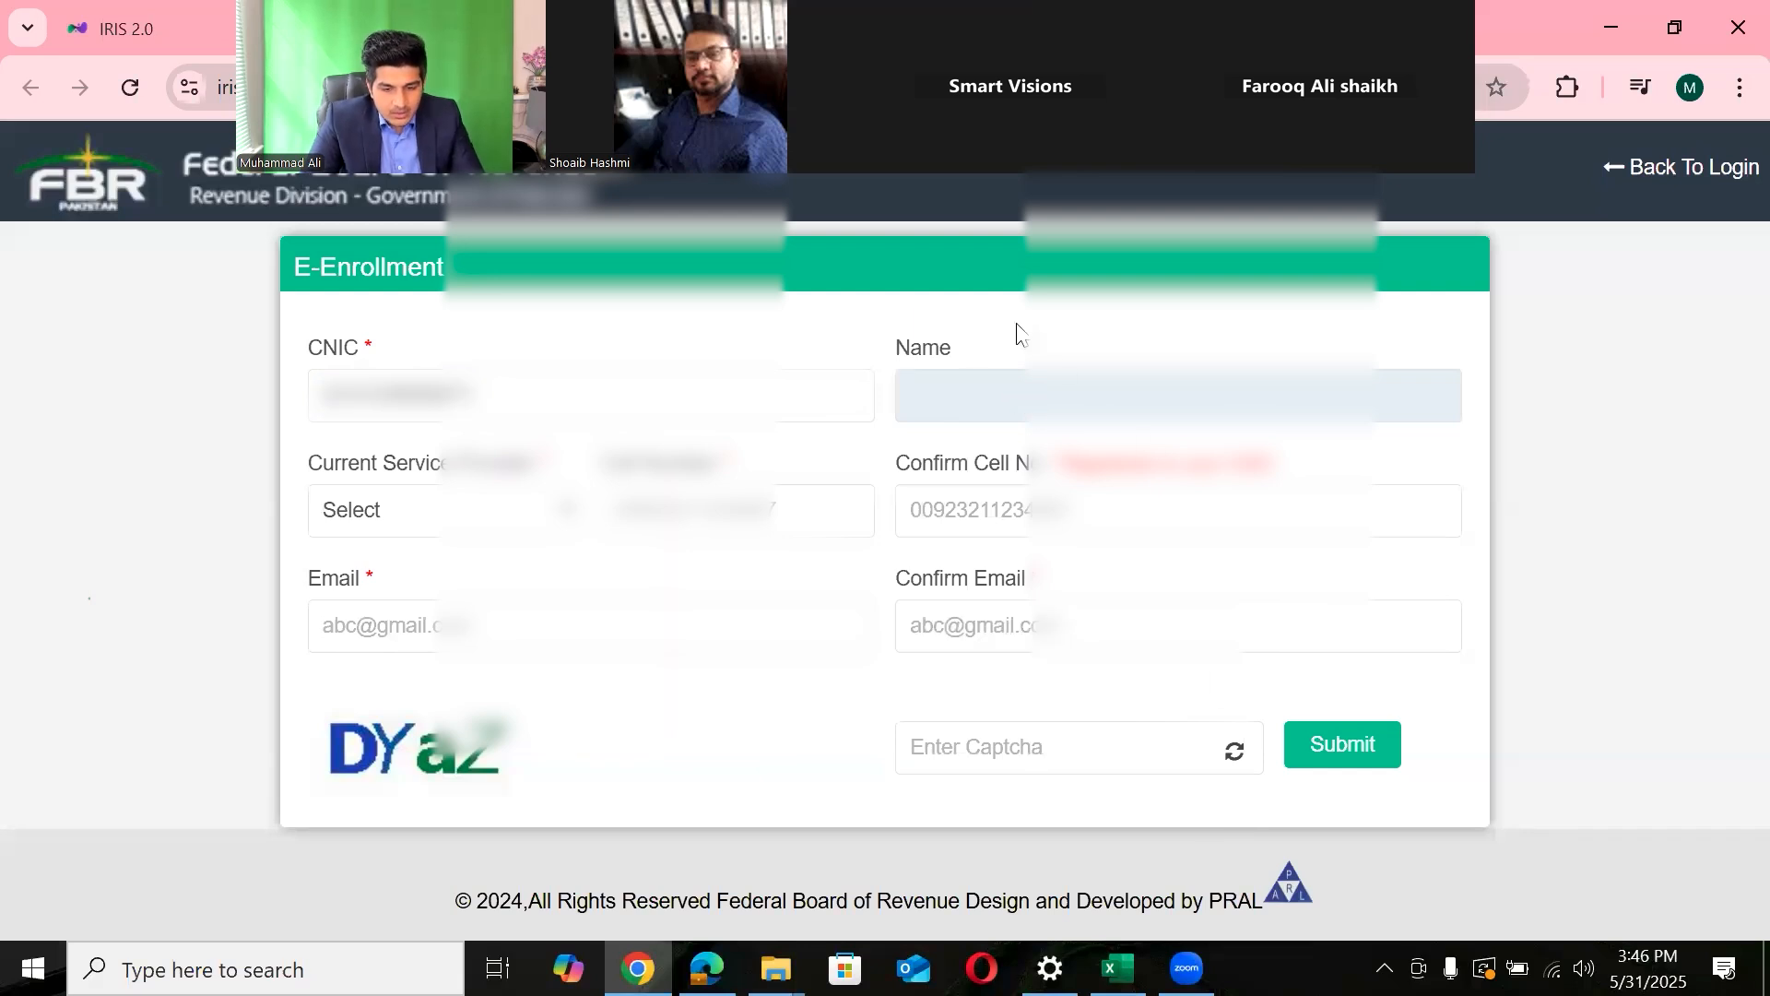
pyautogui.doubleClick(537, 408)
pyautogui.moveTo(538, 408); pyautogui.dragTo(250, 424)
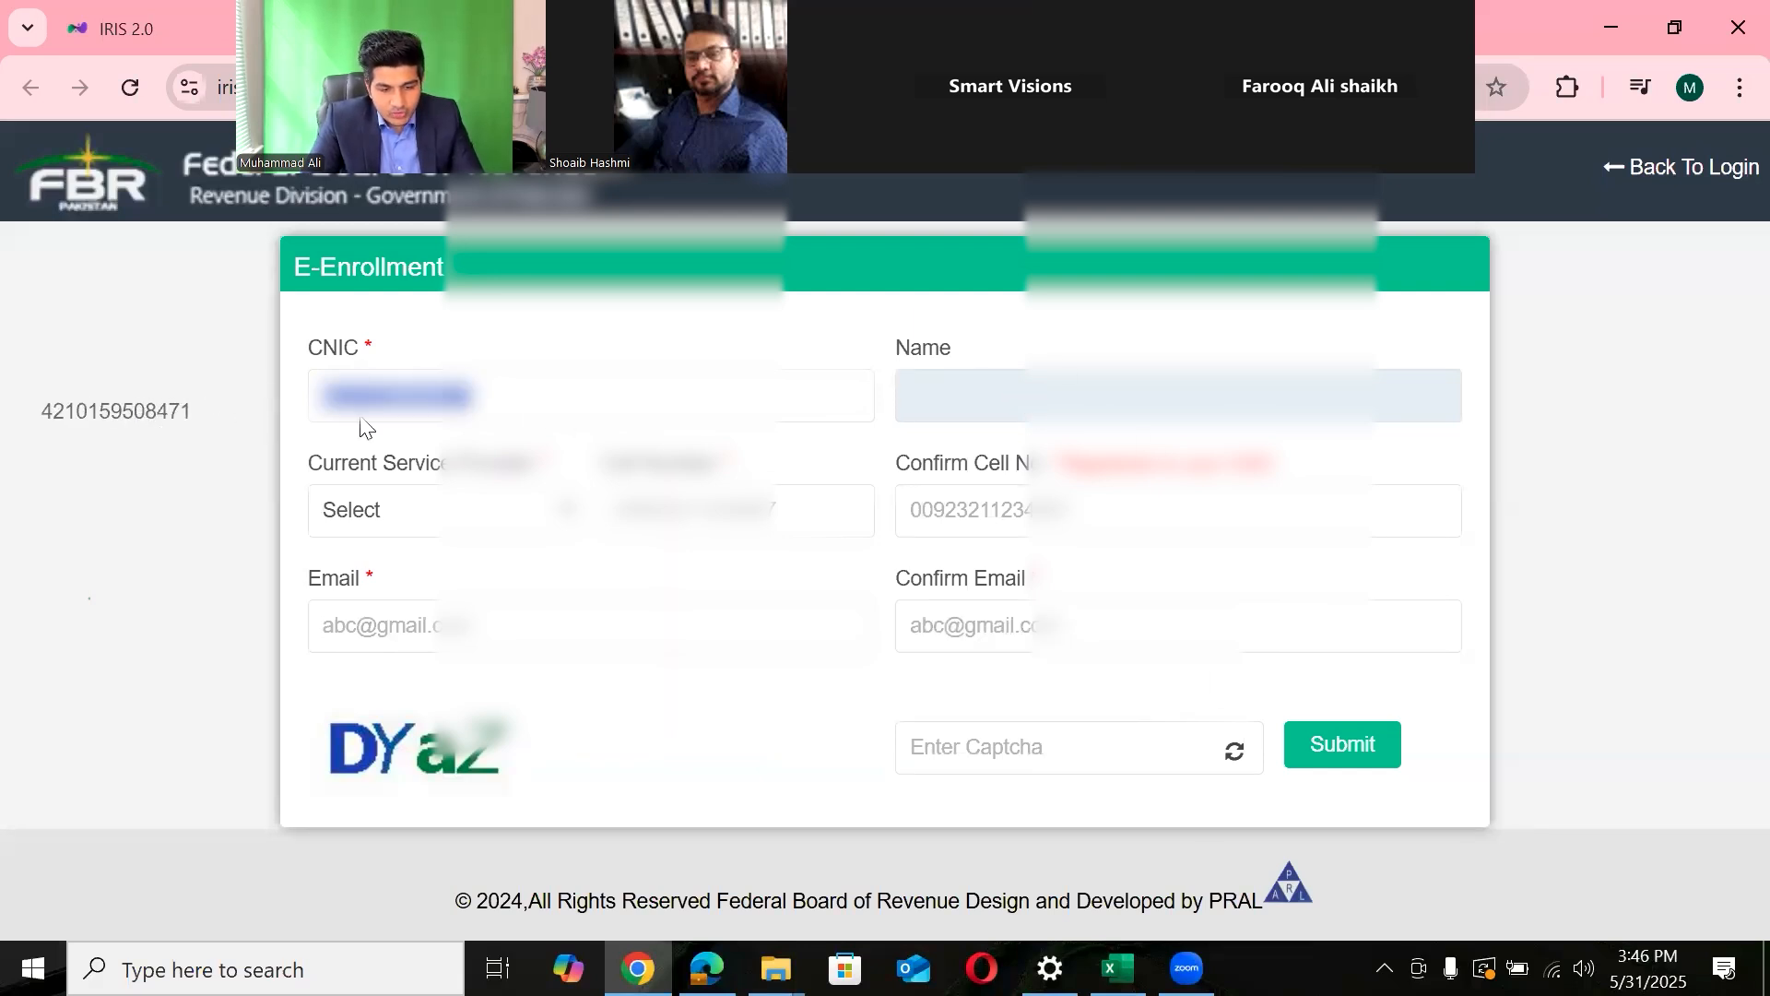
pyautogui.click(887, 450)
pyautogui.doubleClick(917, 462)
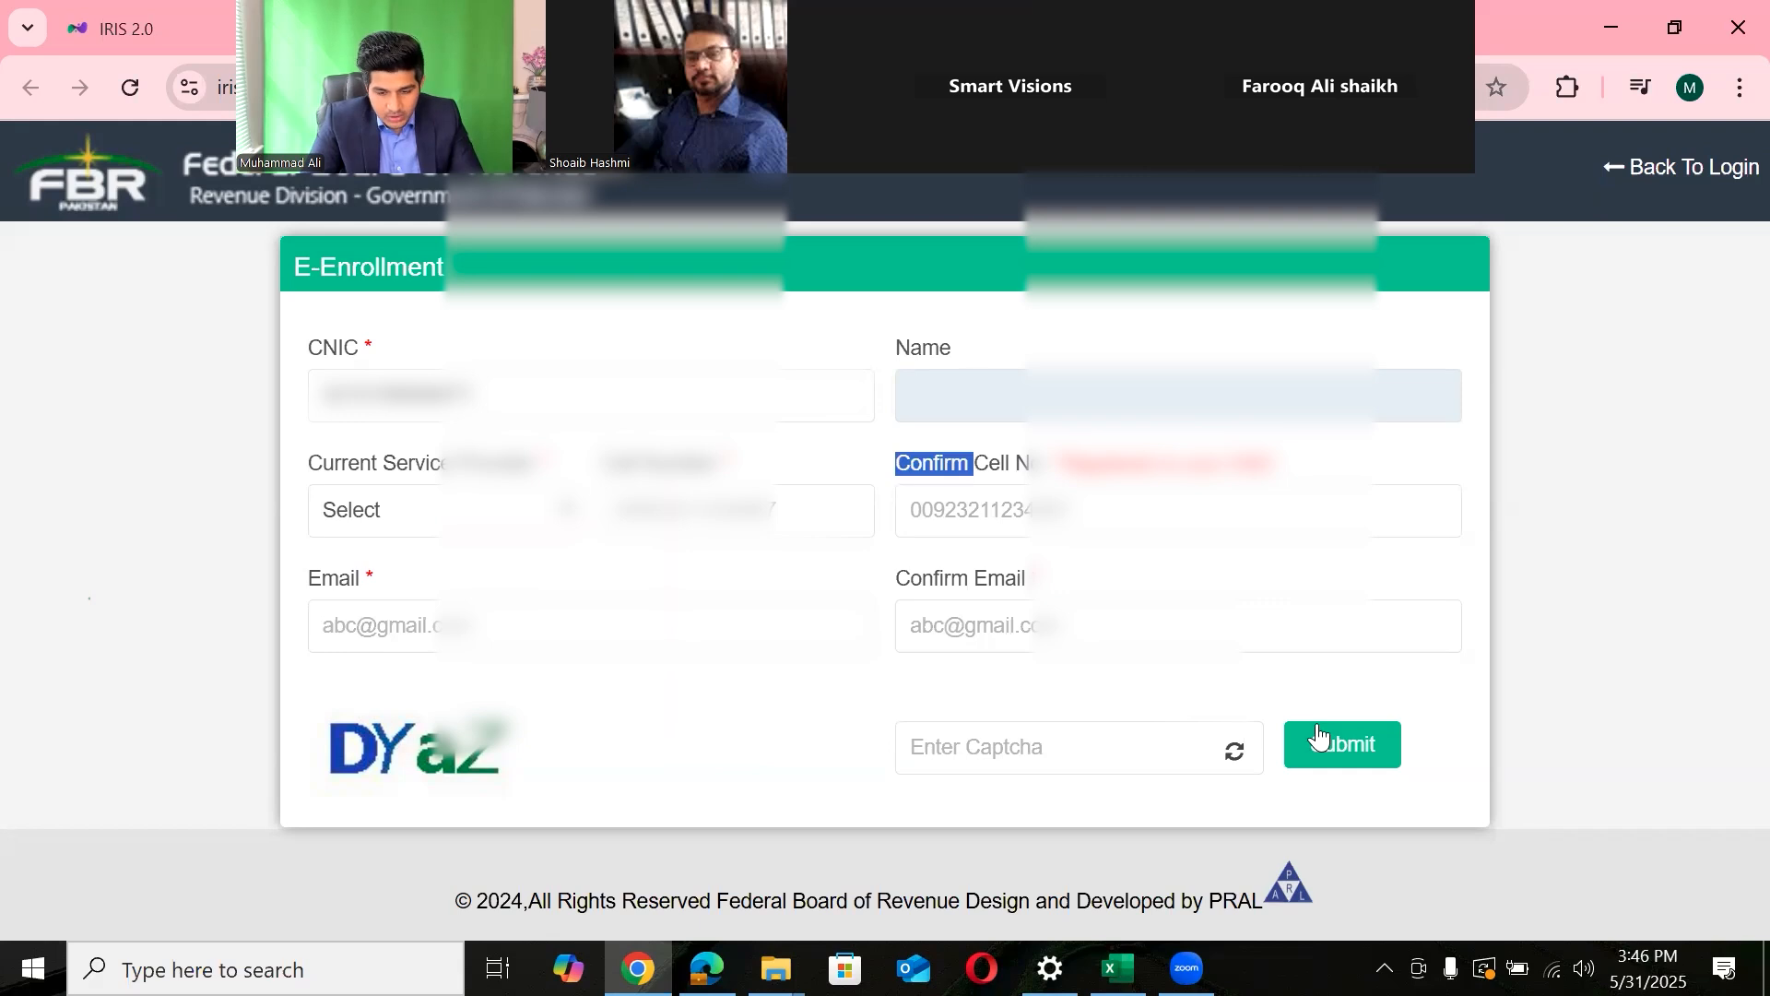
pyautogui.click(1317, 723)
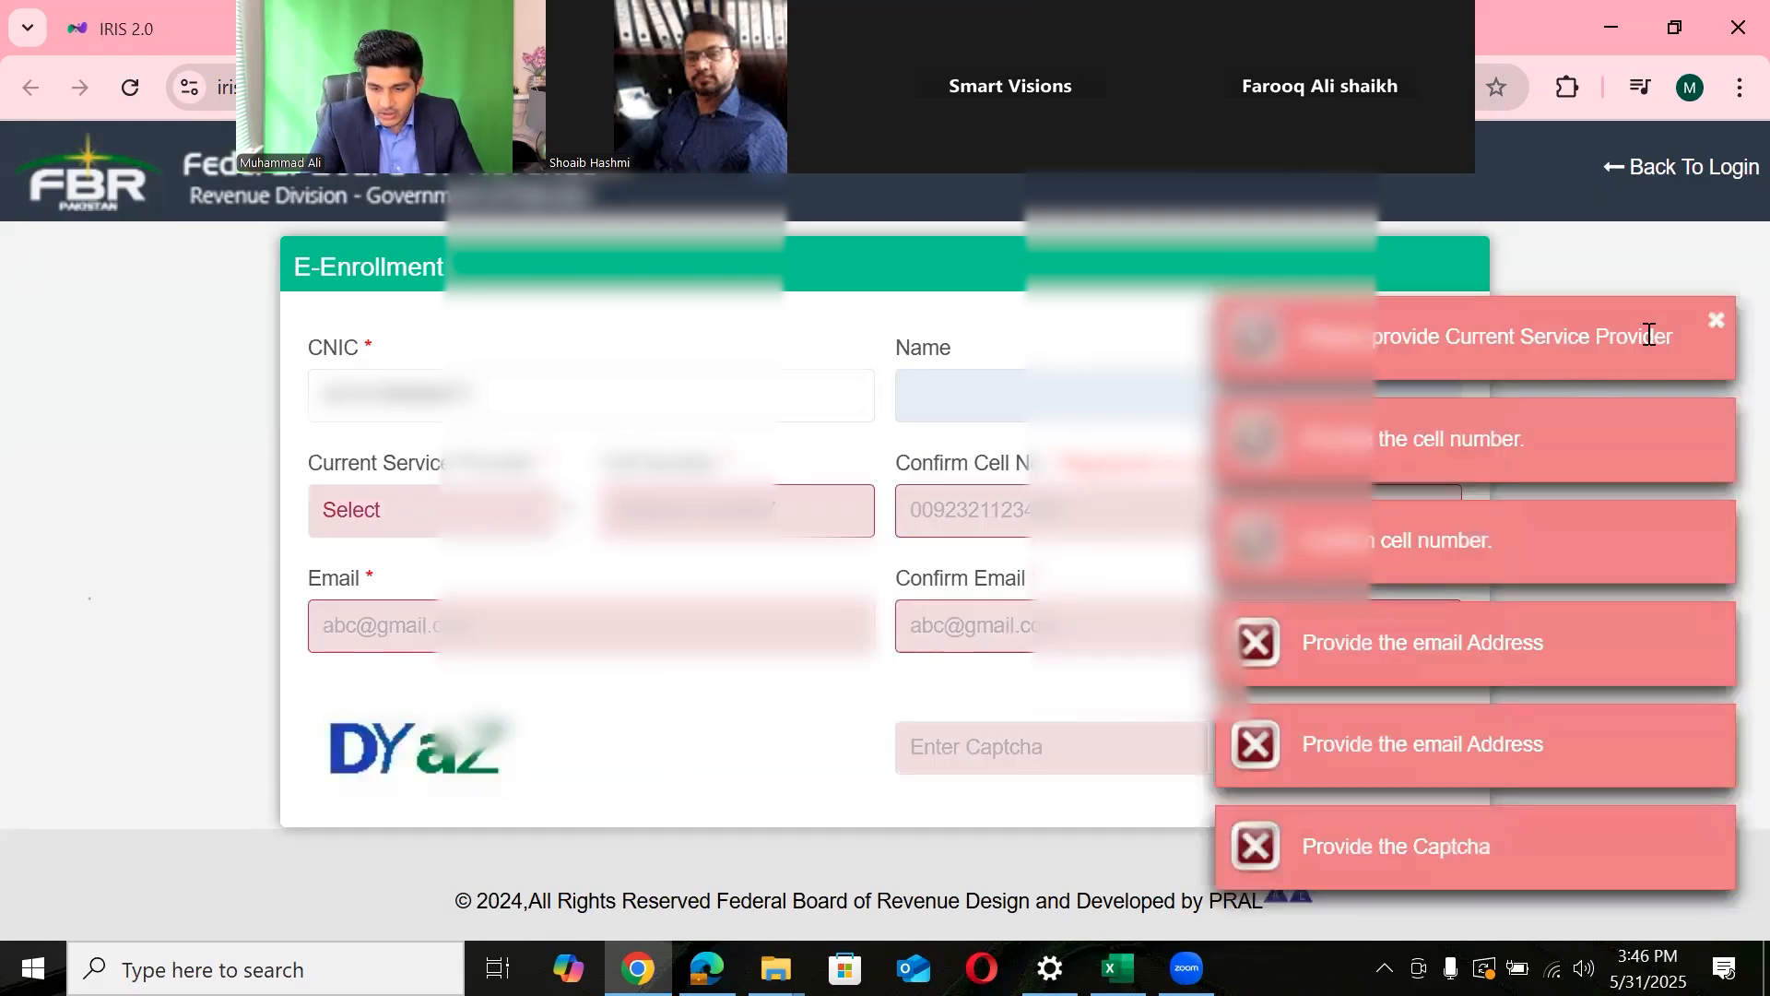
# - Dismiss the six validation warnings: service provider, cell number, confirm cell, both emails, and captcha
pyautogui.click(1706, 350)
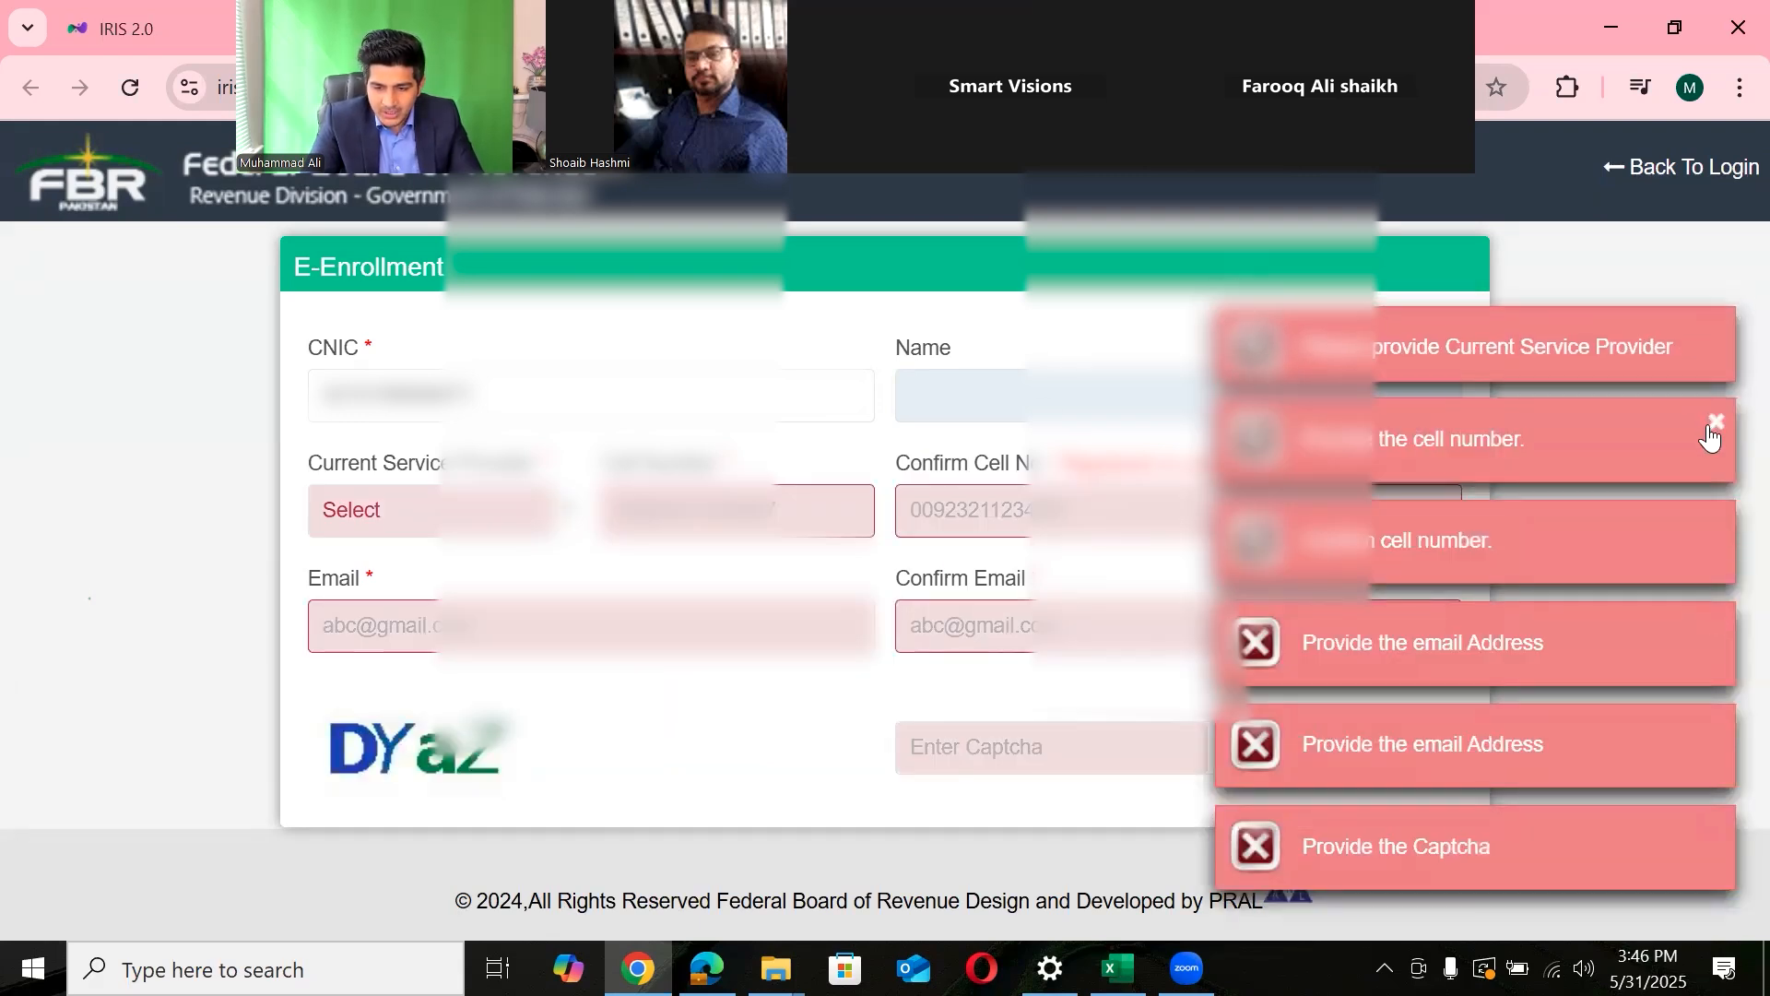
pyautogui.click(1720, 470)
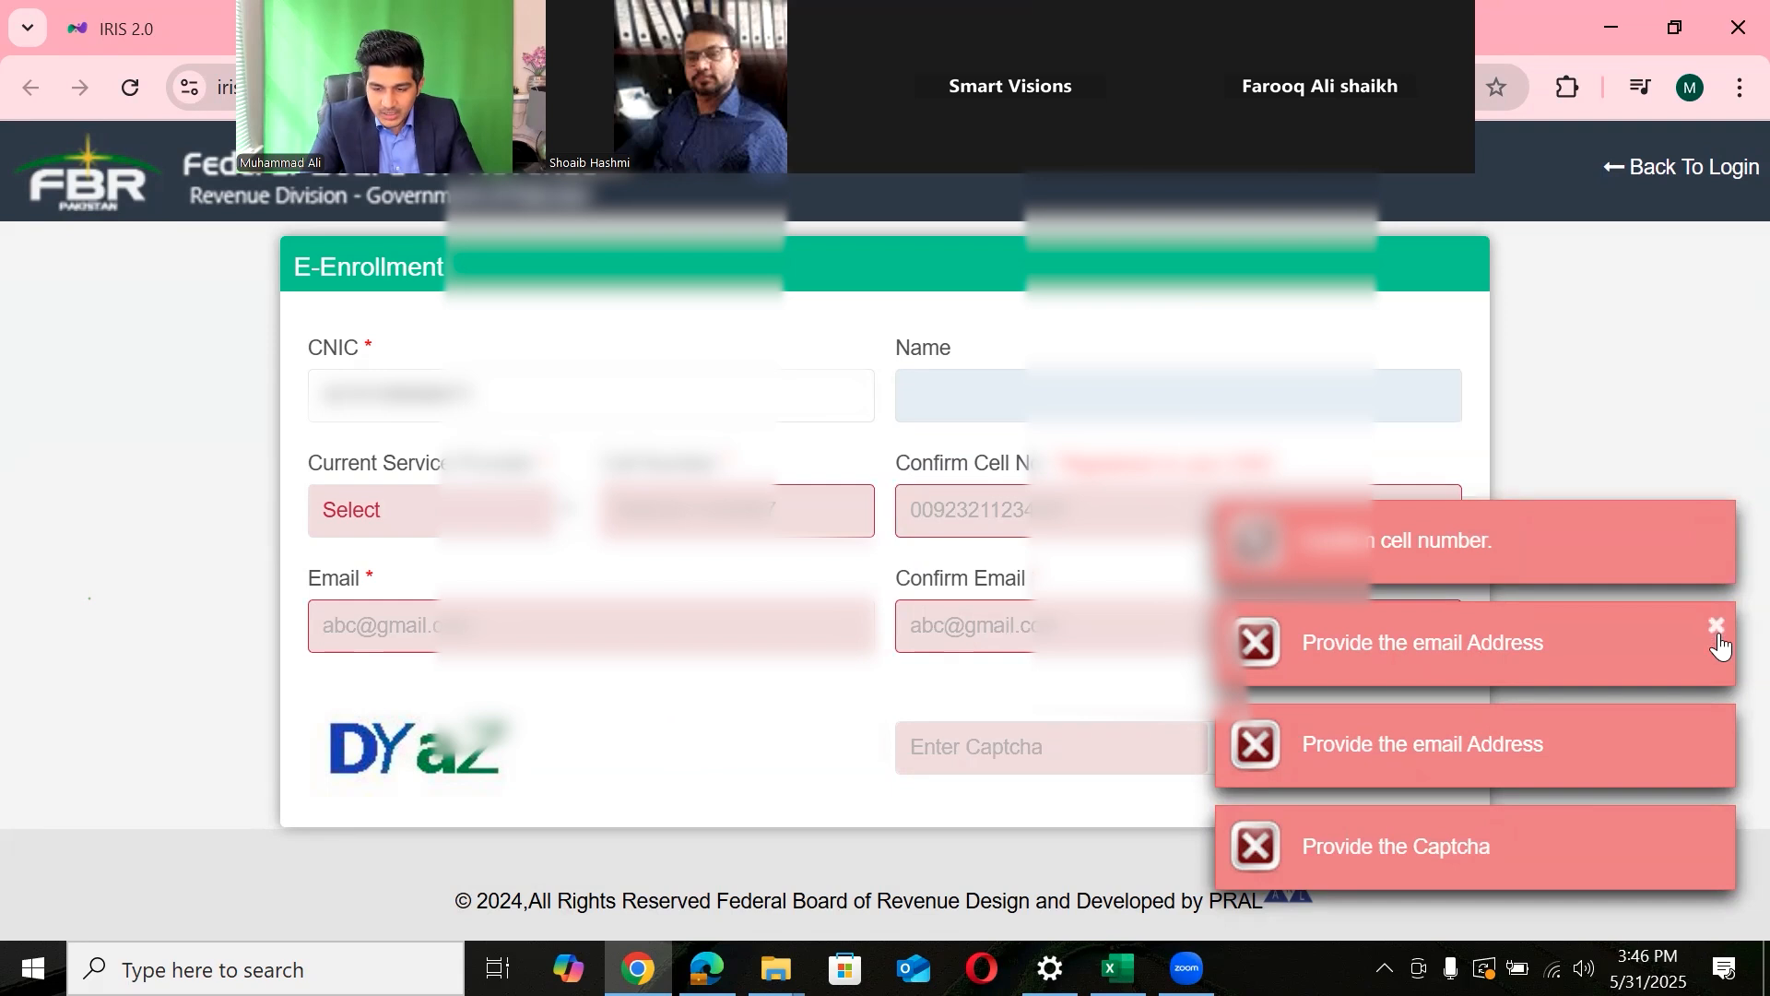
pyautogui.click(1715, 530)
pyautogui.click(1719, 645)
pyautogui.click(1716, 729)
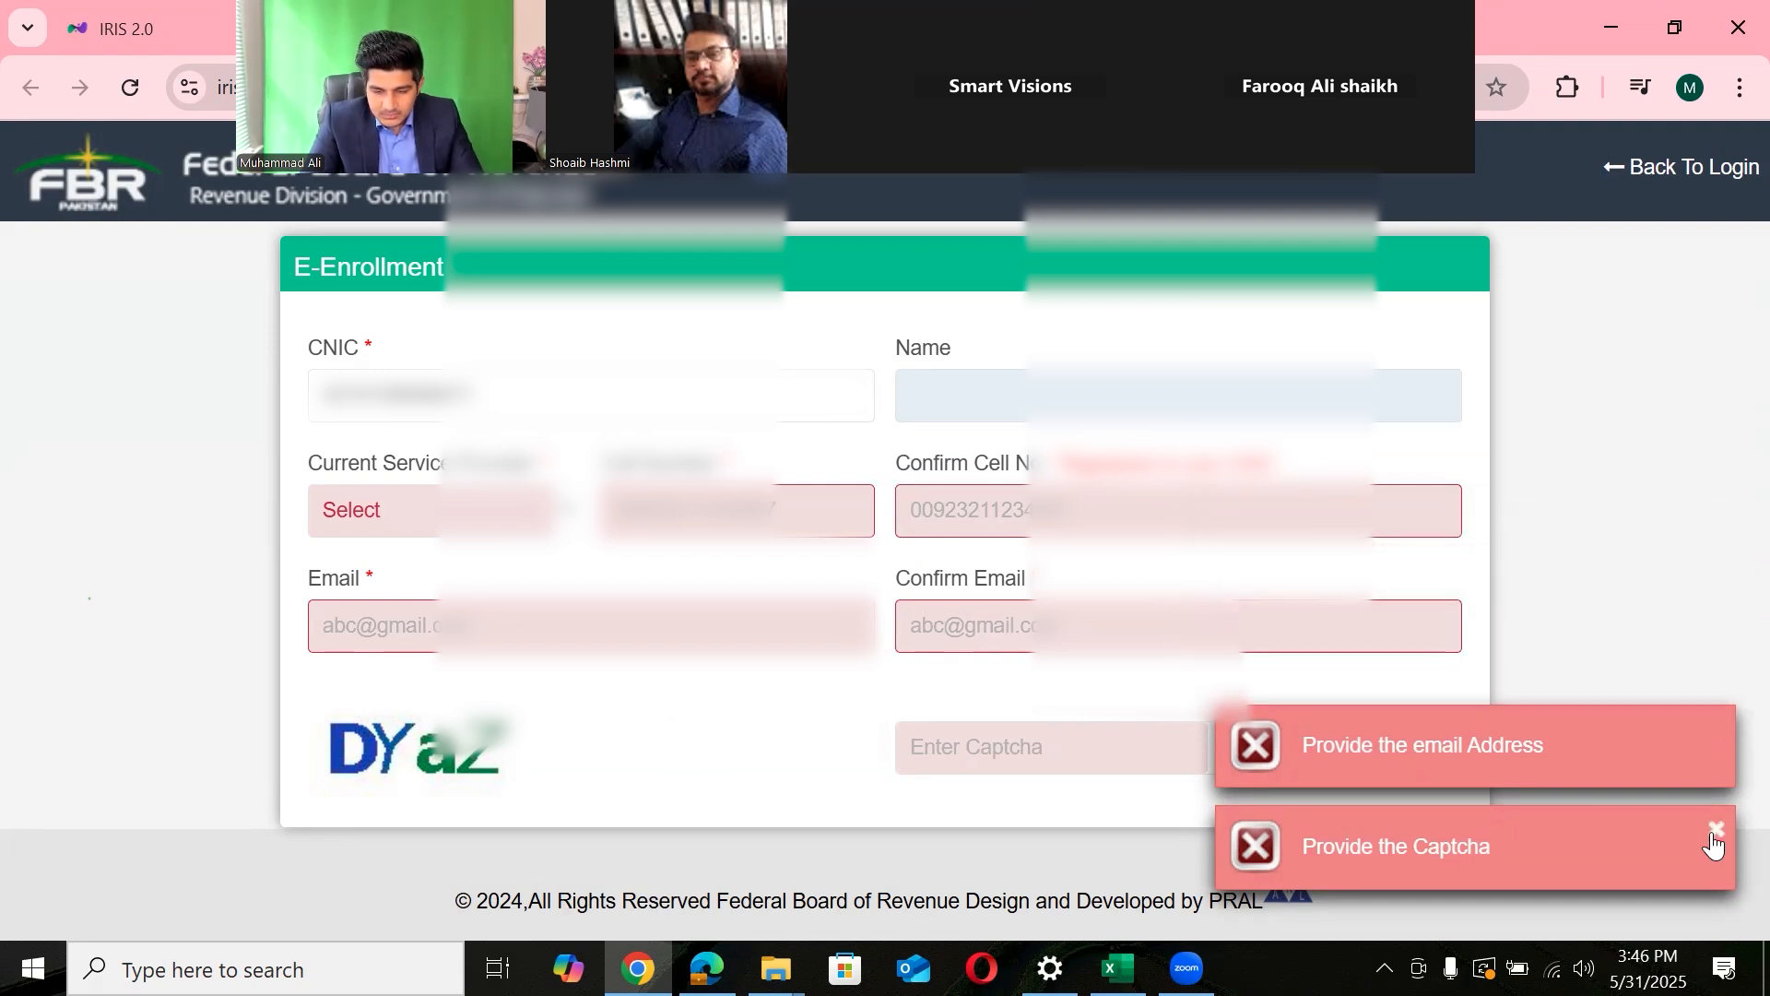
pyautogui.click(1715, 832)
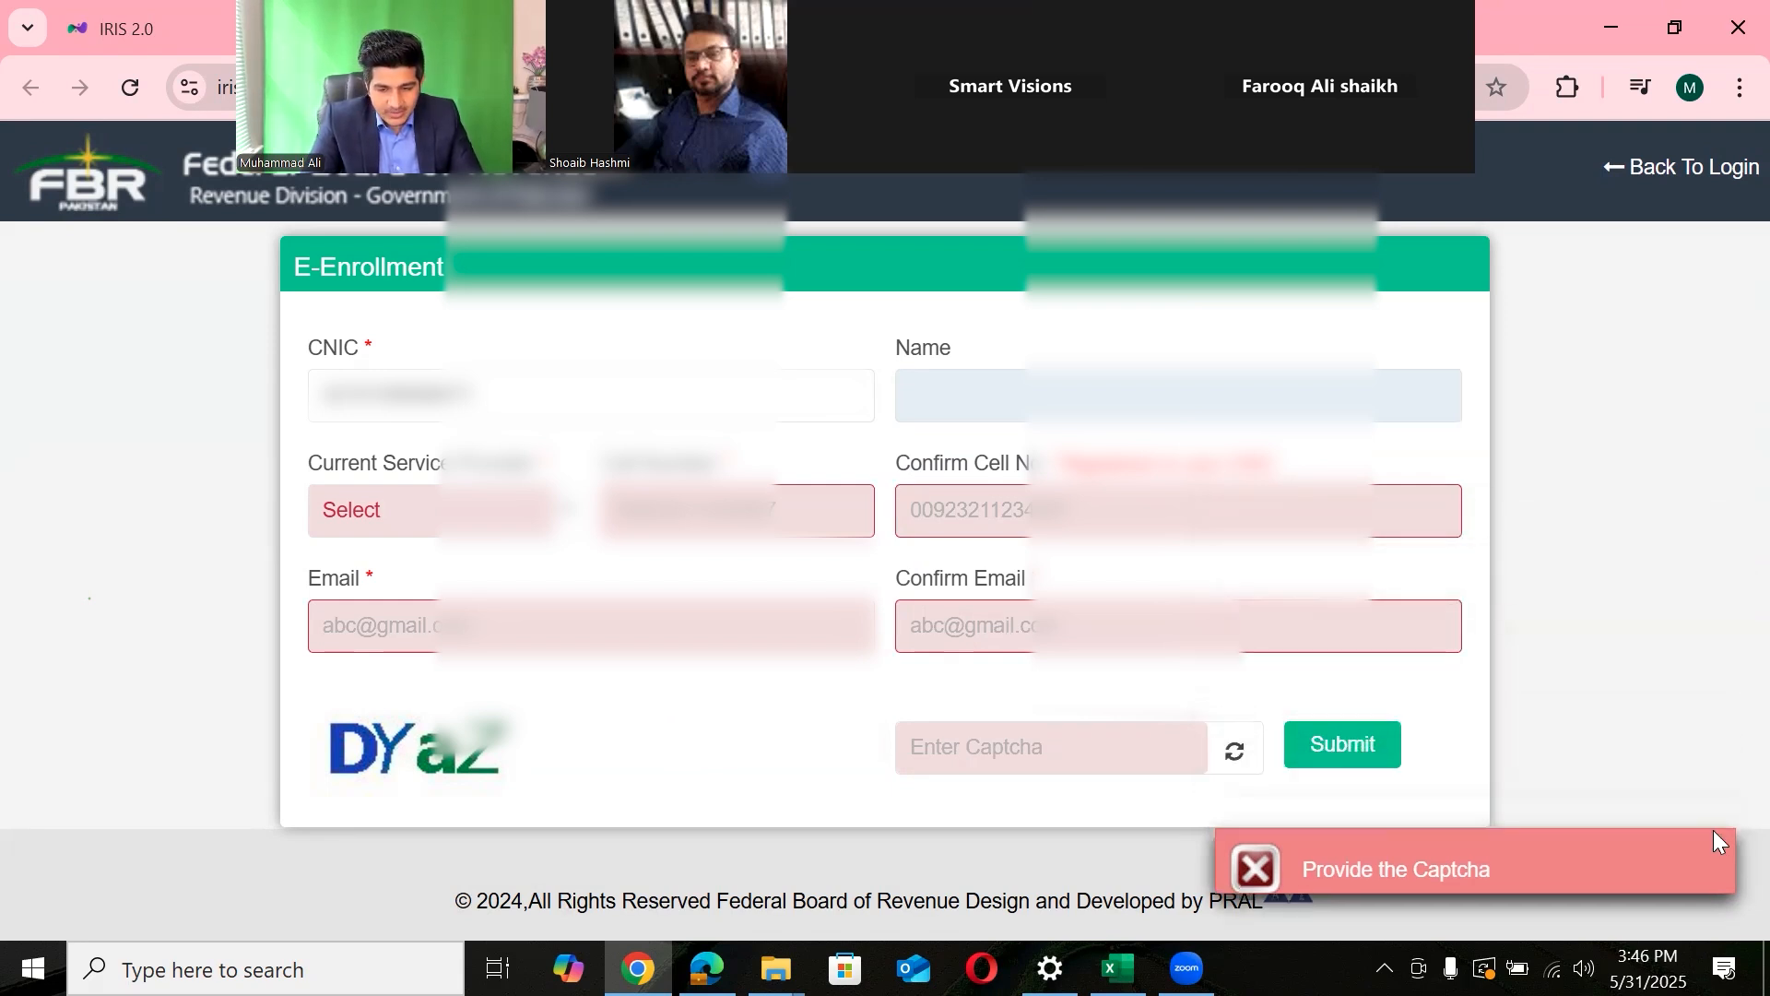
# - Open and close the provider list, step through the cell and email fields, then switch to the PDF guide
pyautogui.click(392, 516)
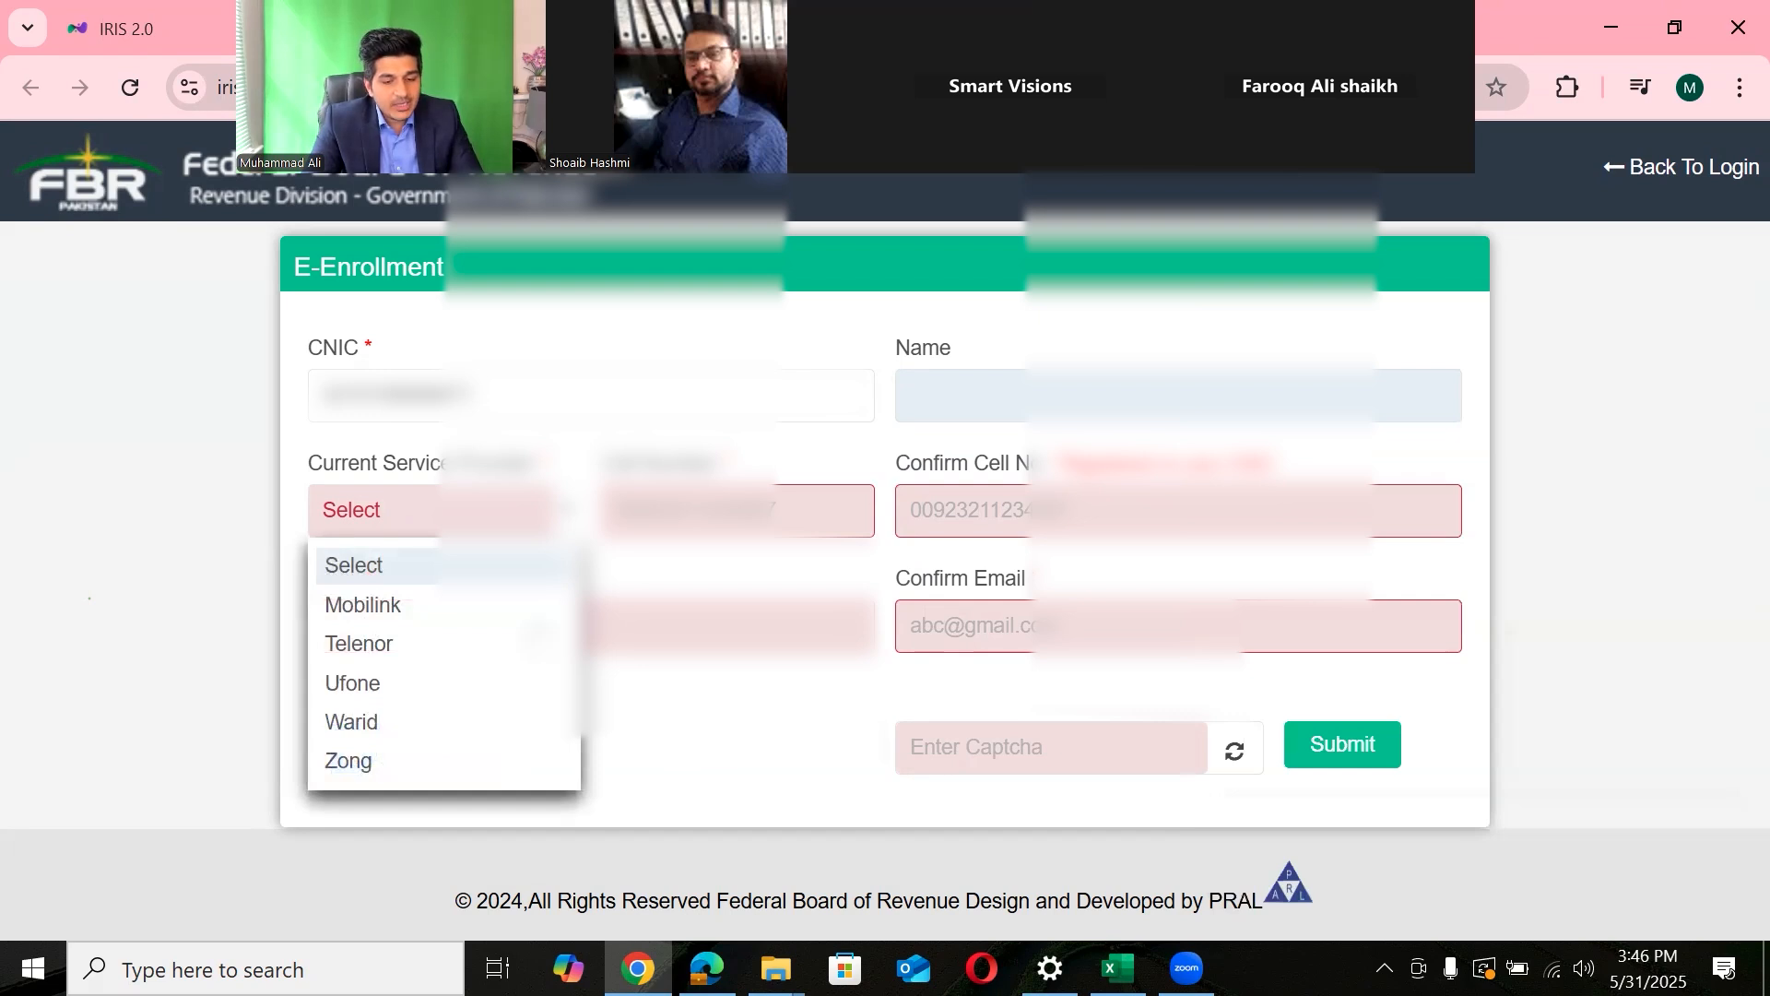
pyautogui.click(777, 498)
pyautogui.doubleClick(777, 498)
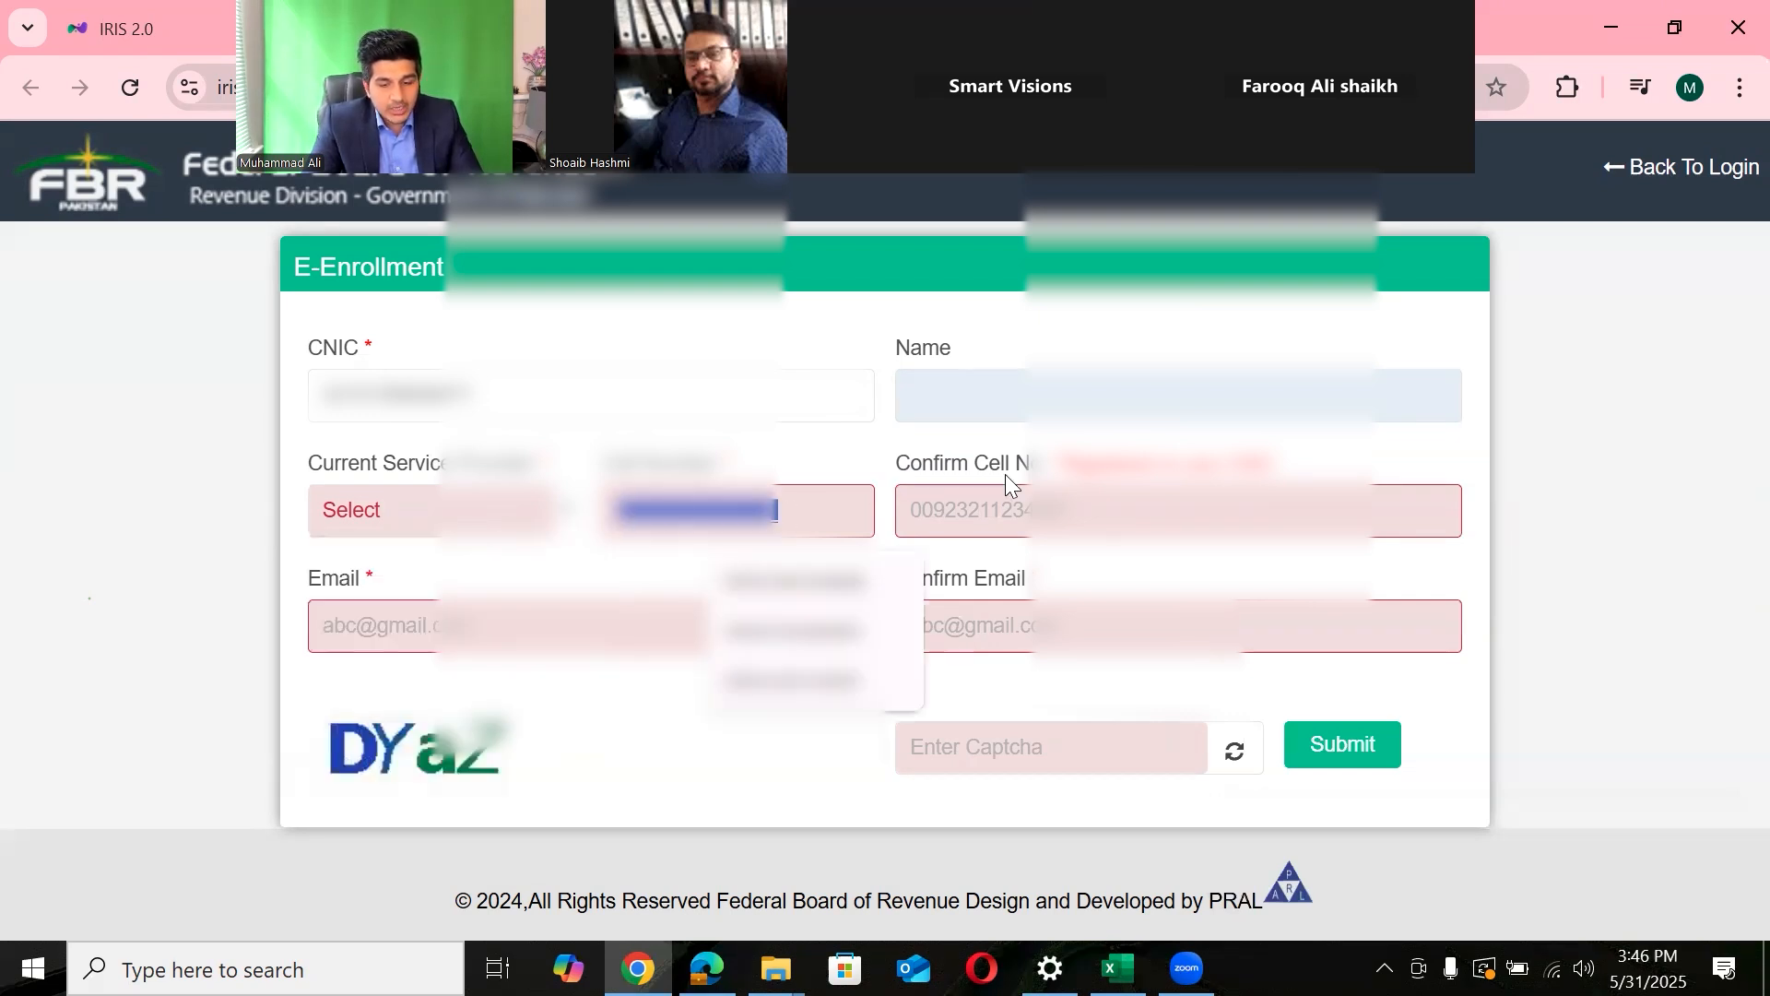
pyautogui.click(1104, 512)
pyautogui.click(654, 615)
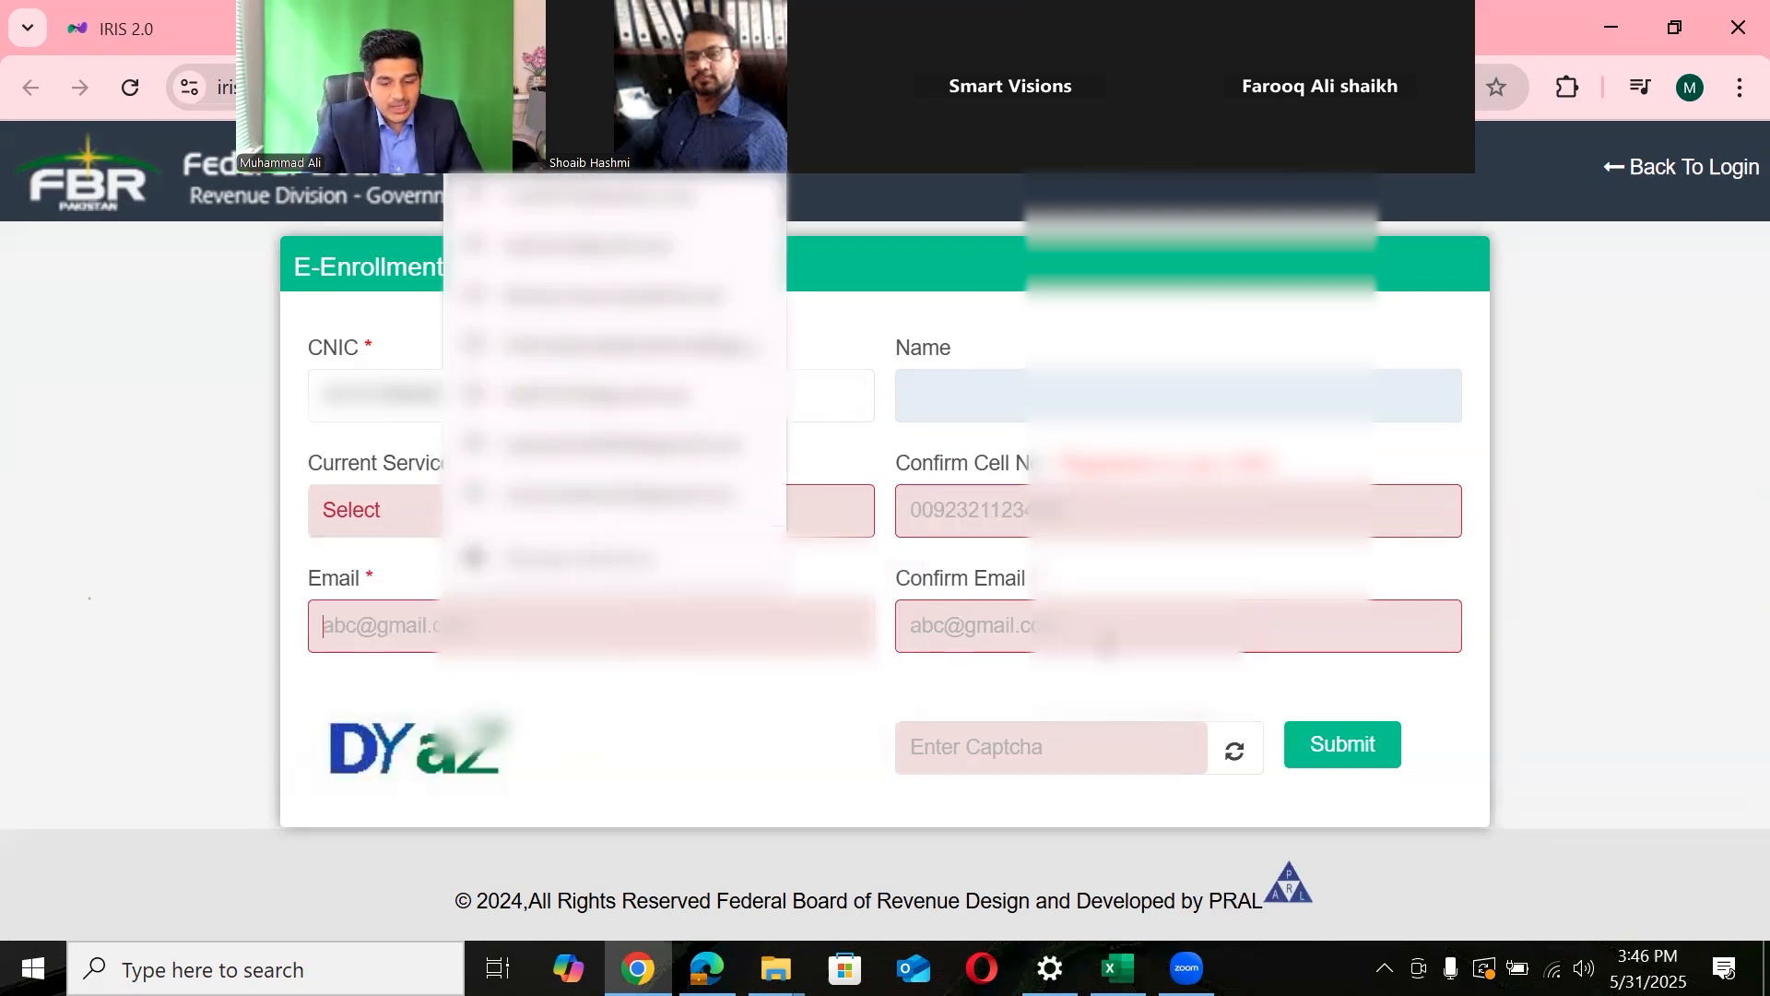
pyautogui.click(1107, 646)
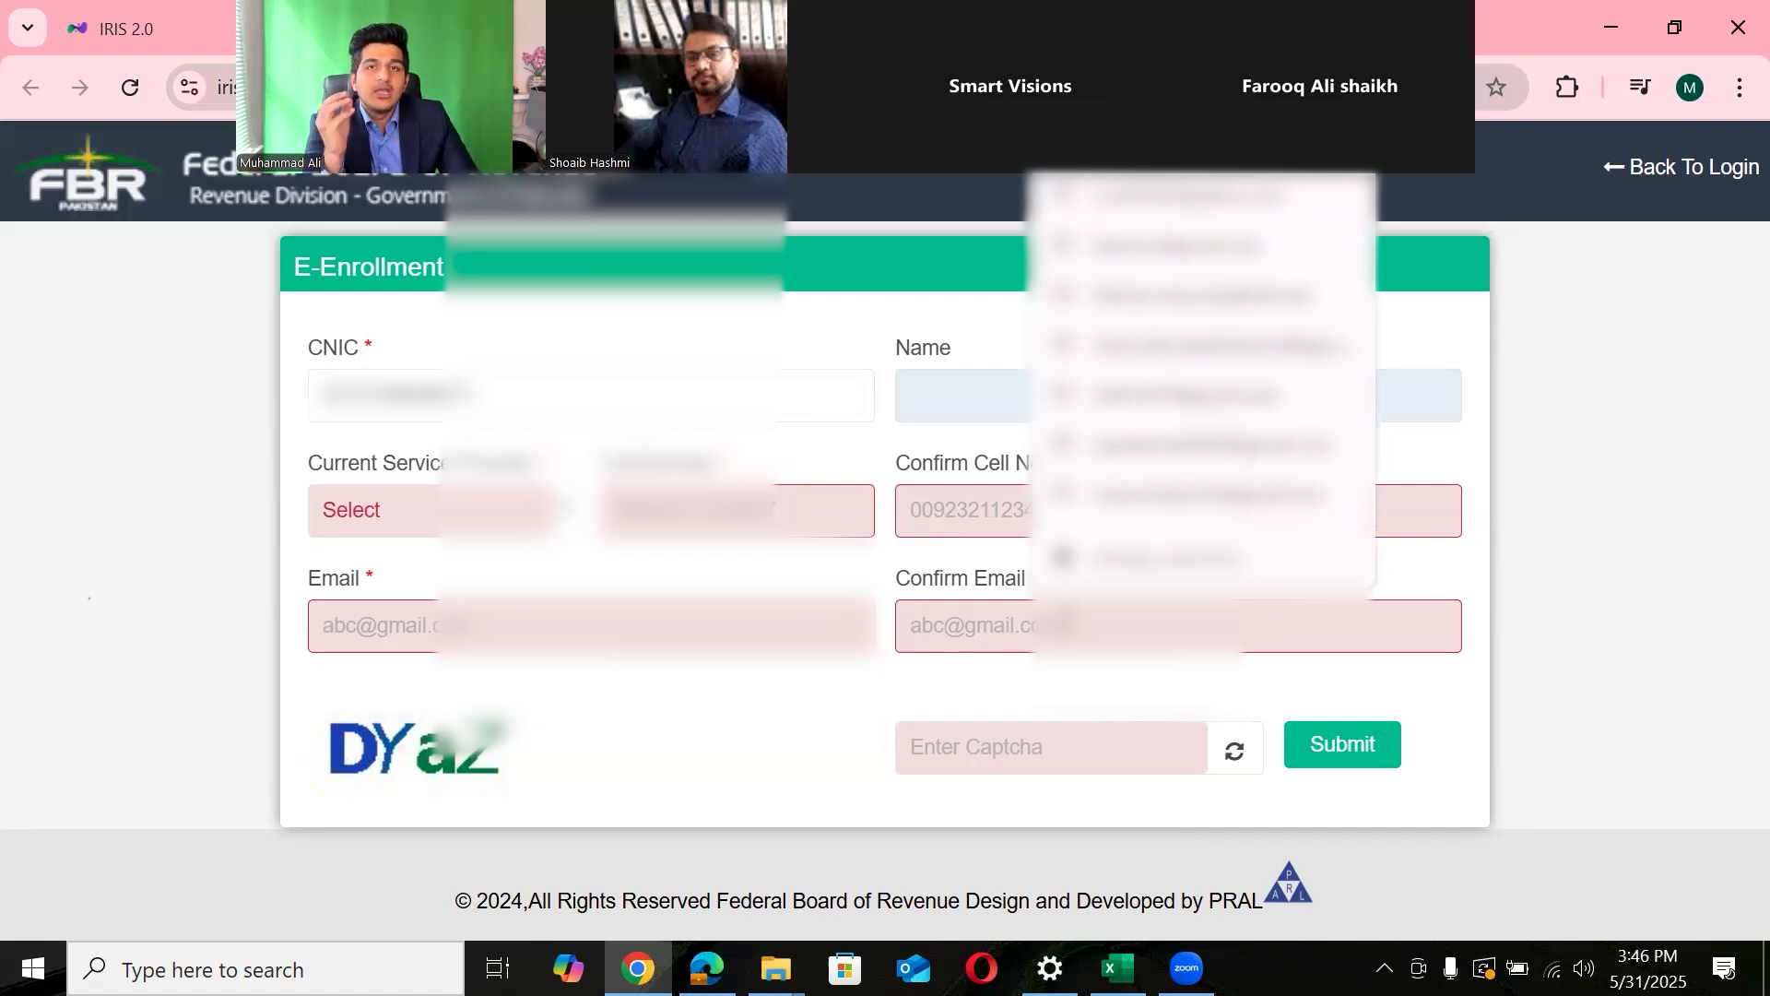
pyautogui.hotkey('alt', 'Tab')
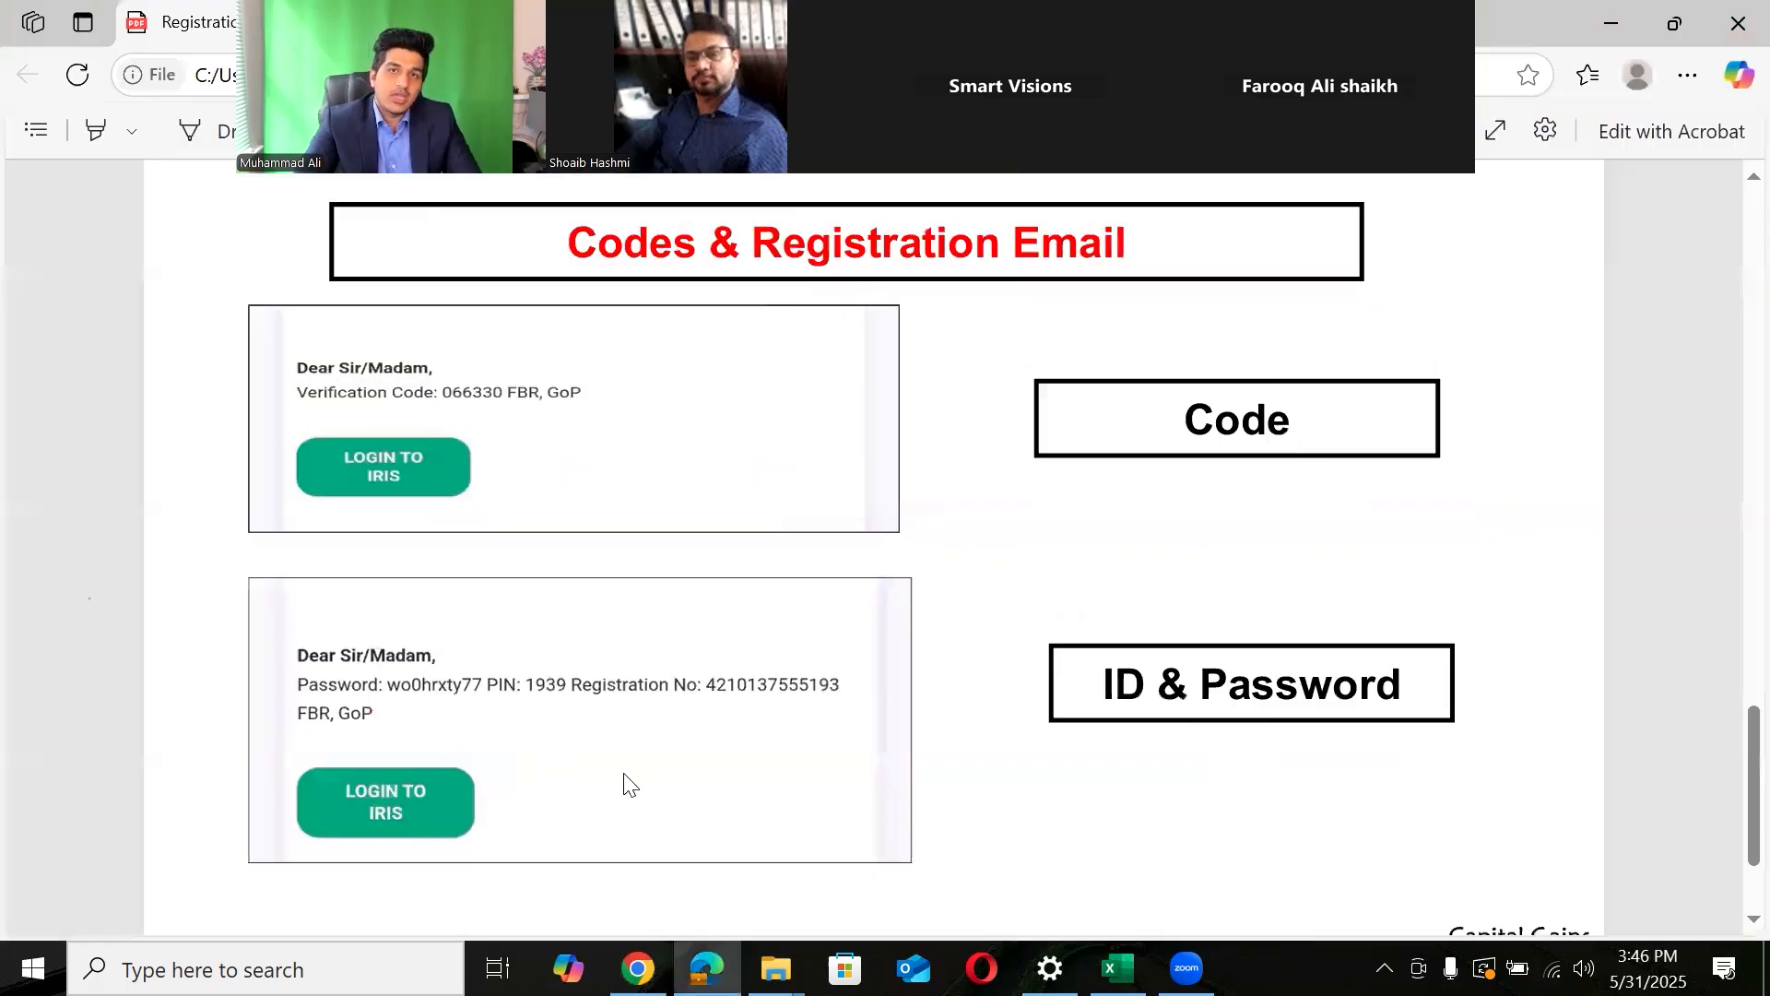
pyautogui.hotkey('alt', 'Tab')
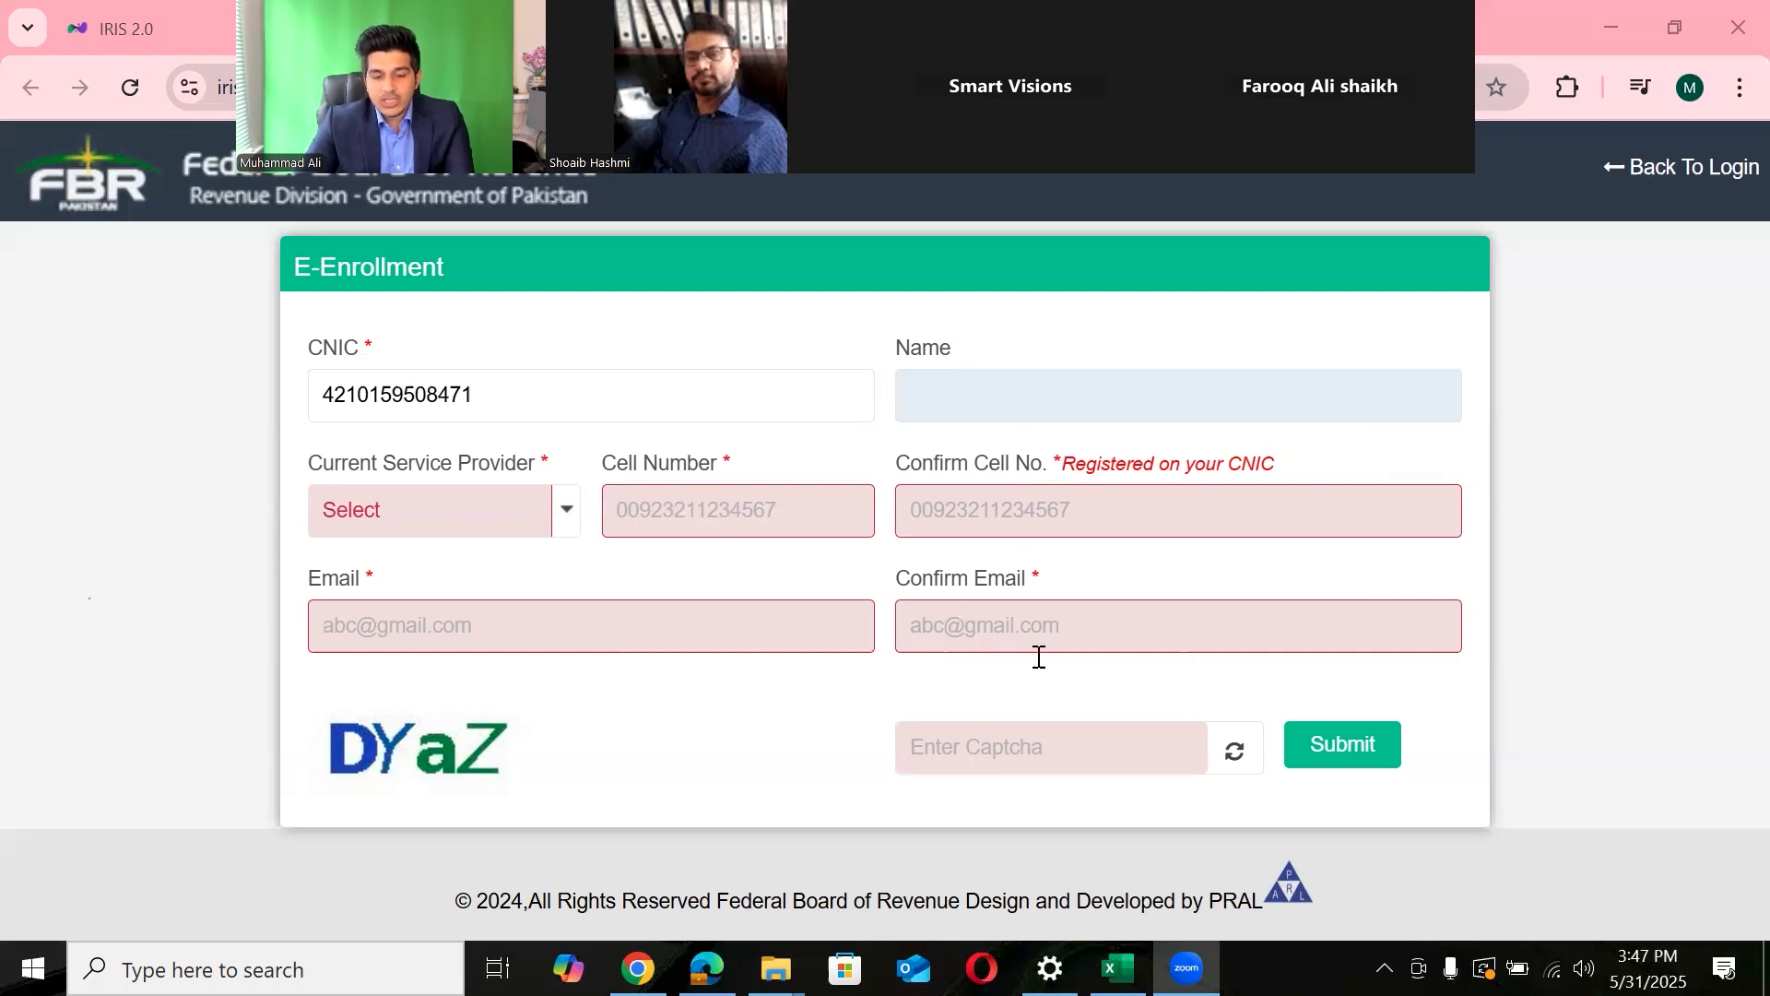
# - Return to the Chrome E-Enrollment form and highlight the service provider, cell number and email fields
pyautogui.click(1015, 767)
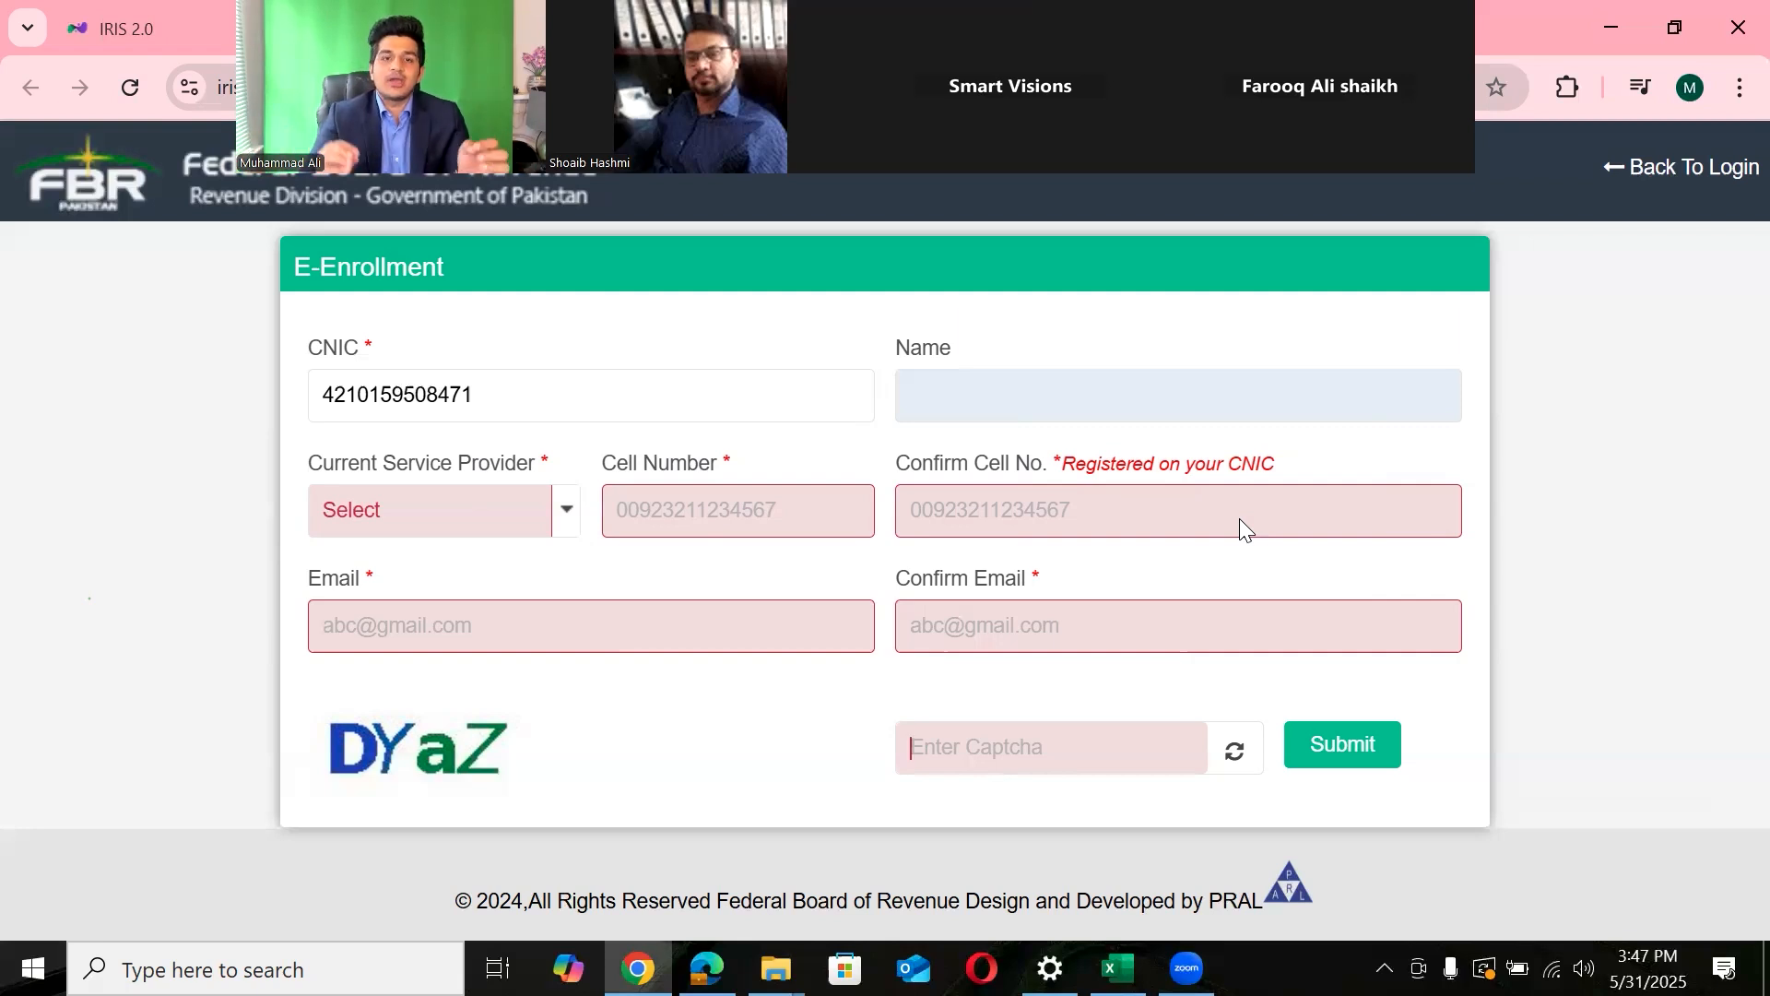
pyautogui.hotkey('alt', 'Tab')
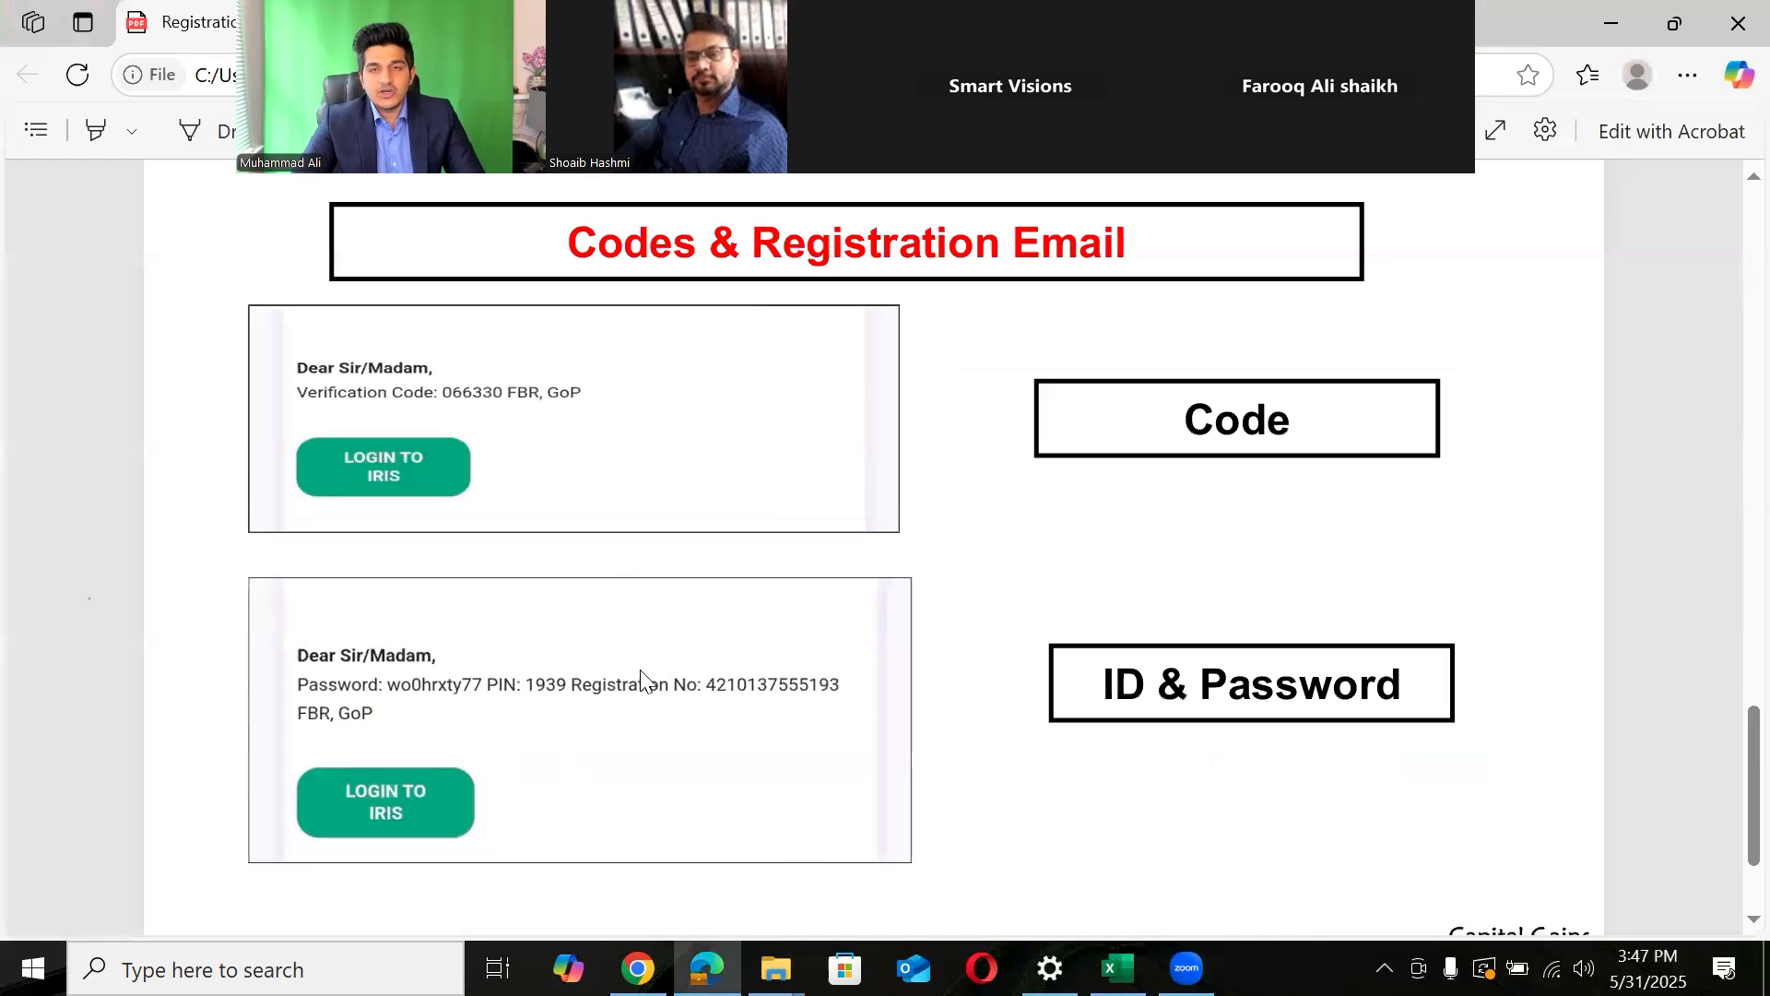
pyautogui.hotkey('alt', 'Tab')
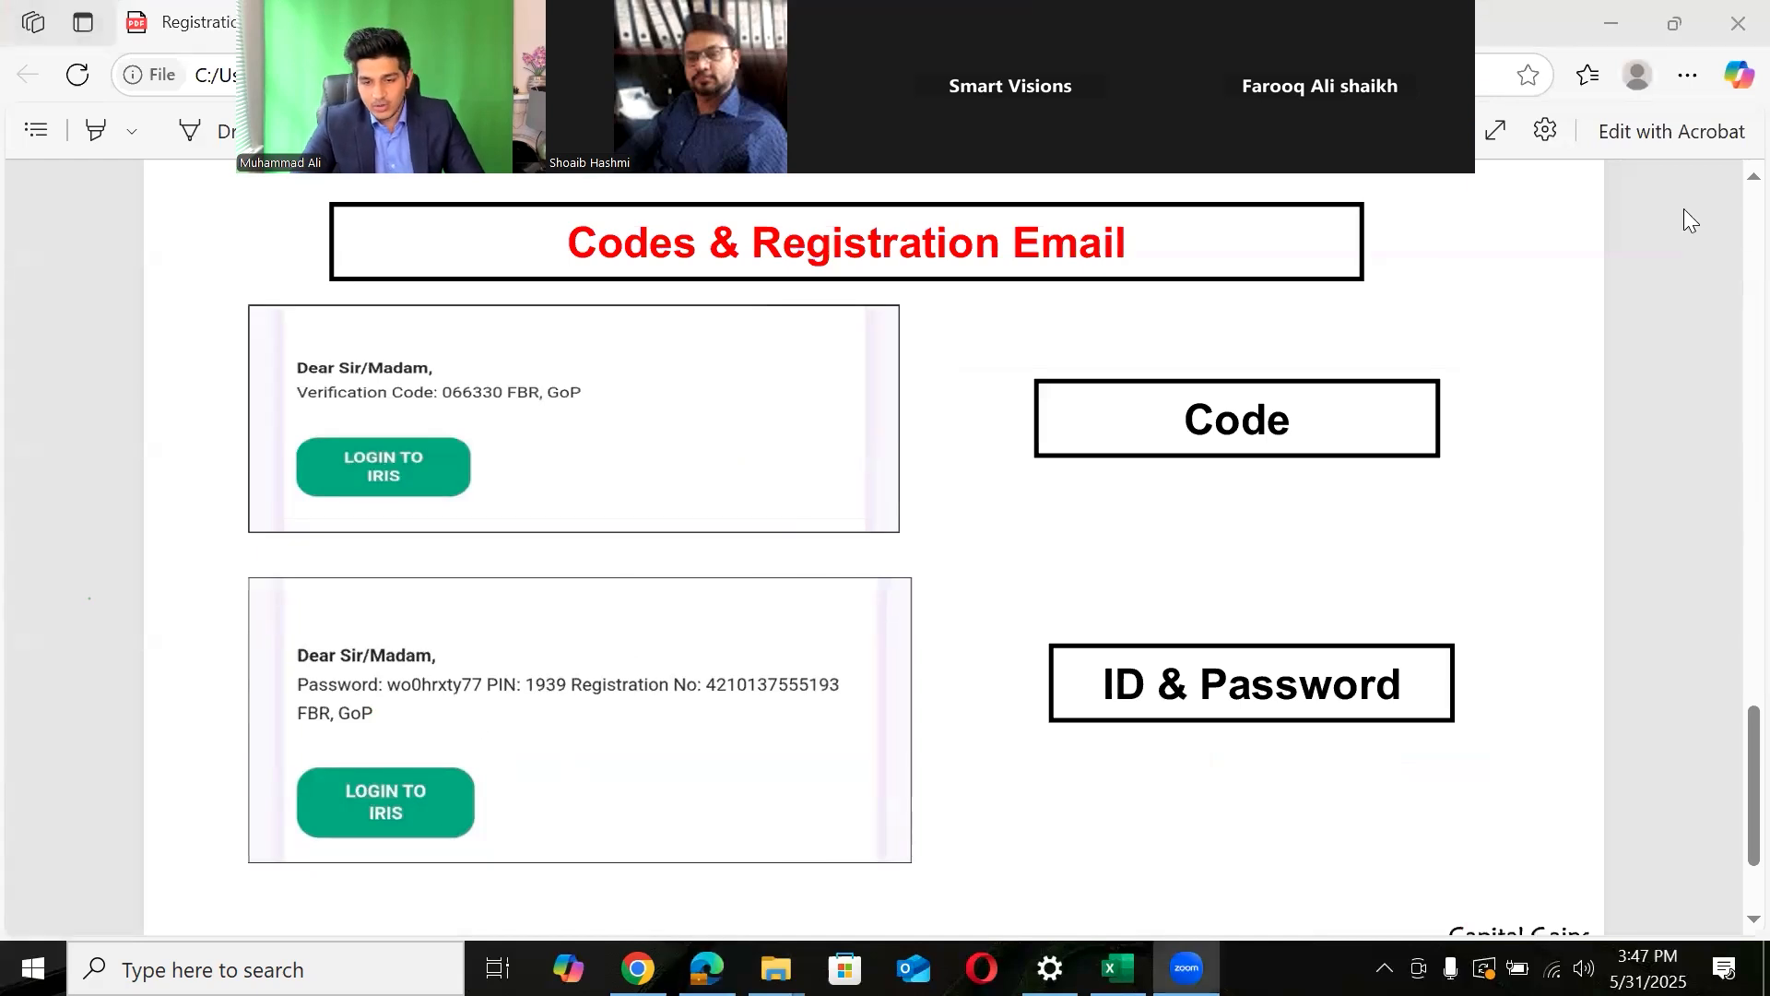
pyautogui.hotkey('alt', 'Tab')
pyautogui.press('Tab')
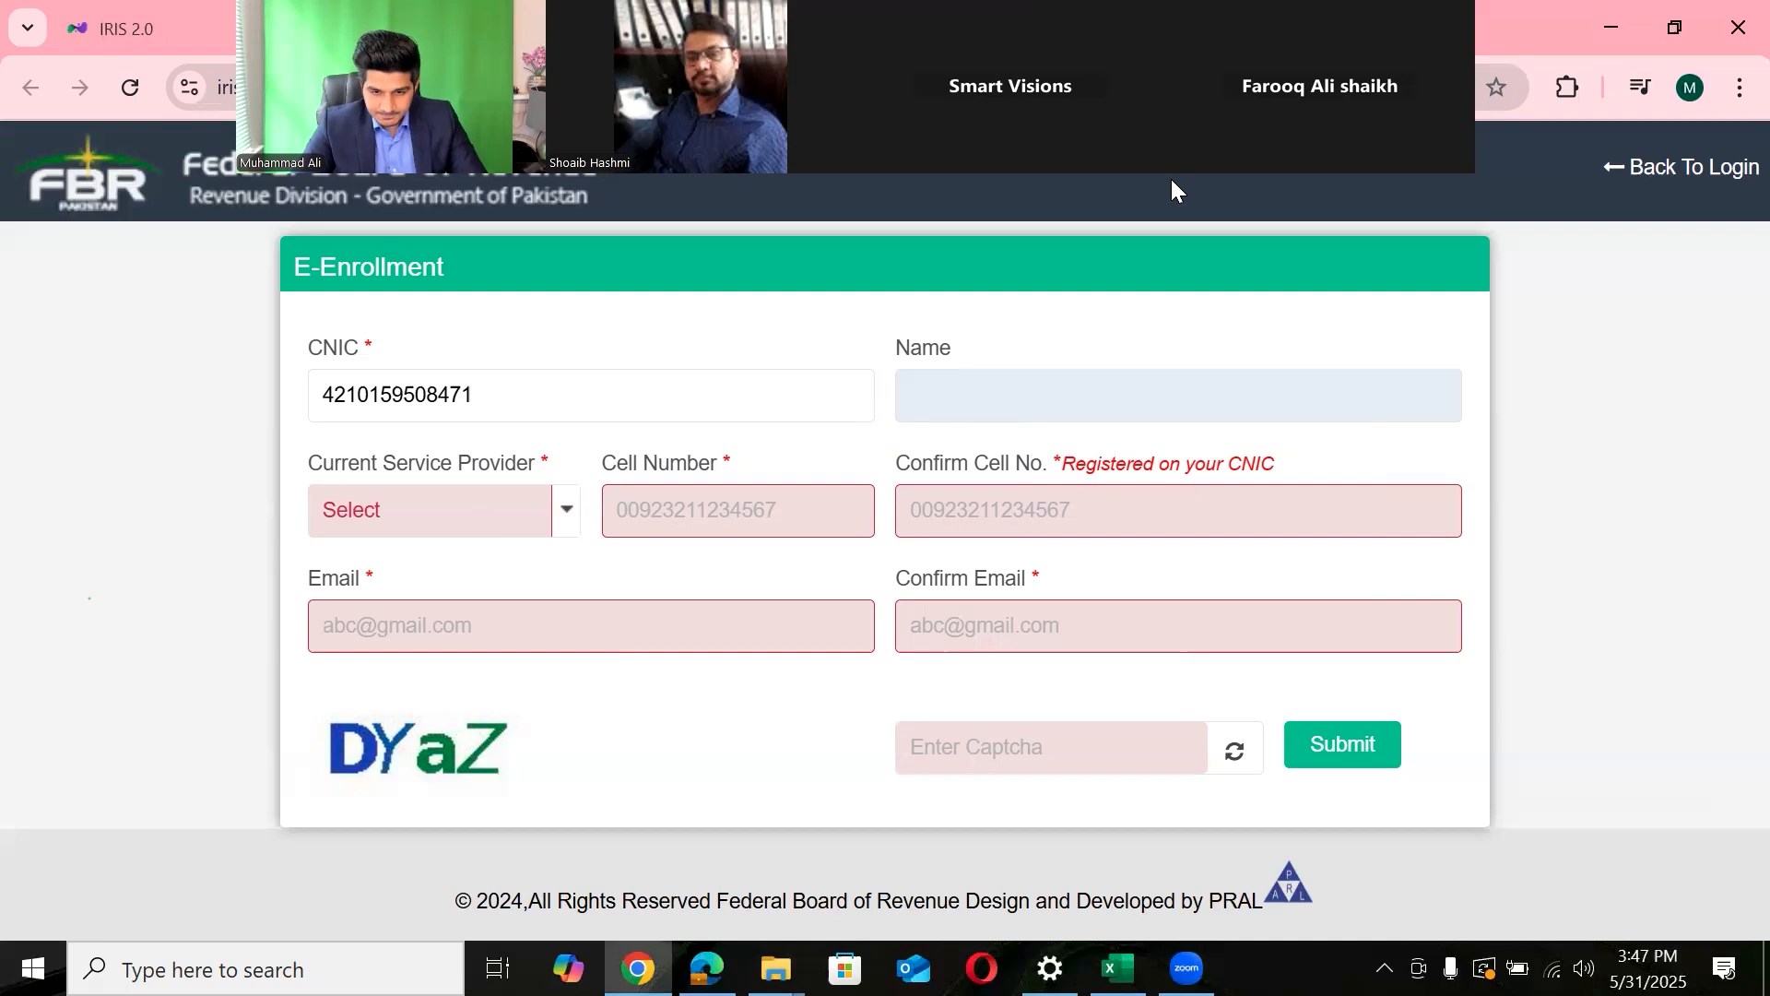
pyautogui.hotkey('alt', 'Tab')
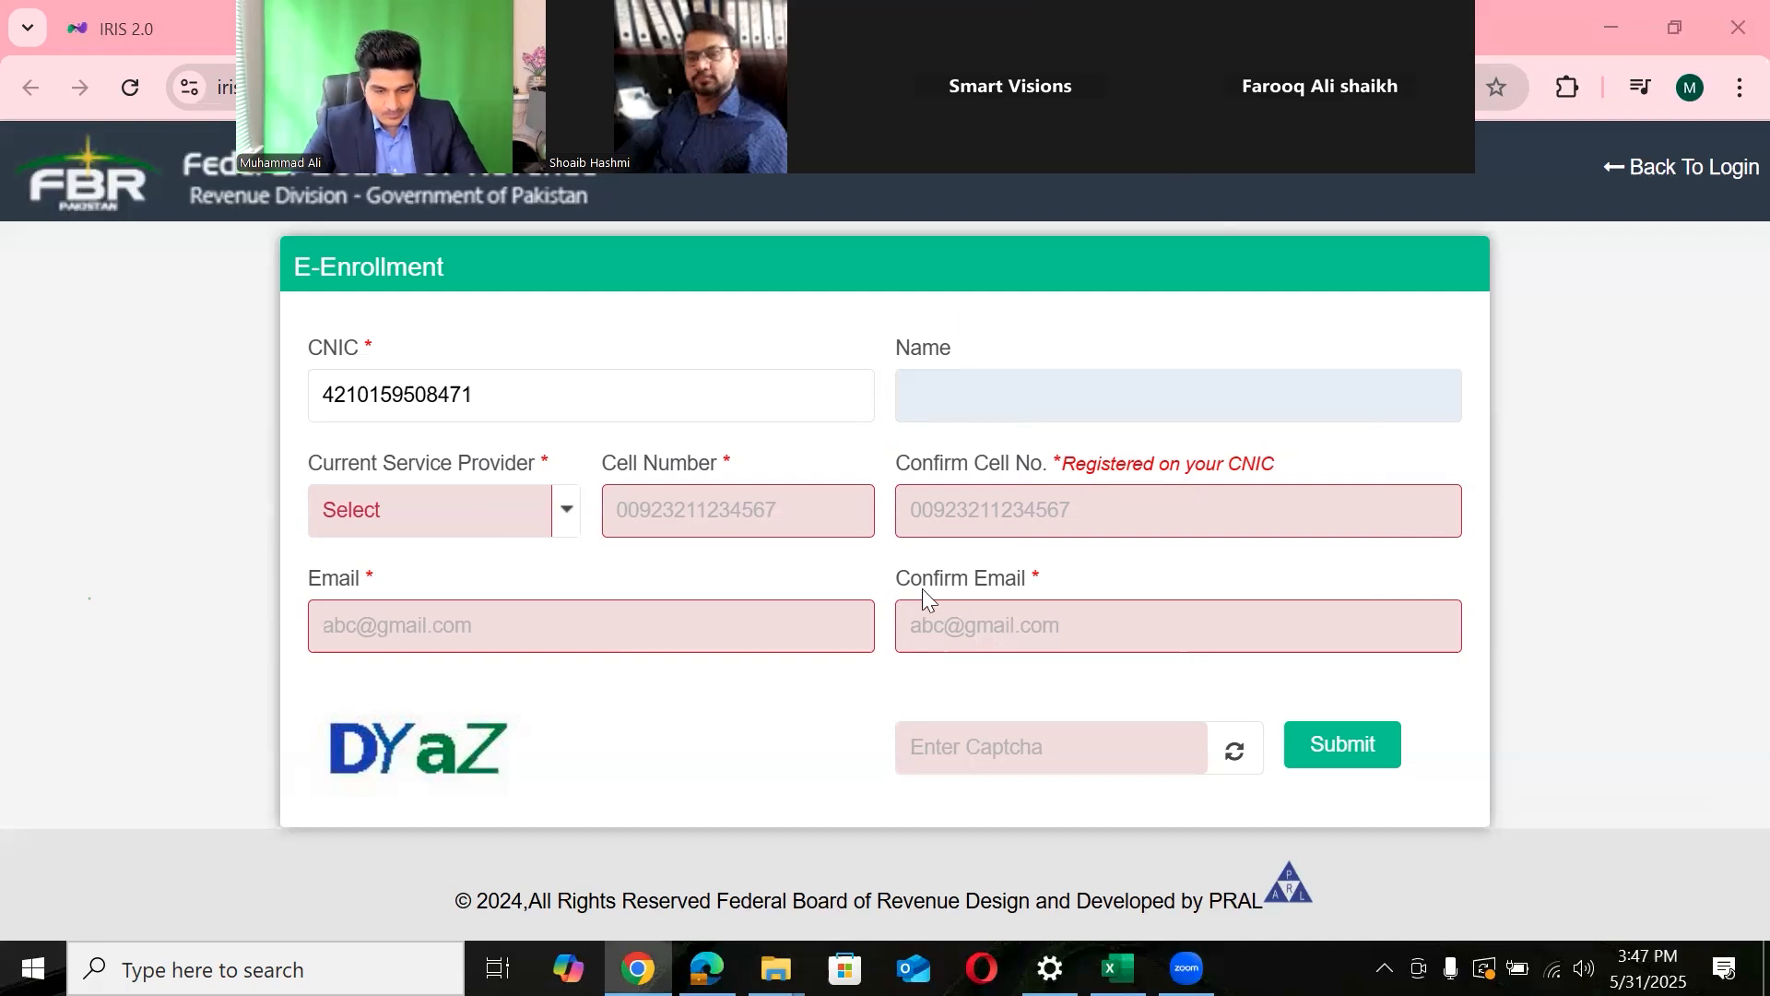
pyautogui.click(1665, 355)
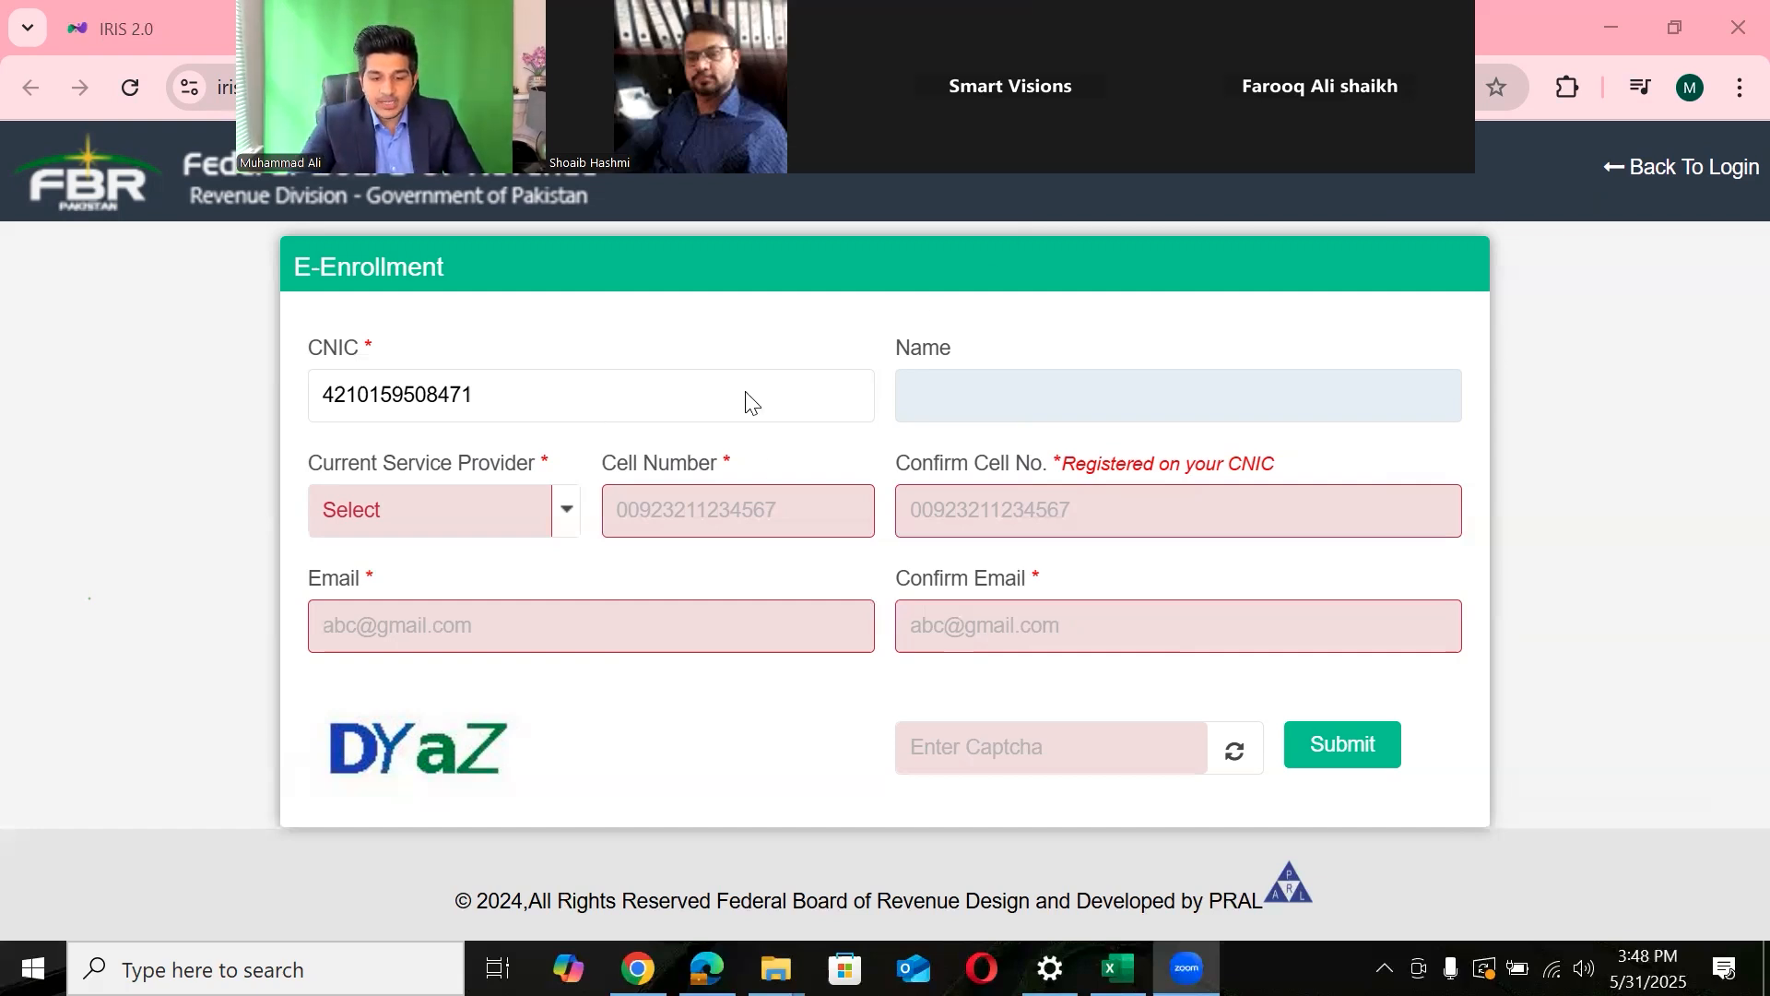
pyautogui.moveTo(781, 438); pyautogui.dragTo(1113, 616)
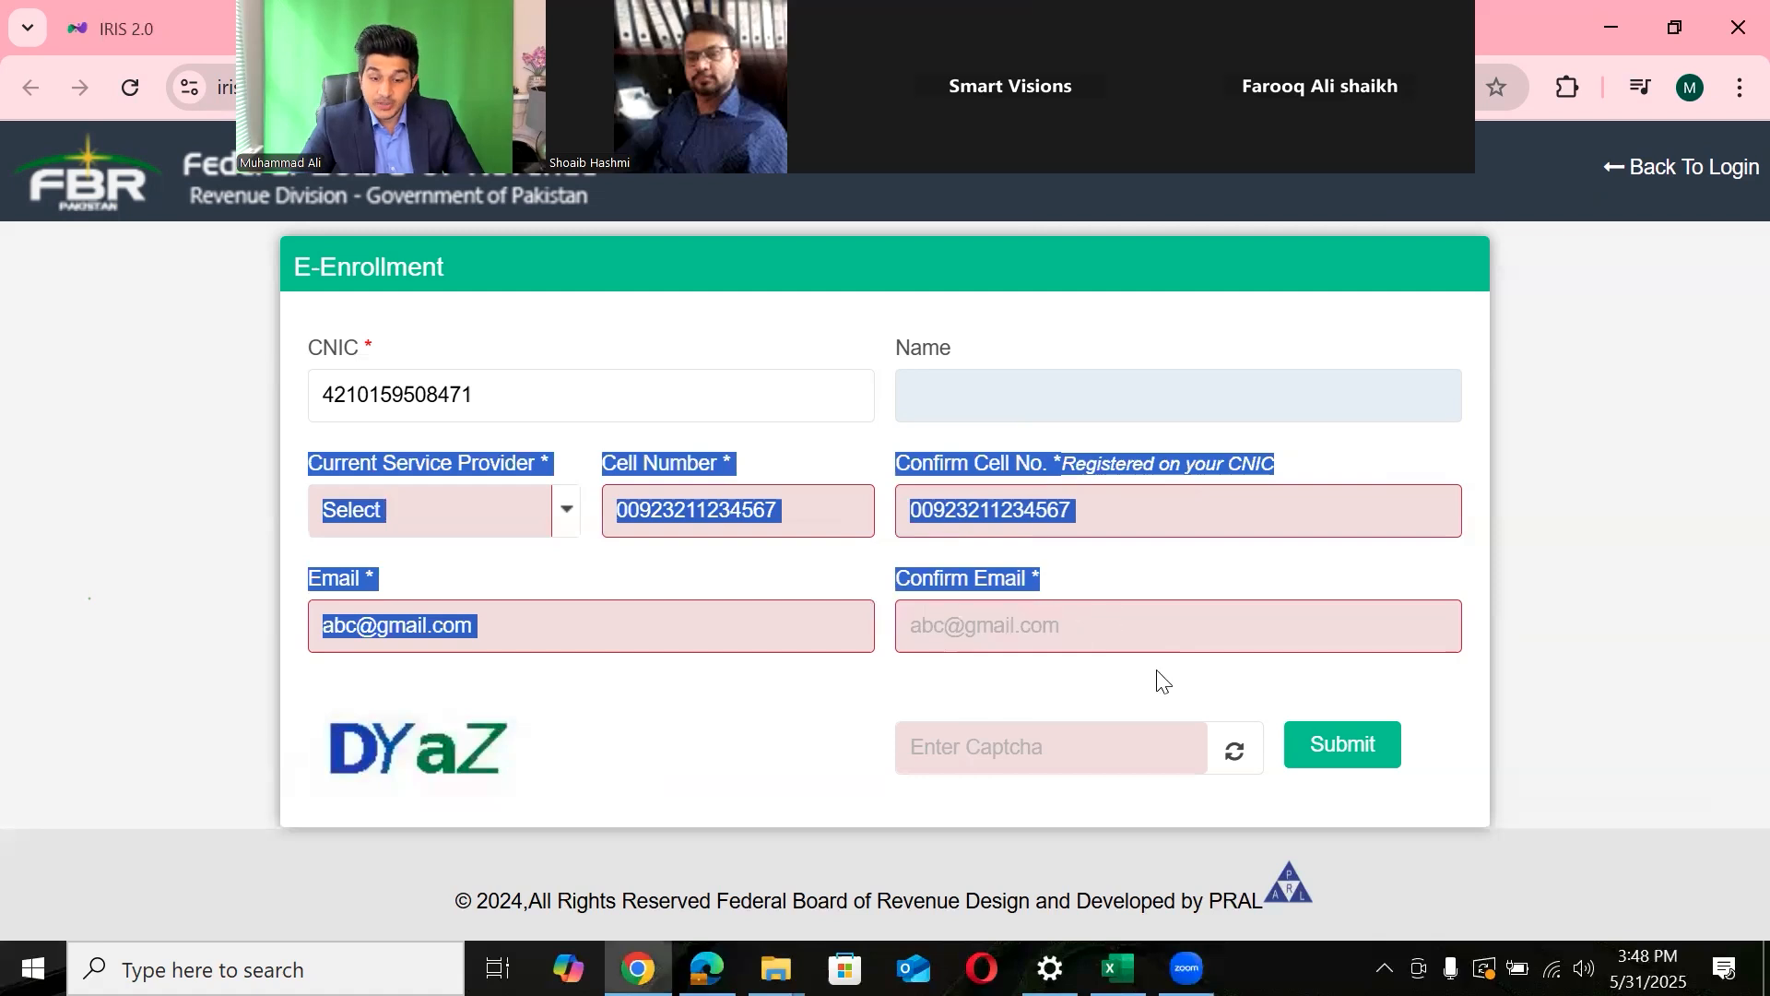
pyautogui.click(1156, 670)
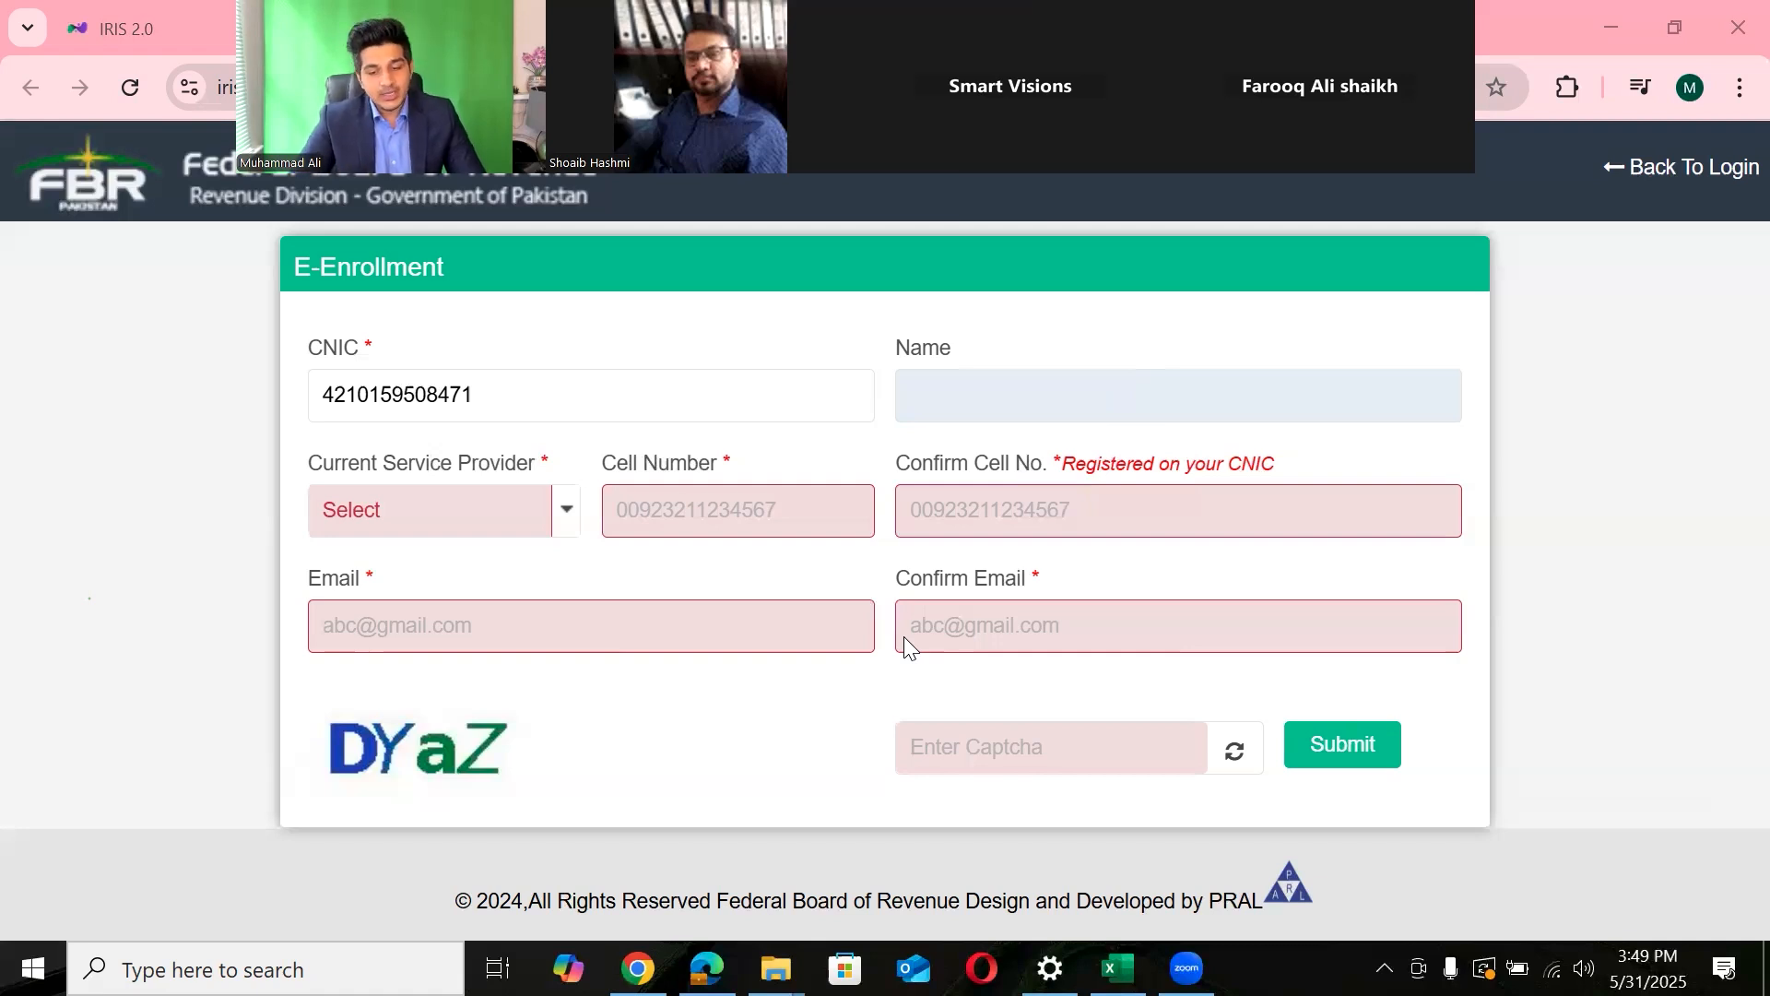
# - Go back to the IRIS login page, close the Login Authentication notice, and scroll down
pyautogui.click(1664, 168)
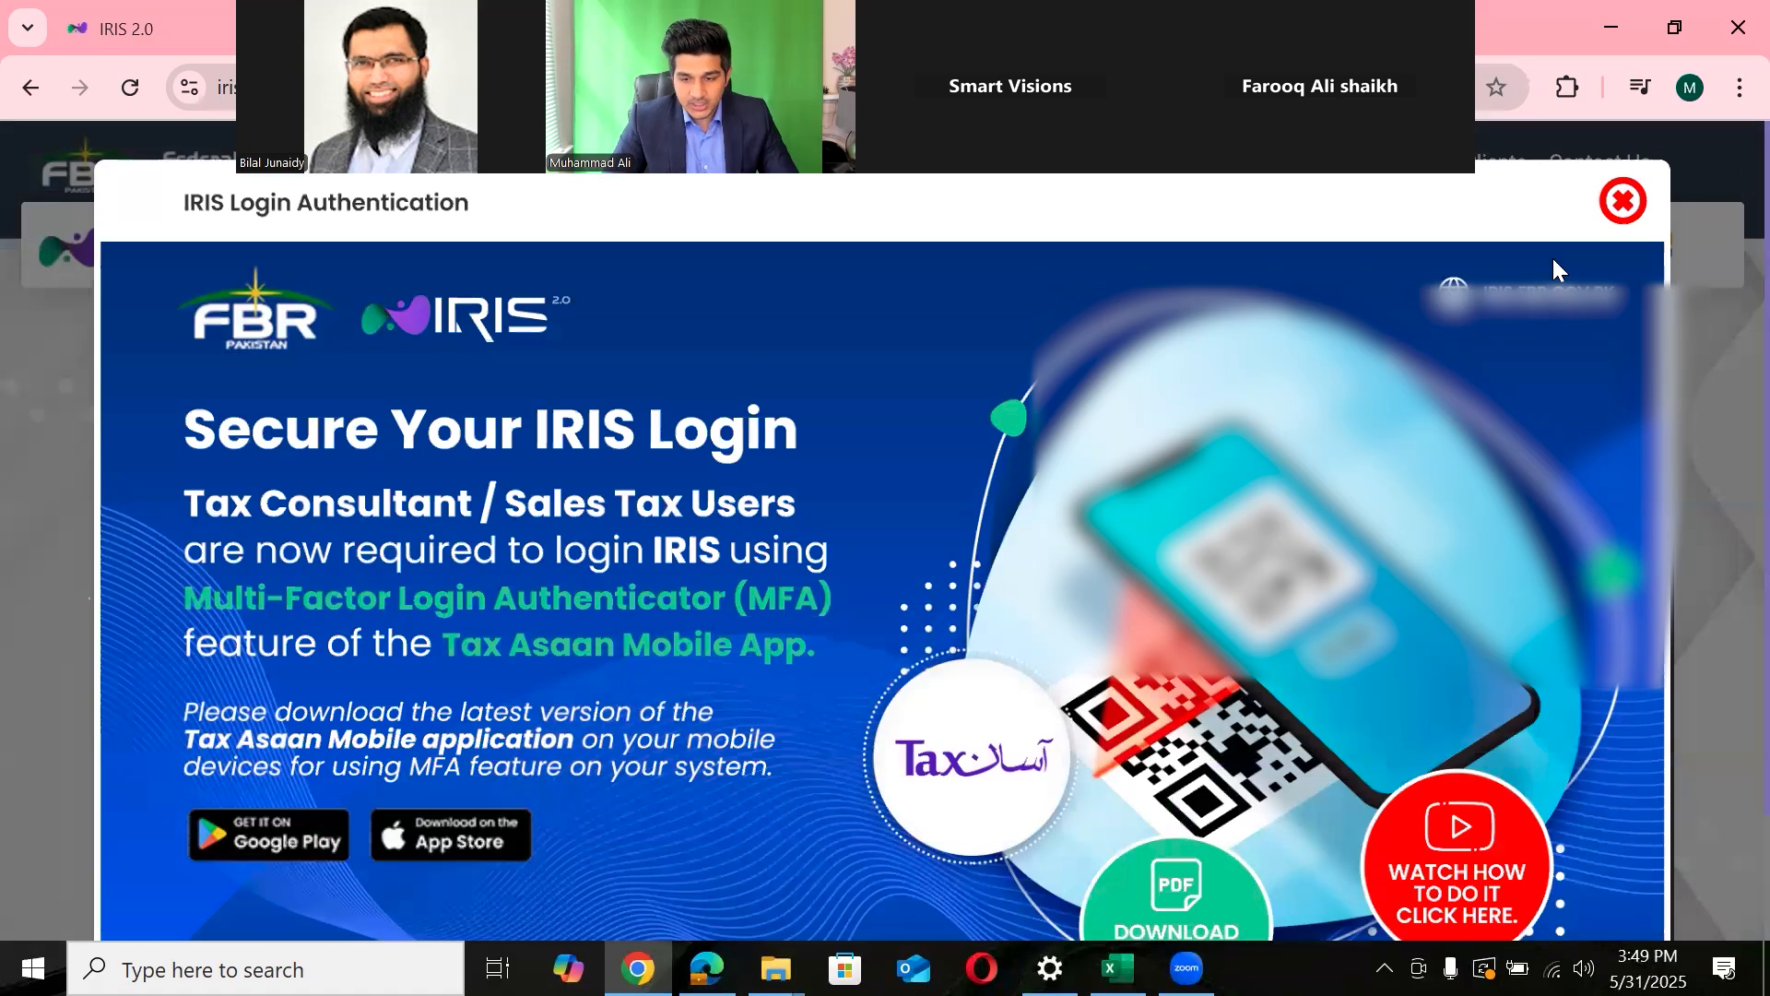
pyautogui.click(1623, 201)
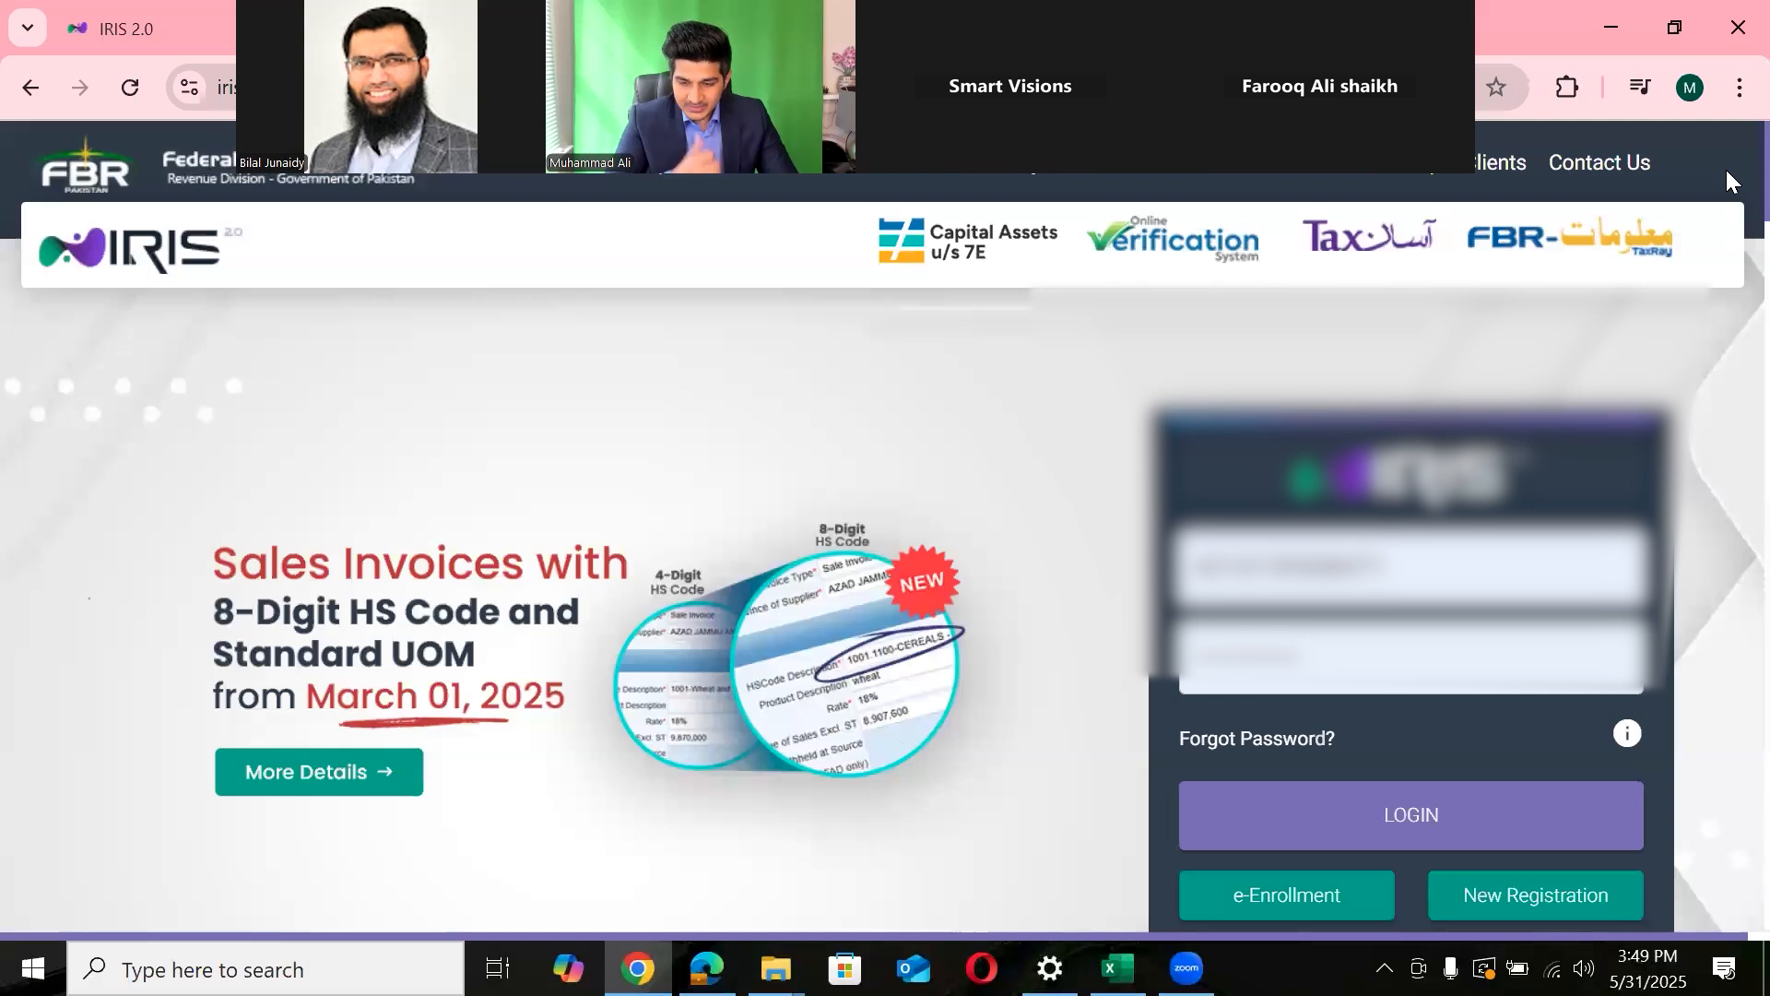
pyautogui.scroll(-1, 1726, 175)
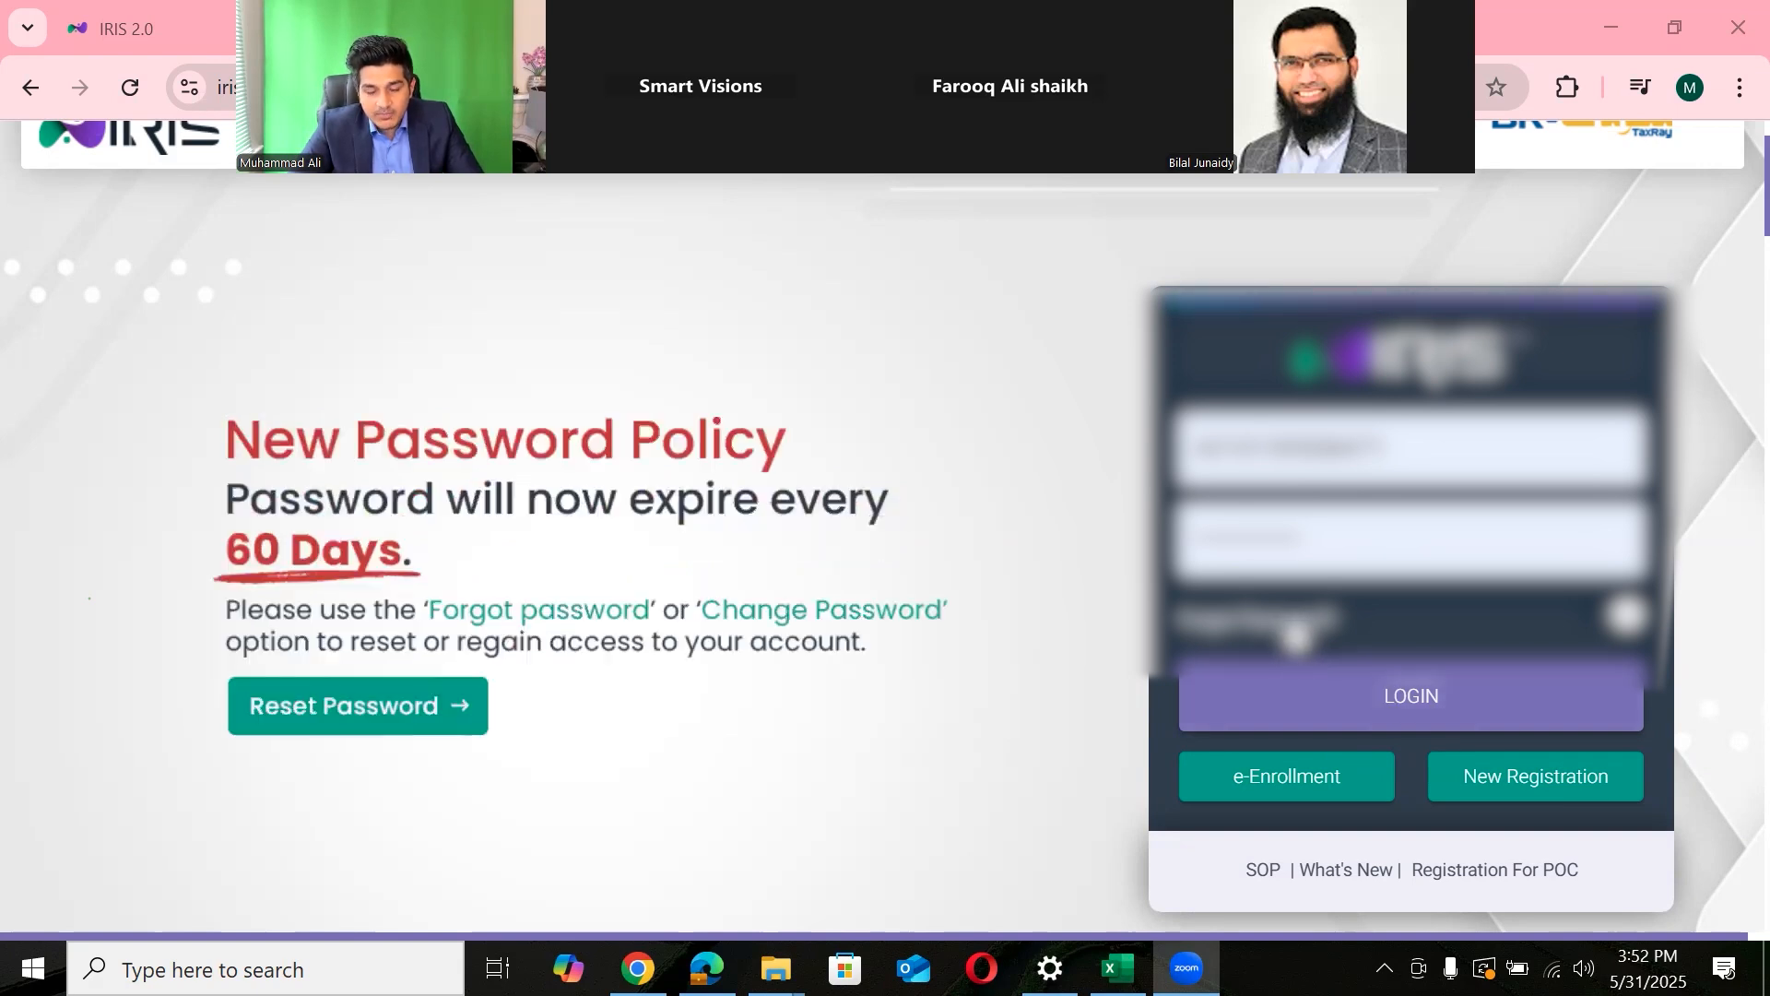
# - Review the Forgot Password form's Email, Service Provider and Cell Number fields, then return to the login tab
pyautogui.click(1294, 628)
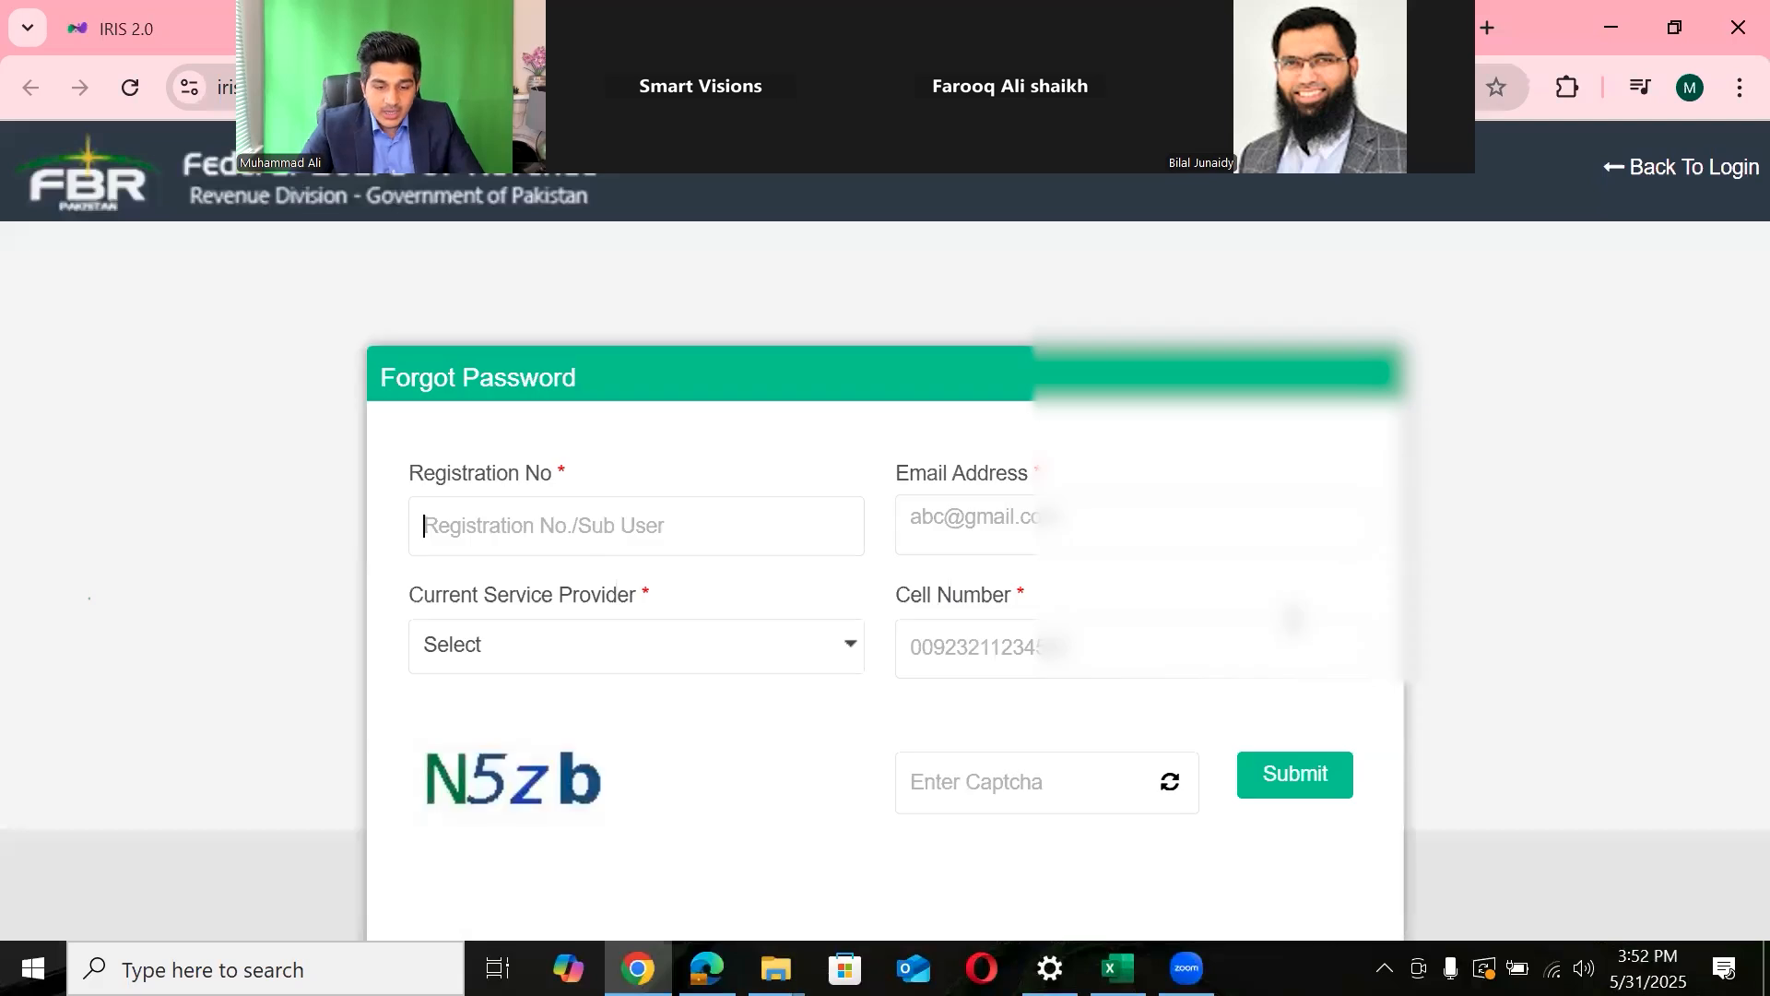
pyautogui.click(1037, 519)
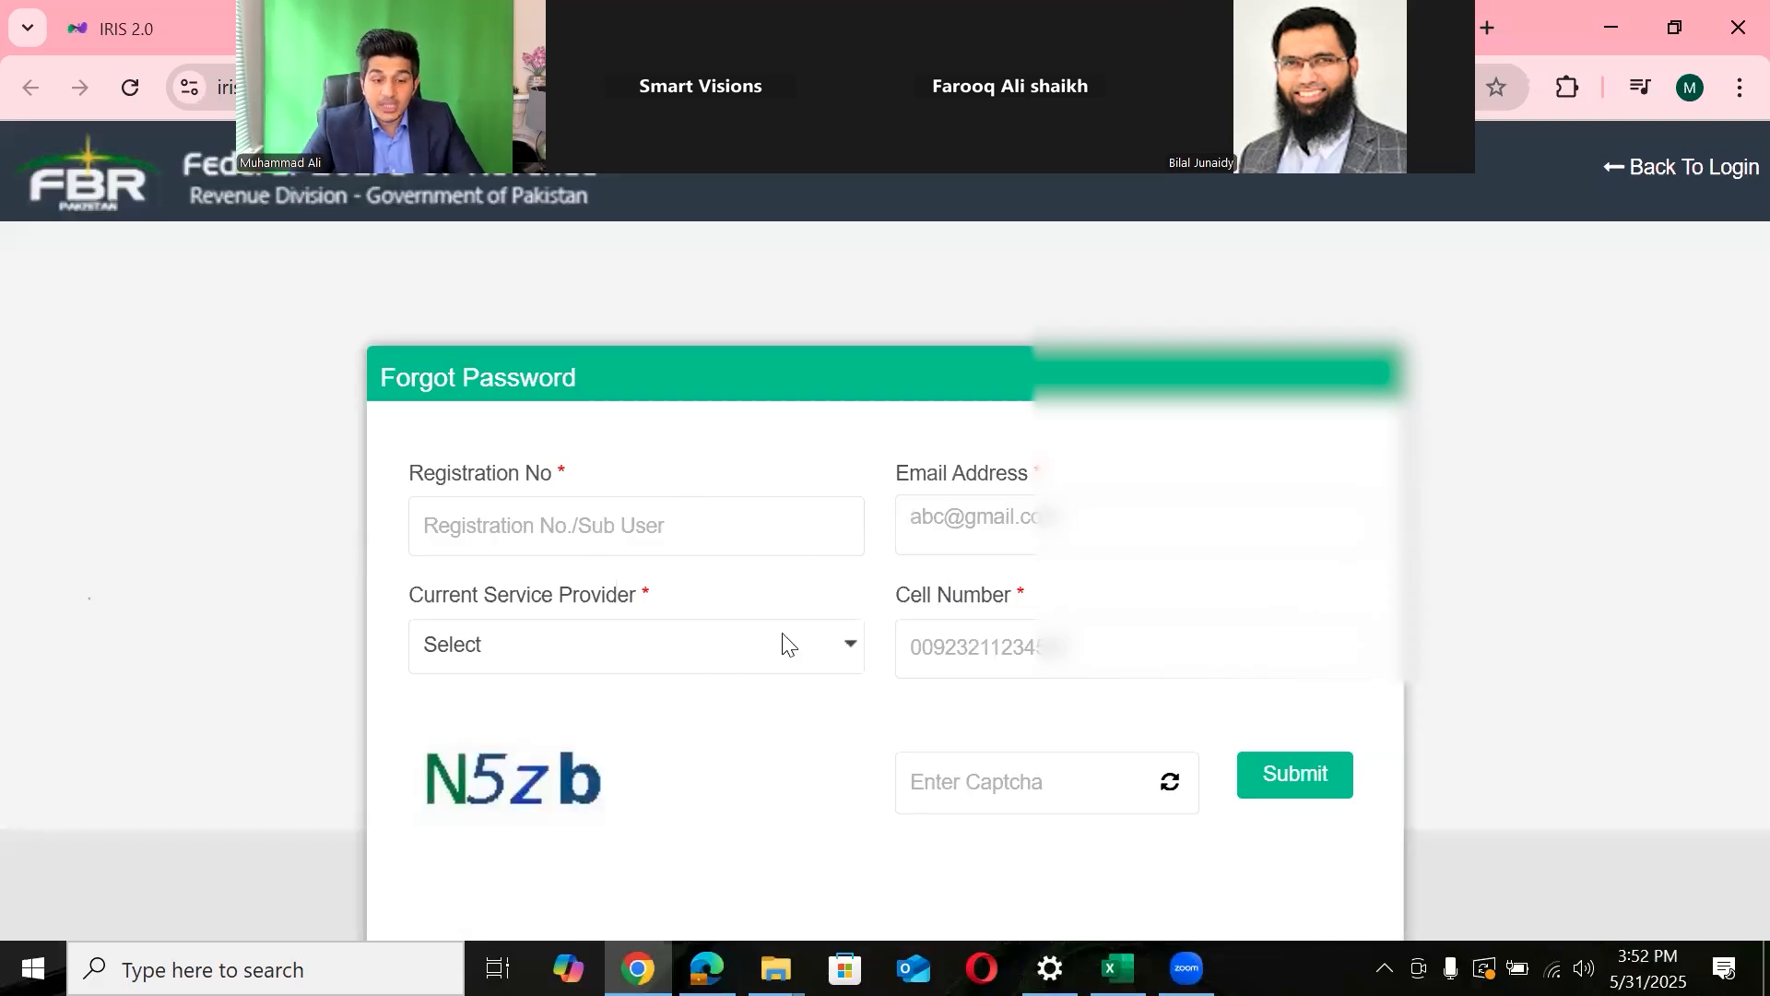
pyautogui.click(699, 660)
pyautogui.click(1060, 671)
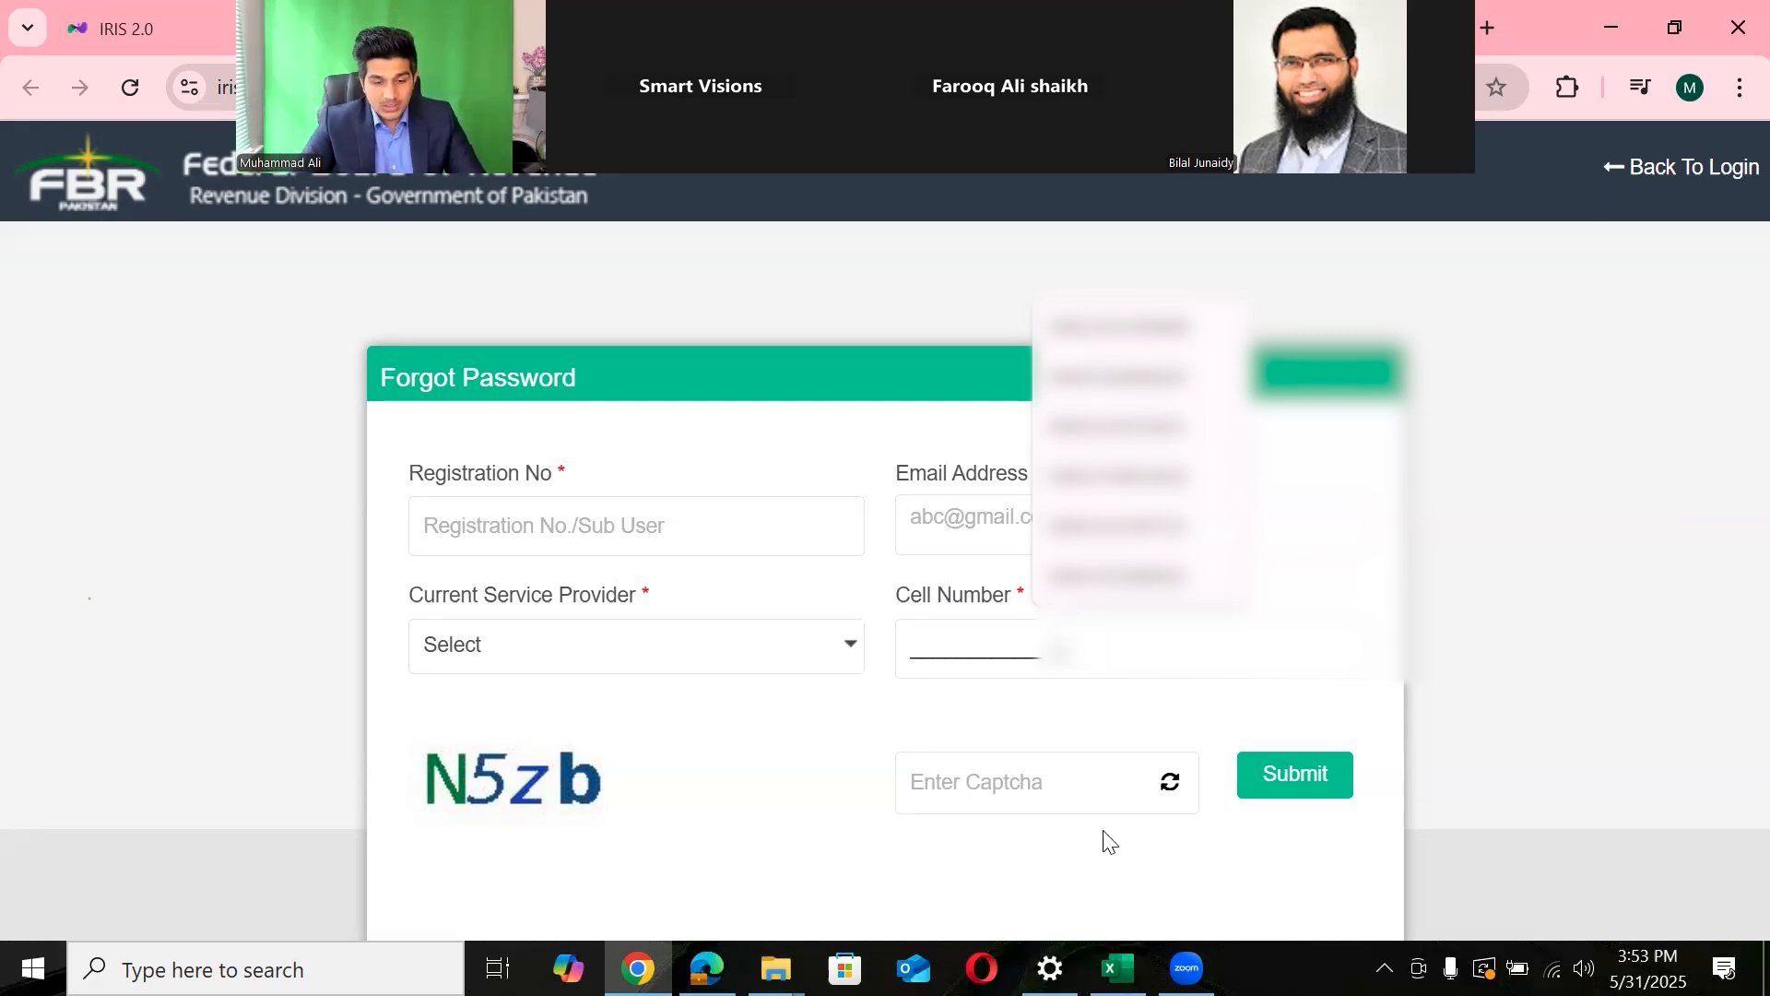
pyautogui.click(150, 20)
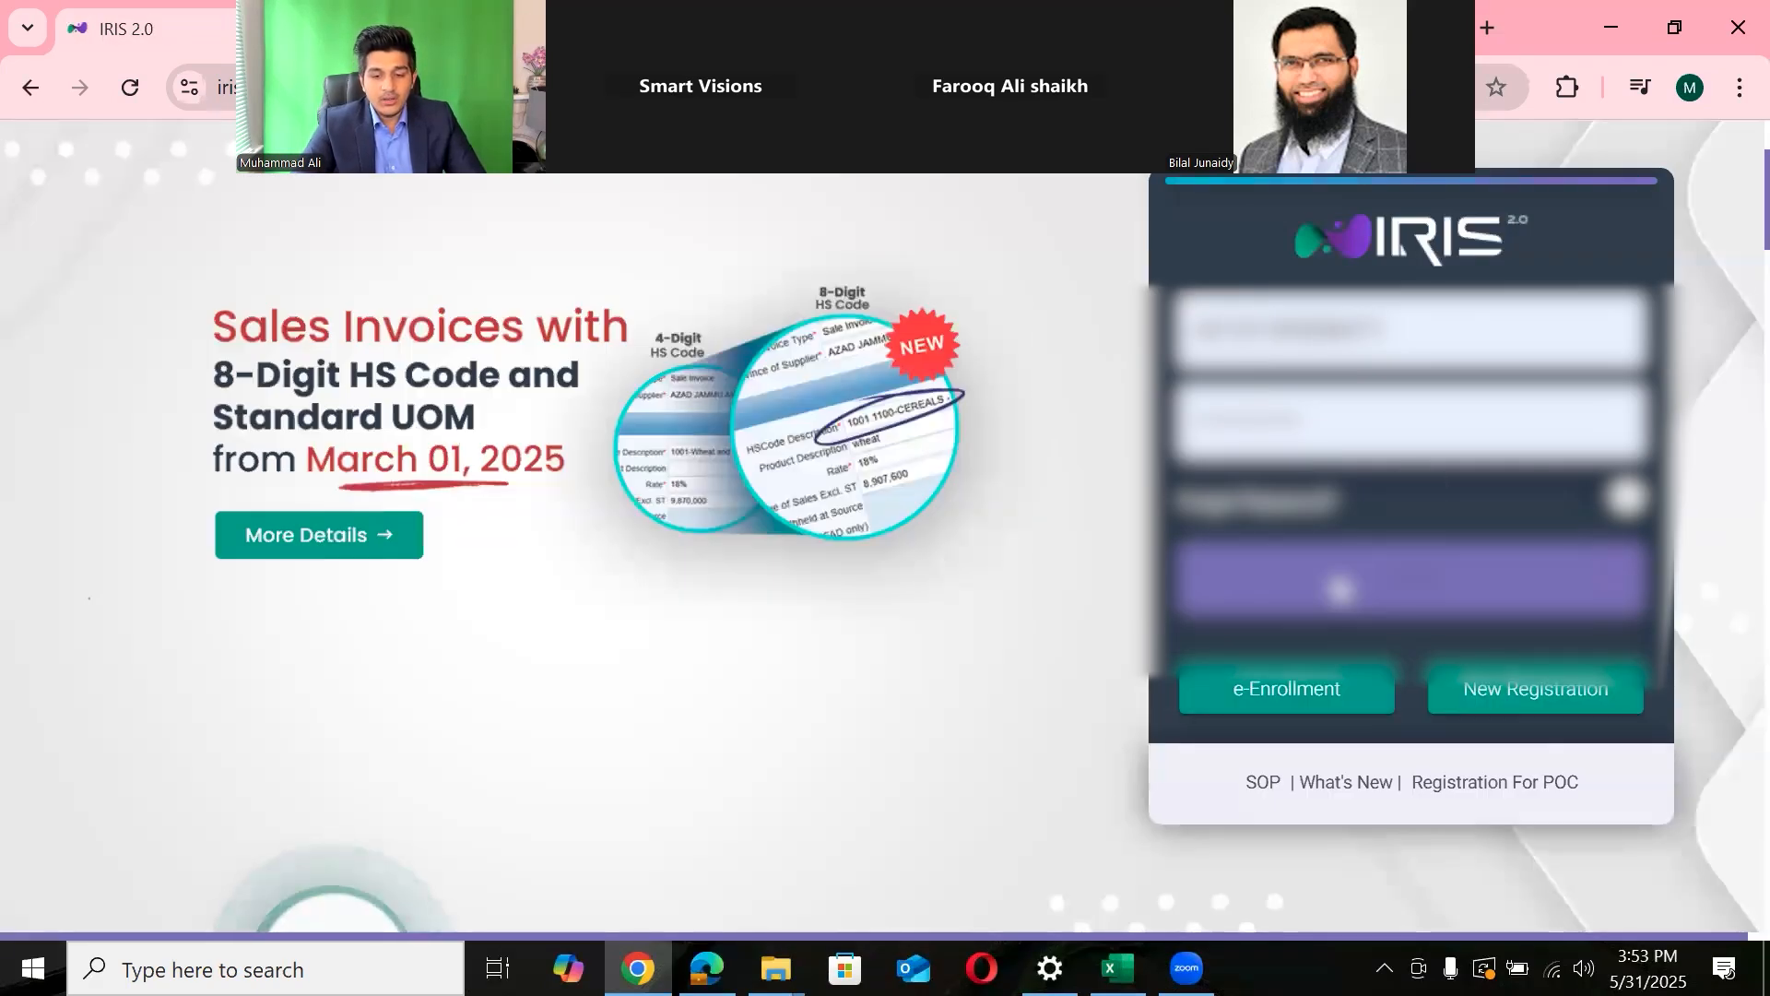
# - Log in from the IRIS login panel and scroll to the top of the dashboard
pyautogui.click(1340, 586)
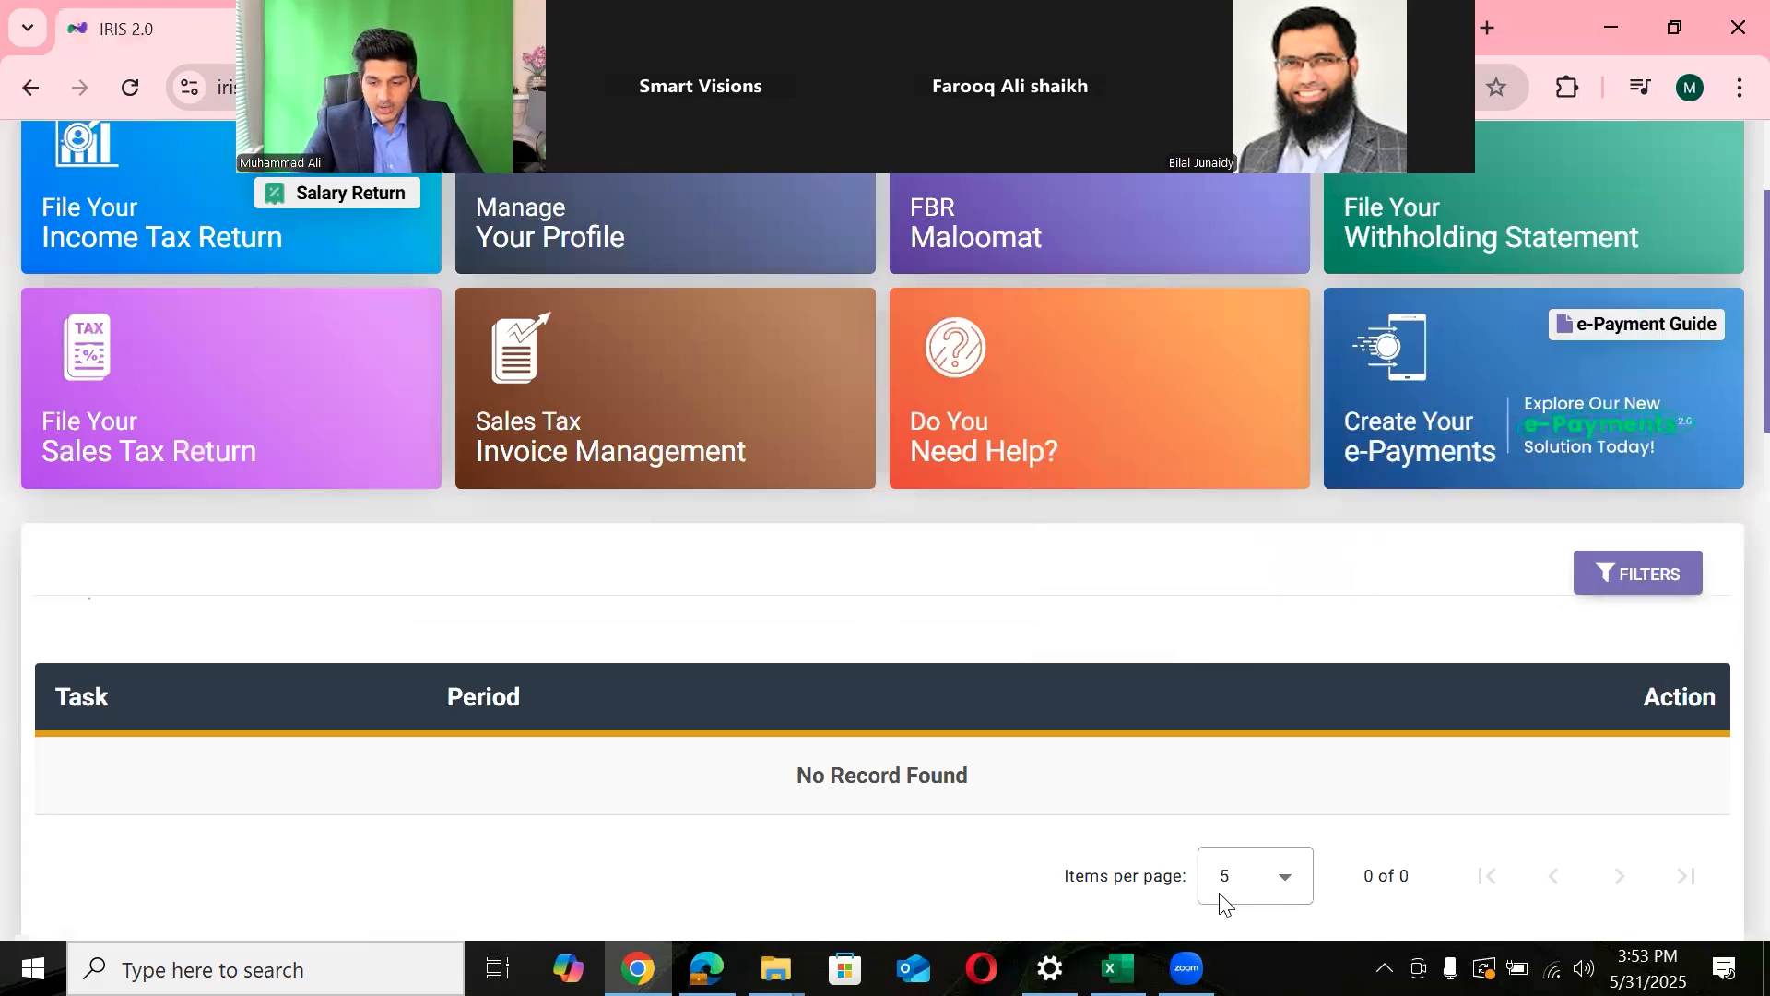
pyautogui.scroll(3, 1732, 235)
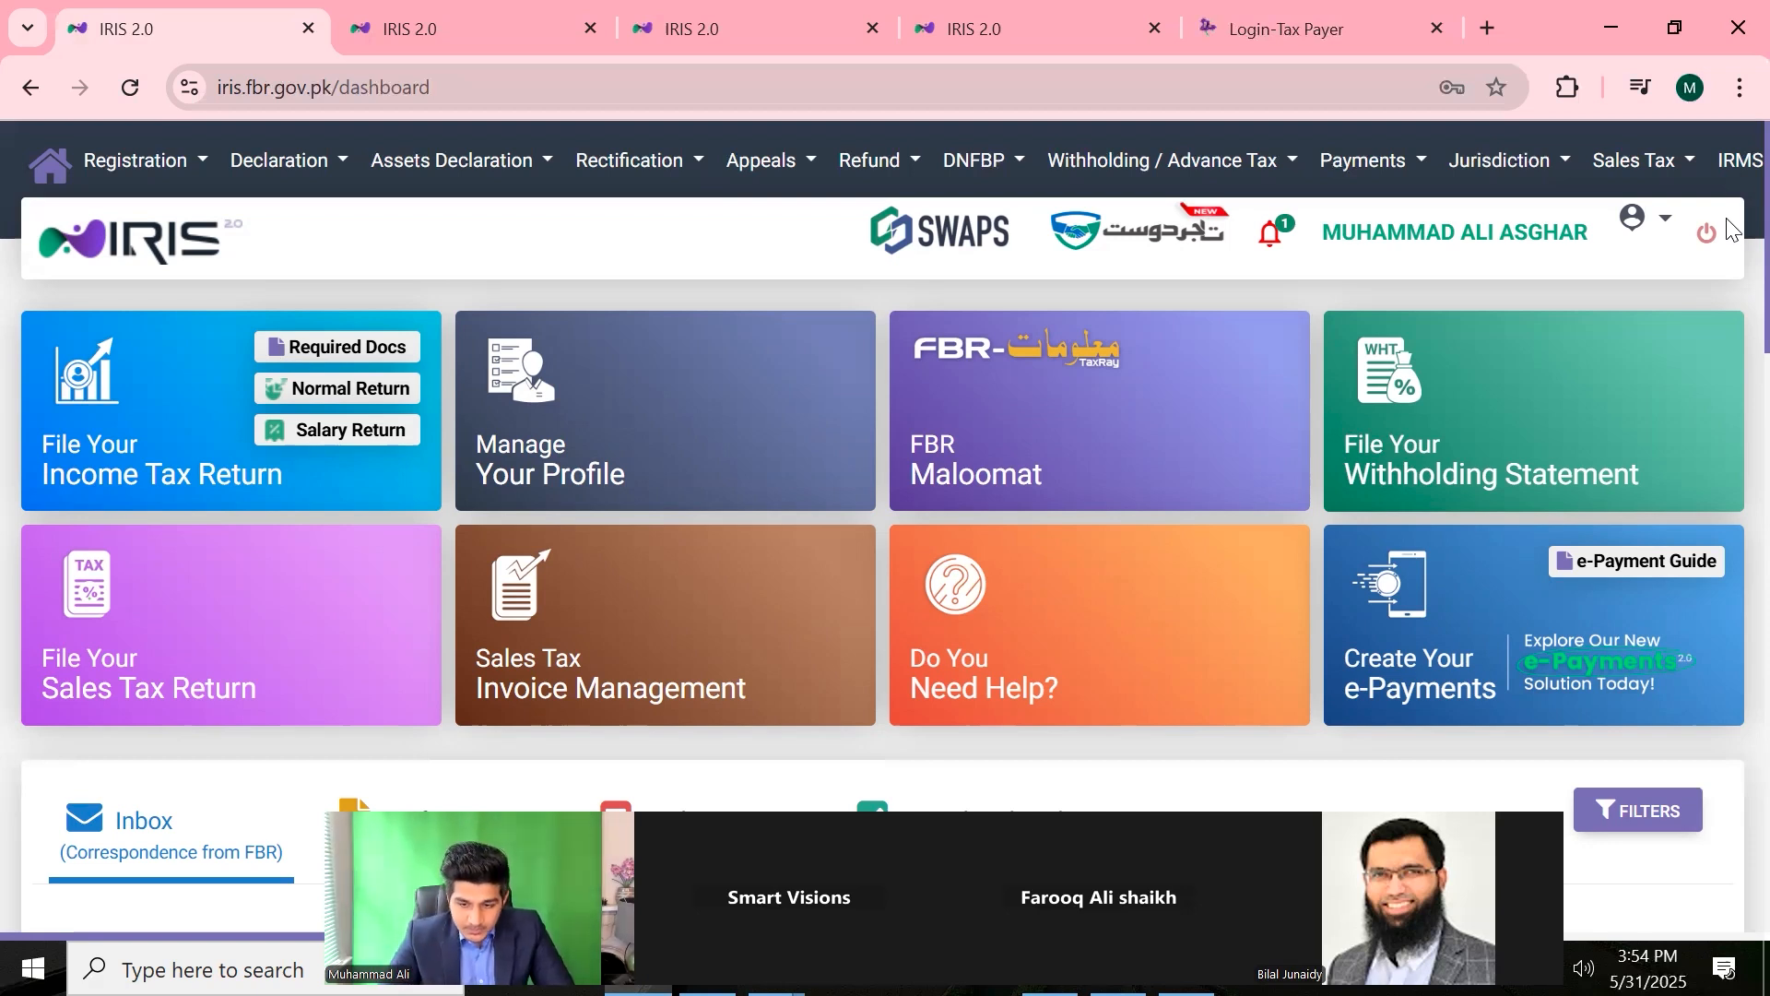
pyautogui.scroll(-1, 1731, 238)
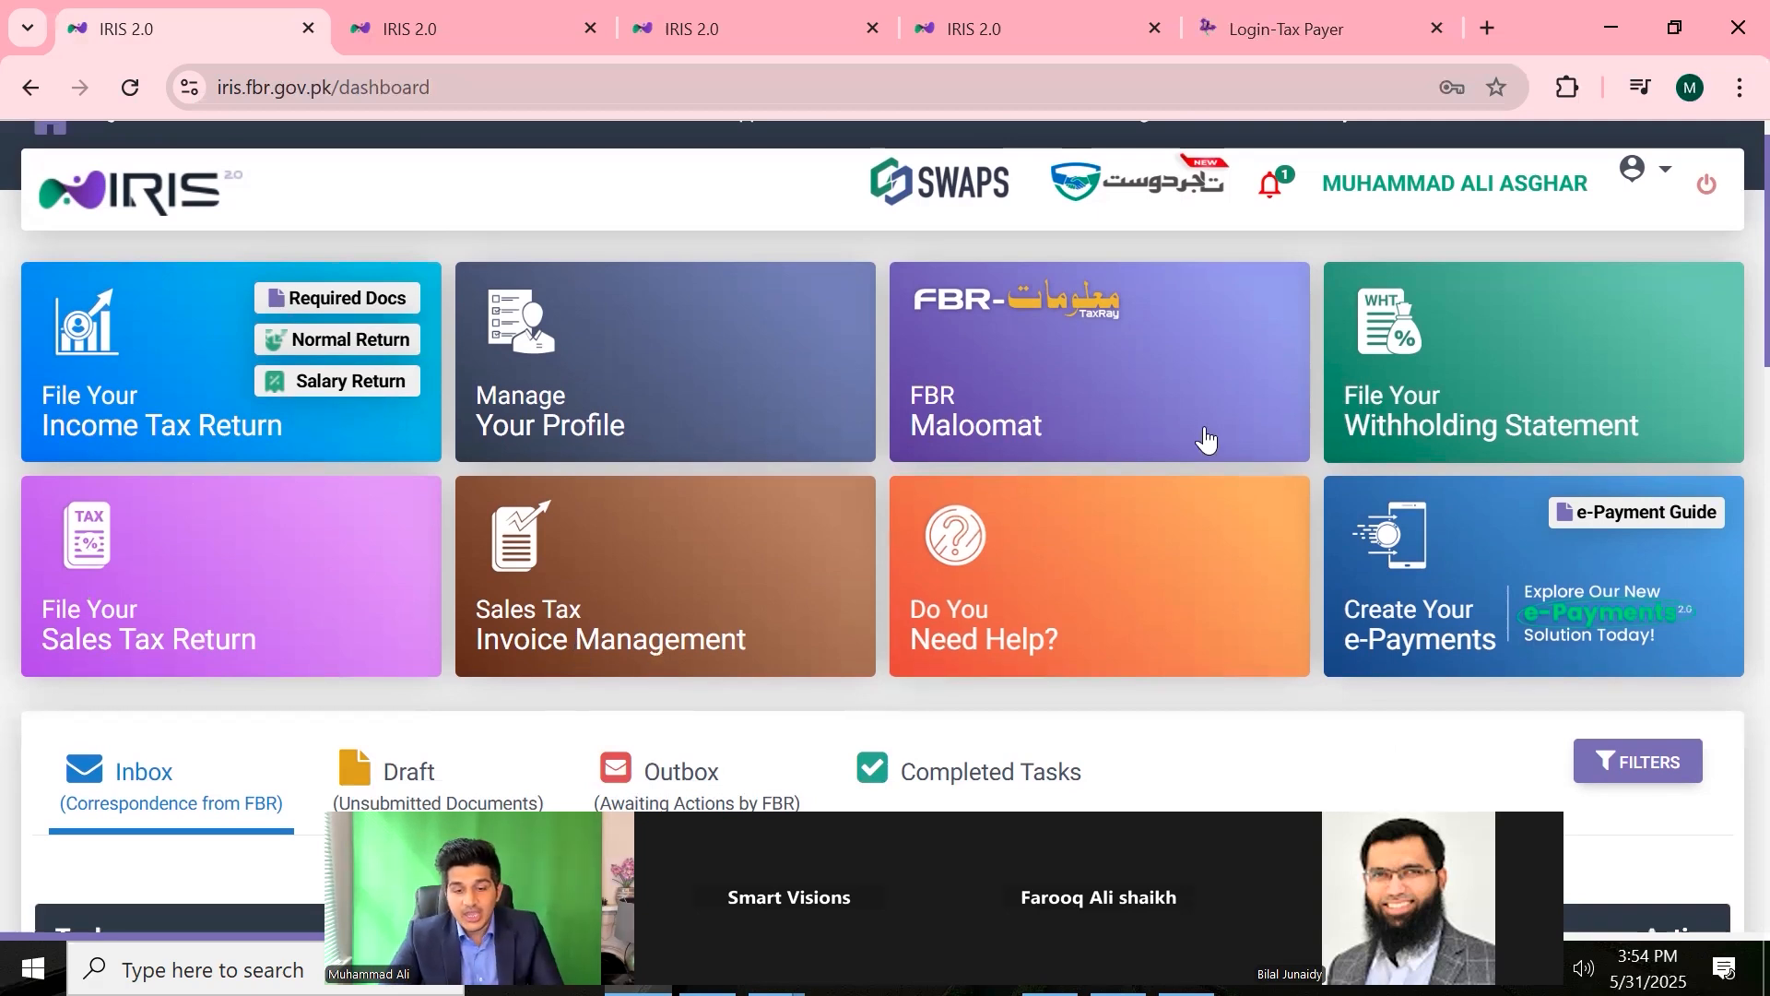
pyautogui.click(1705, 210)
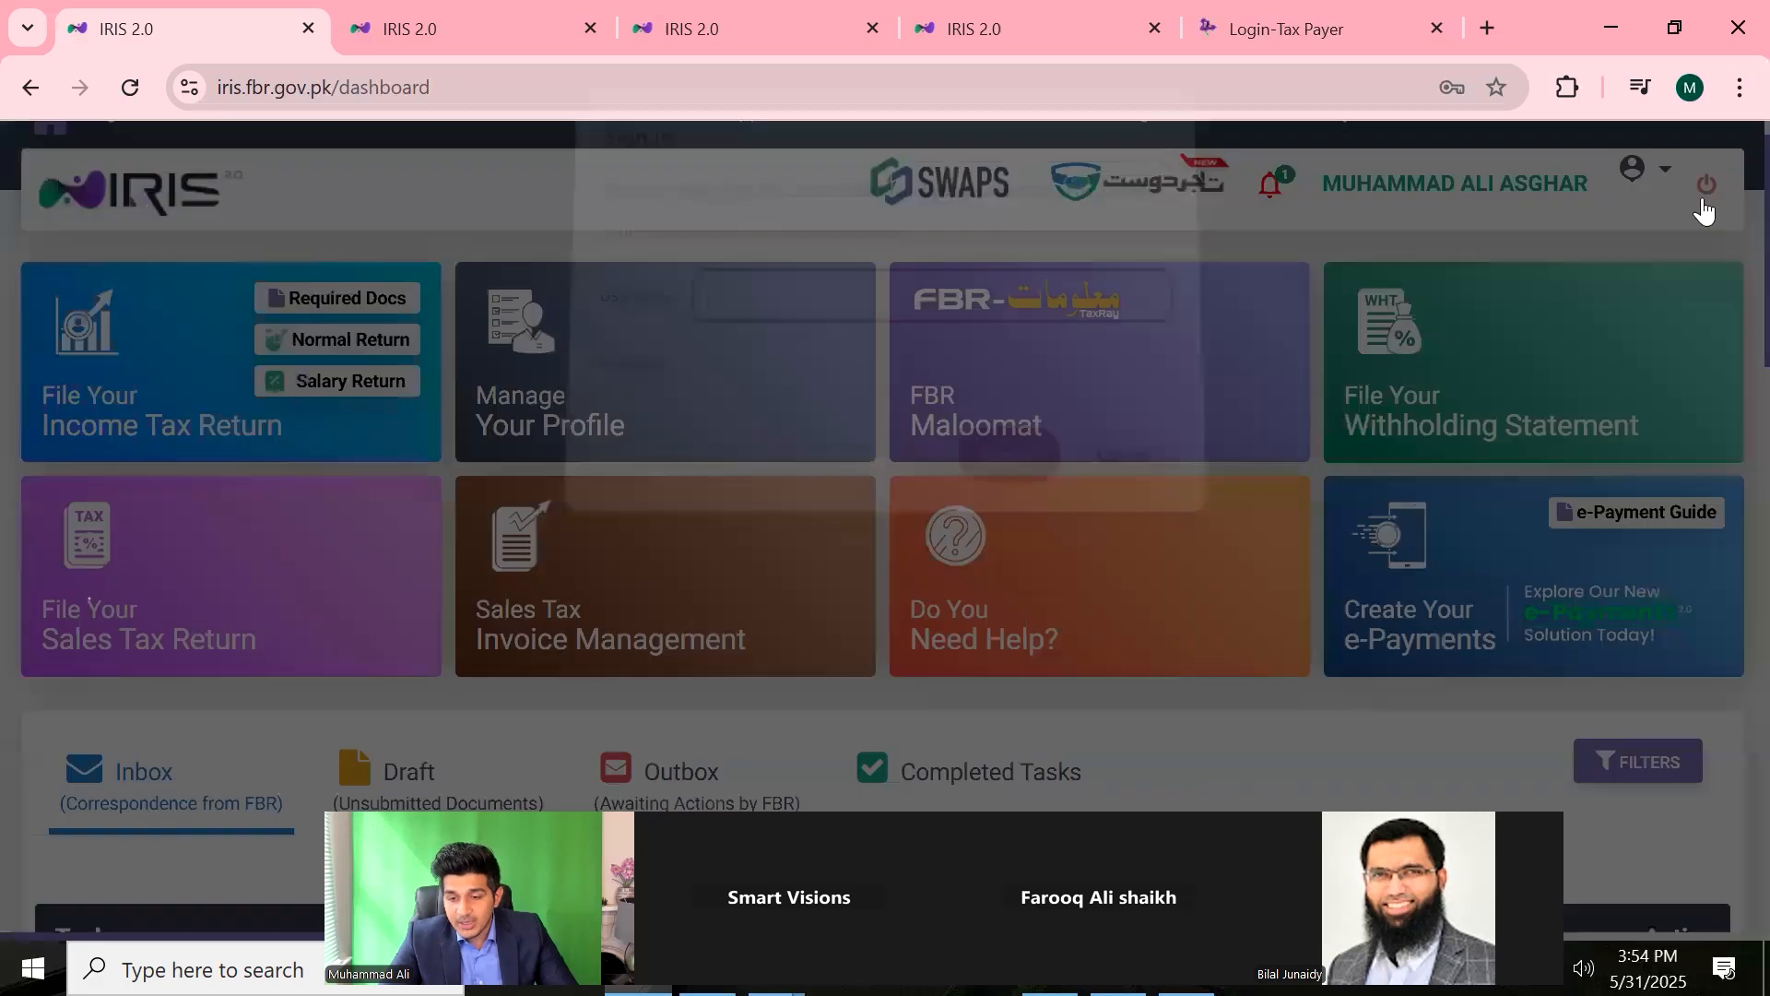
pyautogui.click(1119, 468)
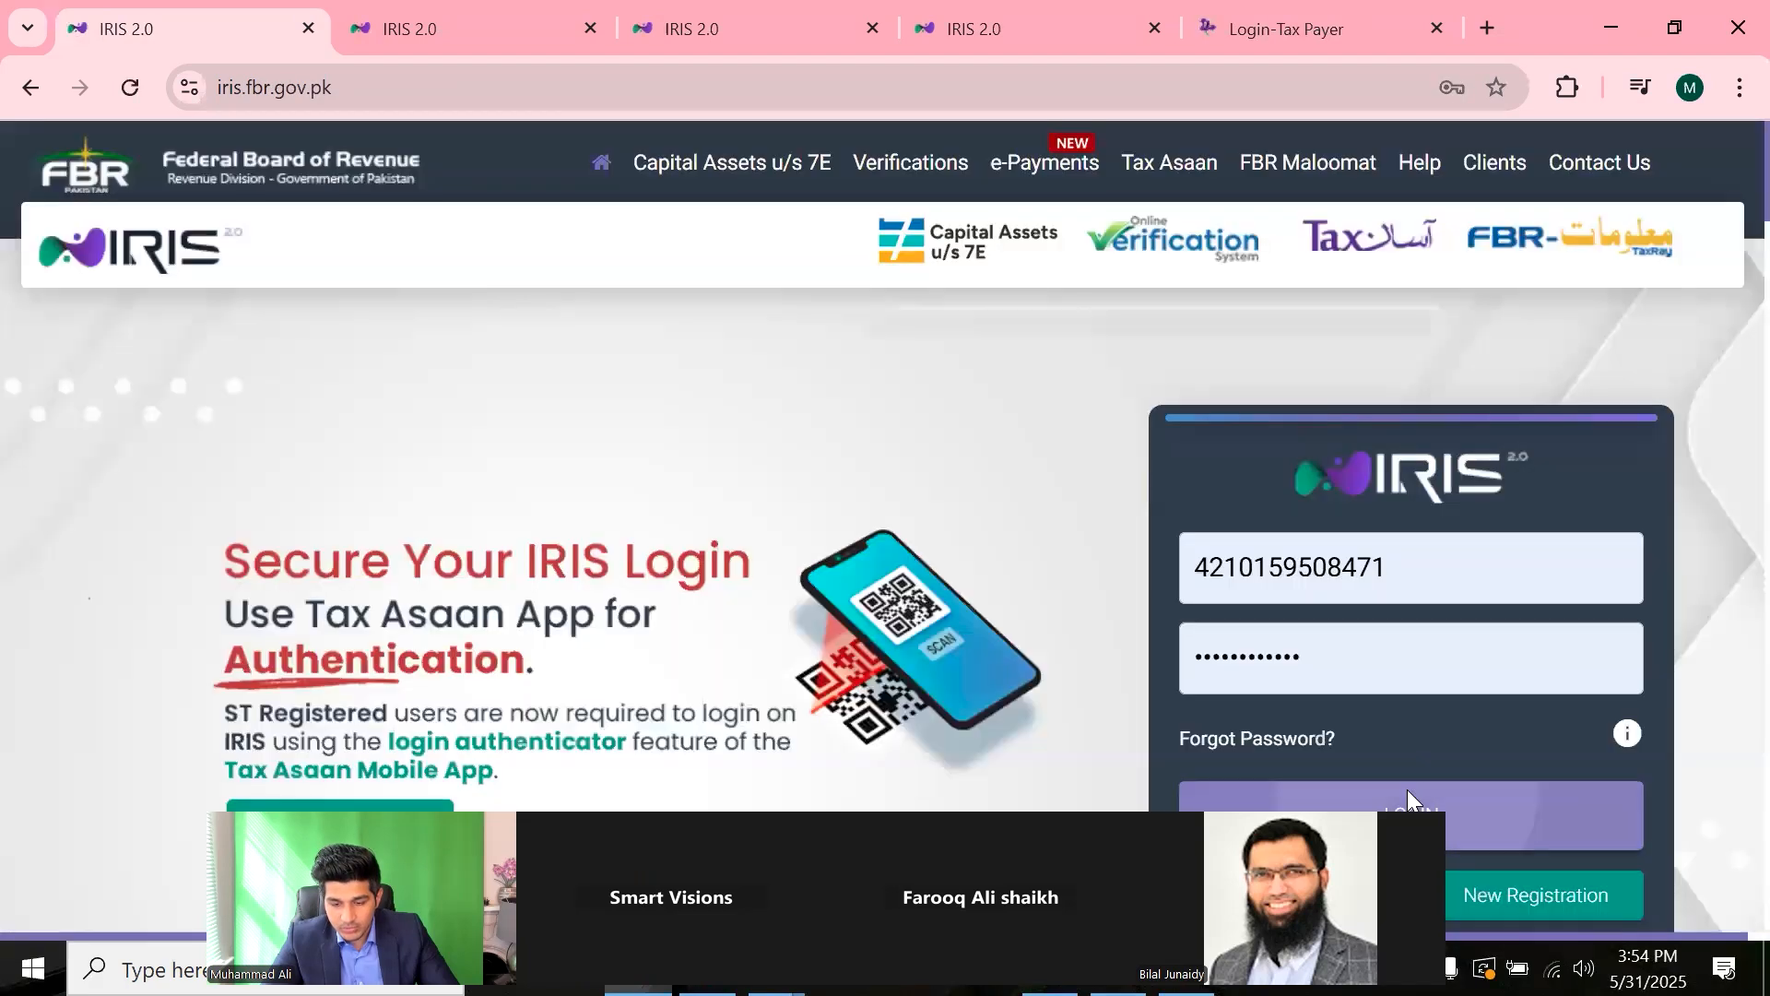
pyautogui.click(1407, 791)
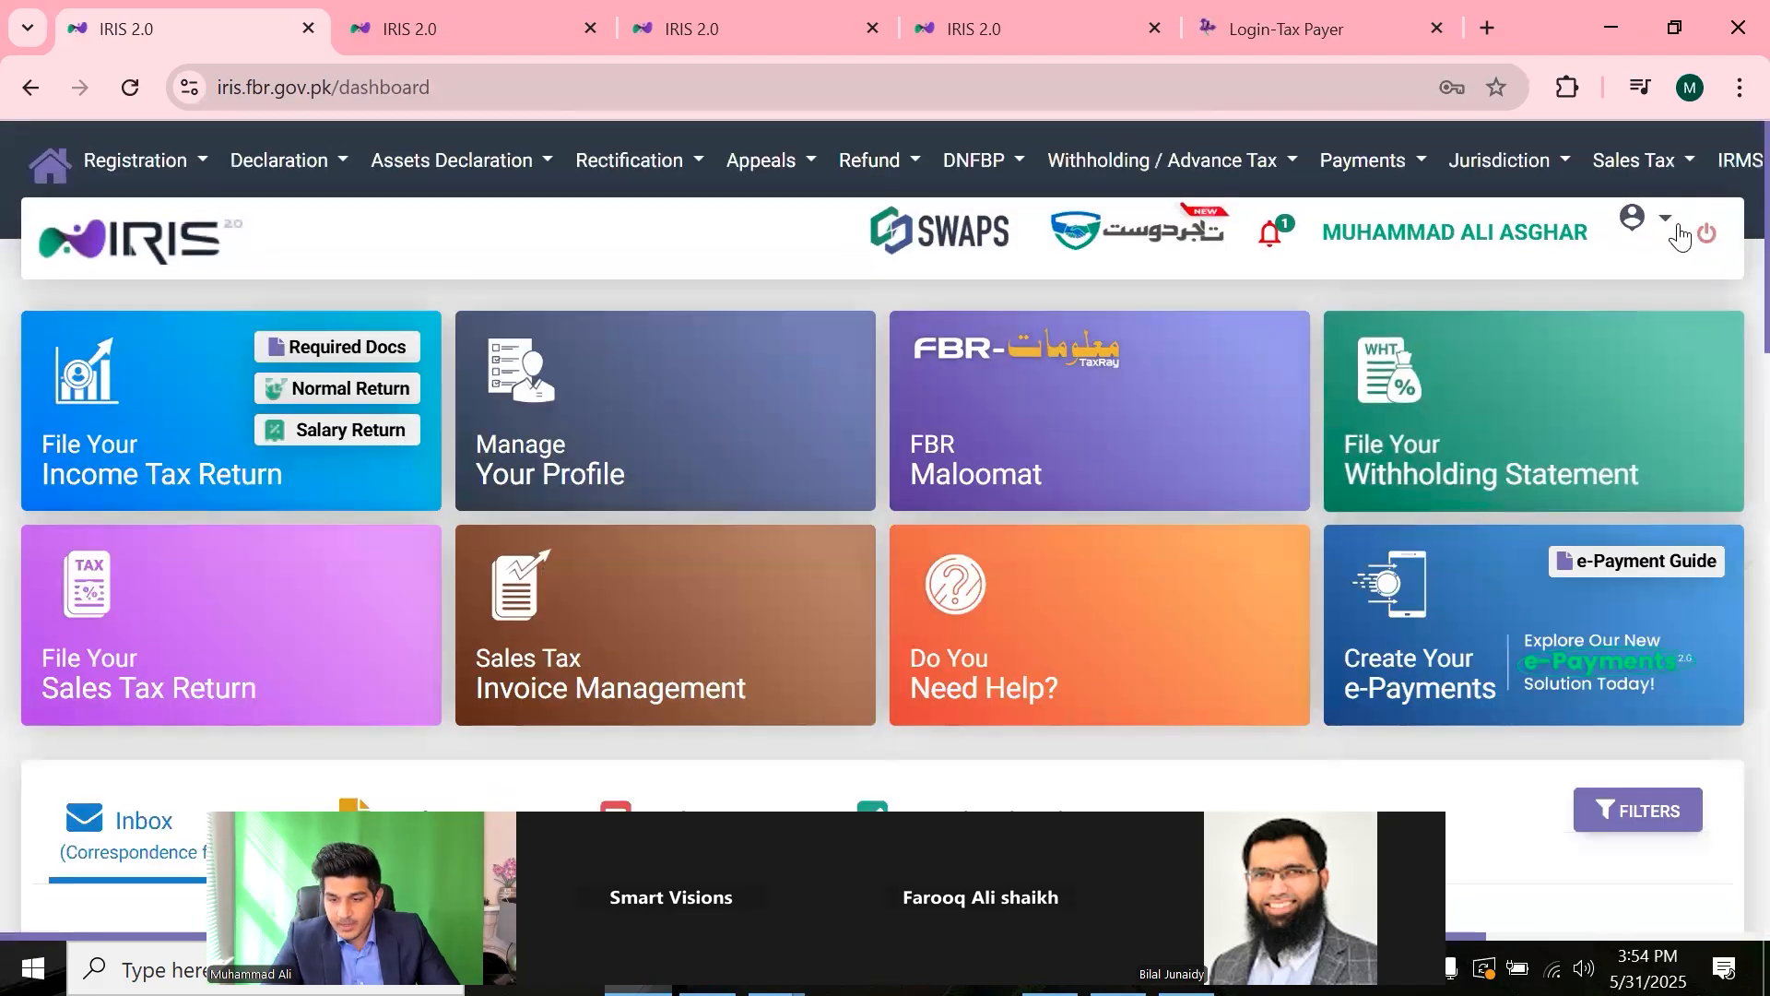
# - From the account options menu beside the user icon, open the taxpayer Profile page
pyautogui.click(1663, 221)
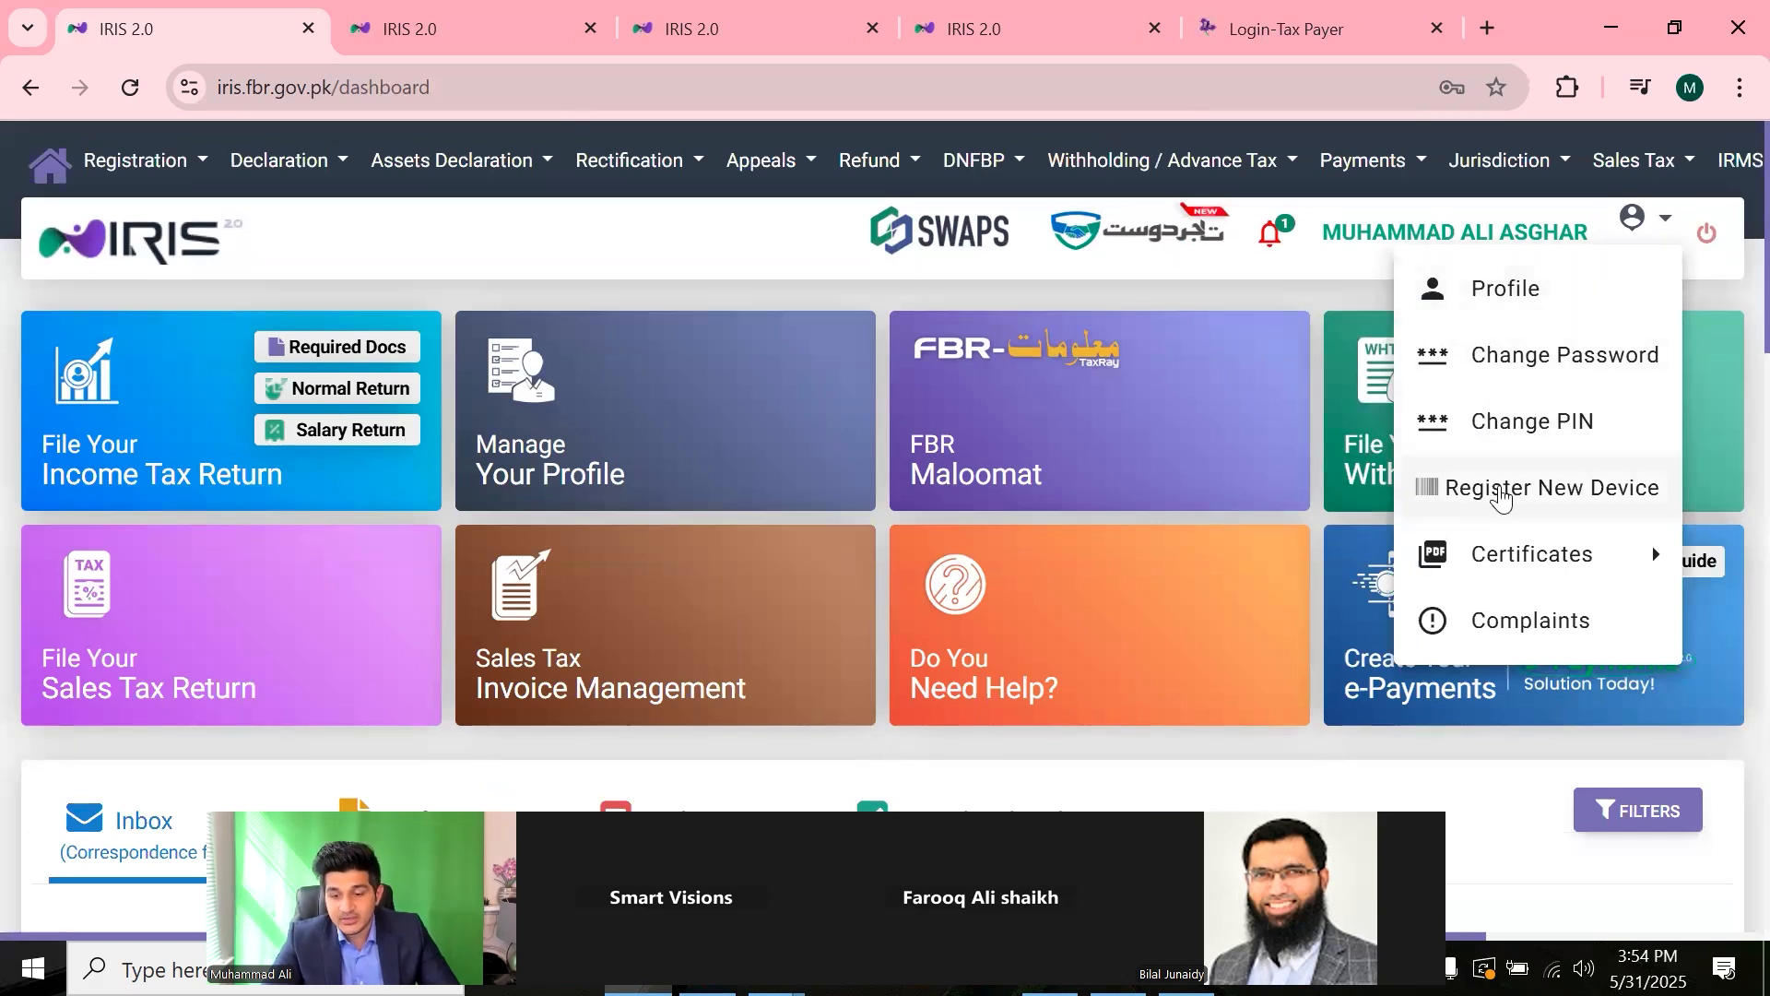
pyautogui.moveTo(1474, 549)
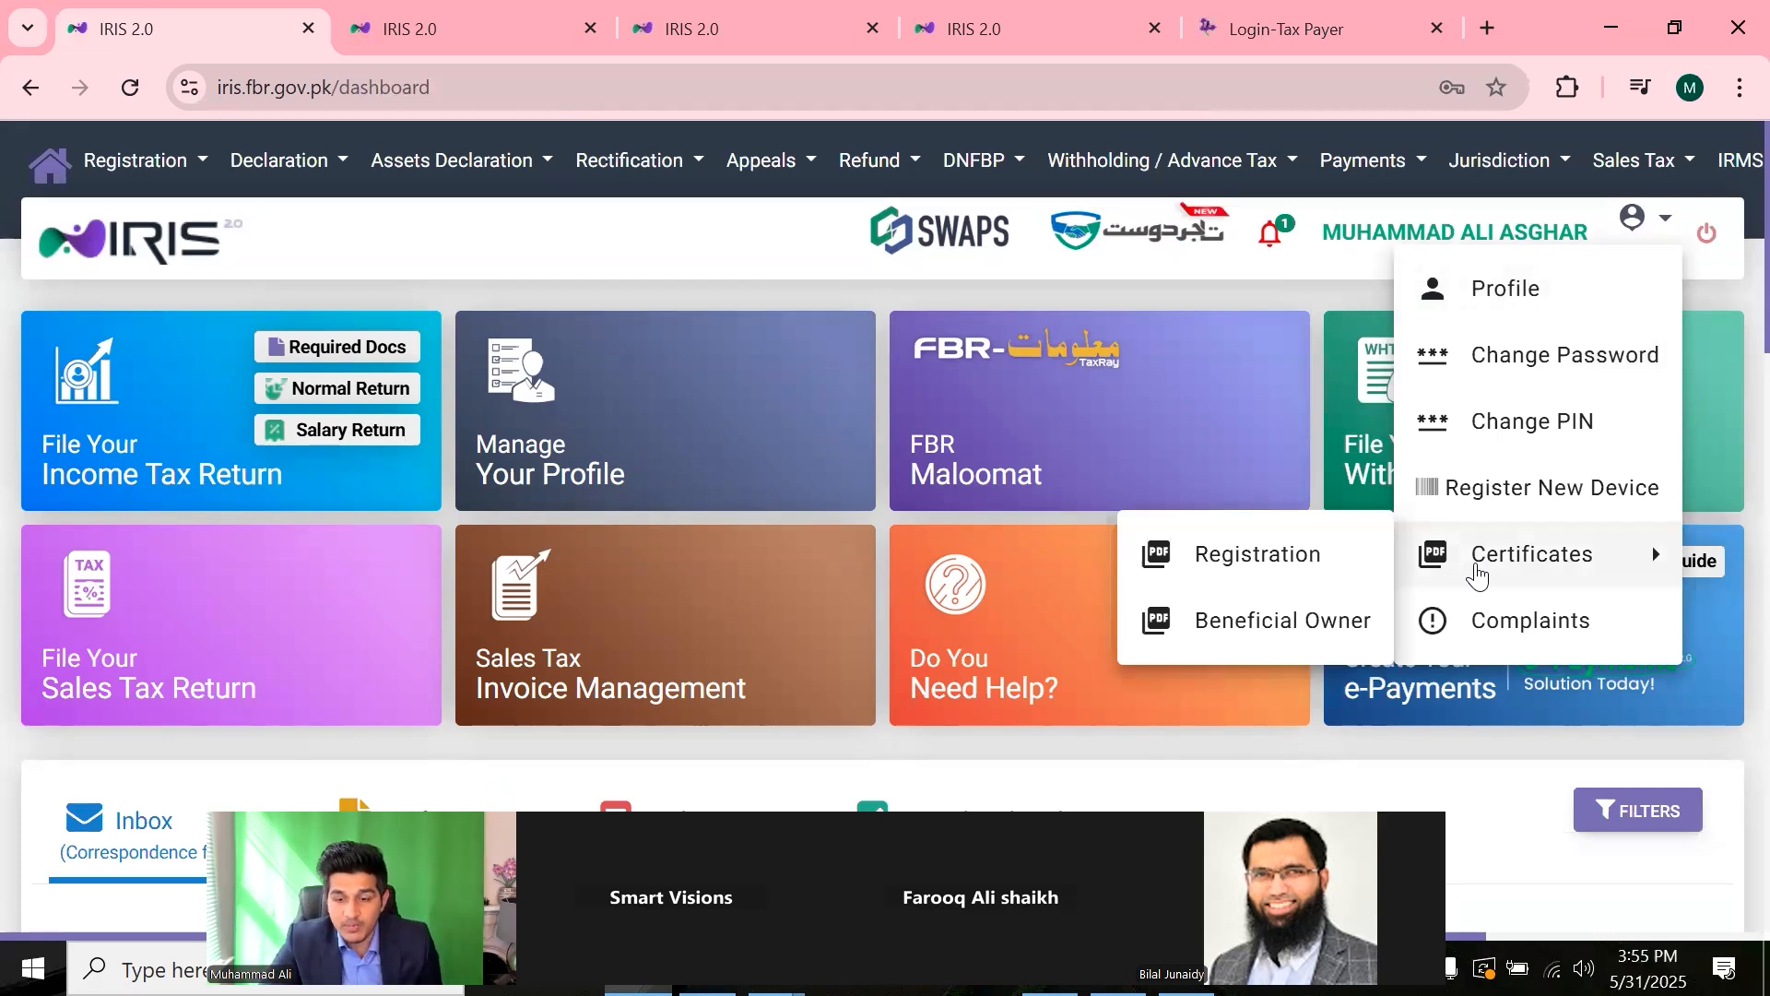
pyautogui.click(1443, 265)
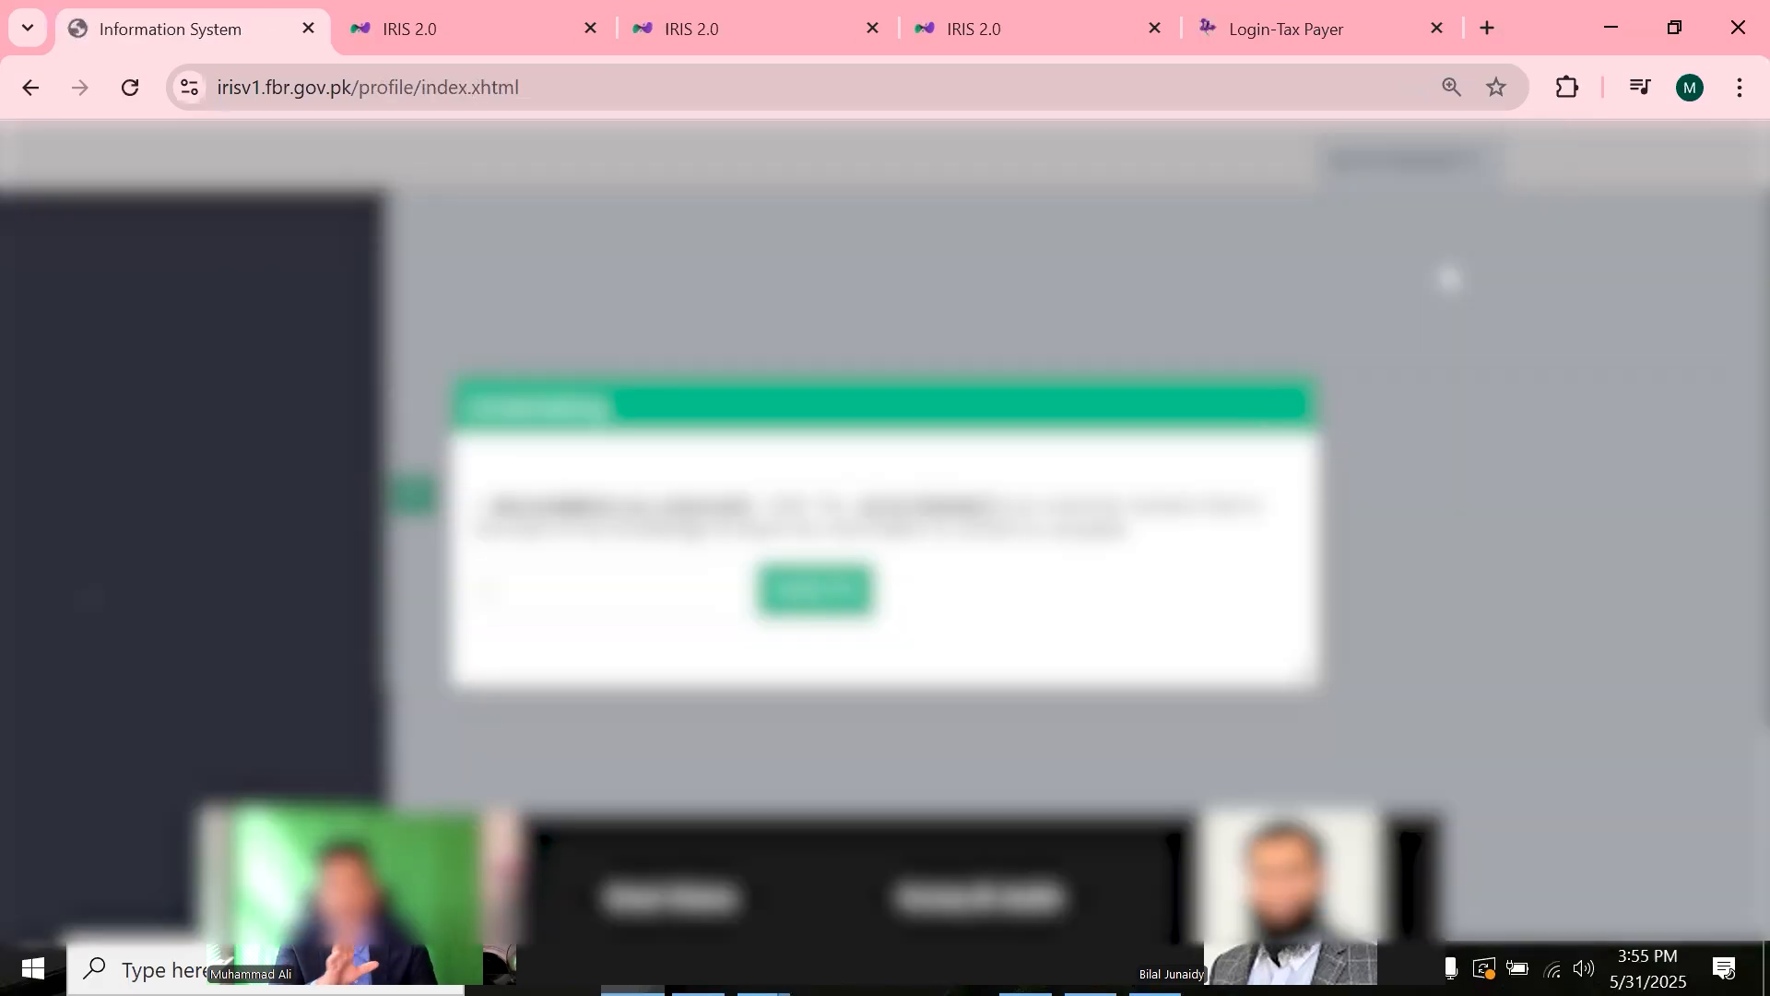
# - Close the profile notice, highlight the Tax Office and Unit Office details, then dismiss the login popup
pyautogui.click(1271, 396)
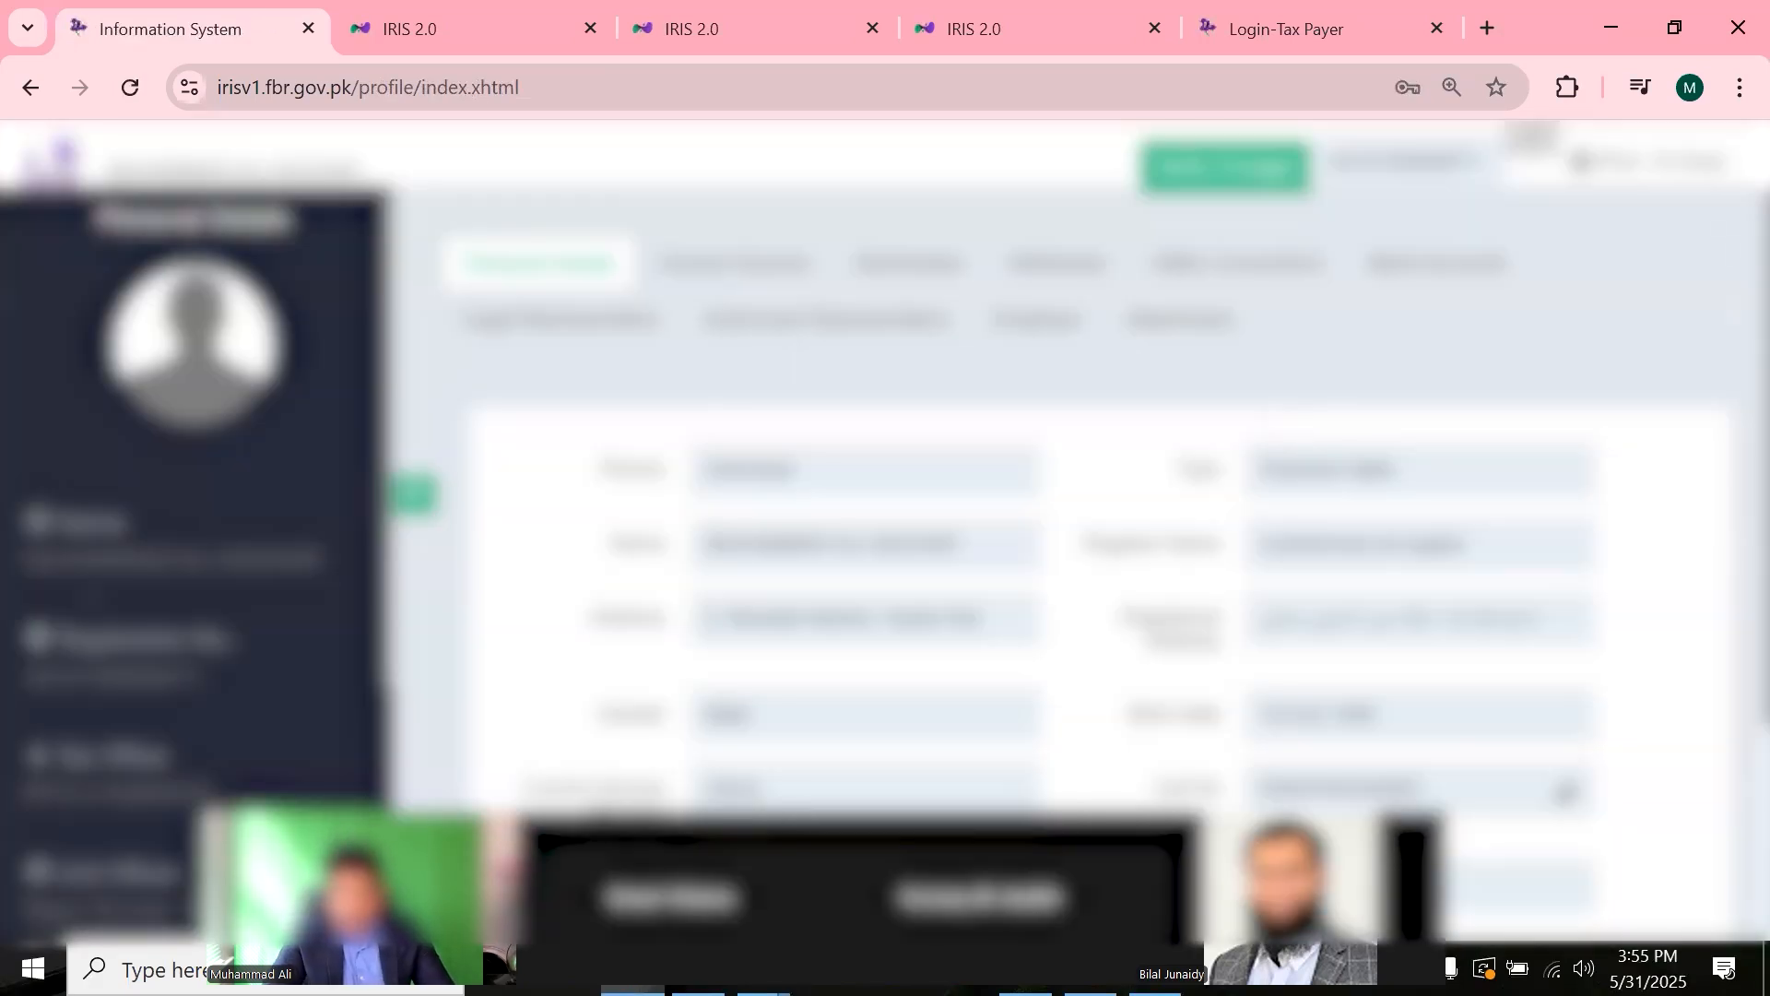
pyautogui.scroll(-2, 1107, 553)
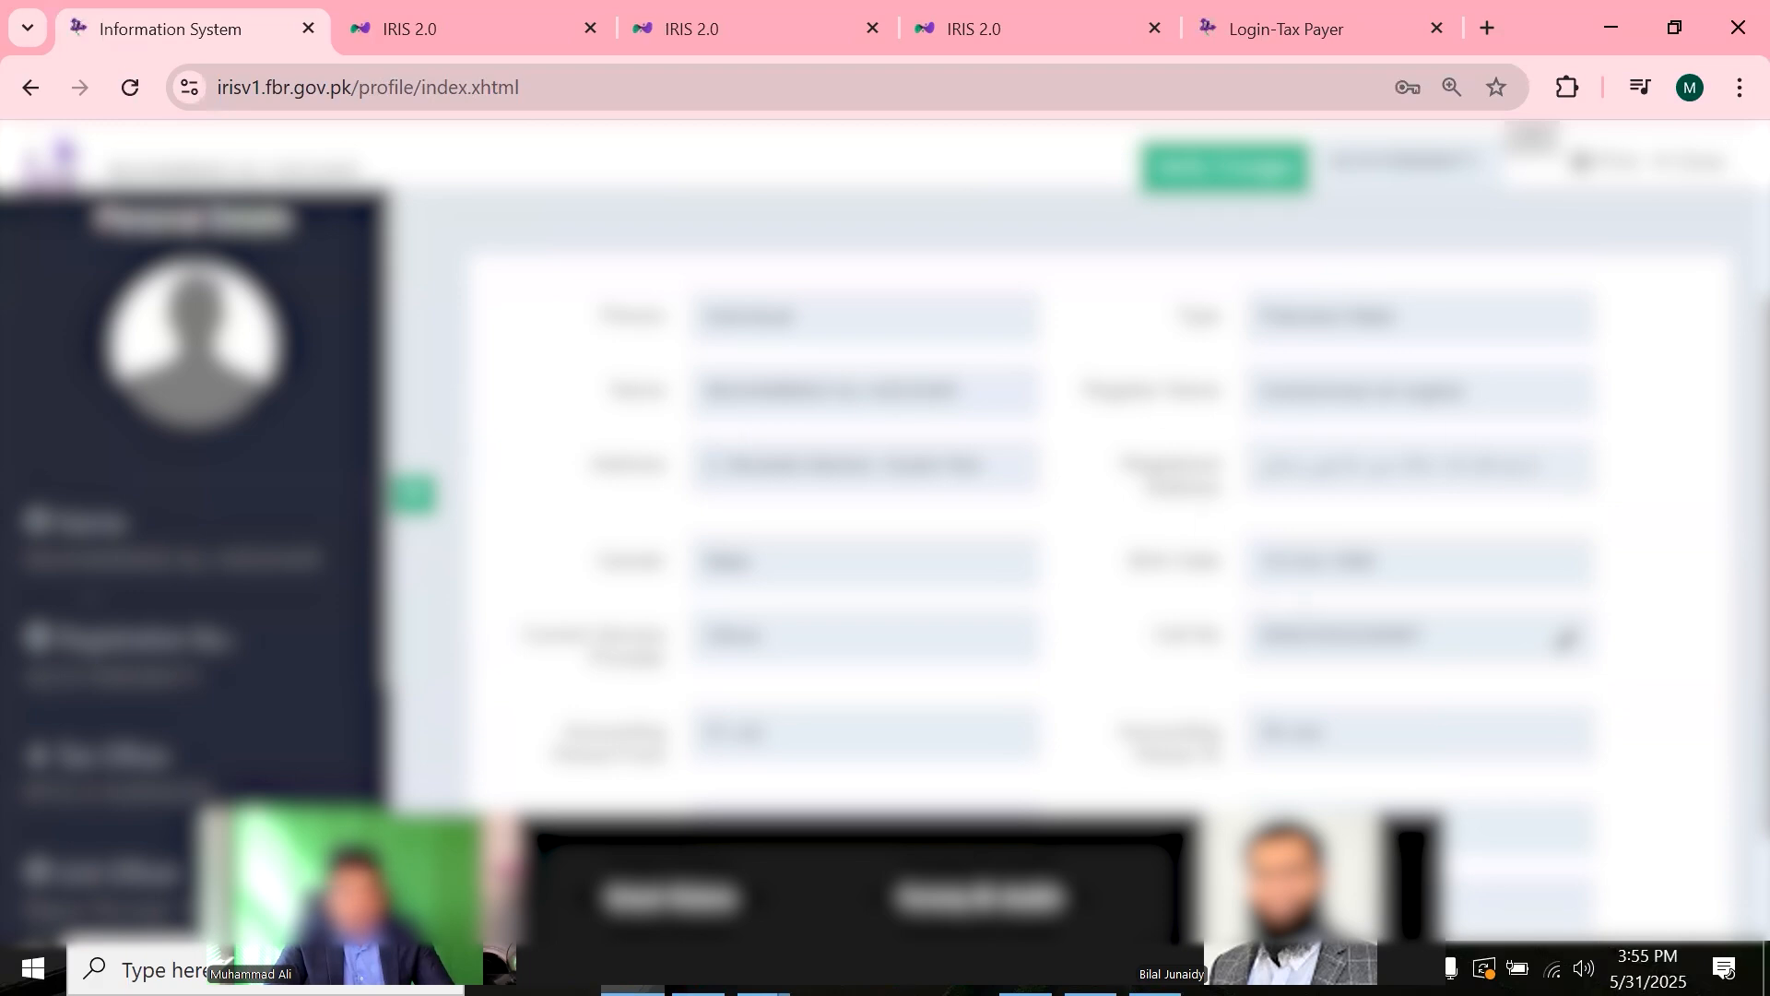
pyautogui.scroll(-2, 1549, 581)
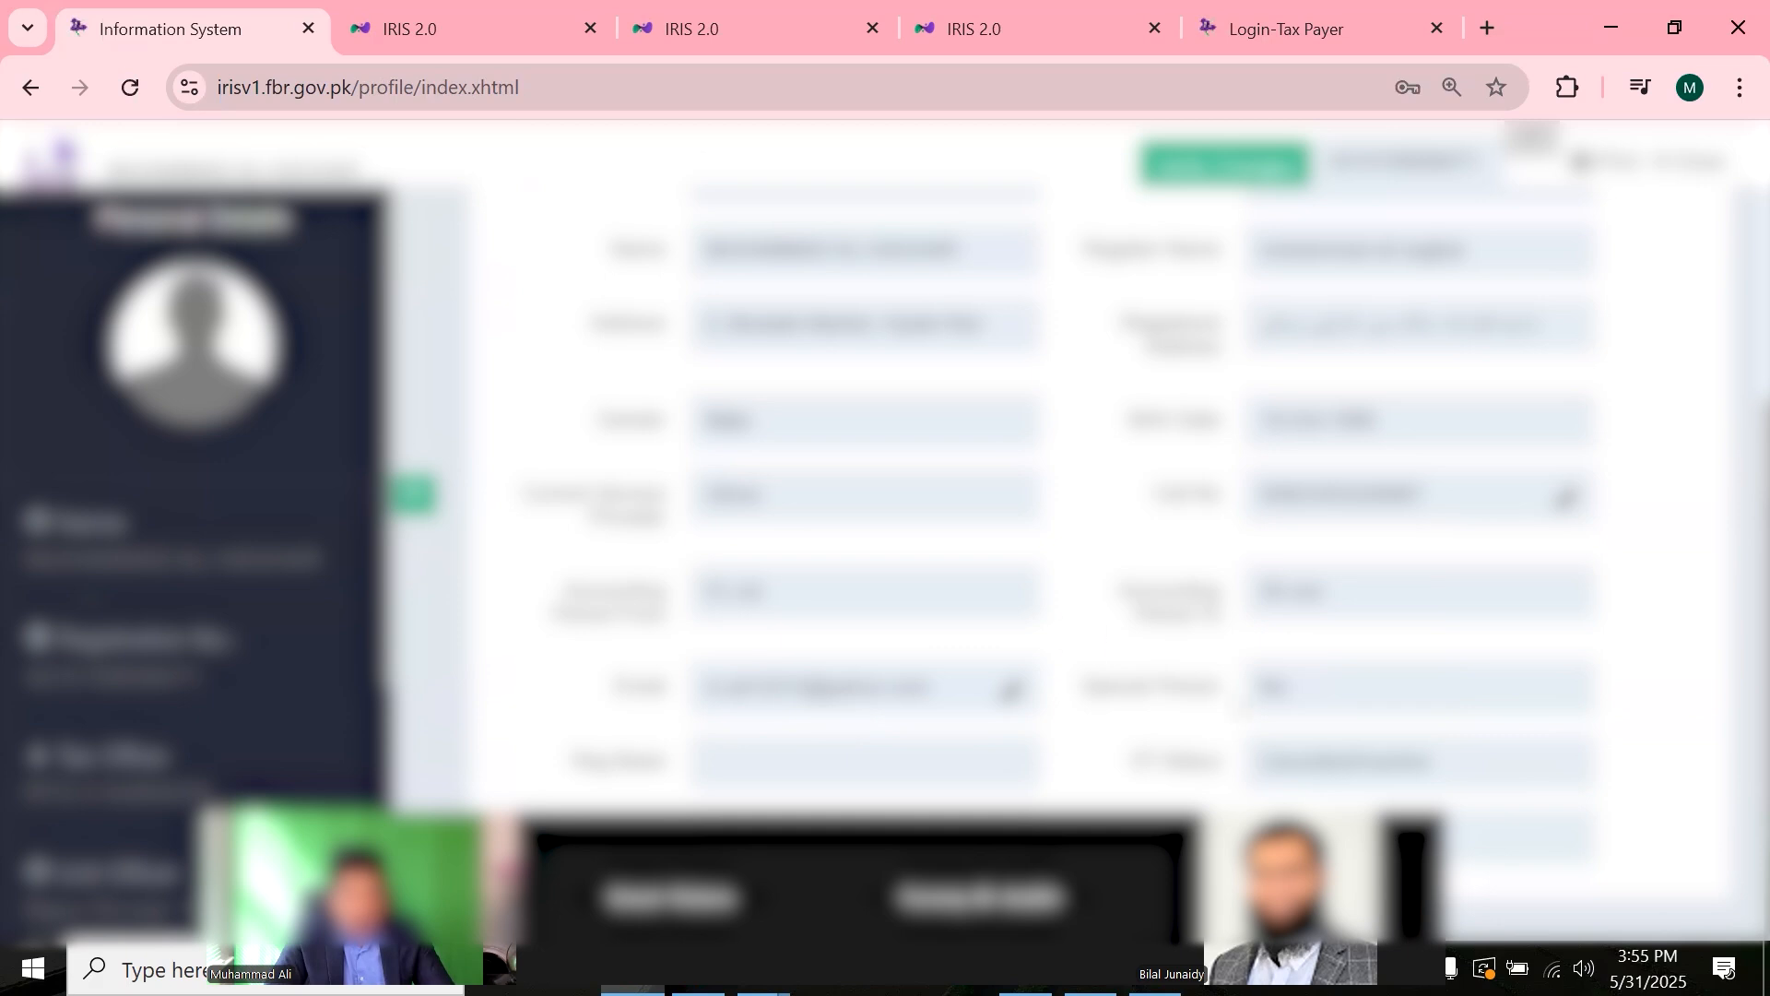
pyautogui.scroll(3, 1737, 615)
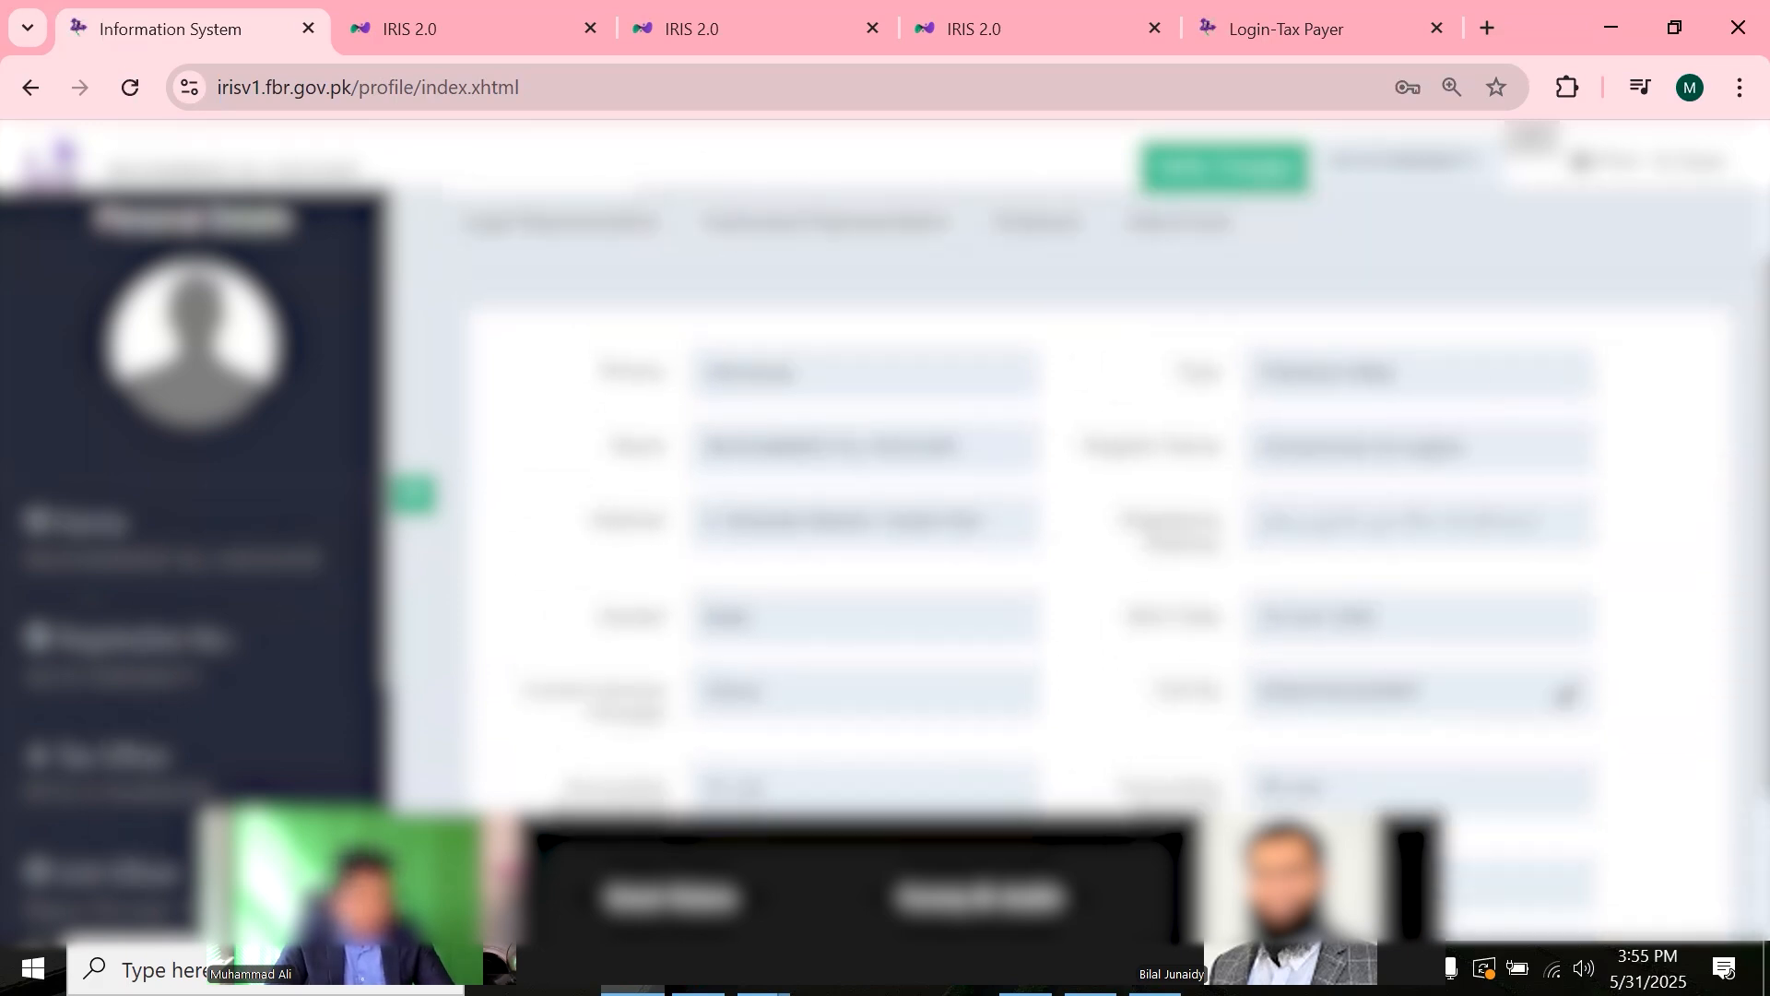
pyautogui.moveTo(670, 897); pyautogui.dragTo(981, 632)
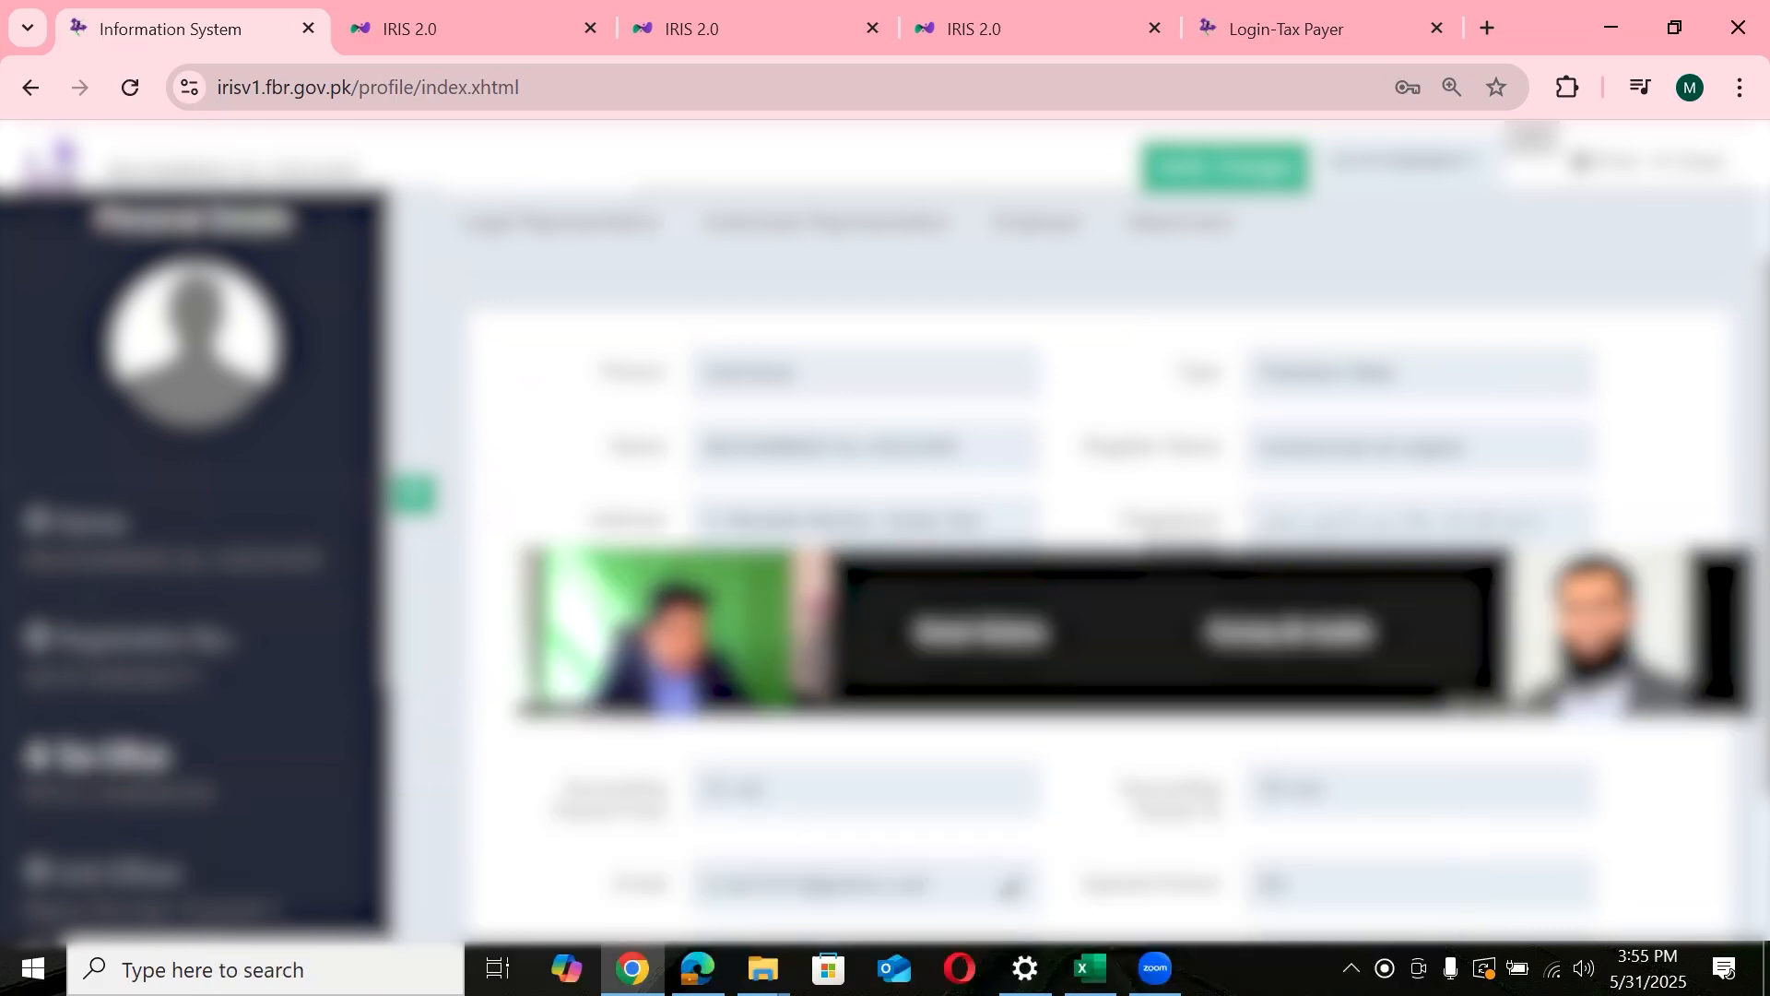
pyautogui.moveTo(214, 795); pyautogui.dragTo(8, 819)
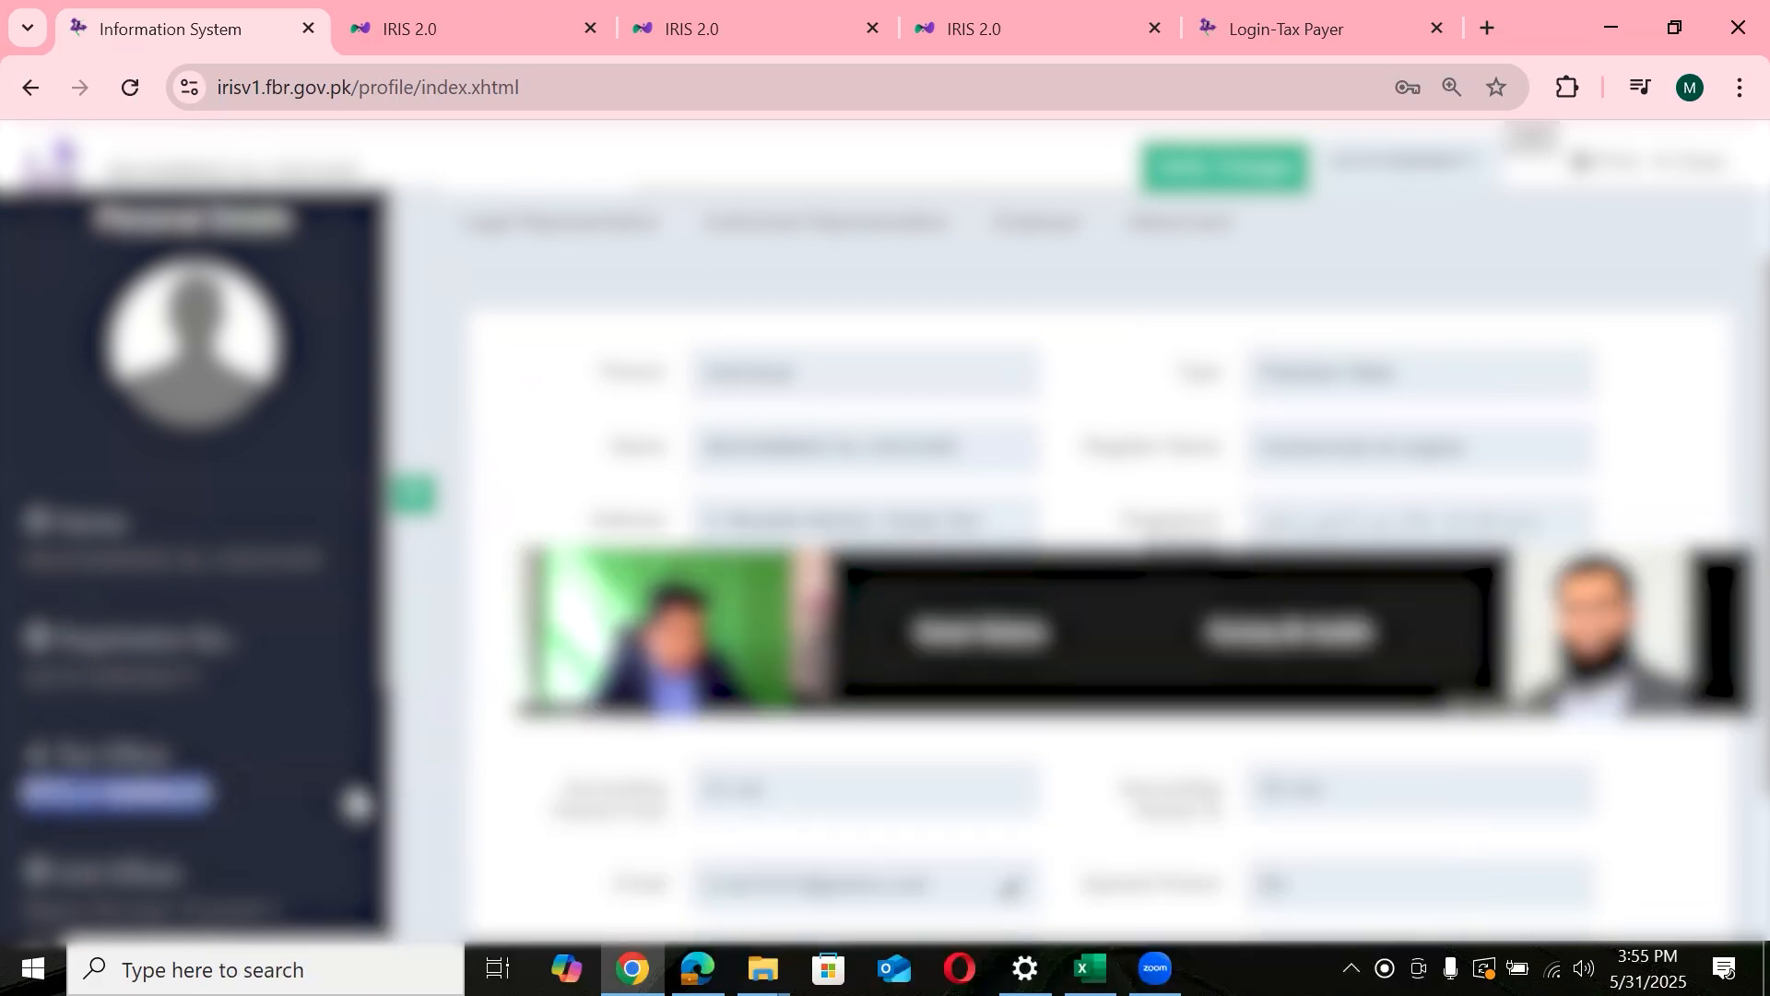
pyautogui.moveTo(387, 724); pyautogui.dragTo(374, 828)
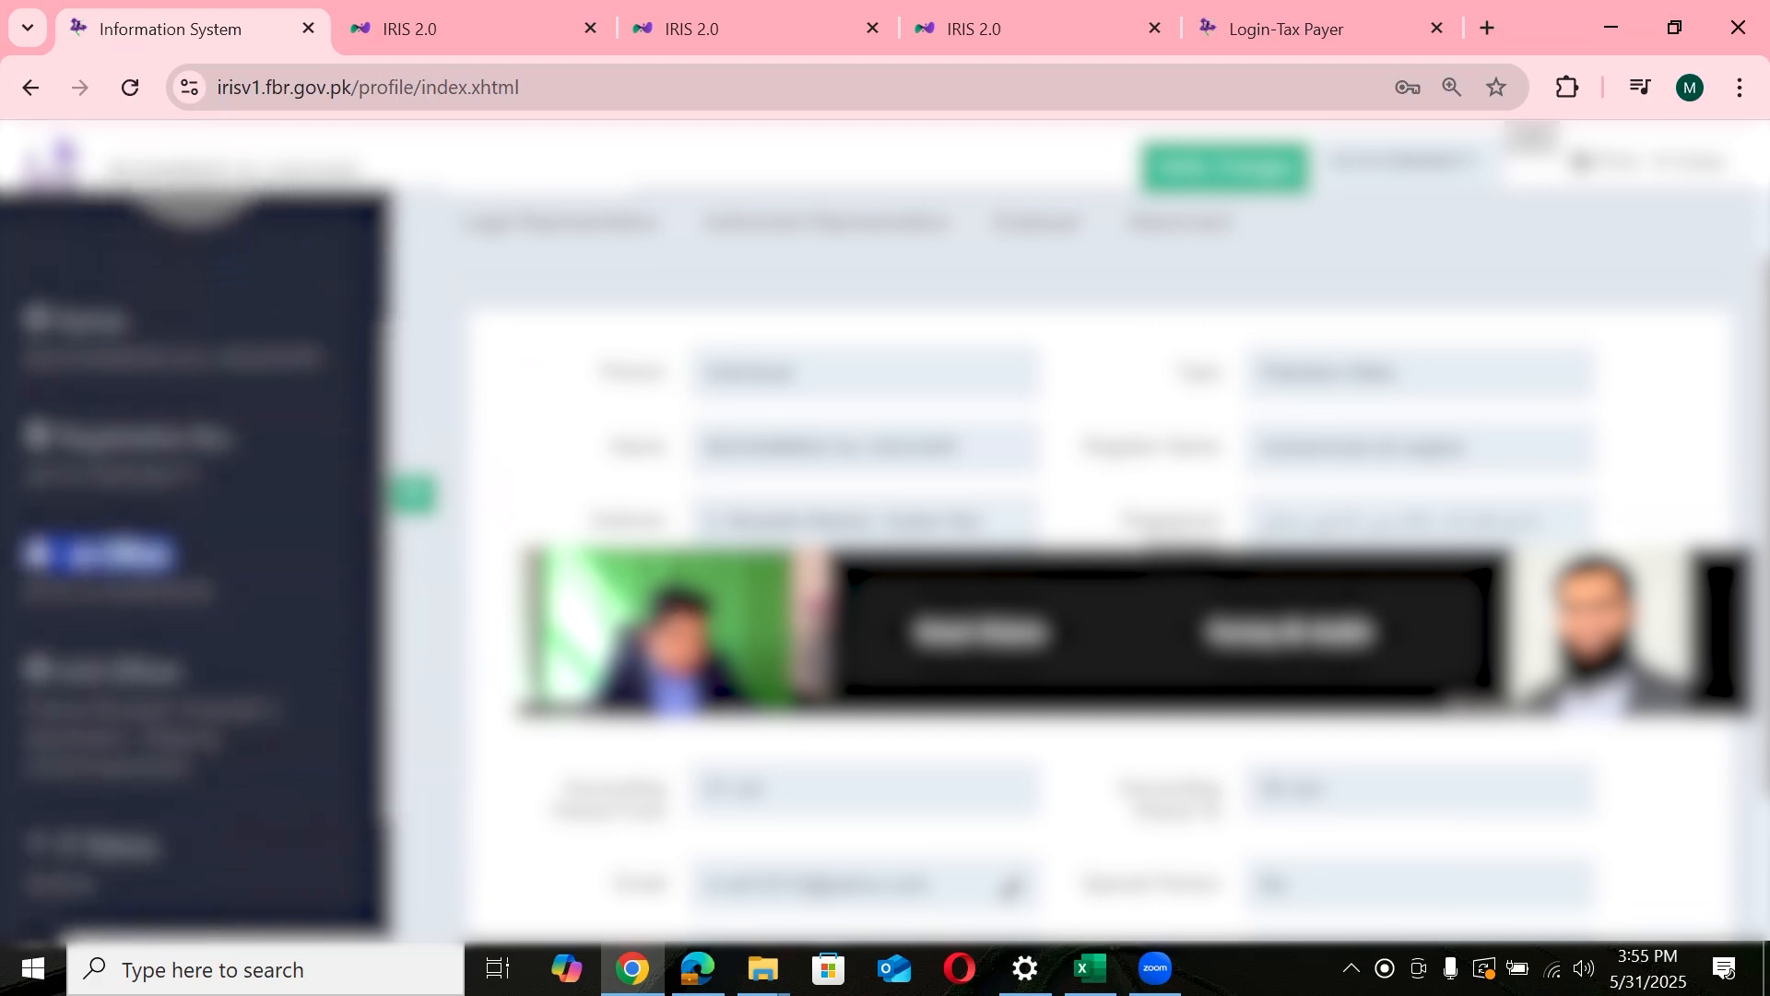
pyautogui.moveTo(23, 706); pyautogui.dragTo(225, 778)
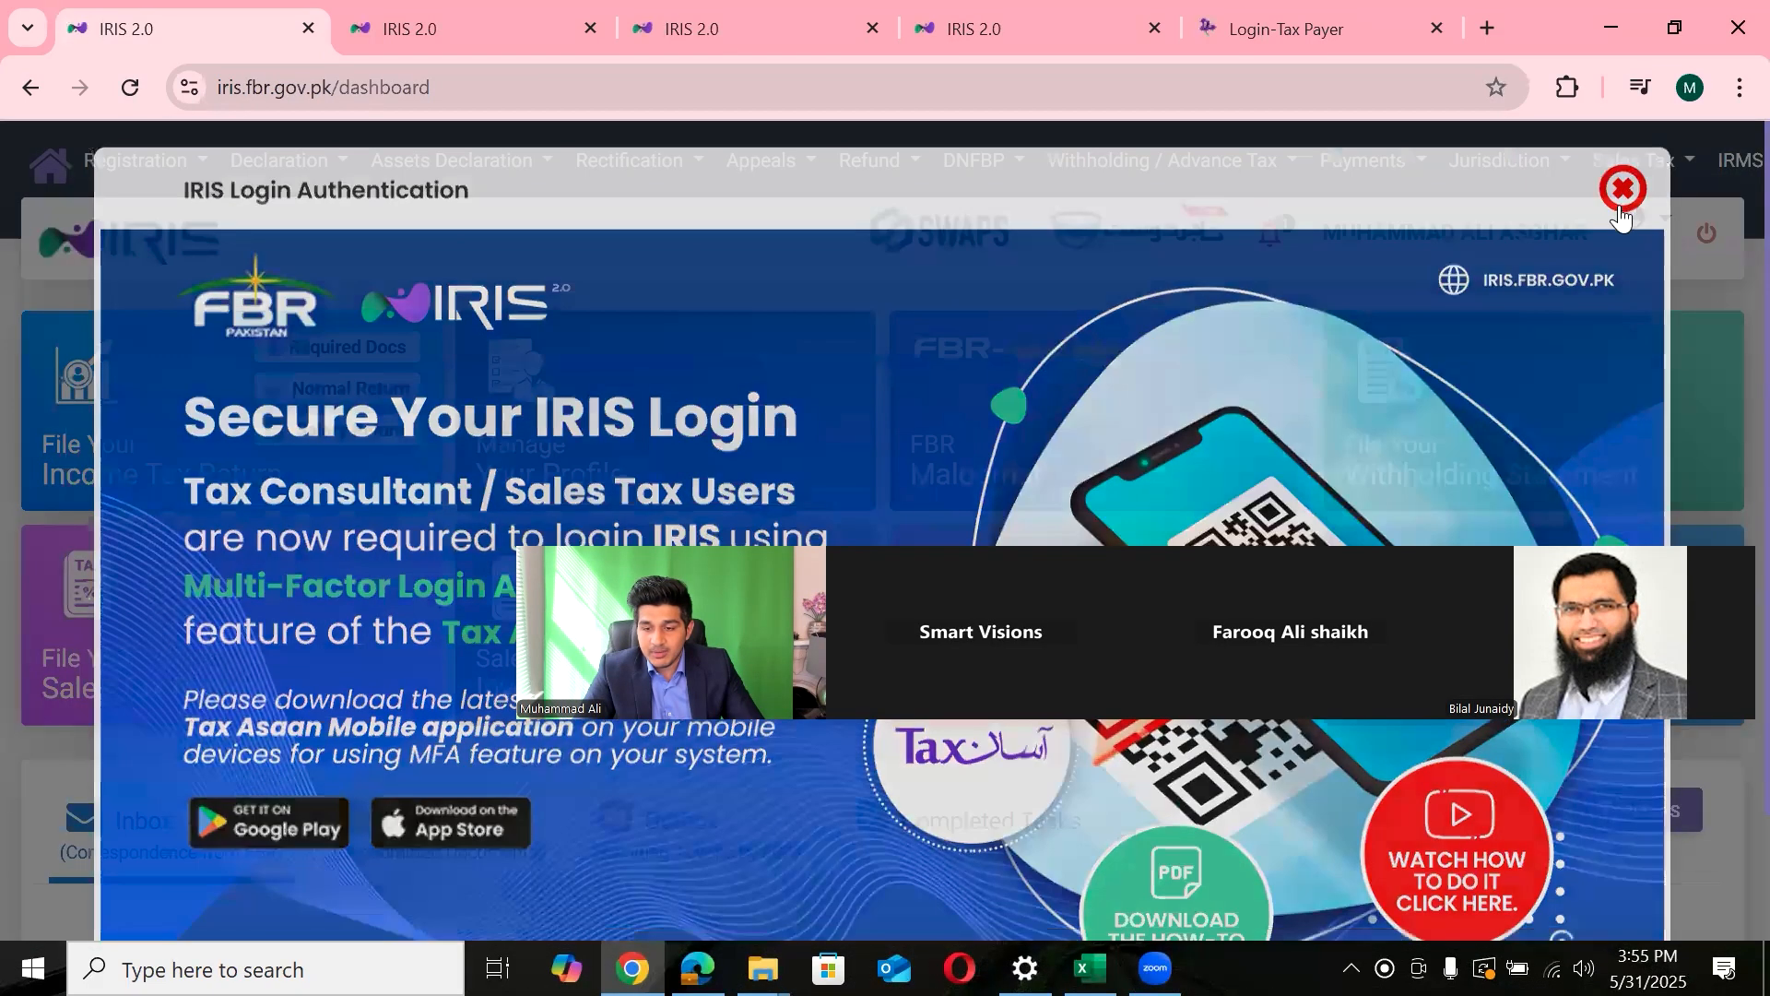
pyautogui.click(1622, 192)
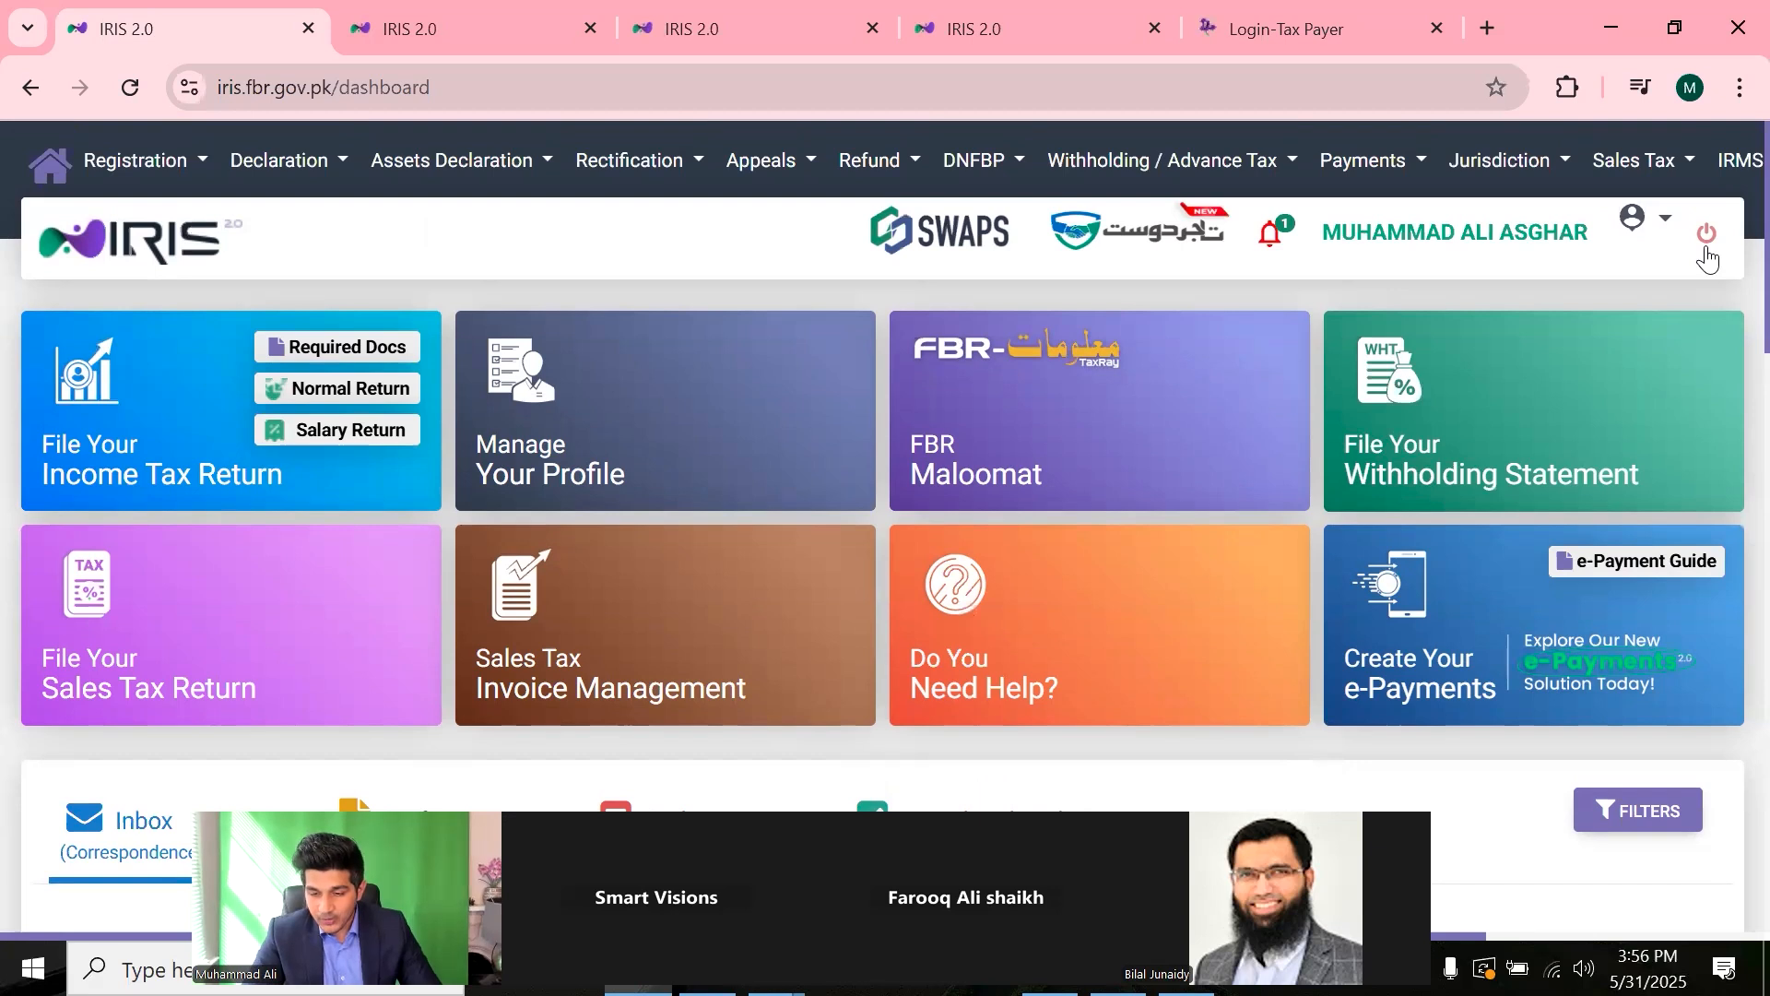
# - Download the Registration certificate PDF from the profile menu's Certificates submenu
pyautogui.click(1638, 231)
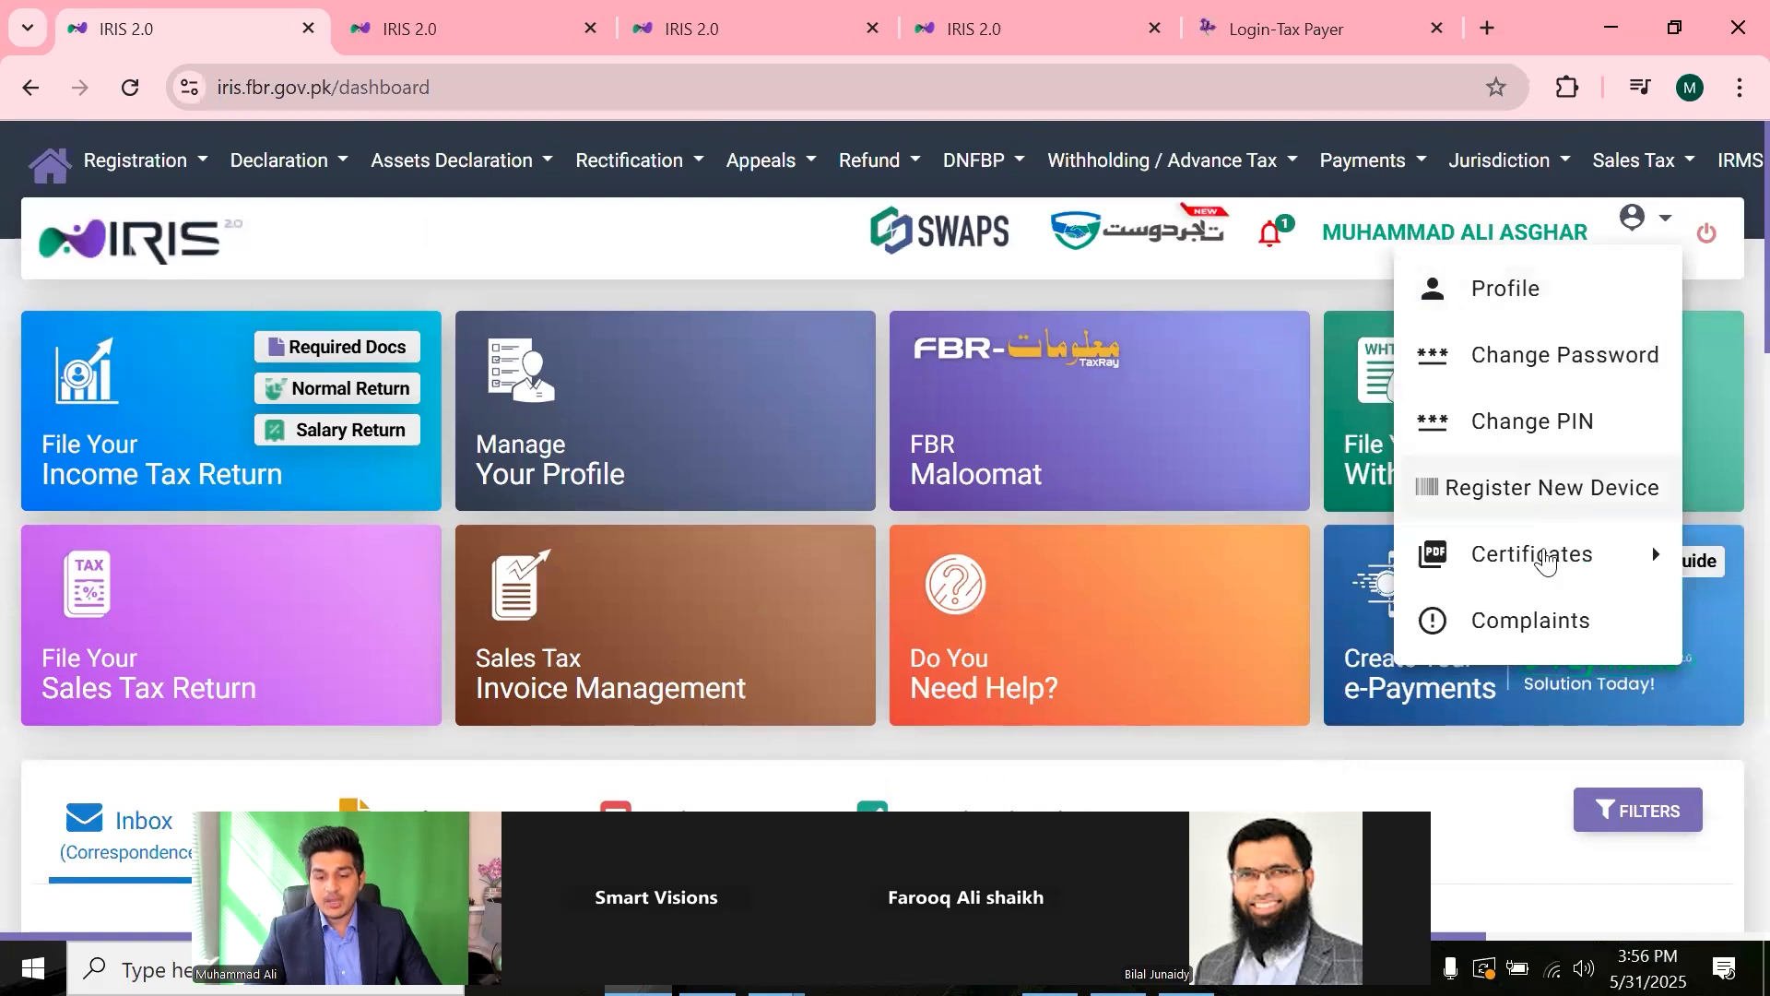
pyautogui.moveTo(1531, 561)
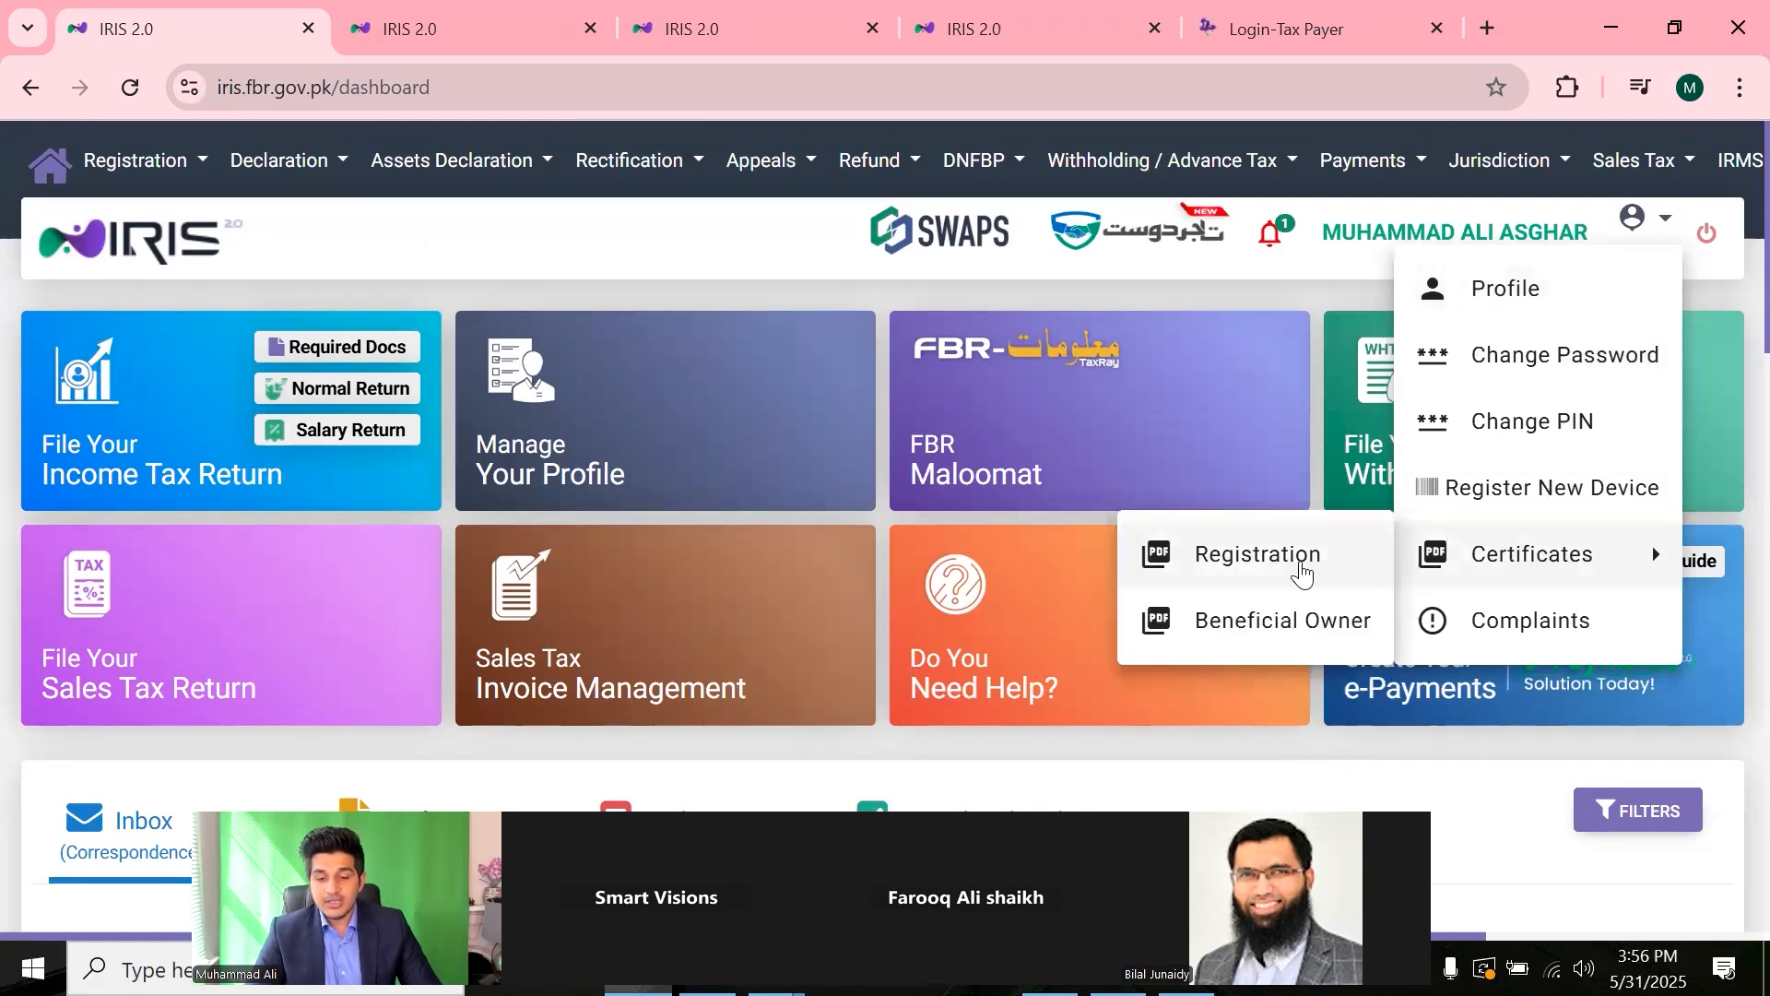
pyautogui.click(1636, 226)
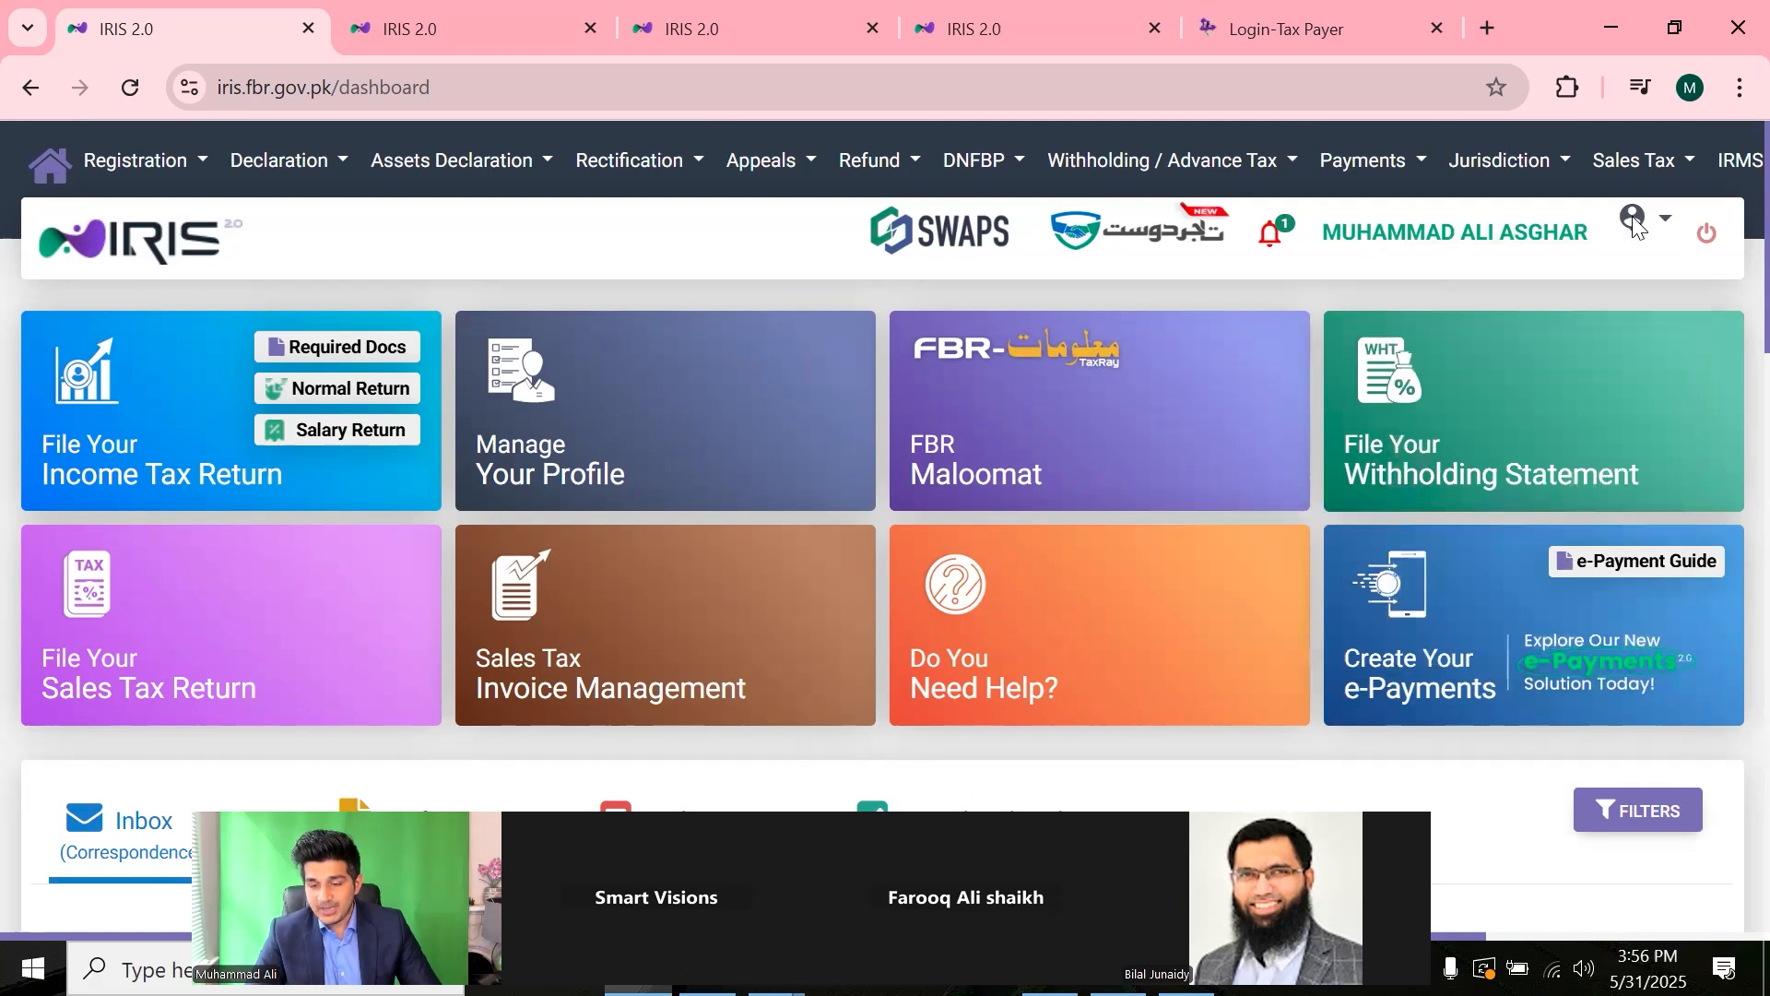
pyautogui.click(1636, 221)
pyautogui.moveTo(1532, 571)
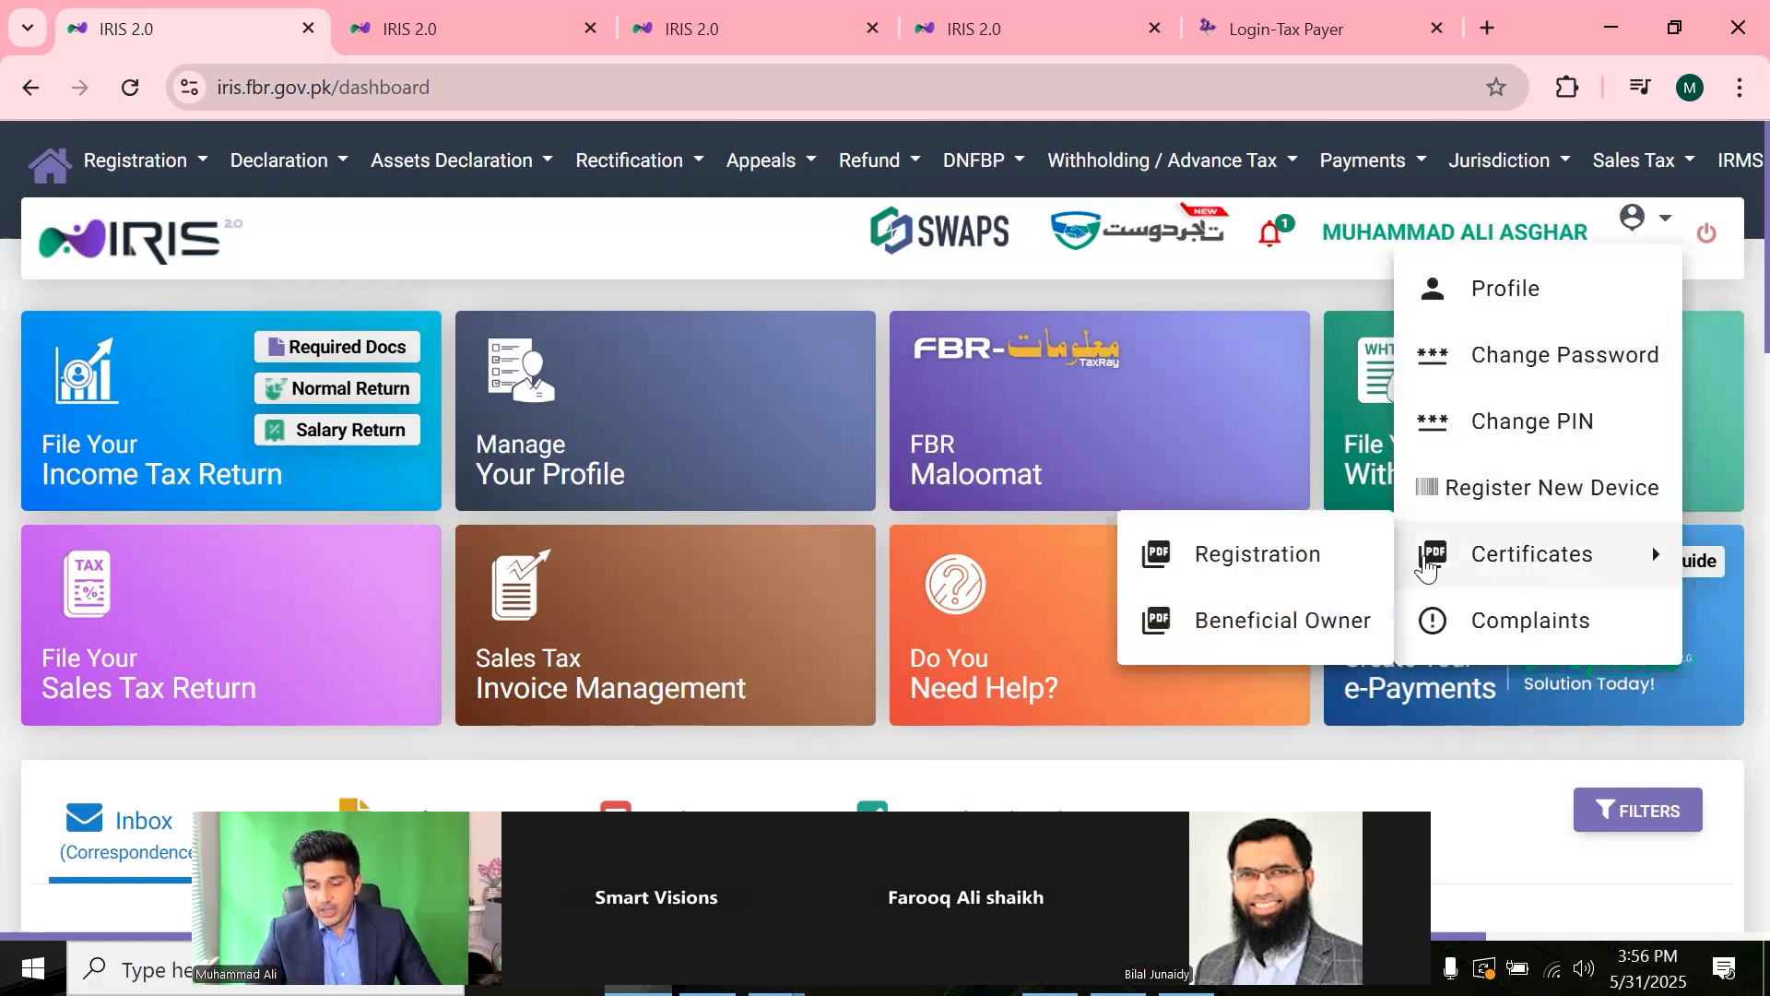
pyautogui.click(1327, 559)
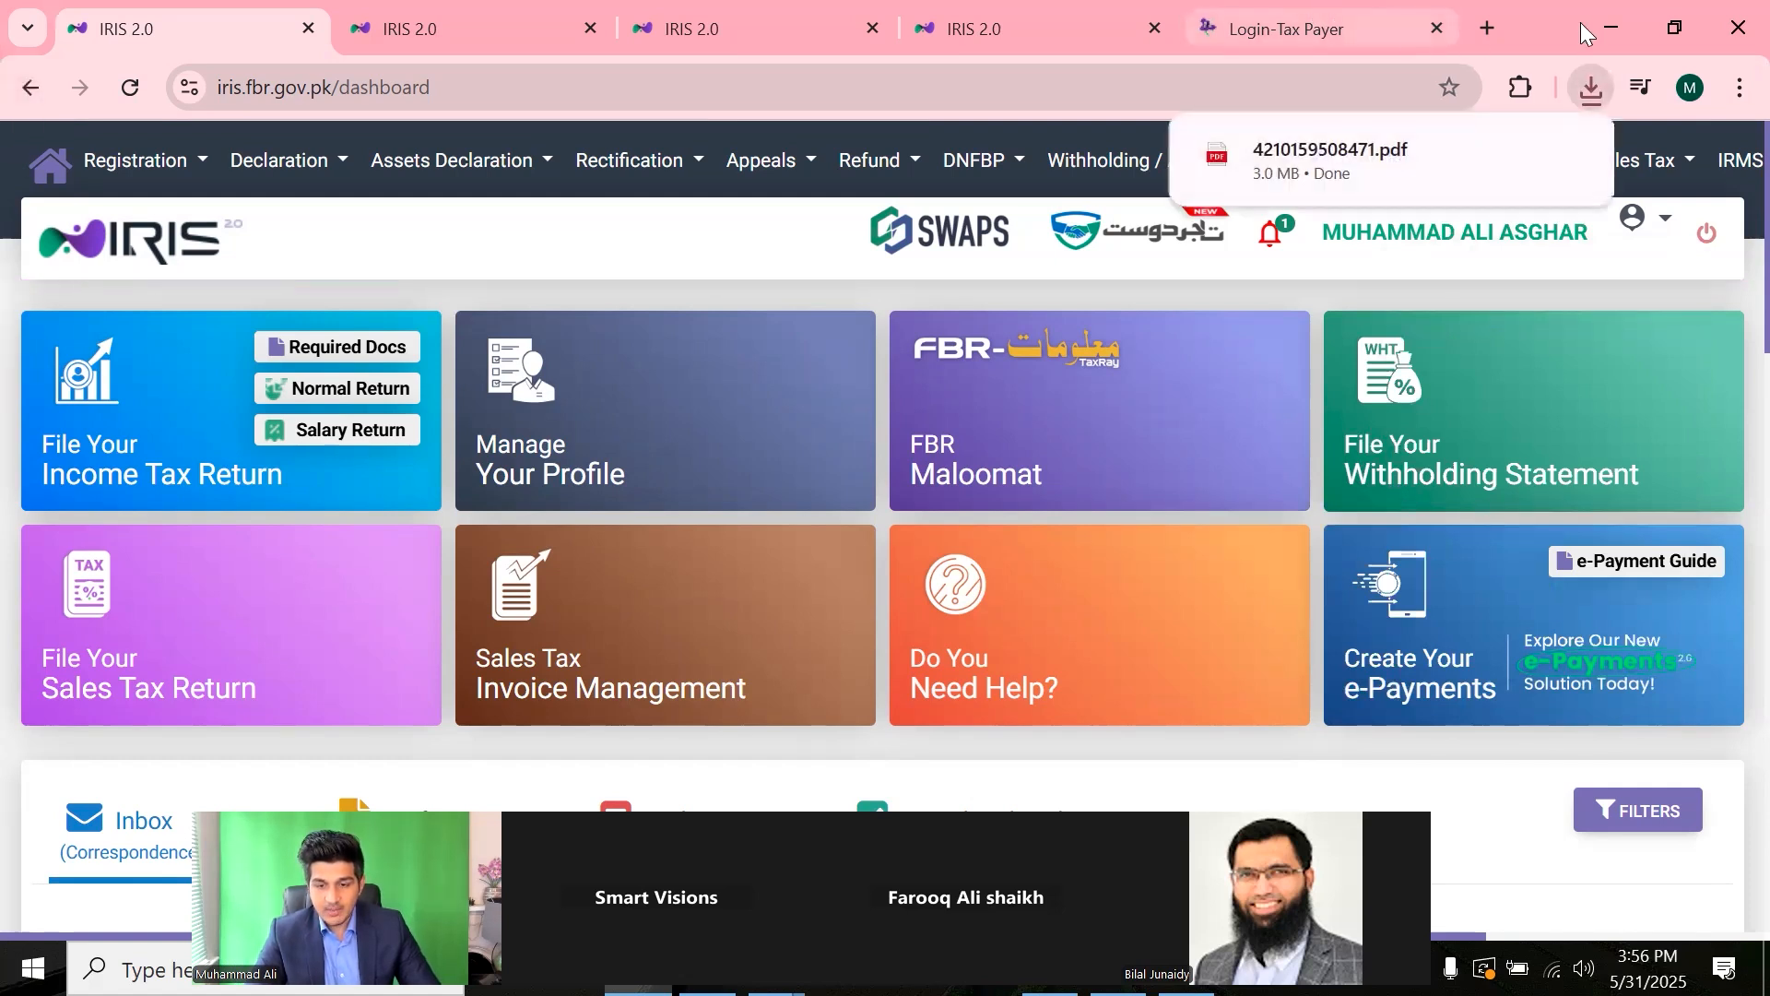
# - Open the downloaded certificate PDF and highlight the registration date 17-Dec-2020 and taxpayer name
pyautogui.click(1424, 177)
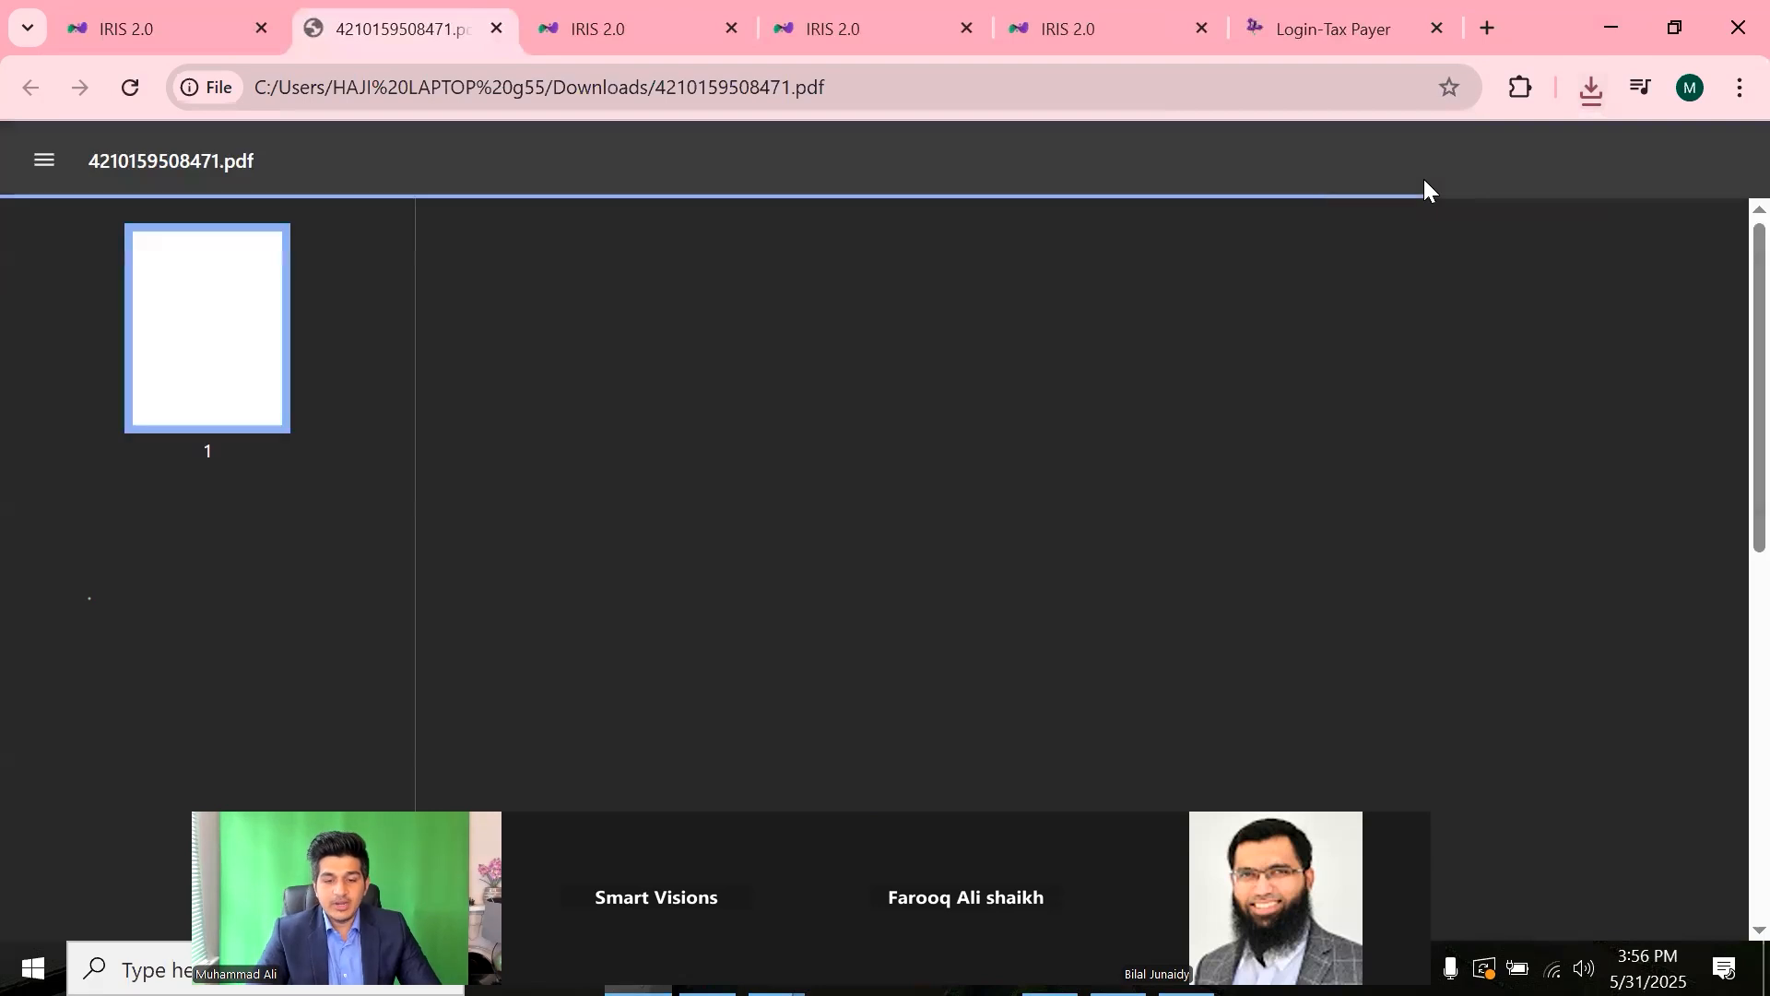
pyautogui.scroll(-1, 1726, 314)
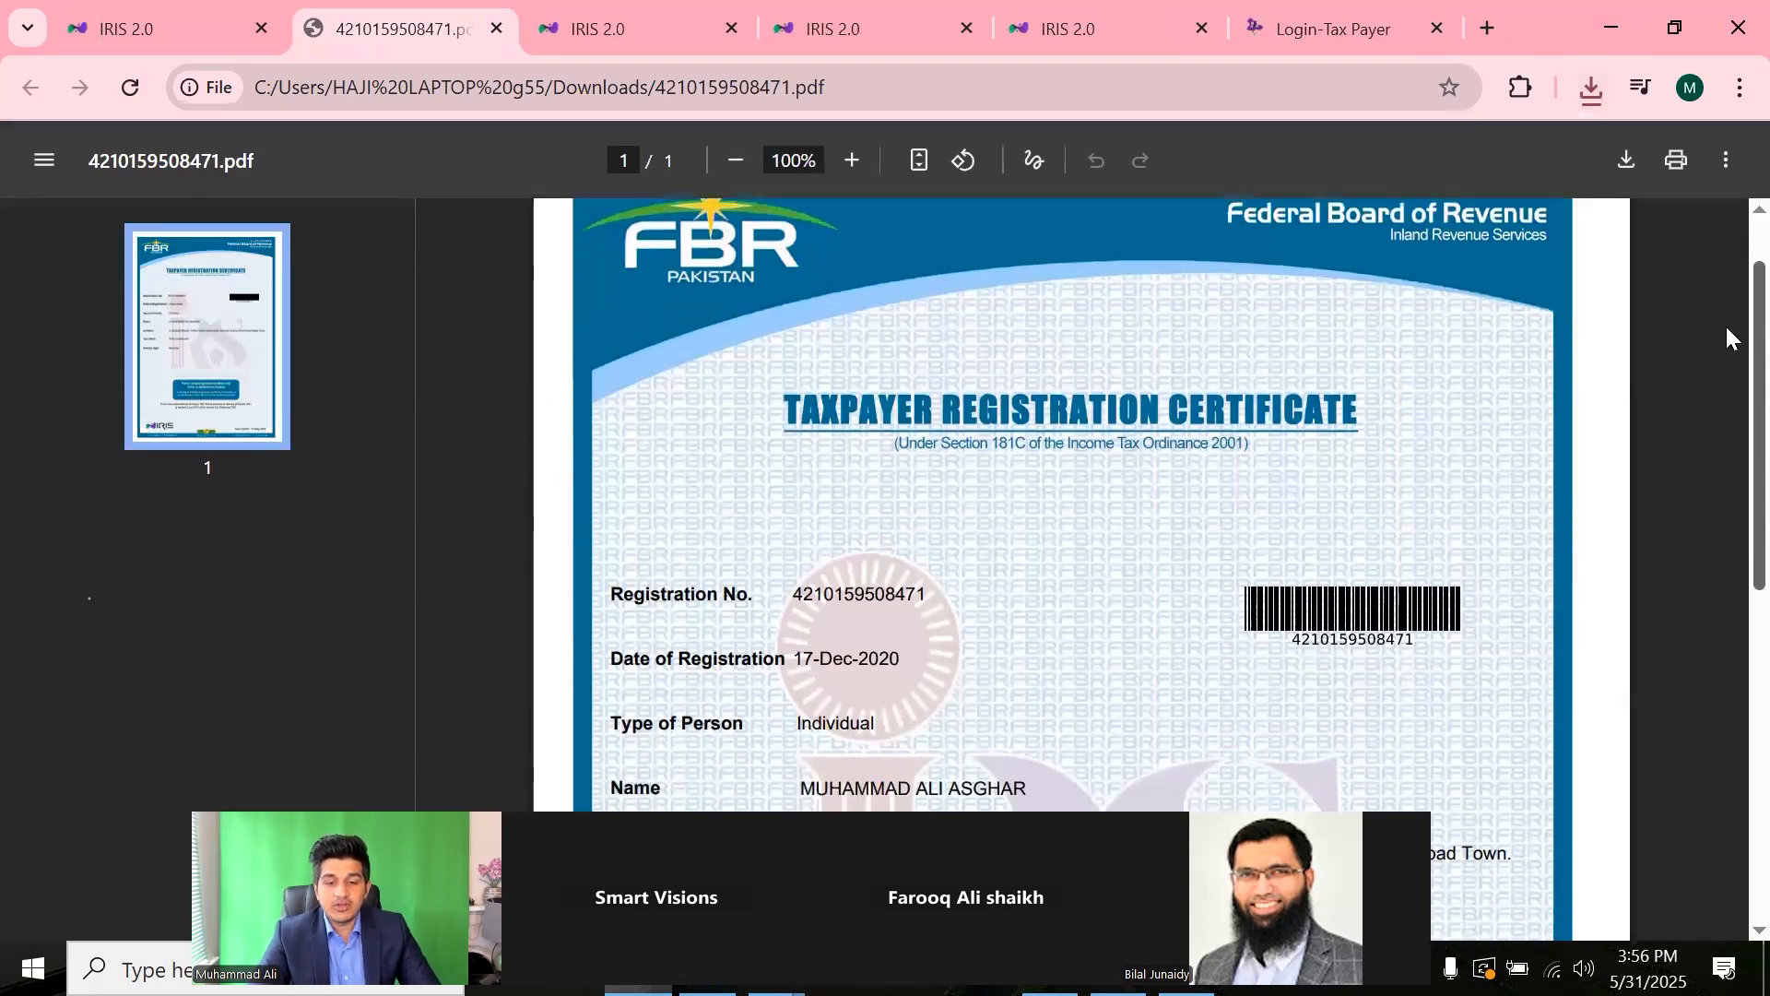
pyautogui.scroll(1, 1727, 277)
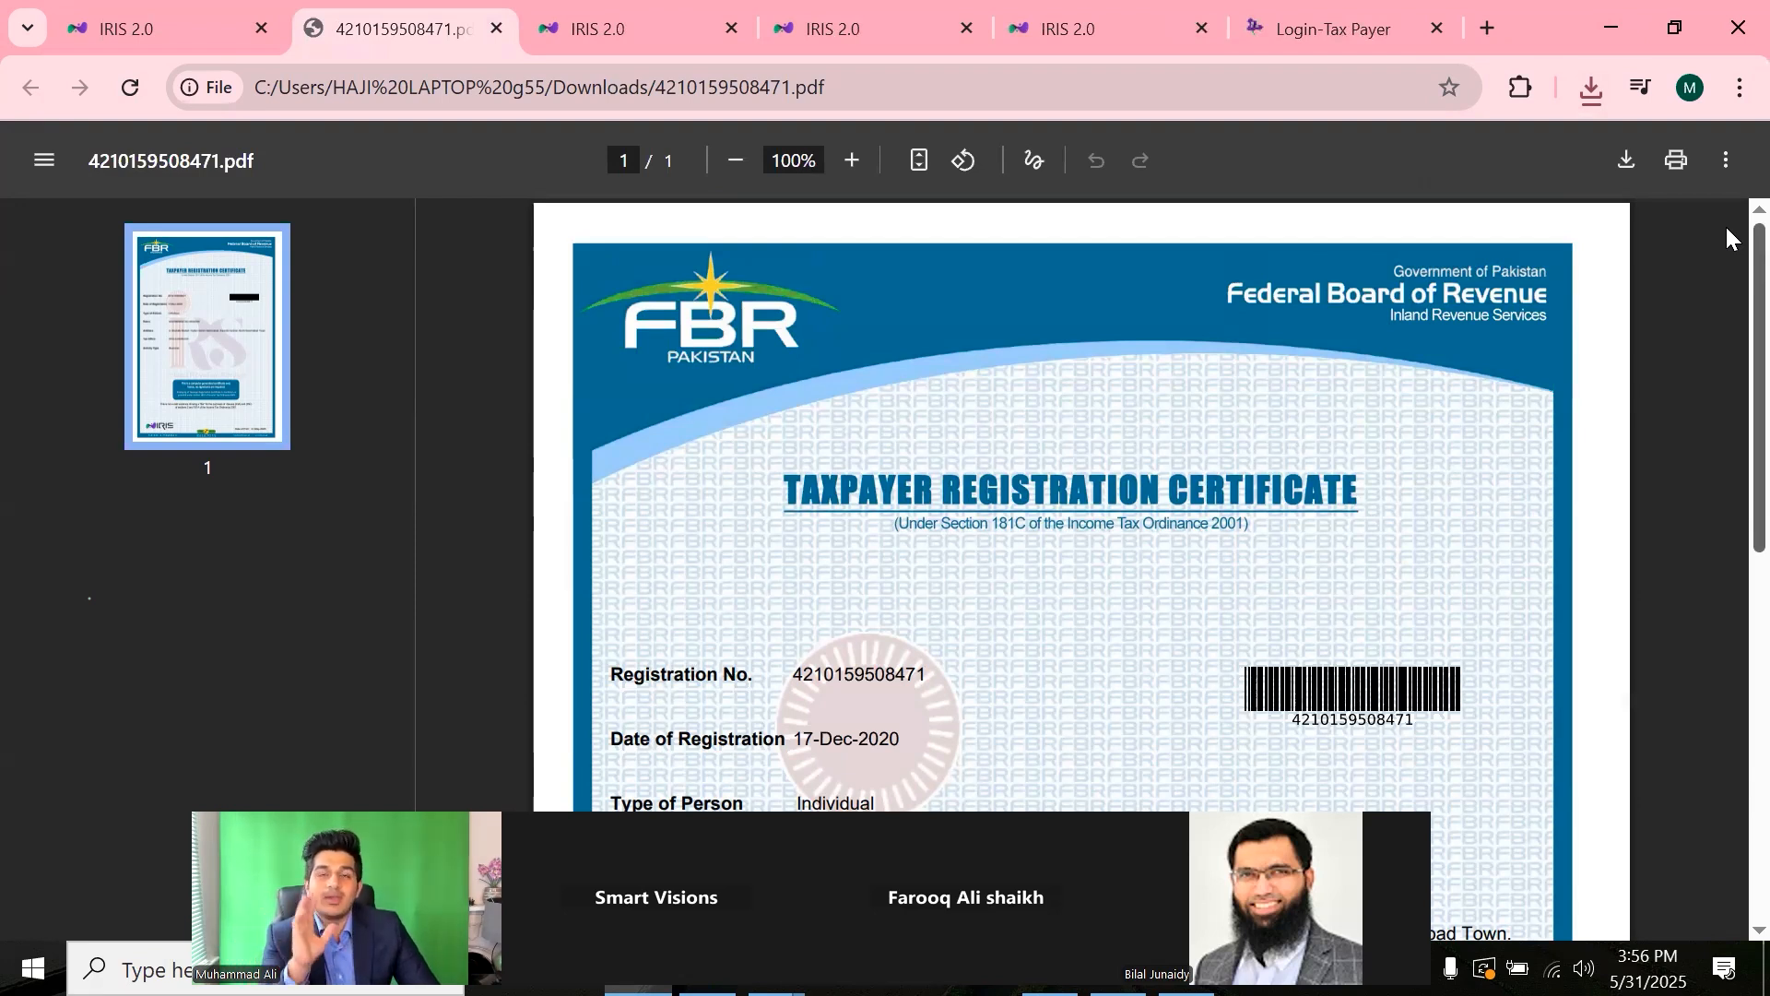
pyautogui.scroll(-3, 1727, 341)
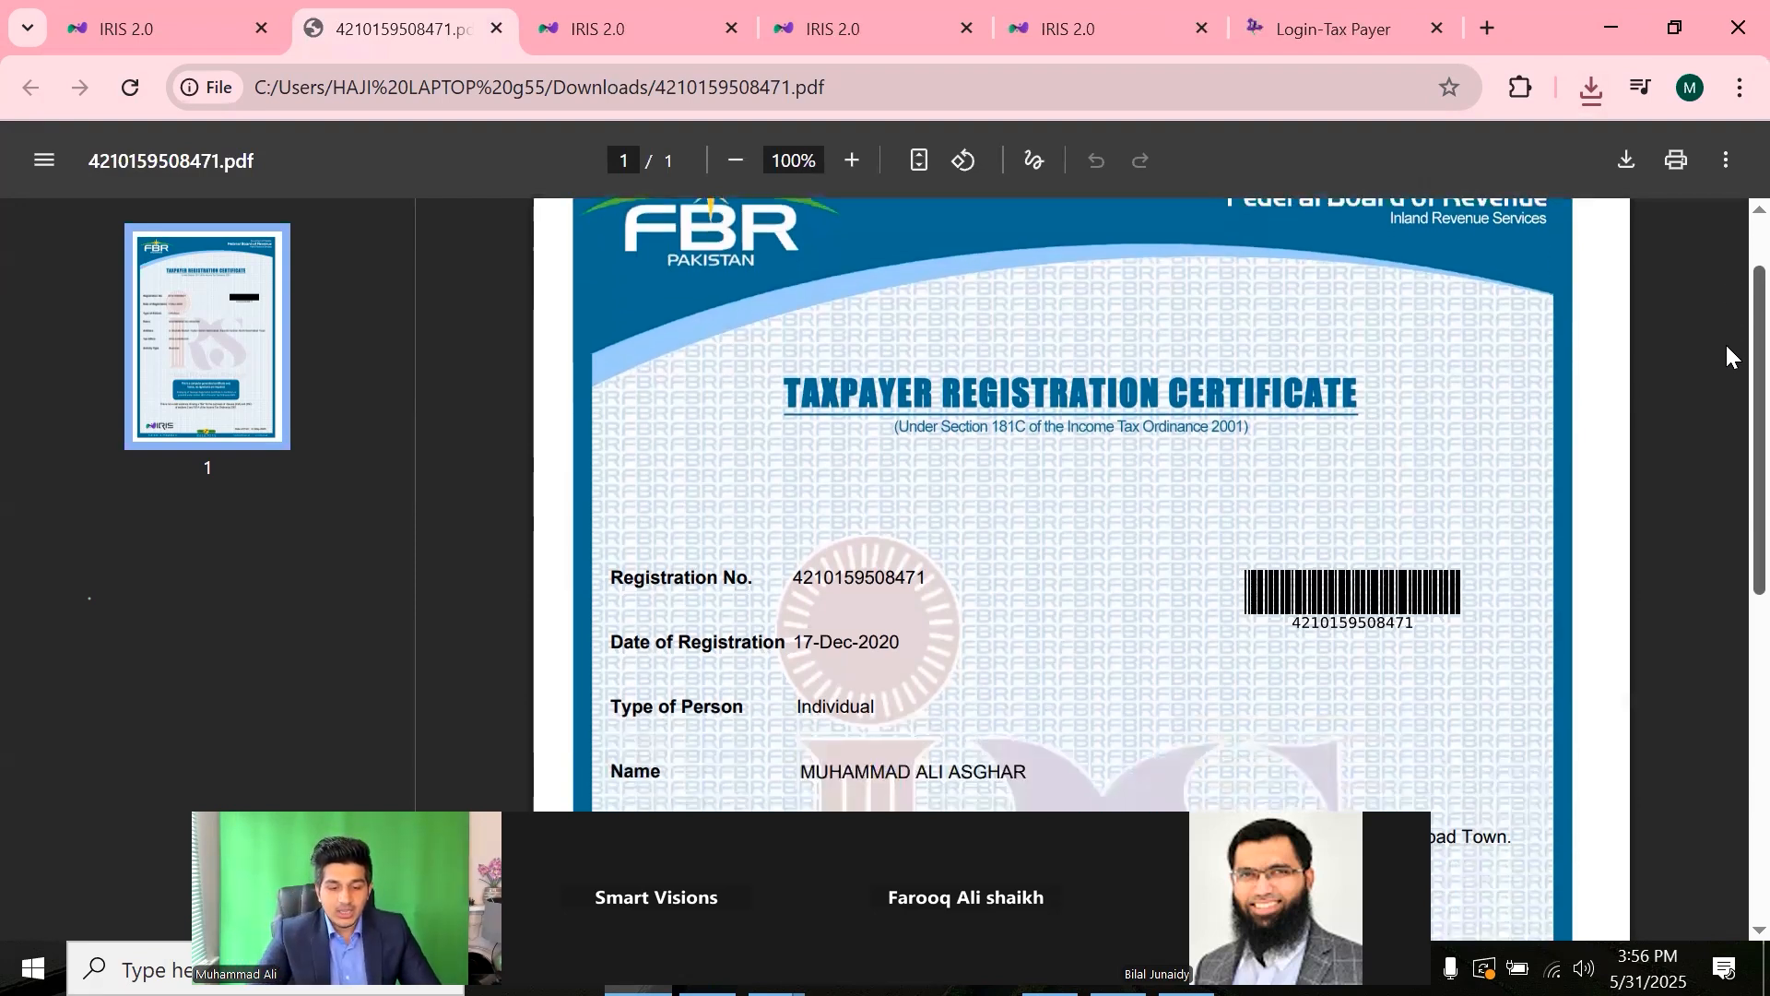
pyautogui.moveTo(796, 526); pyautogui.dragTo(916, 519)
pyautogui.click(786, 624)
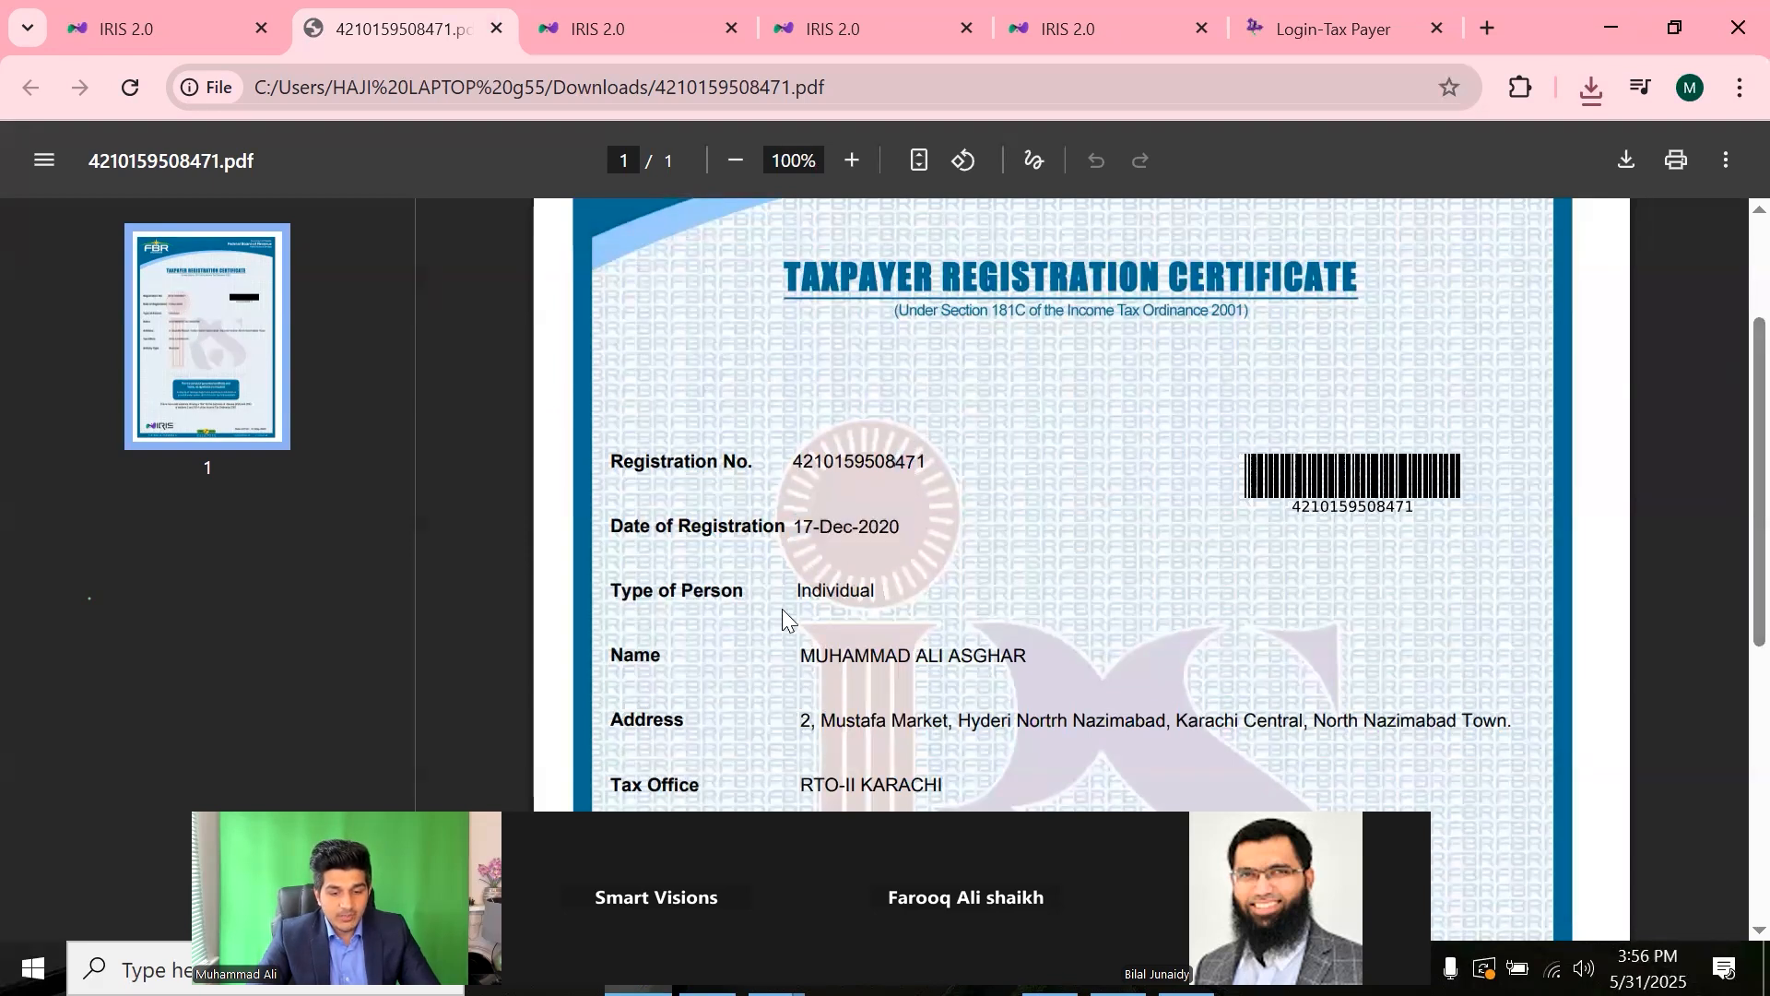
pyautogui.moveTo(802, 660); pyautogui.dragTo(1013, 765)
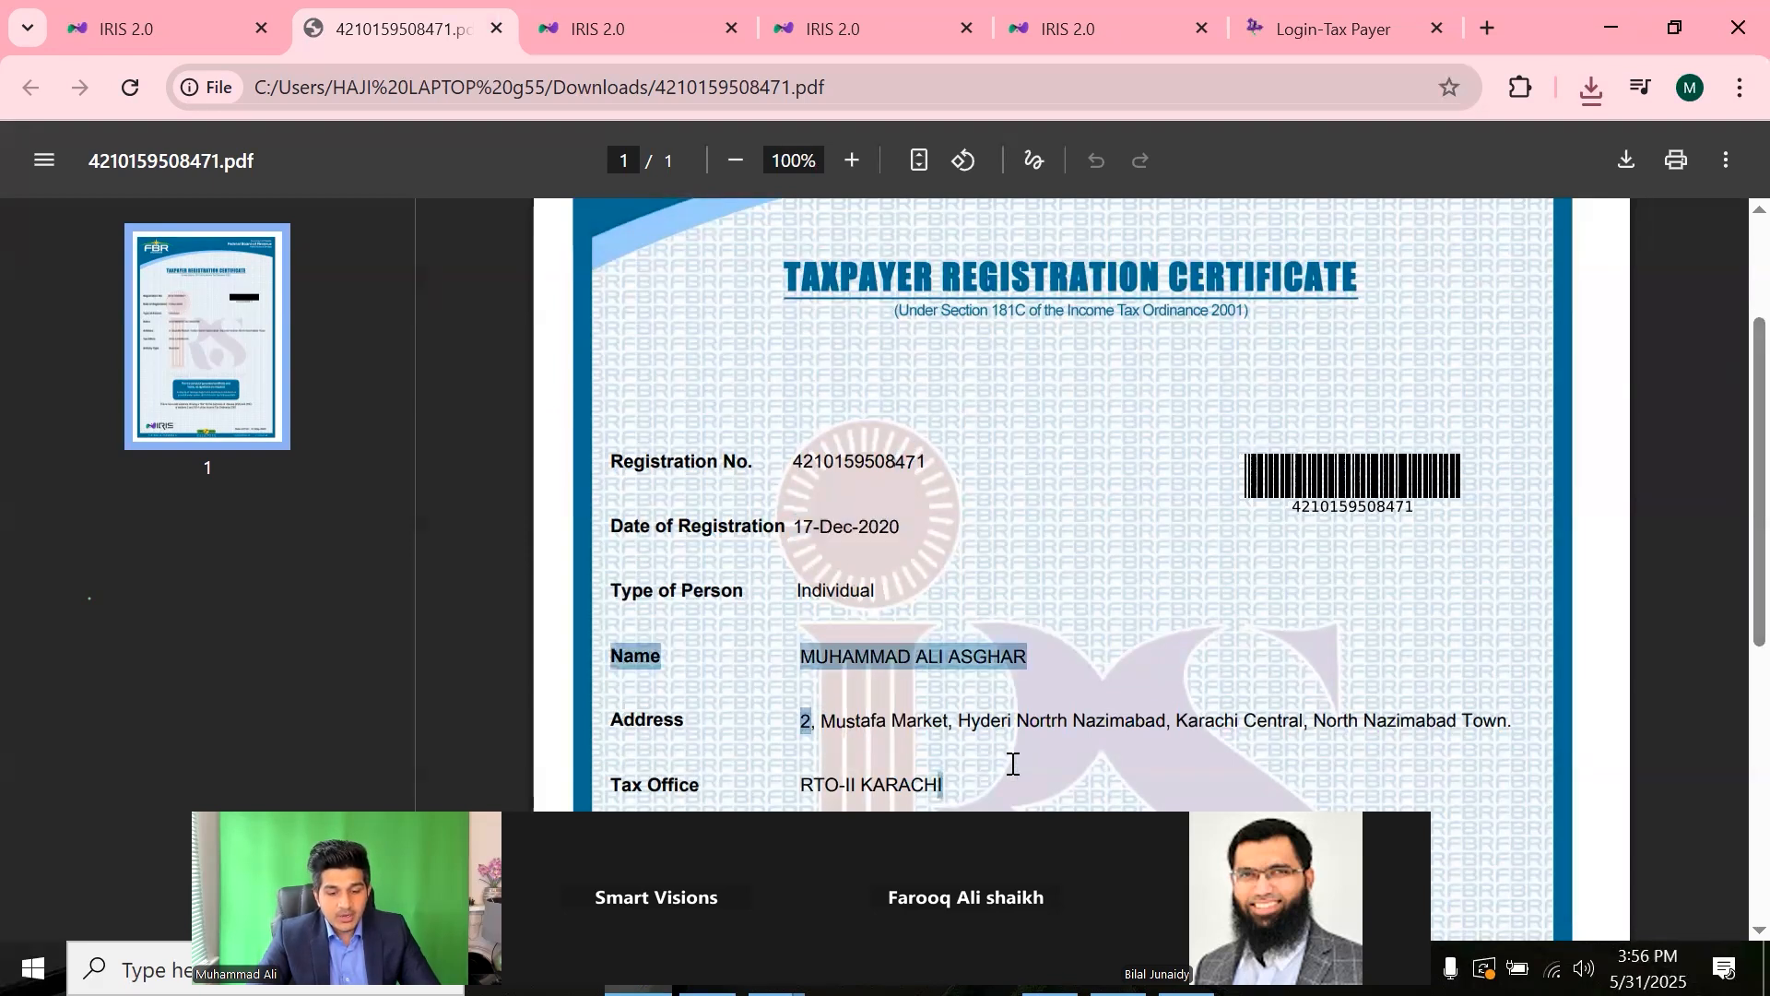
pyautogui.click(966, 805)
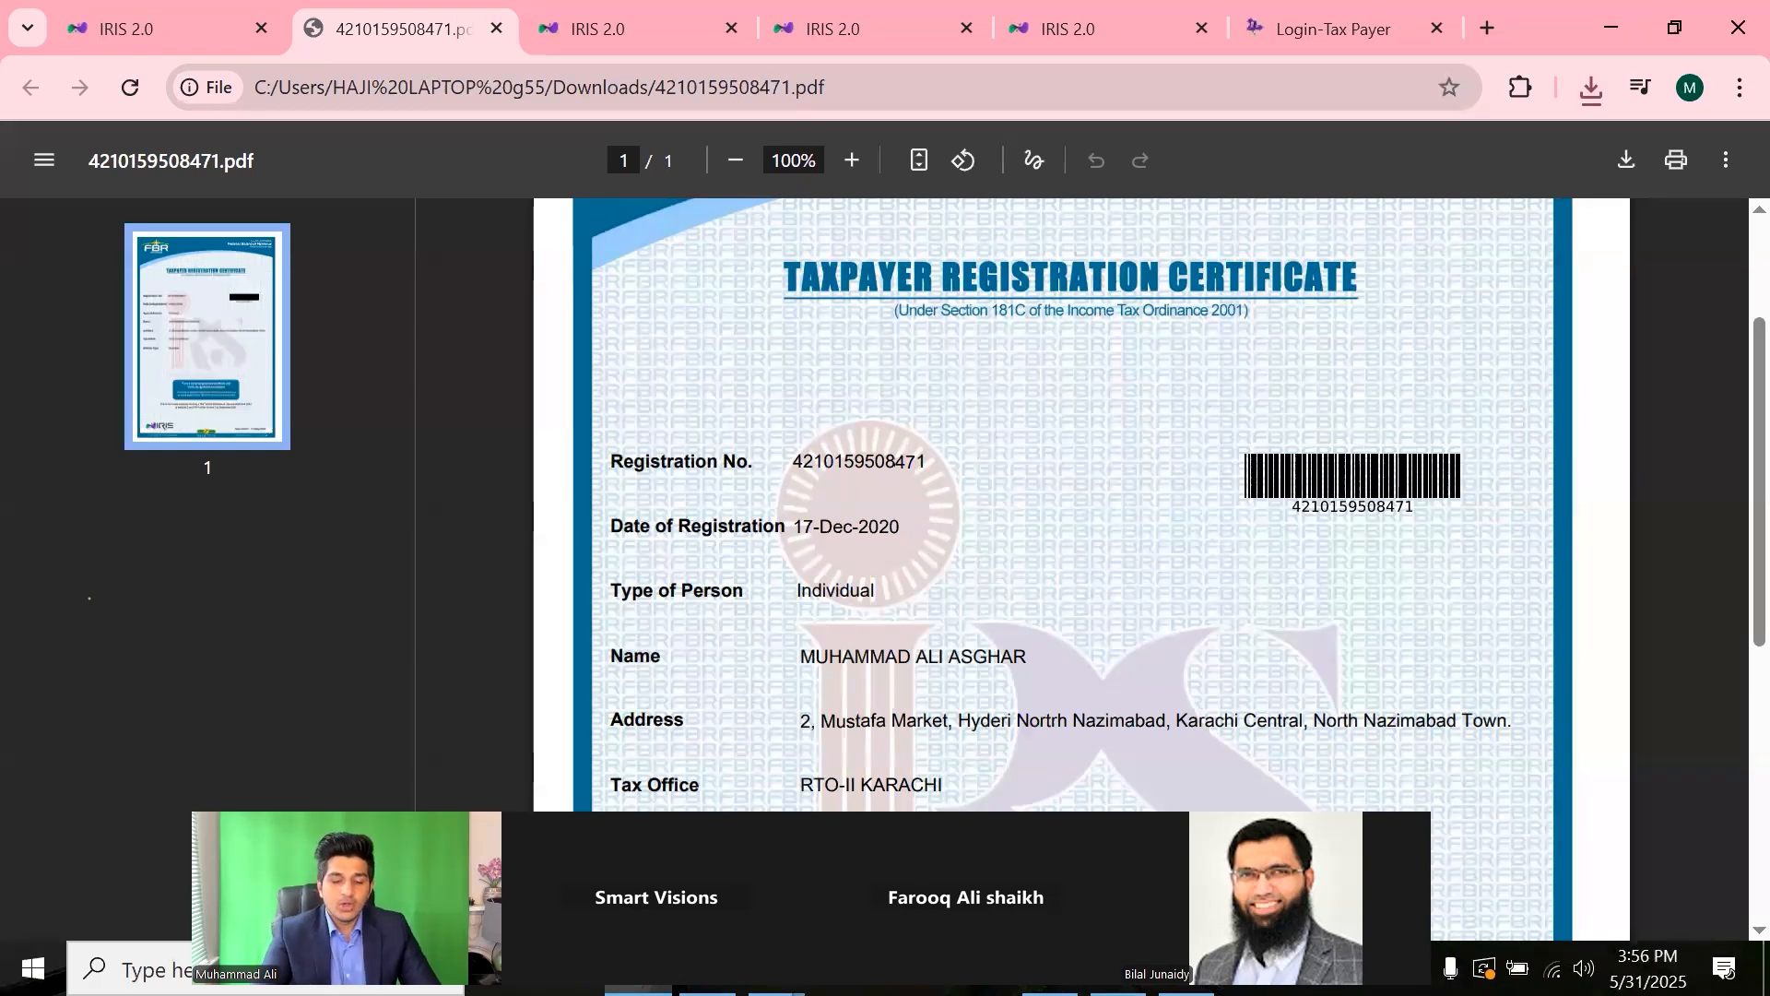
# - Scroll through the certificate, then switch to the IRIS login tab and close the Login-Tax Payer tab
pyautogui.scroll(-2, 1730, 553)
pyautogui.scroll(-2, 1730, 574)
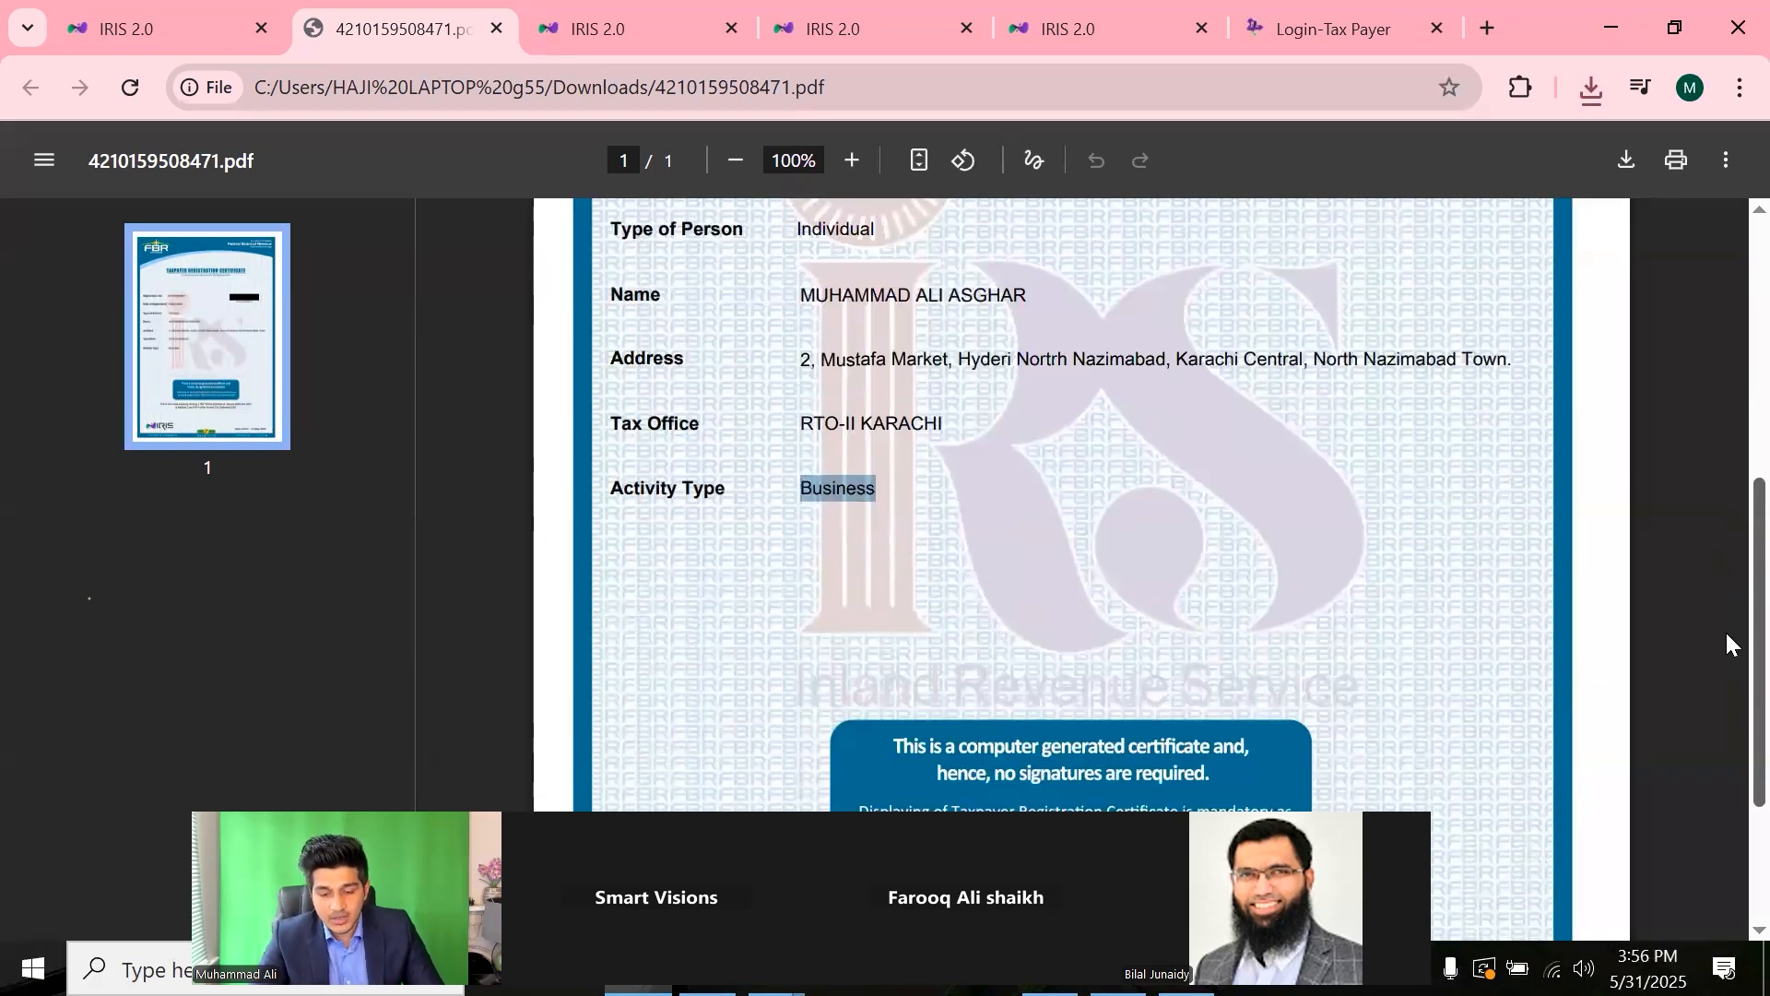
pyautogui.scroll(3, 1727, 624)
pyautogui.scroll(-2, 1729, 572)
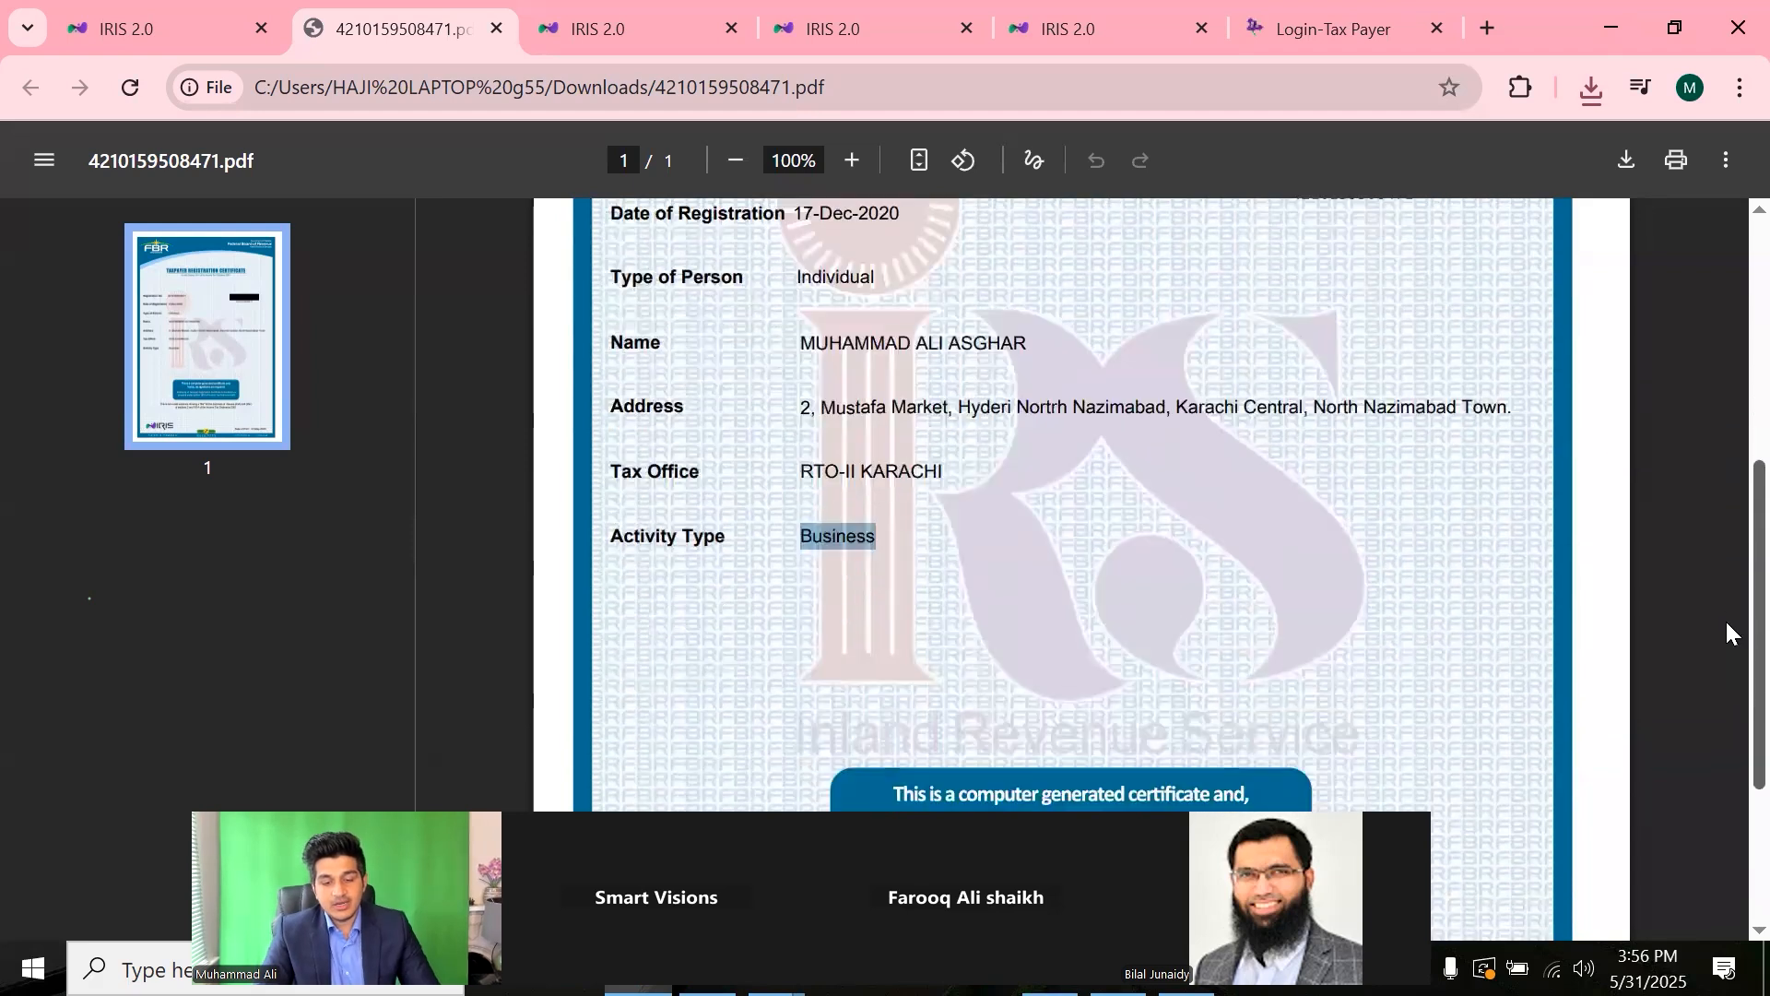
pyautogui.scroll(5, 1727, 517)
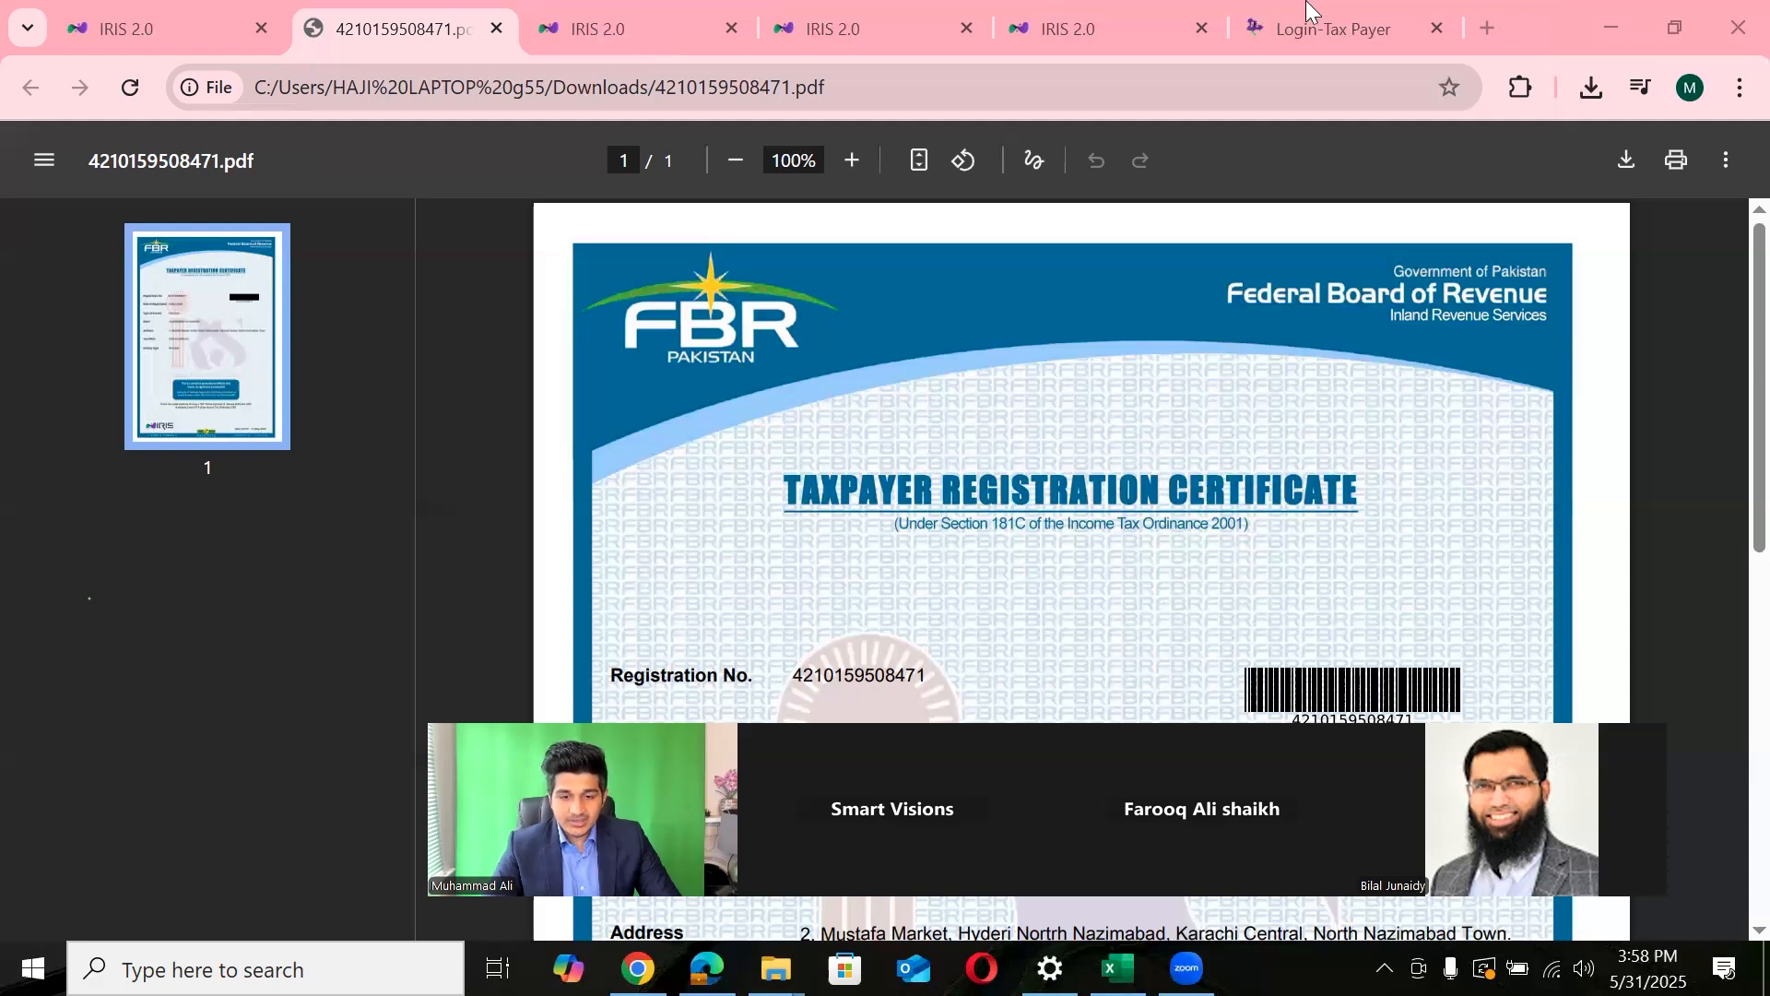
pyautogui.click(1139, 8)
pyautogui.click(1435, 28)
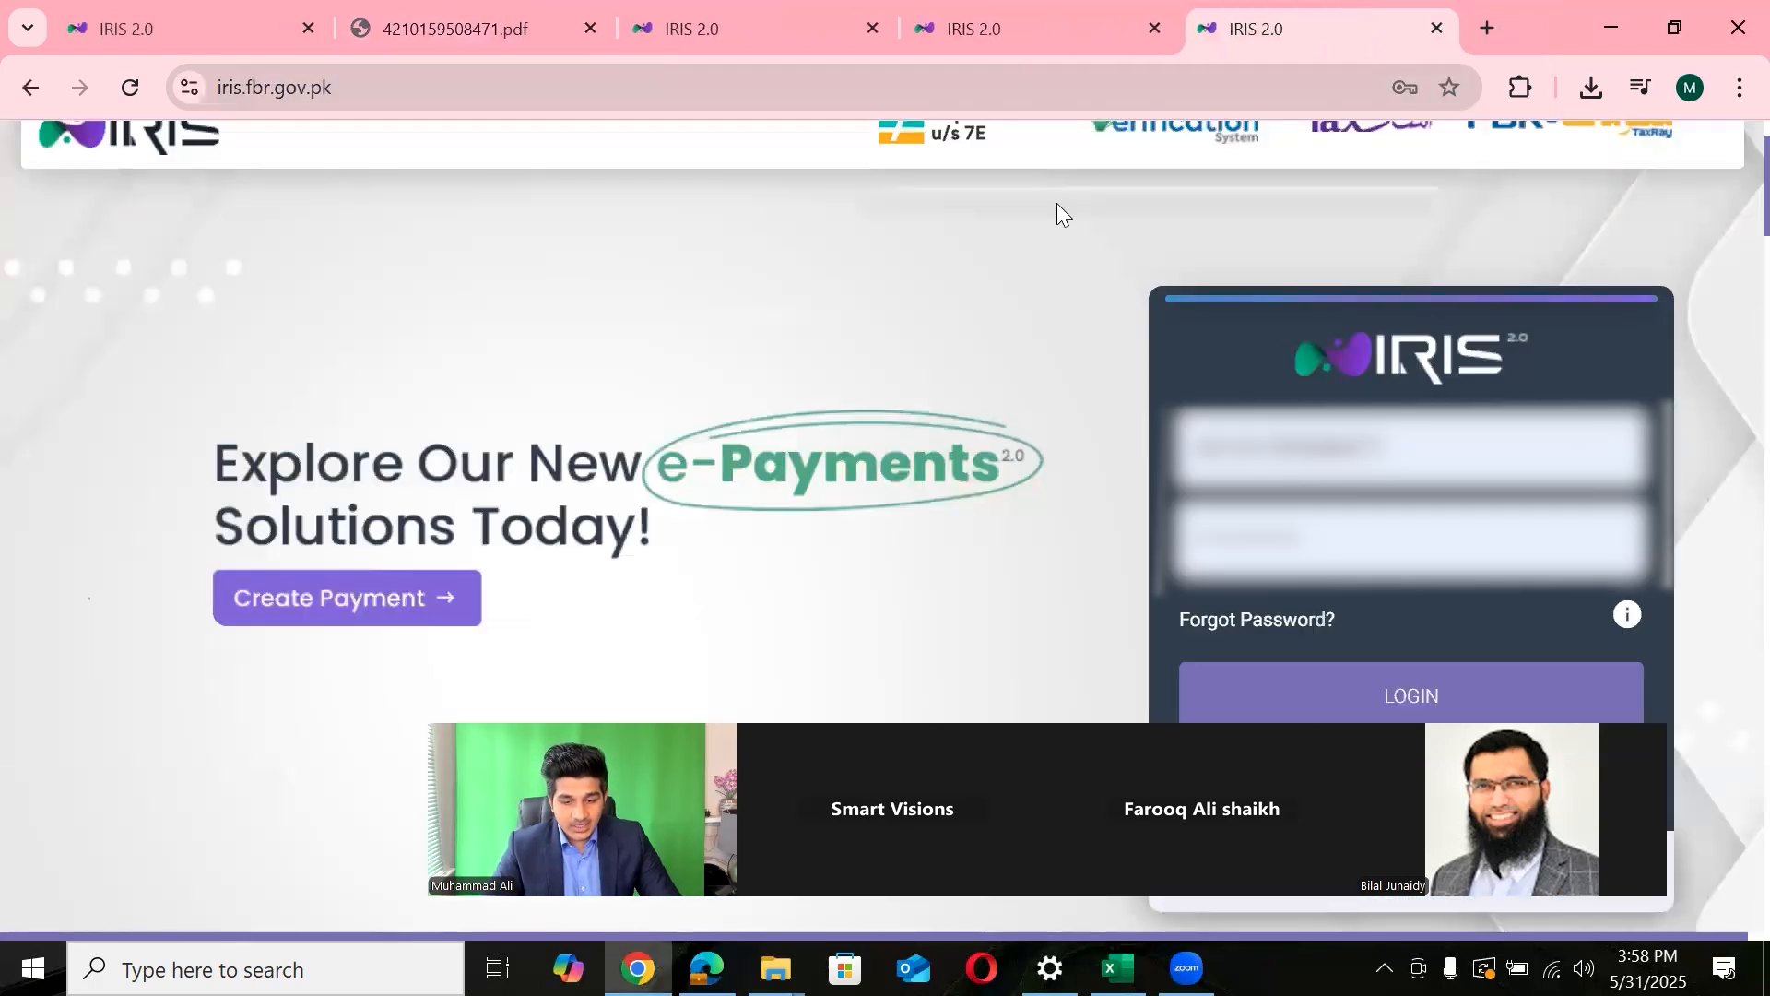